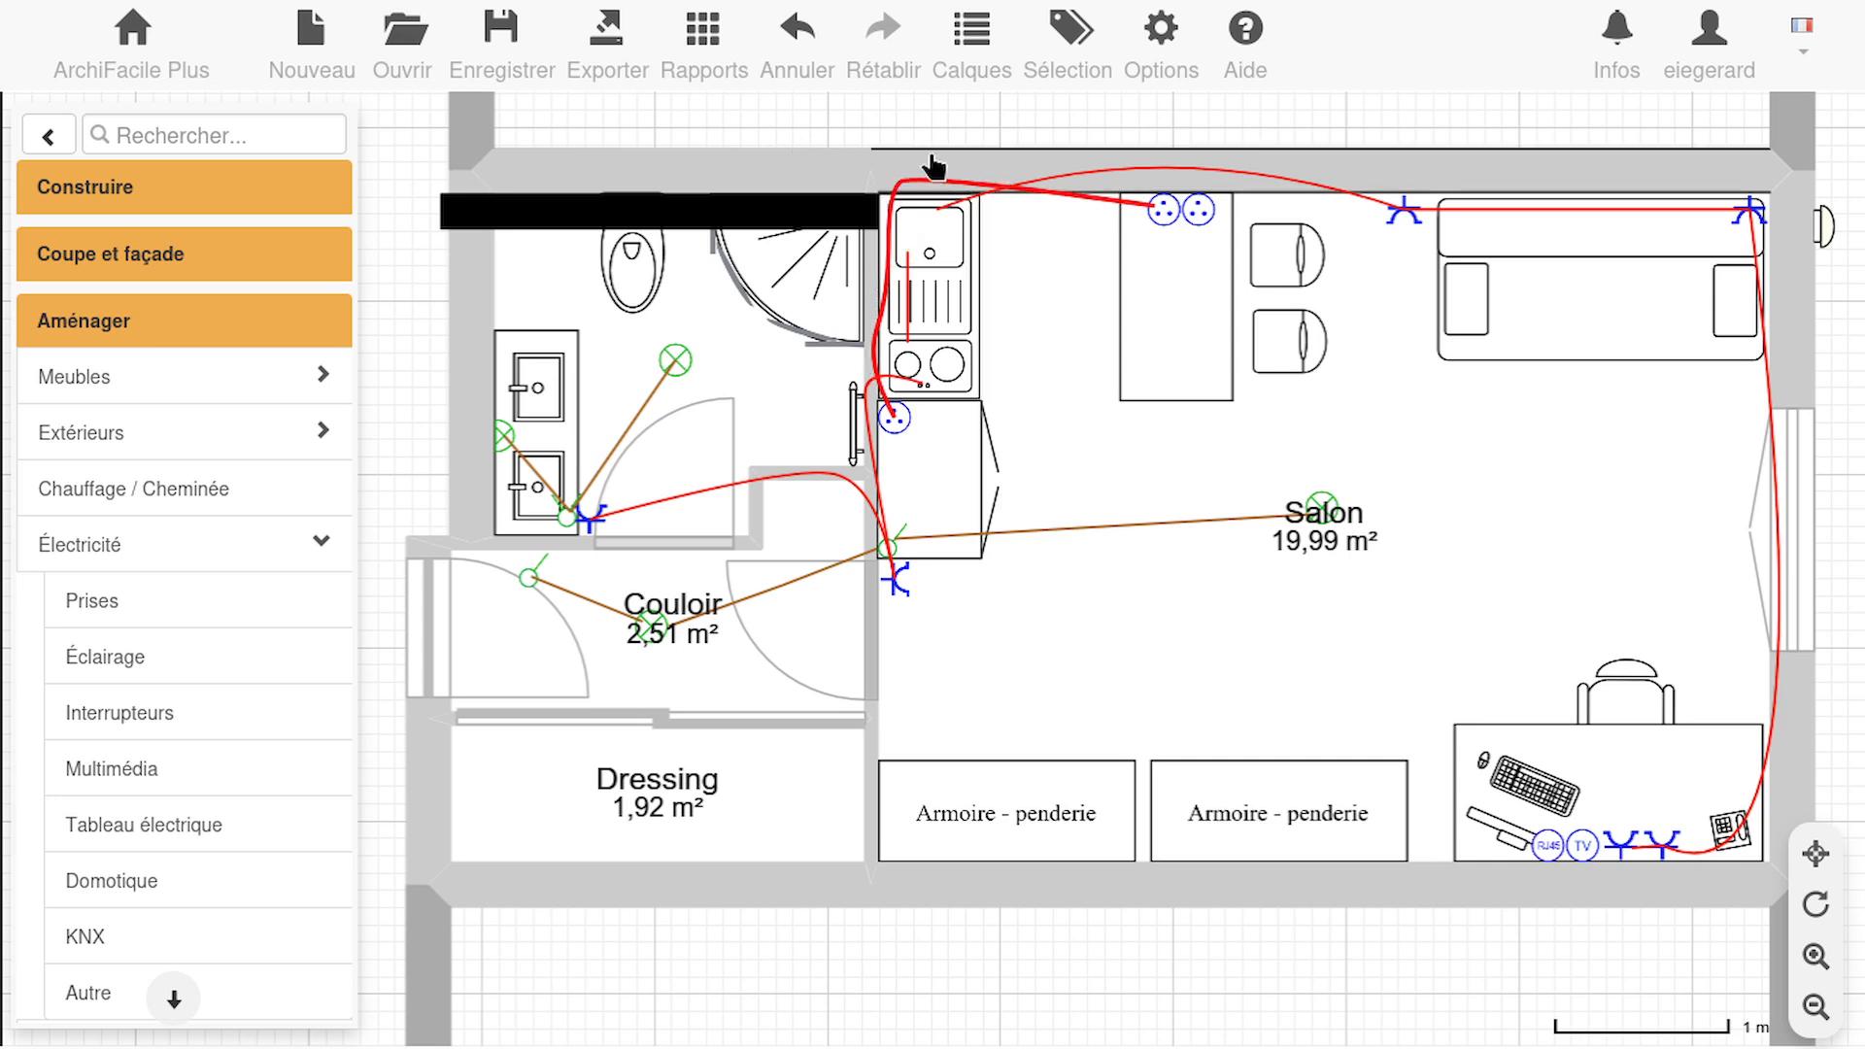
Switch to the Adopt'Elec TV channel on YouTube, open the video "Projet T1 - Concevoir le Tableau de répartition" and mute it
mouse_move(1528, 31)
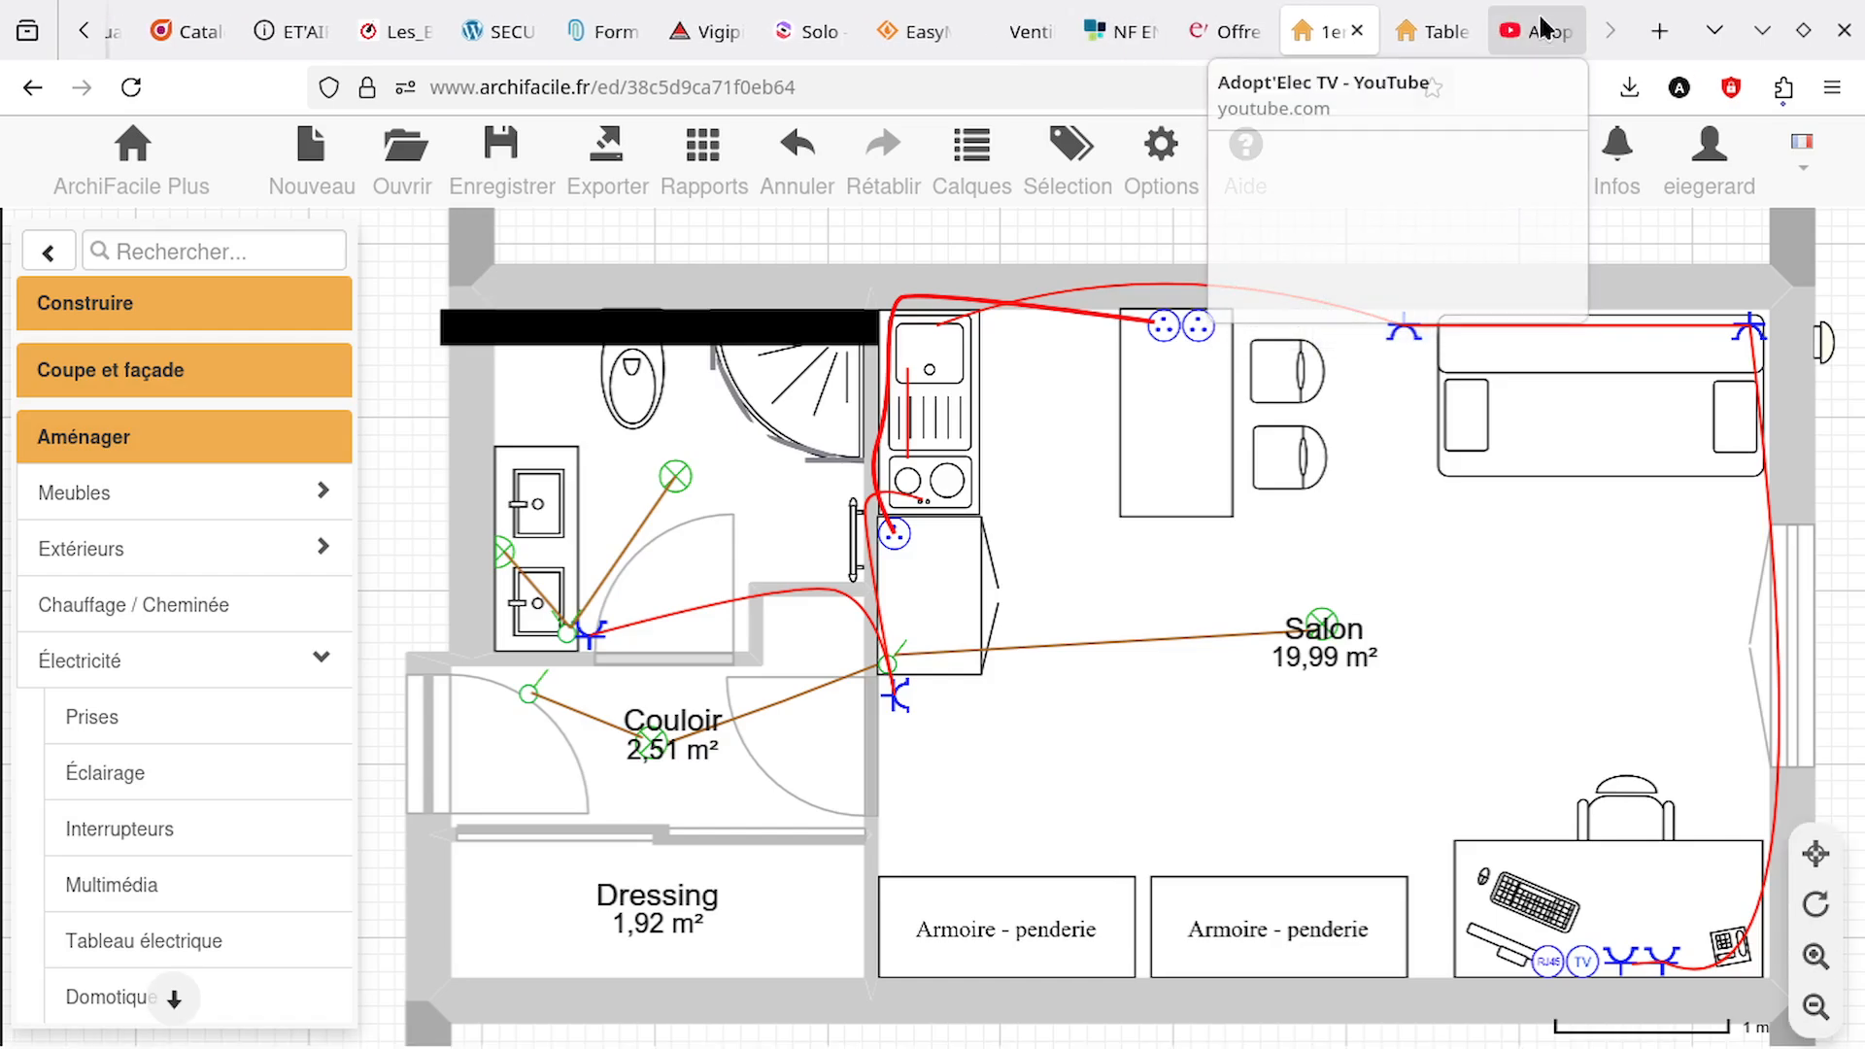
left_click(1554, 31)
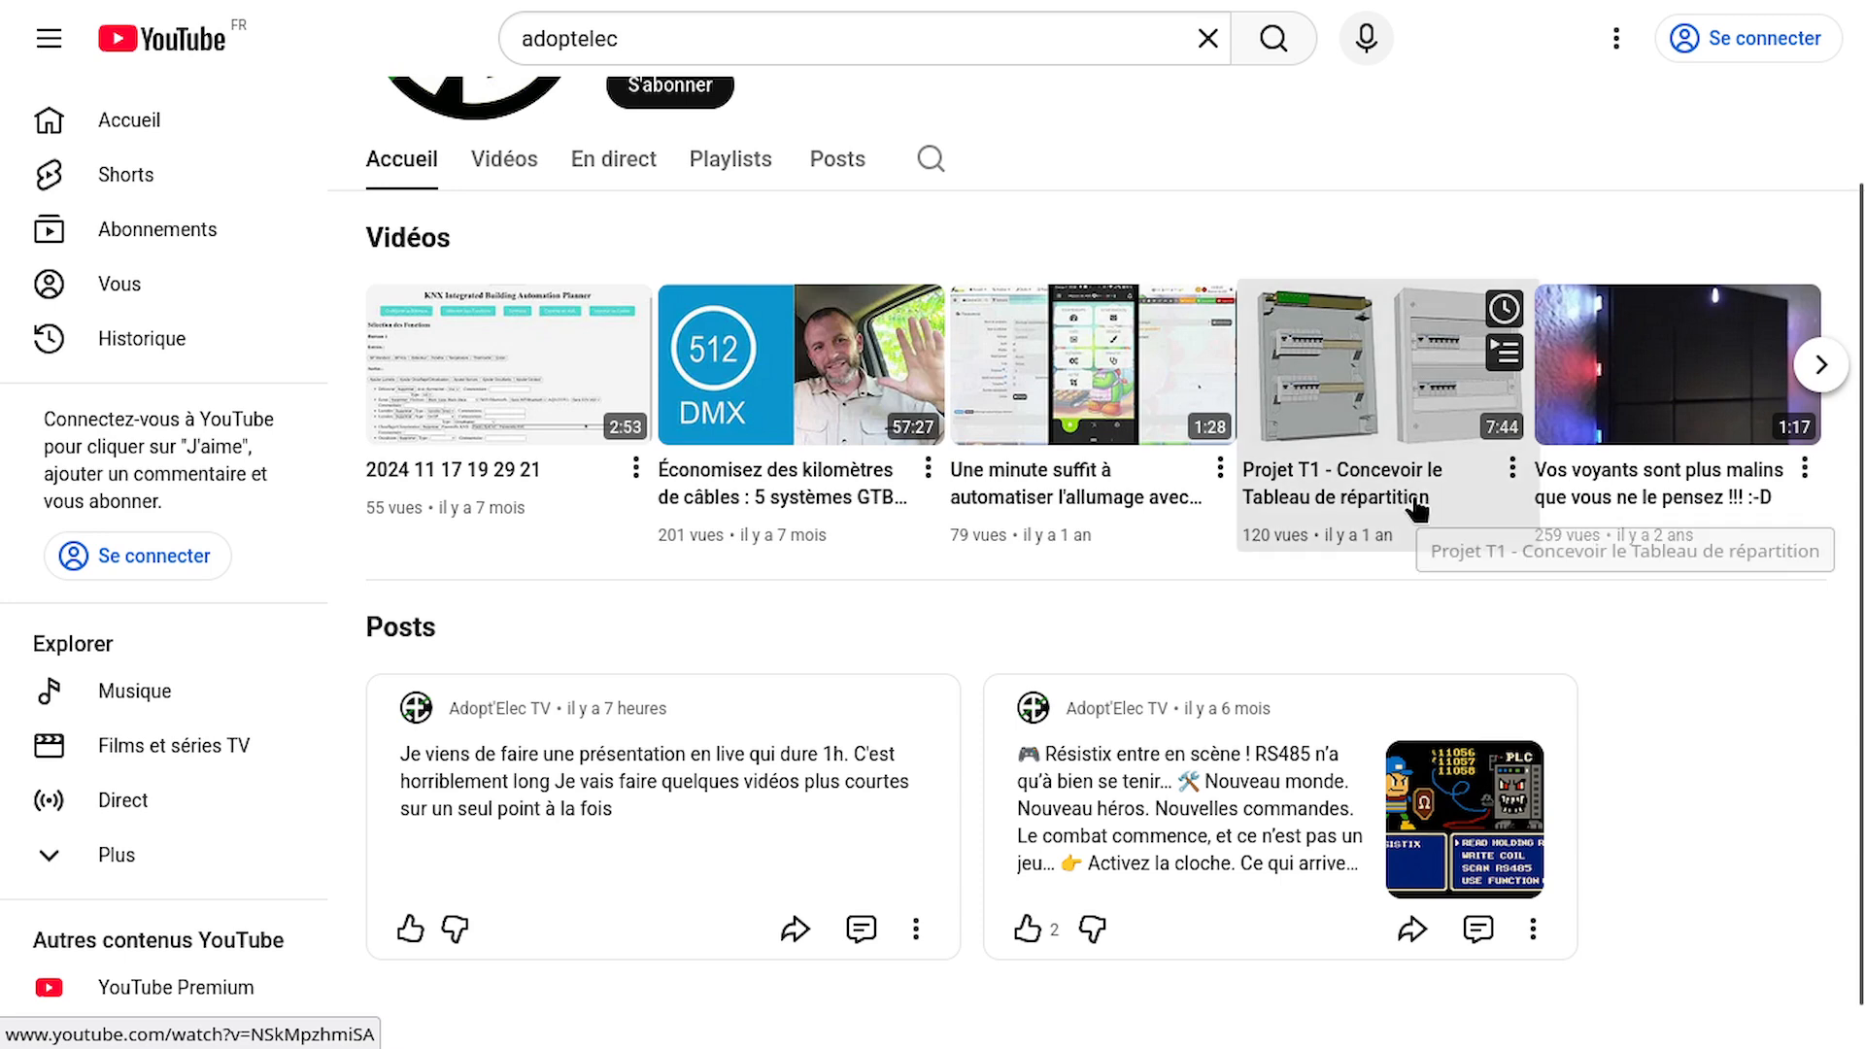
left_click(1418, 507)
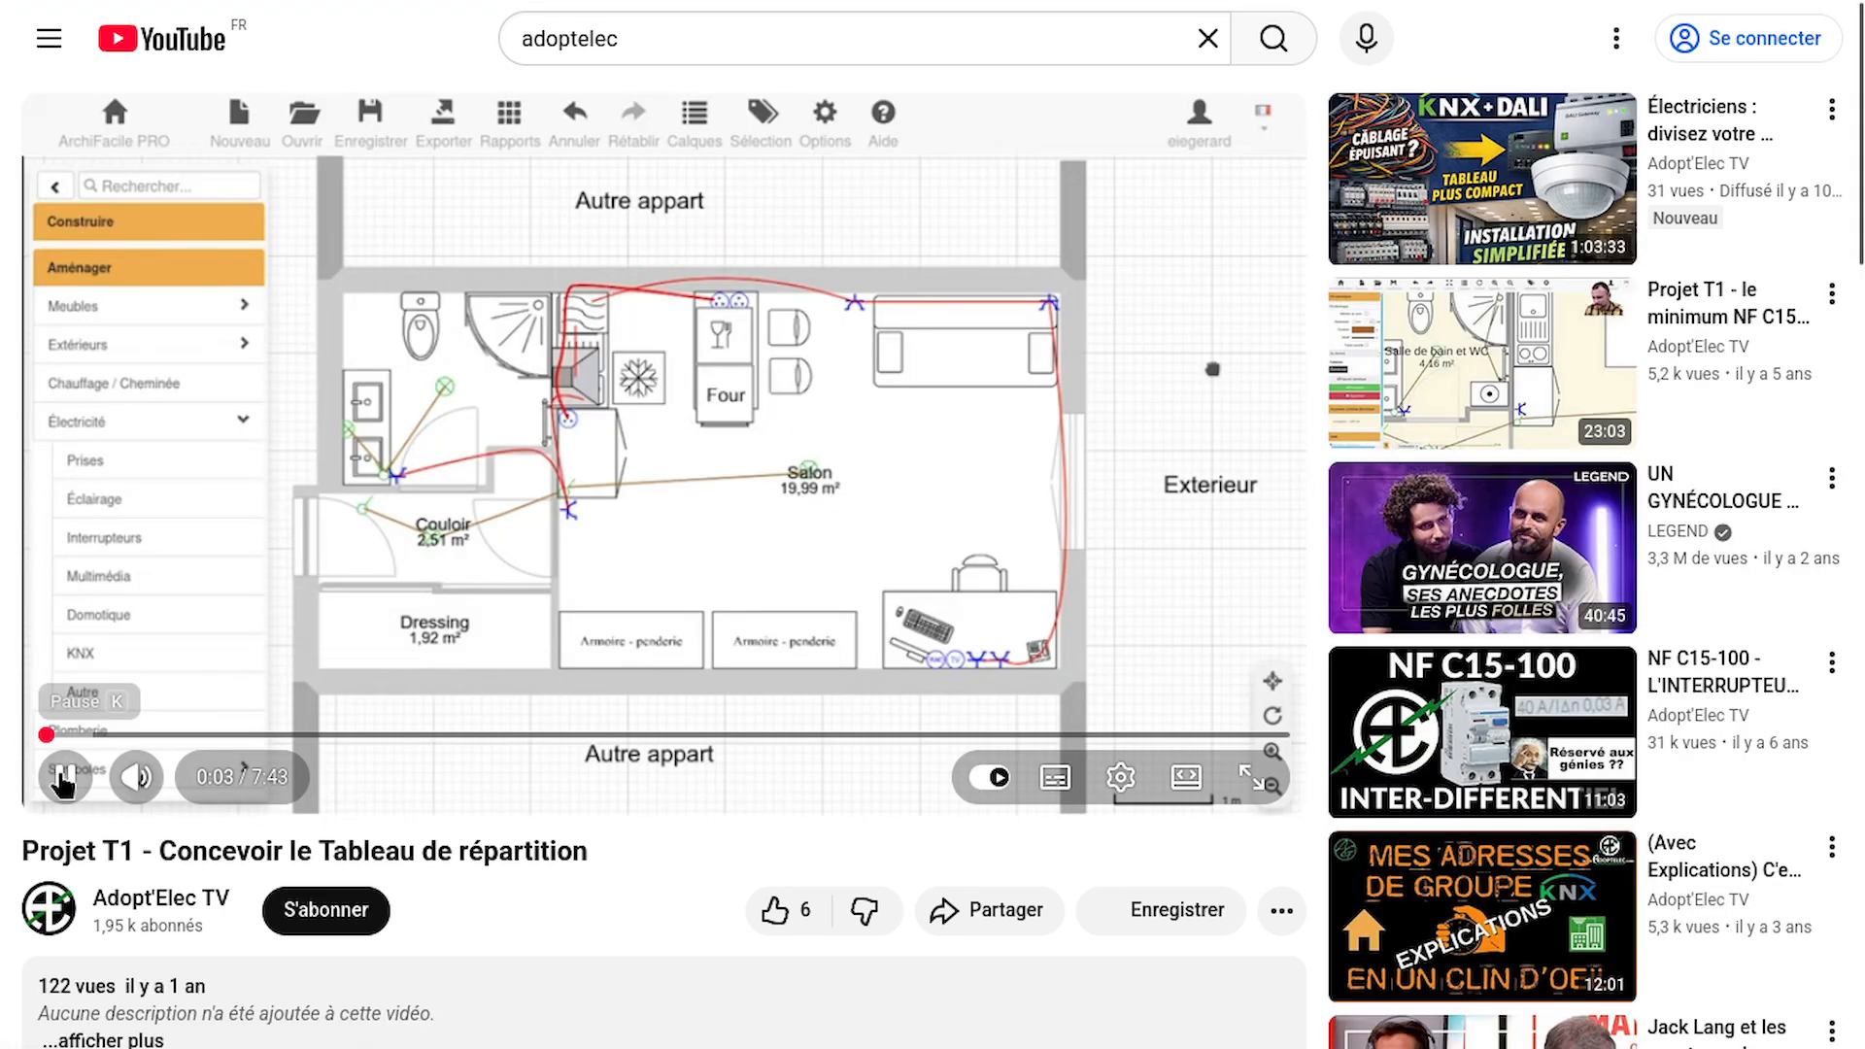
left_click(136, 777)
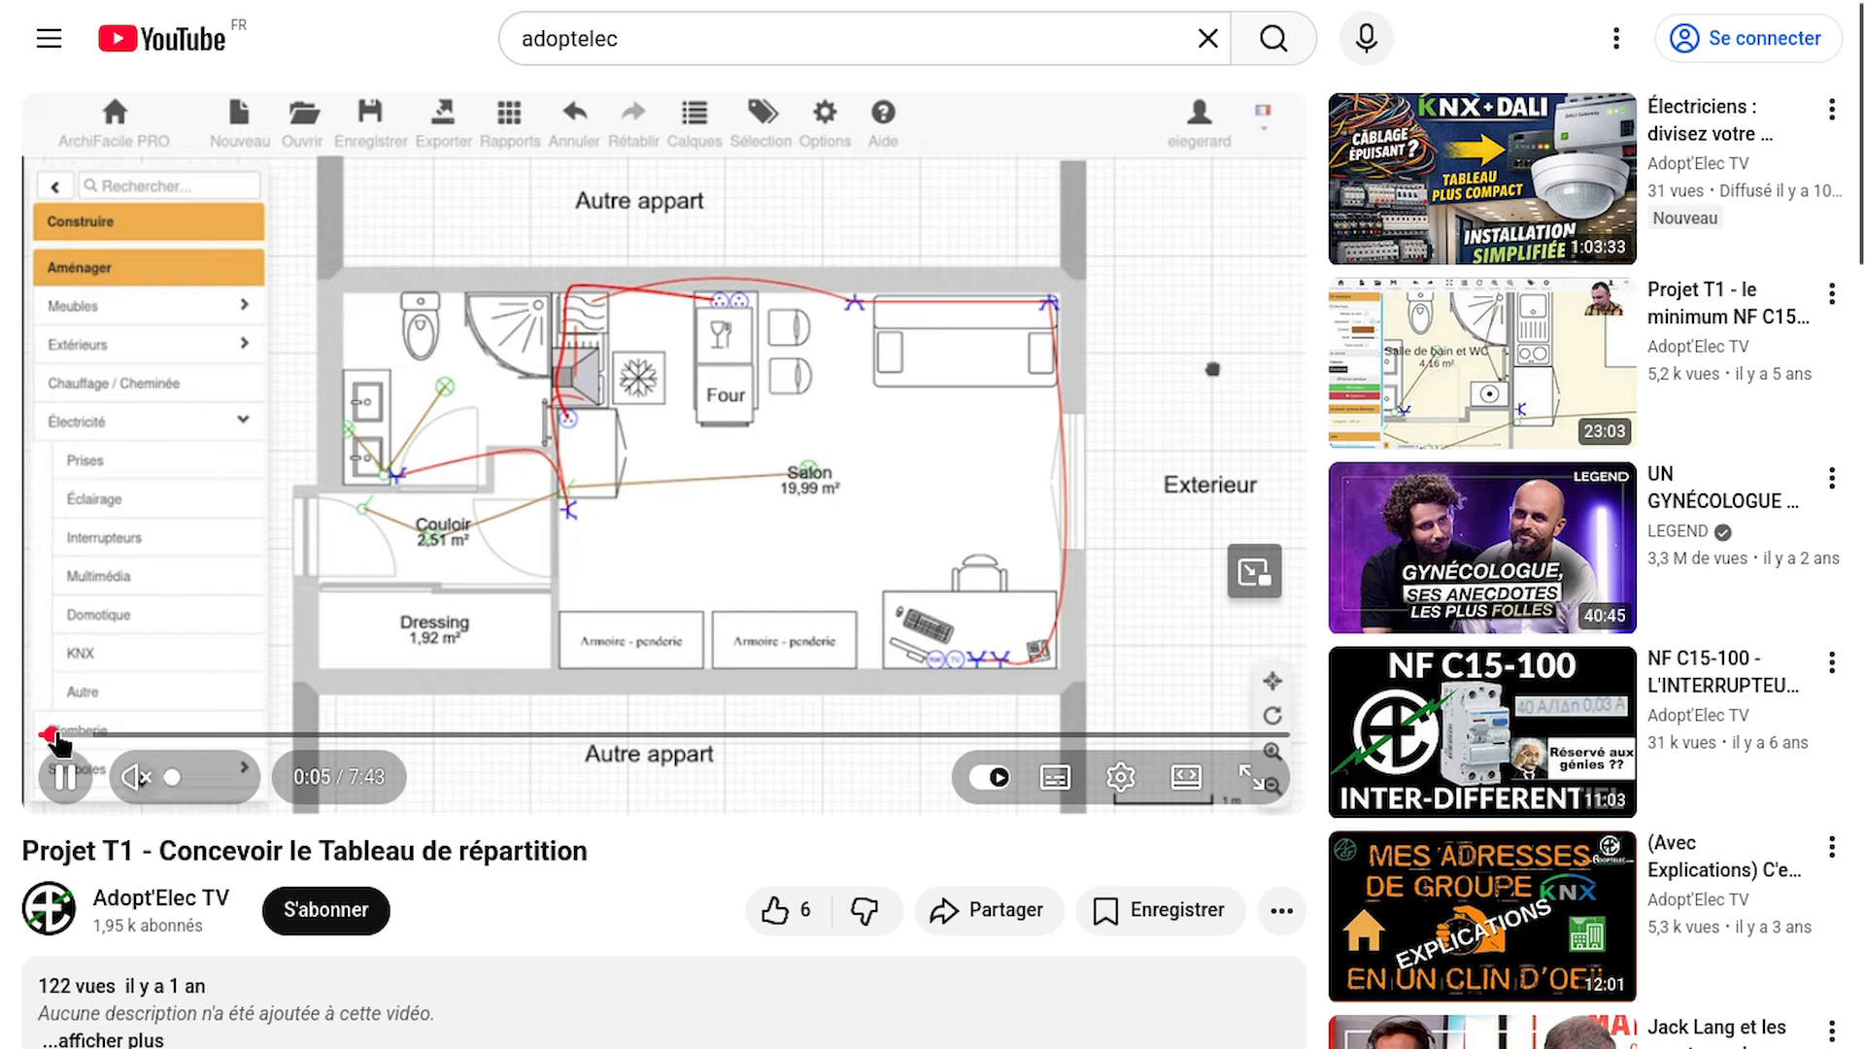
Skim the last minutes of the video to review the circuit spreadsheet, the single-line diagram and the distribution board layout
left_click_drag(50, 735, 1121, 734)
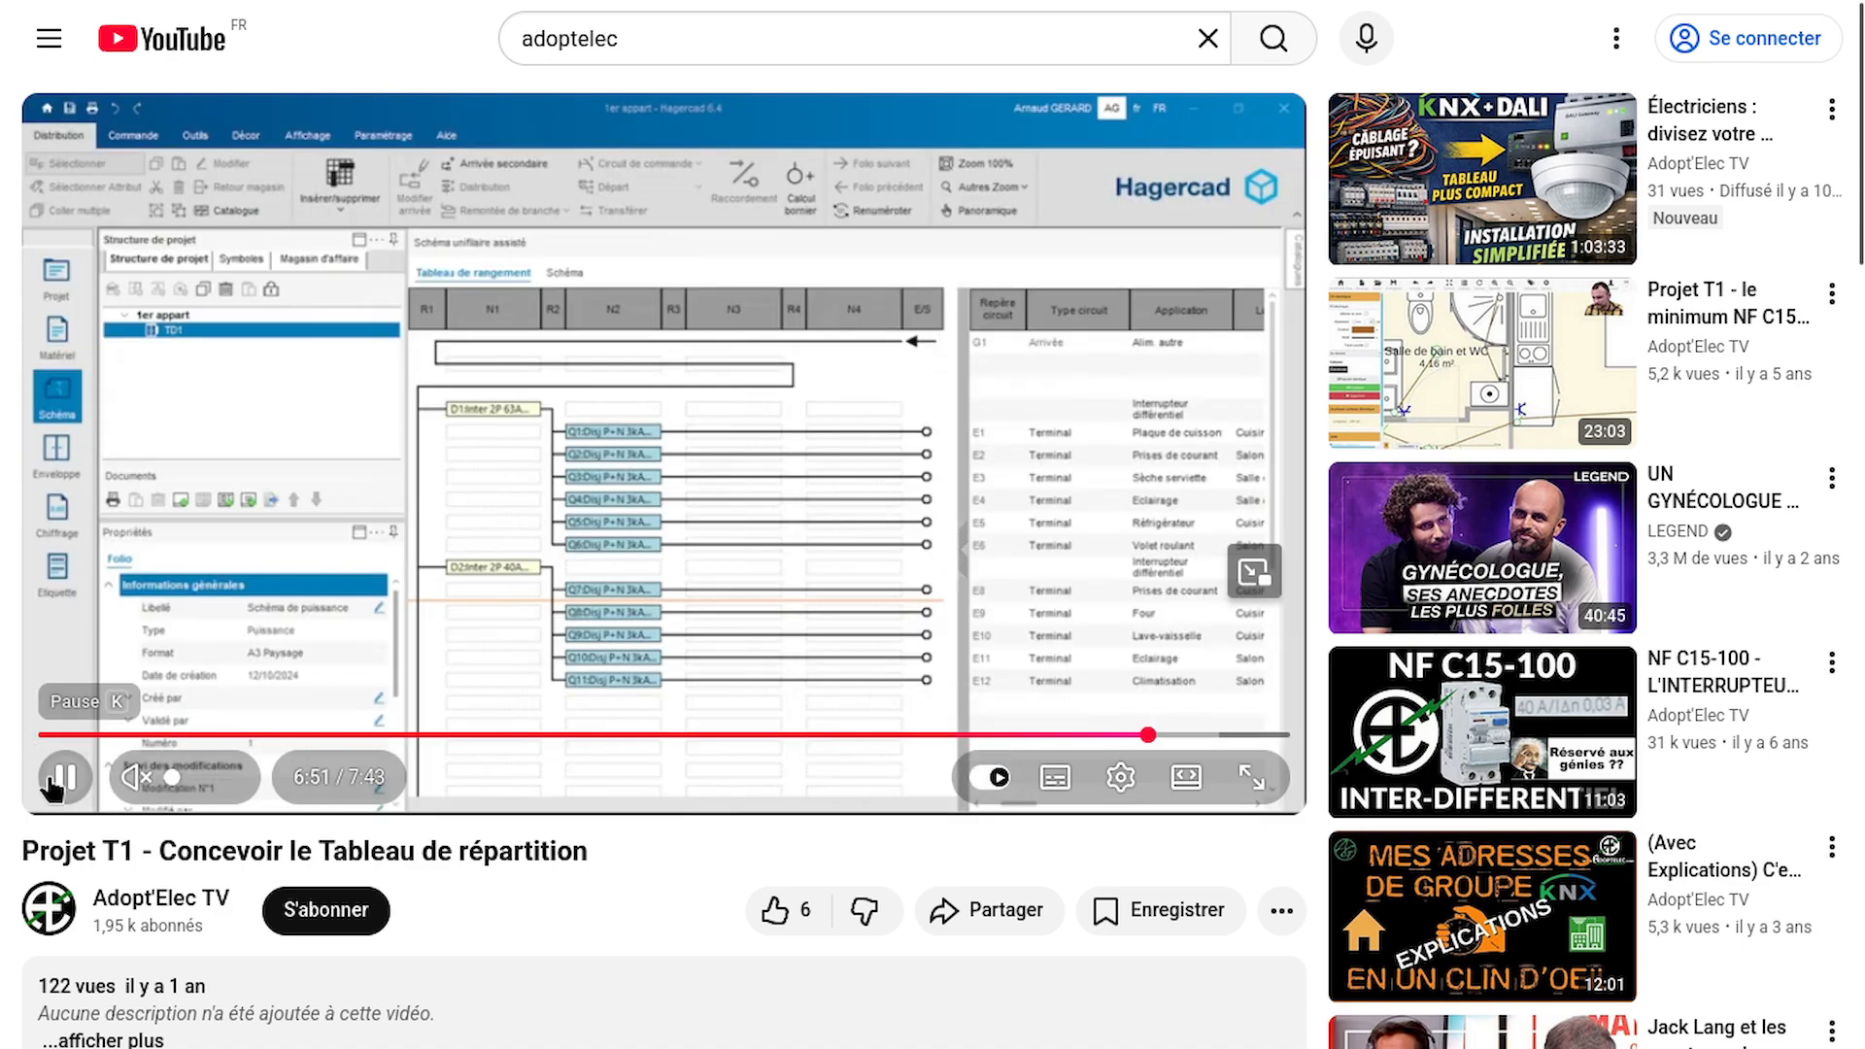
left_click(53, 782)
left_click(1127, 735)
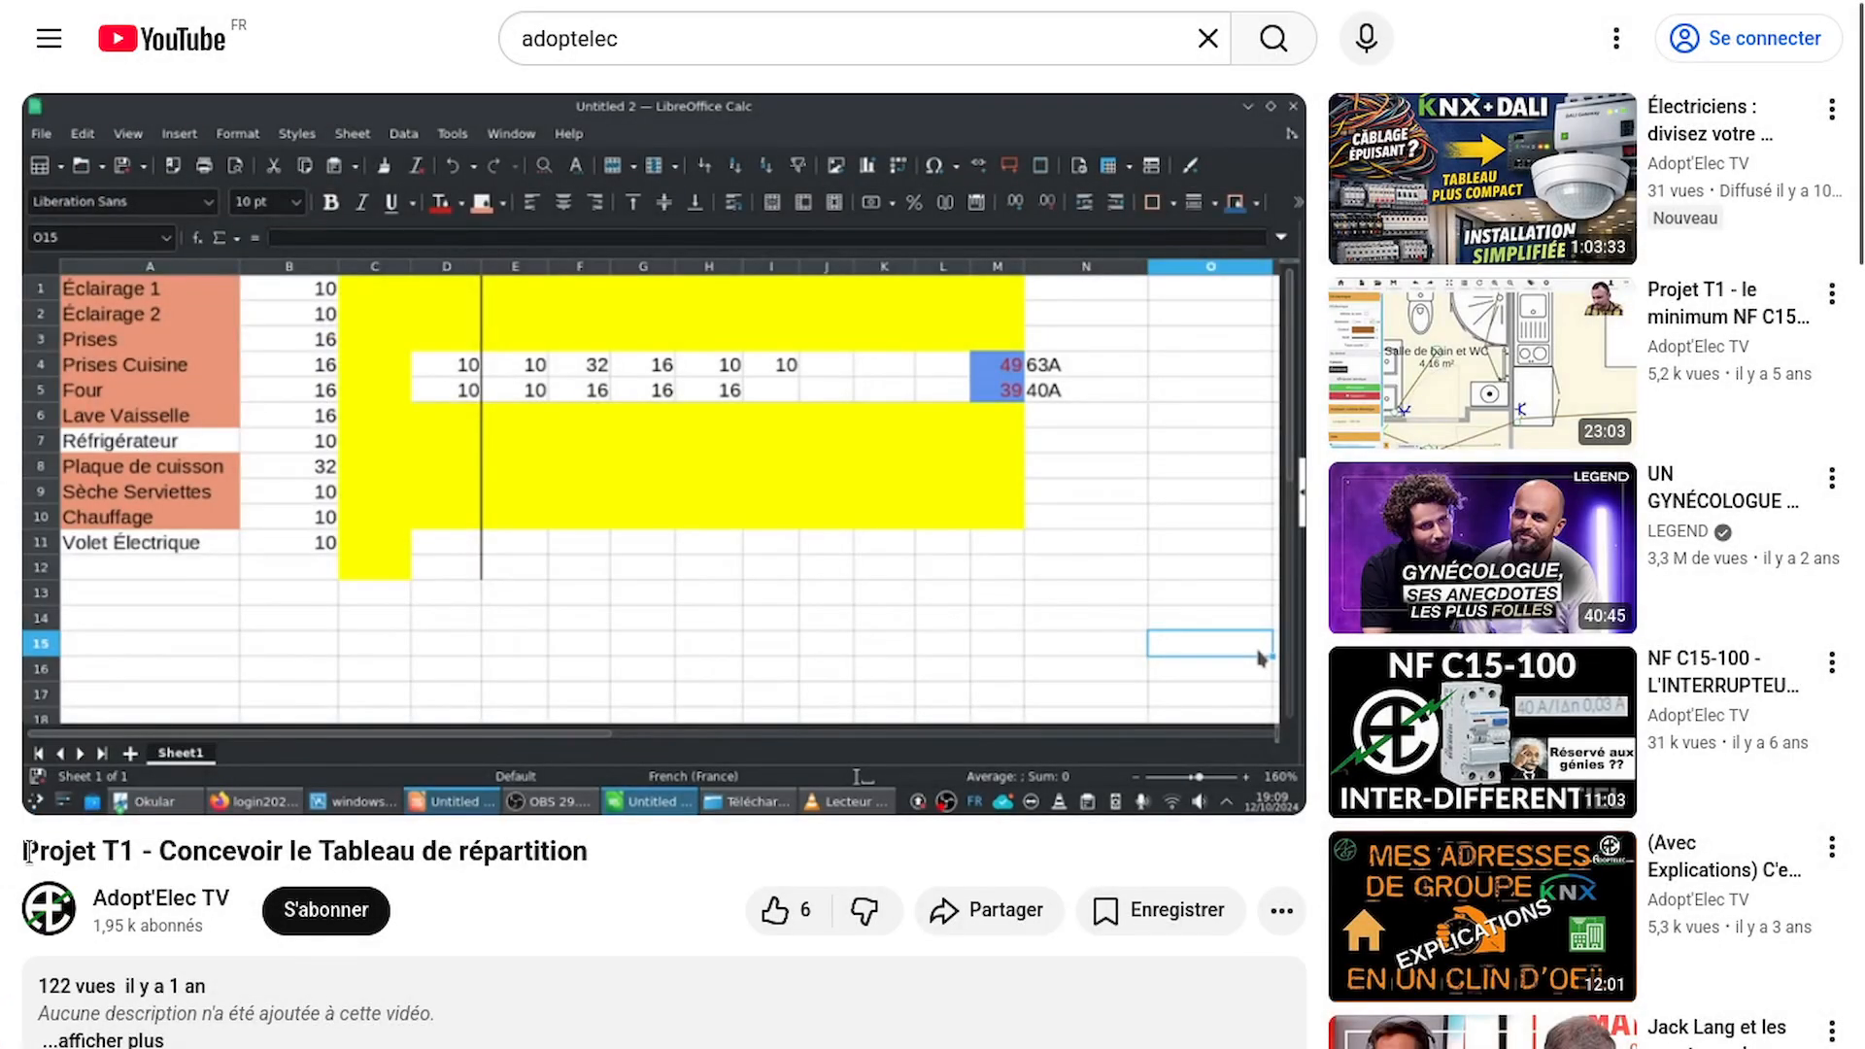
left_click_drag(27, 852, 668, 857)
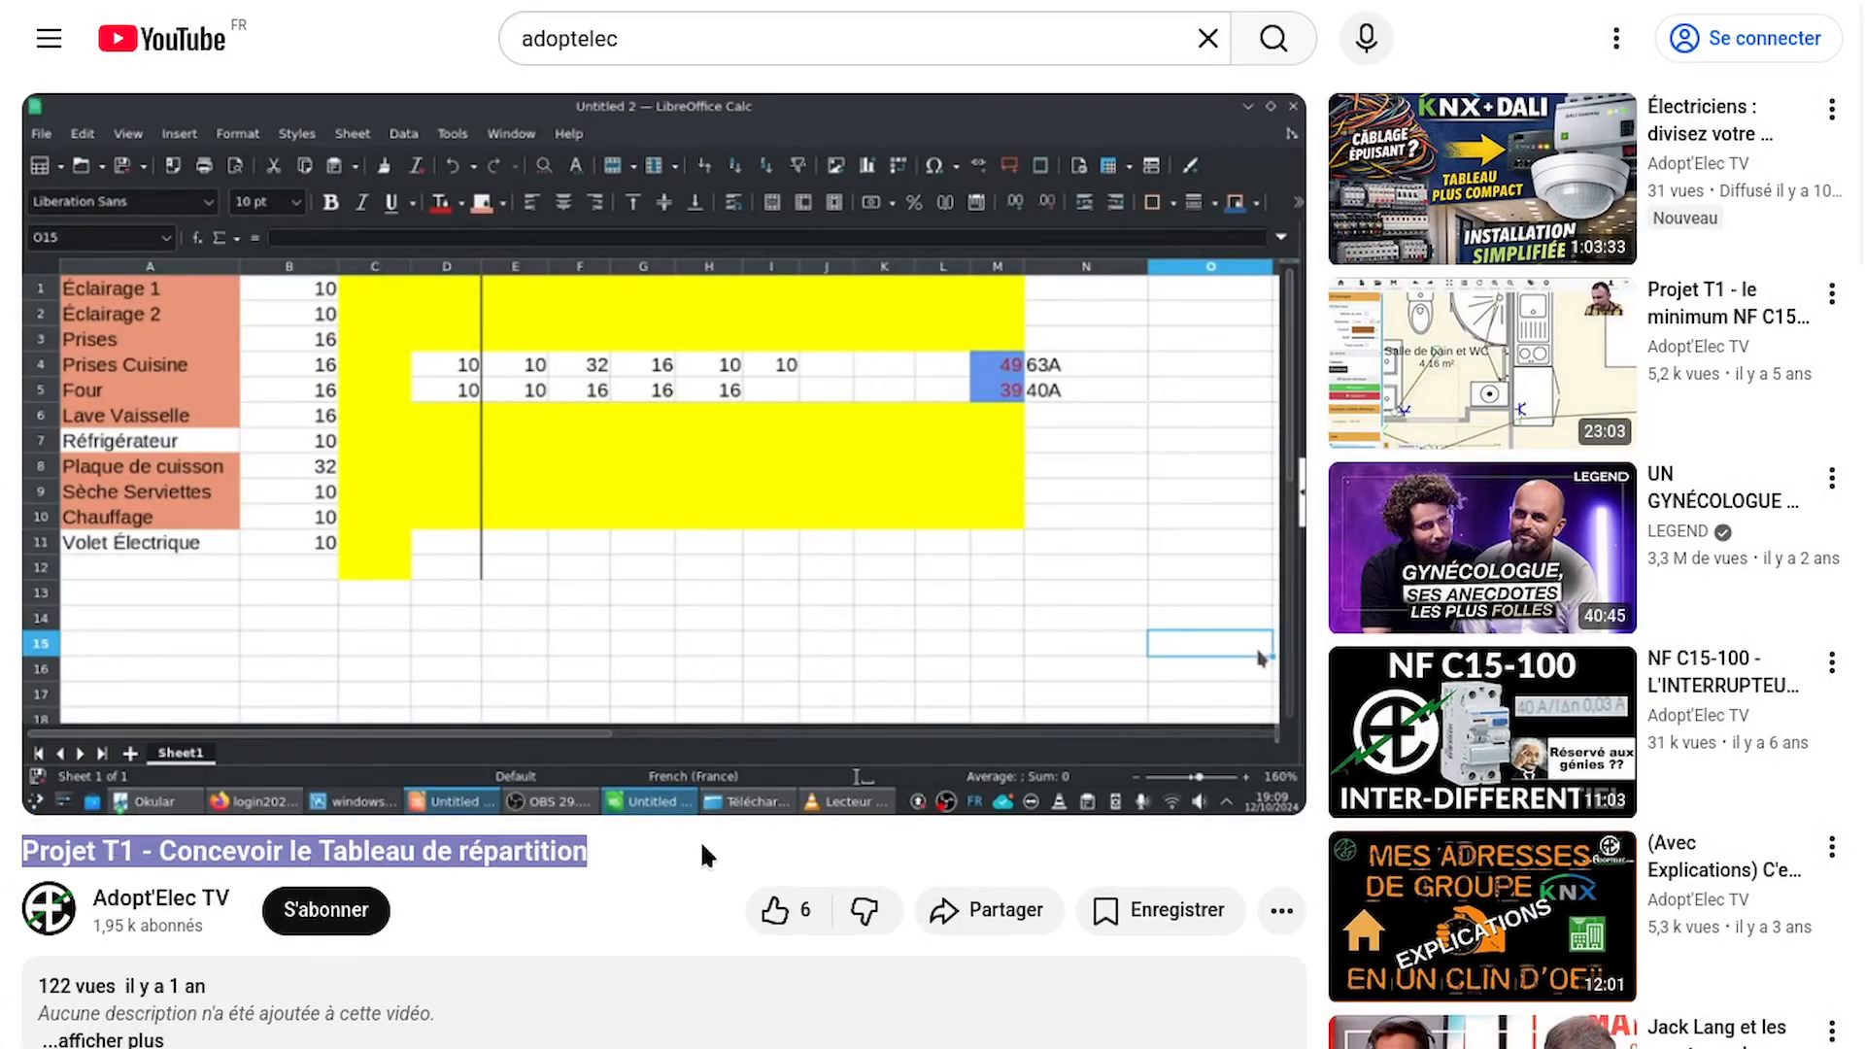
left_click(704, 847)
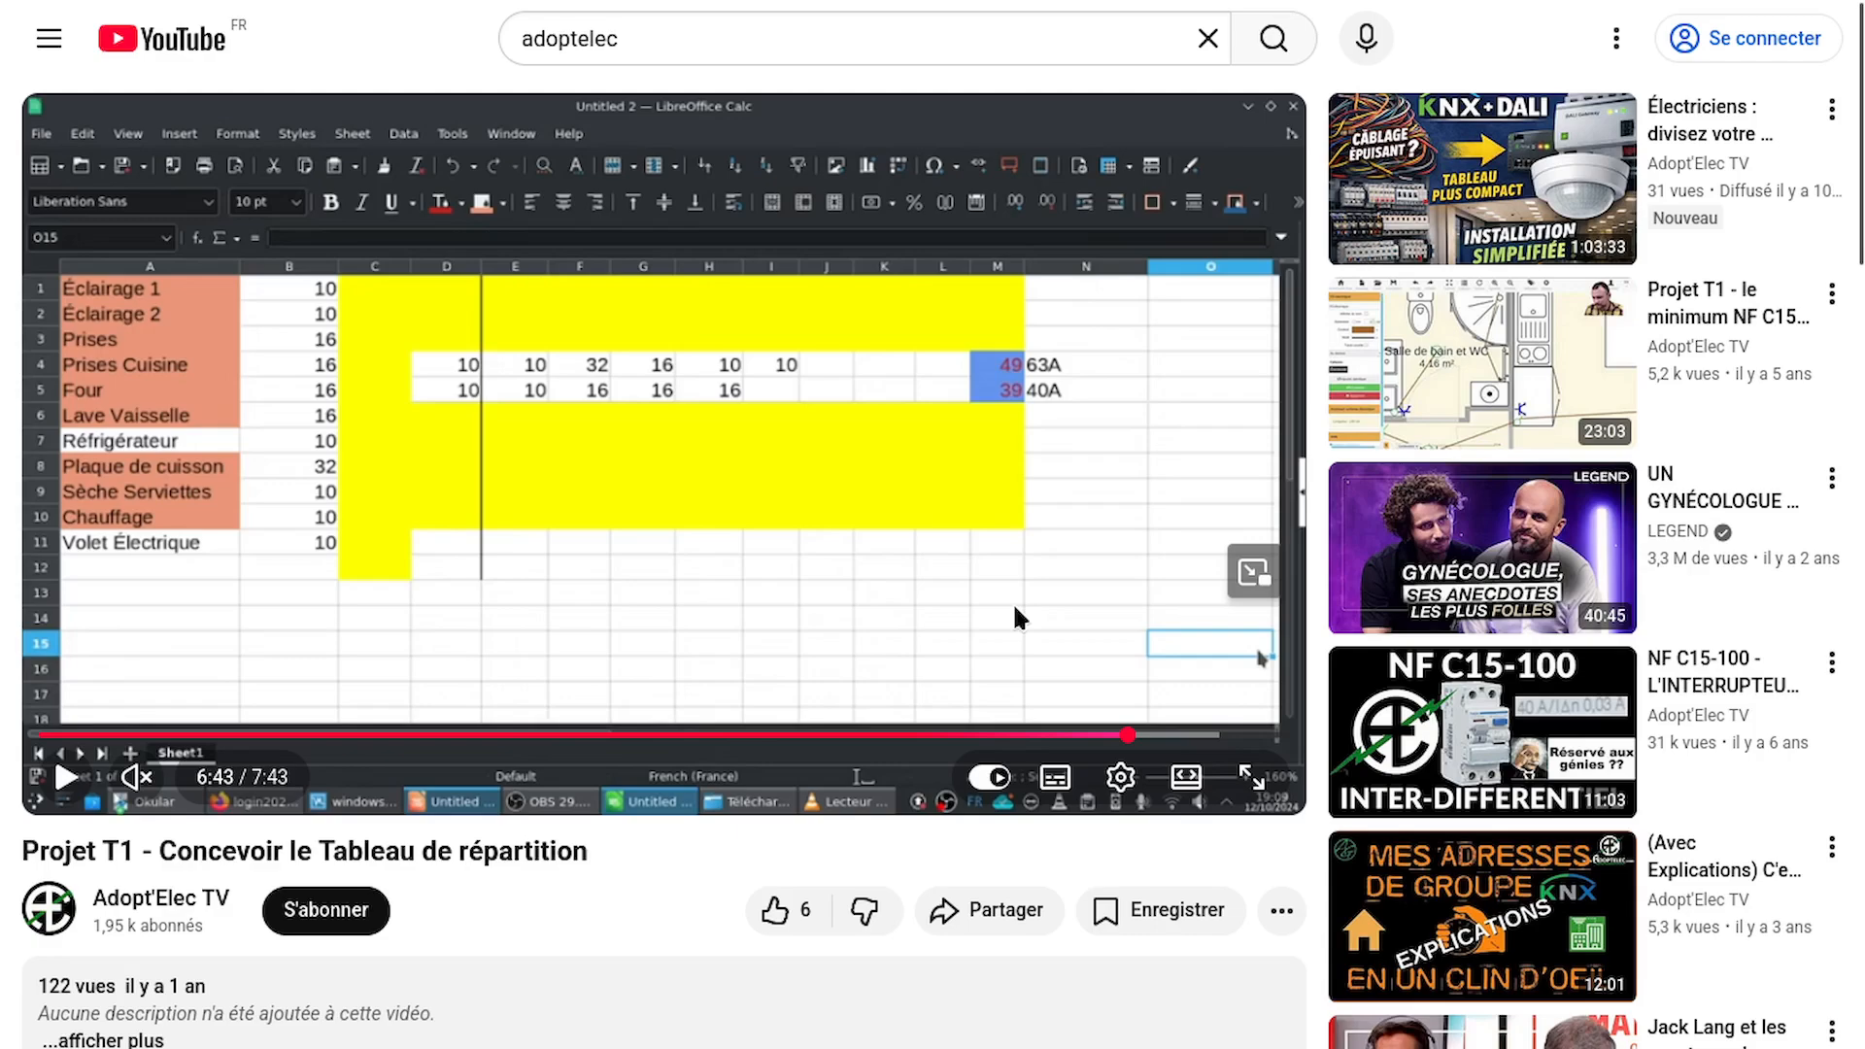
left_click_drag(1127, 735, 1222, 741)
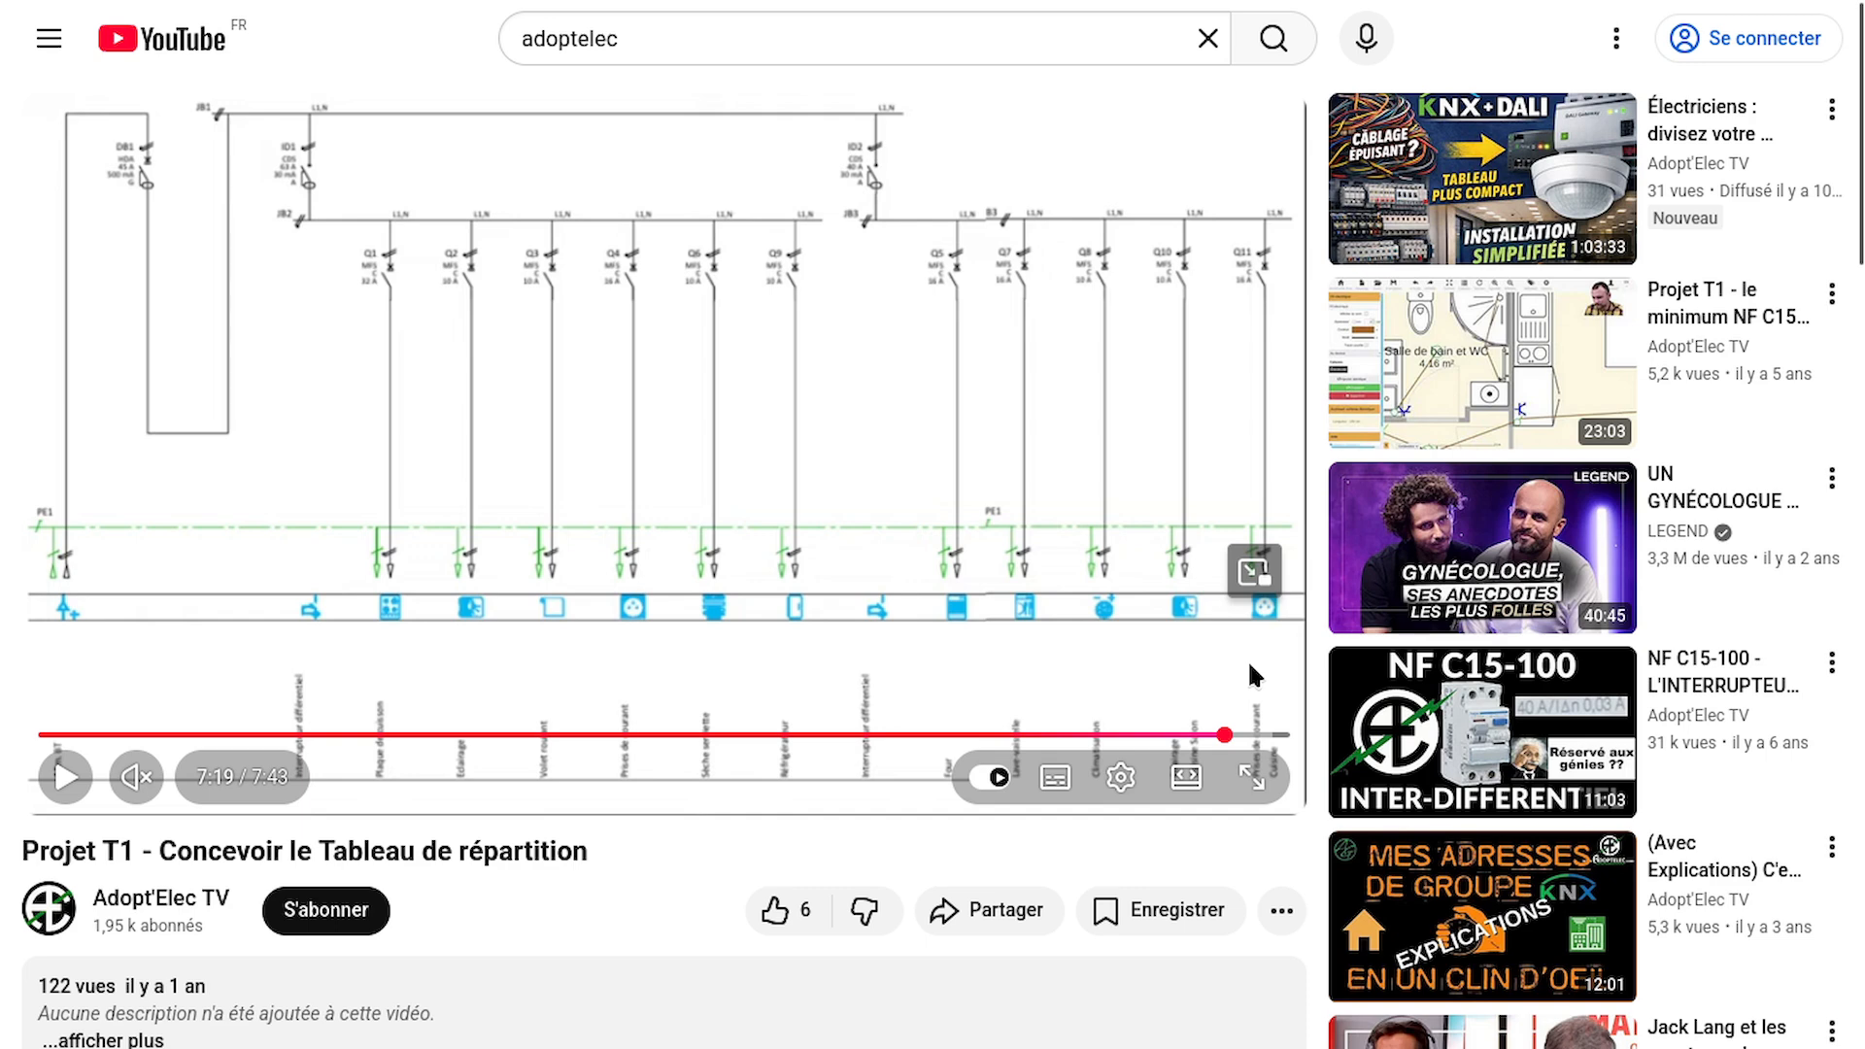
left_click_drag(1230, 736, 1273, 736)
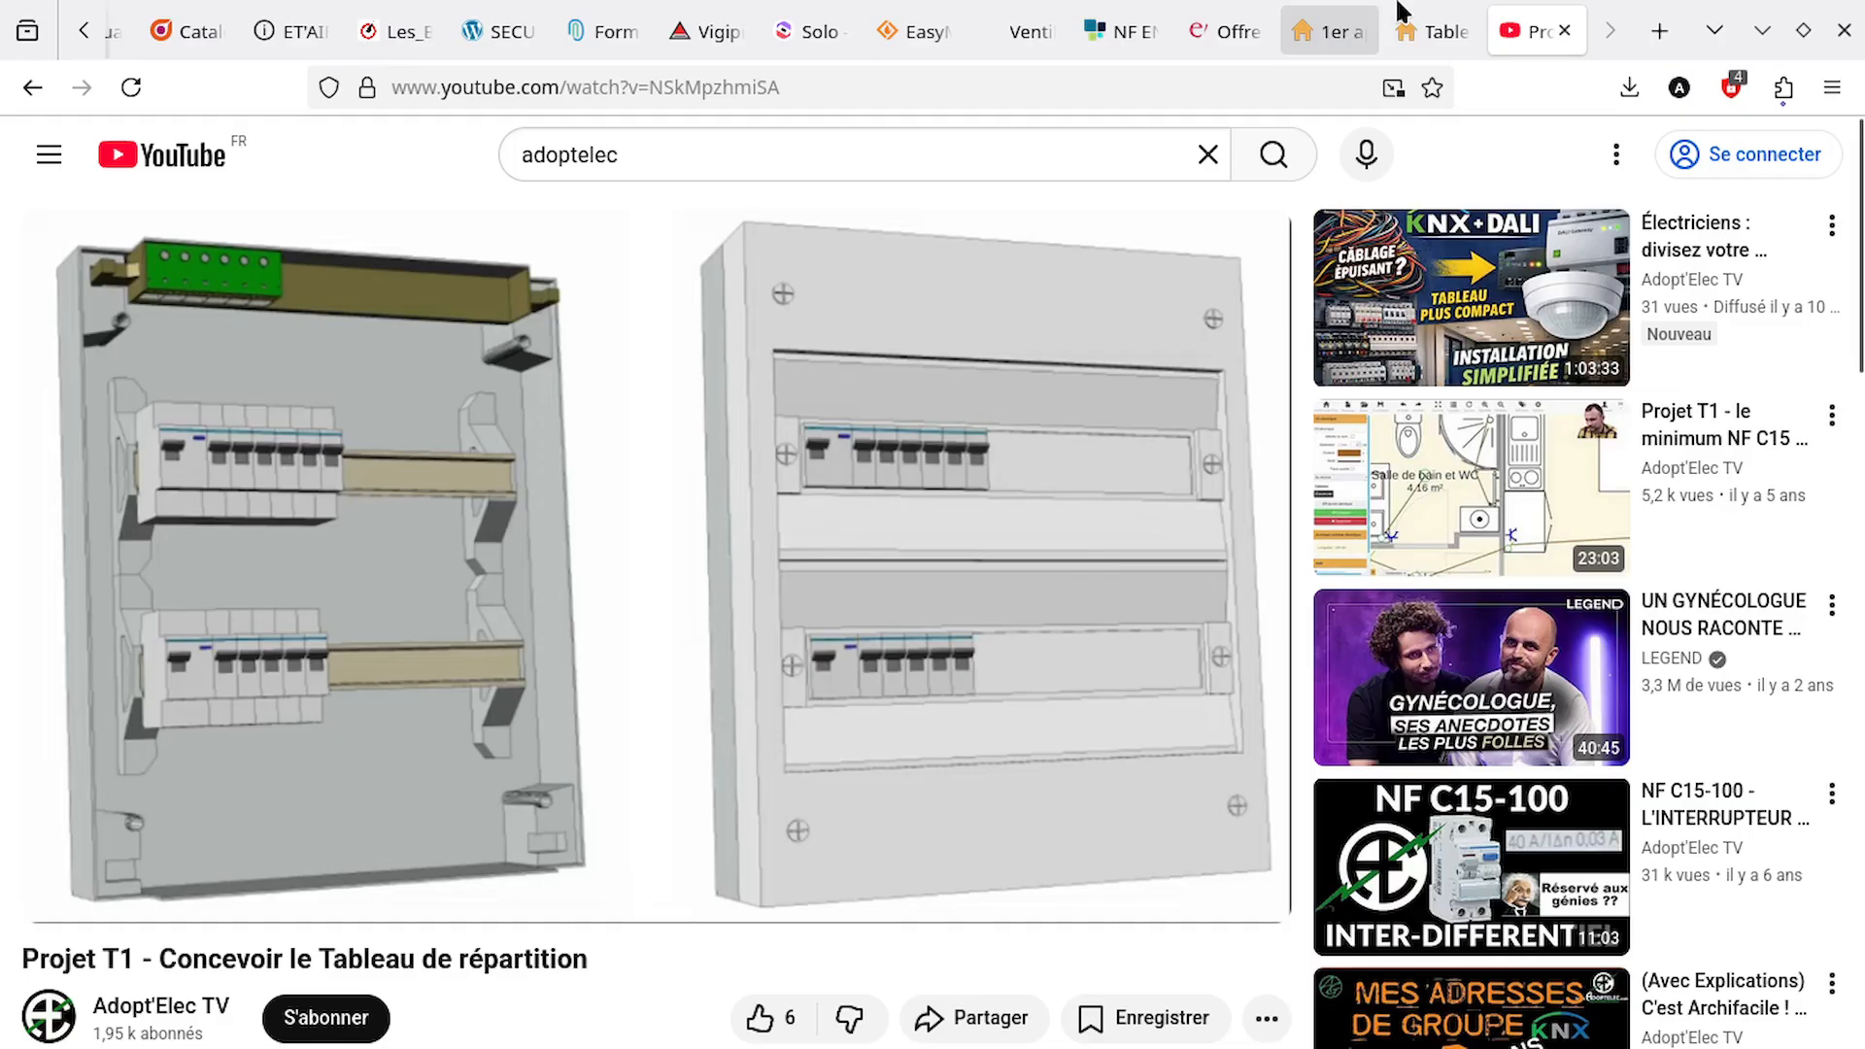
Switch back to the apartment floor plan in ArchiFacile
left_click(1426, 31)
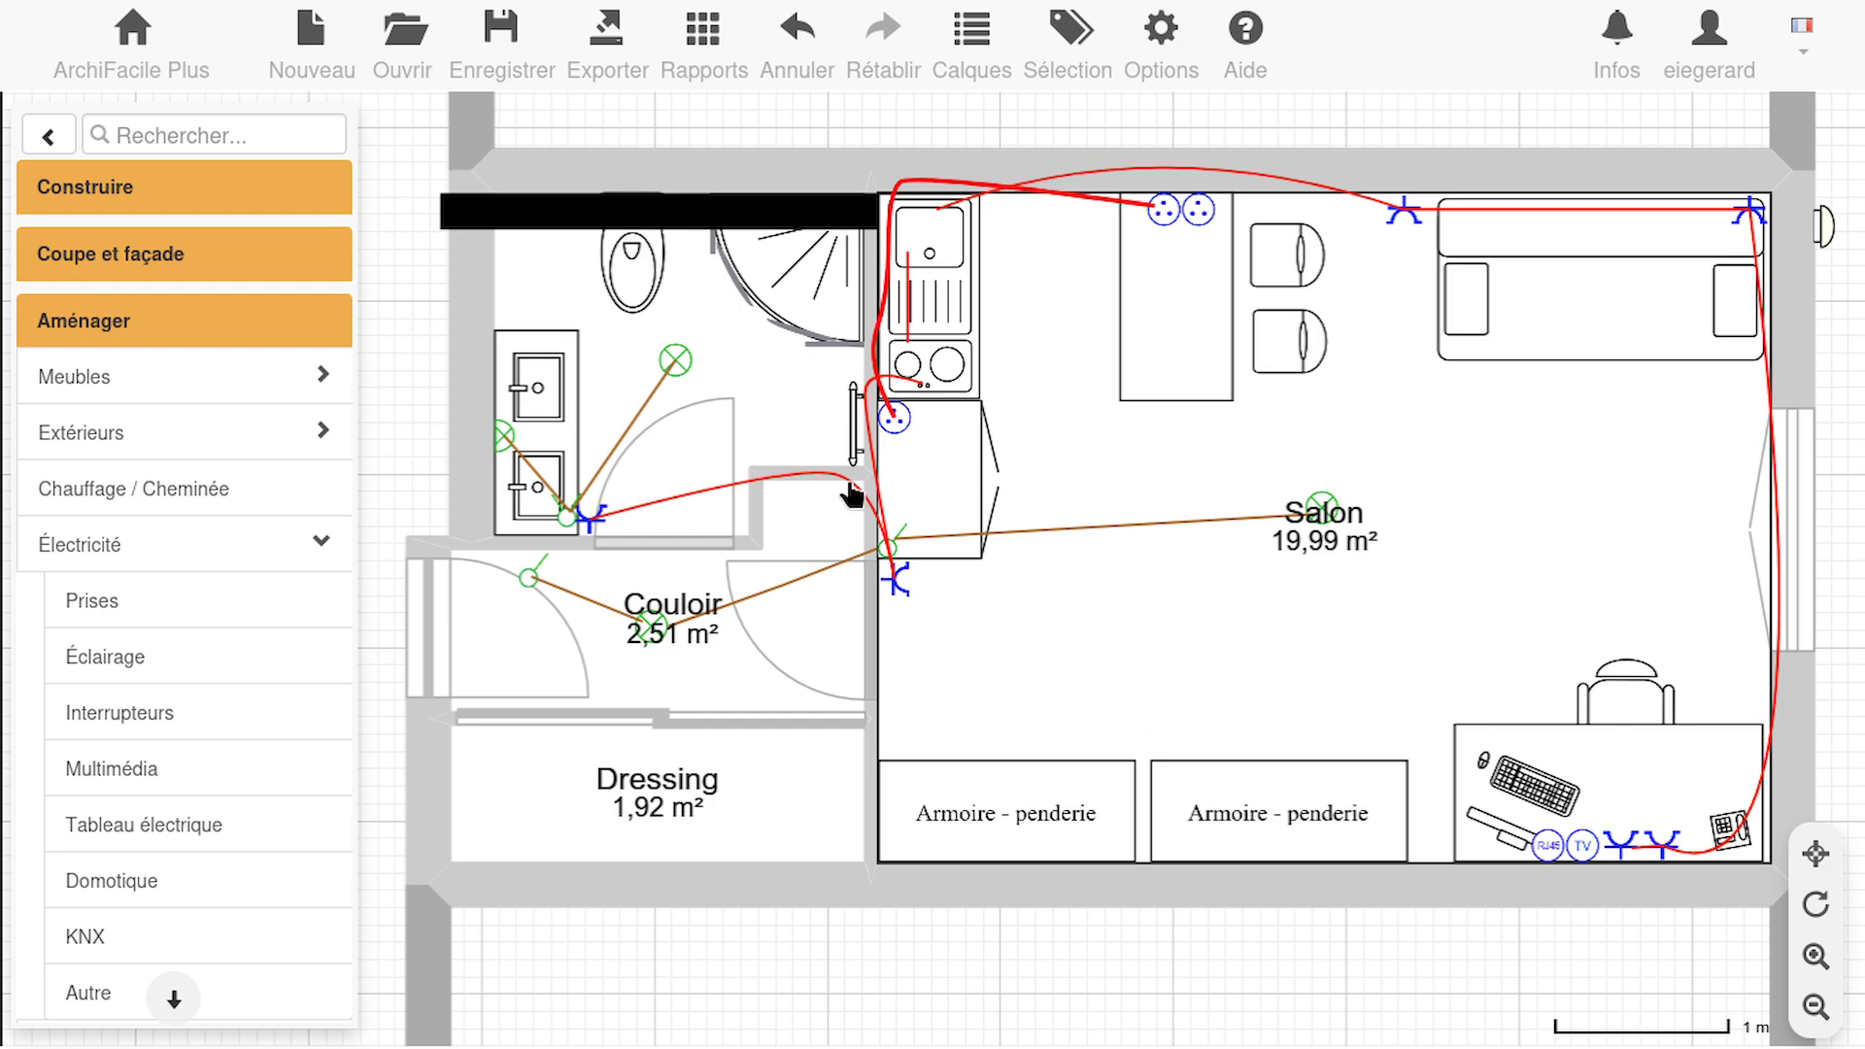
left_click(1719, 733)
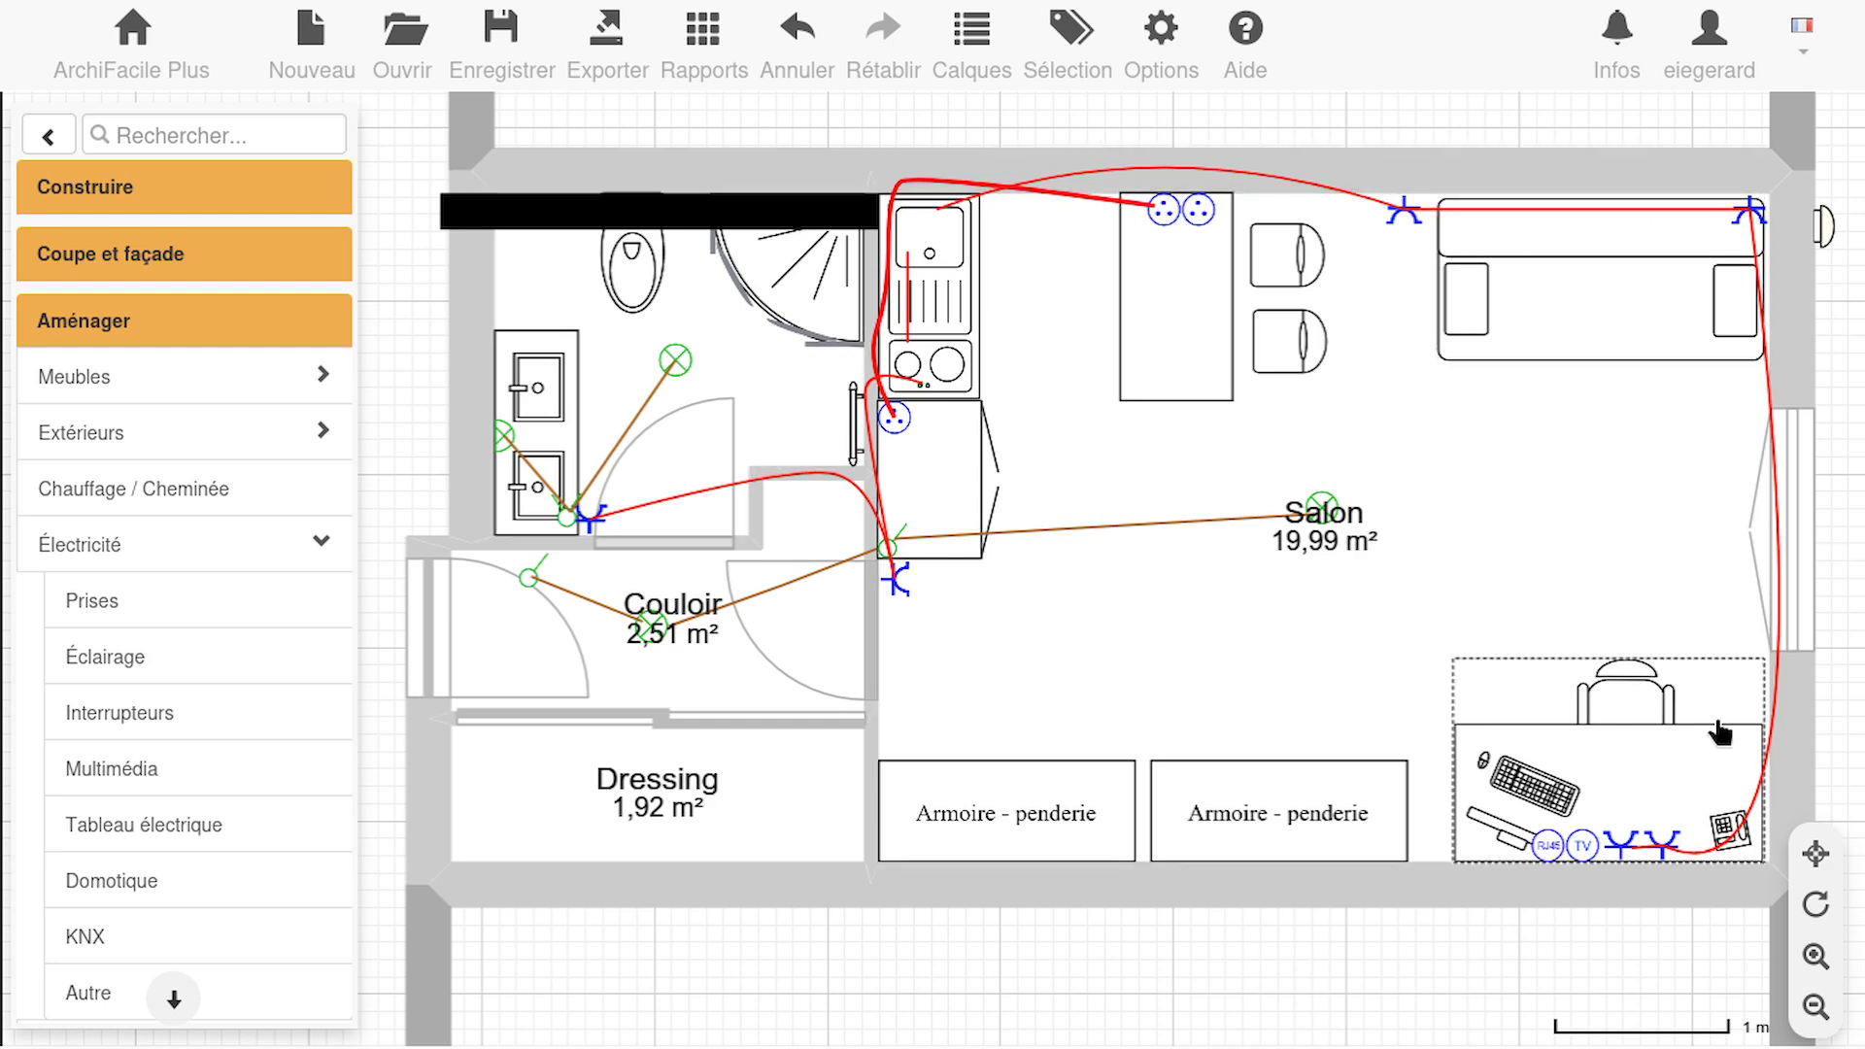
left_click(1394, 457)
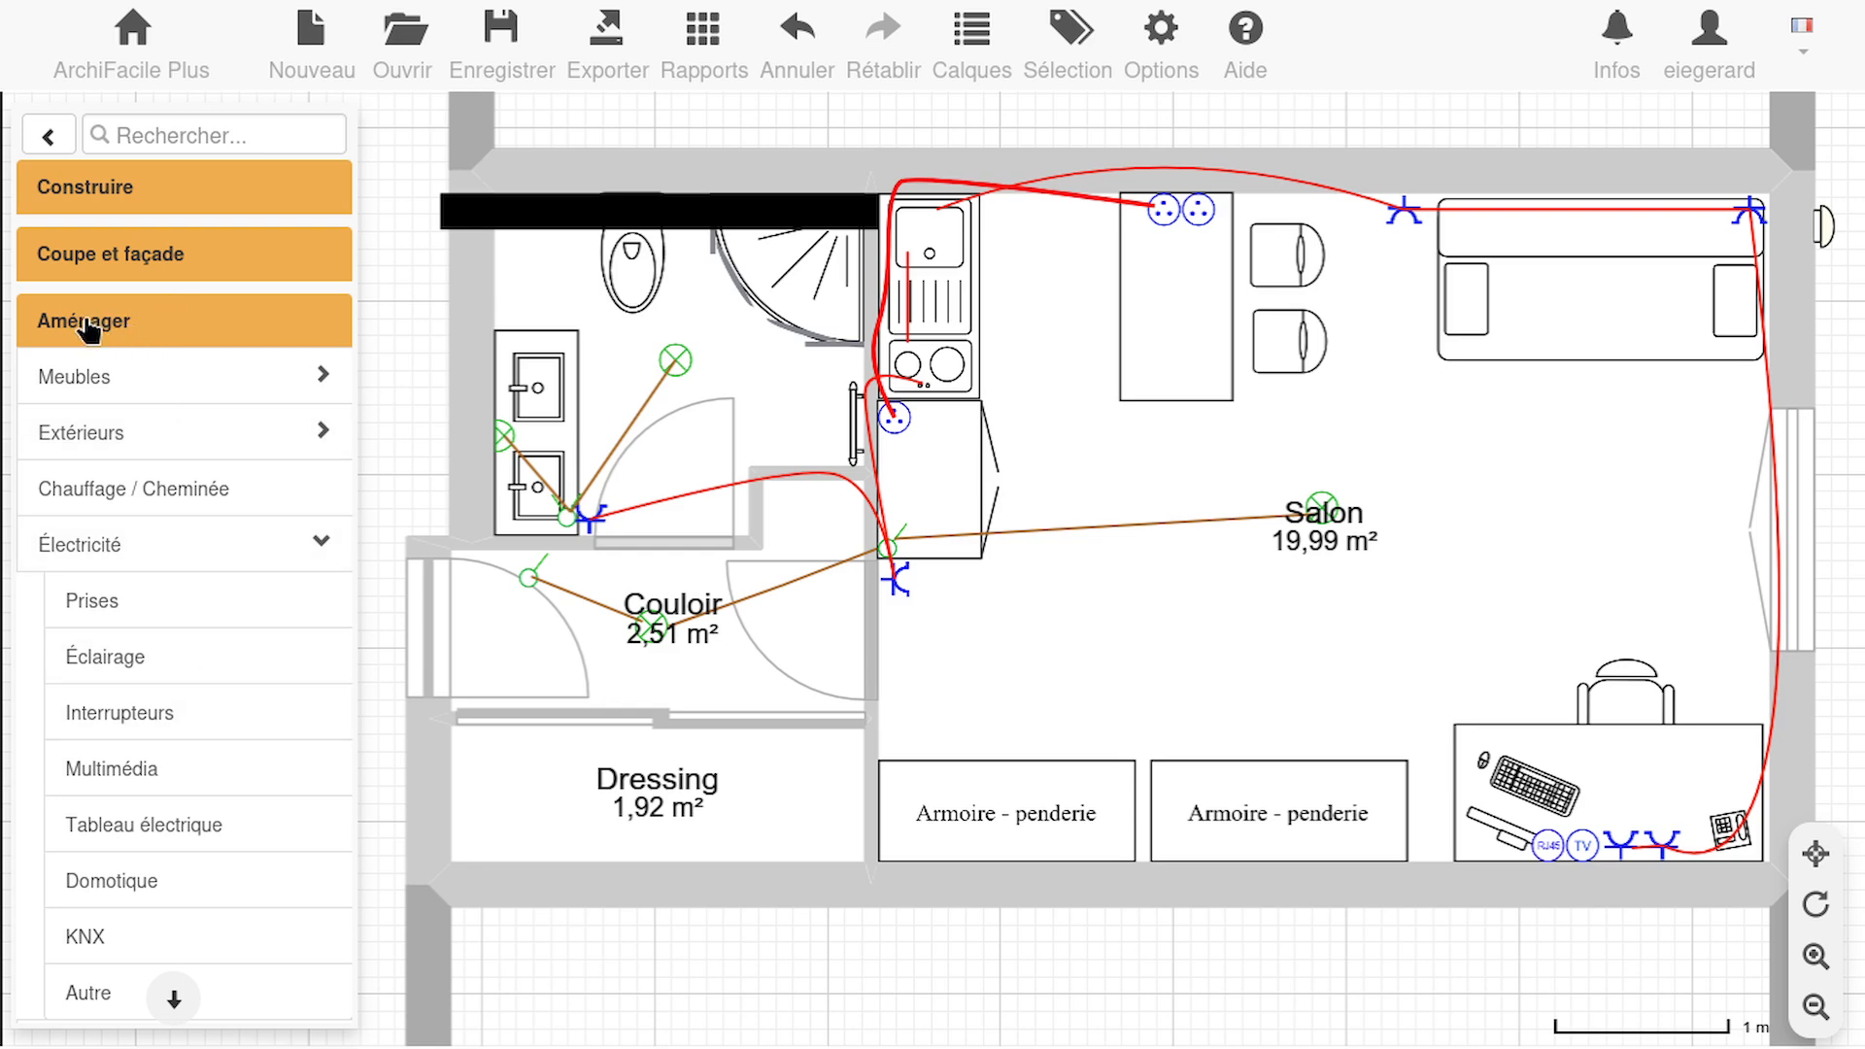
Place a Tableau 4x24 electrical panel in the Couloir niche beside the Salon wall
left_click(153, 827)
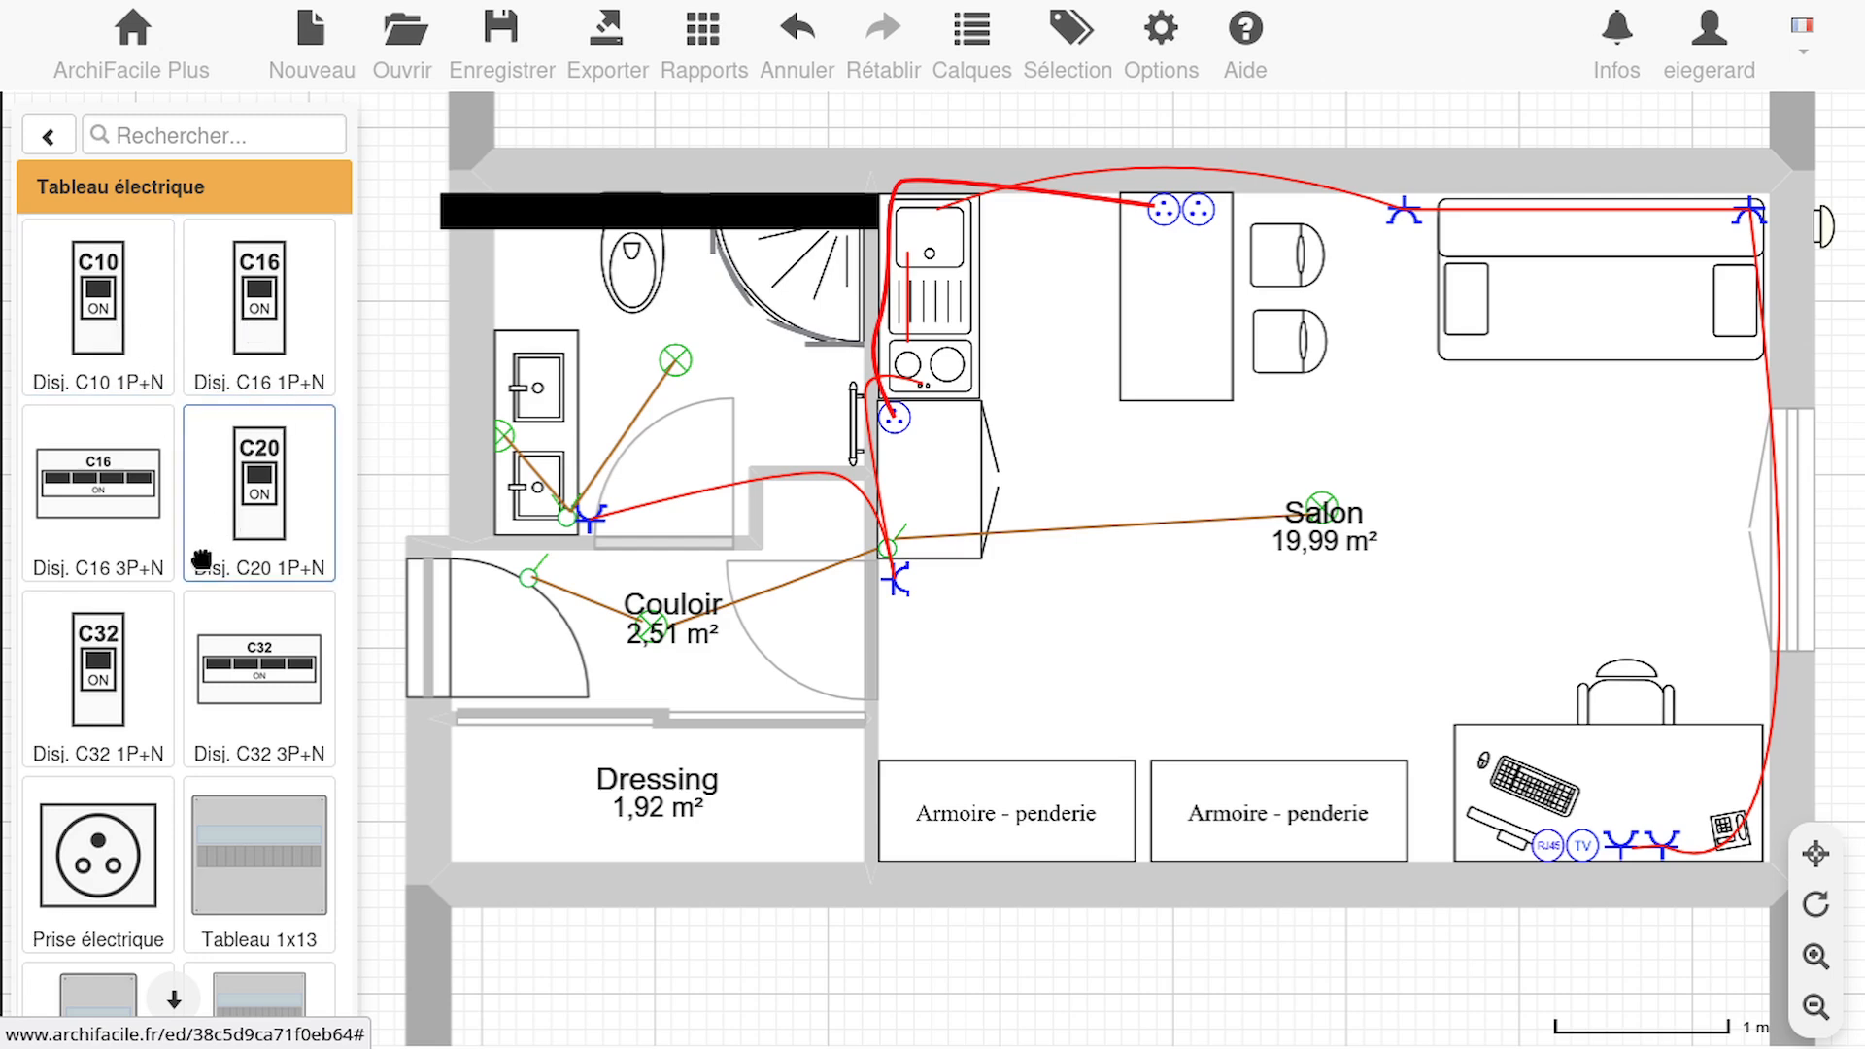
scroll(198, 623, "down", 1)
scroll(198, 622, "down", 2)
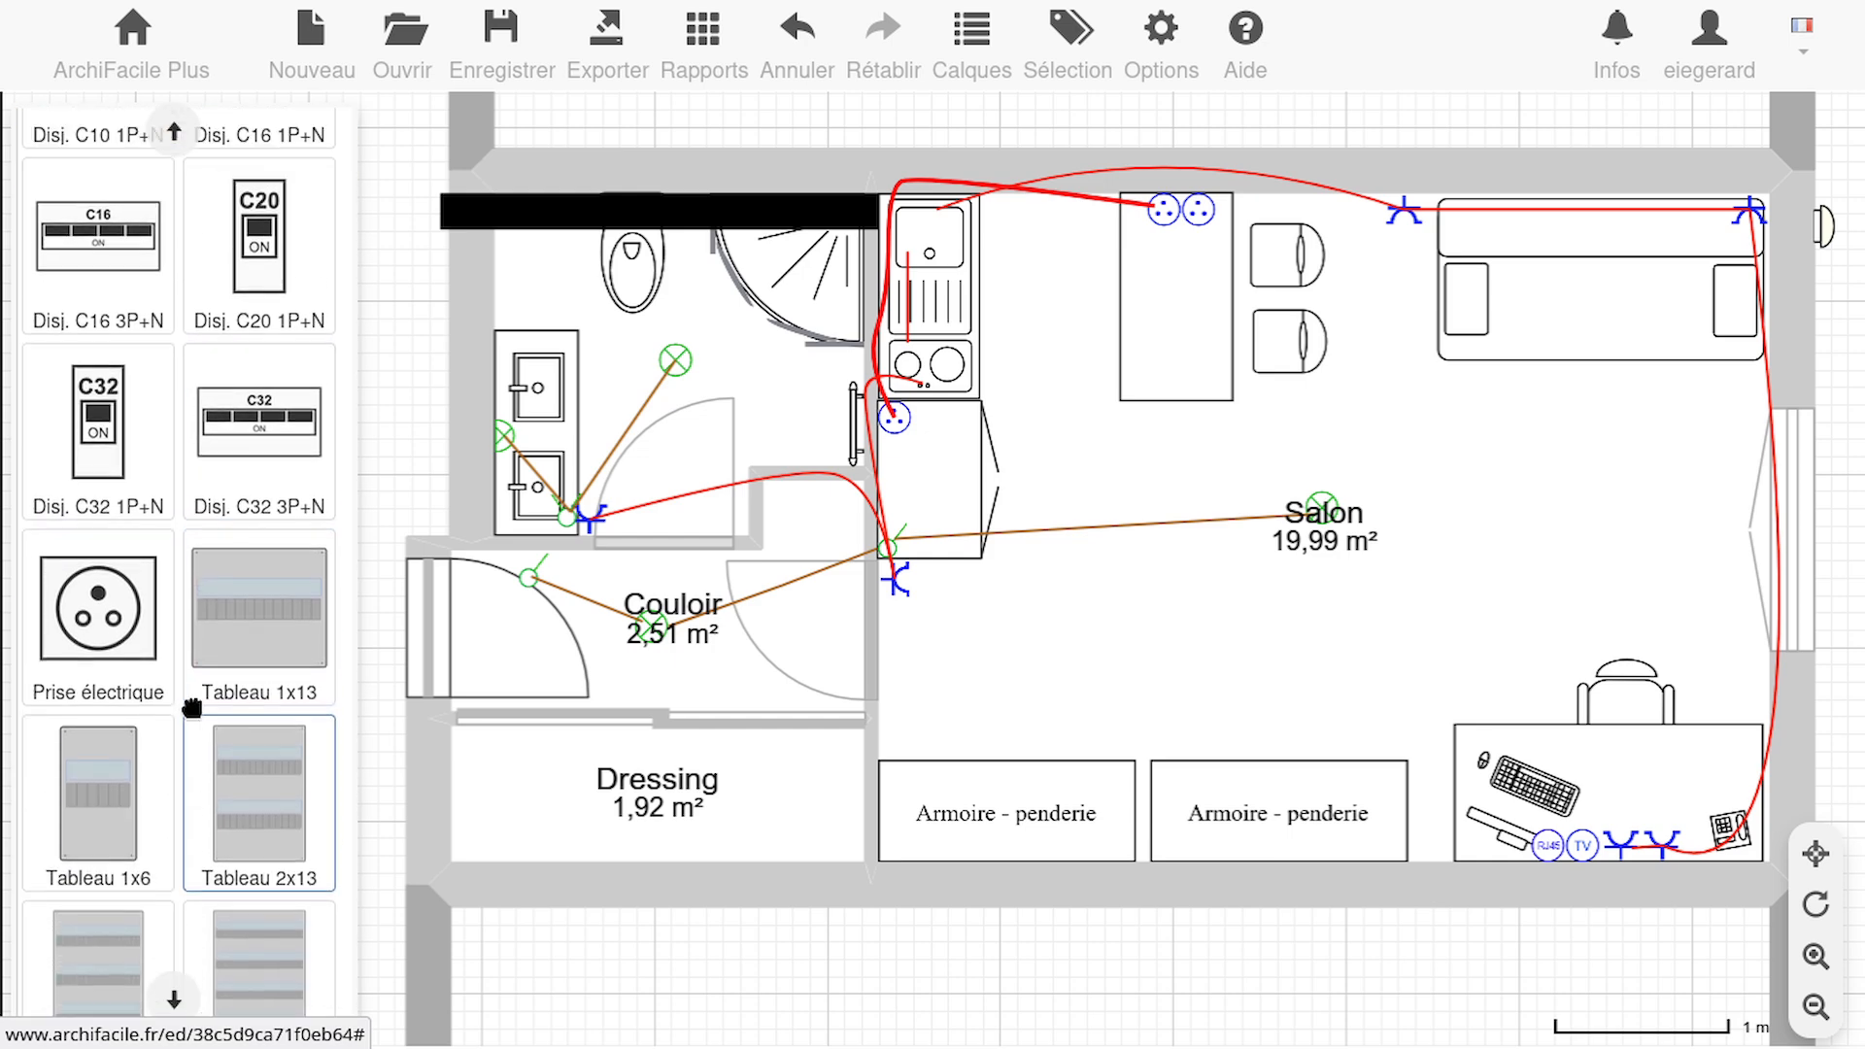
scroll(209, 685, "up", 3)
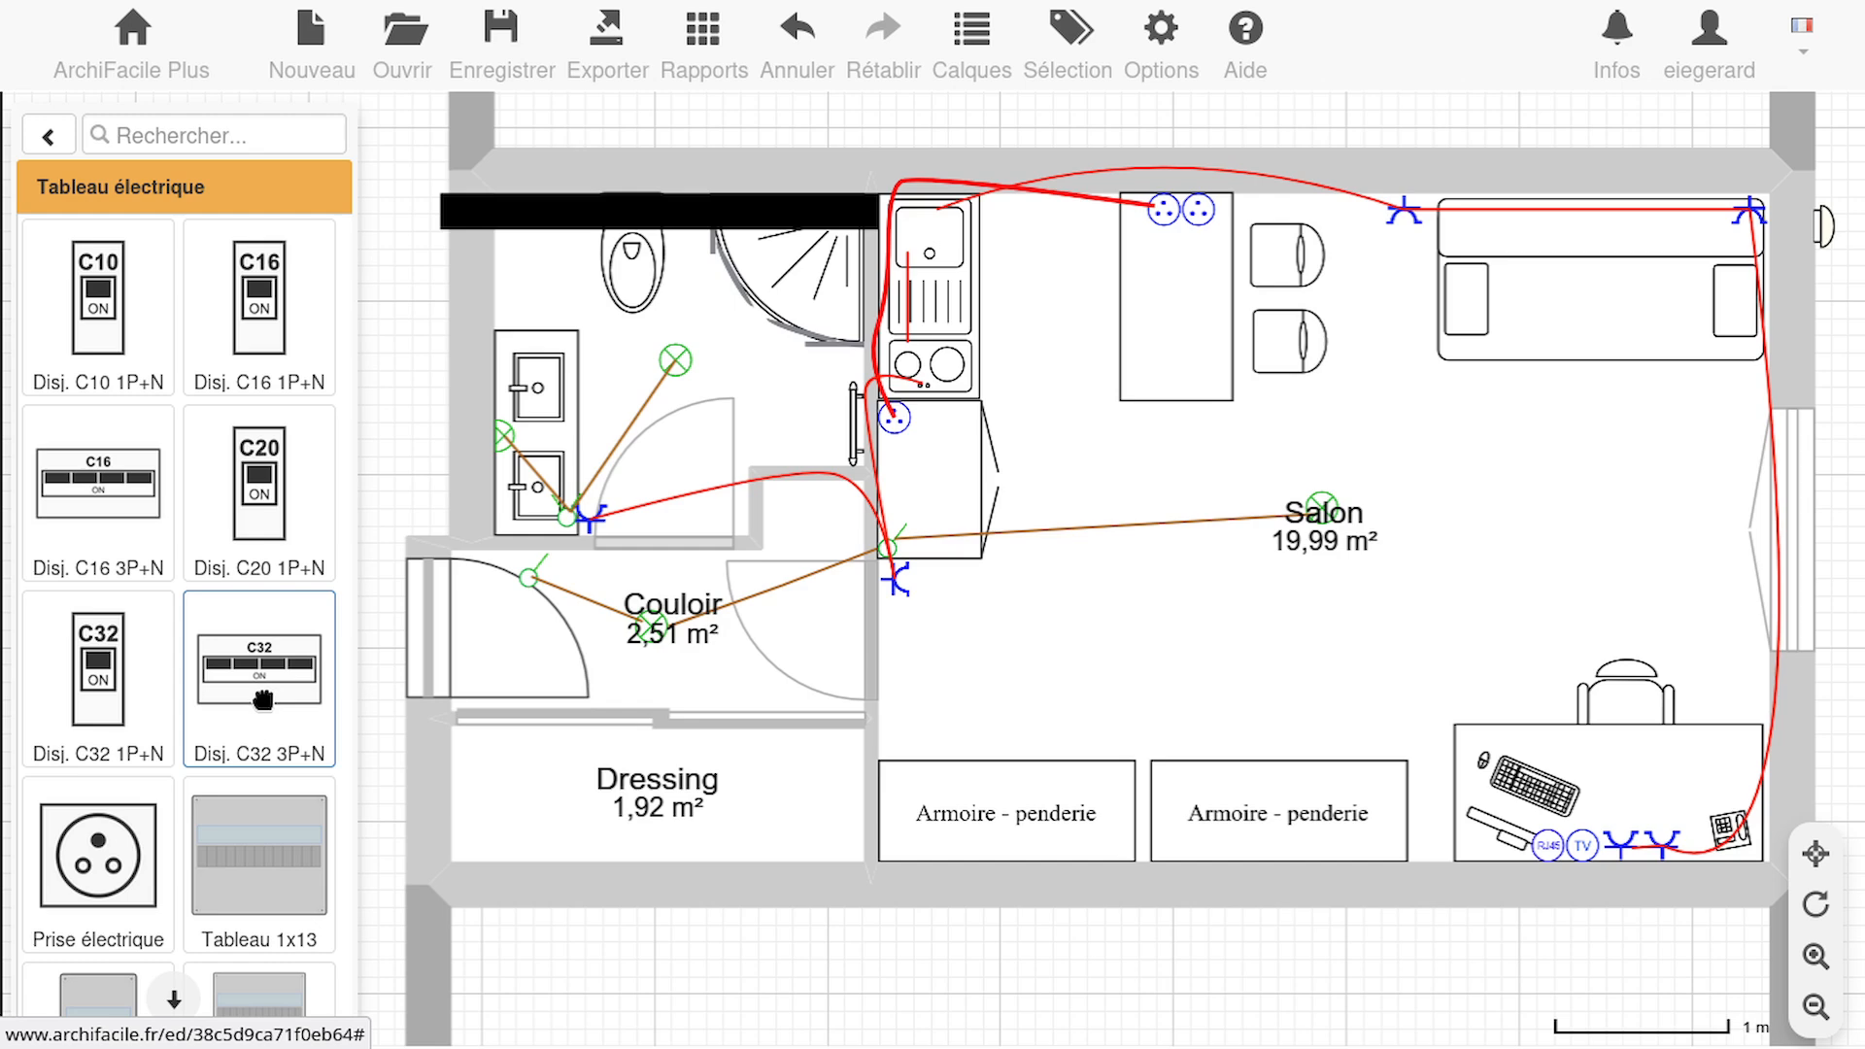
scroll(262, 699, "down", 3)
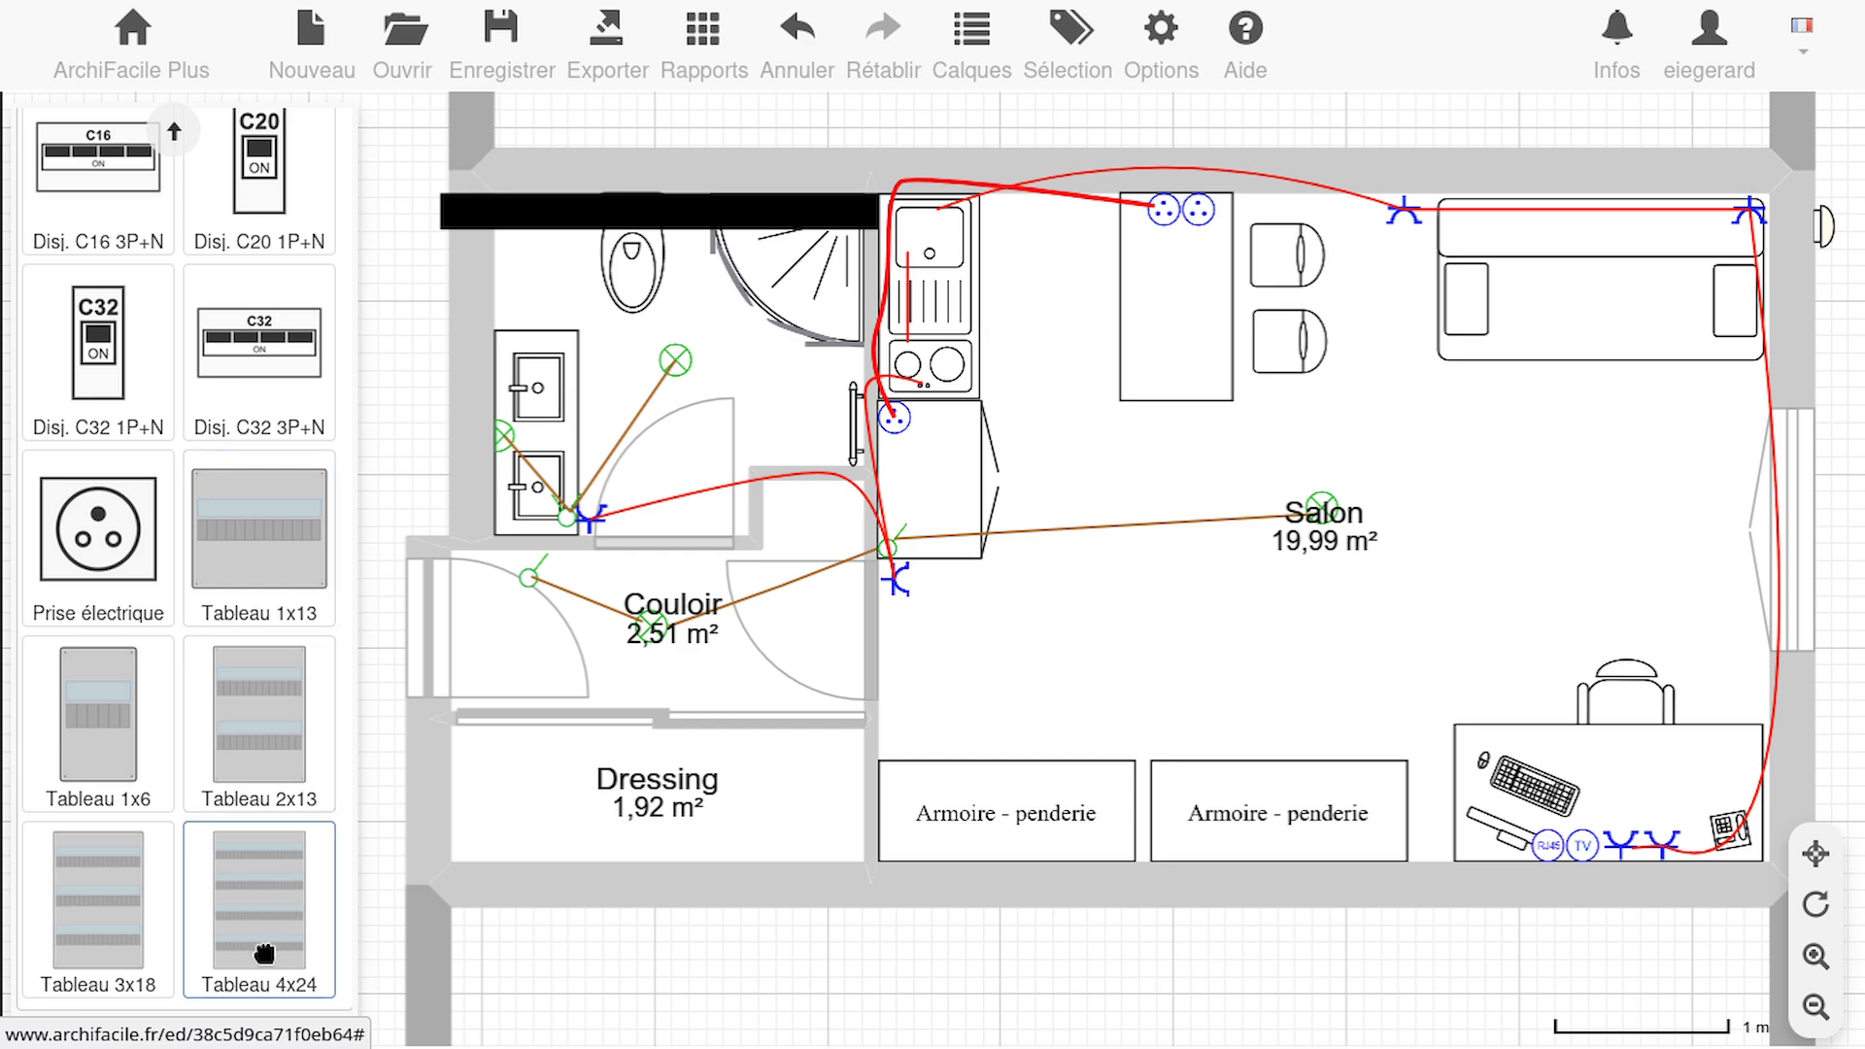
left_click_drag(263, 952, 821, 549)
left_click(892, 546)
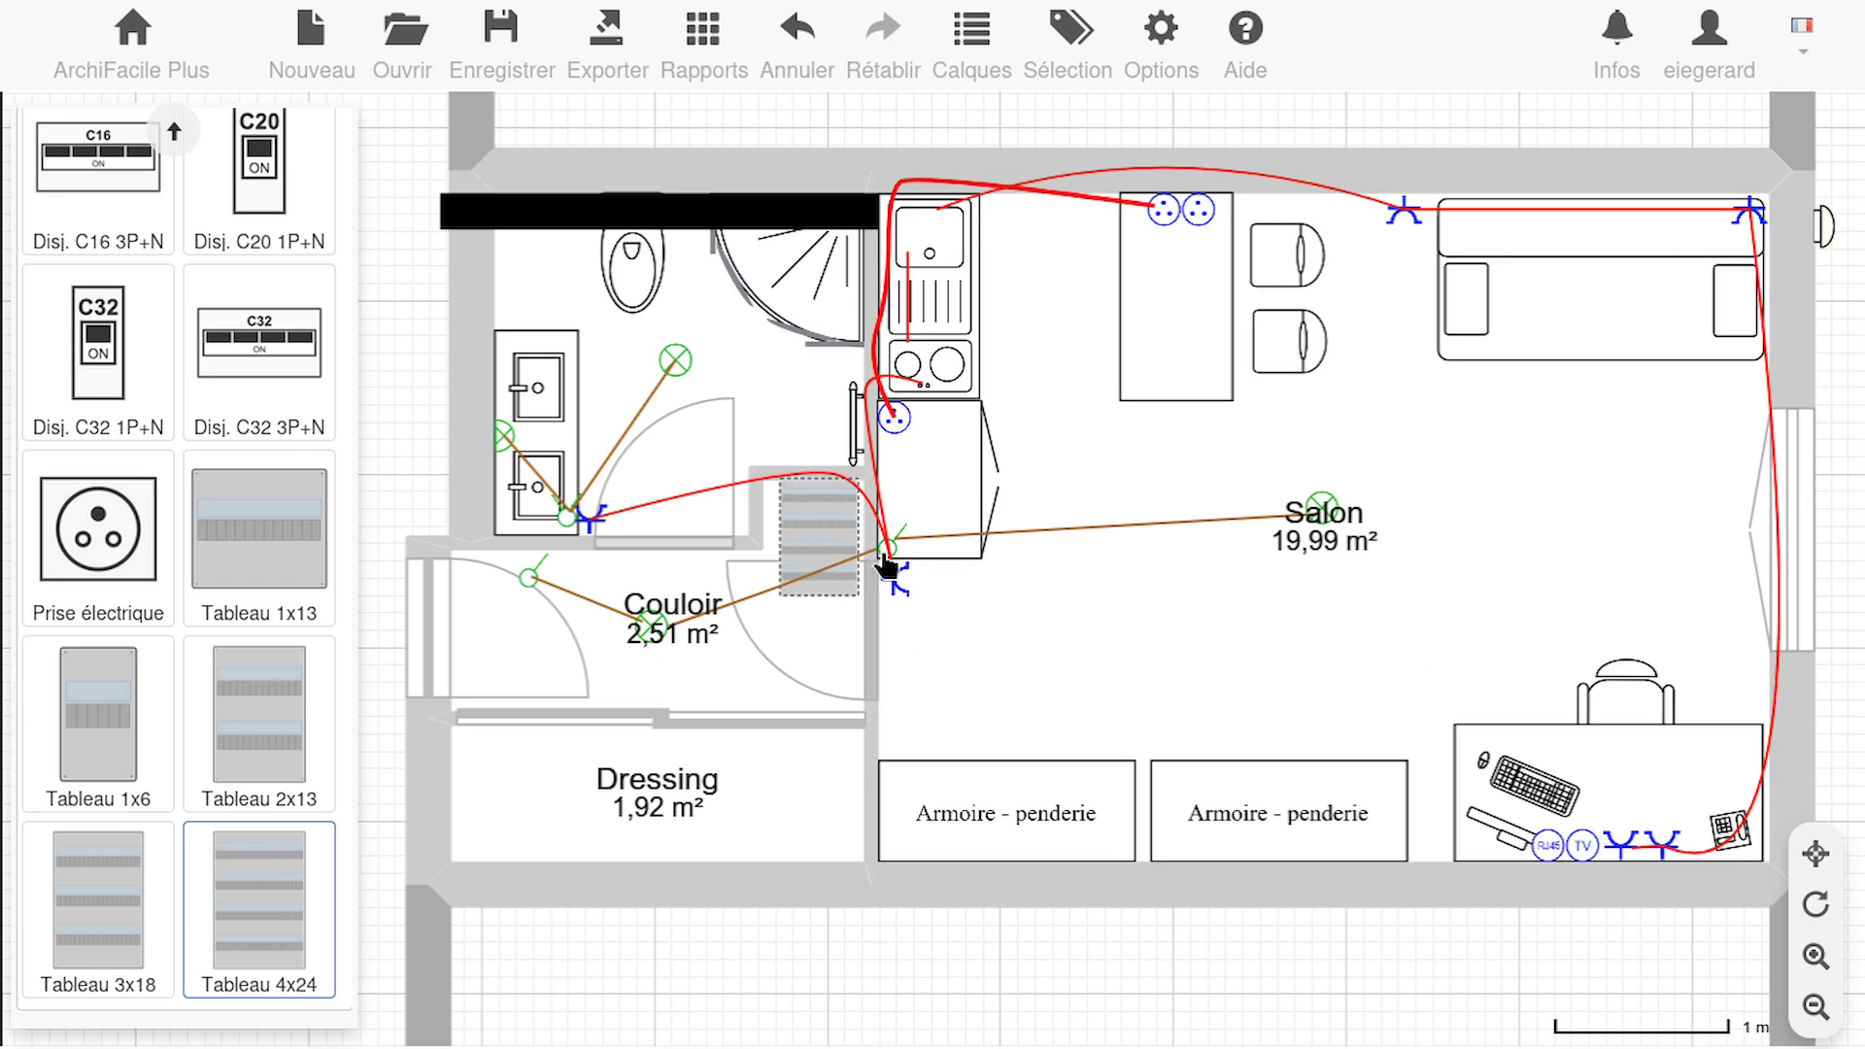
left_click_drag(814, 519, 807, 522)
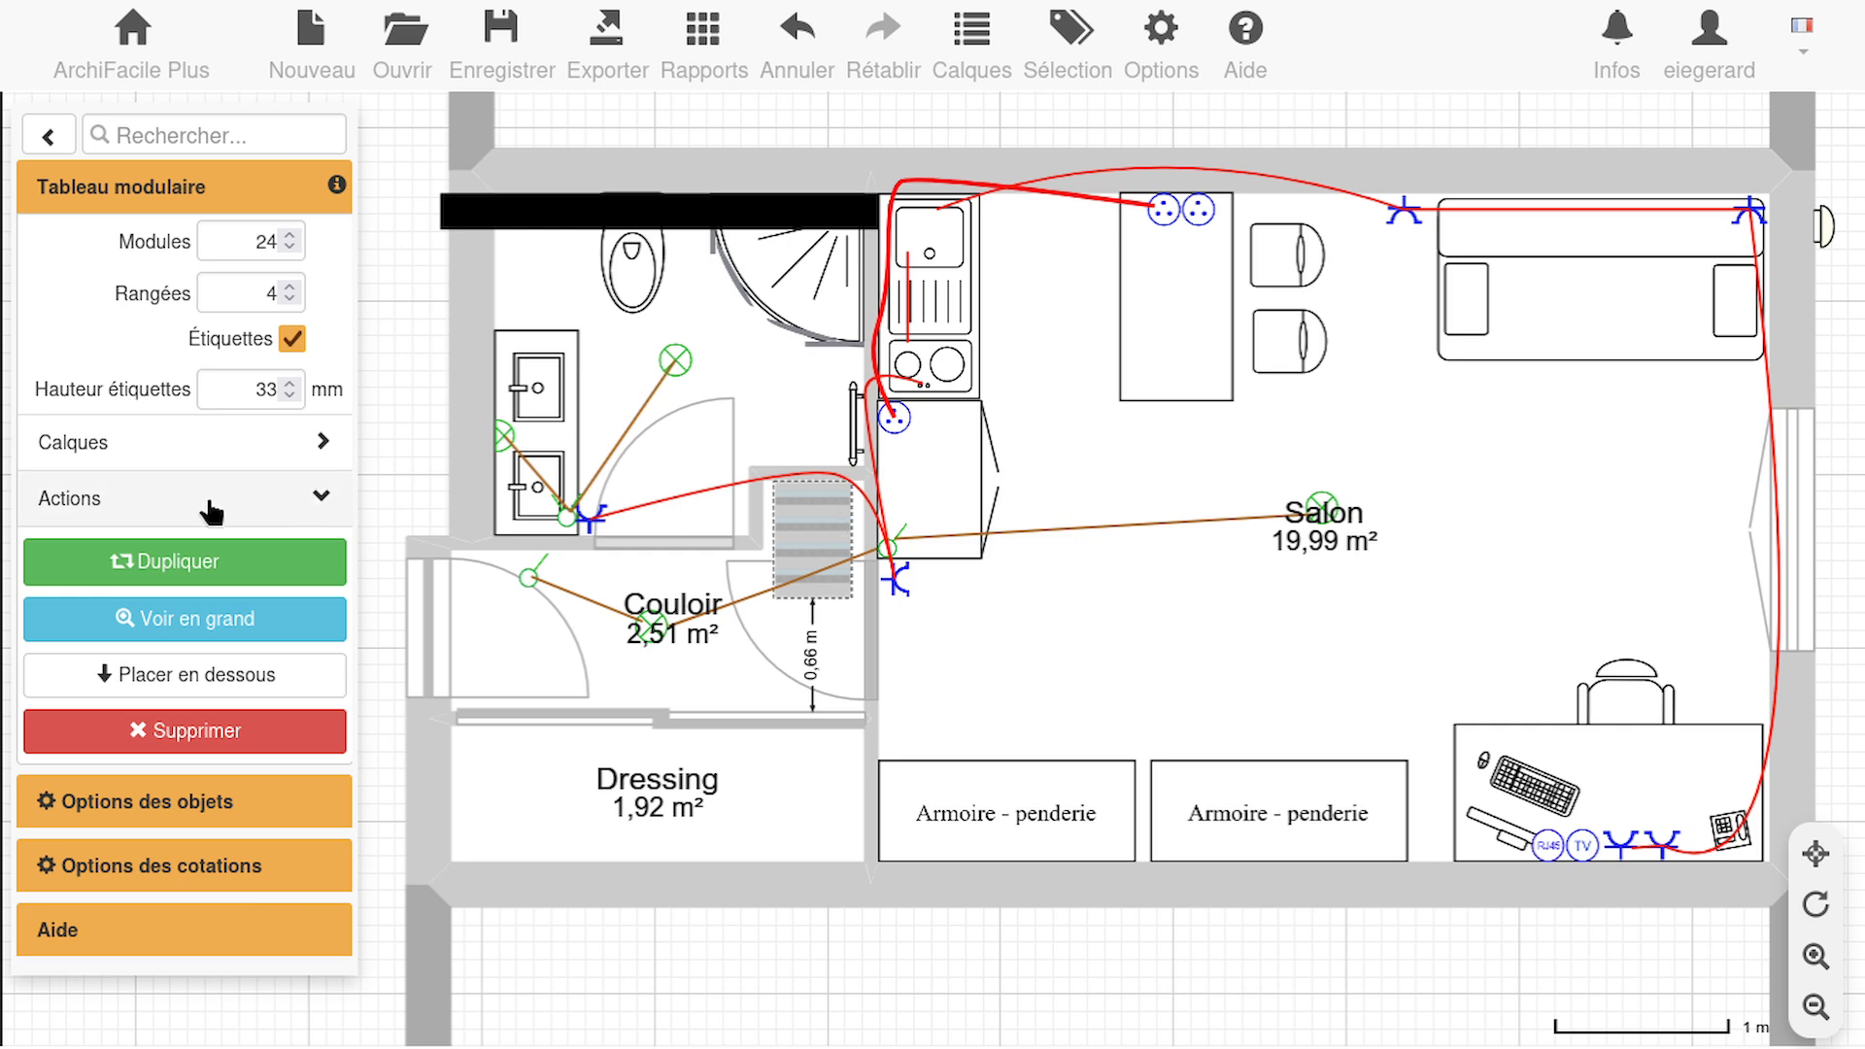
Examine the placed modular panel enlarged, and return to the previous zoom
left_click(303, 632)
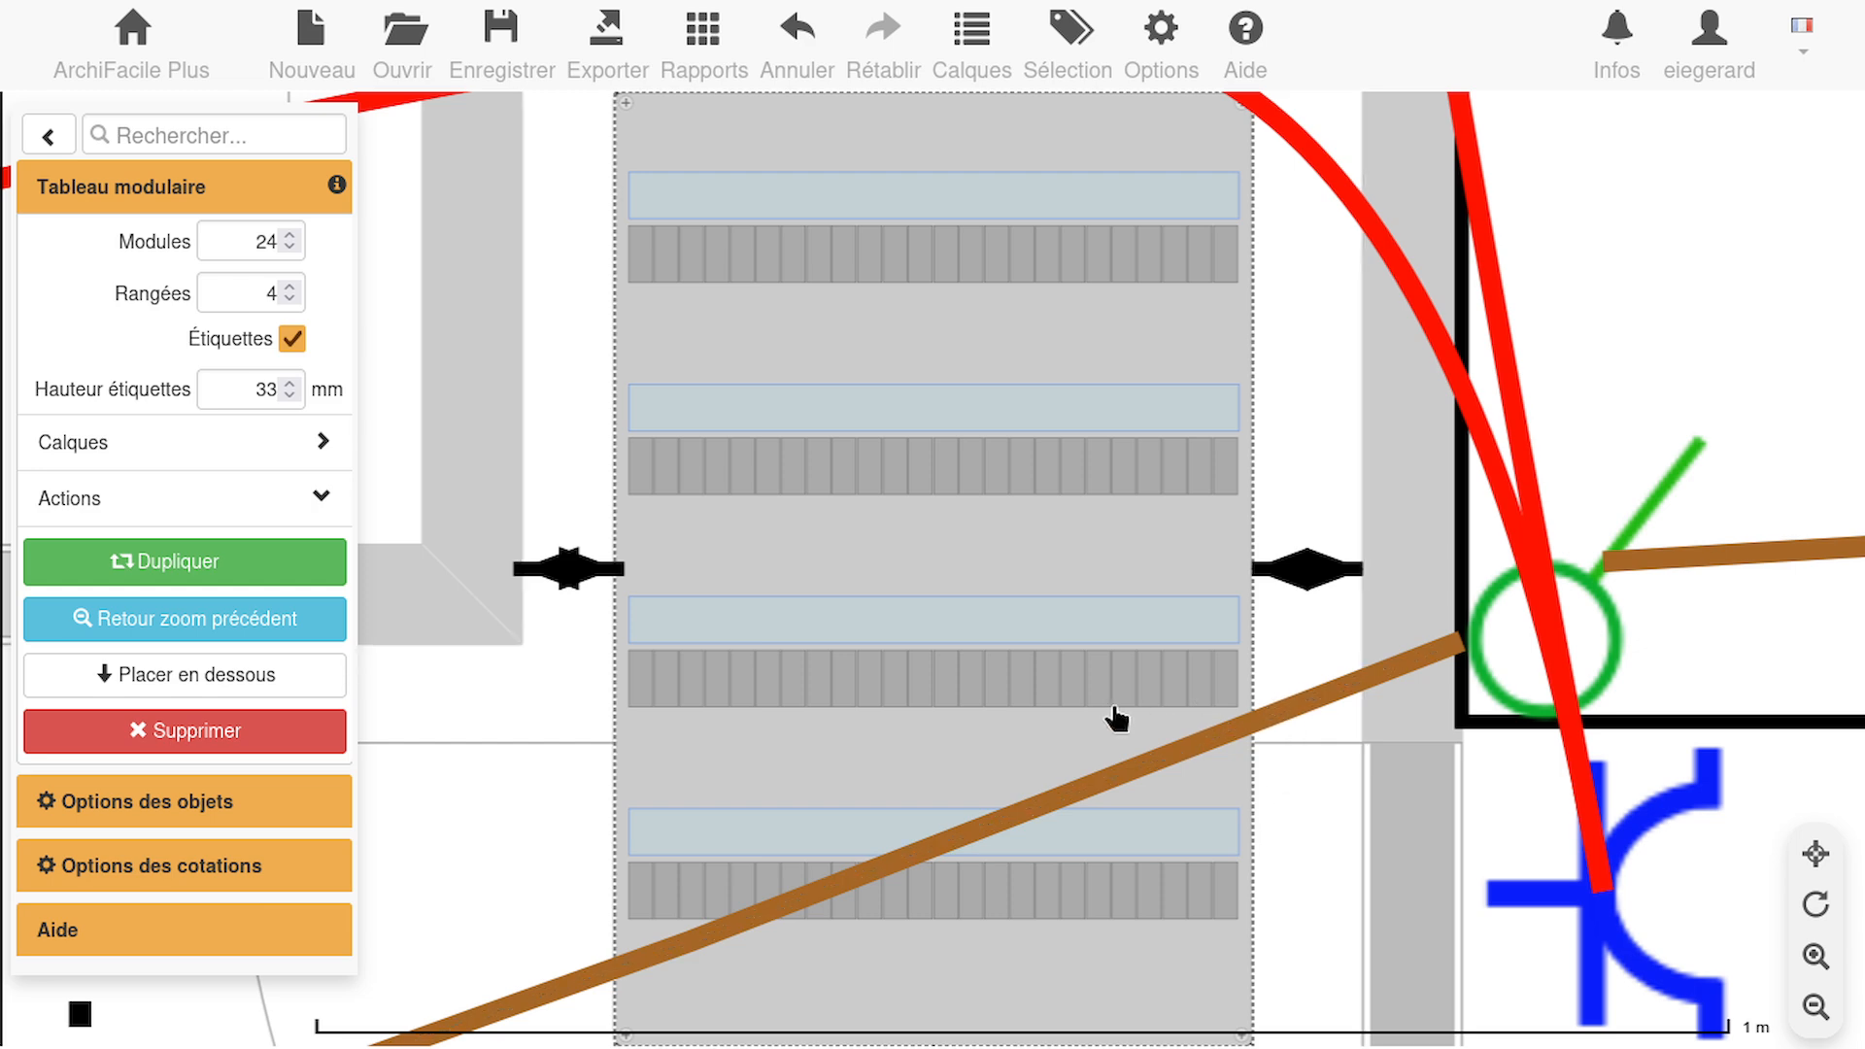
scroll(1117, 719, "down", 3)
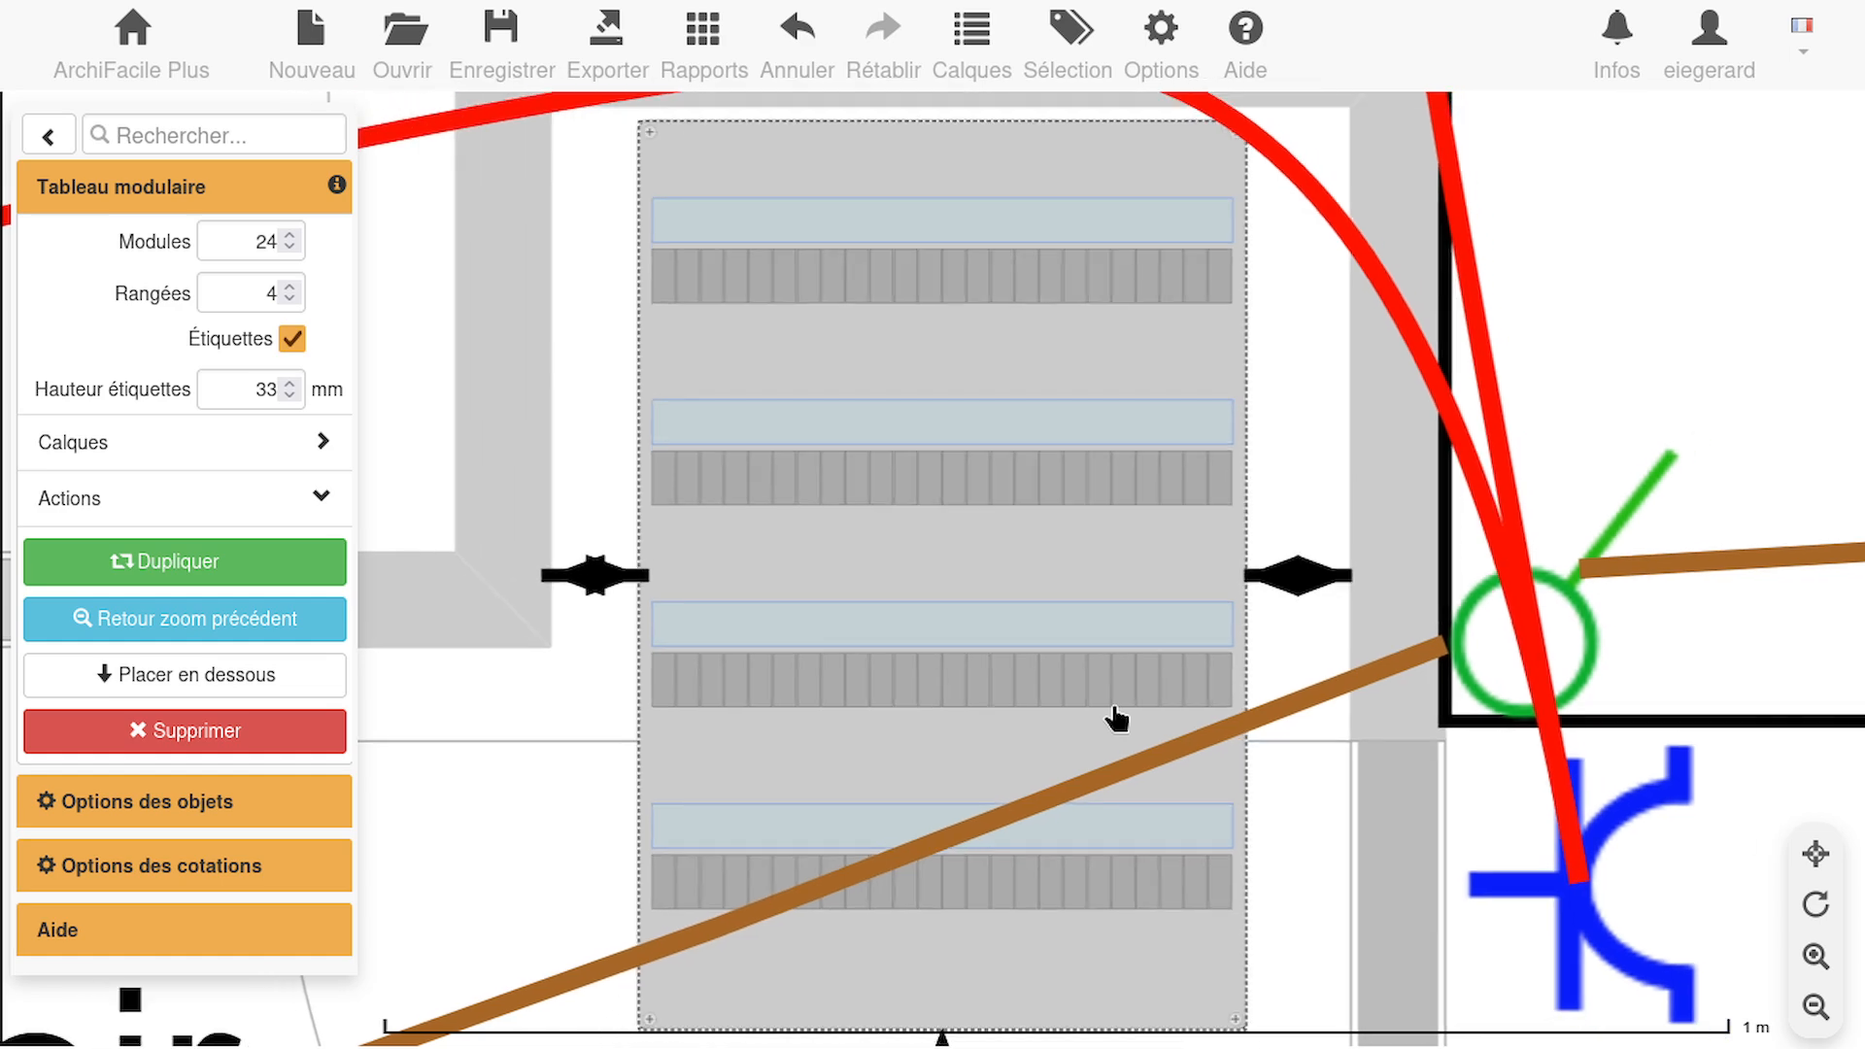
left_click(129, 622)
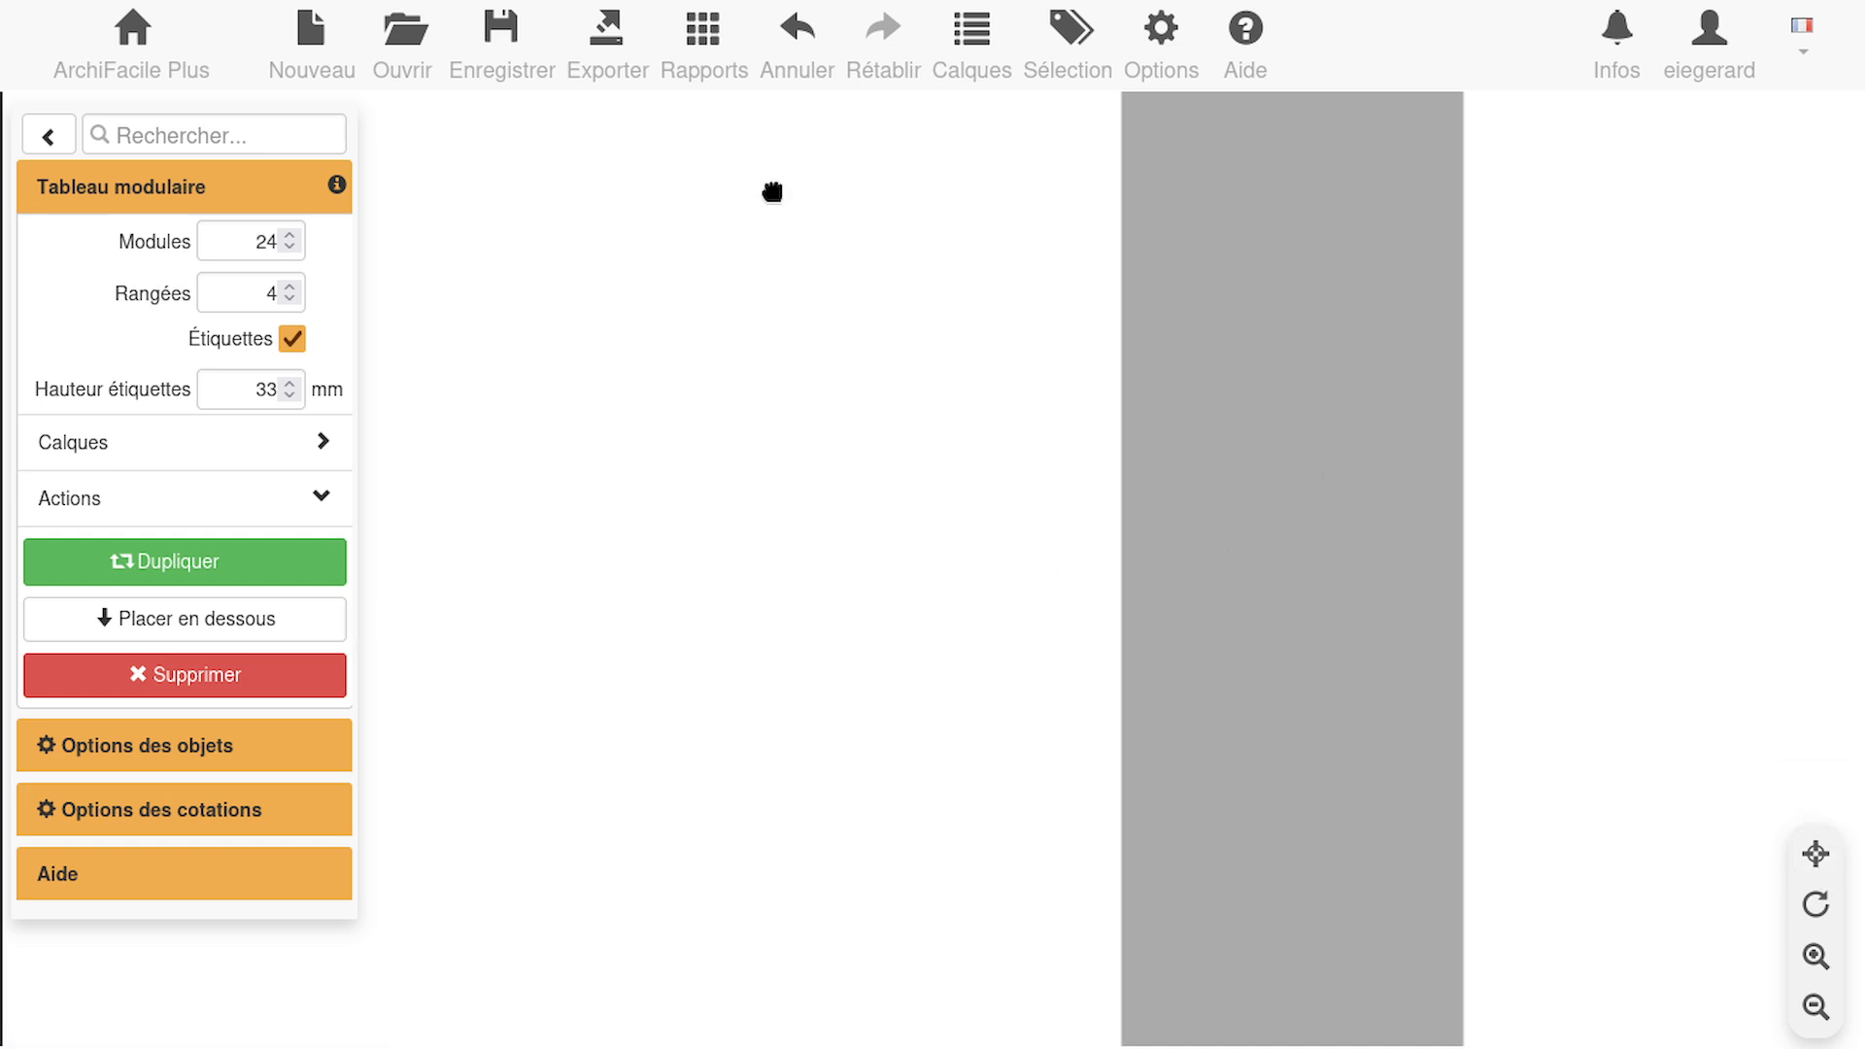
Reload the plan page and discard the unsaved changes
mouse_move(358, 147)
left_click(131, 87)
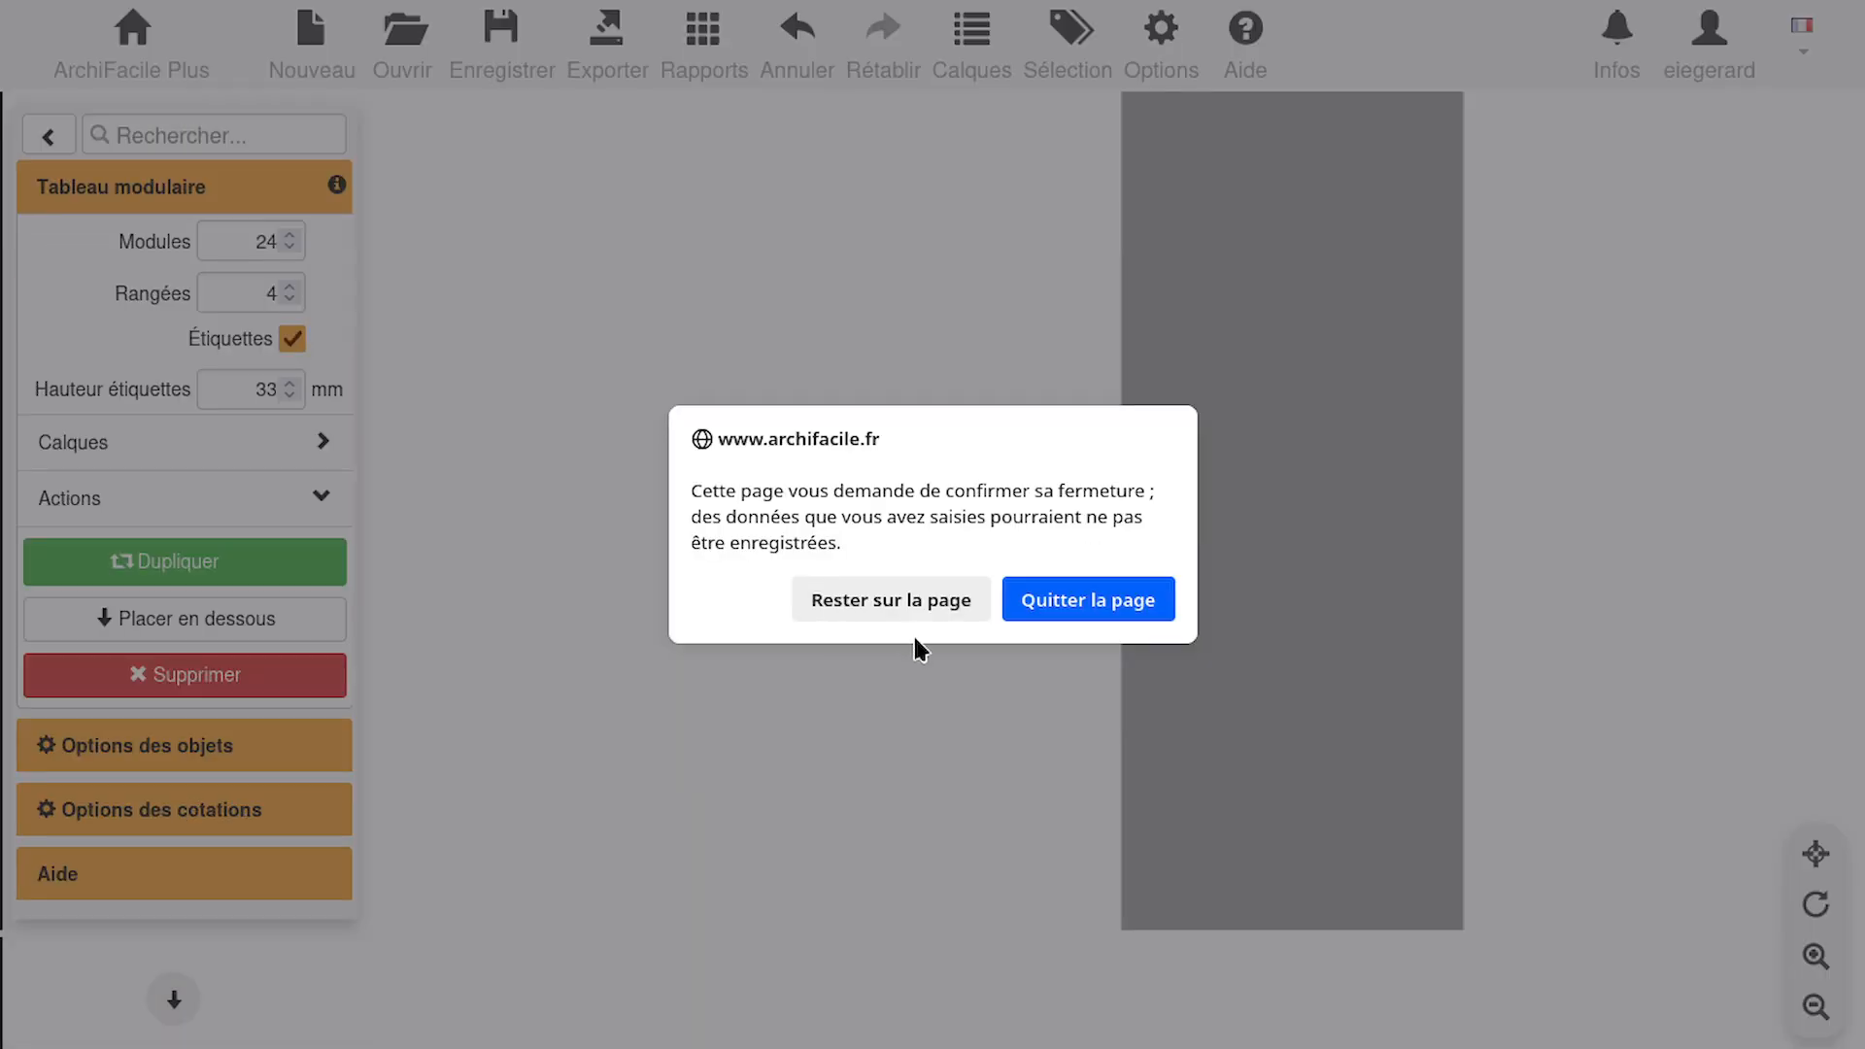
left_click(1056, 608)
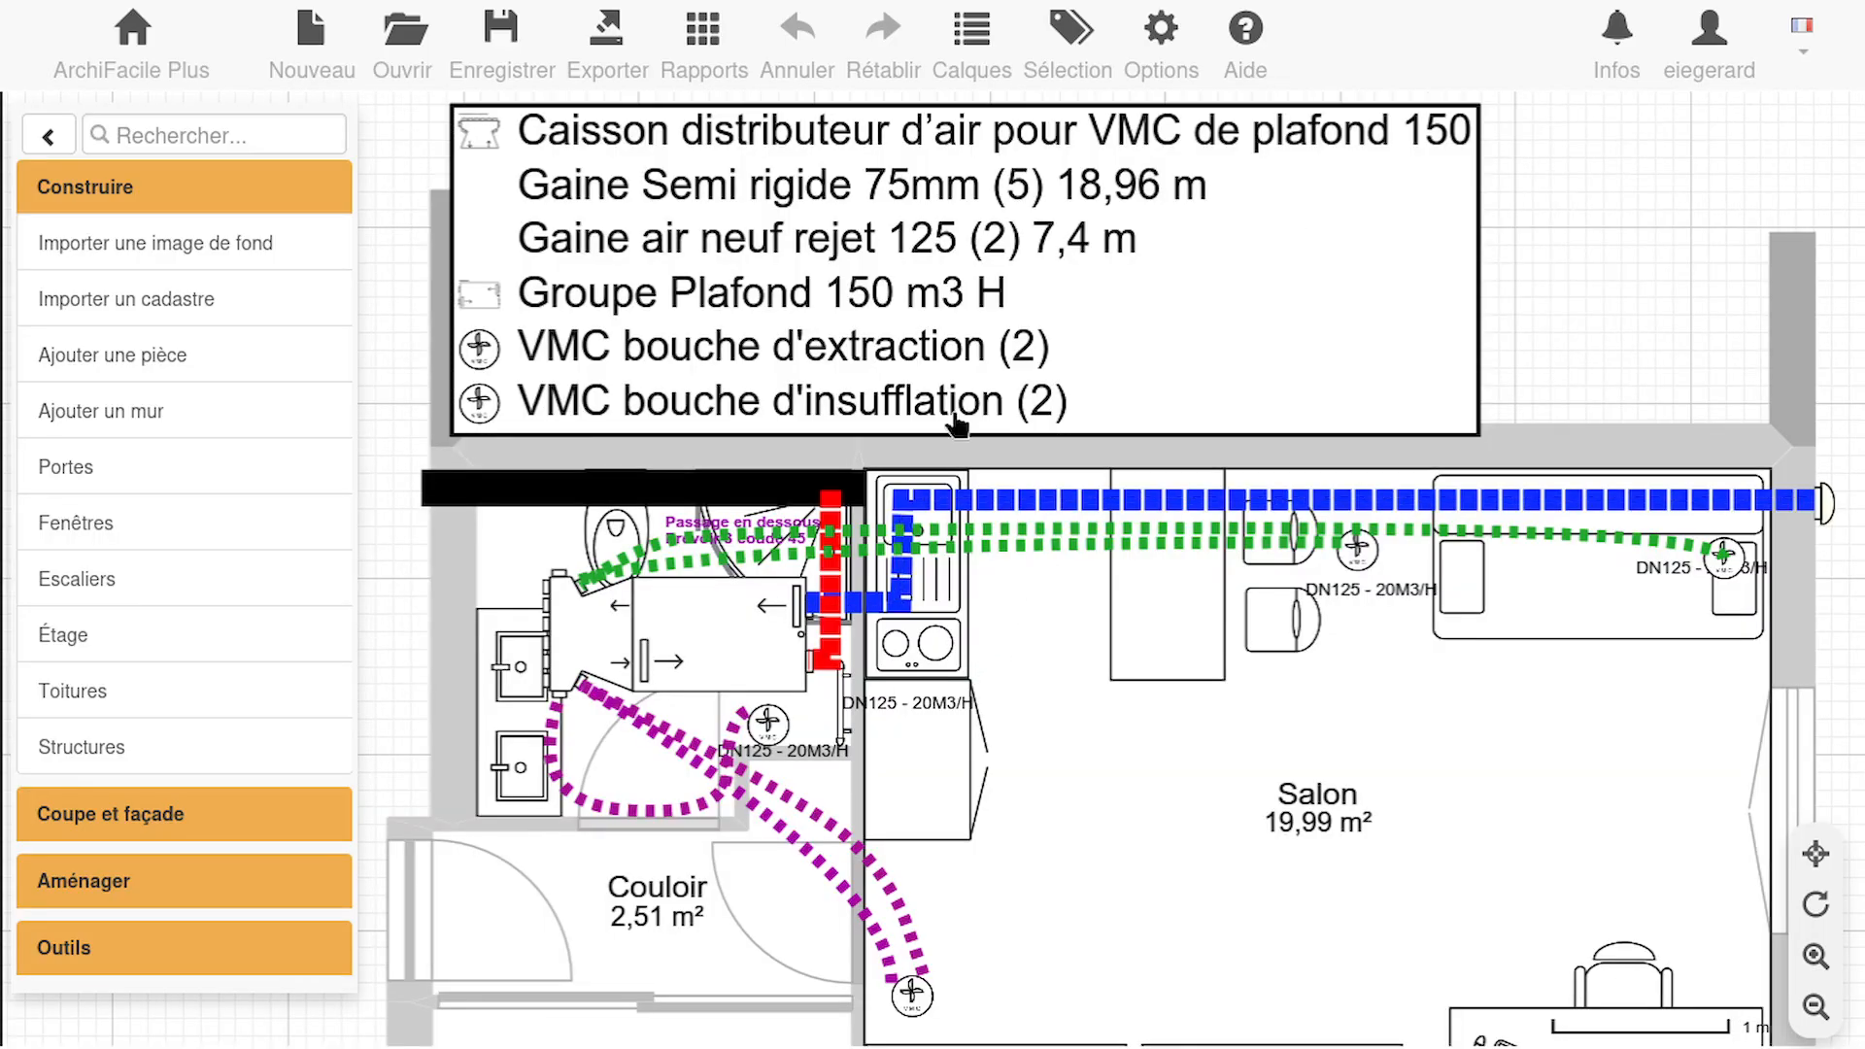
Hide the VMC+ and Textes layers and show the Électricité layer on the plan
left_click(984, 45)
left_click(1009, 450)
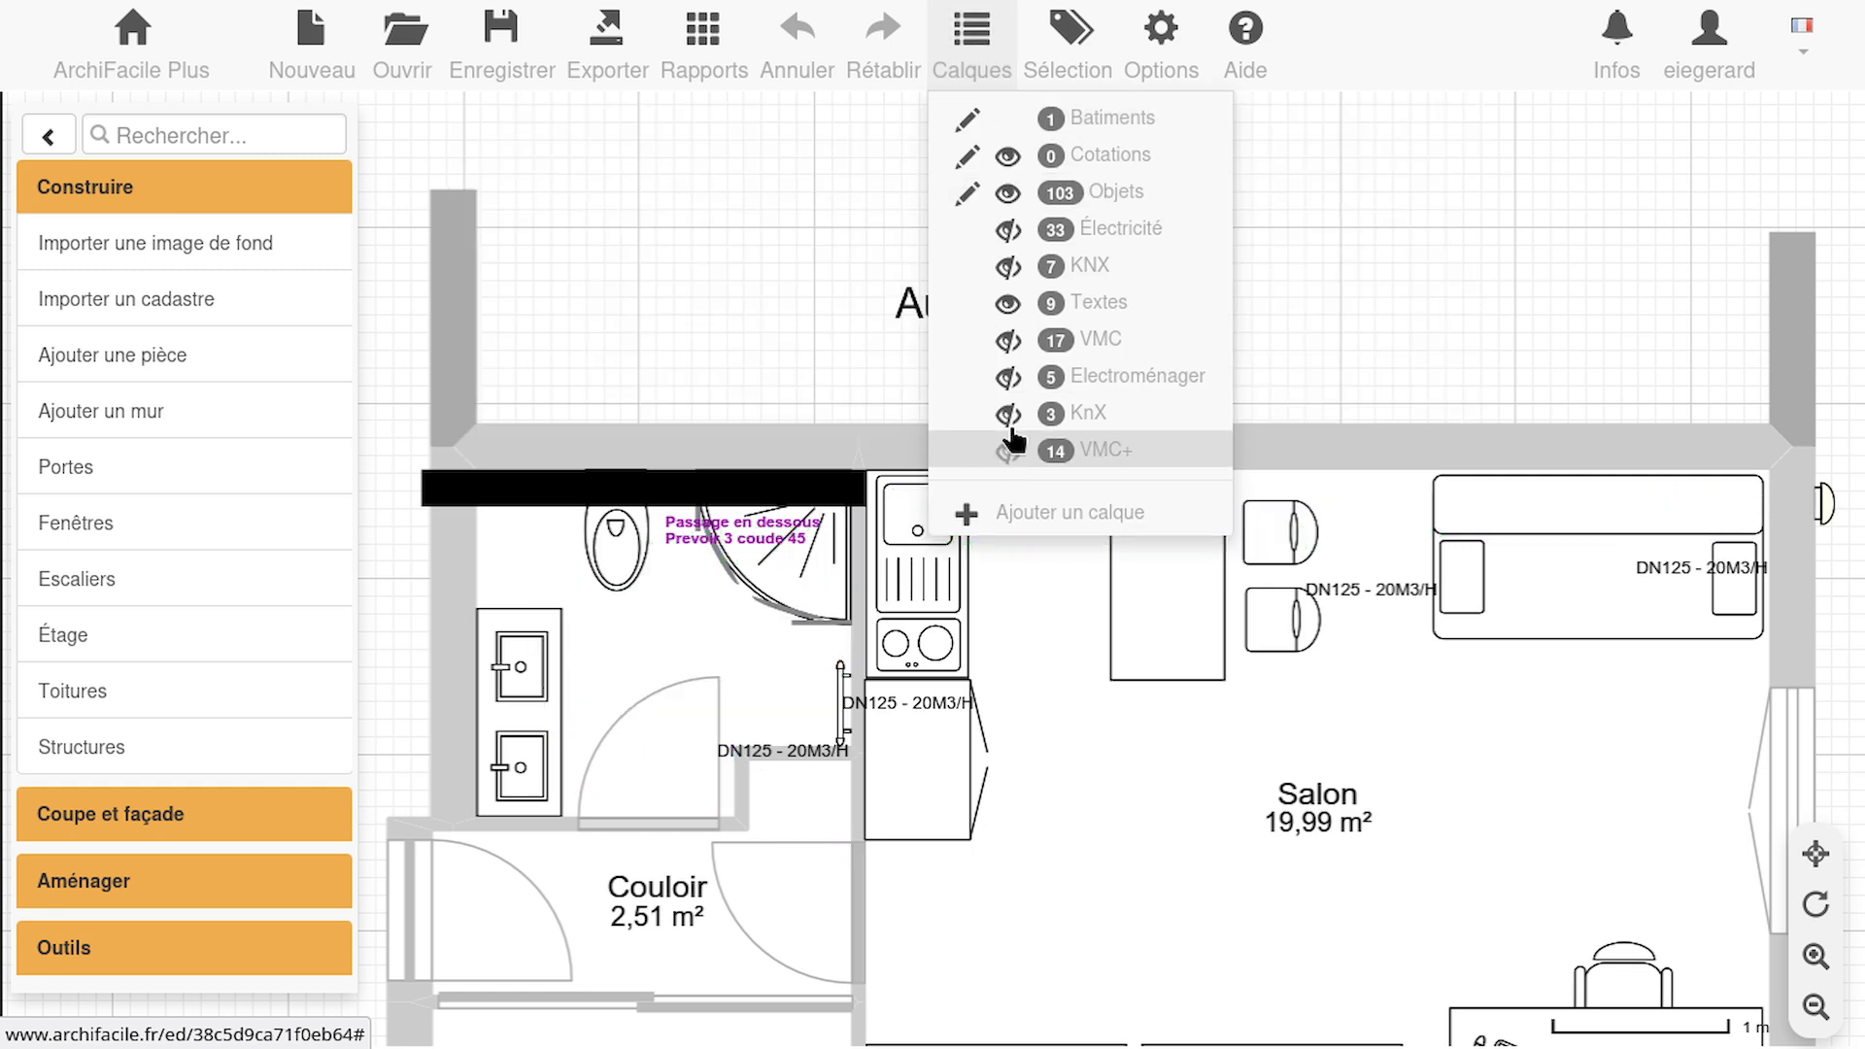
left_click(1010, 304)
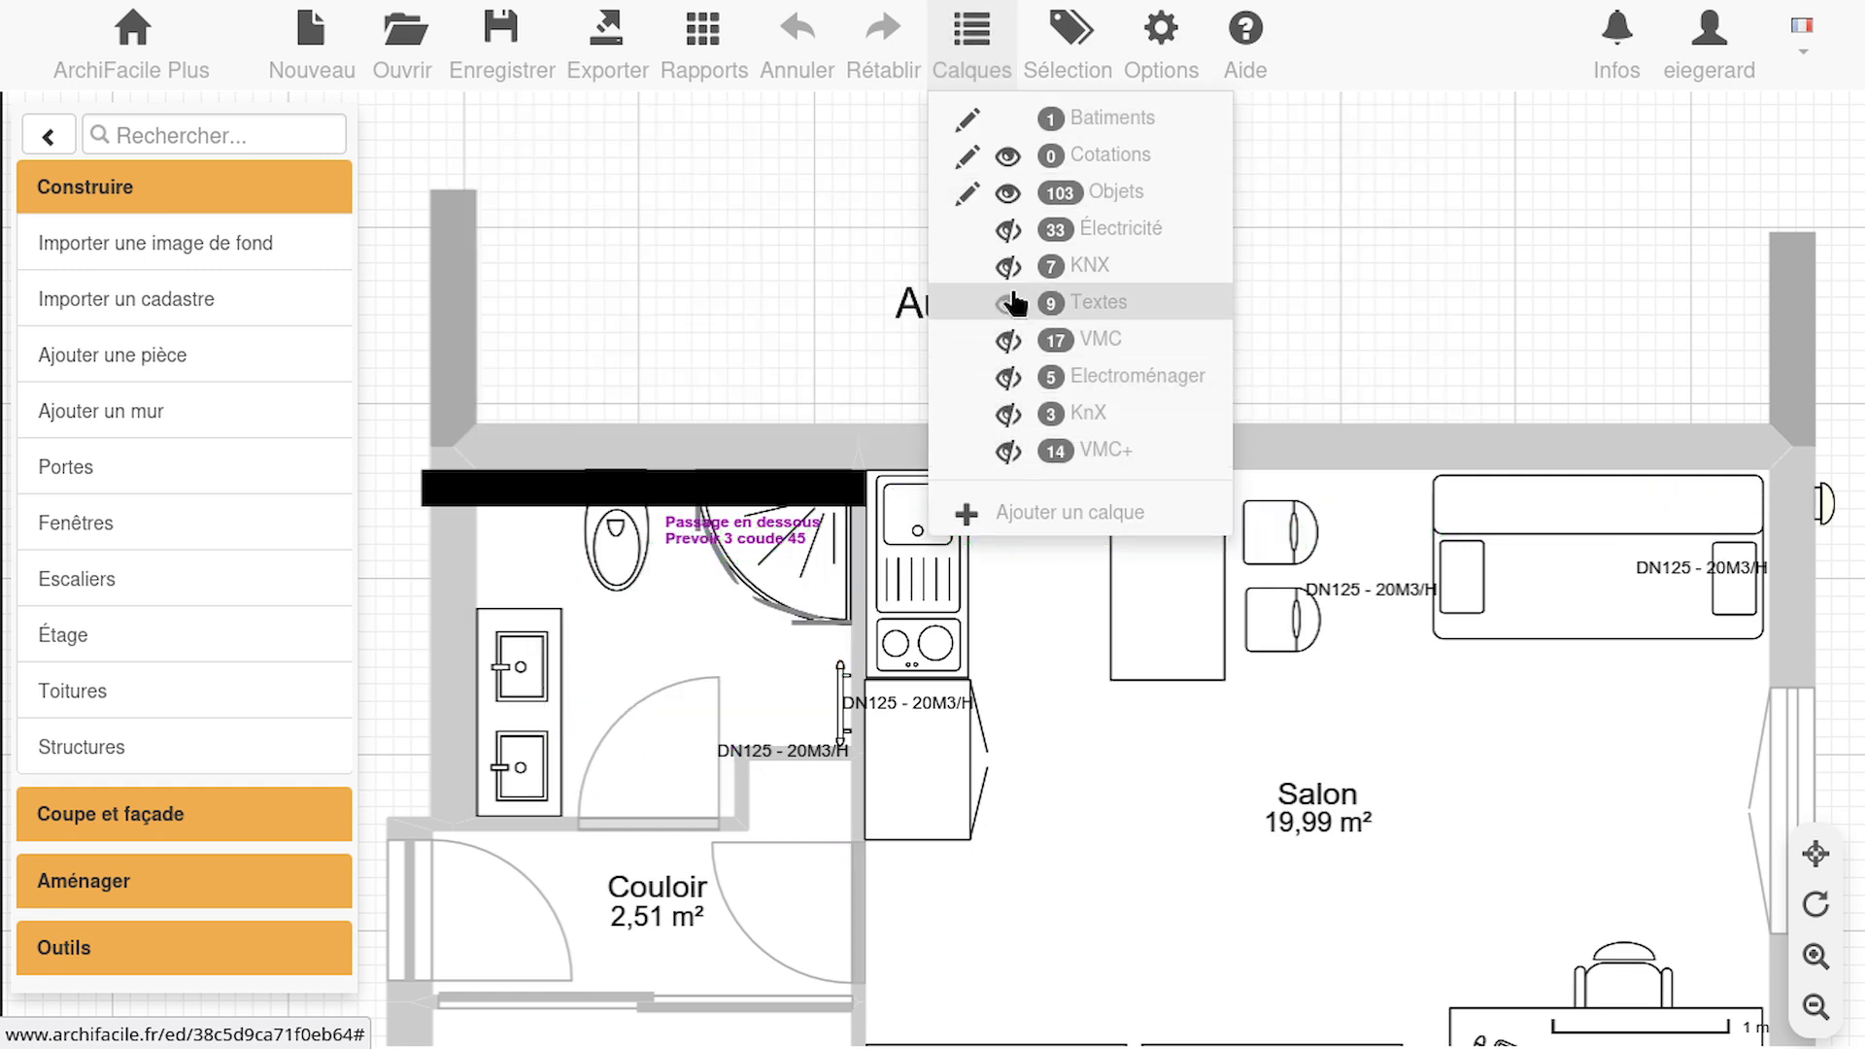
left_click(1010, 231)
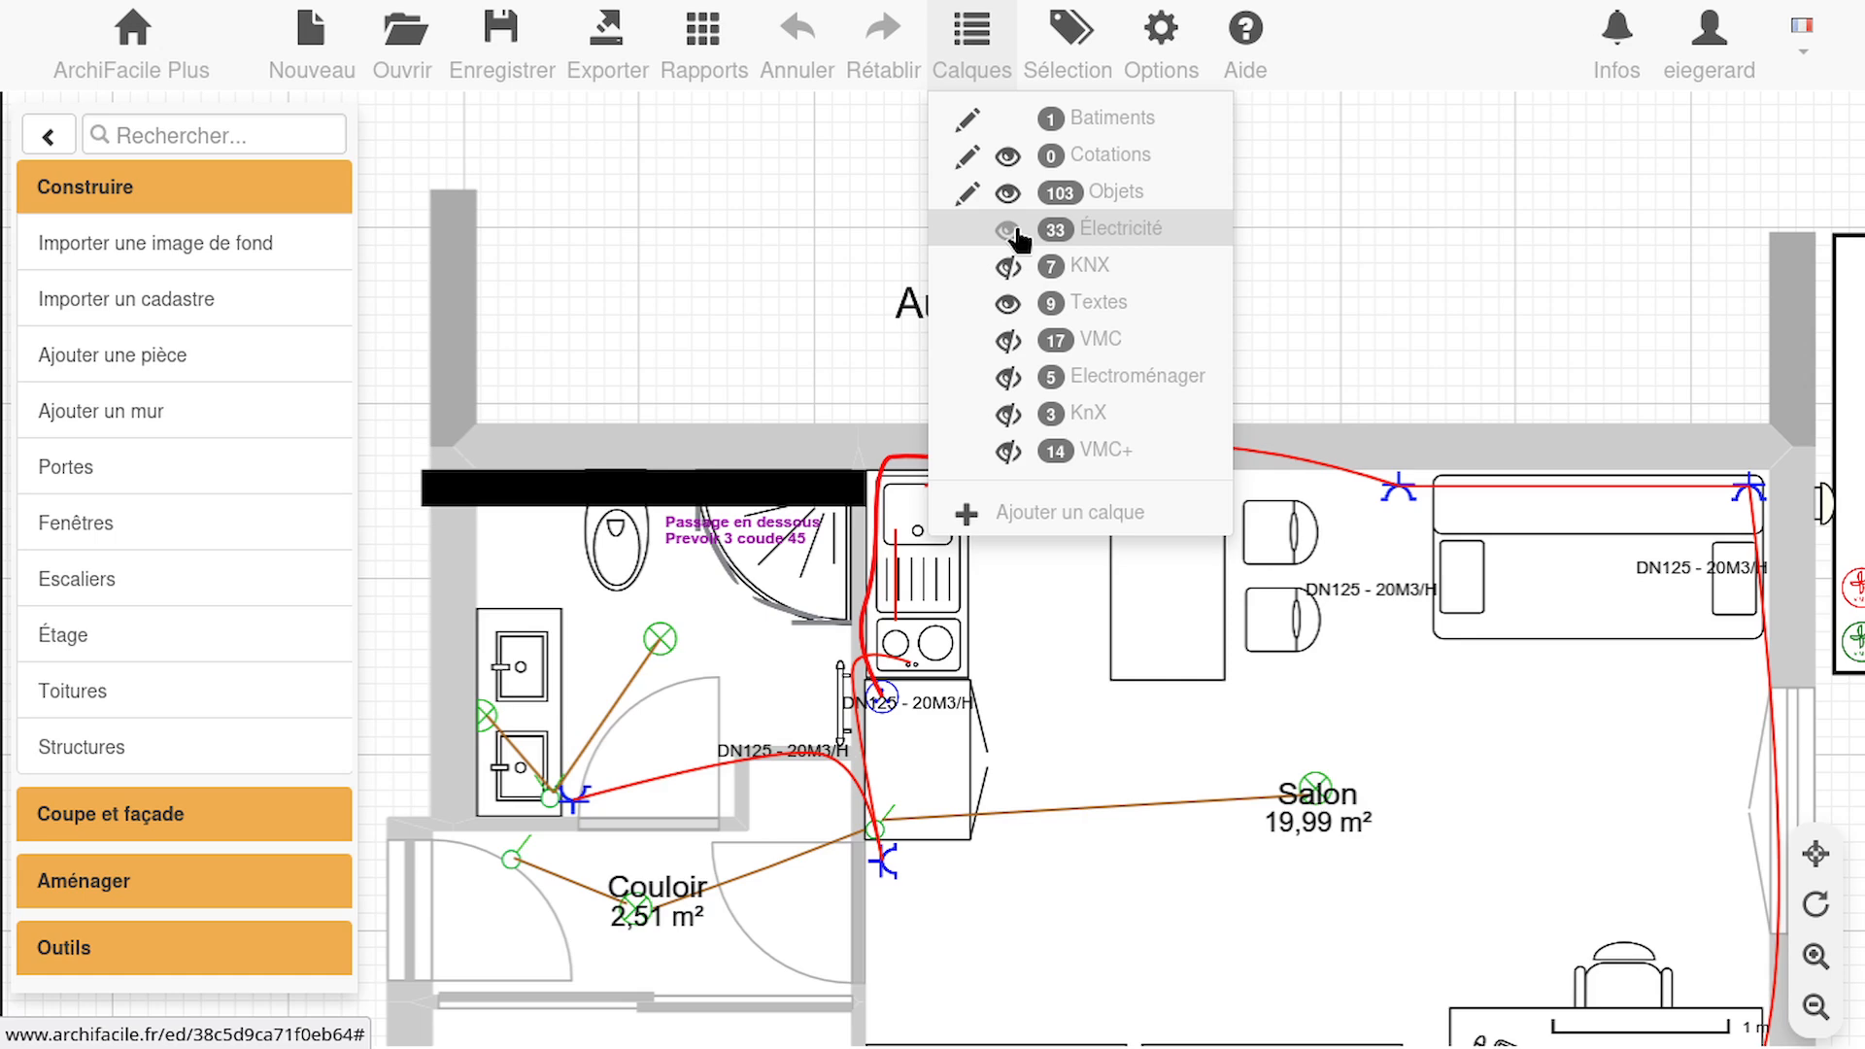
left_click(1009, 304)
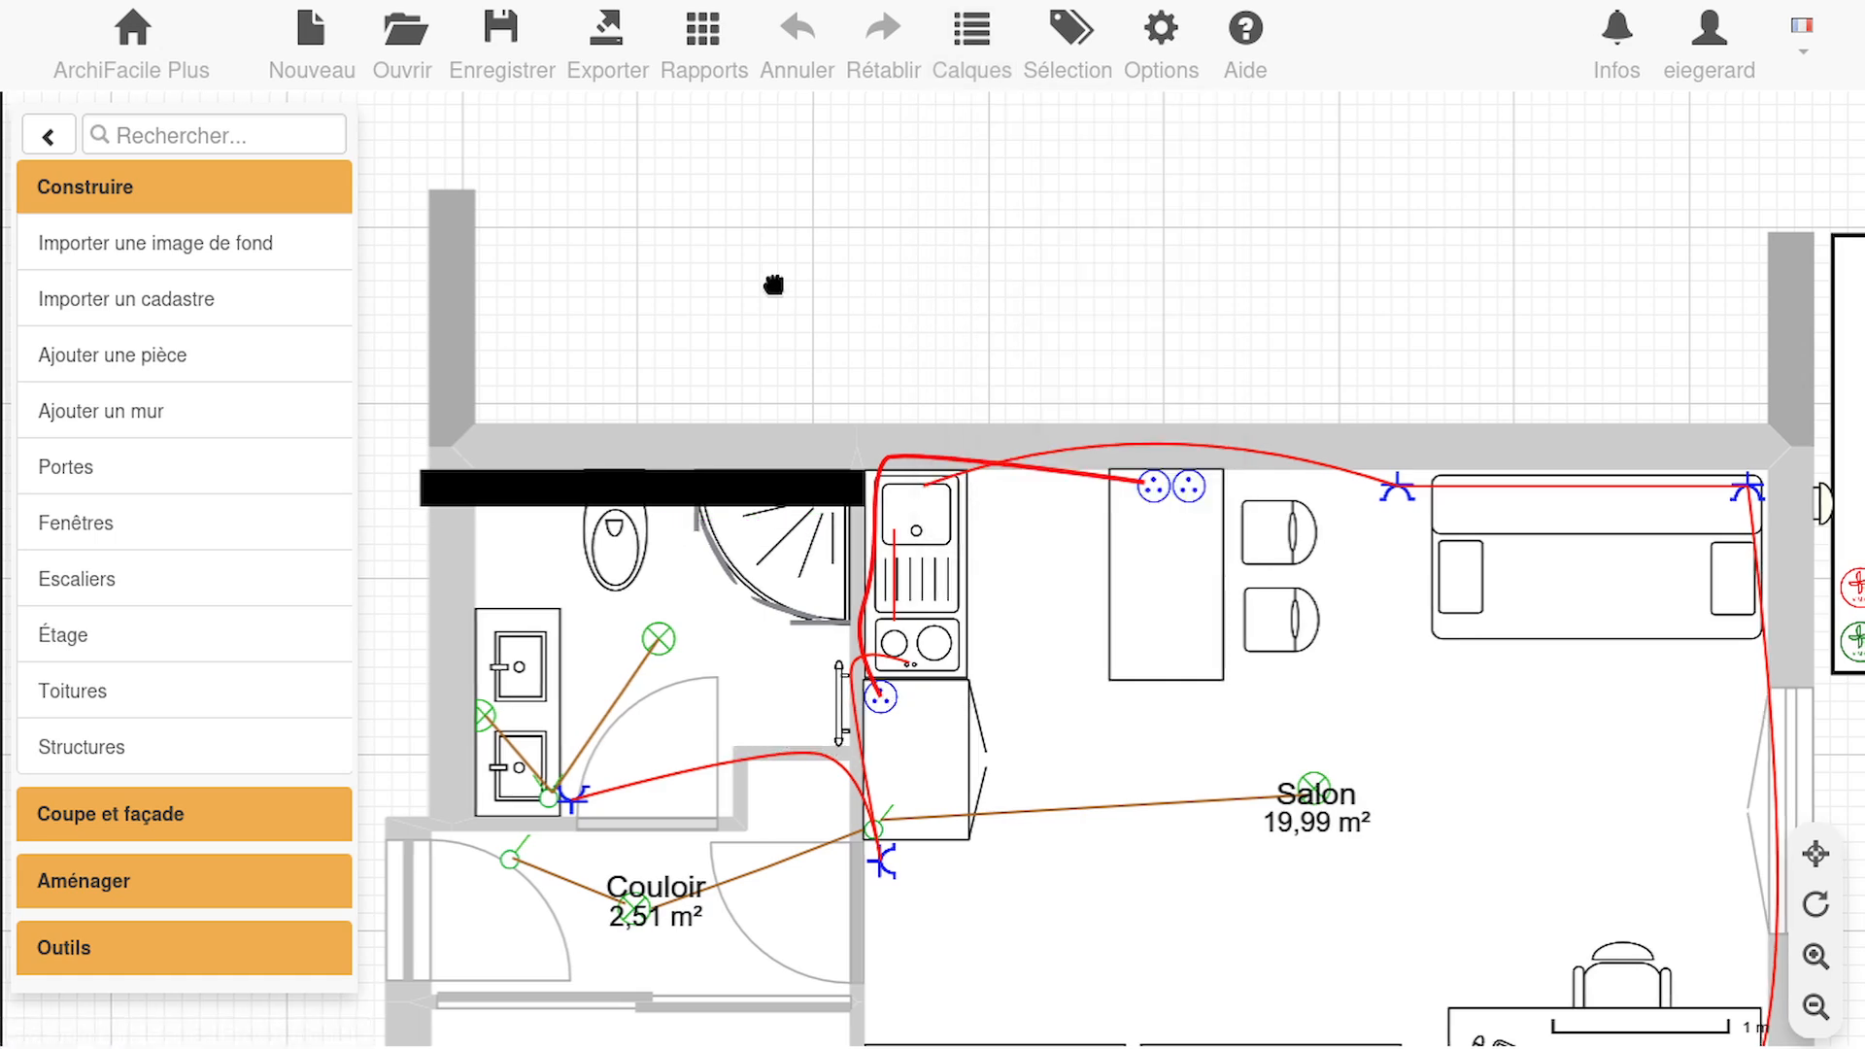
Bring the whole apartment into view and open the Tableau électrique object catalogue down to the modular panels
left_click_drag(867, 420, 1074, 207)
scroll(1075, 208, "down", 1)
left_click_drag(539, 585, 382, 501)
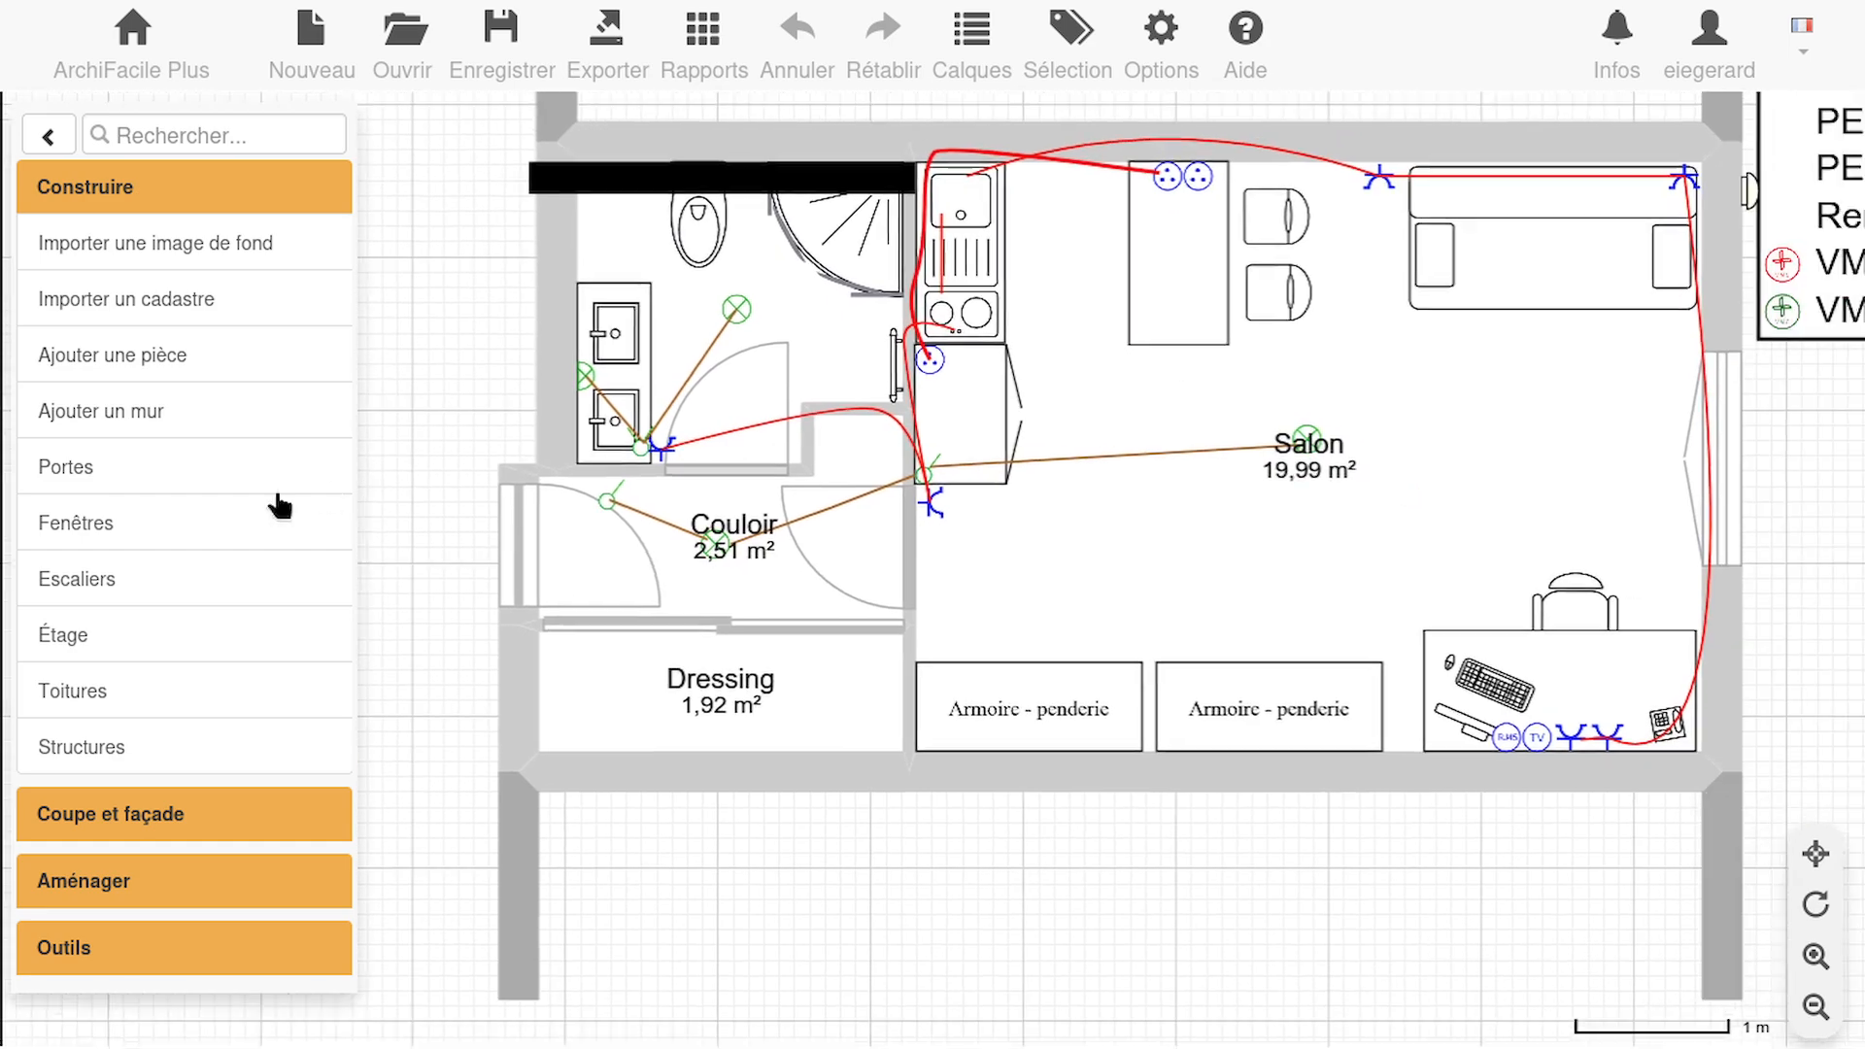
left_click_drag(1135, 931, 1138, 940)
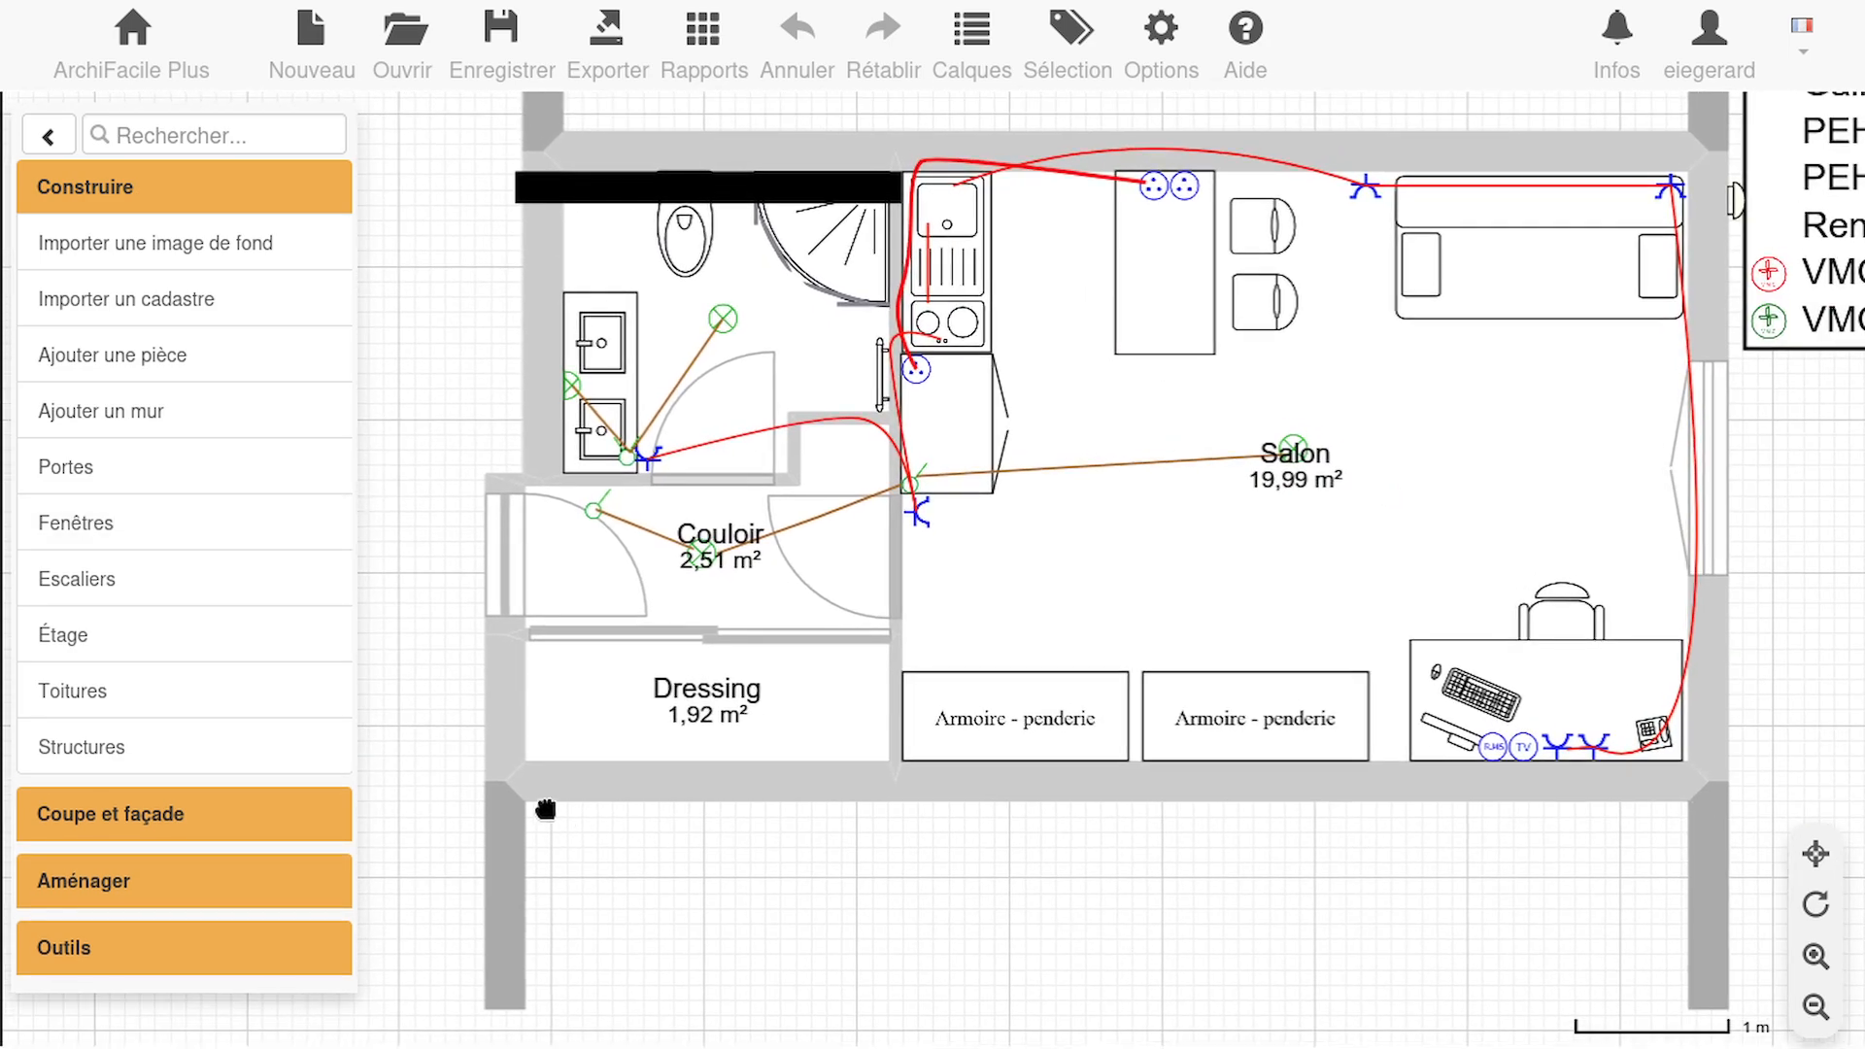
left_click(154, 883)
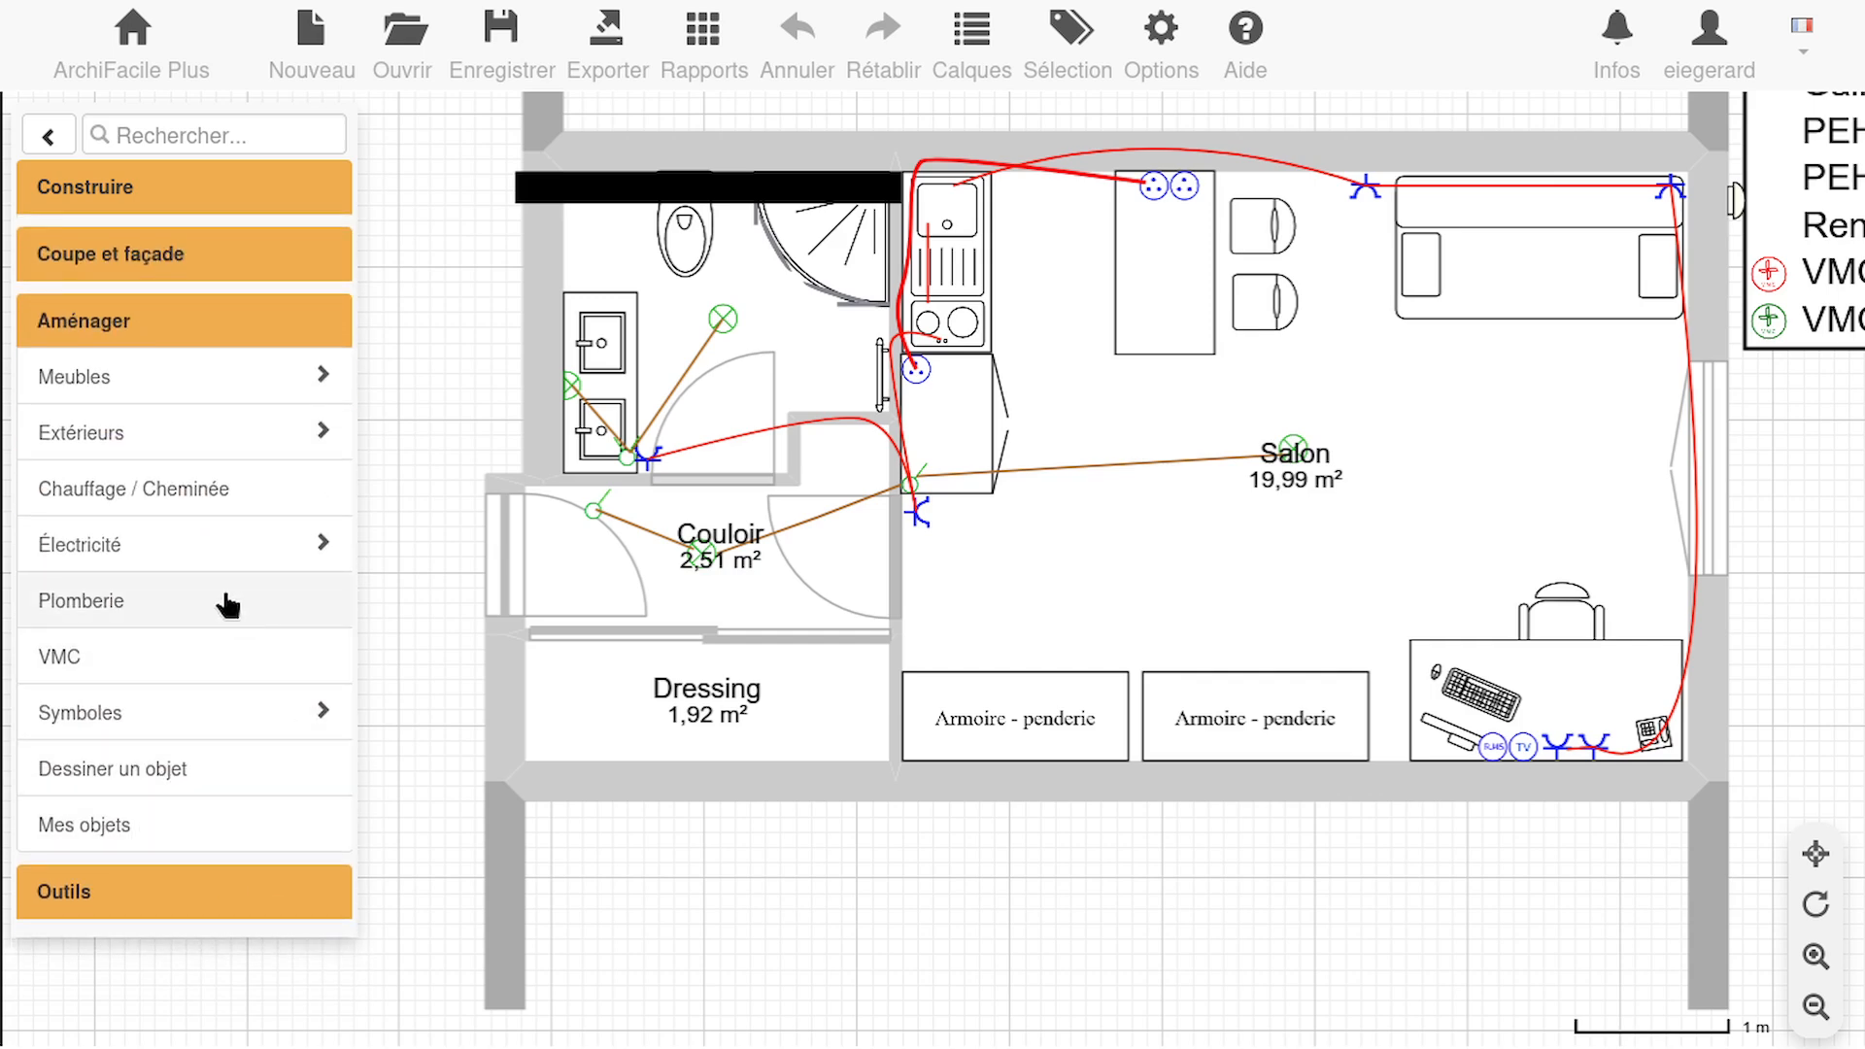
left_click(141, 559)
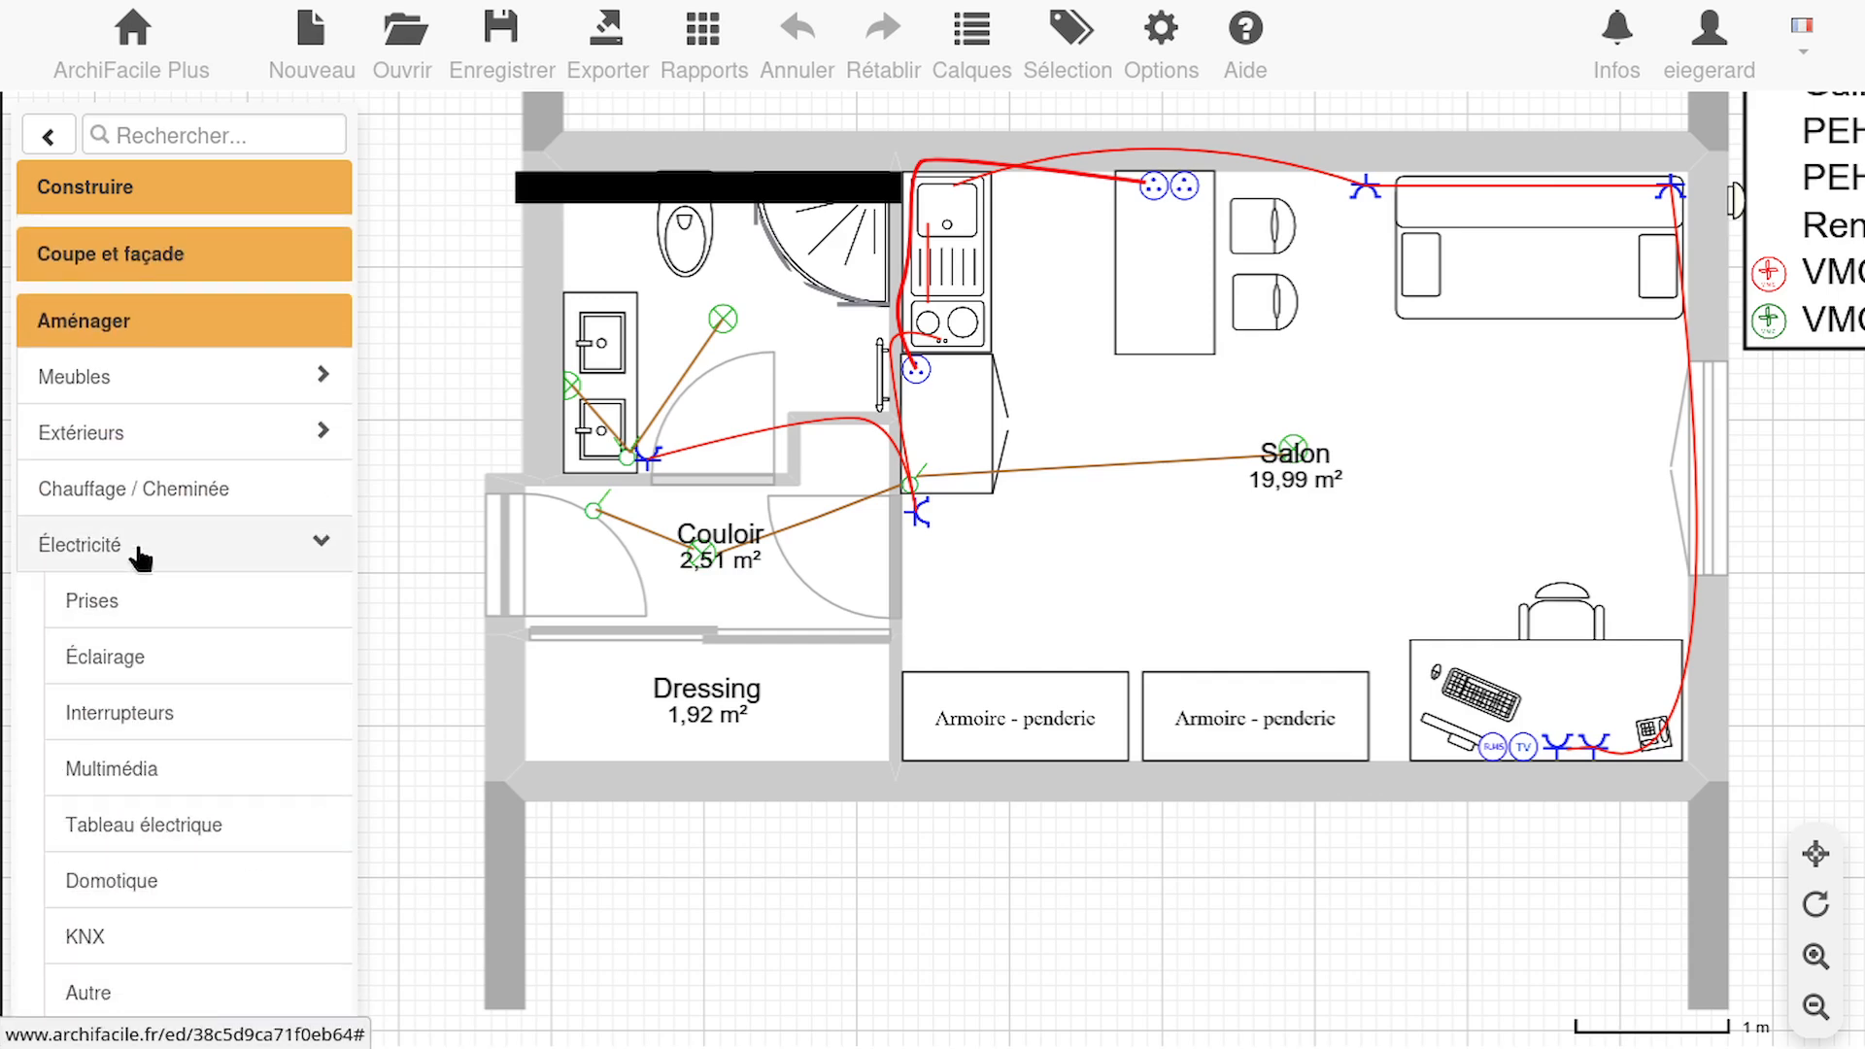
left_click(119, 829)
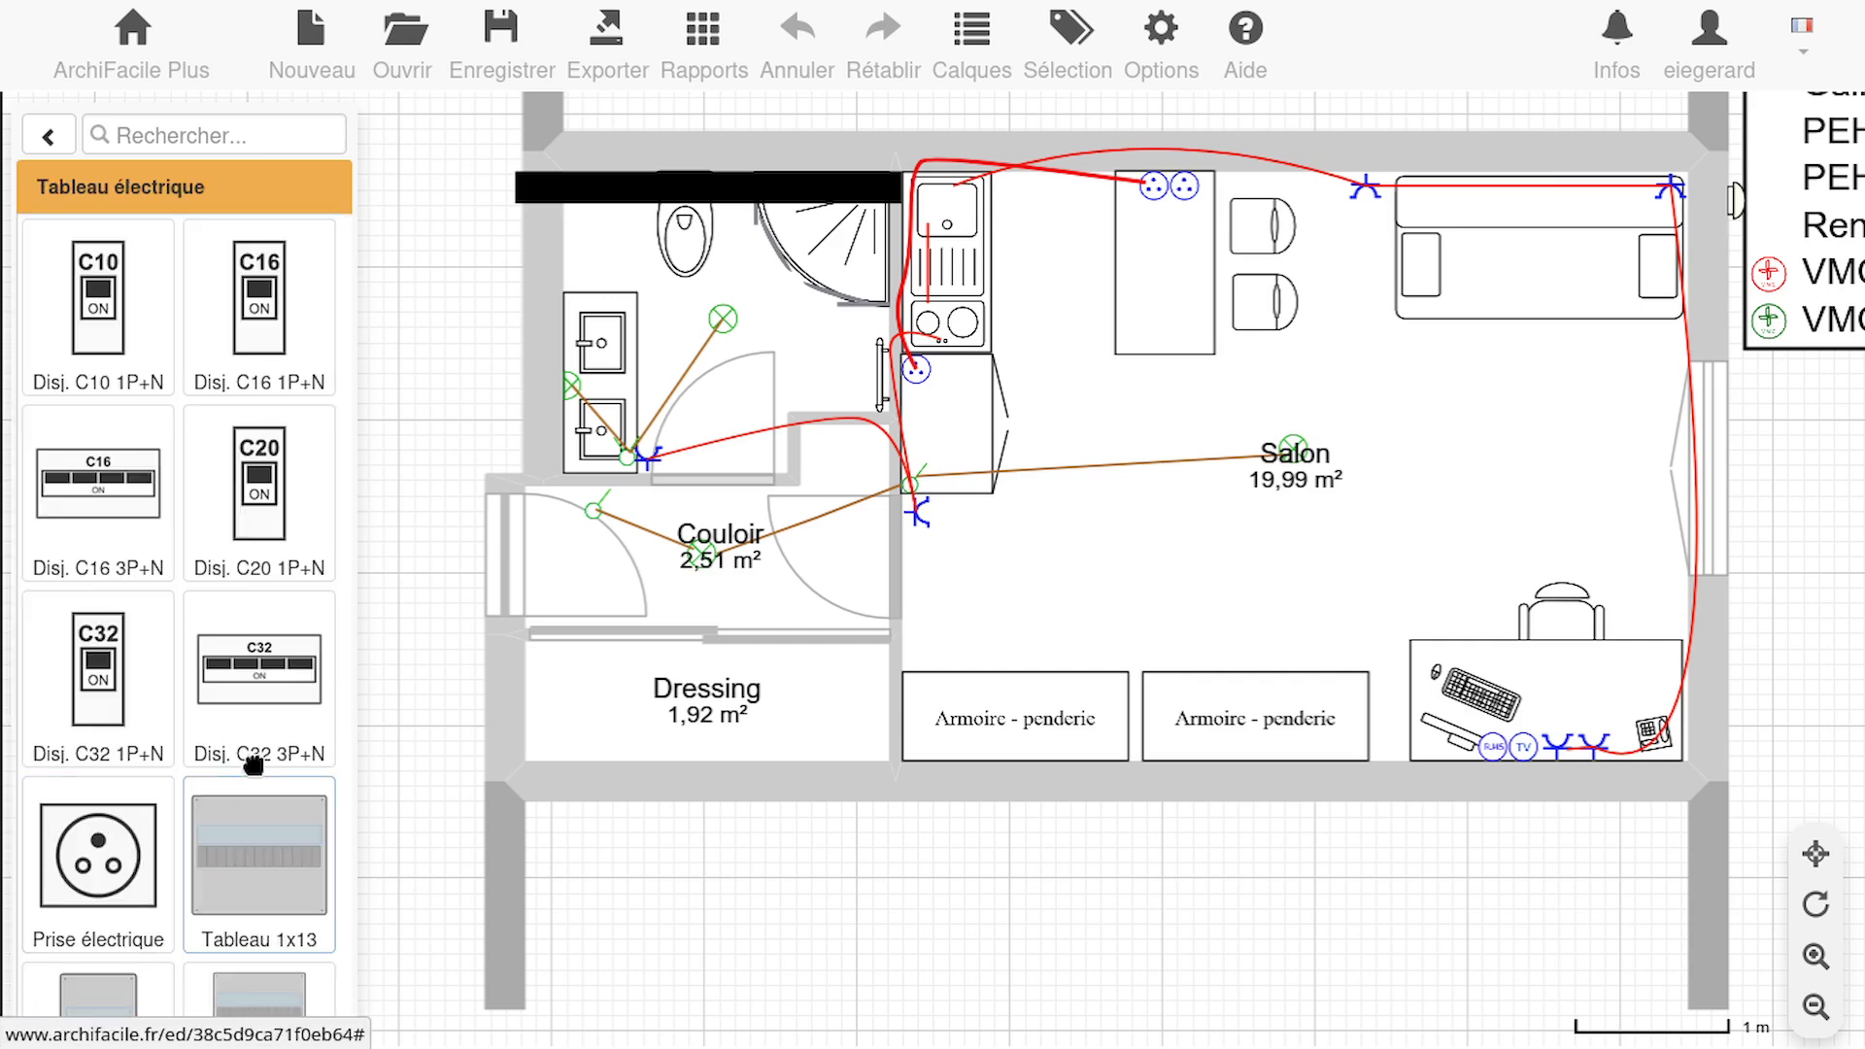
scroll(258, 714, "down", 3)
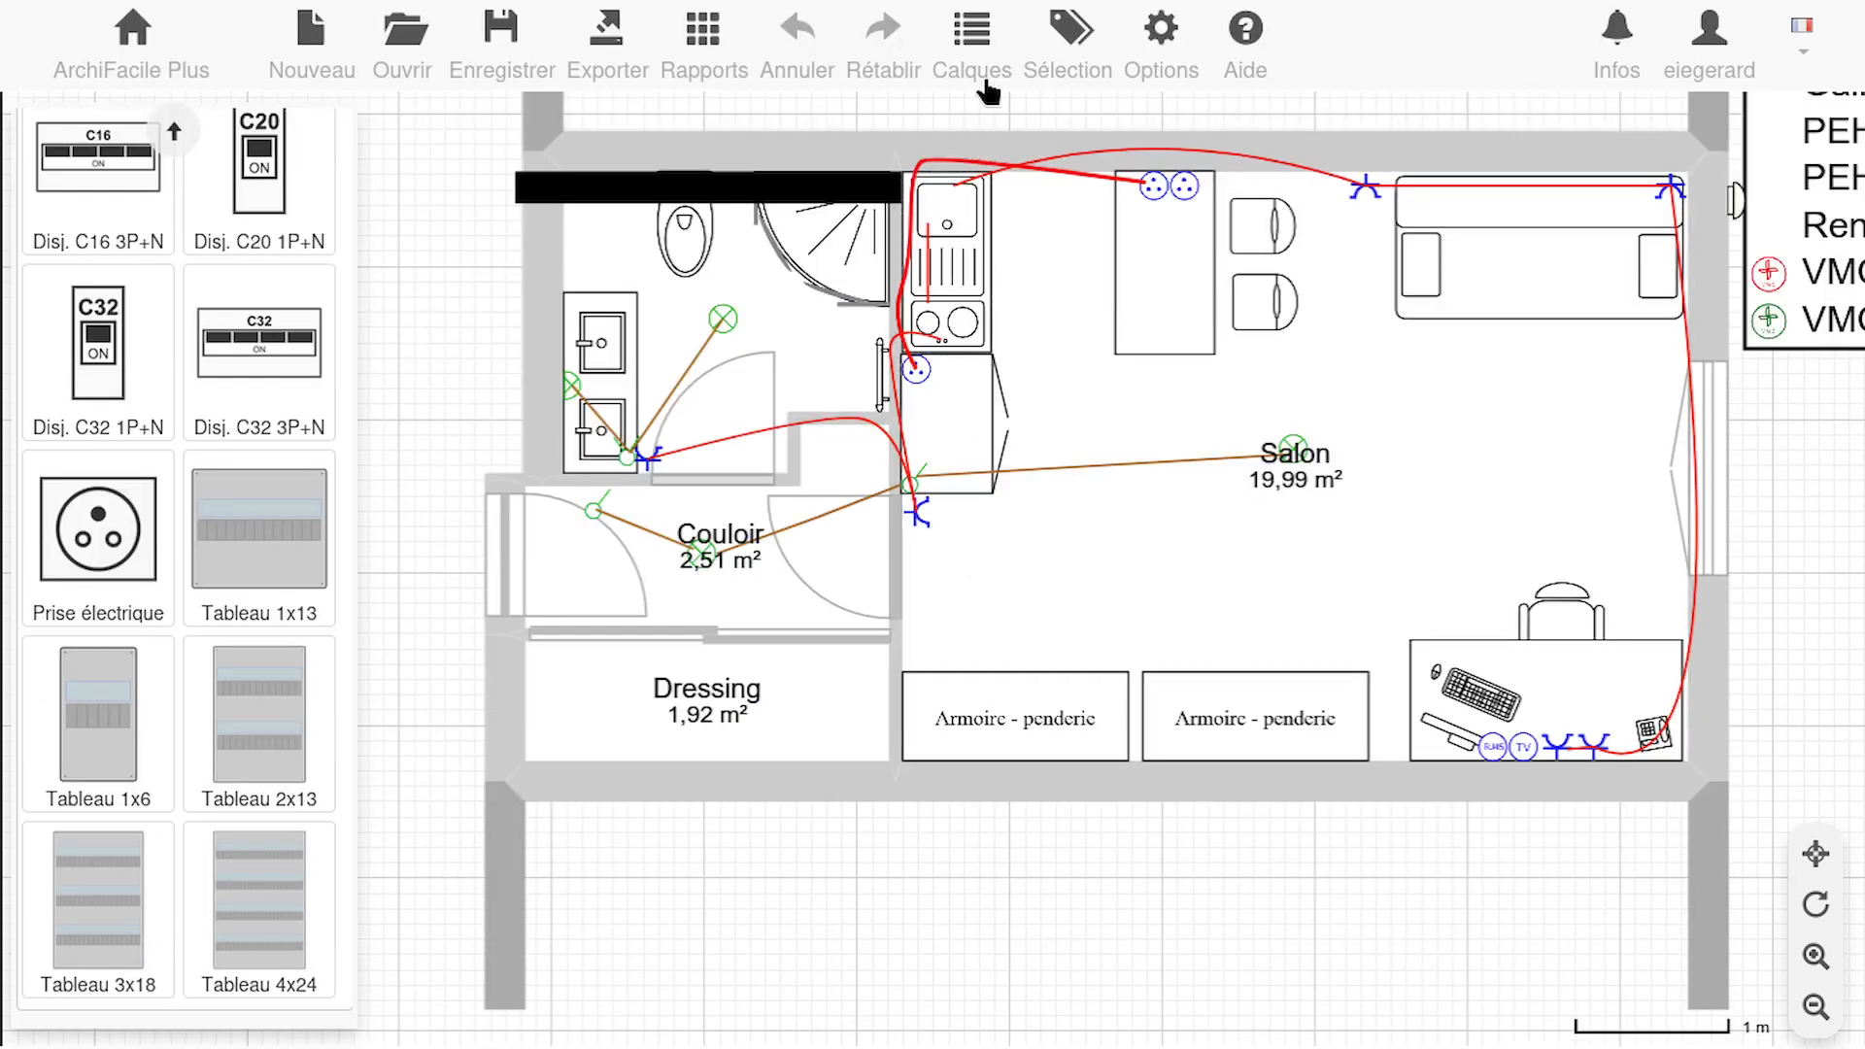
Hide the Électricité layer and place a Tableau 1x13 panel in the niche at the upper end of the Couloir
left_click(969, 34)
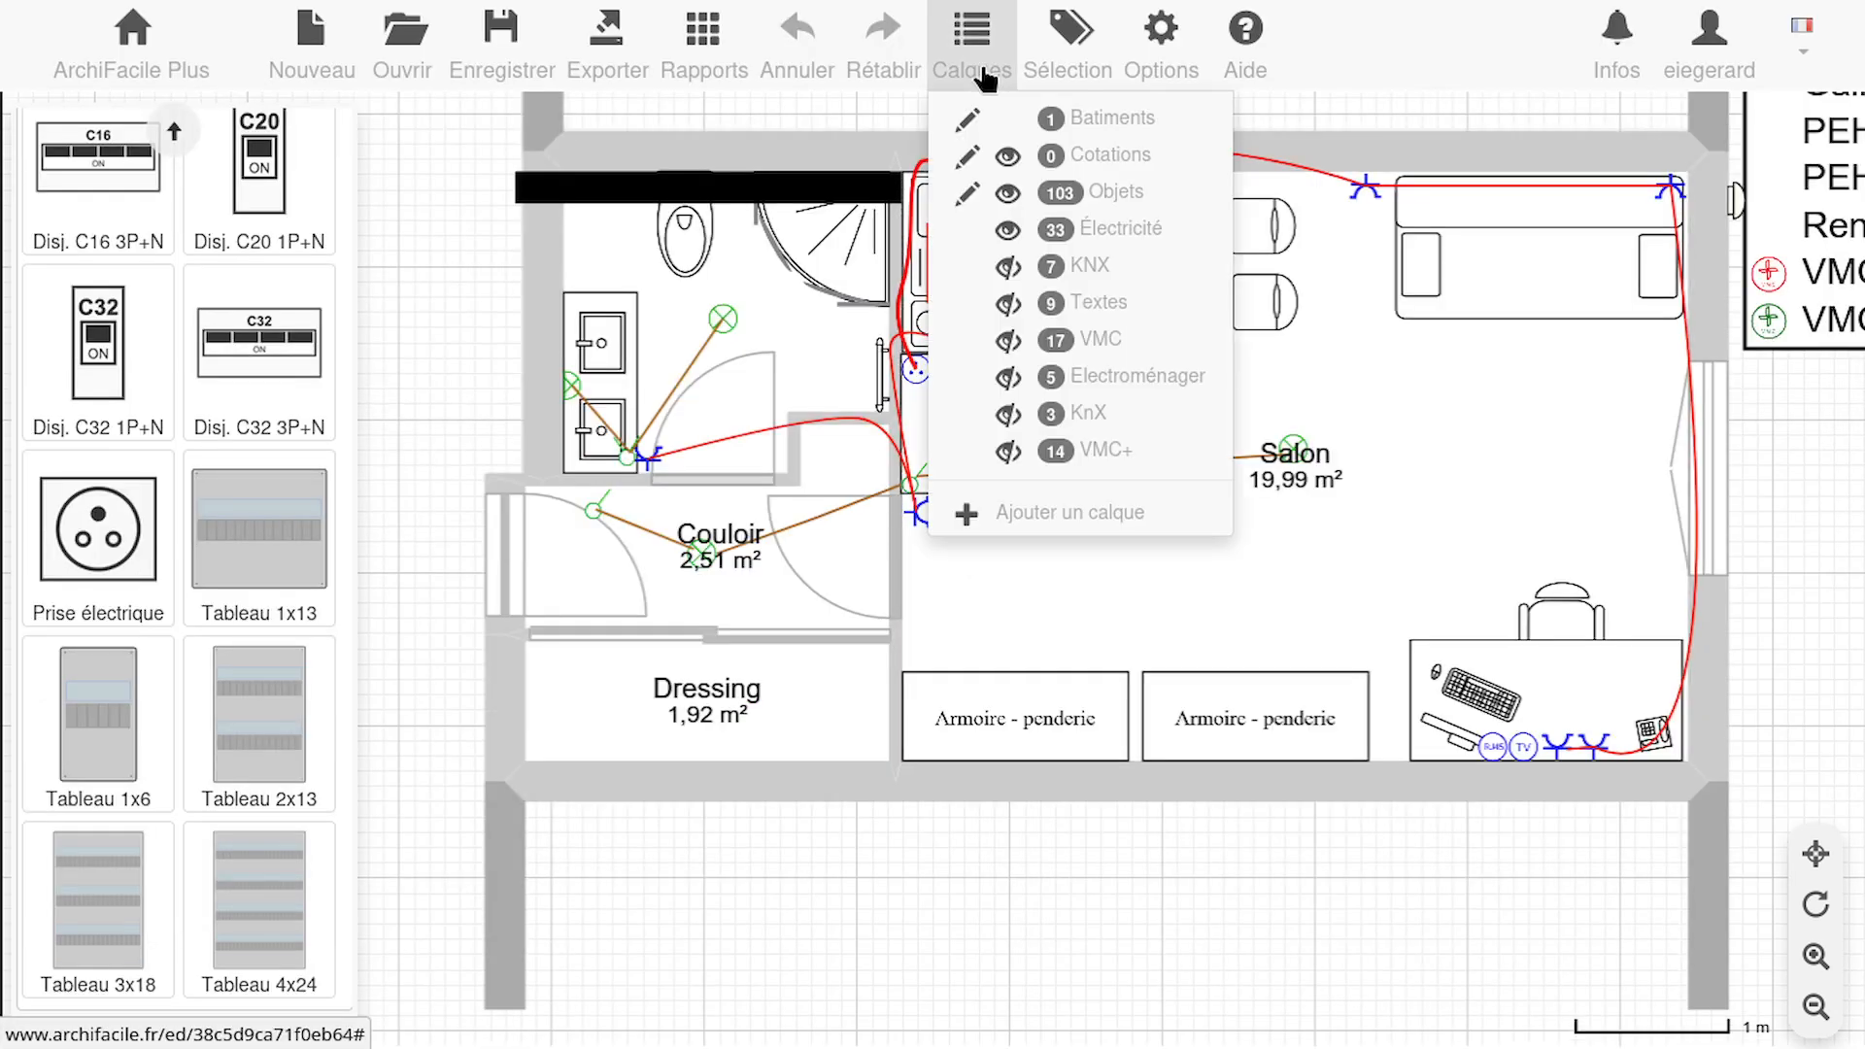
left_click(1009, 232)
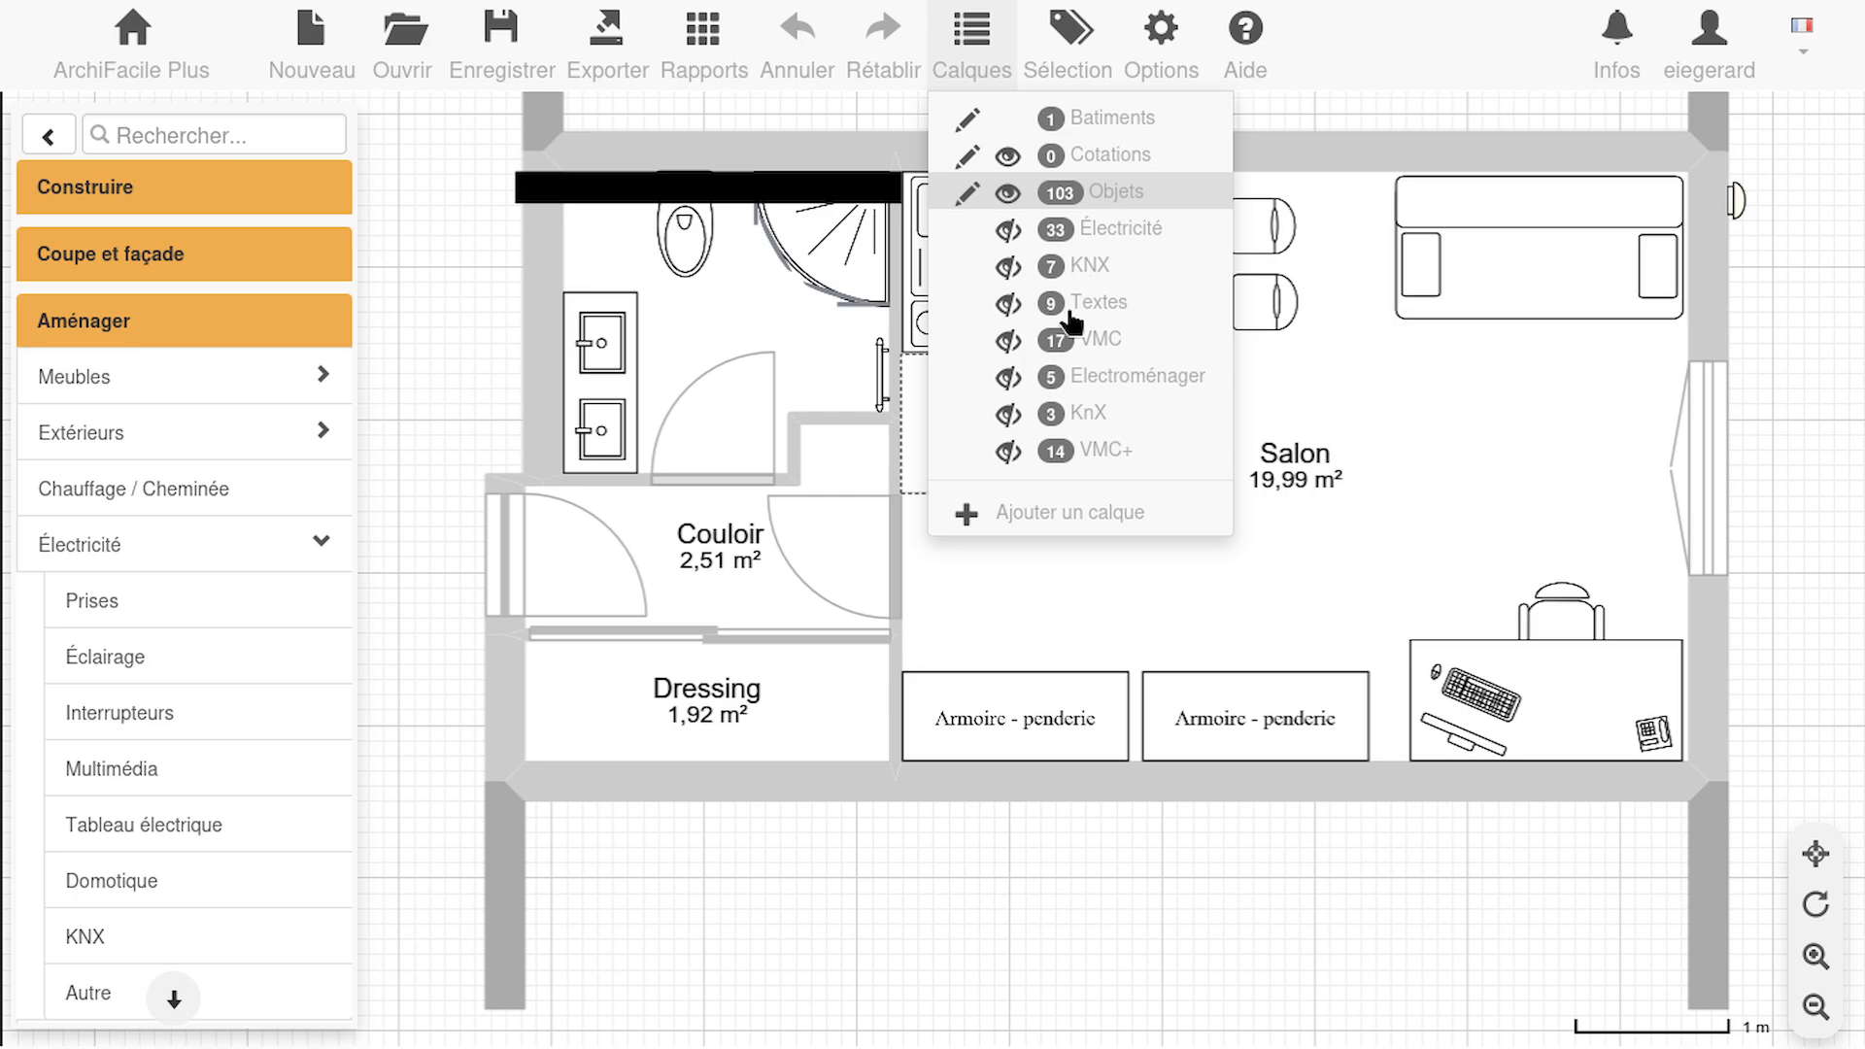
left_click(129, 828)
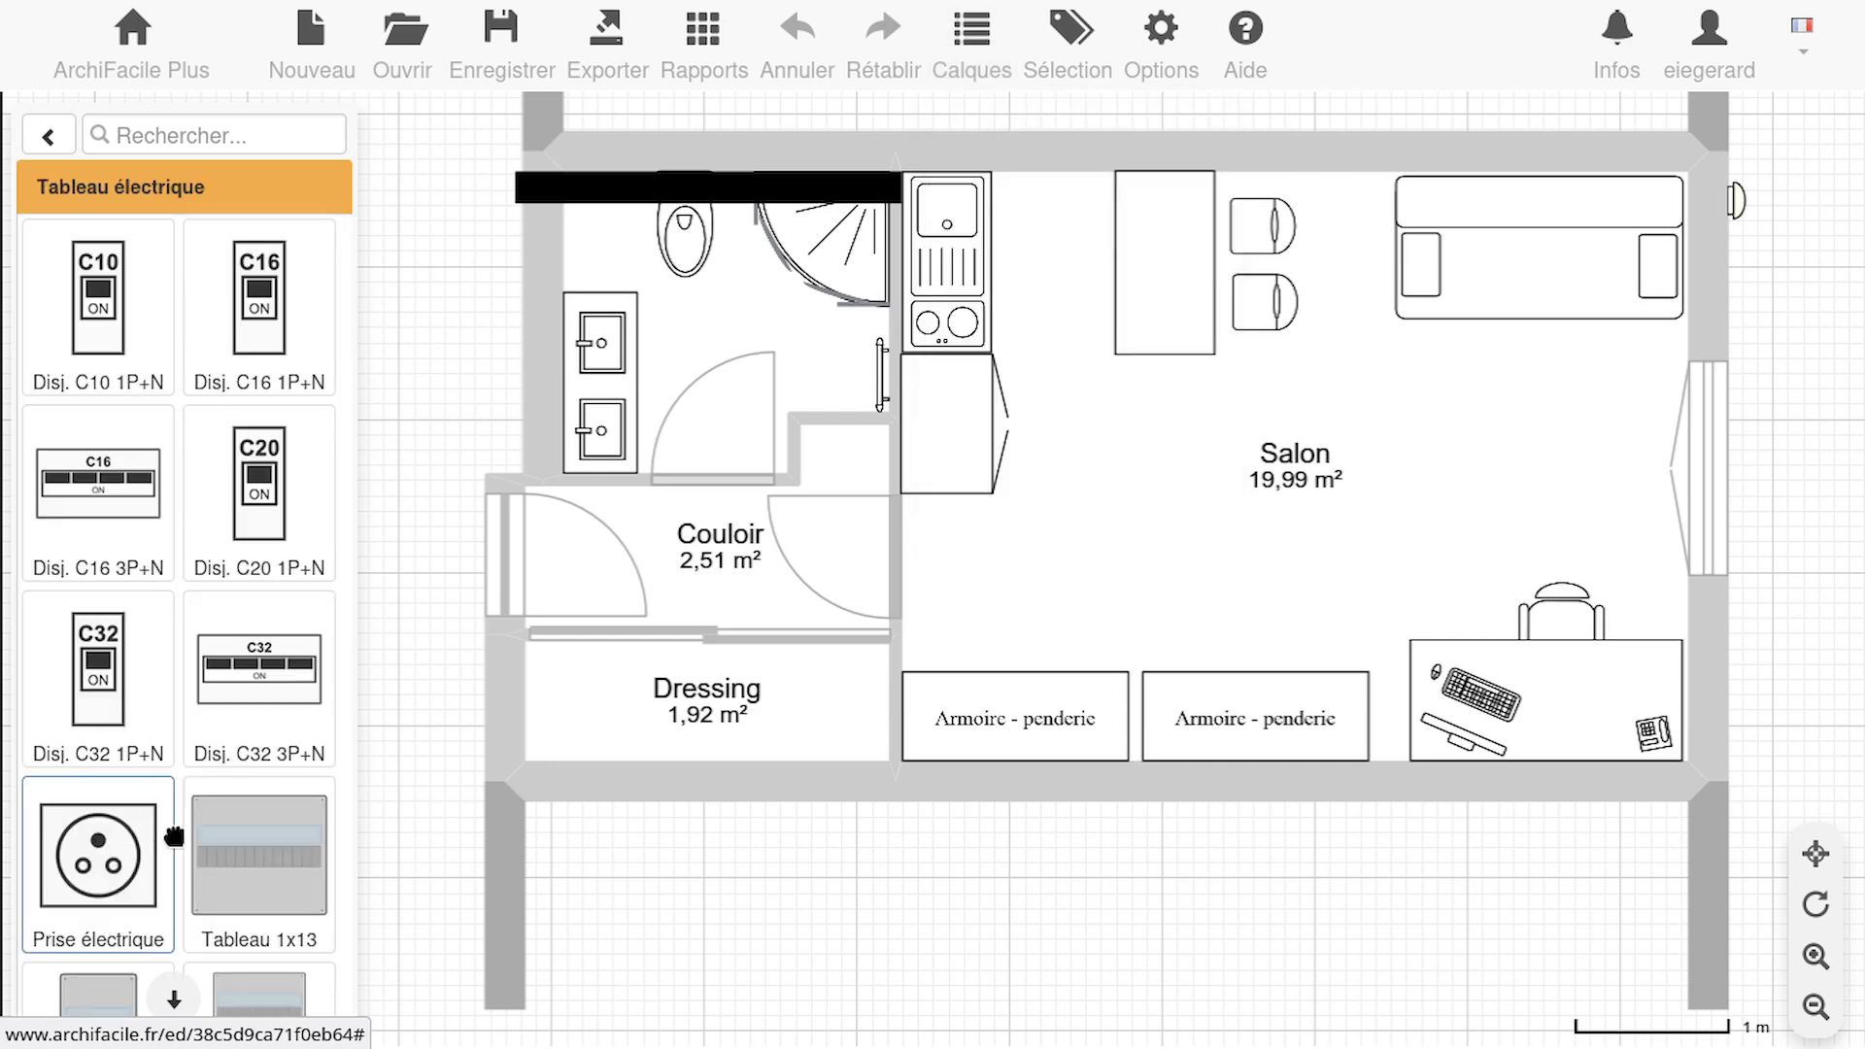
left_click_drag(245, 847, 855, 459)
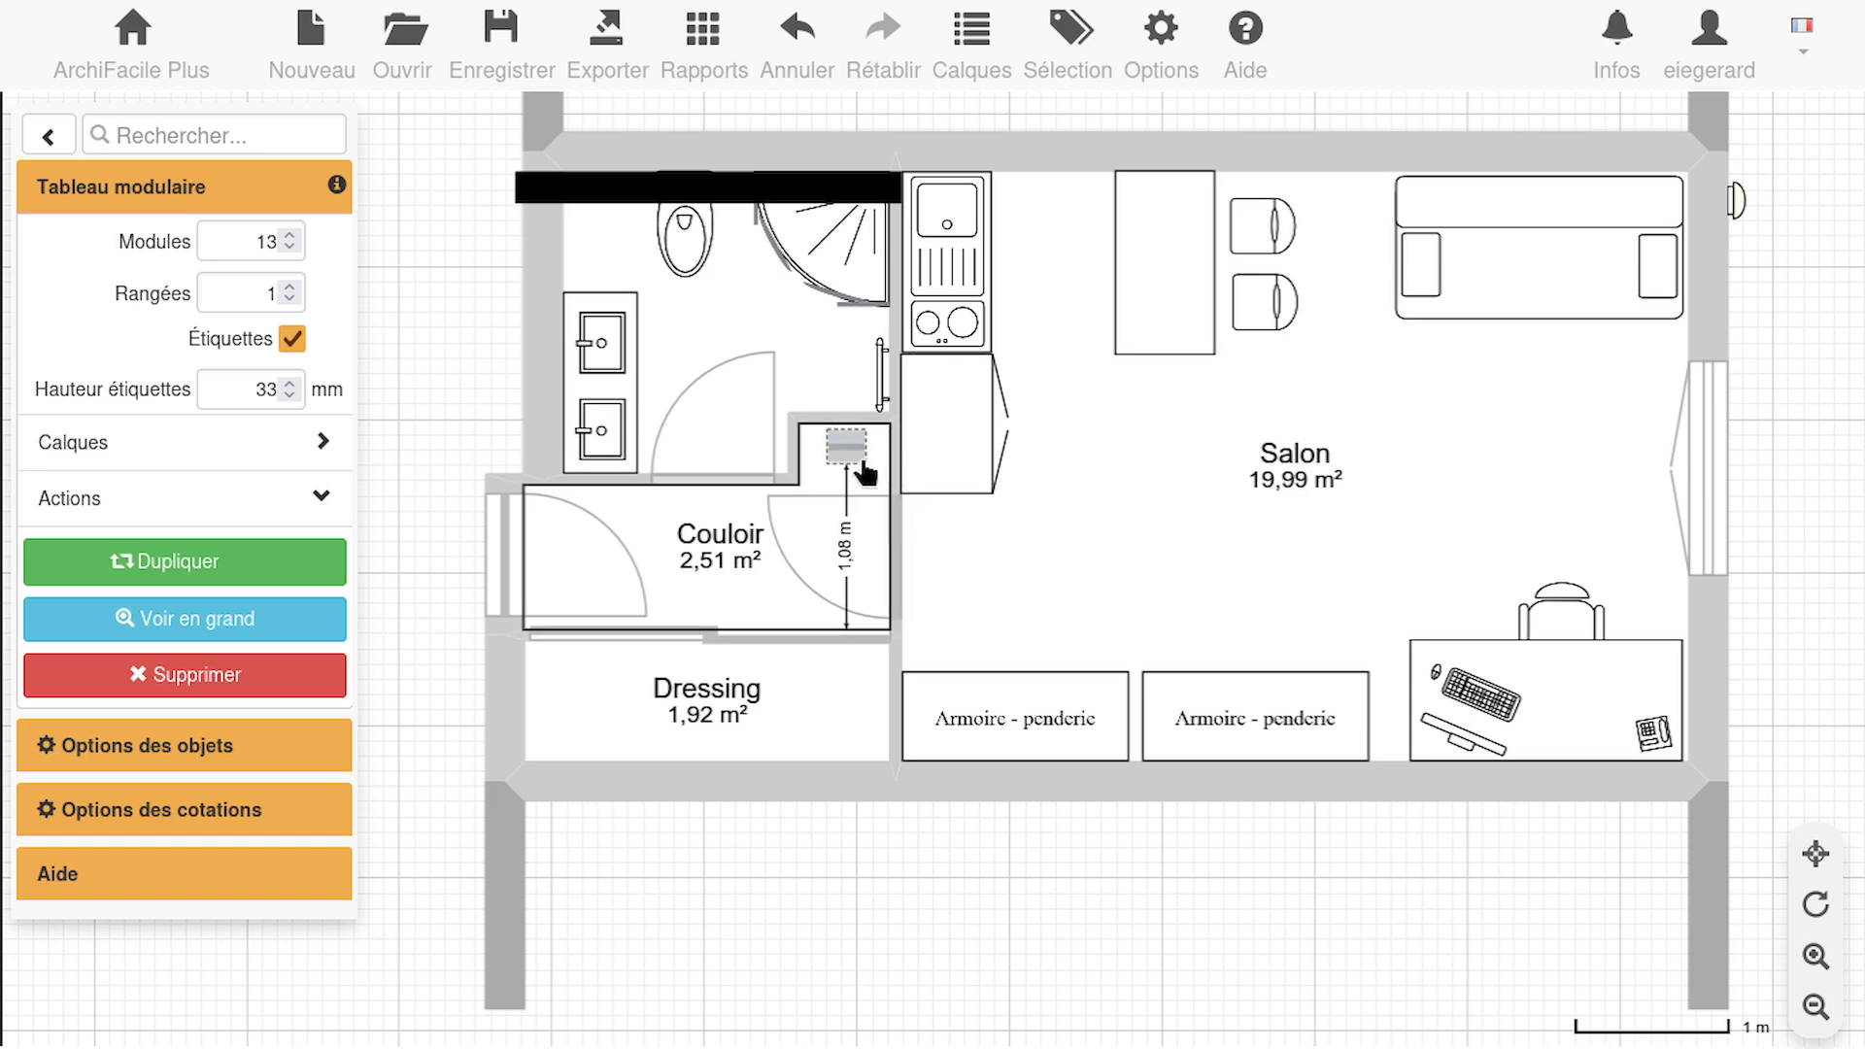
left_click(444, 749)
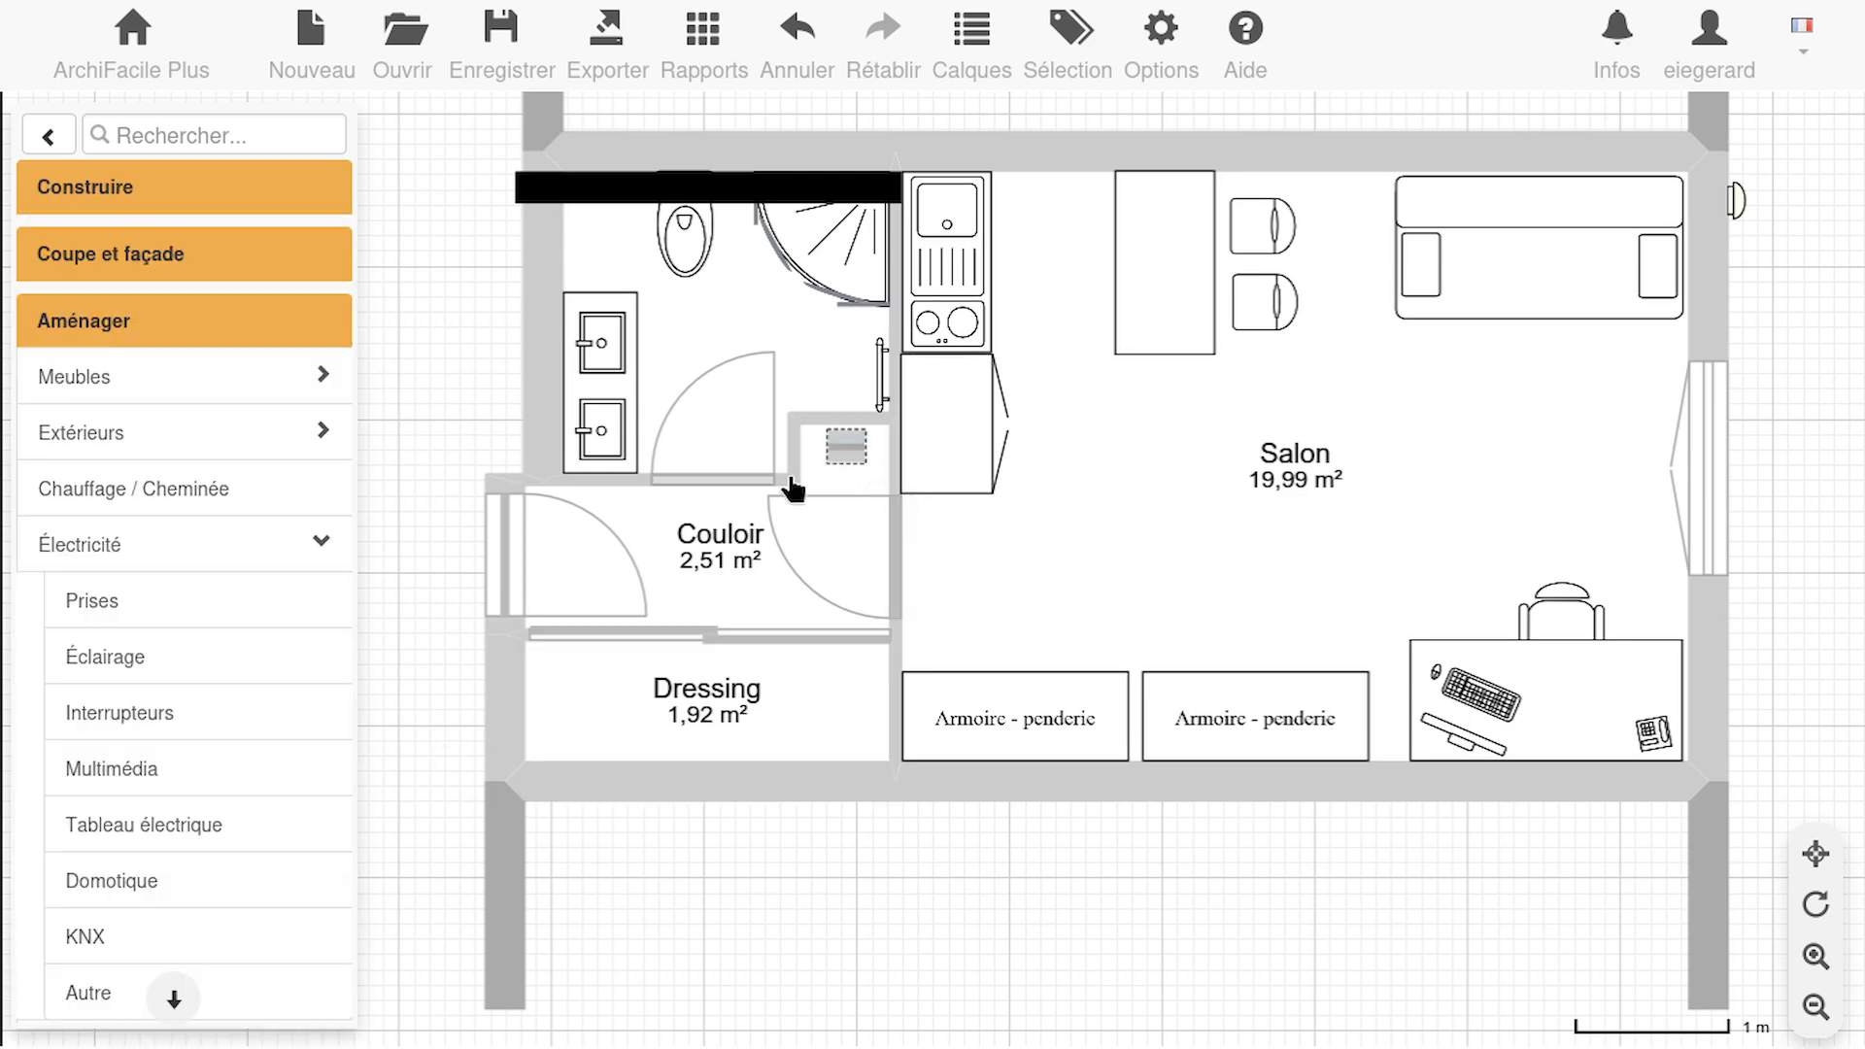
Enlarge the placed modular panel and set it to 12 modules per row and 5 rows
left_click(846, 453)
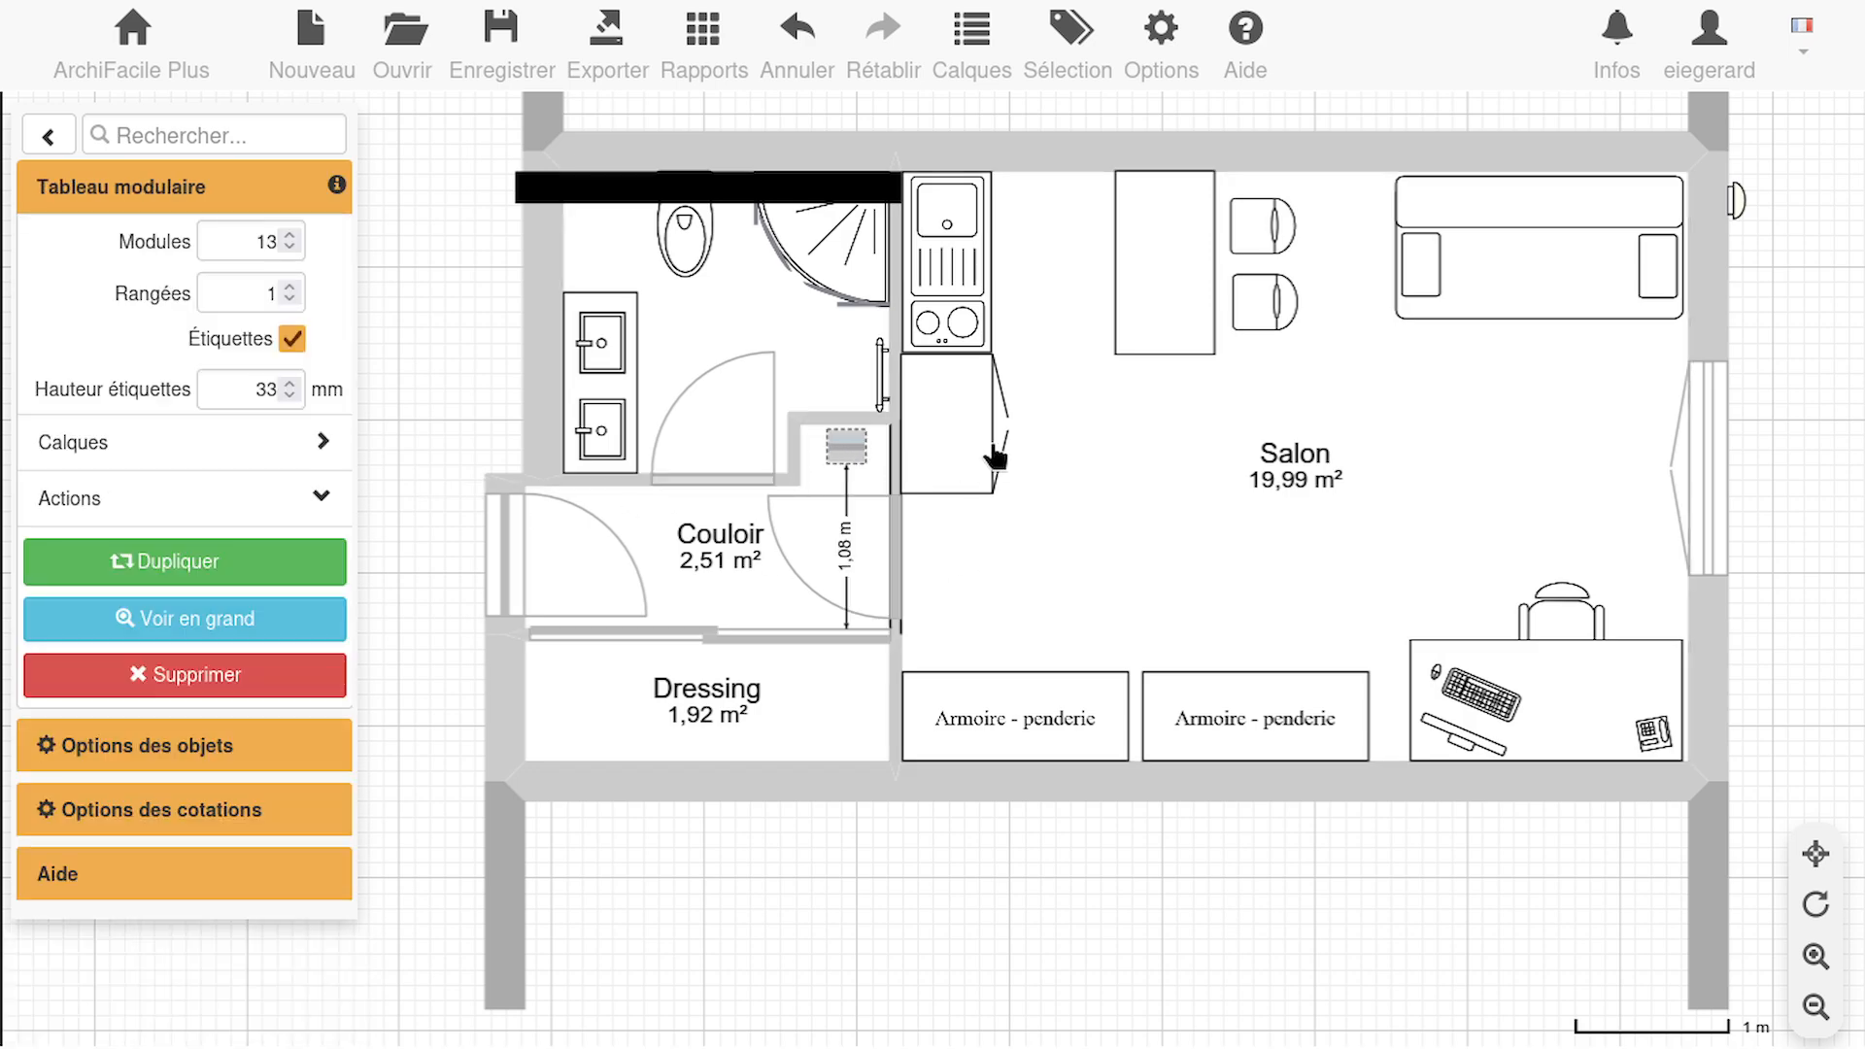
left_click(220, 622)
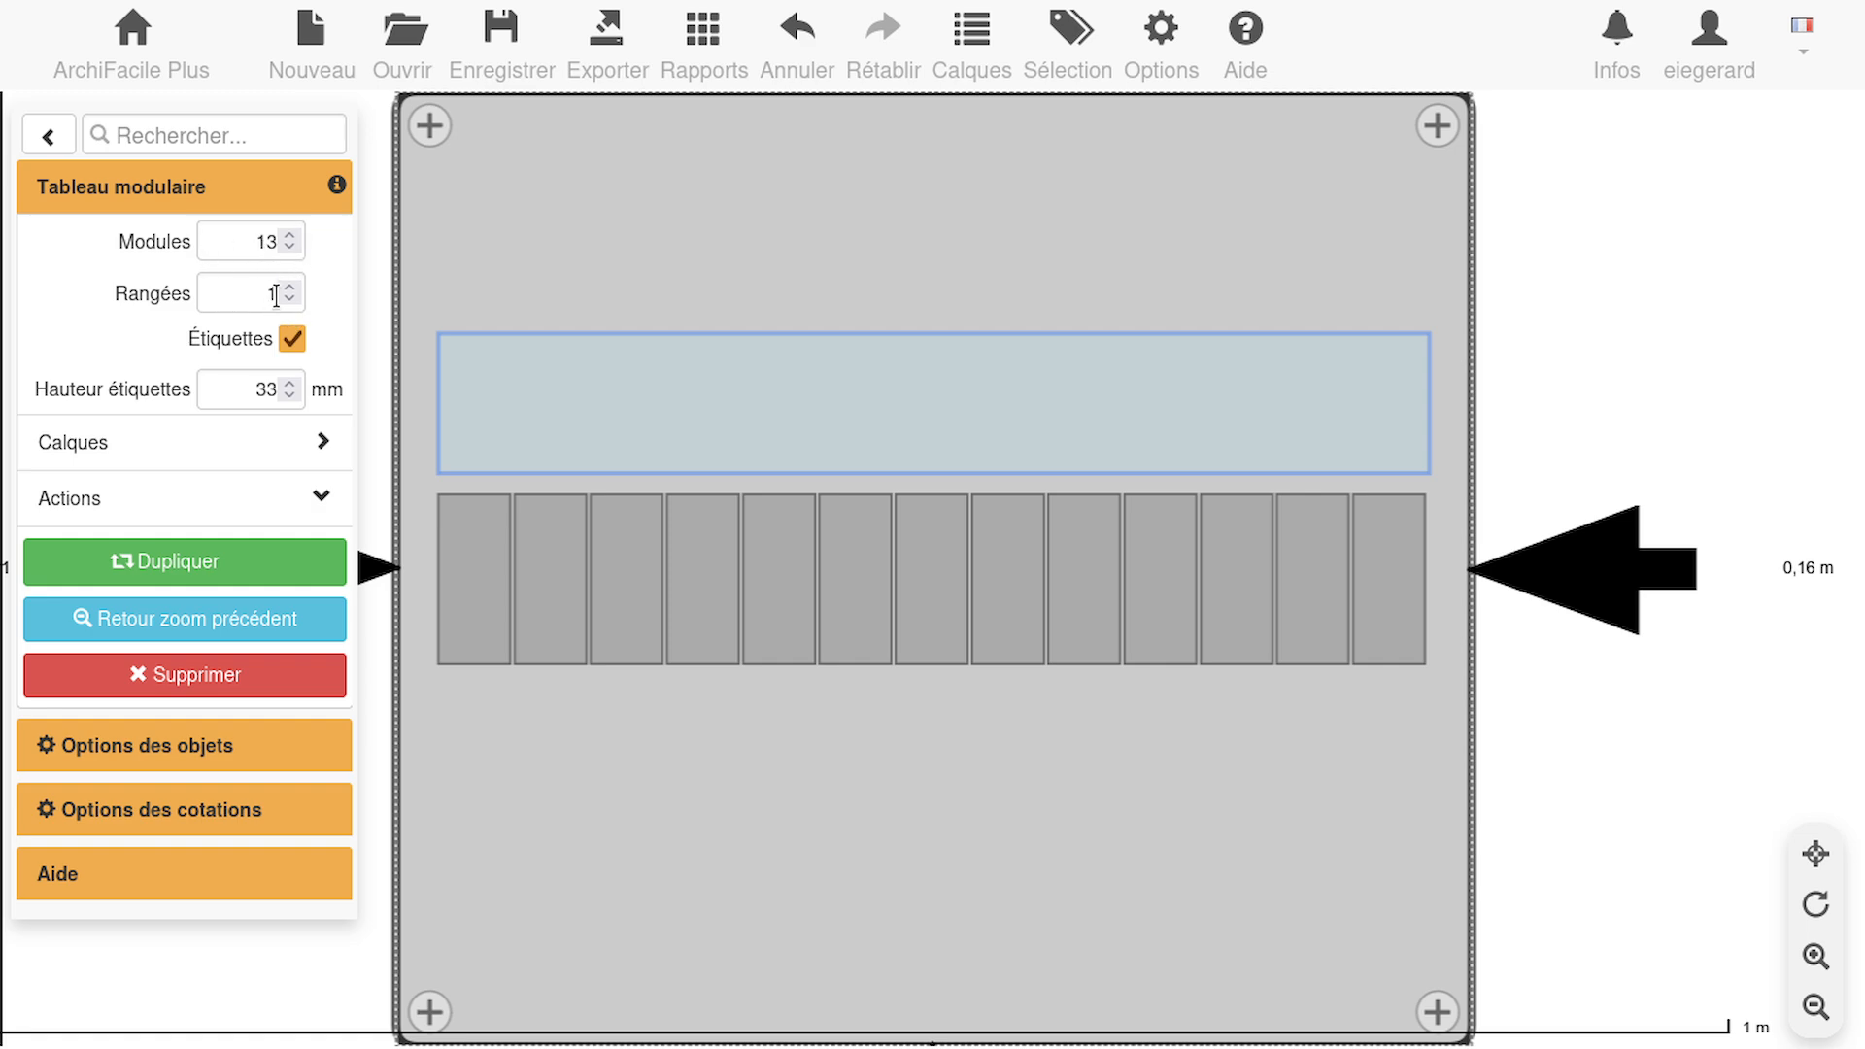
left_click(290, 248)
left_click(290, 286)
left_click(289, 286)
left_click(290, 286)
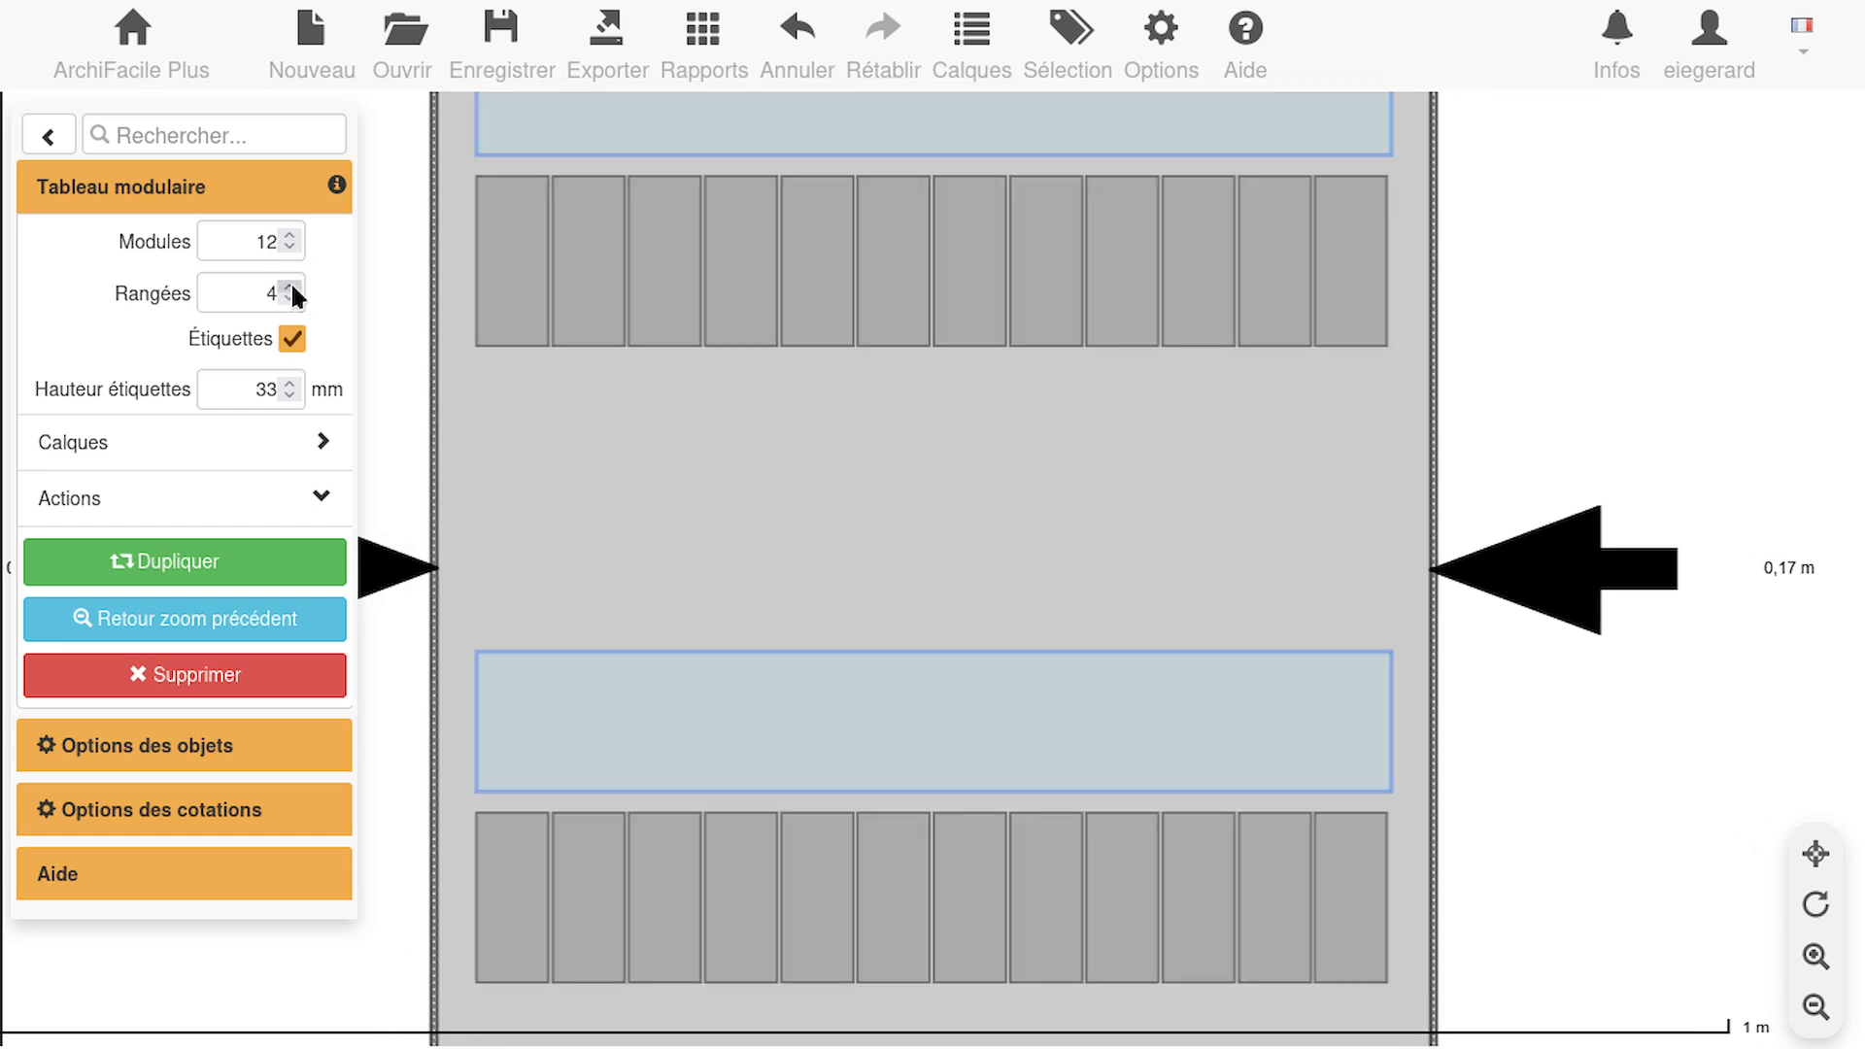
left_click(290, 287)
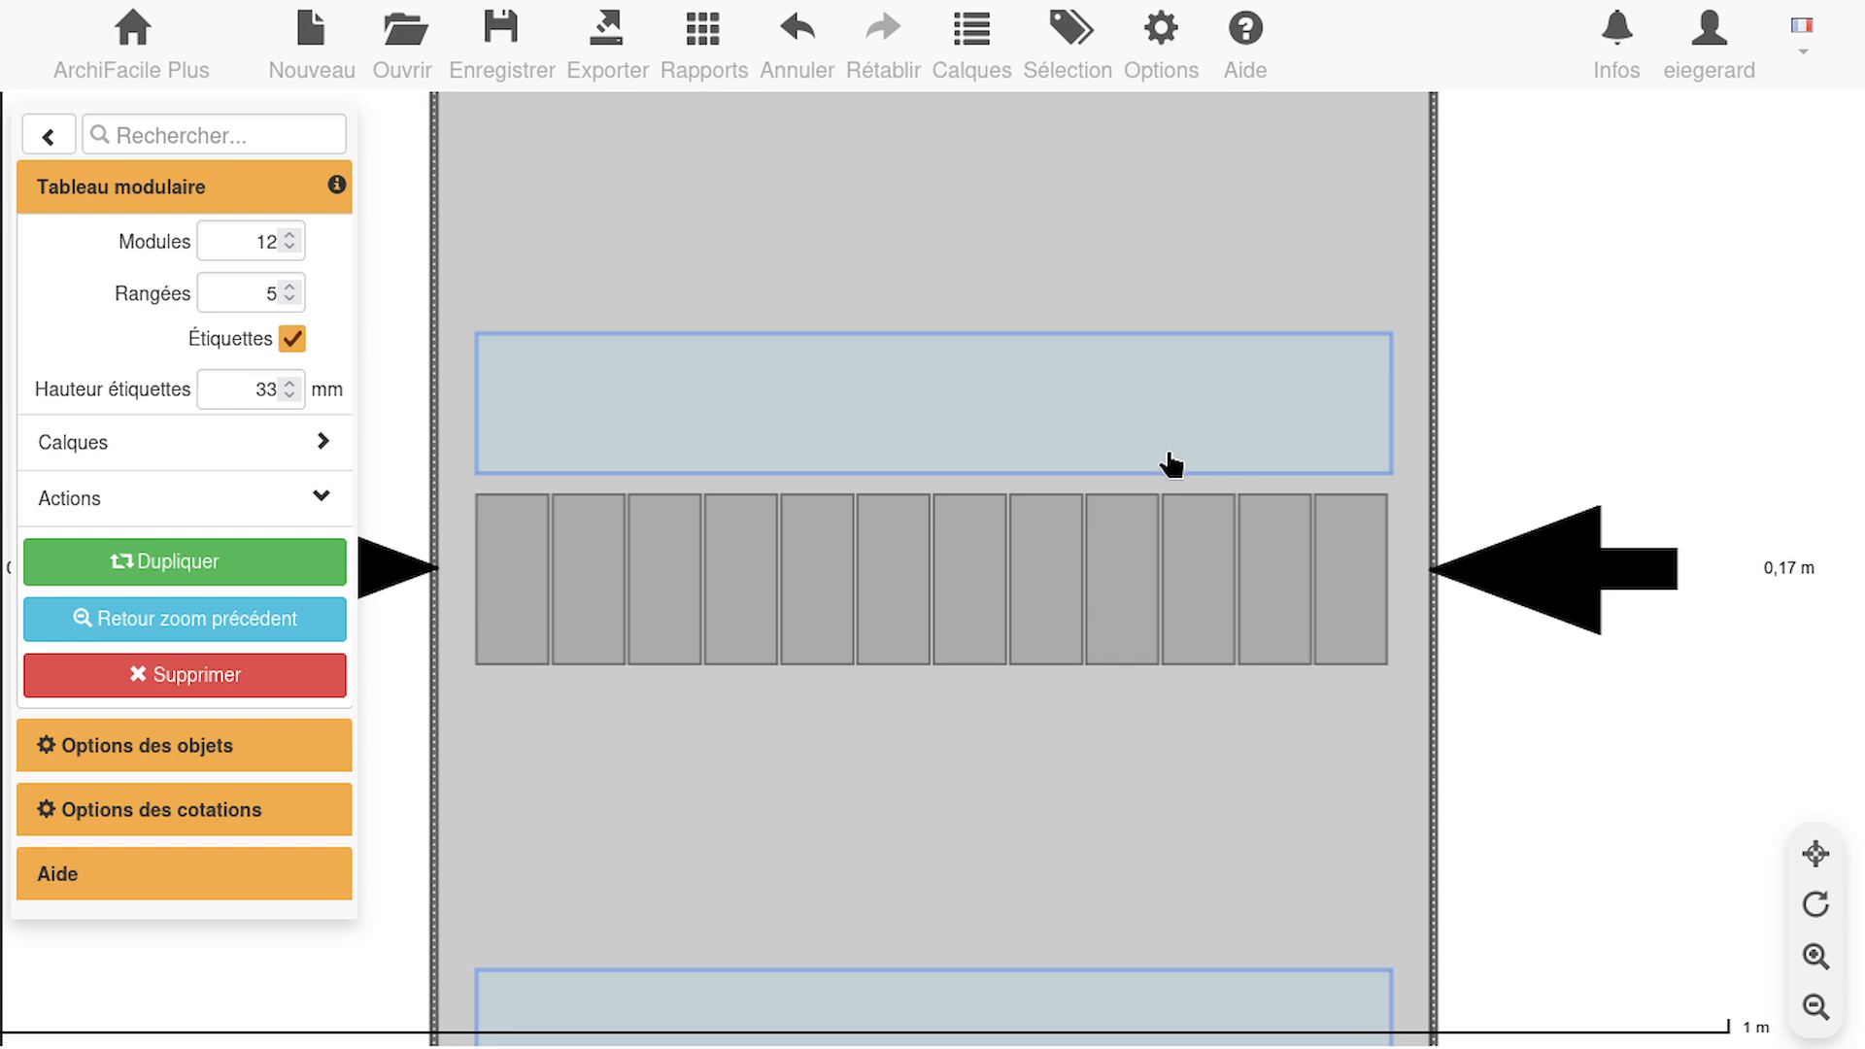
Set the panel's number of rows to 2 and move it down into the niche, clear of the upper wall
scroll(1170, 464, "down", 2)
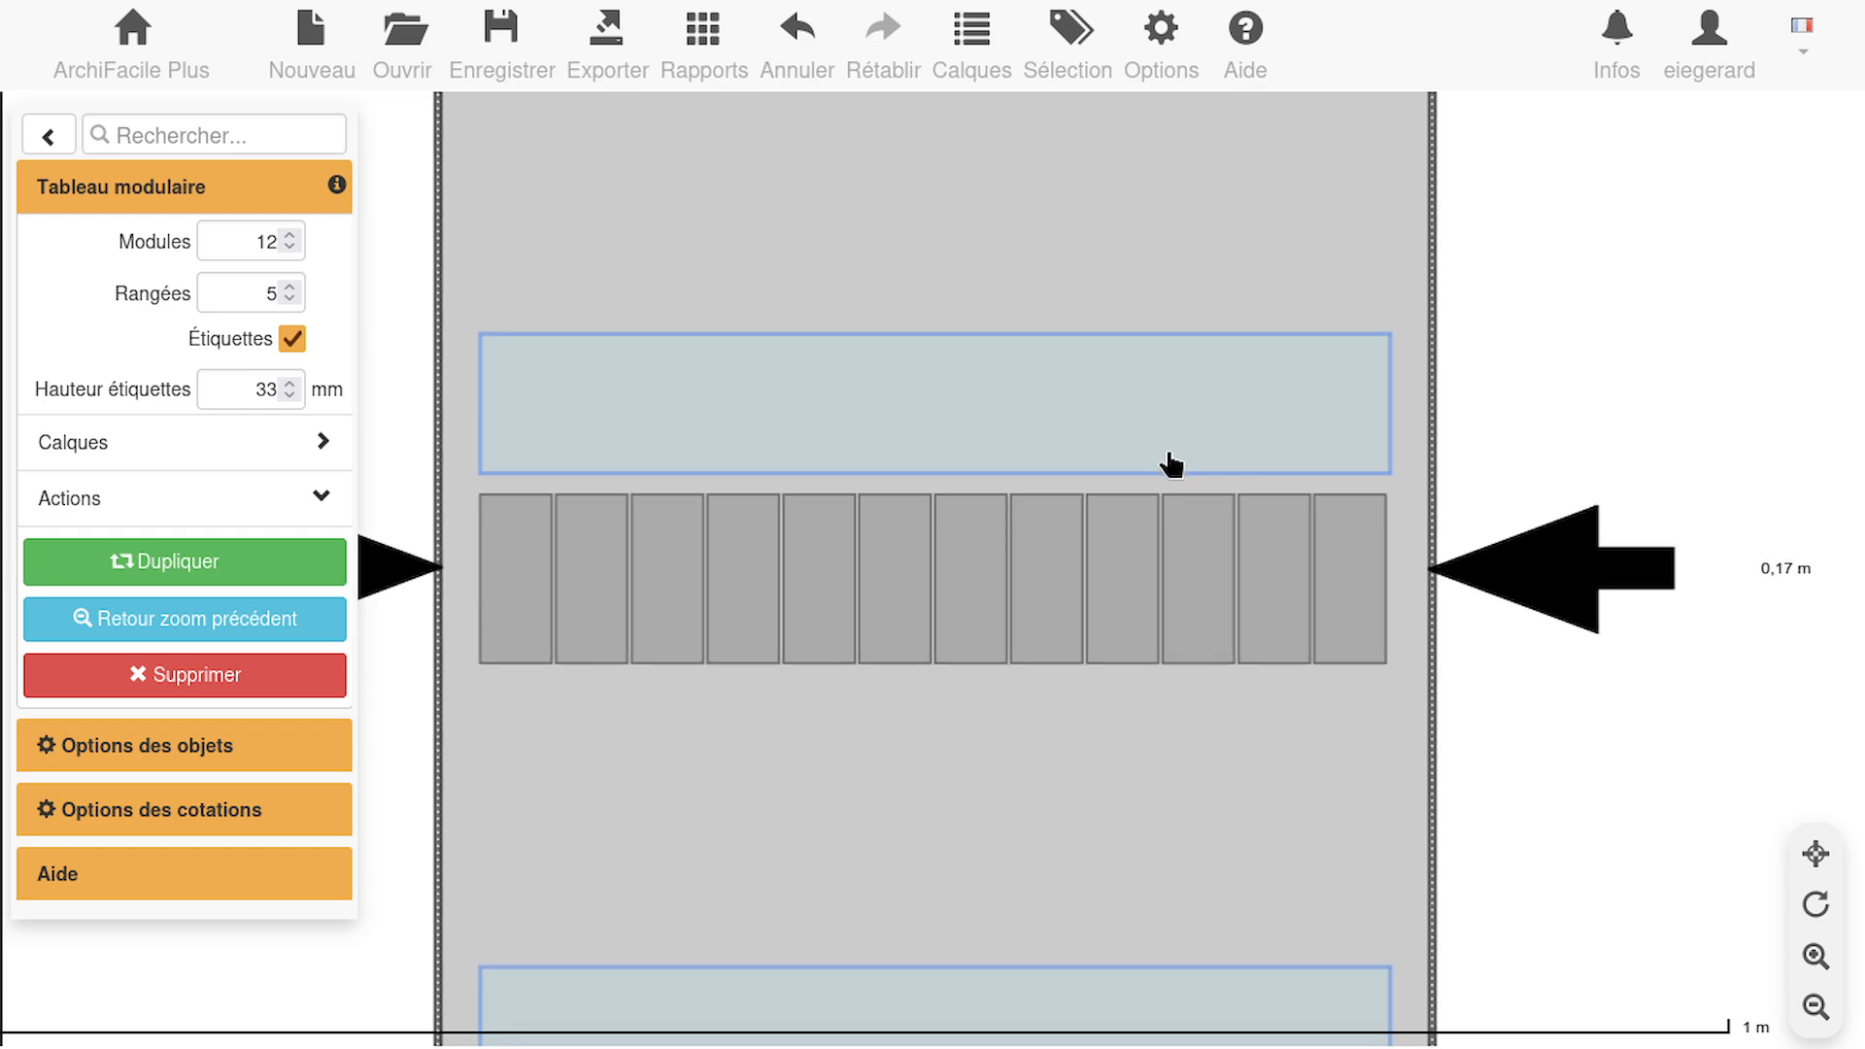
left_click(1814, 1008)
left_click(1815, 1008)
left_click(1817, 1010)
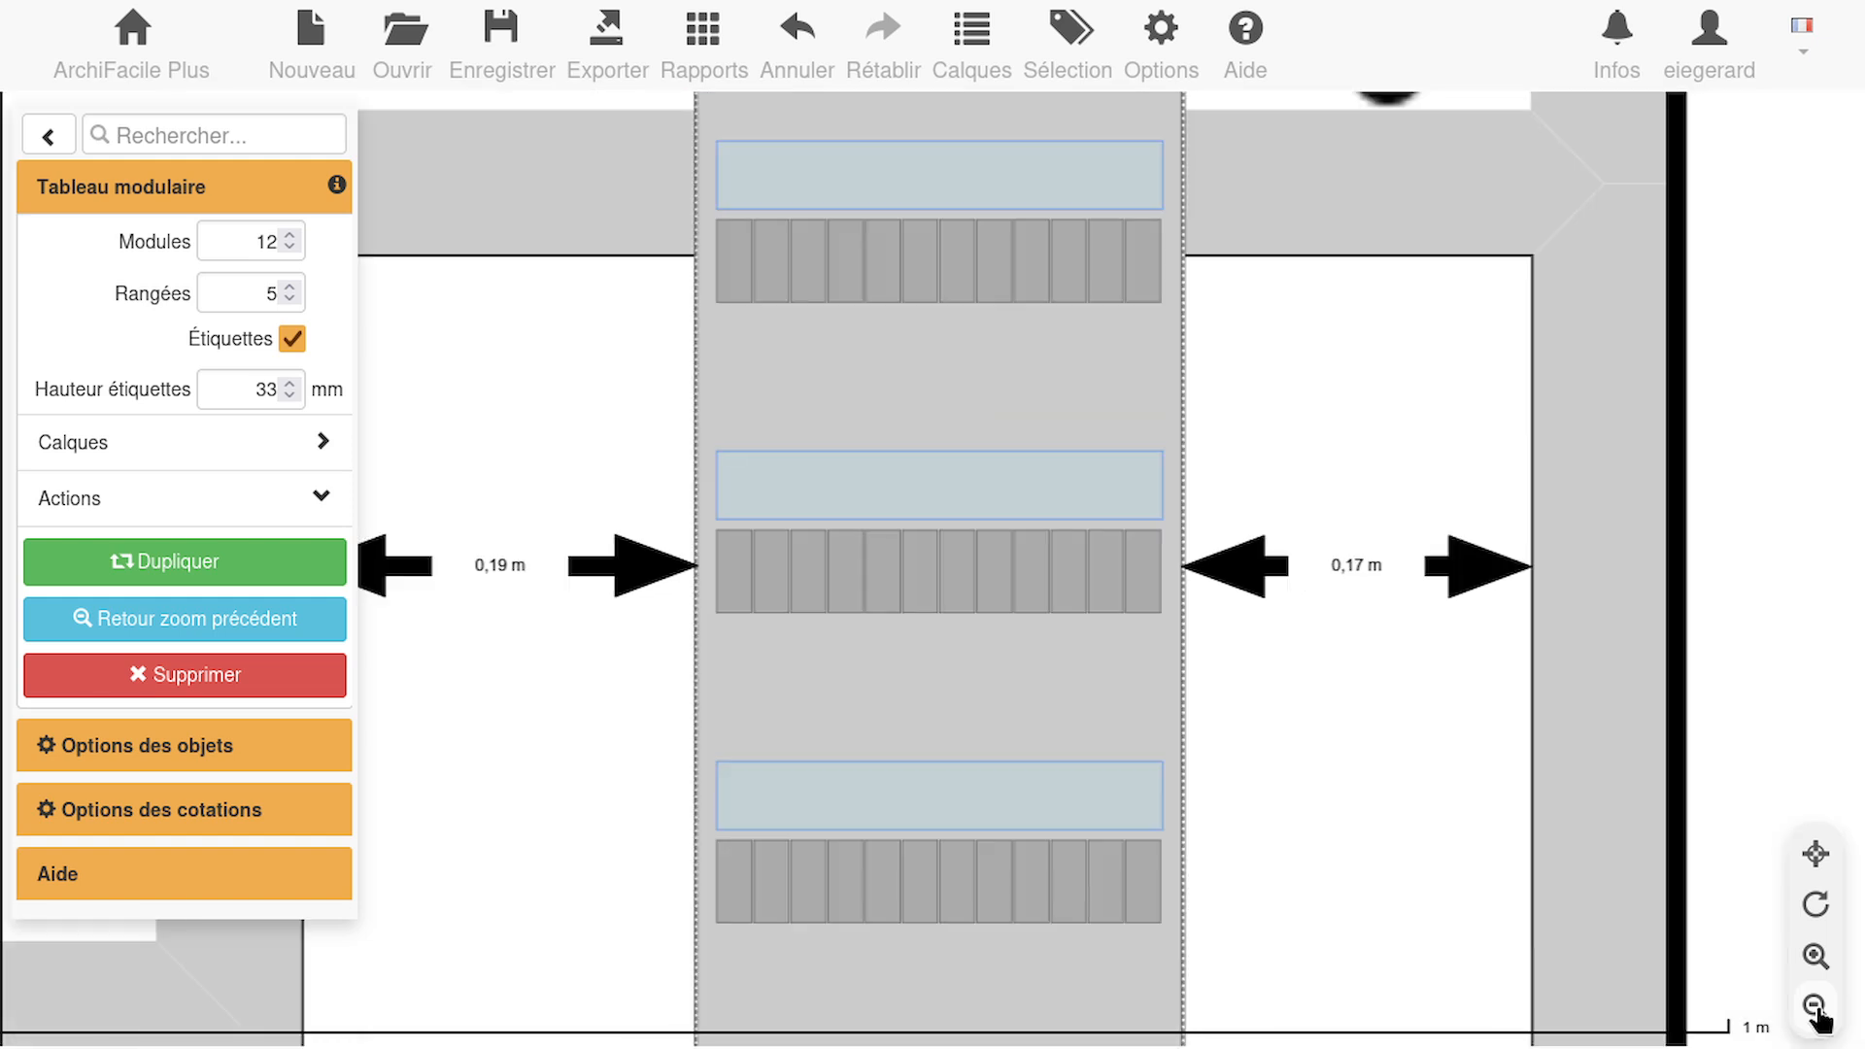
left_click(1814, 1008)
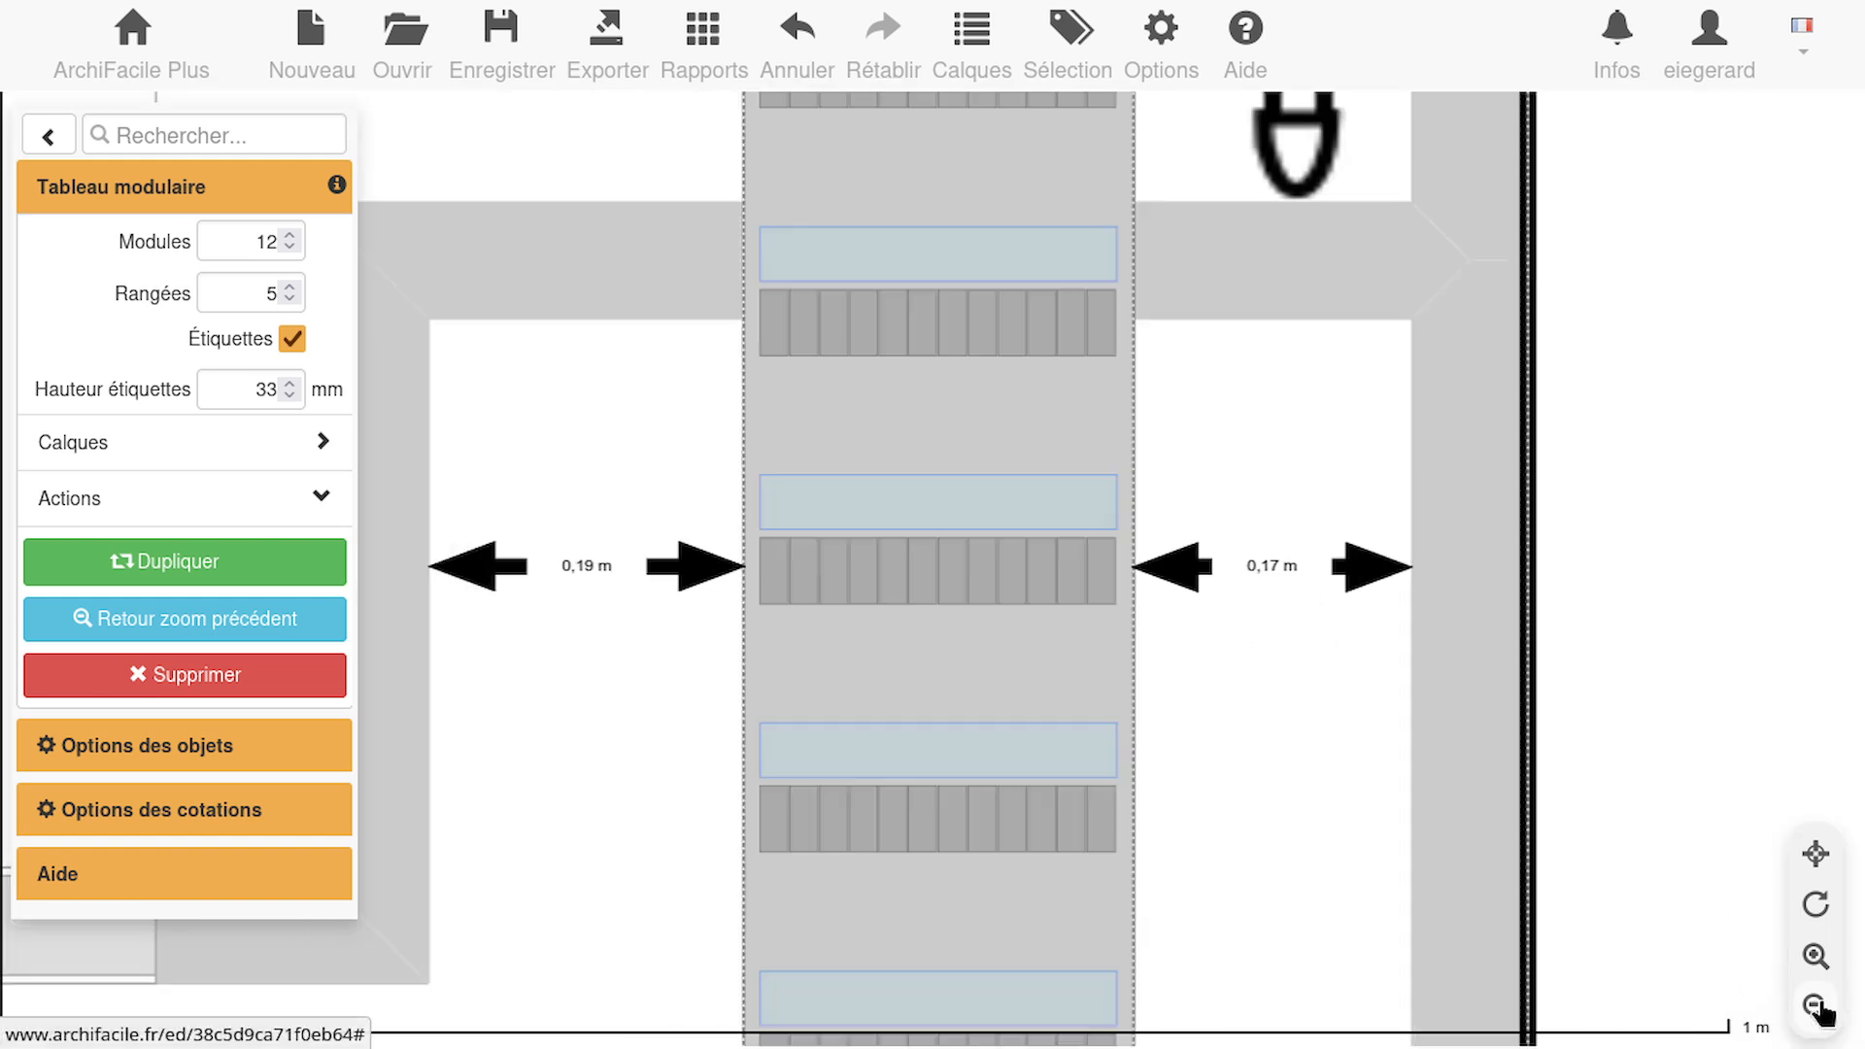
left_click(1819, 1010)
left_click(1816, 962)
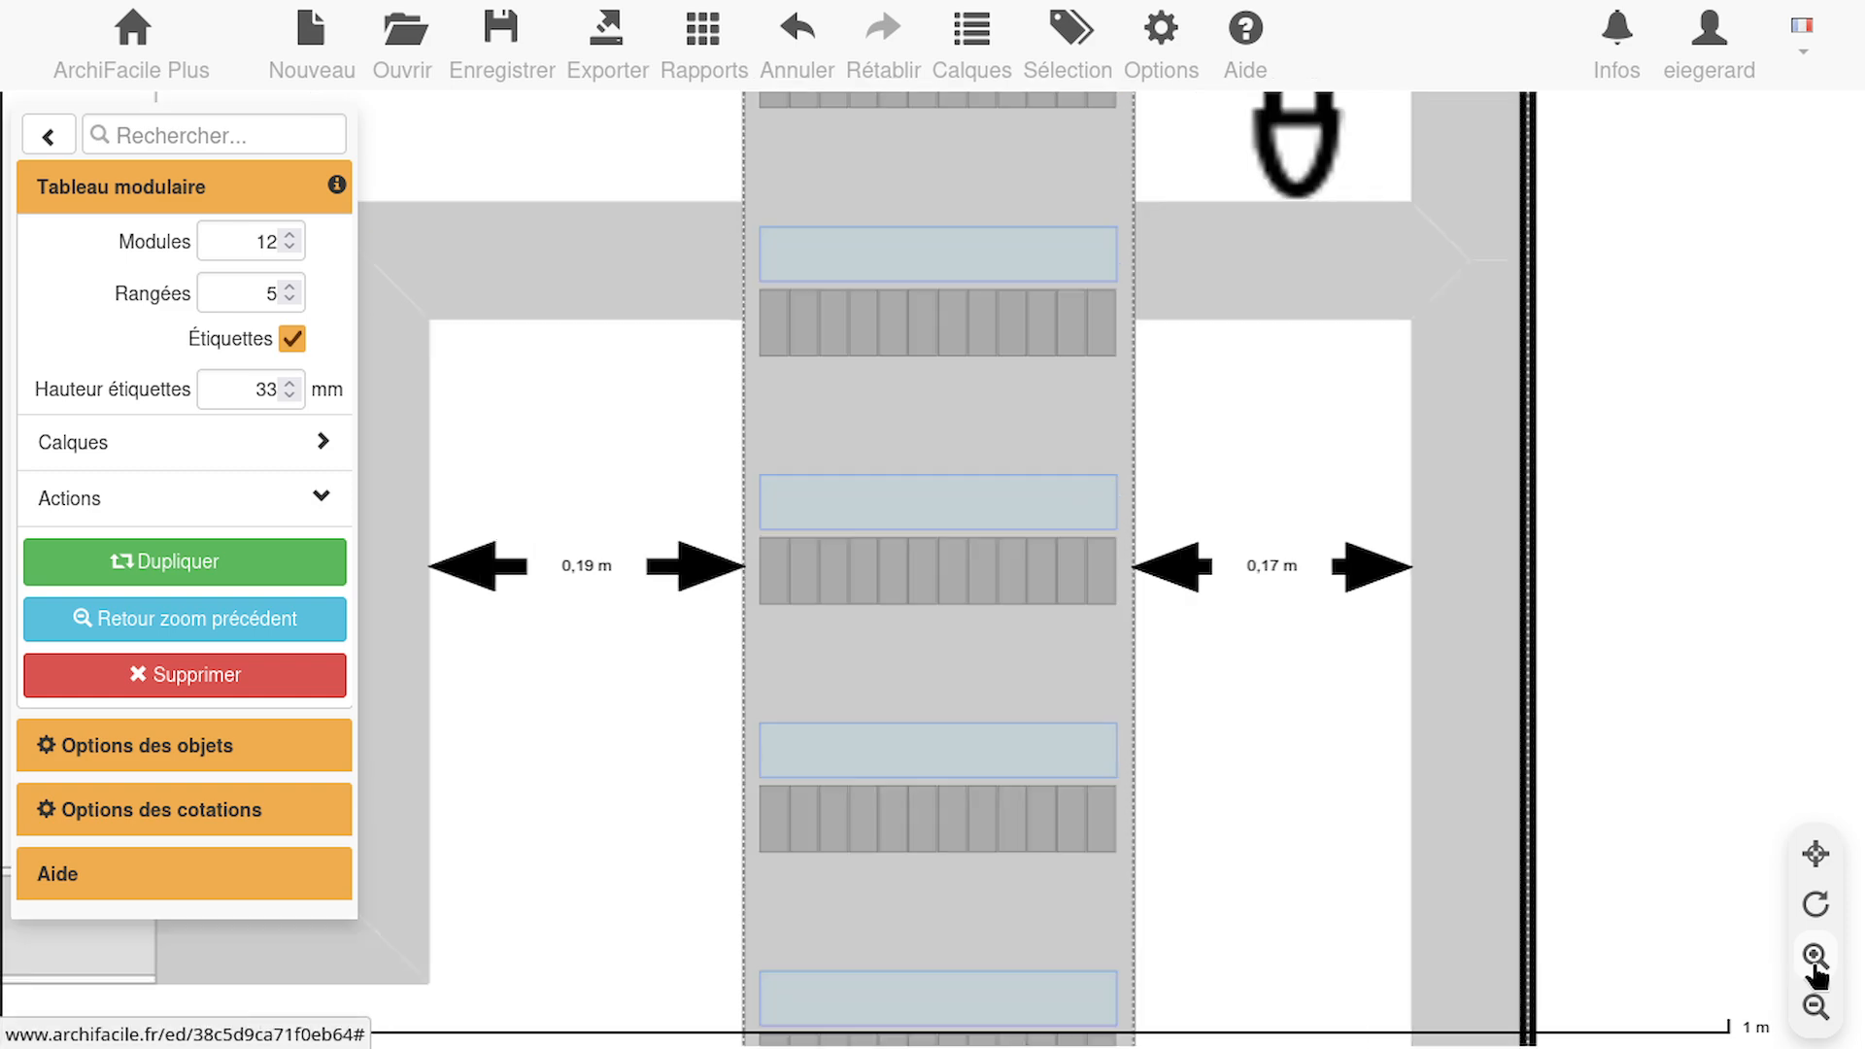
left_click(1815, 959)
left_click(290, 292)
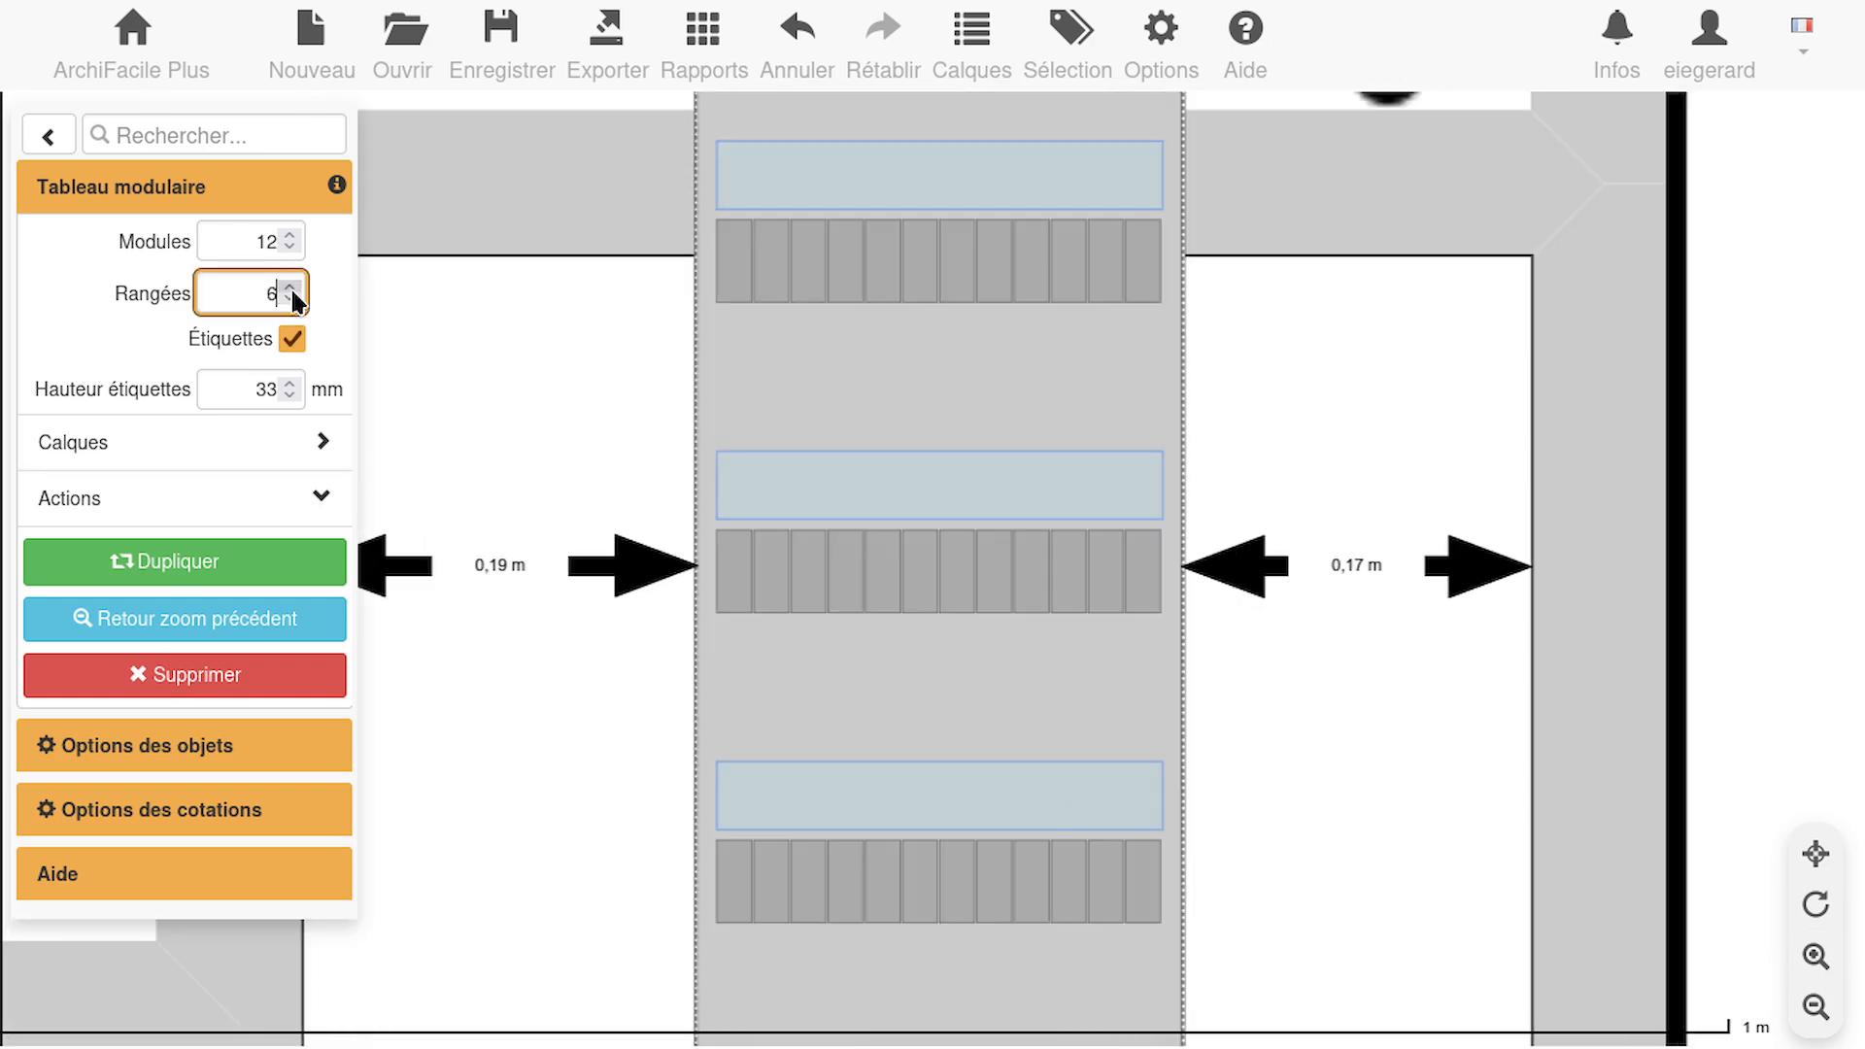
left_click(290, 295)
left_click(290, 296)
left_click(291, 295)
left_click(291, 295)
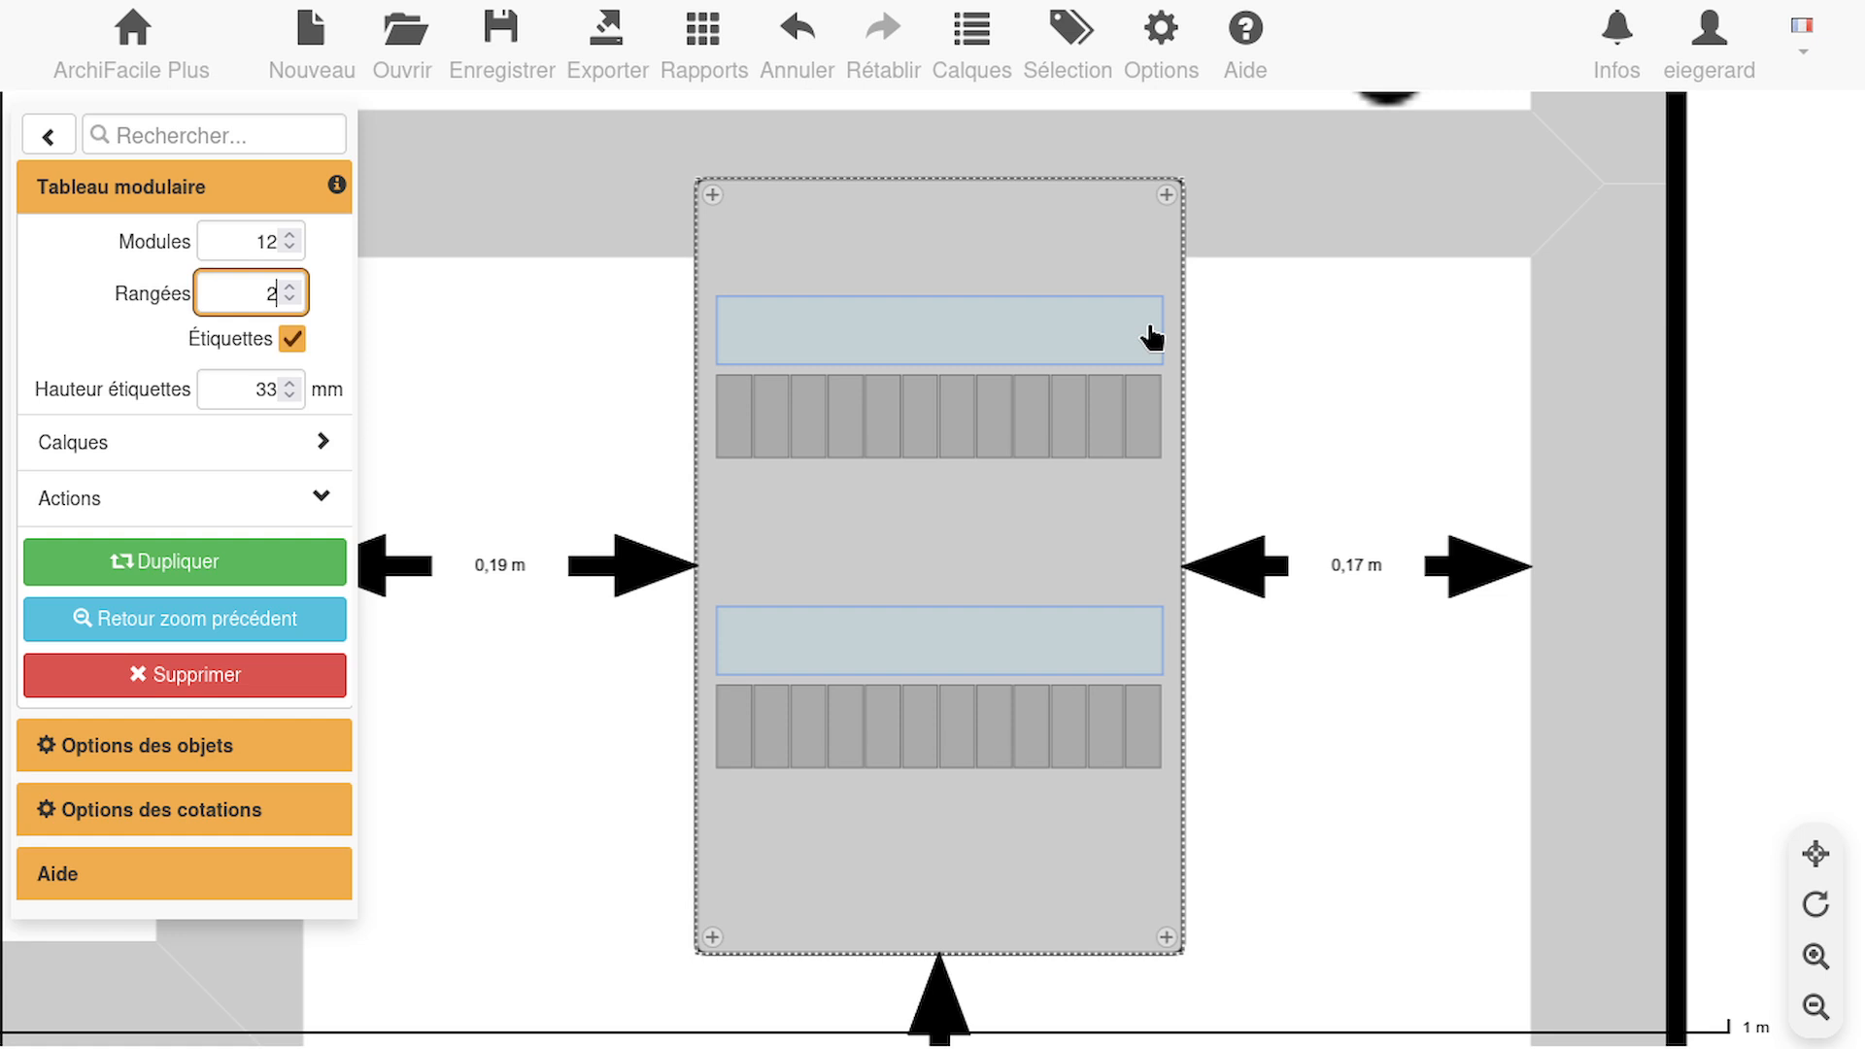
left_click_drag(1069, 271, 1081, 371)
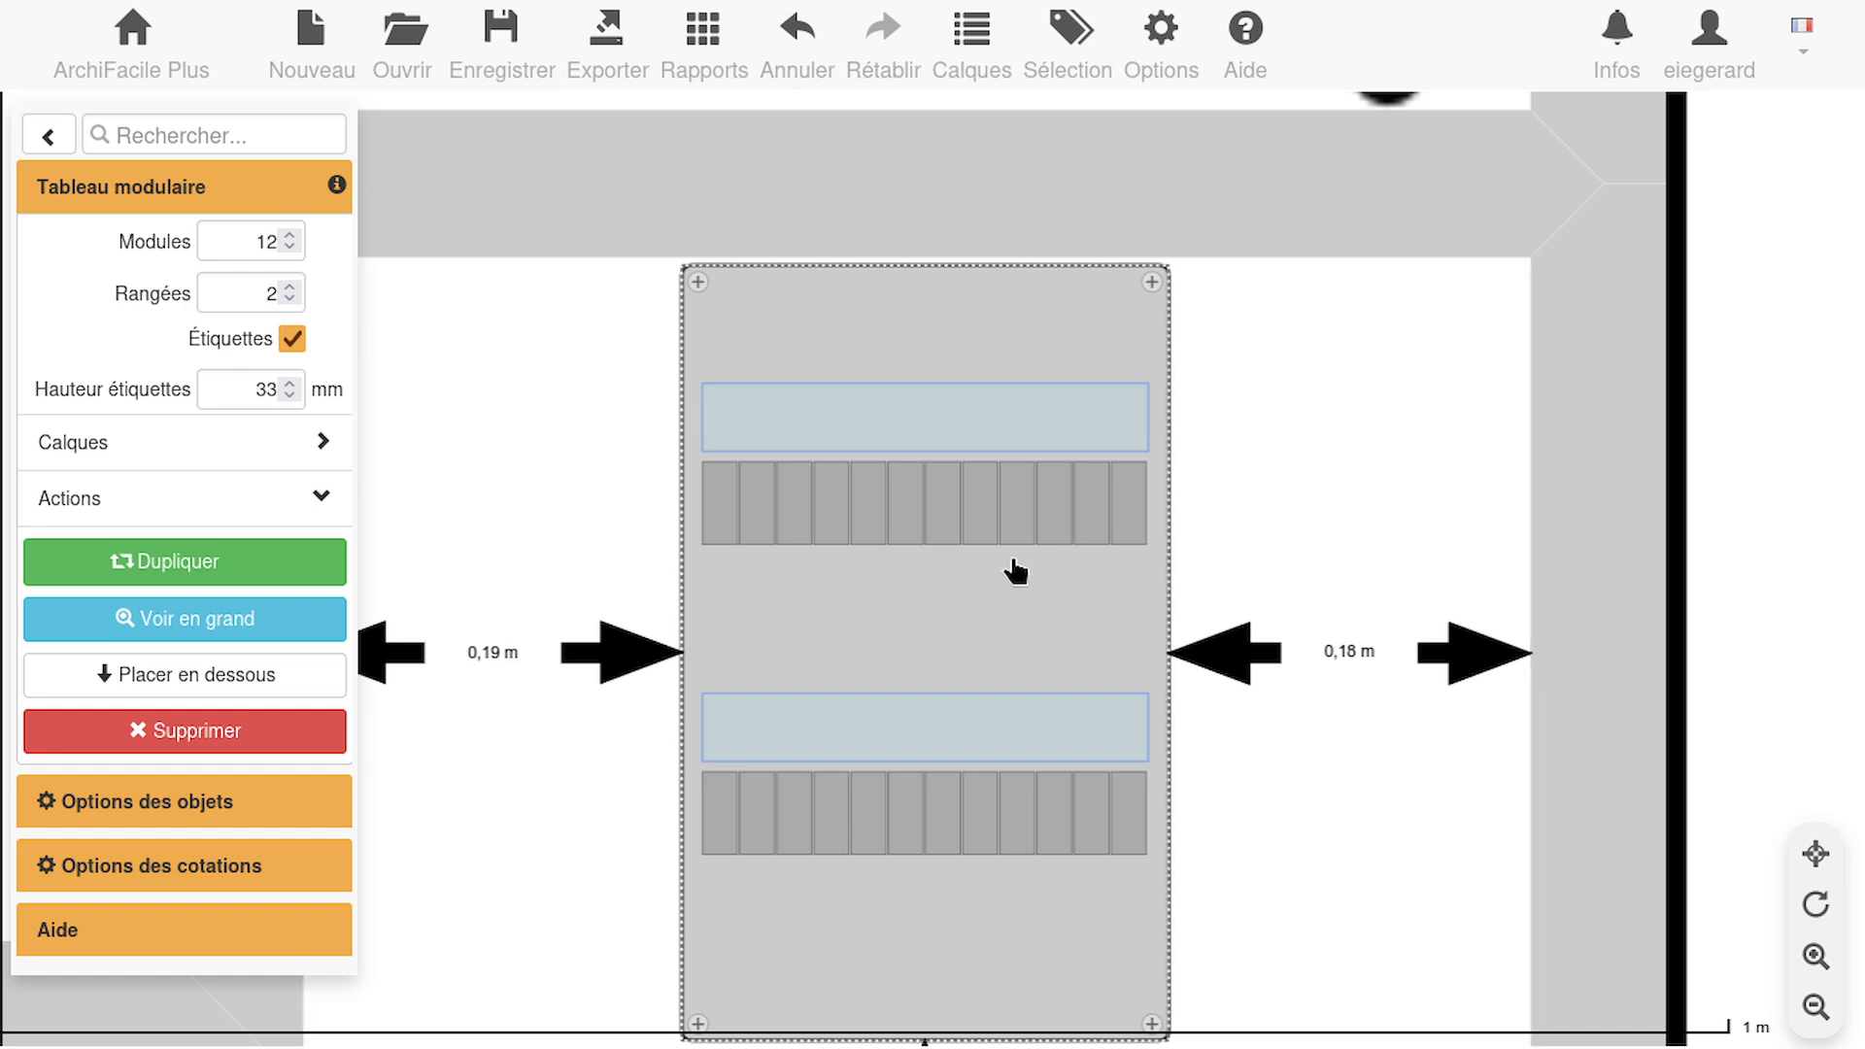
Leave the panel's properties and open the Tableau électrique object catalogue
left_click(51, 137)
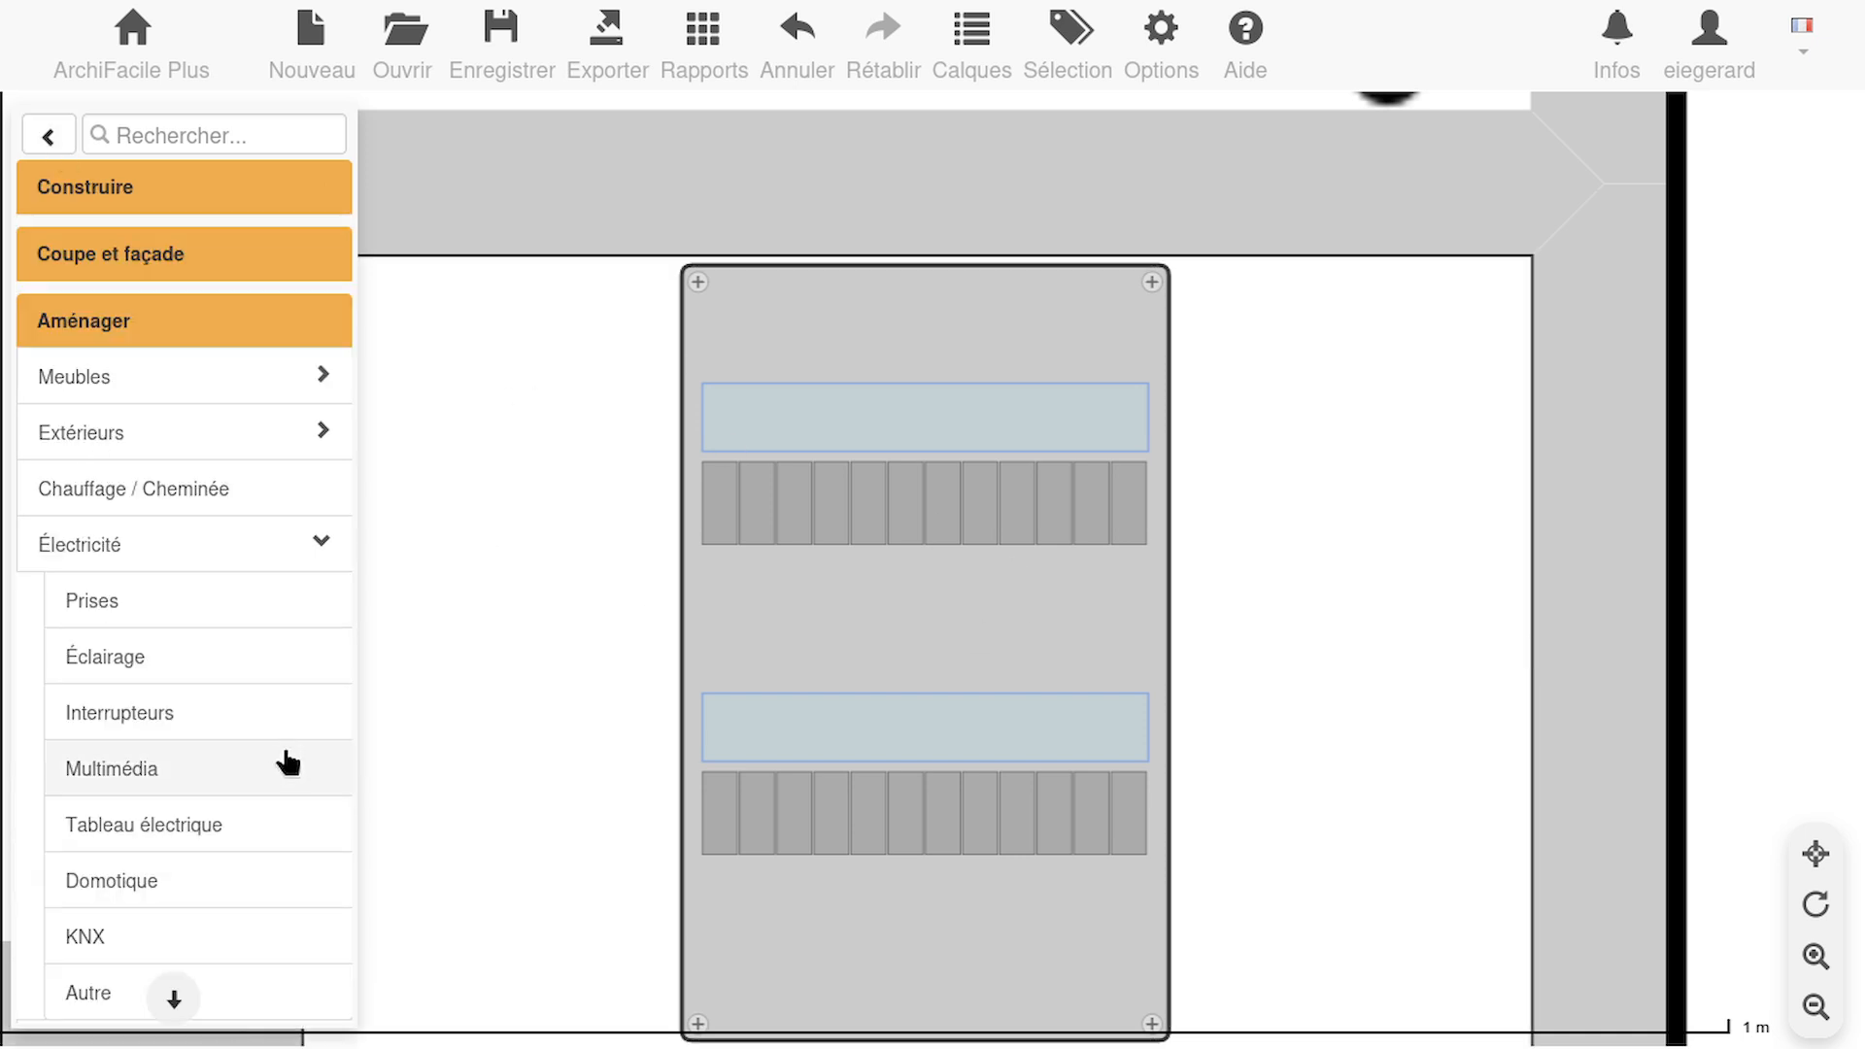
left_click(246, 839)
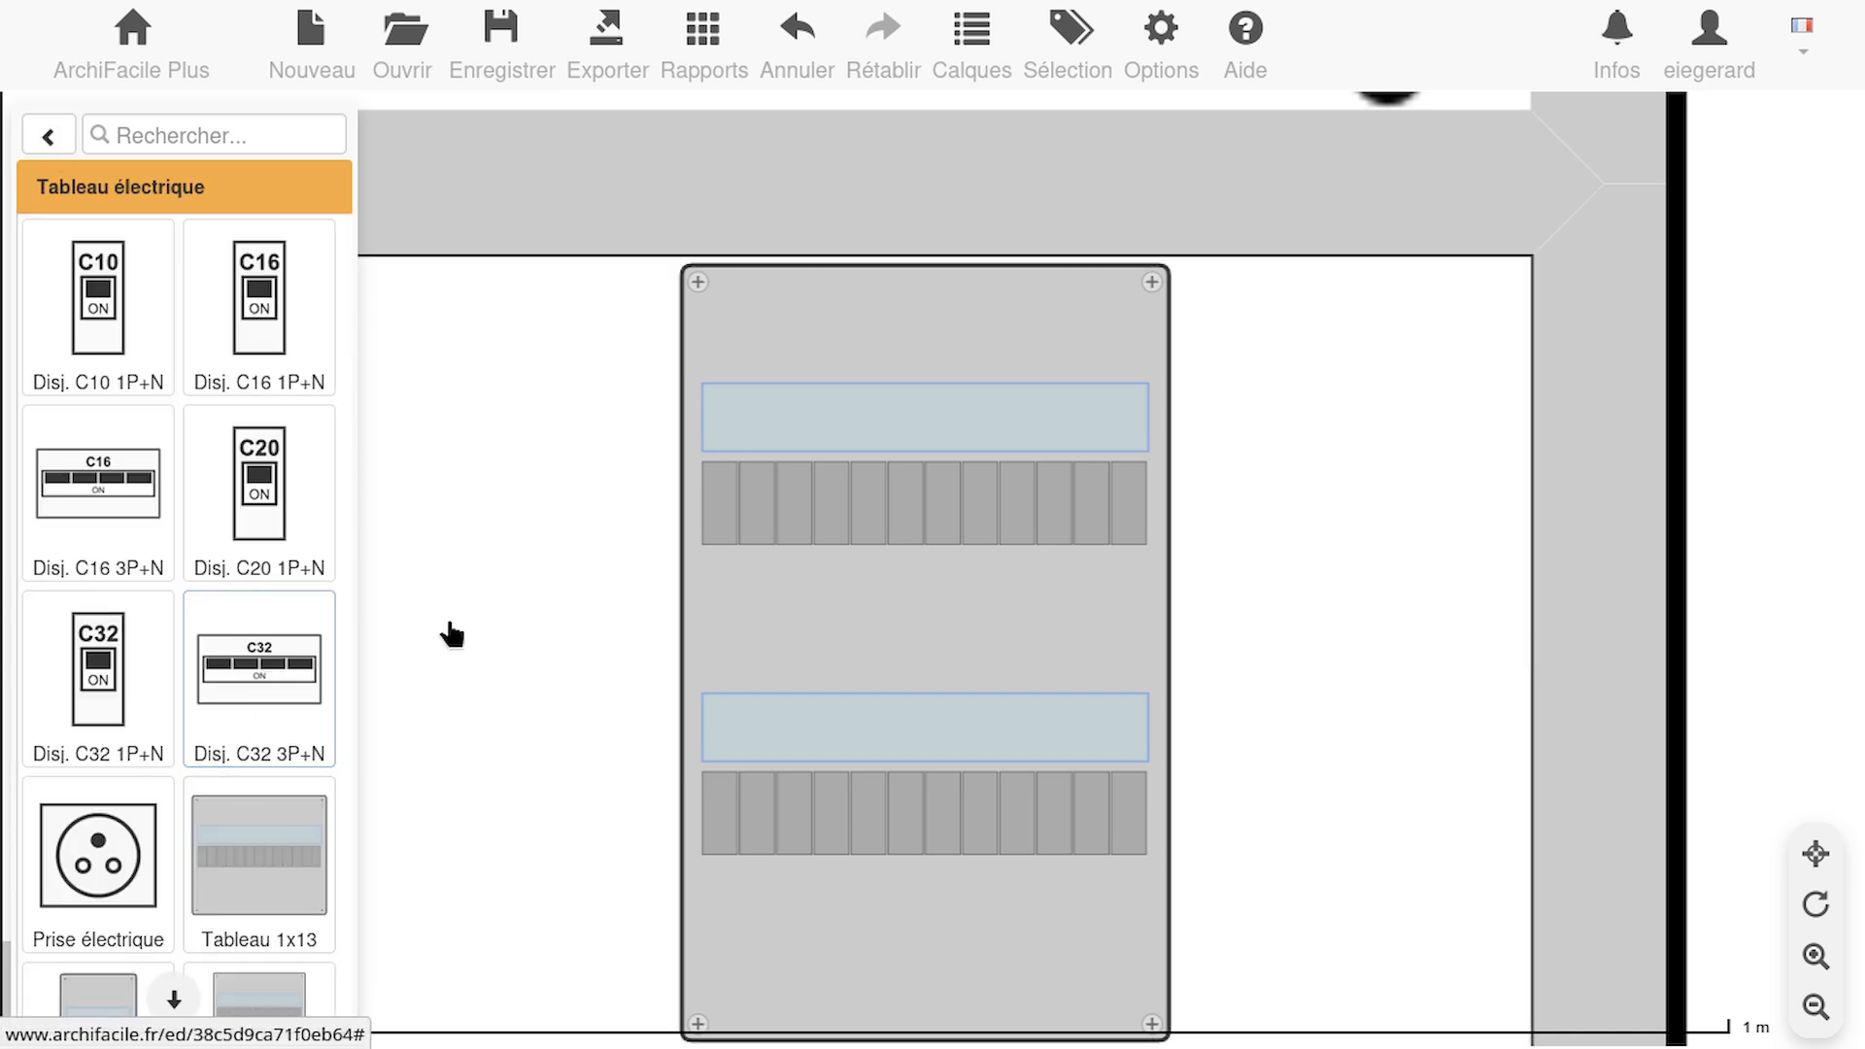
left_click(691, 432)
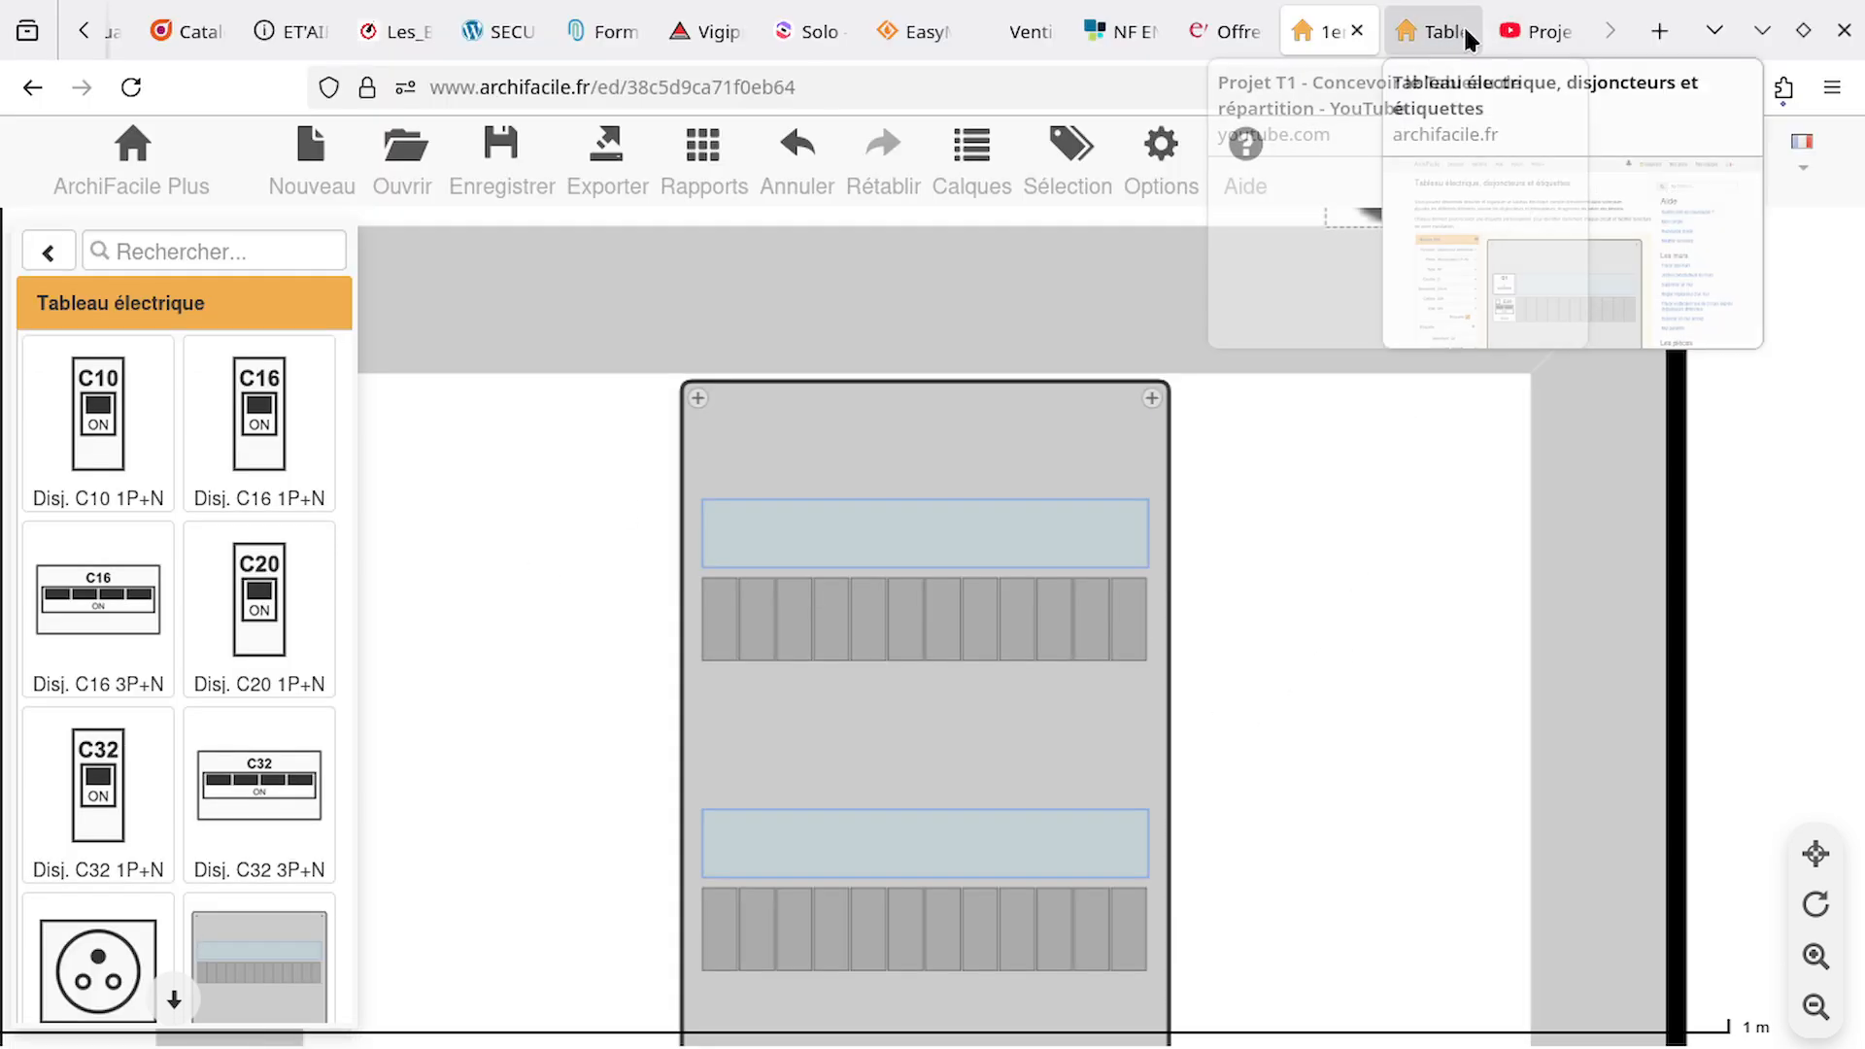
Switch to the YouTube distribution board video, review the circuit rating table at 6:45, and return to the ArchiFacile plan
left_click(1433, 31)
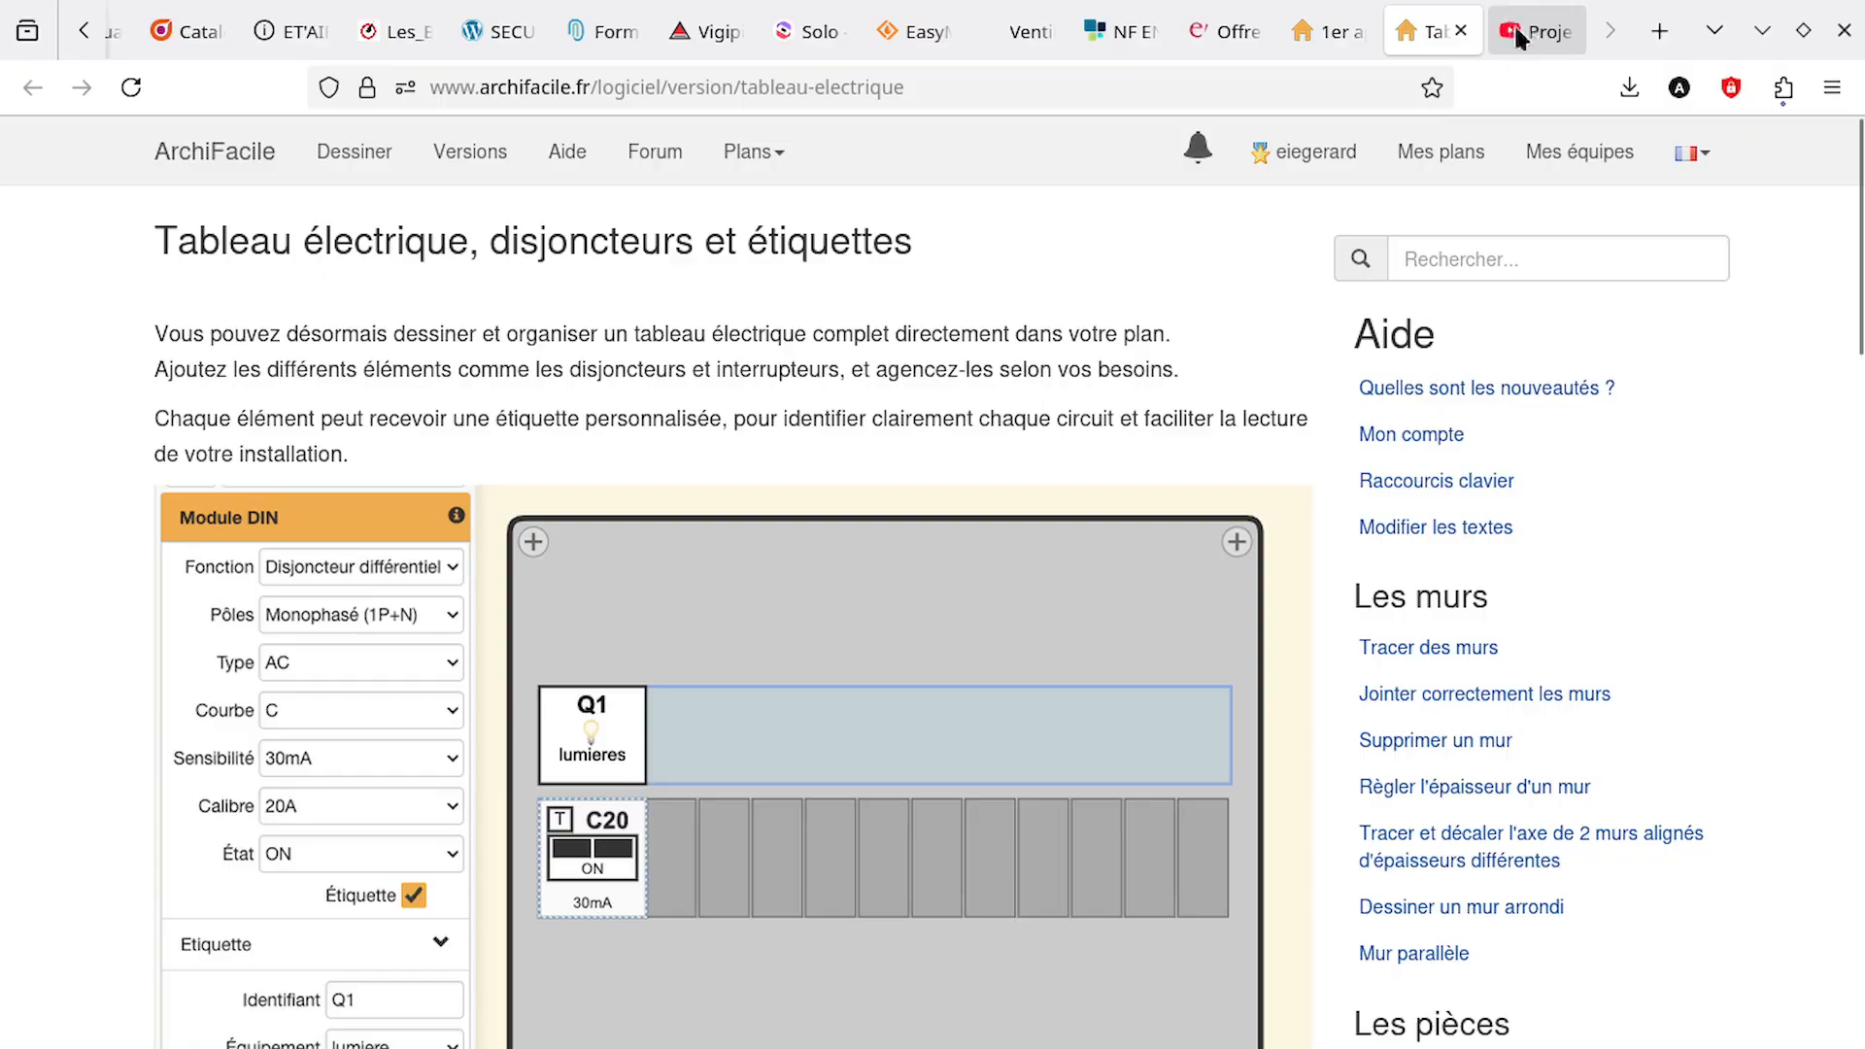
left_click(1513, 35)
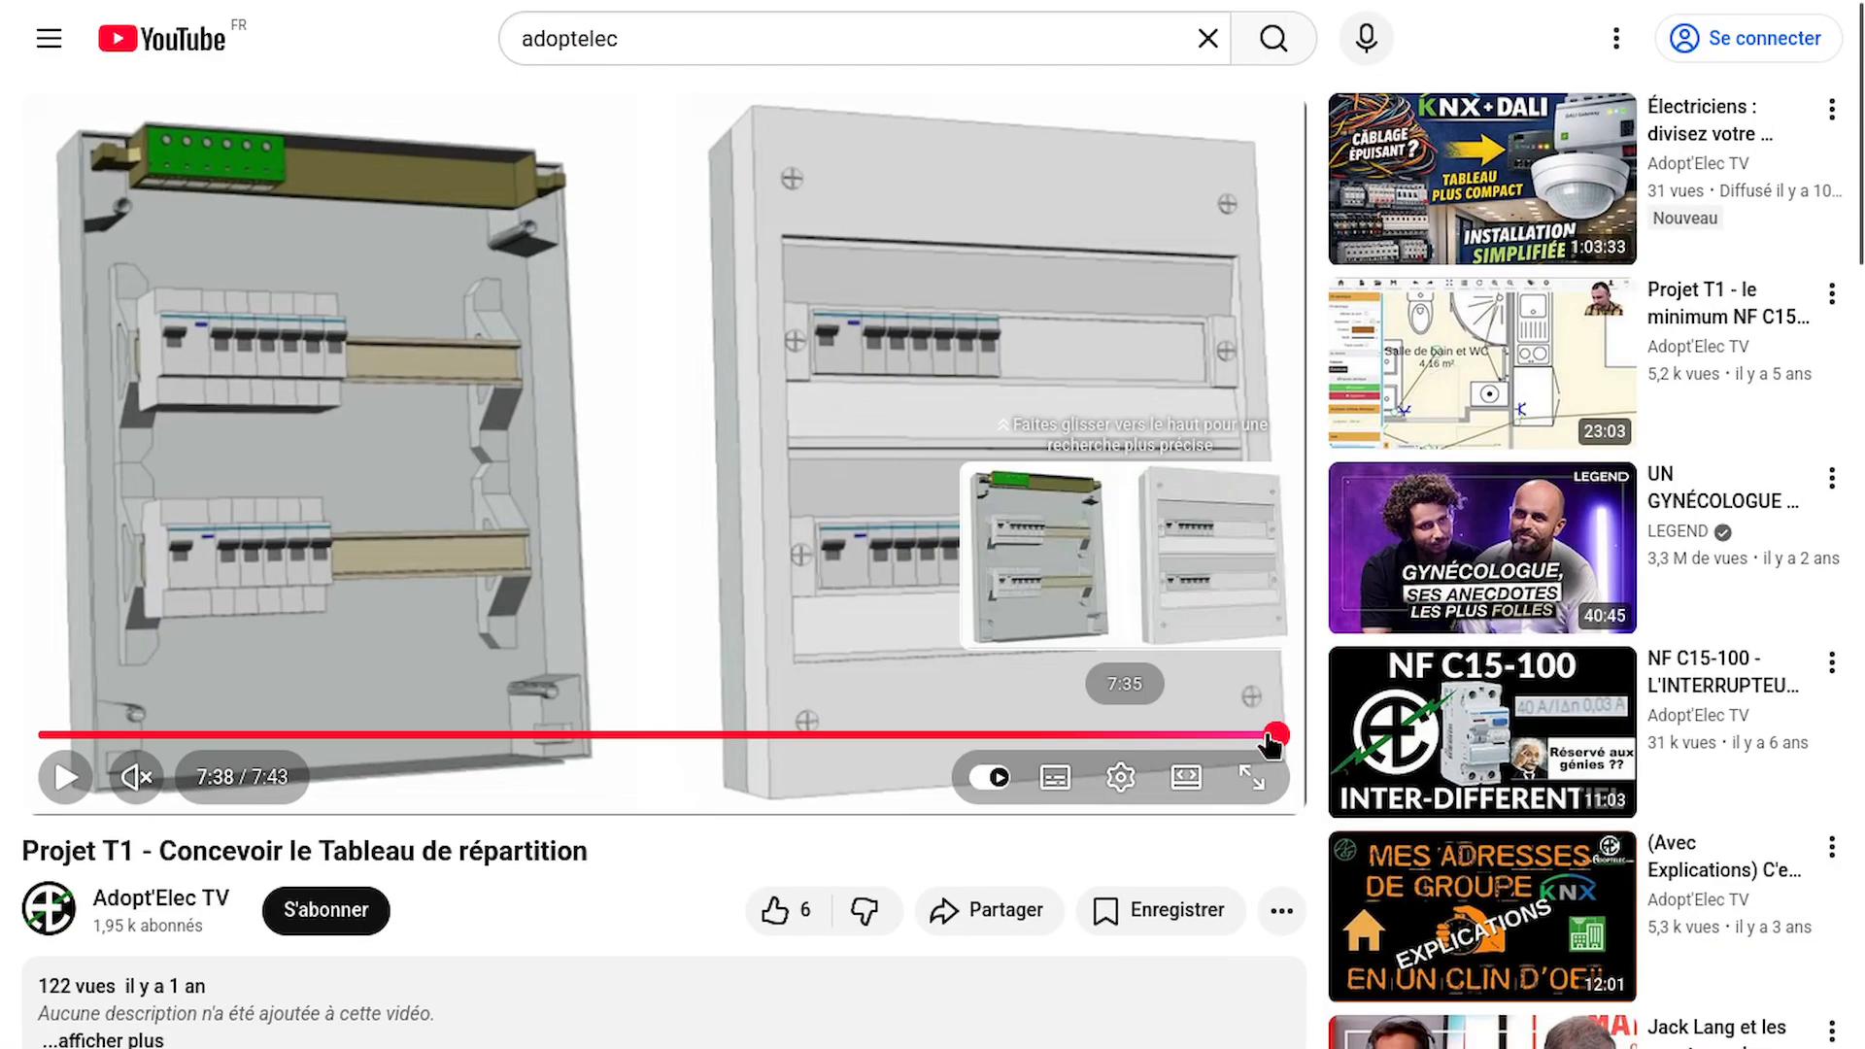
left_click_drag(1265, 735, 1131, 738)
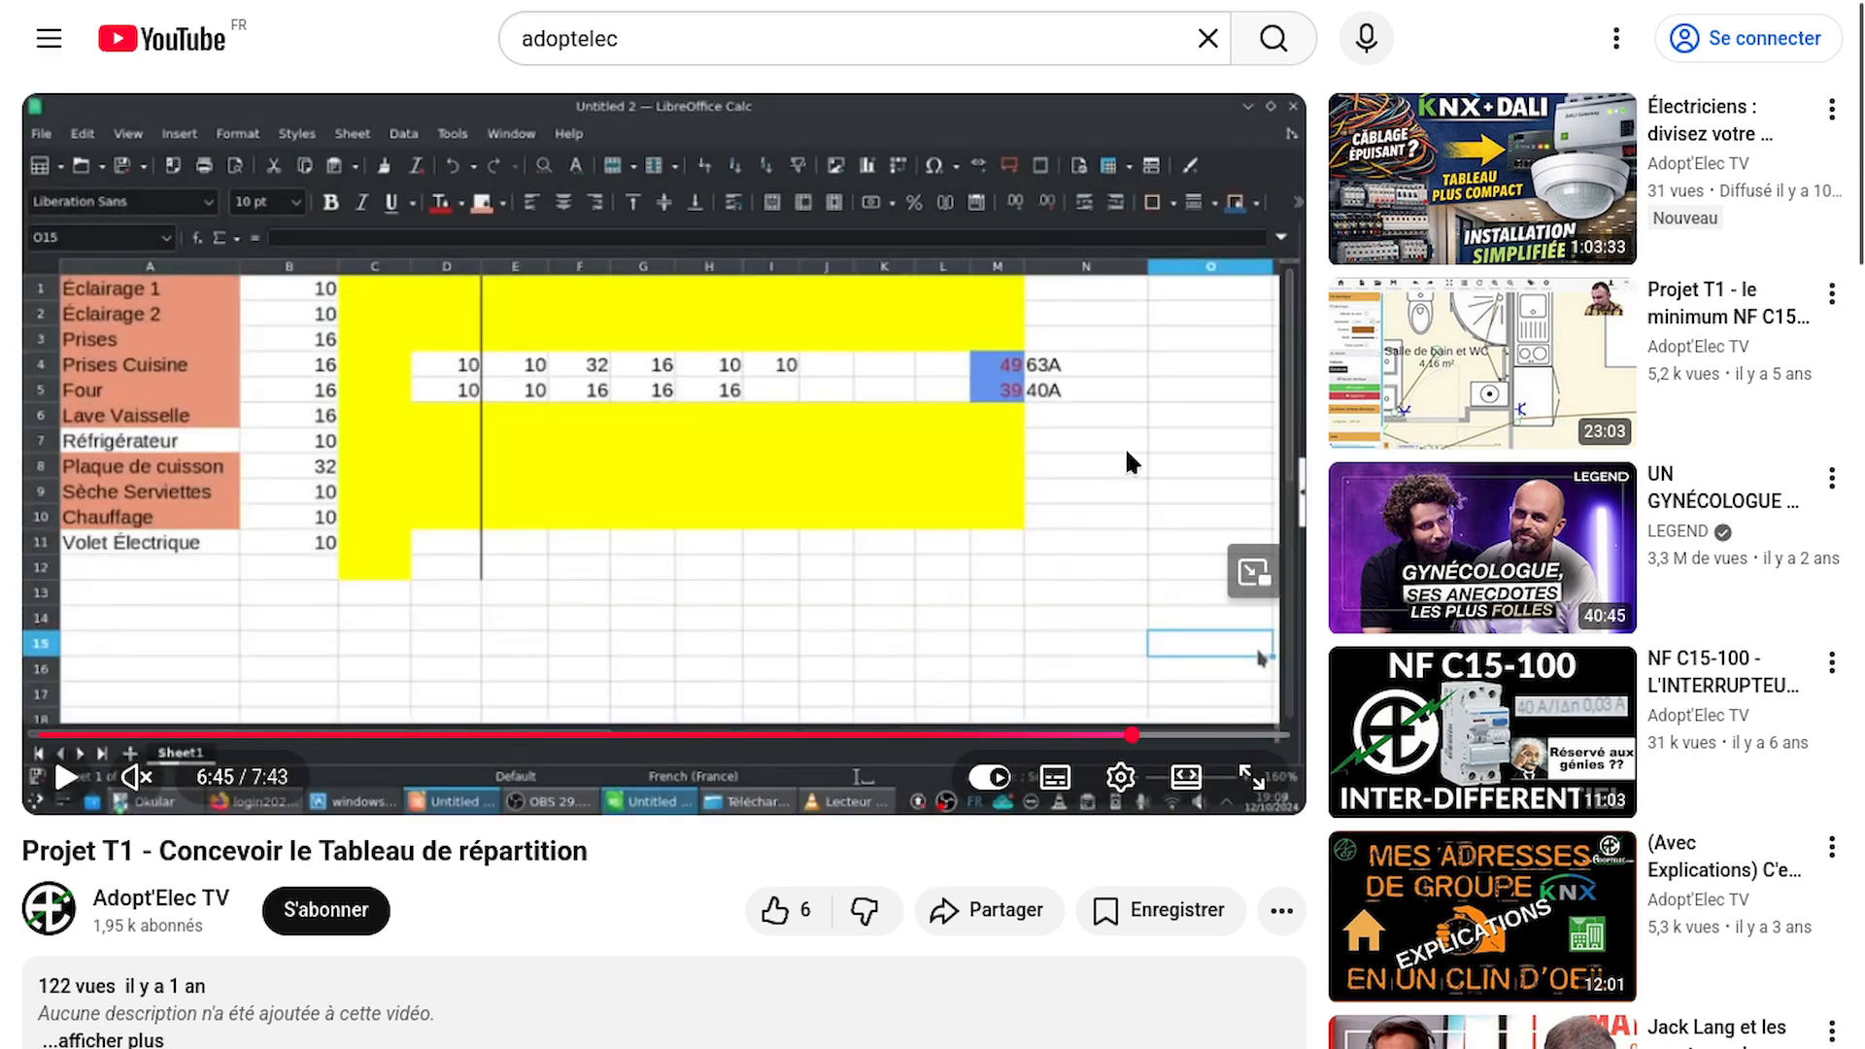
mouse_move(1436, 5)
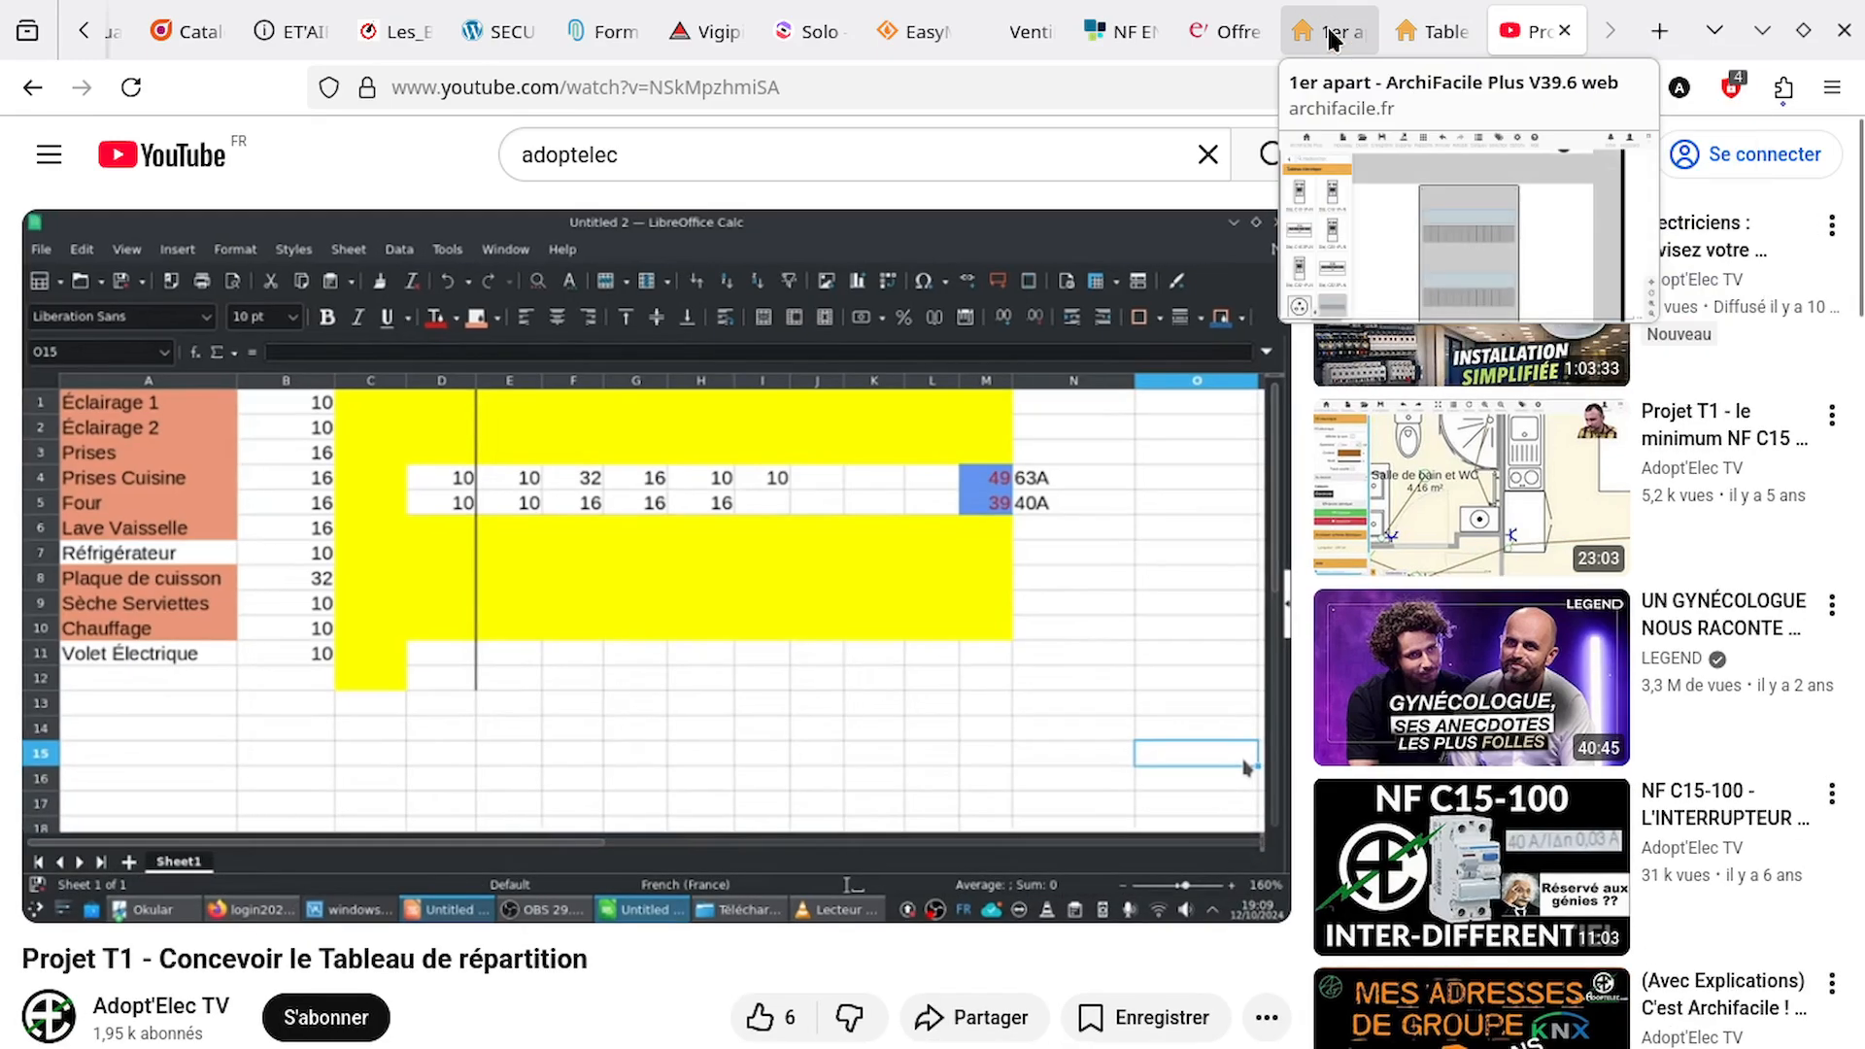
left_click(1327, 31)
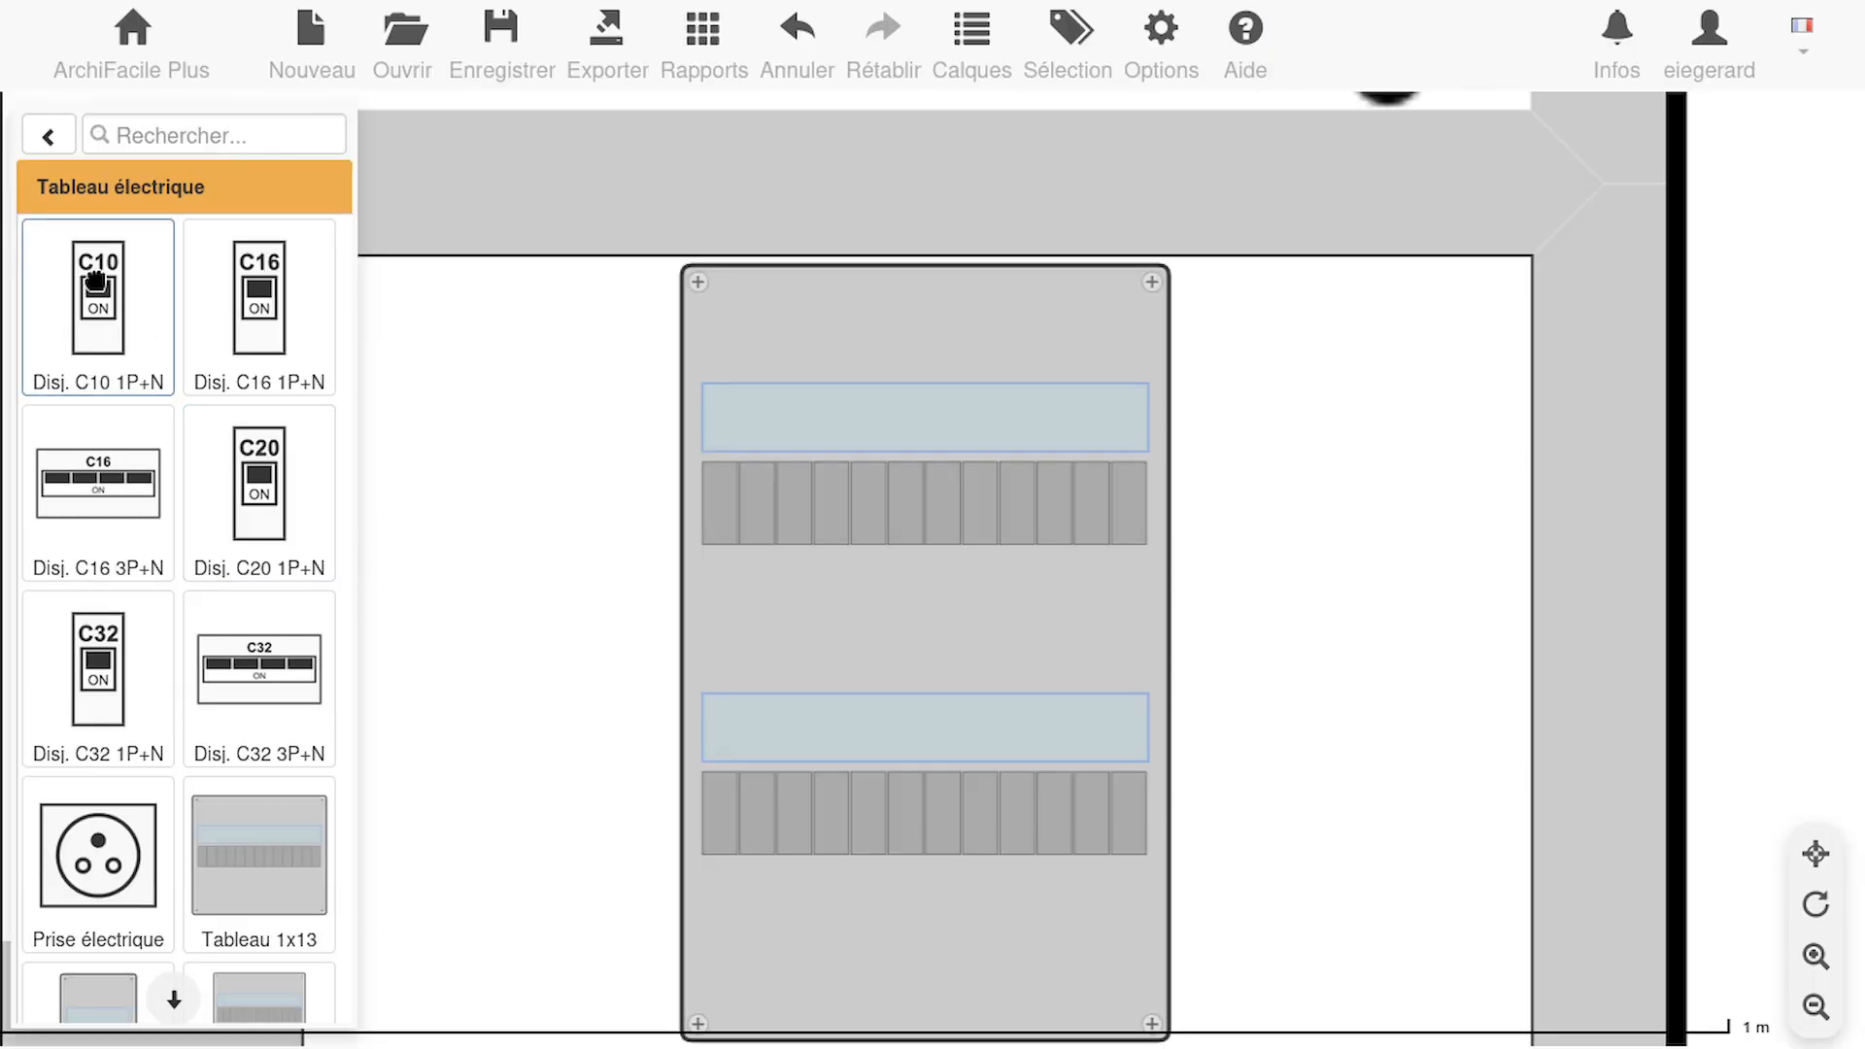
Place a Disj. C10 1P+N breaker in the first slot of the panel's upper row
scroll(183, 807, "down", 3)
scroll(184, 806, "up", 1)
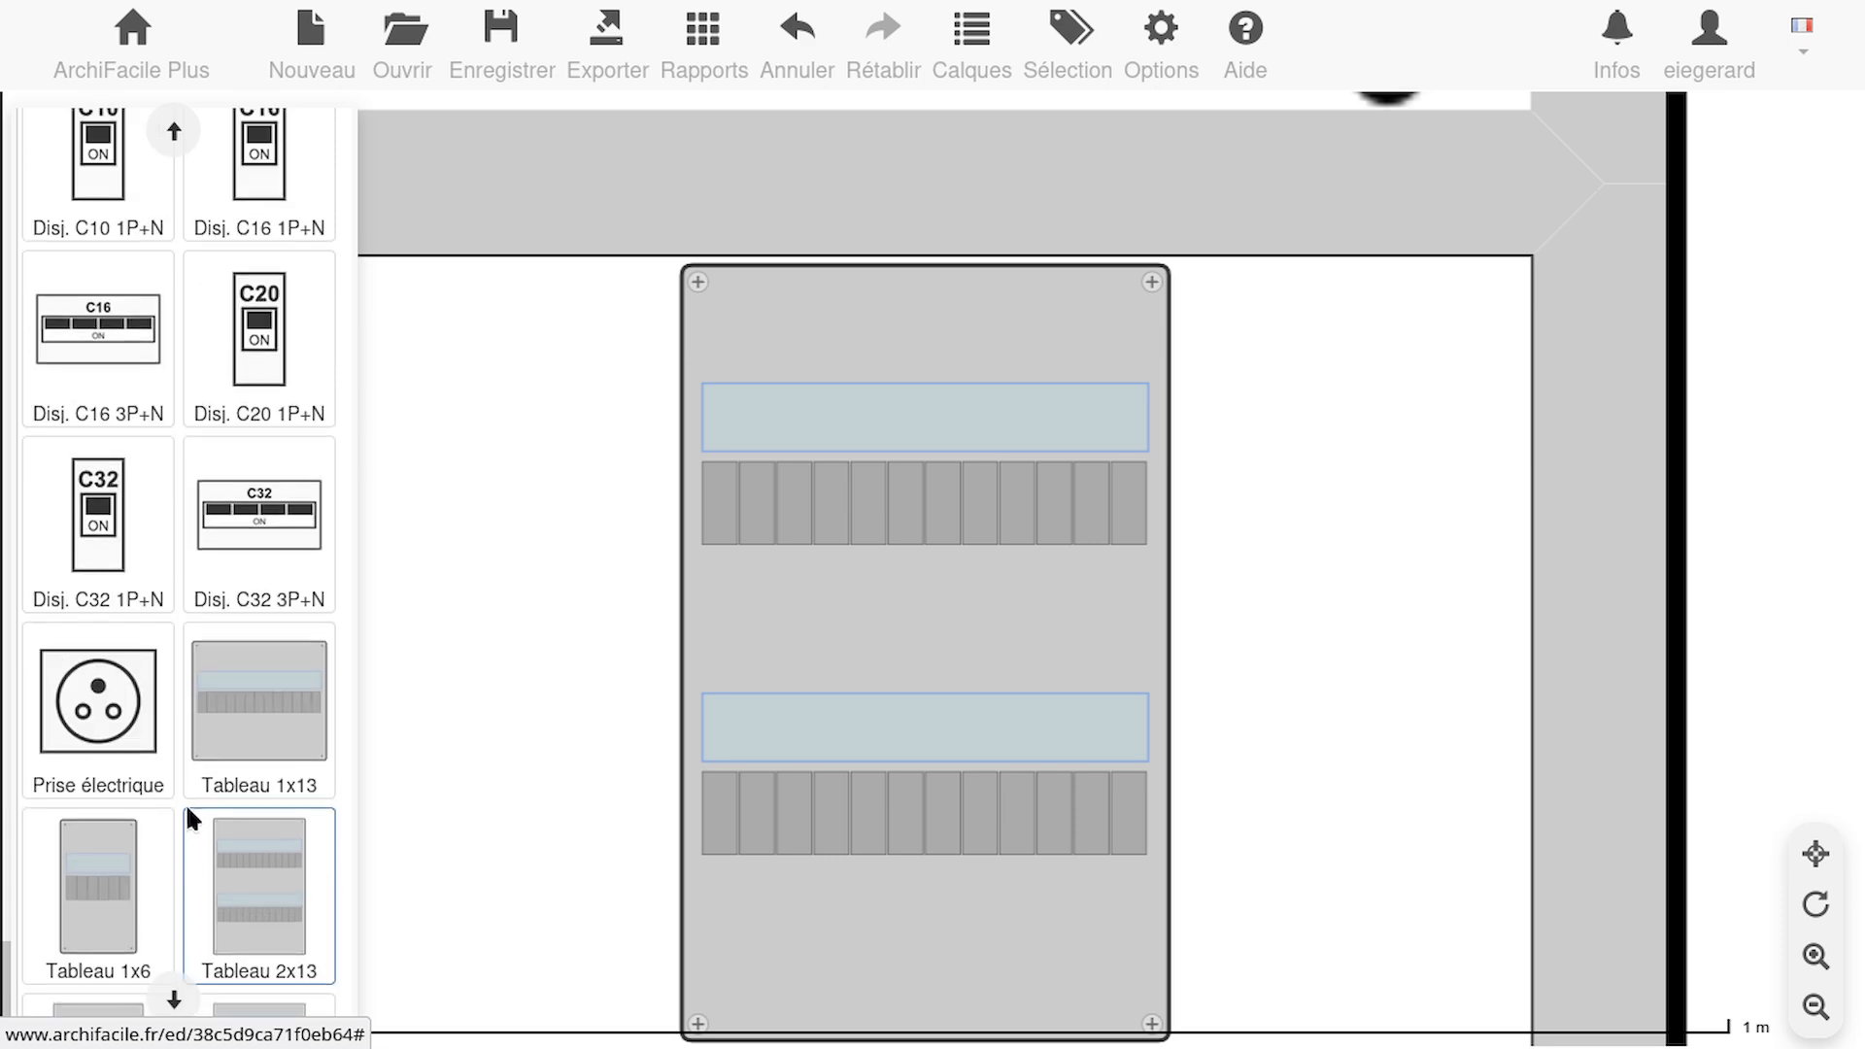
scroll(193, 404, "up", 2)
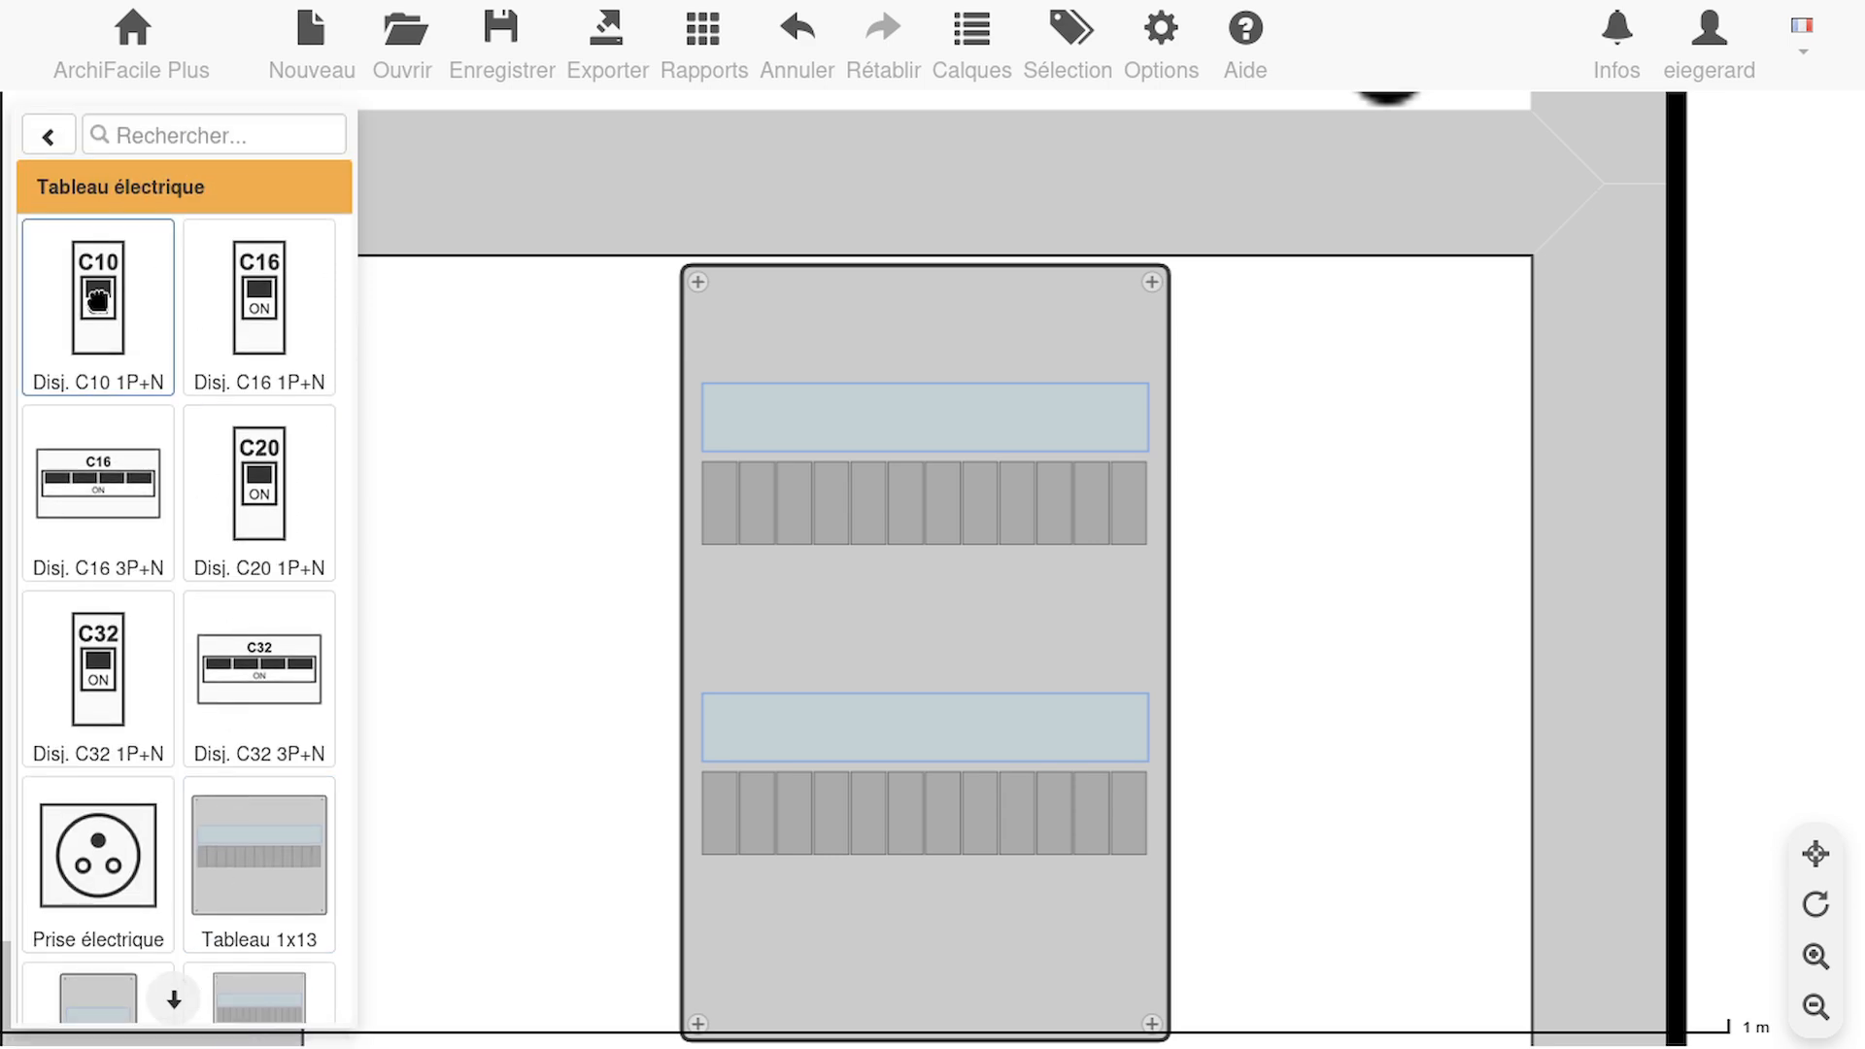
left_click_drag(58, 258, 724, 514)
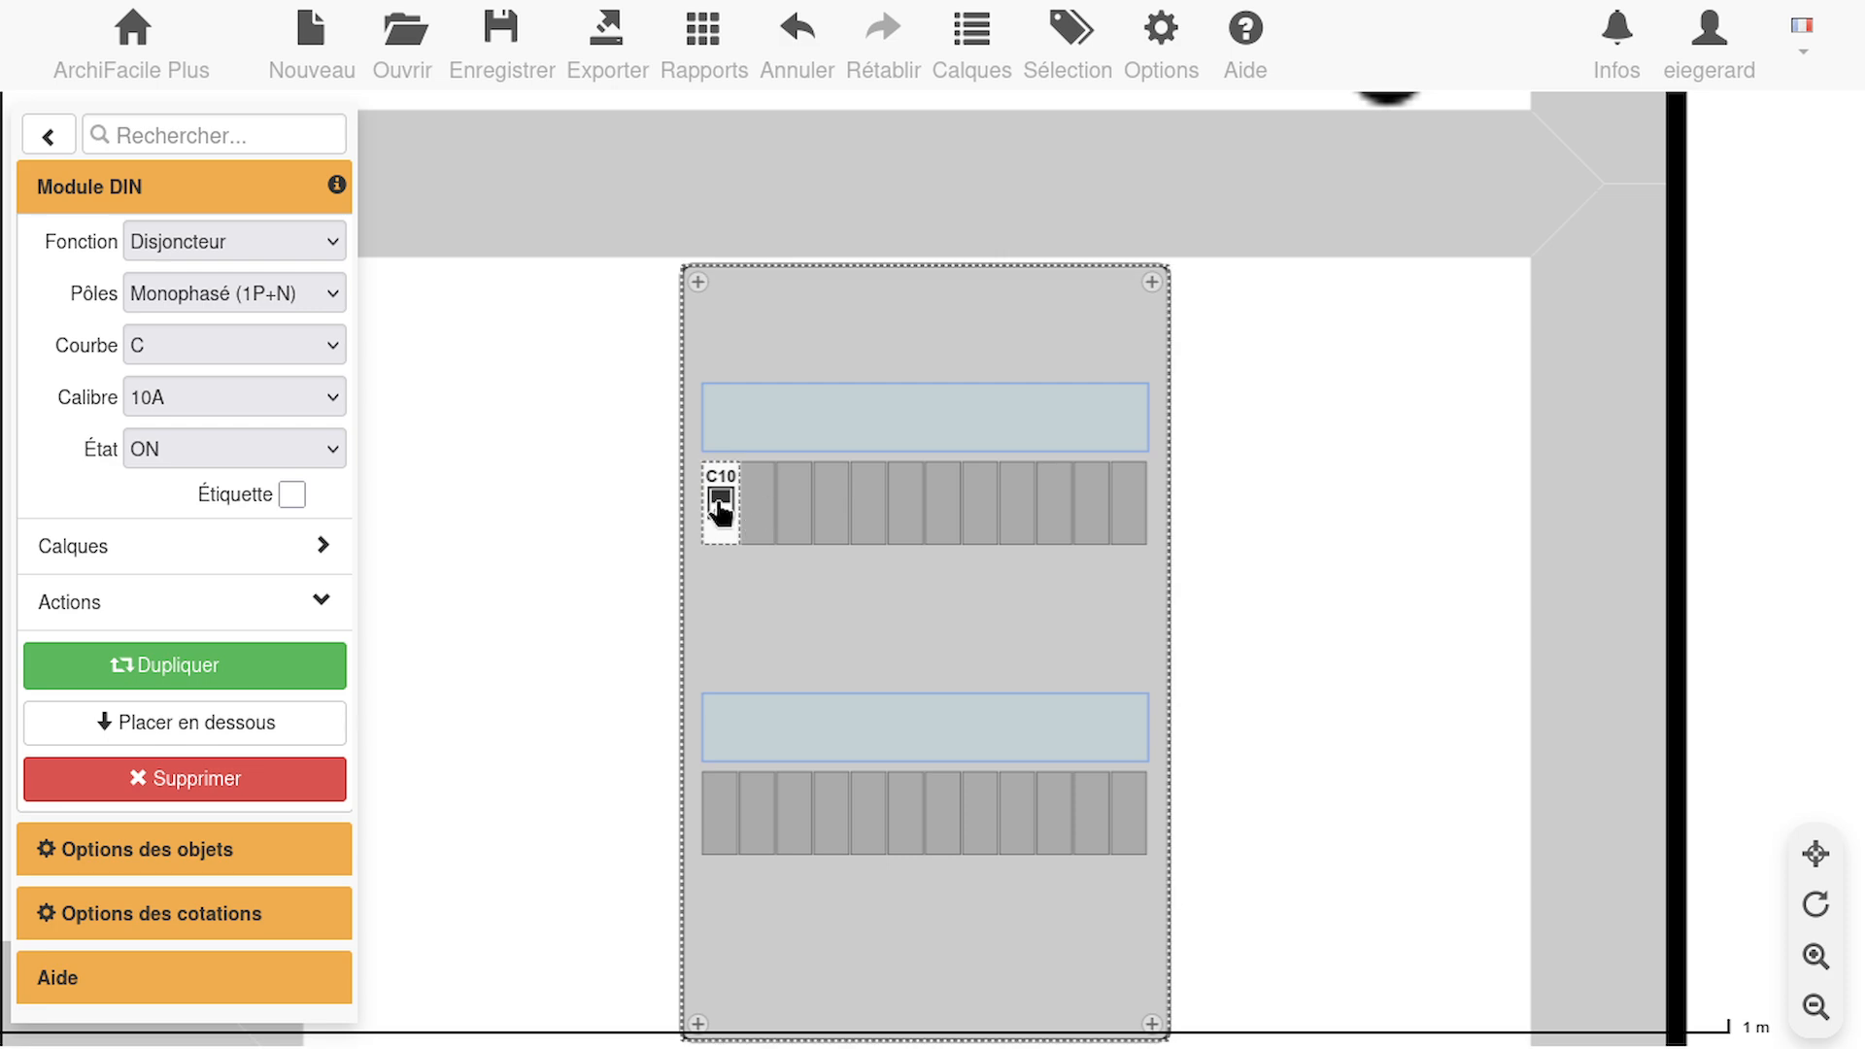
Change the placed module's function to Interrupteur différentiel and align it with the first two slots of the upper row
scroll(732, 529, "up", 1)
scroll(729, 526, "up", 1)
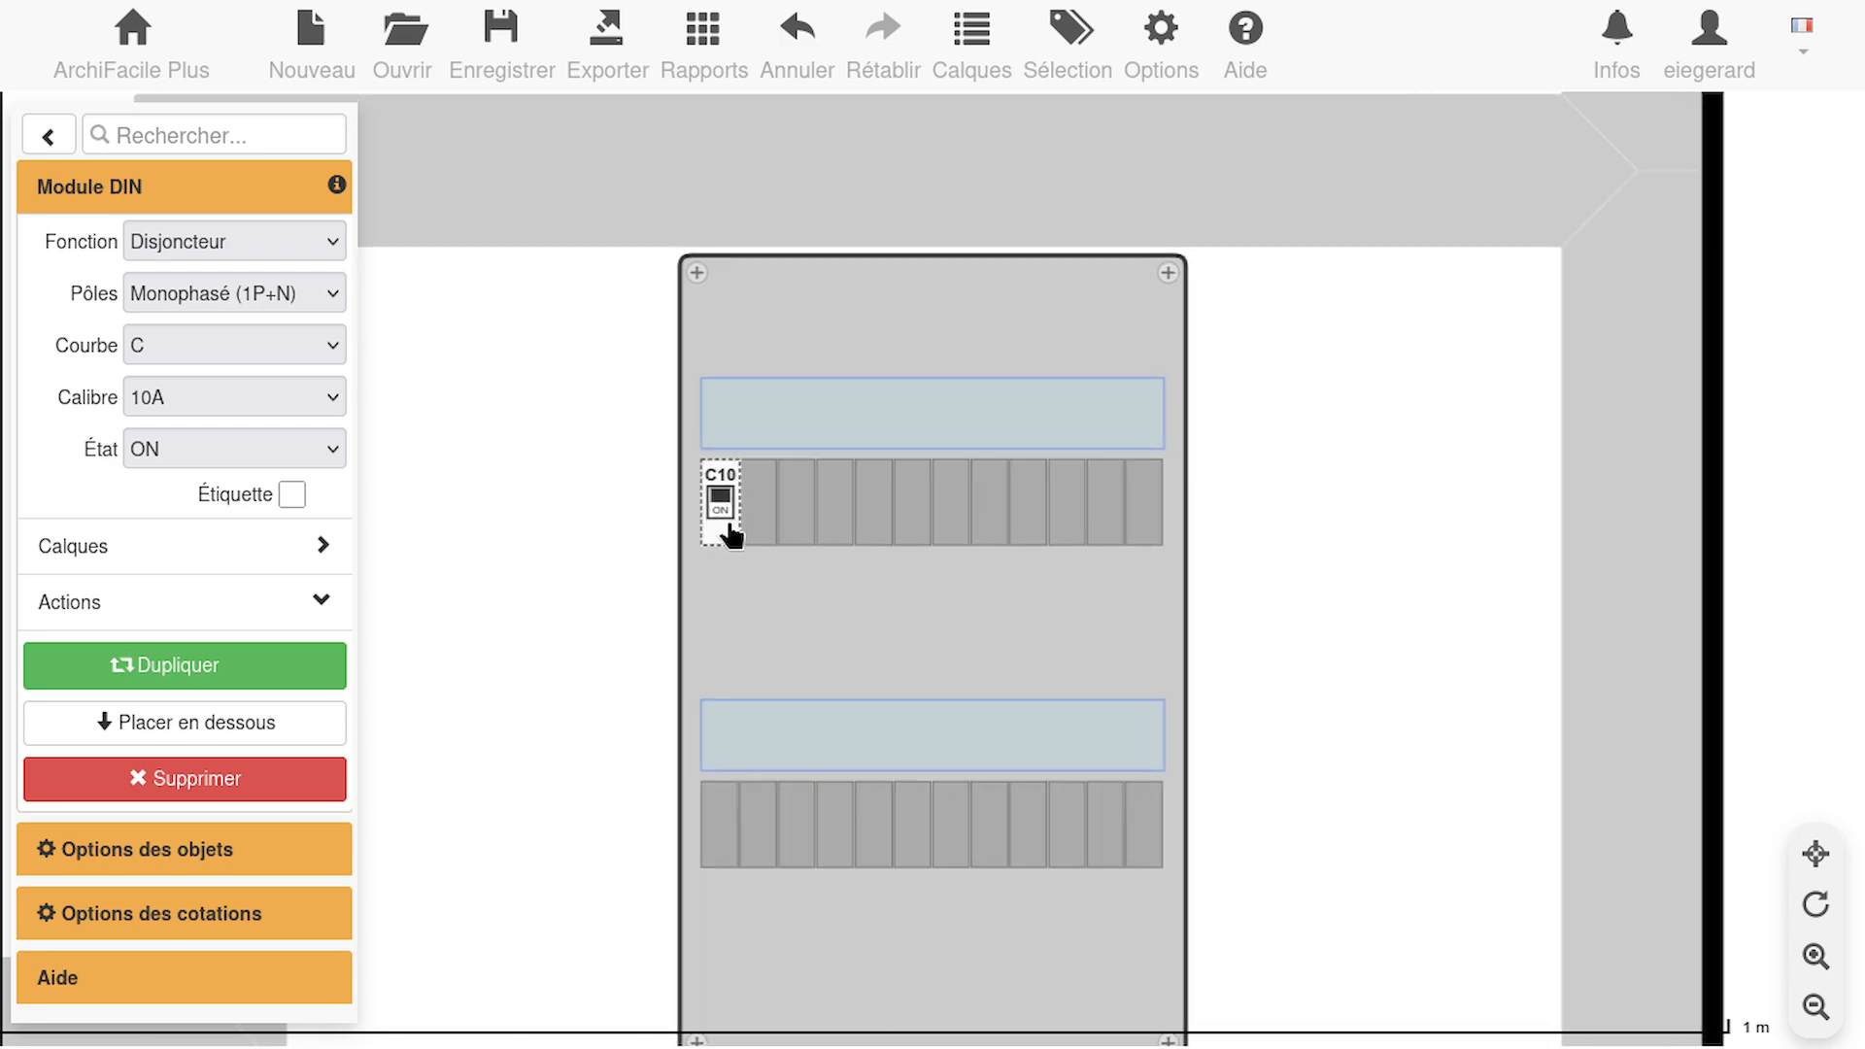
left_click(1815, 956)
left_click(1816, 956)
left_click(1815, 956)
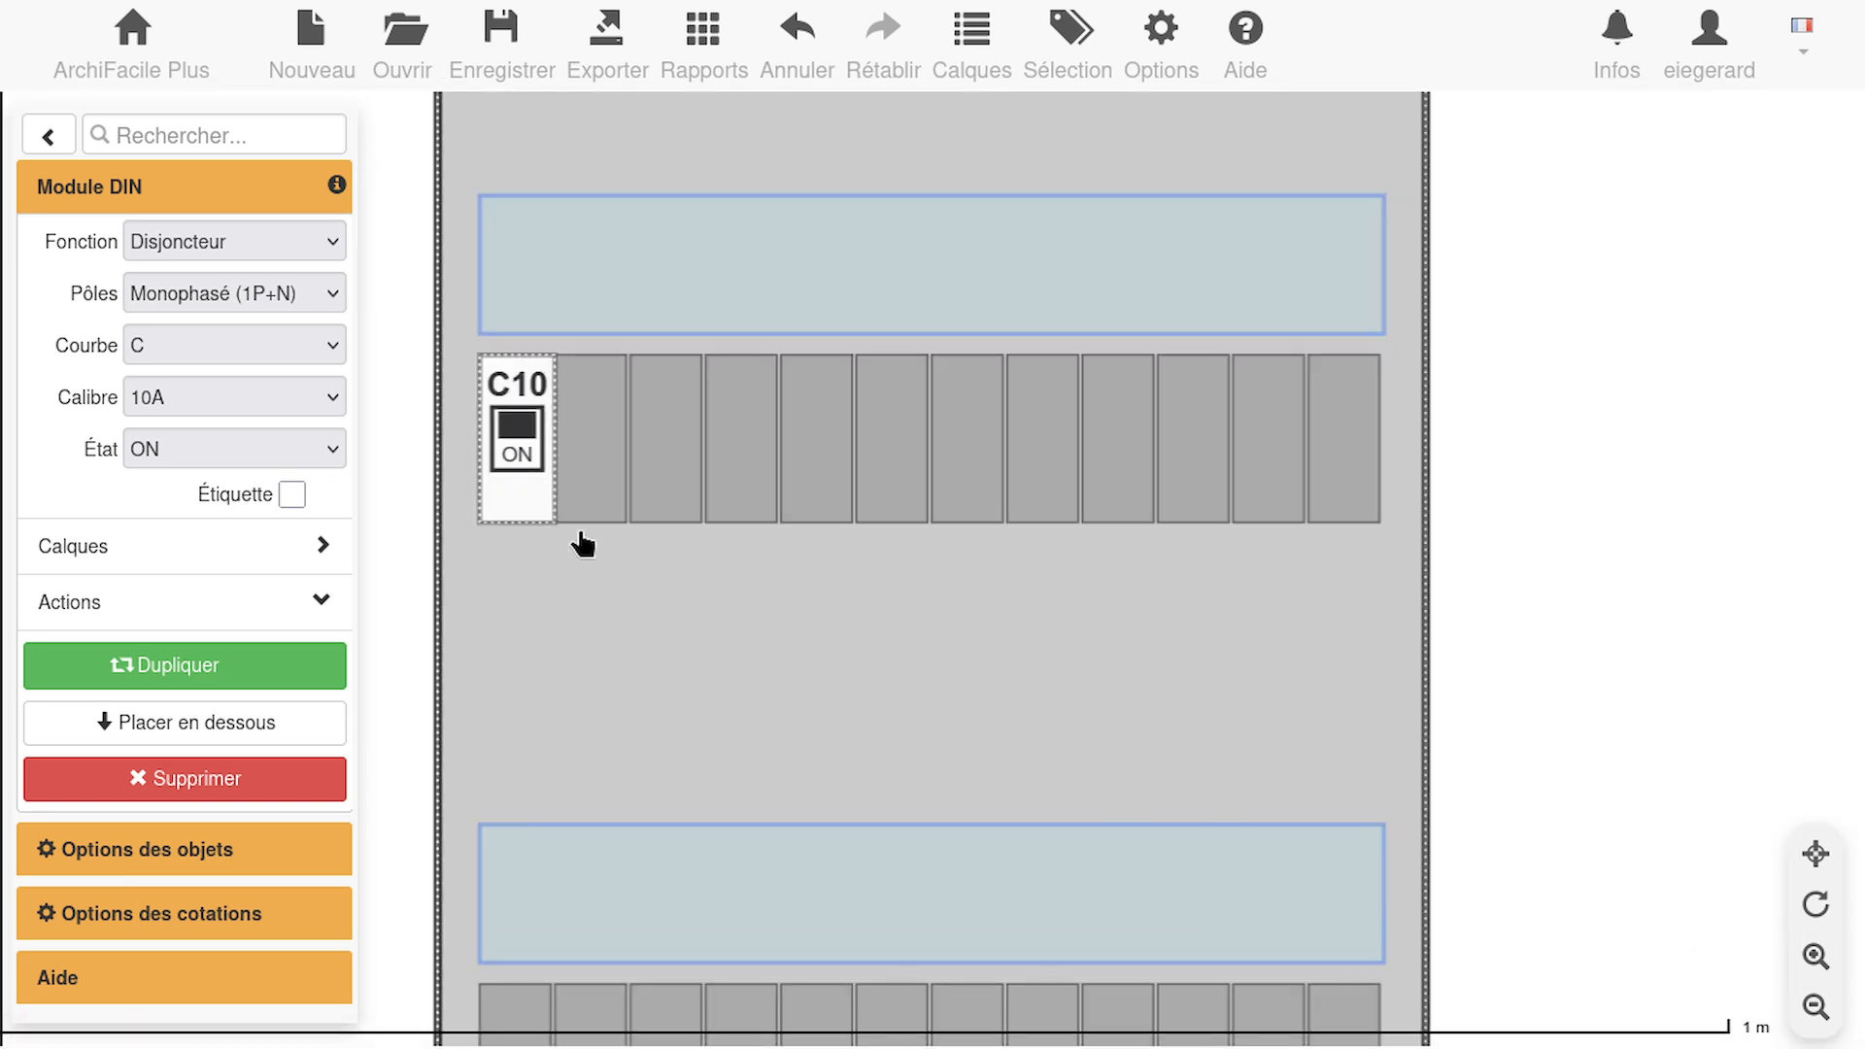
left_click(330, 243)
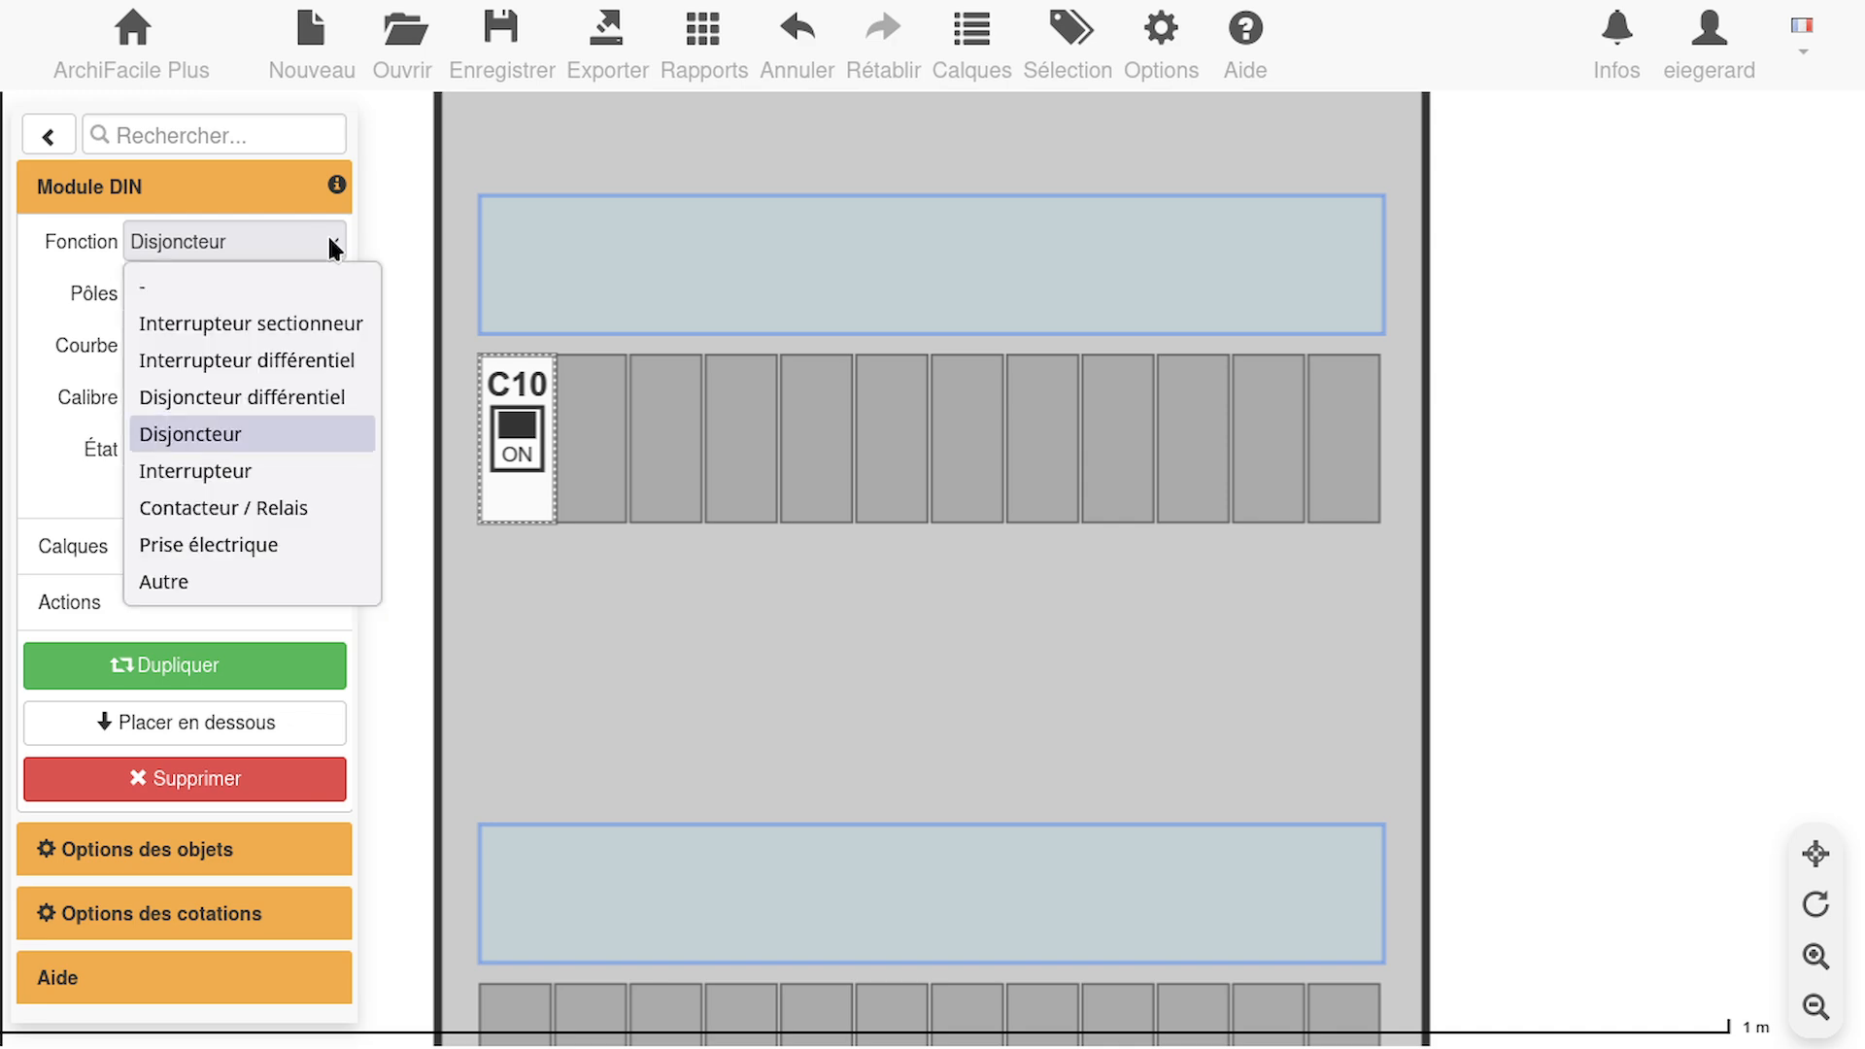
left_click(355, 360)
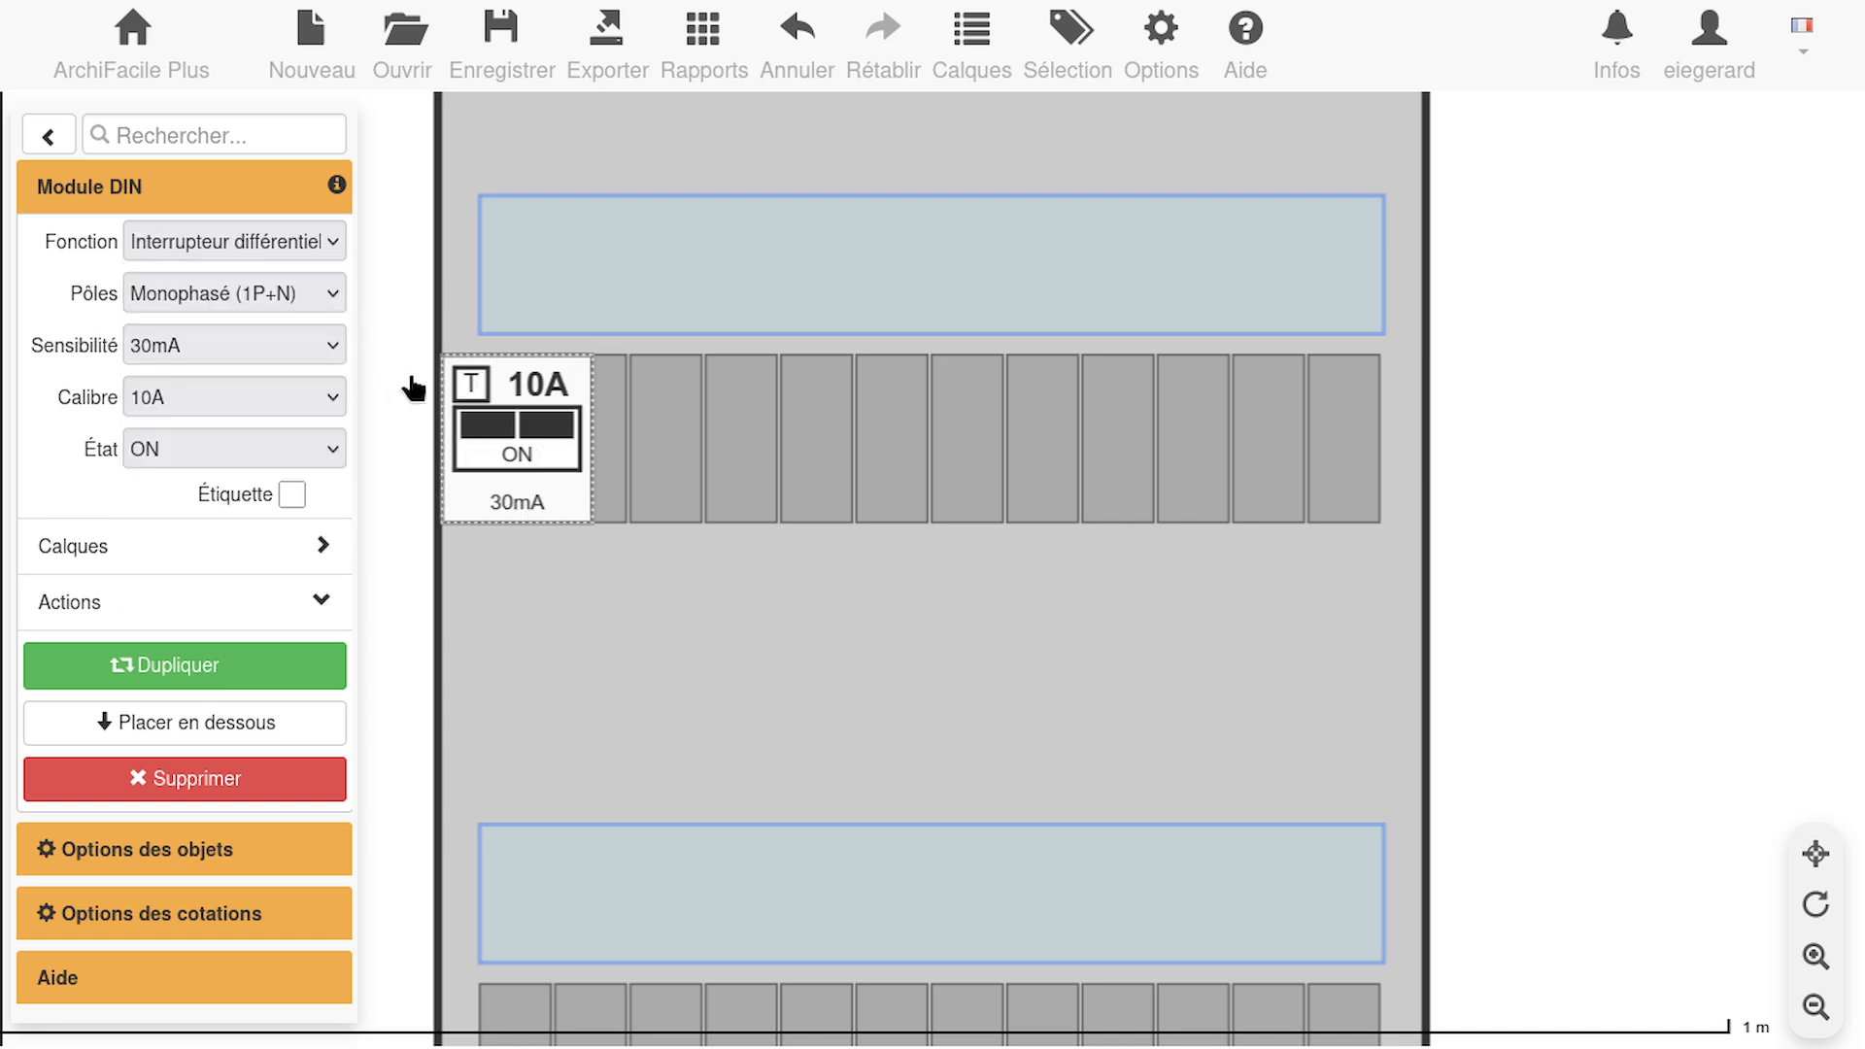
left_click_drag(556, 444, 588, 444)
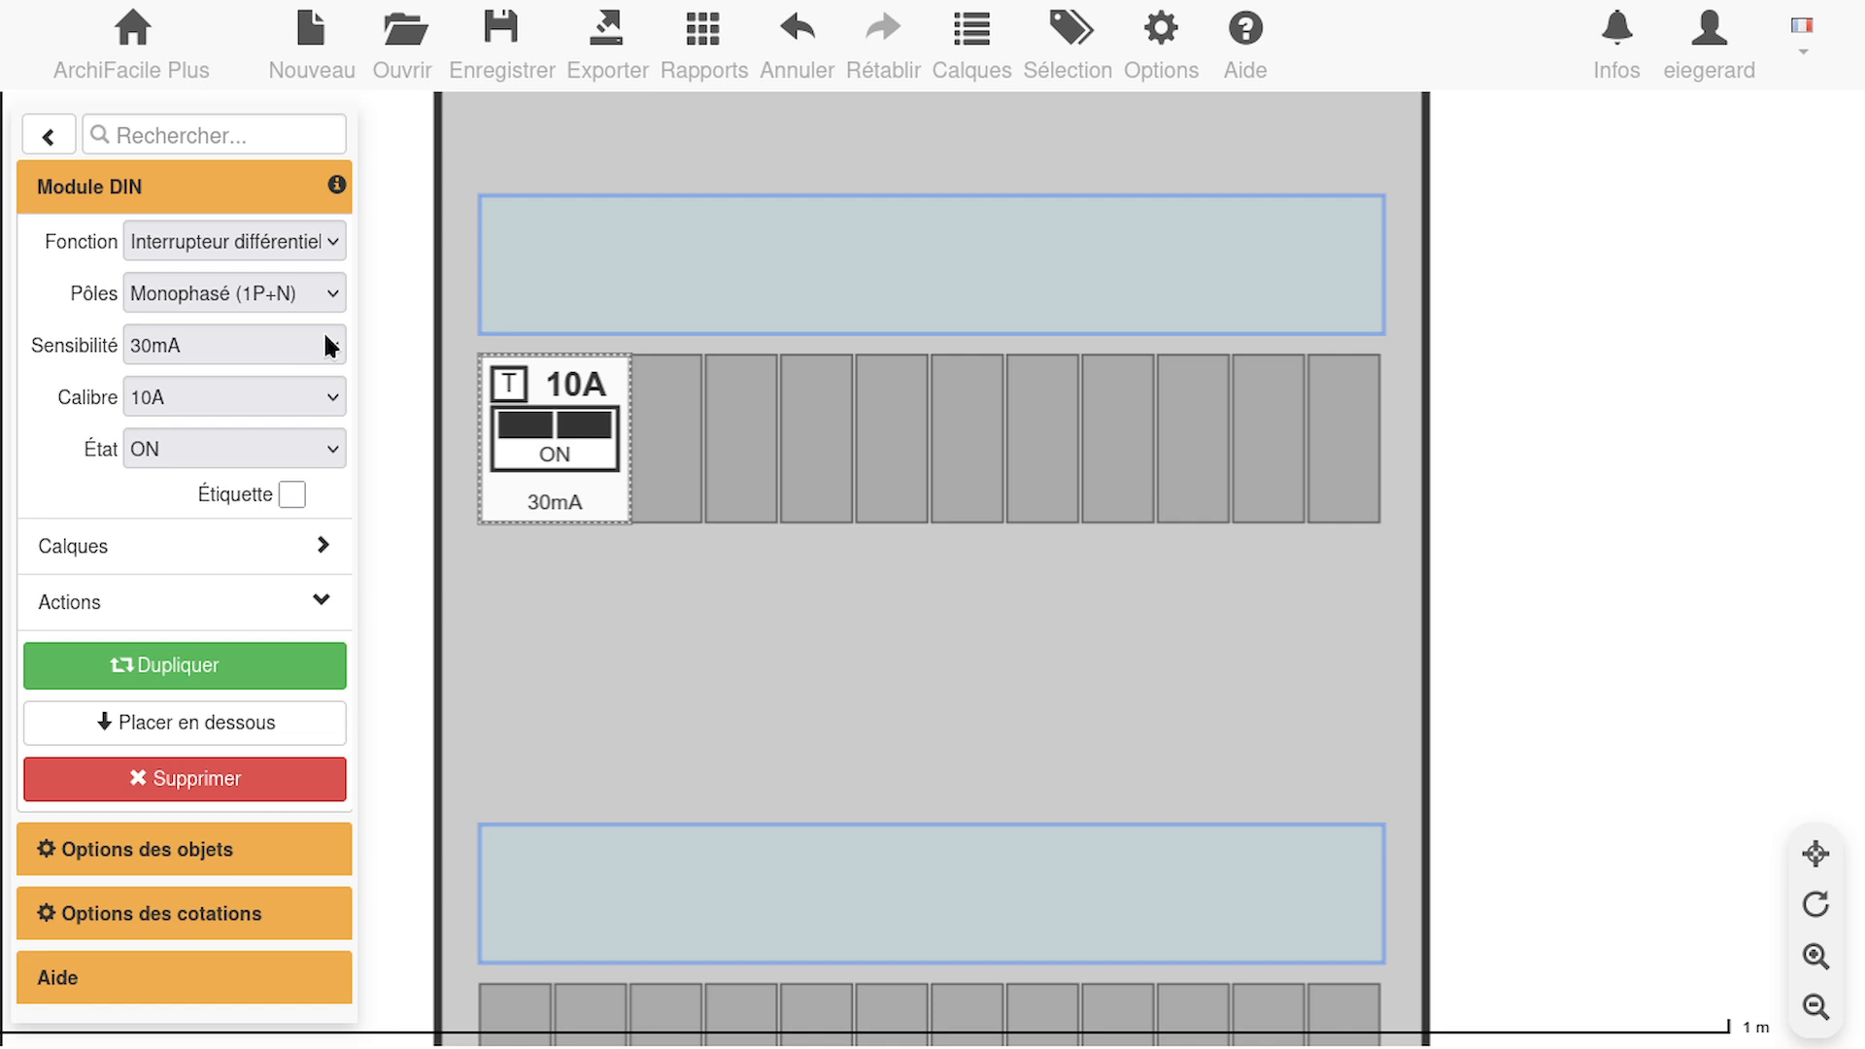
Set the residual current switch's rating to 63A, keeping that value after checking the other ratings
left_click(333, 403)
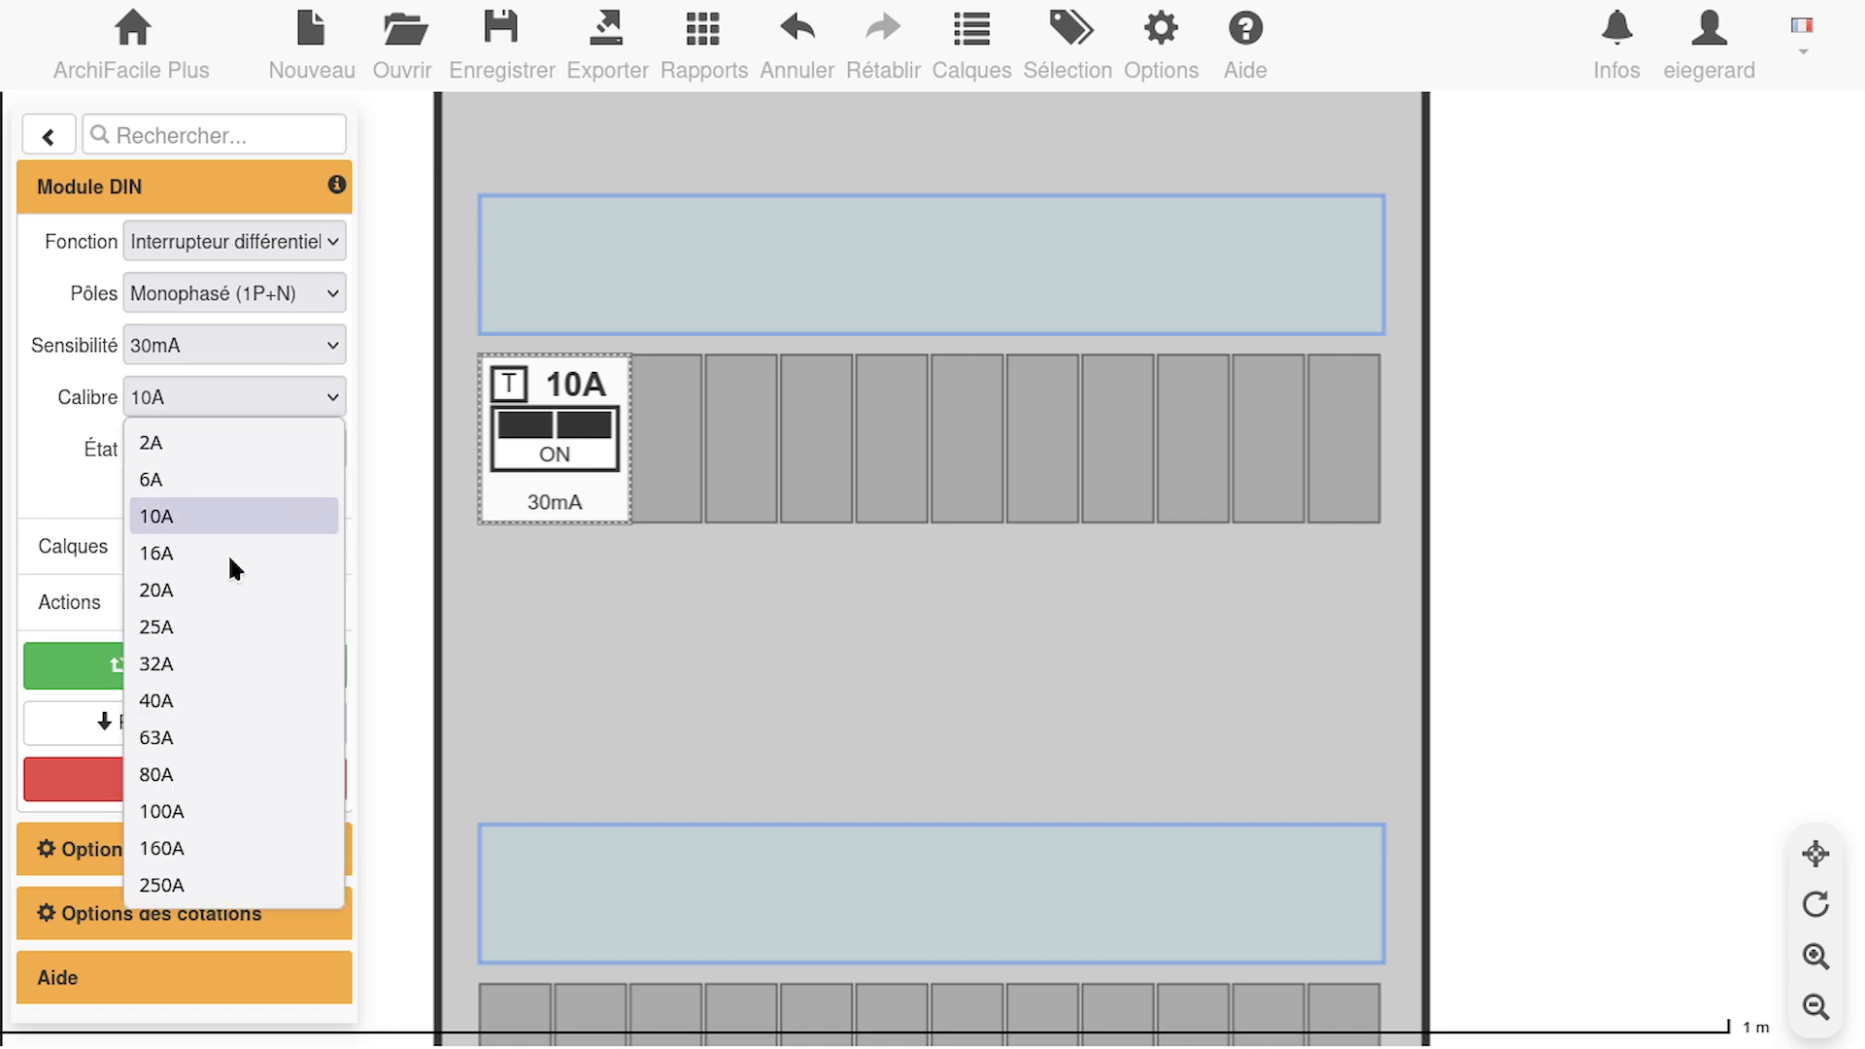
left_click(204, 737)
left_click(324, 393)
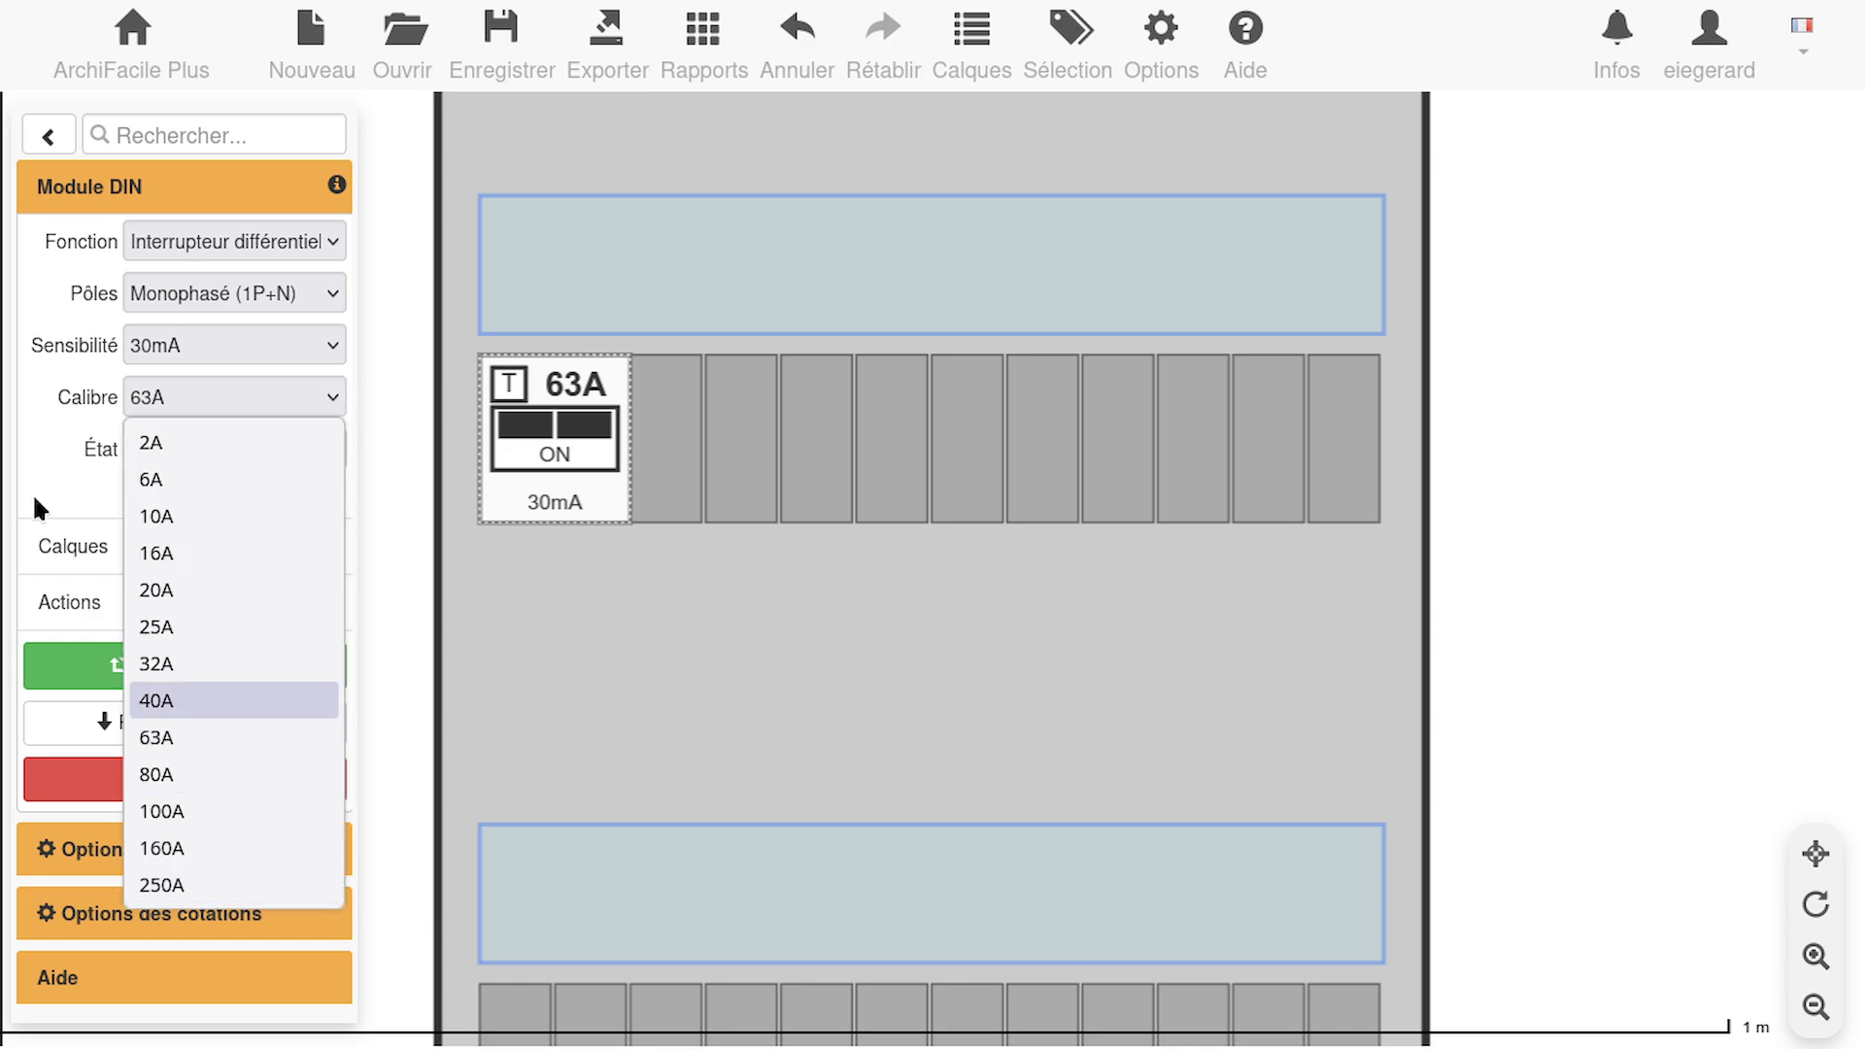
left_click(46, 466)
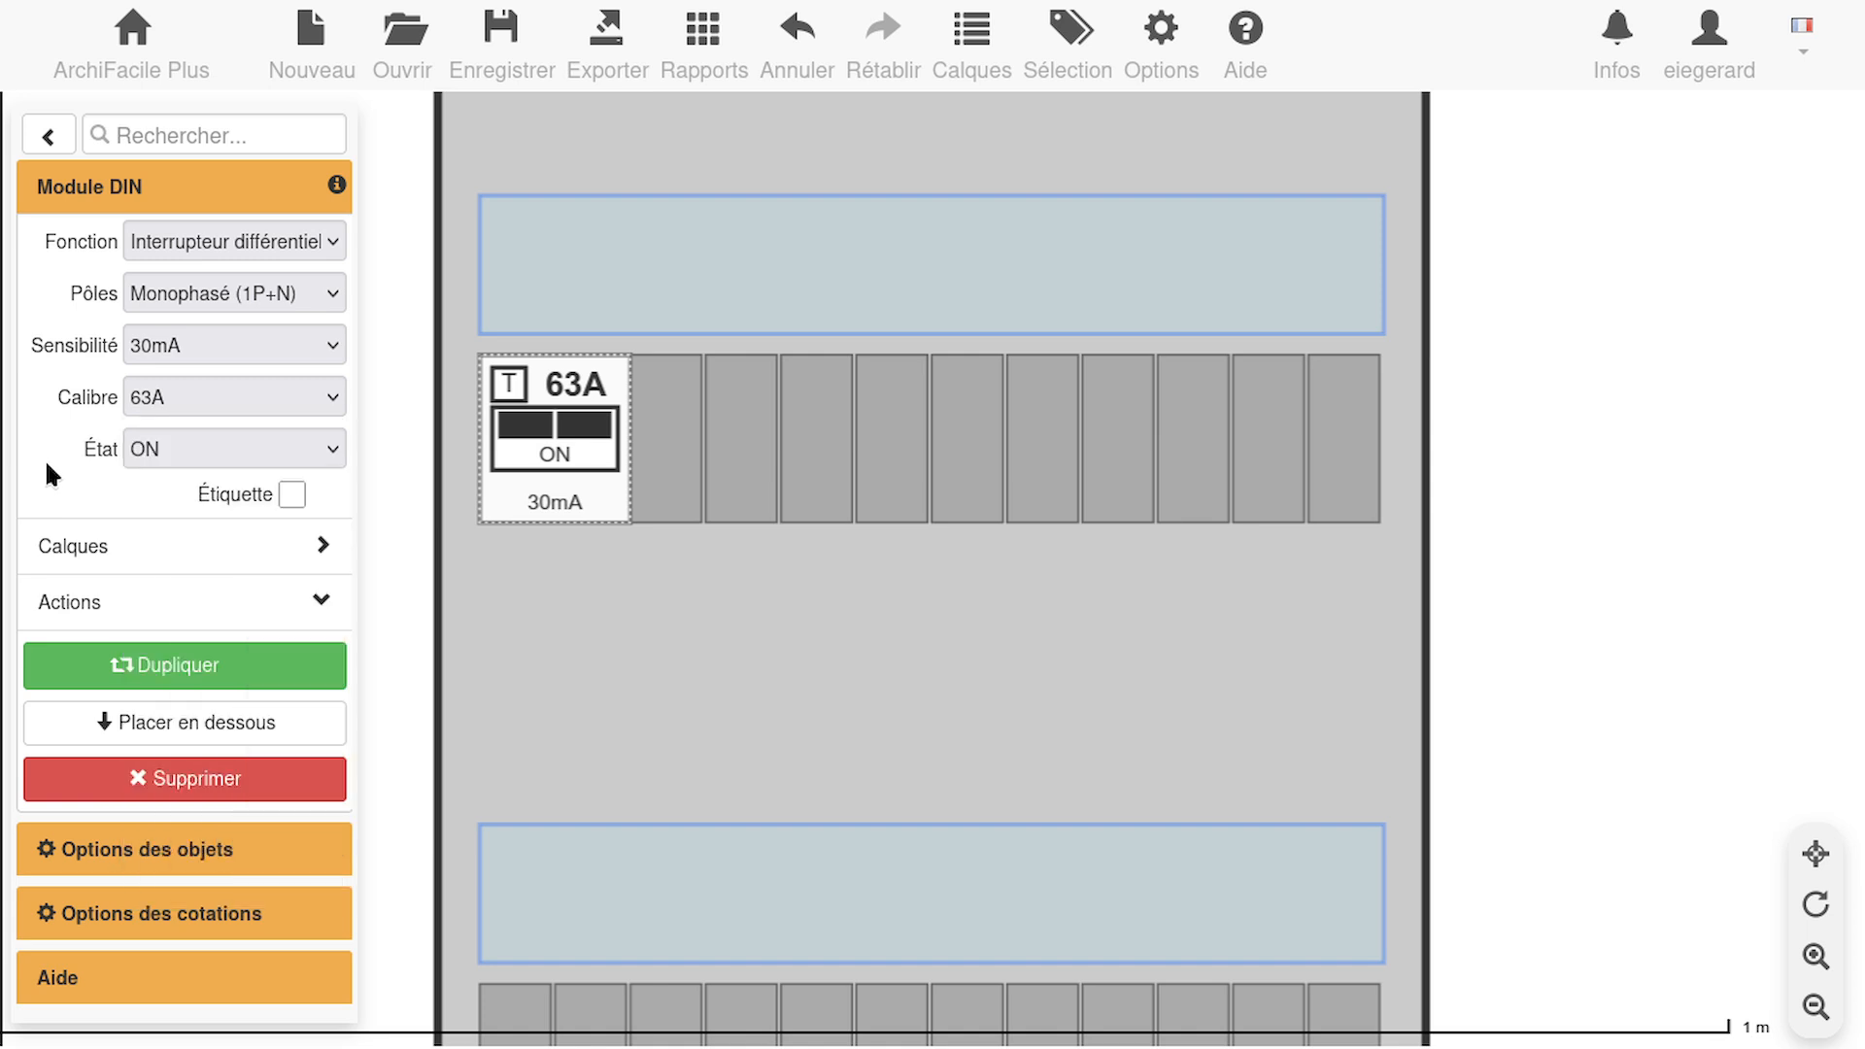
Set the residual current switch's state to OFF and enable its label
left_click(325, 449)
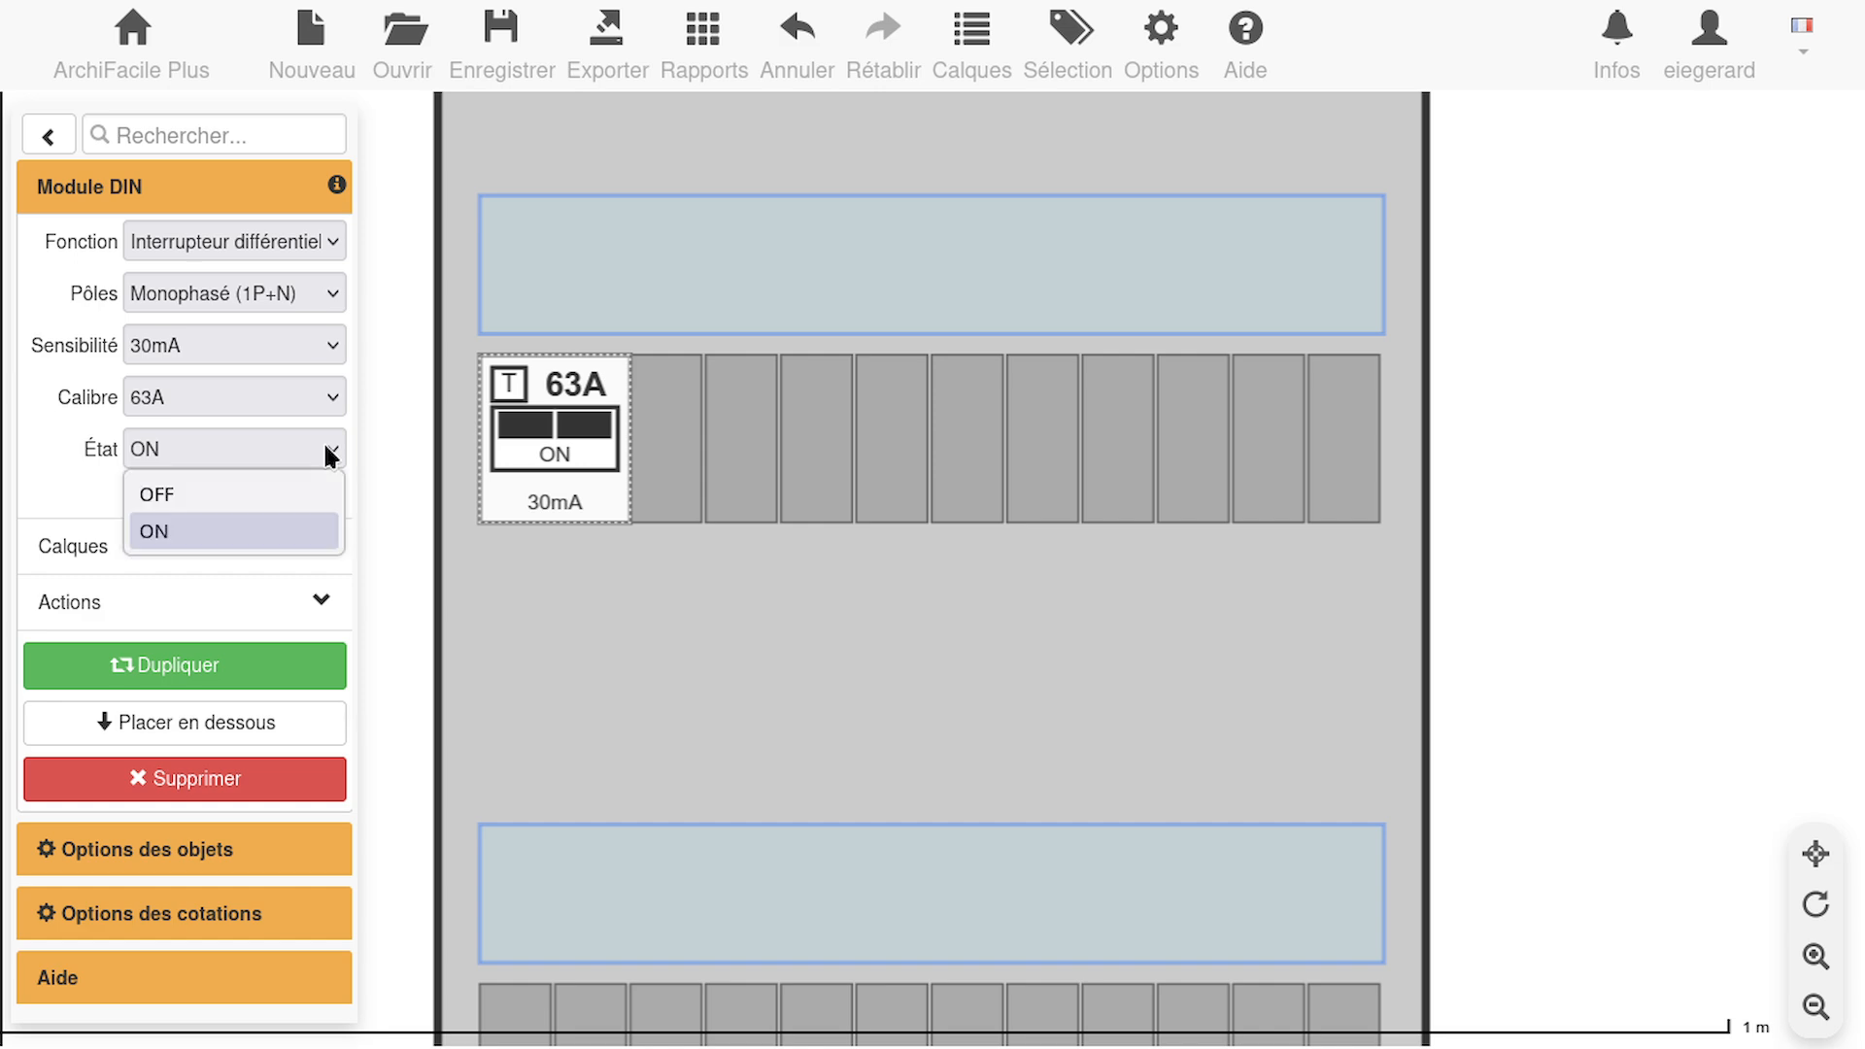
left_click(283, 482)
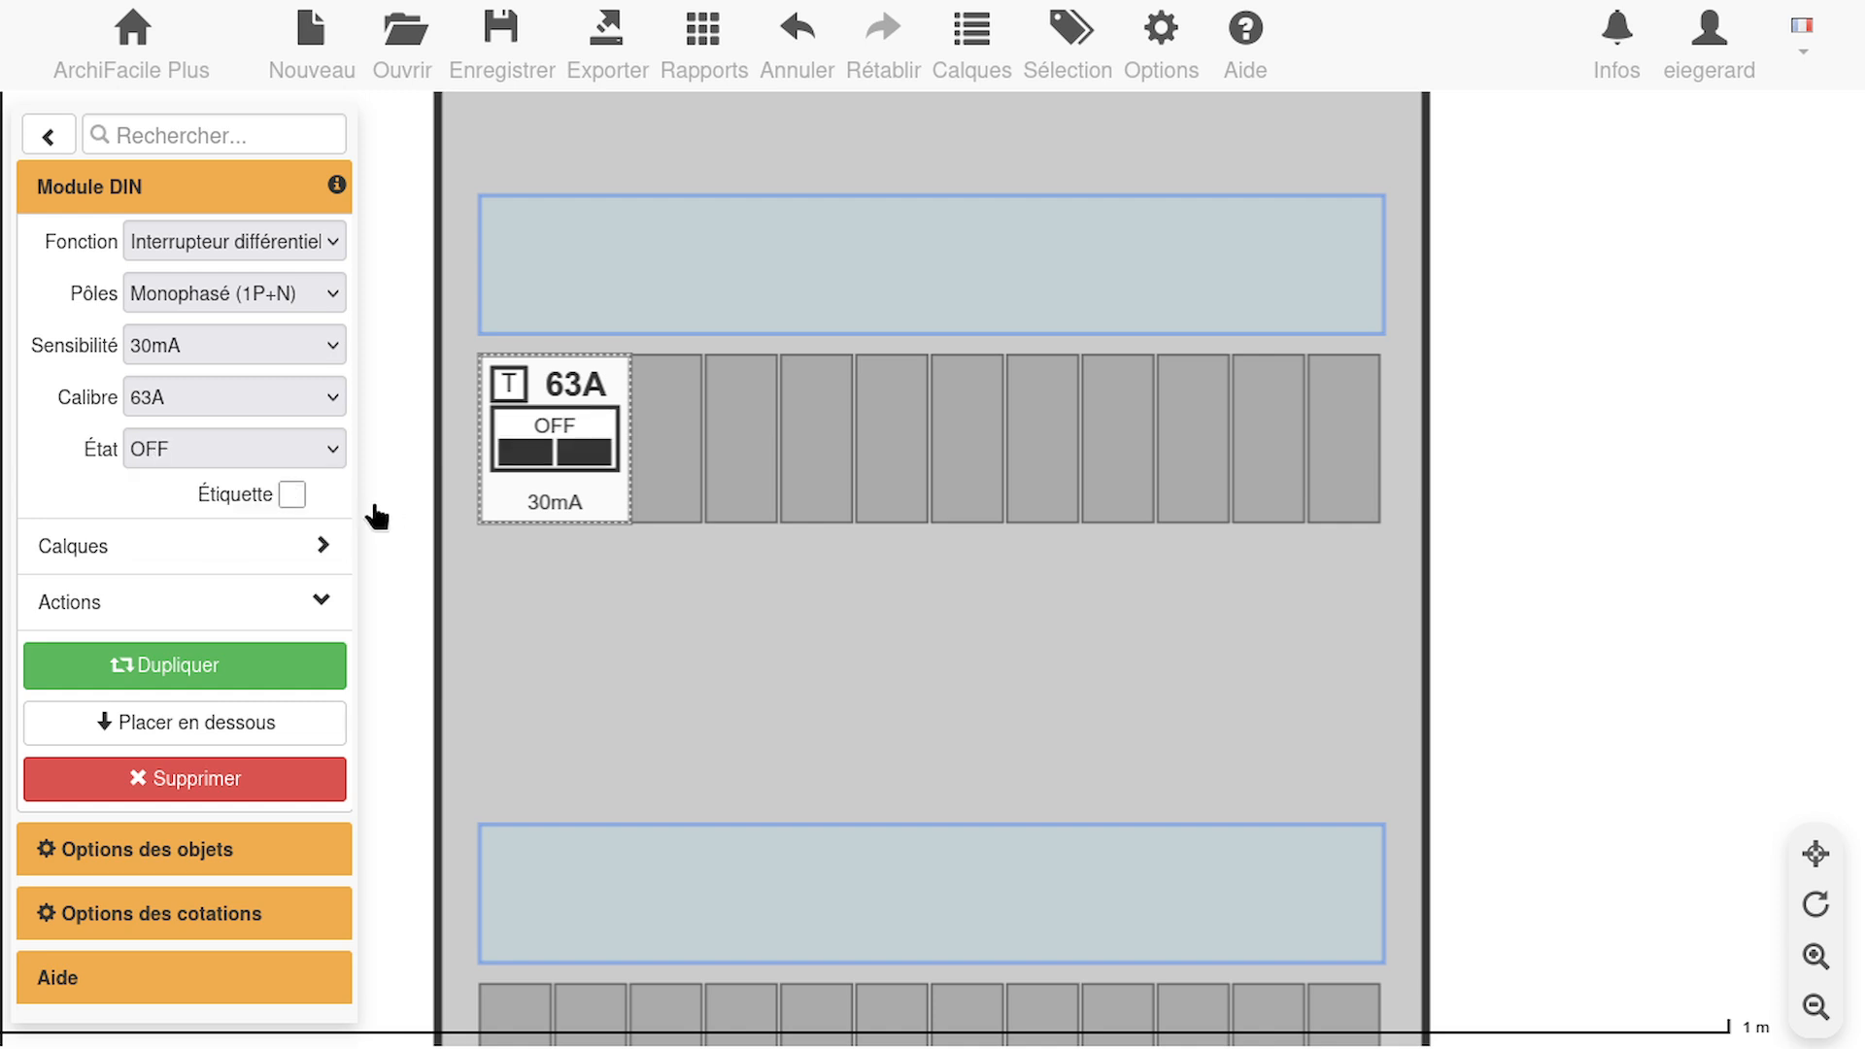
left_click(291, 493)
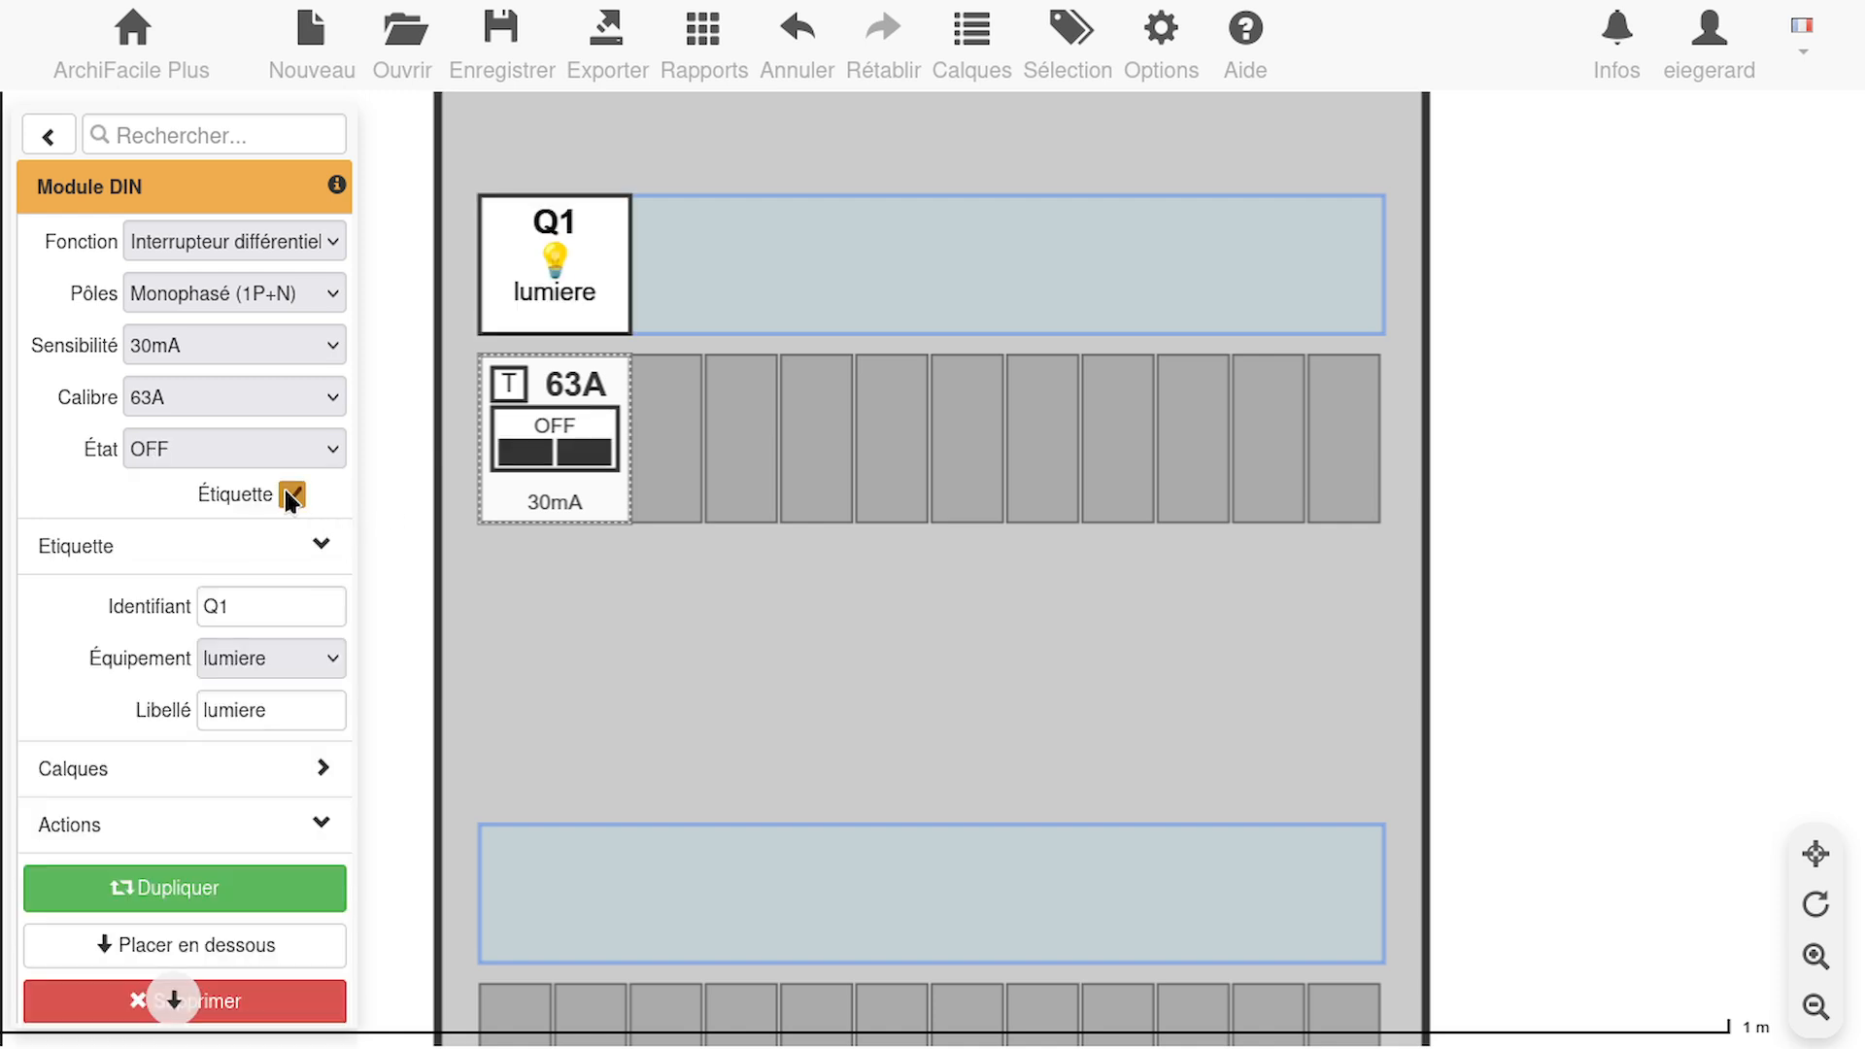
Set the switch label's equipment to prise and its caption to Differentiel
left_click(320, 658)
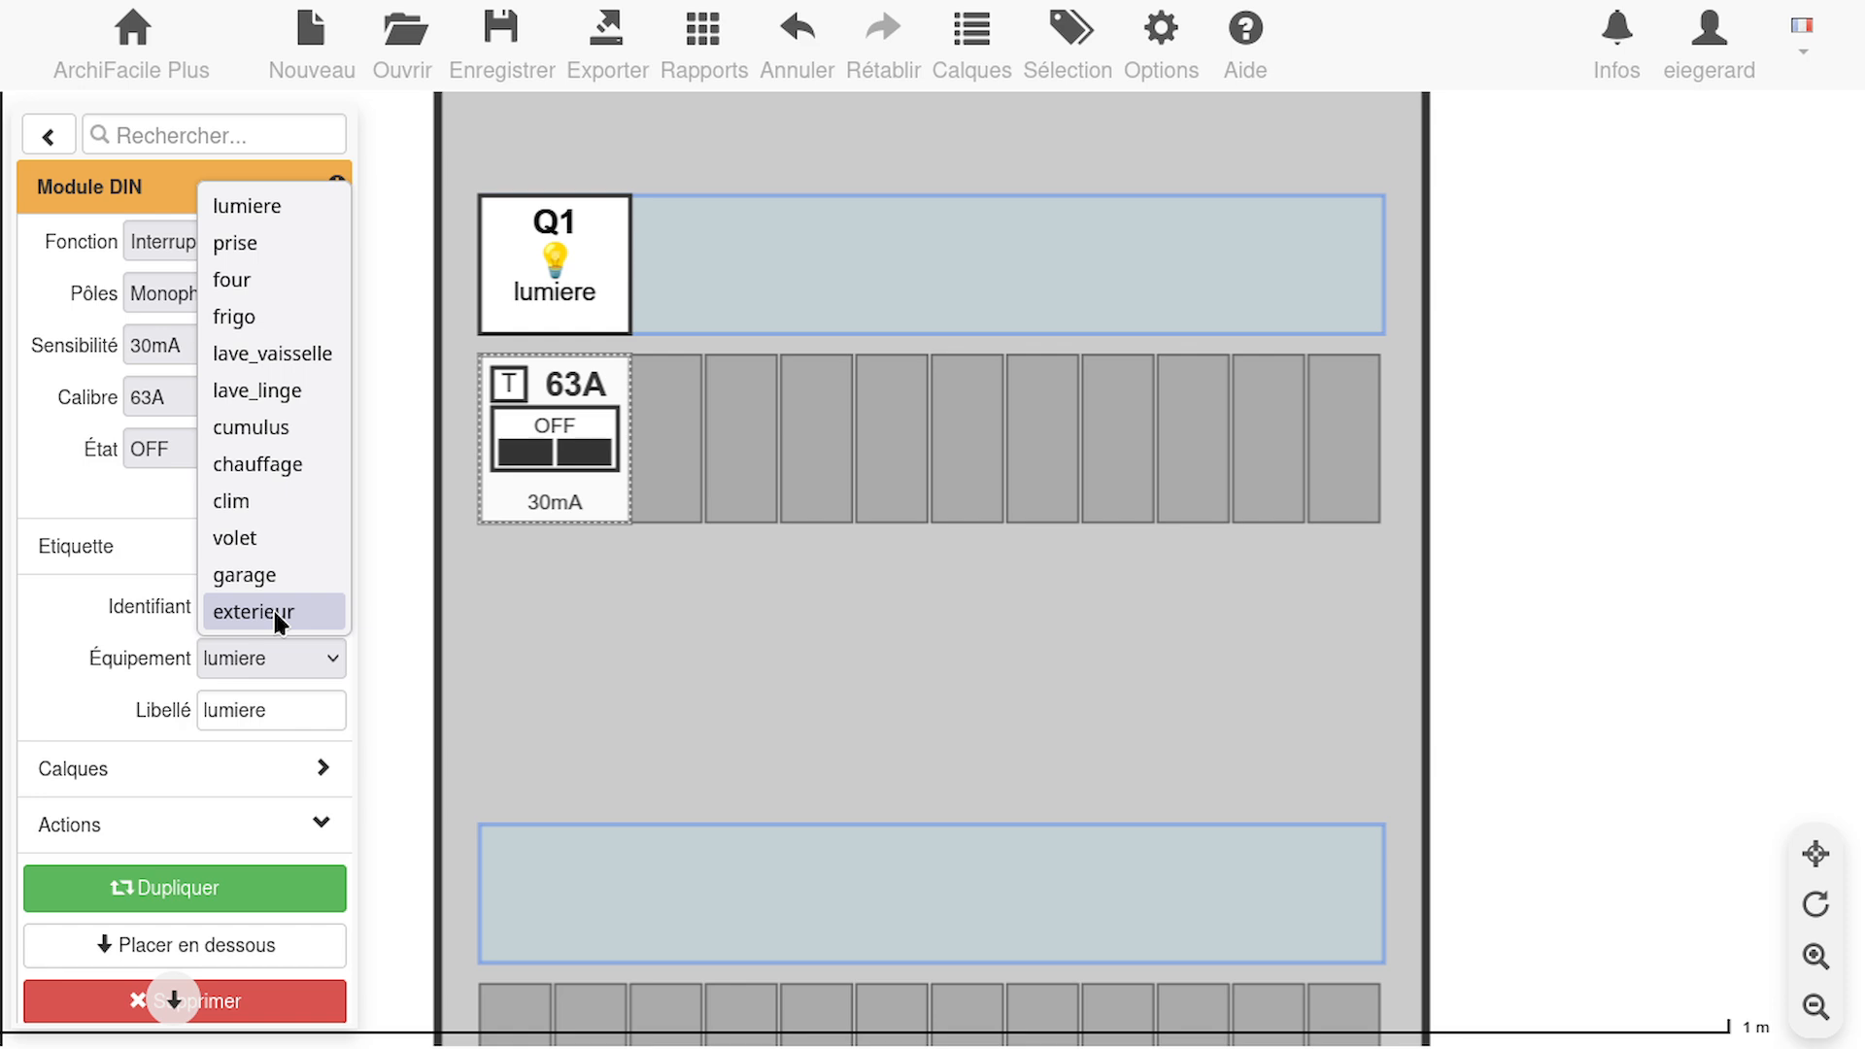
left_click(284, 573)
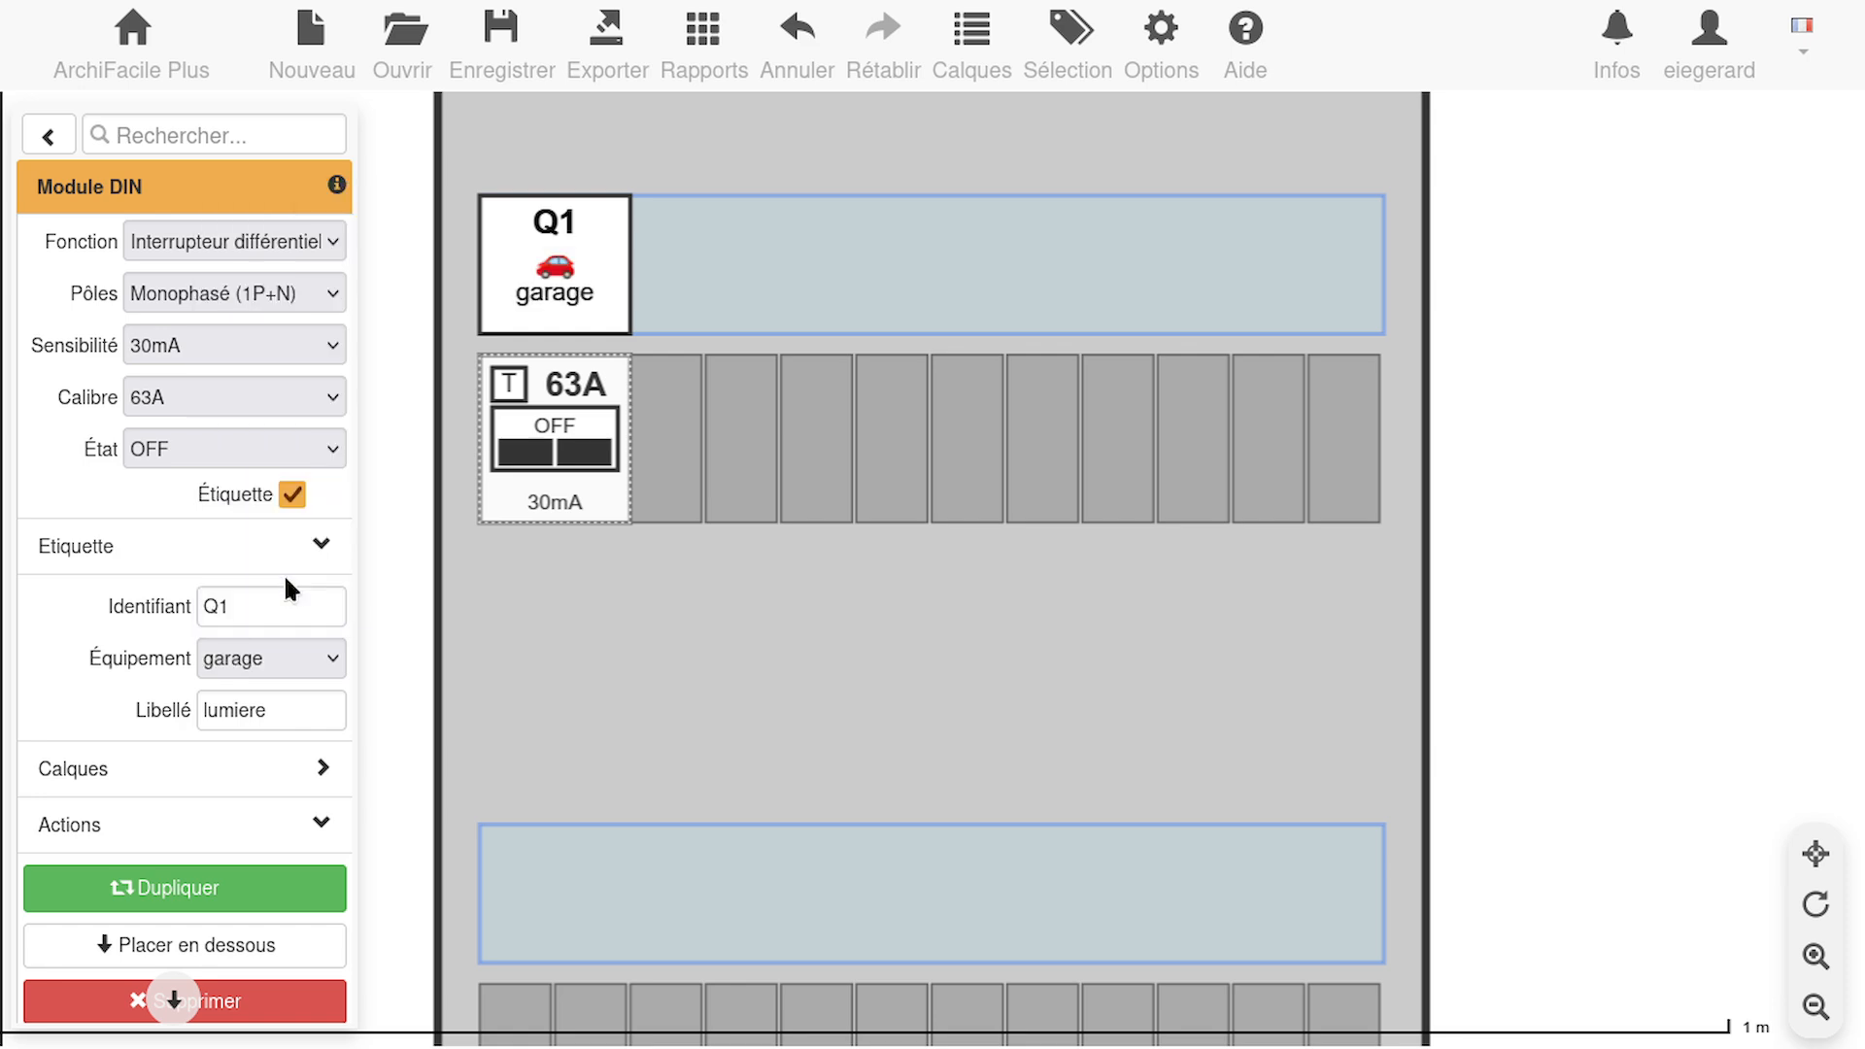
left_click(337, 653)
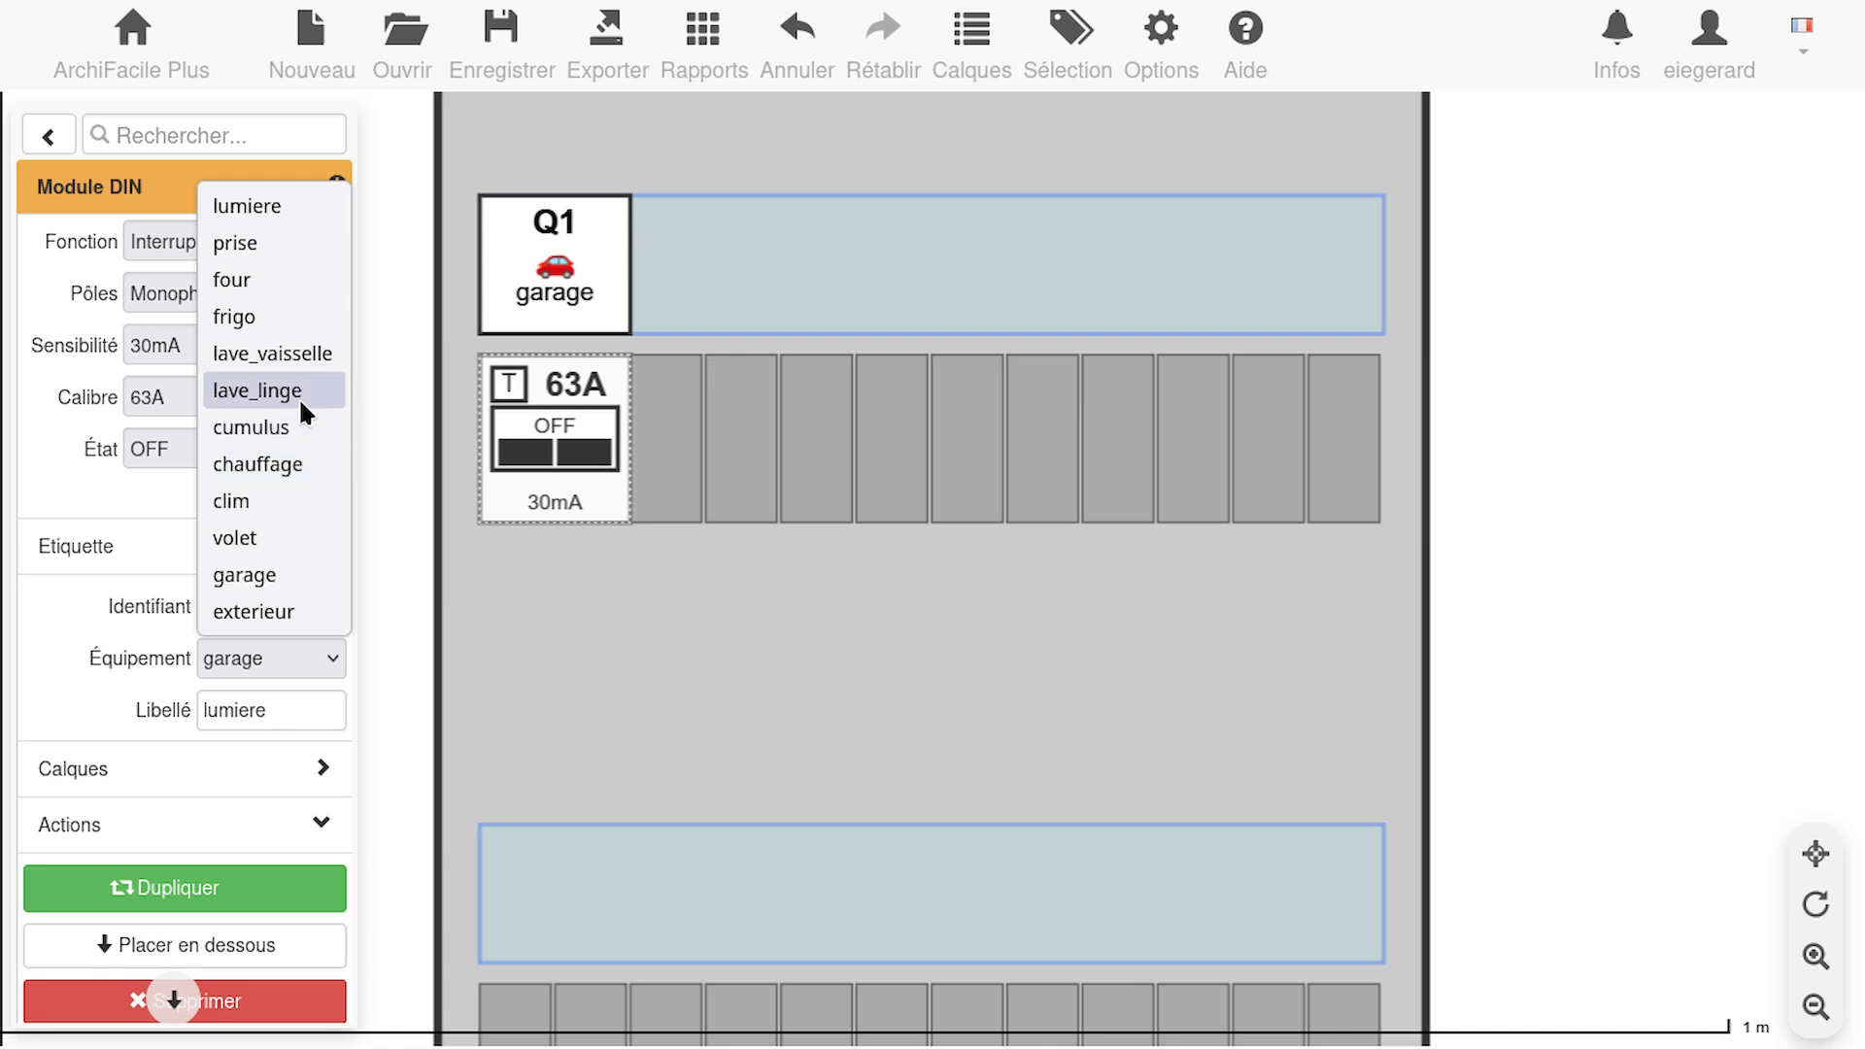
left_click(290, 243)
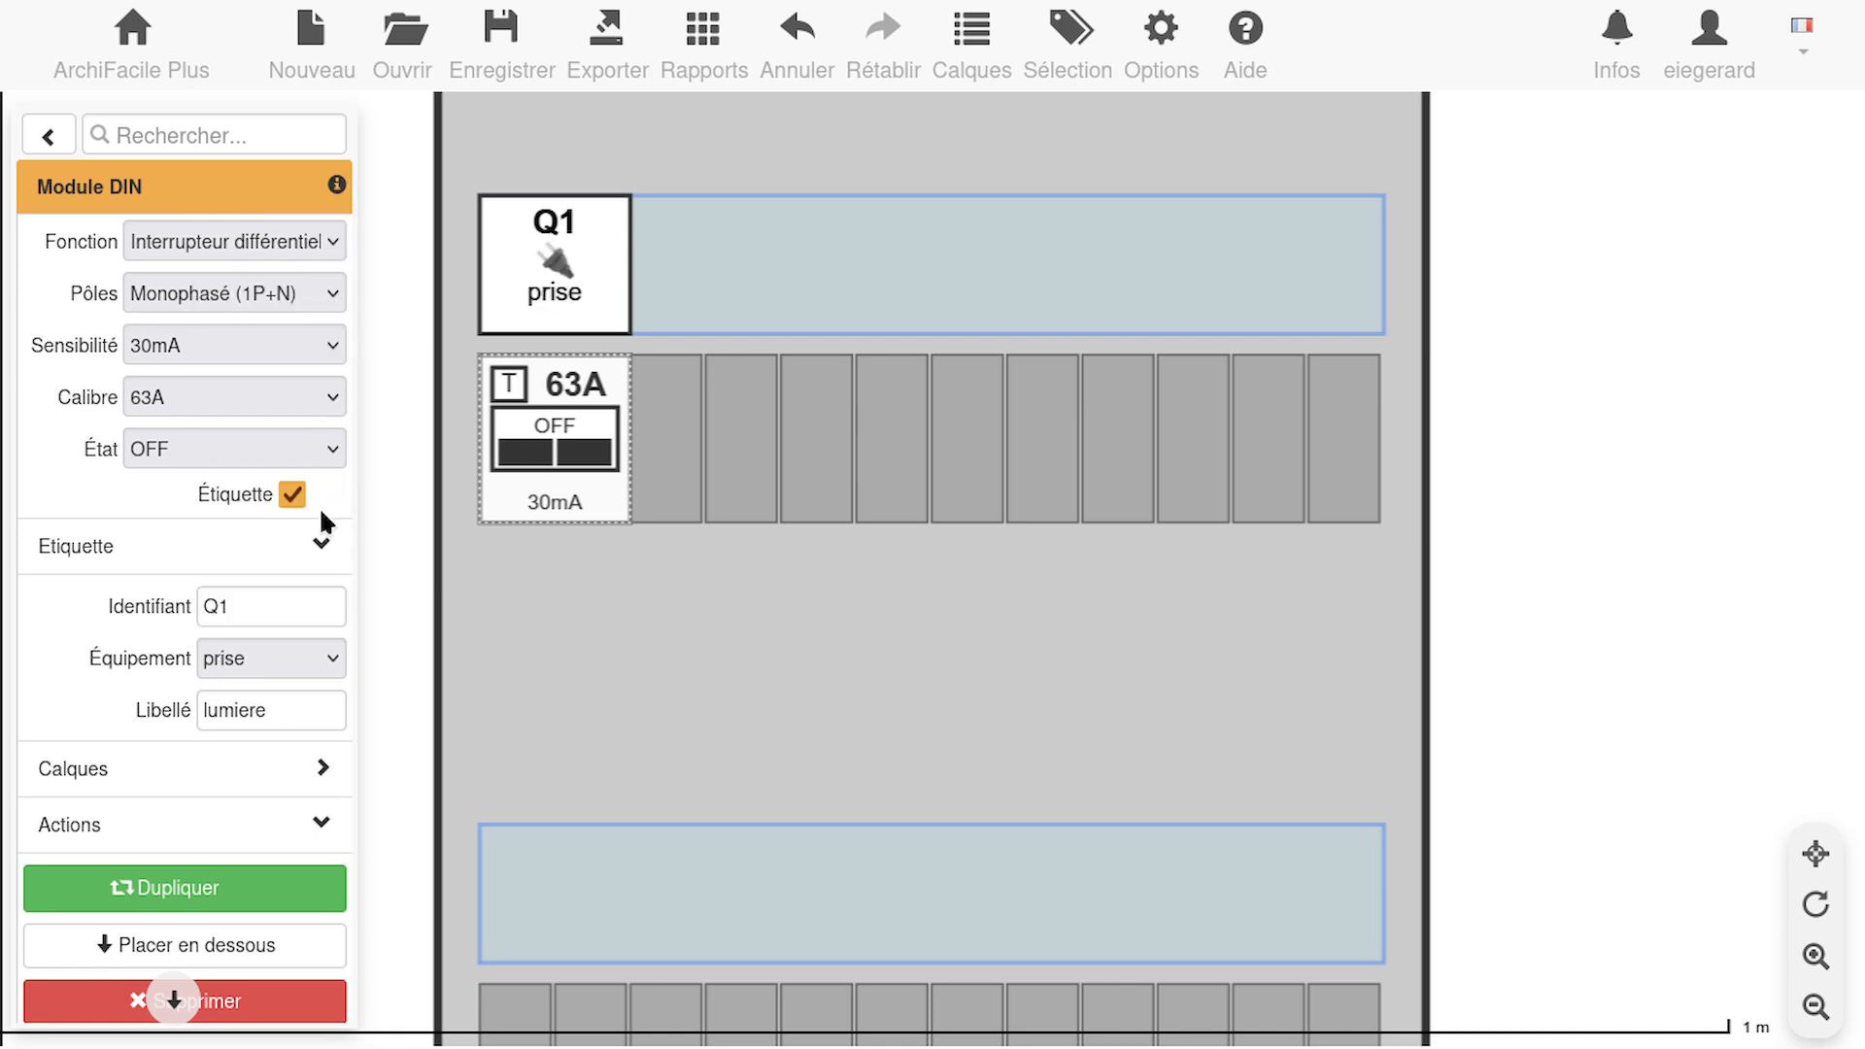
left_click(316, 712)
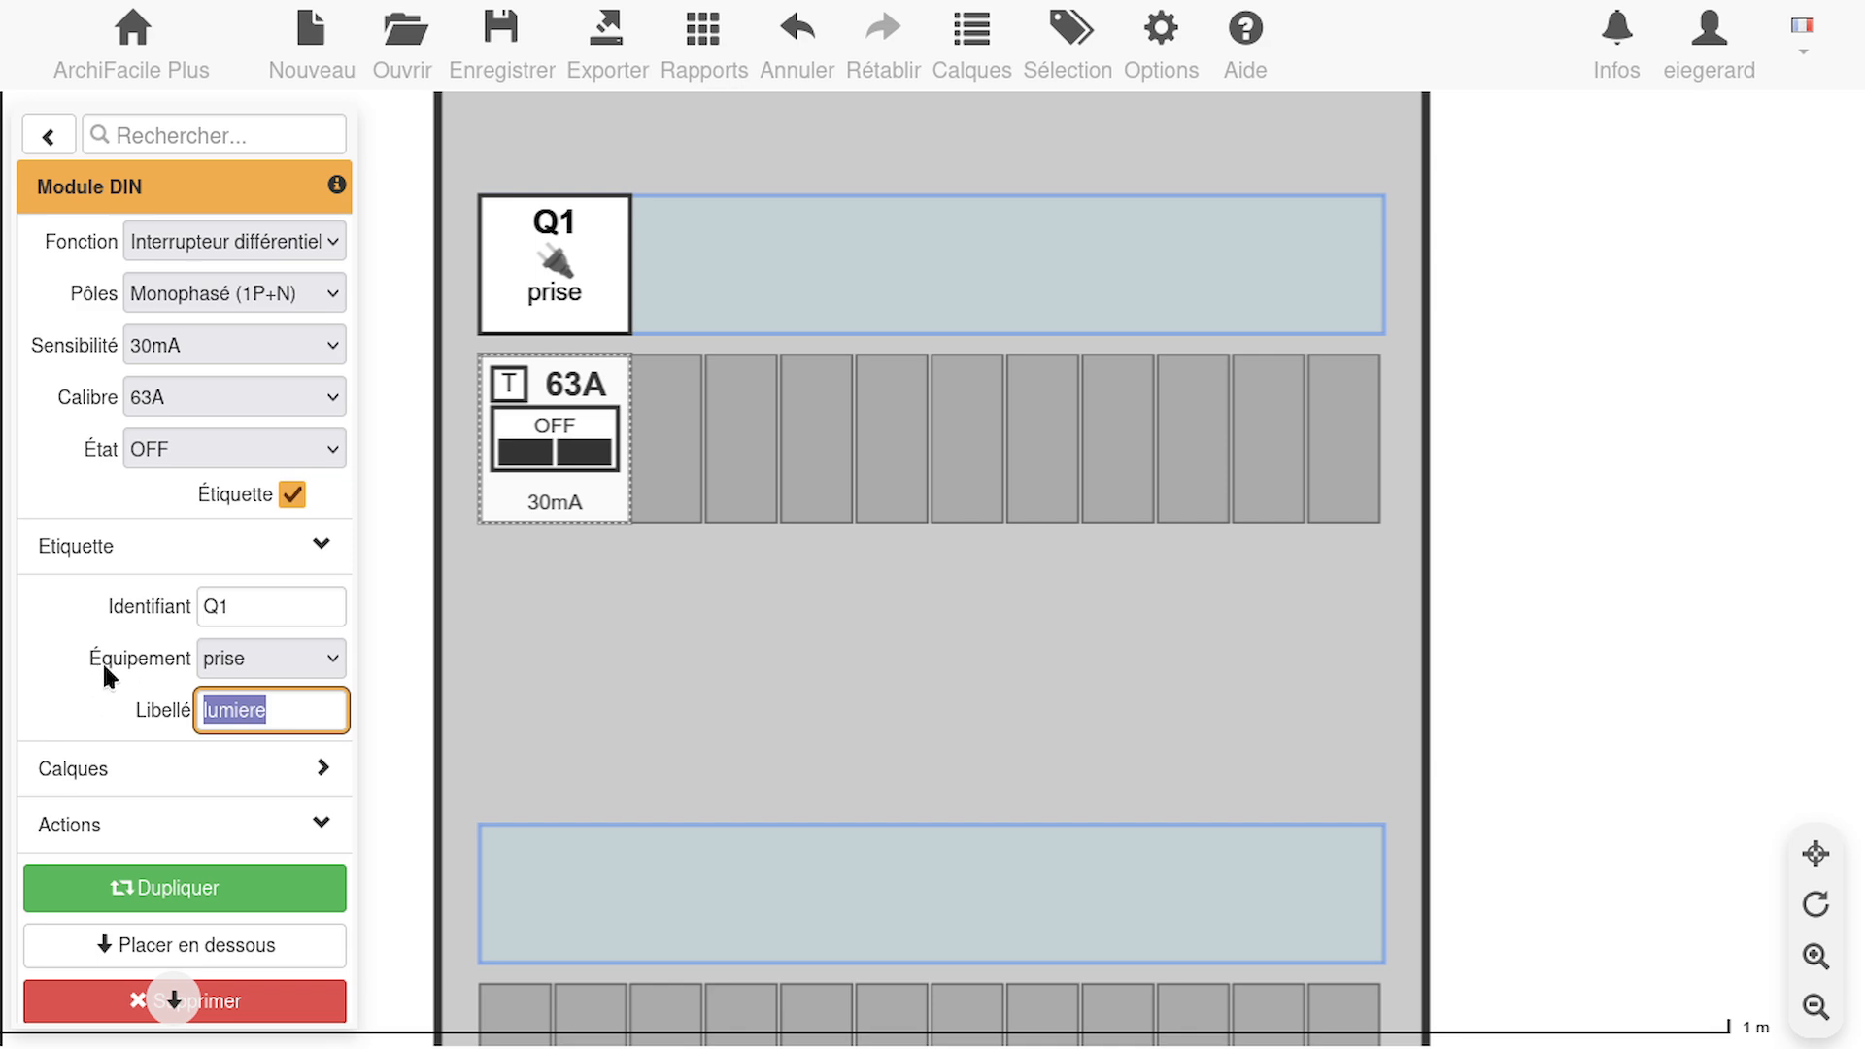
type("Diff")
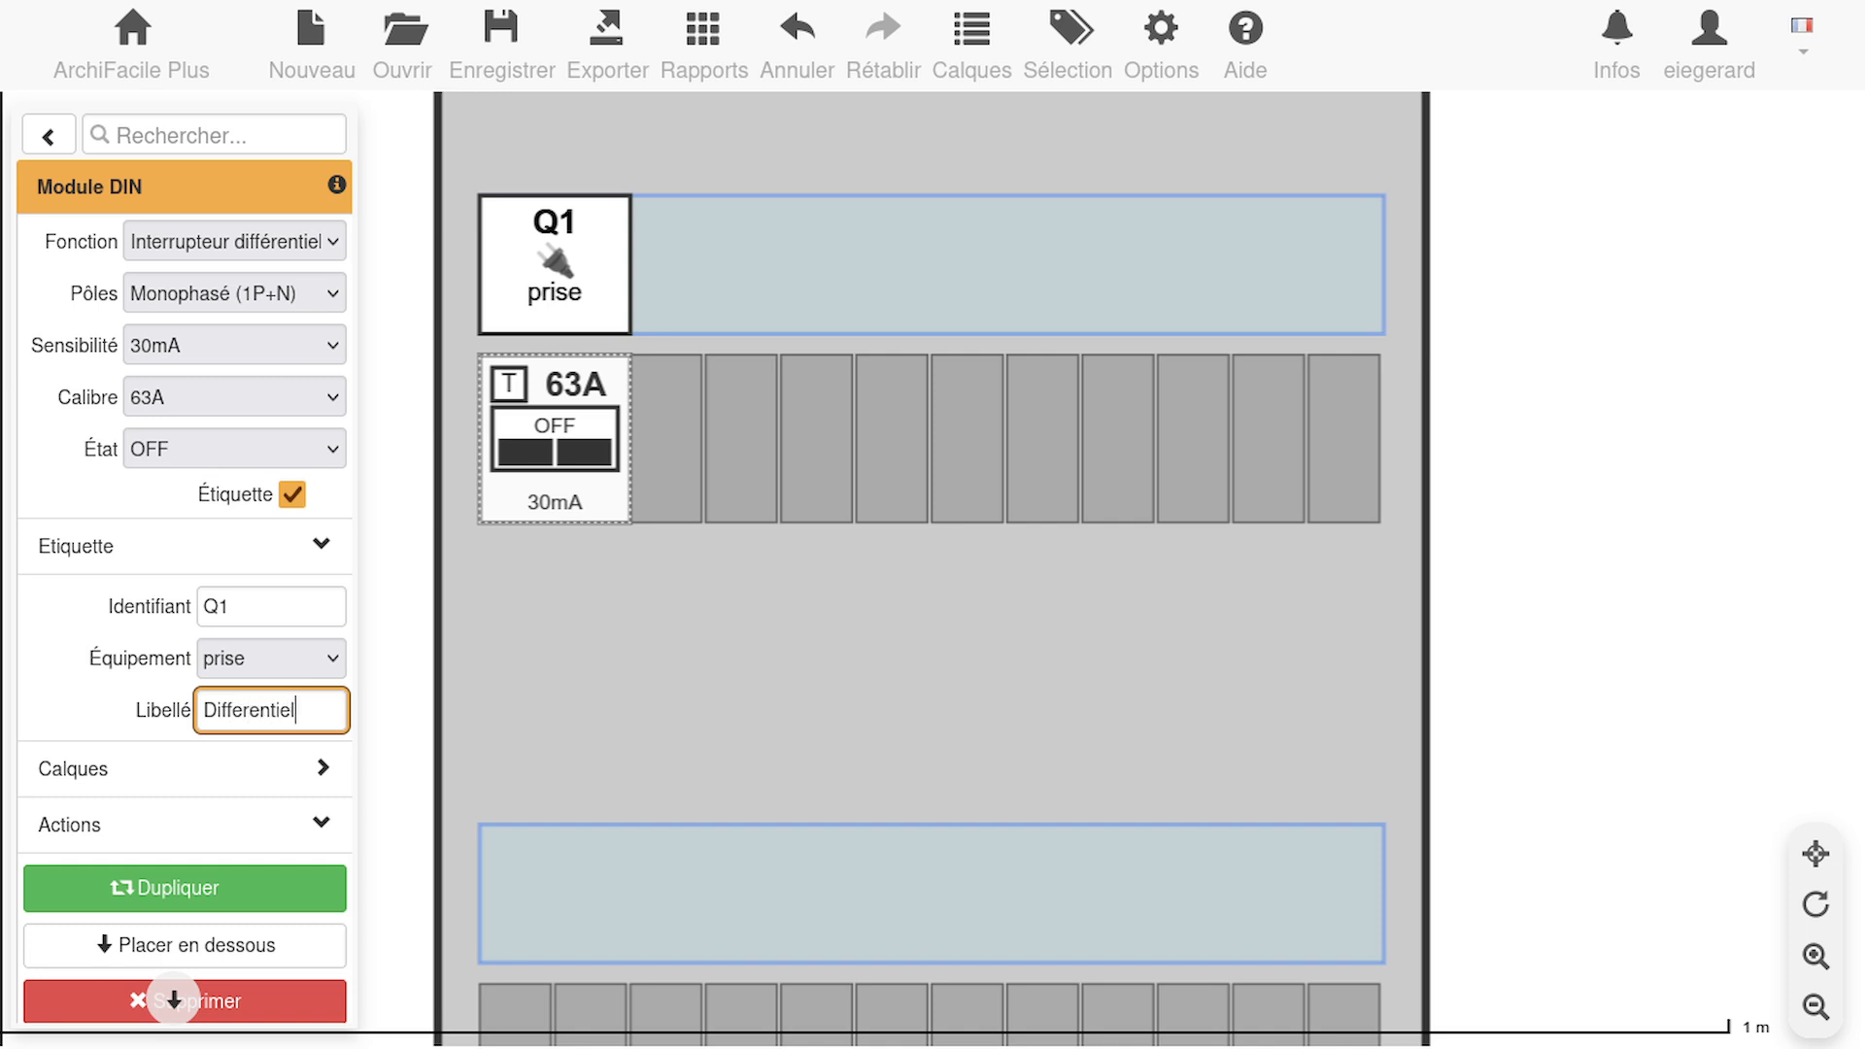
left_click(265, 602)
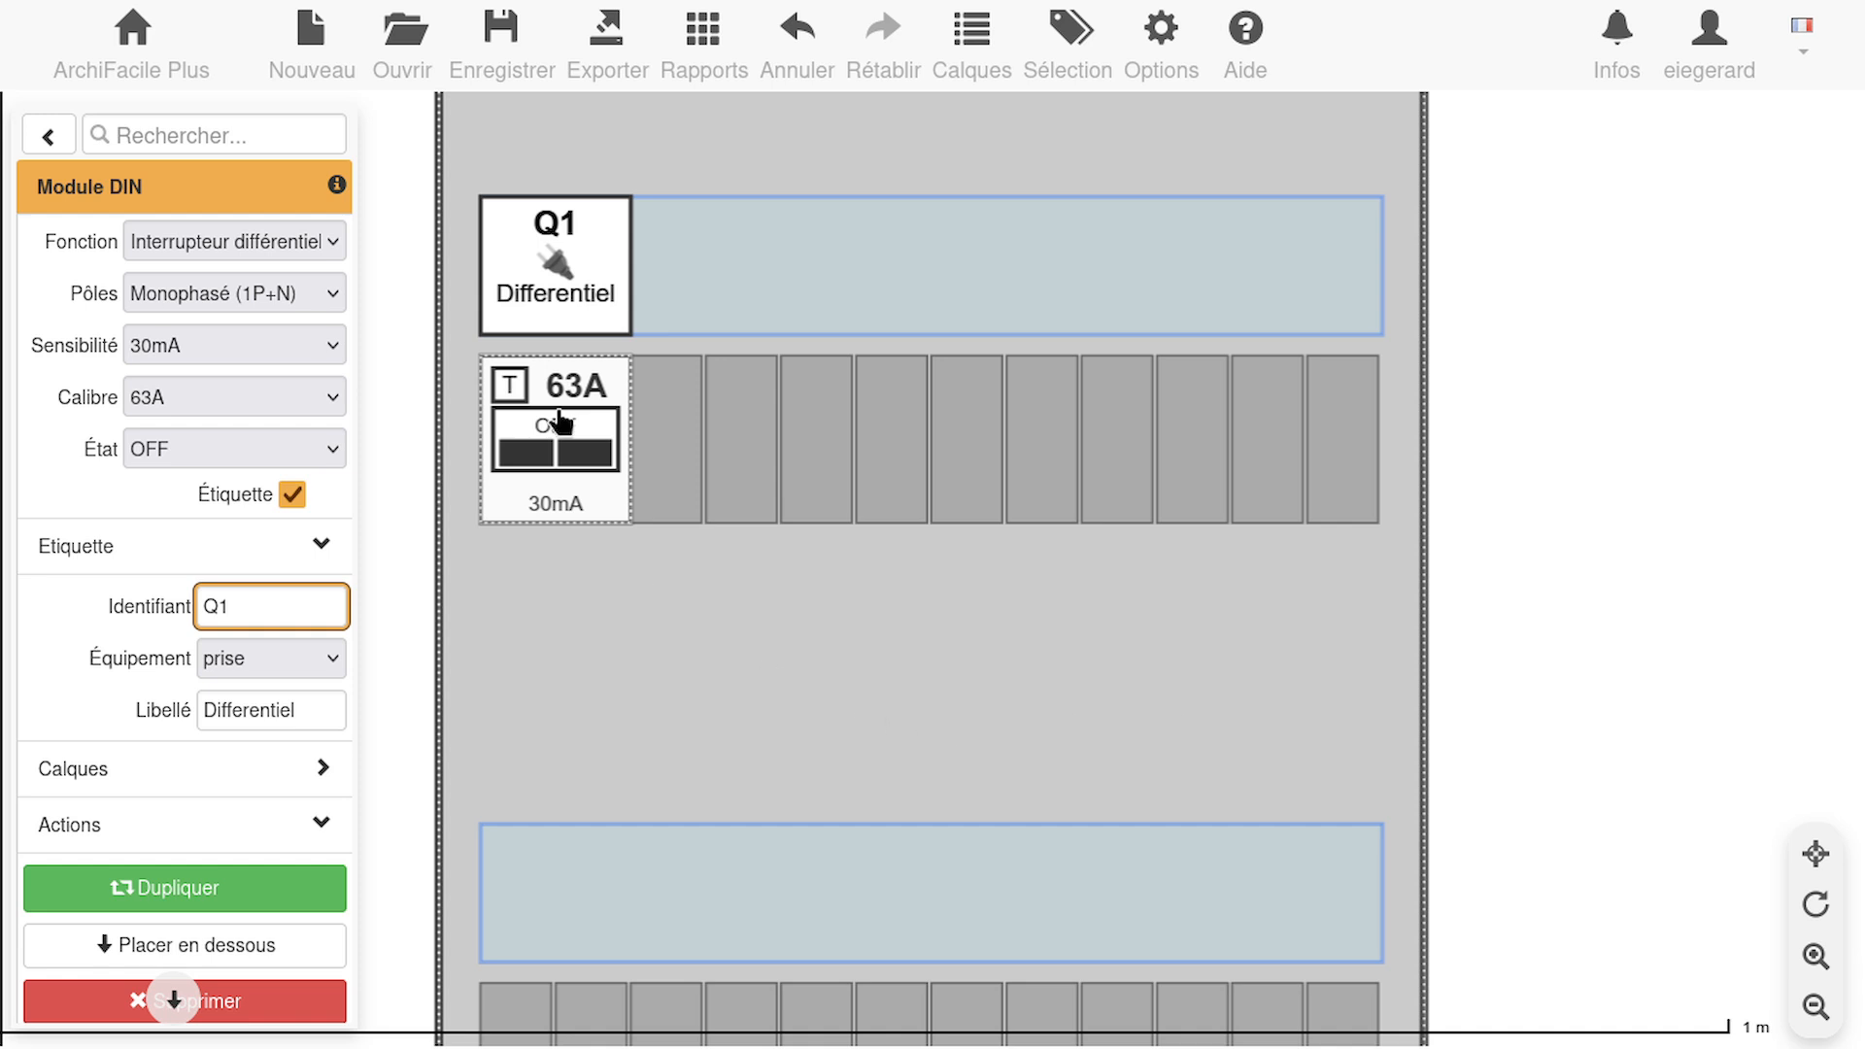
Duplicate the labelled residual current switch and place the copy in the first two slots of the panel's lower row
left_click(544, 468)
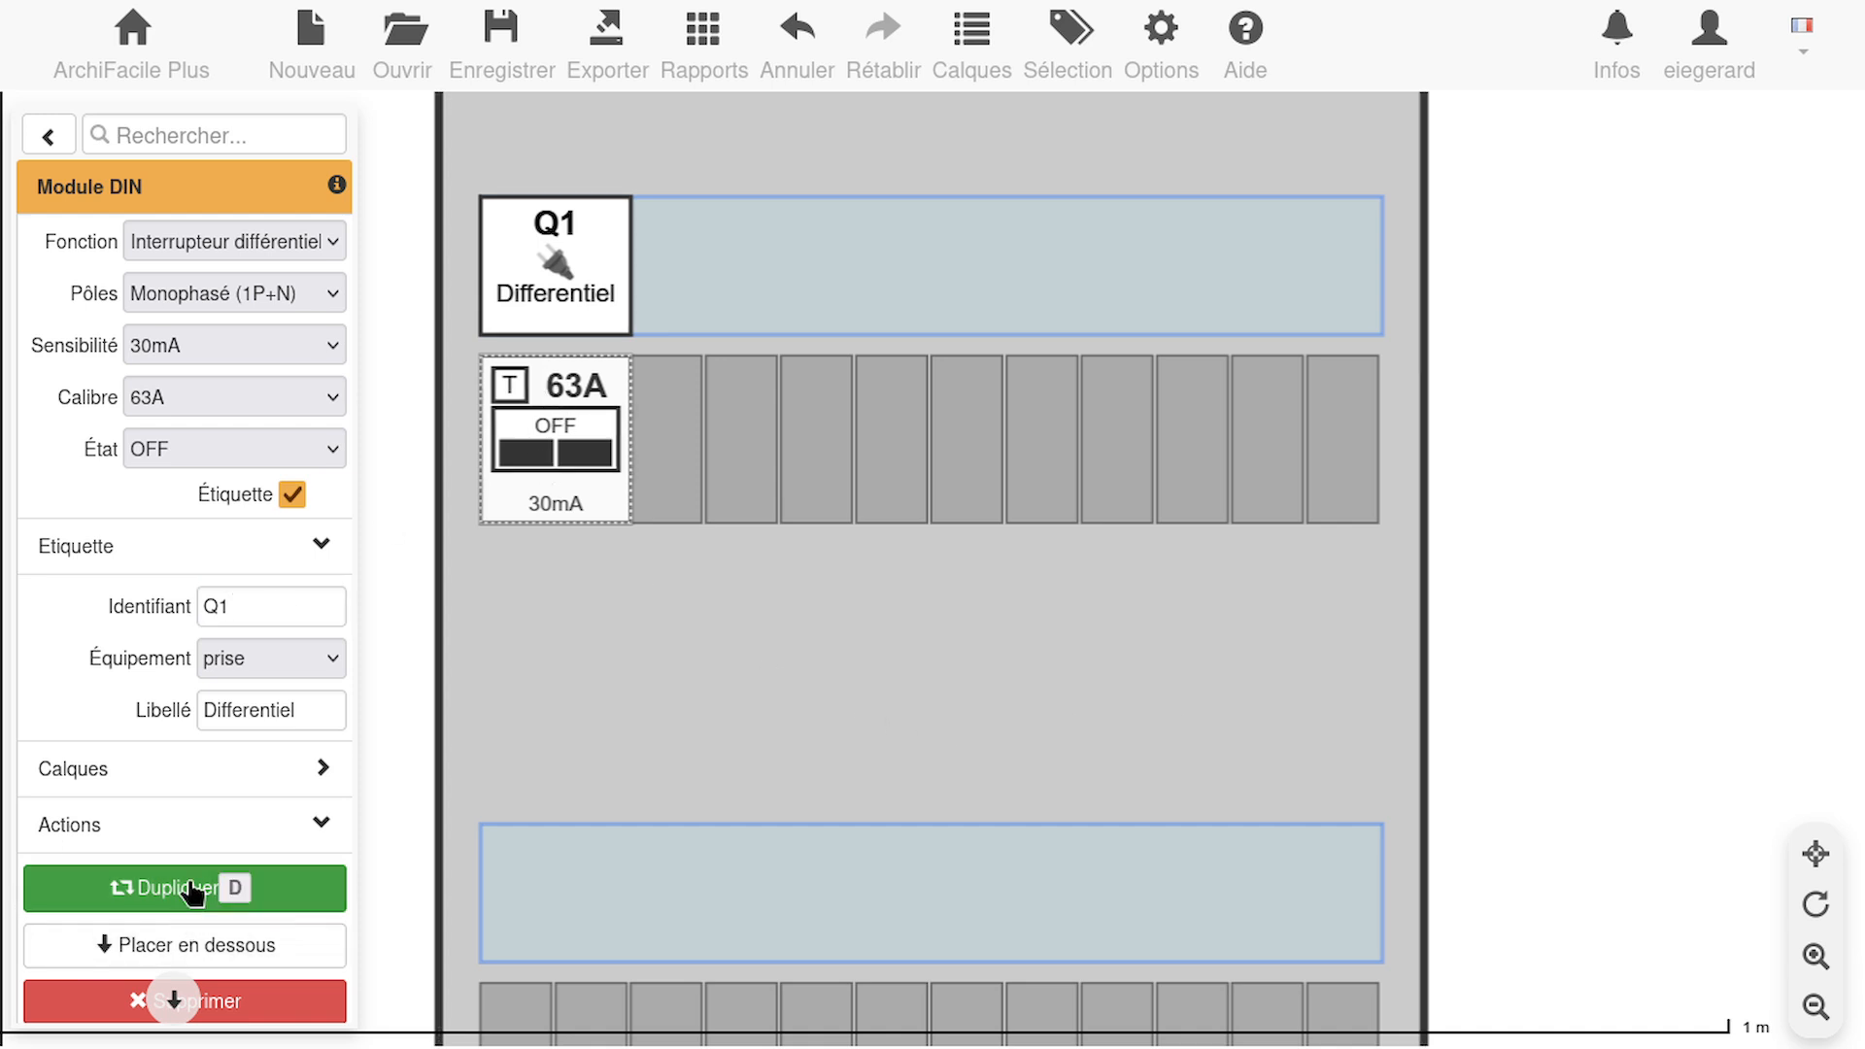
left_click(277, 902)
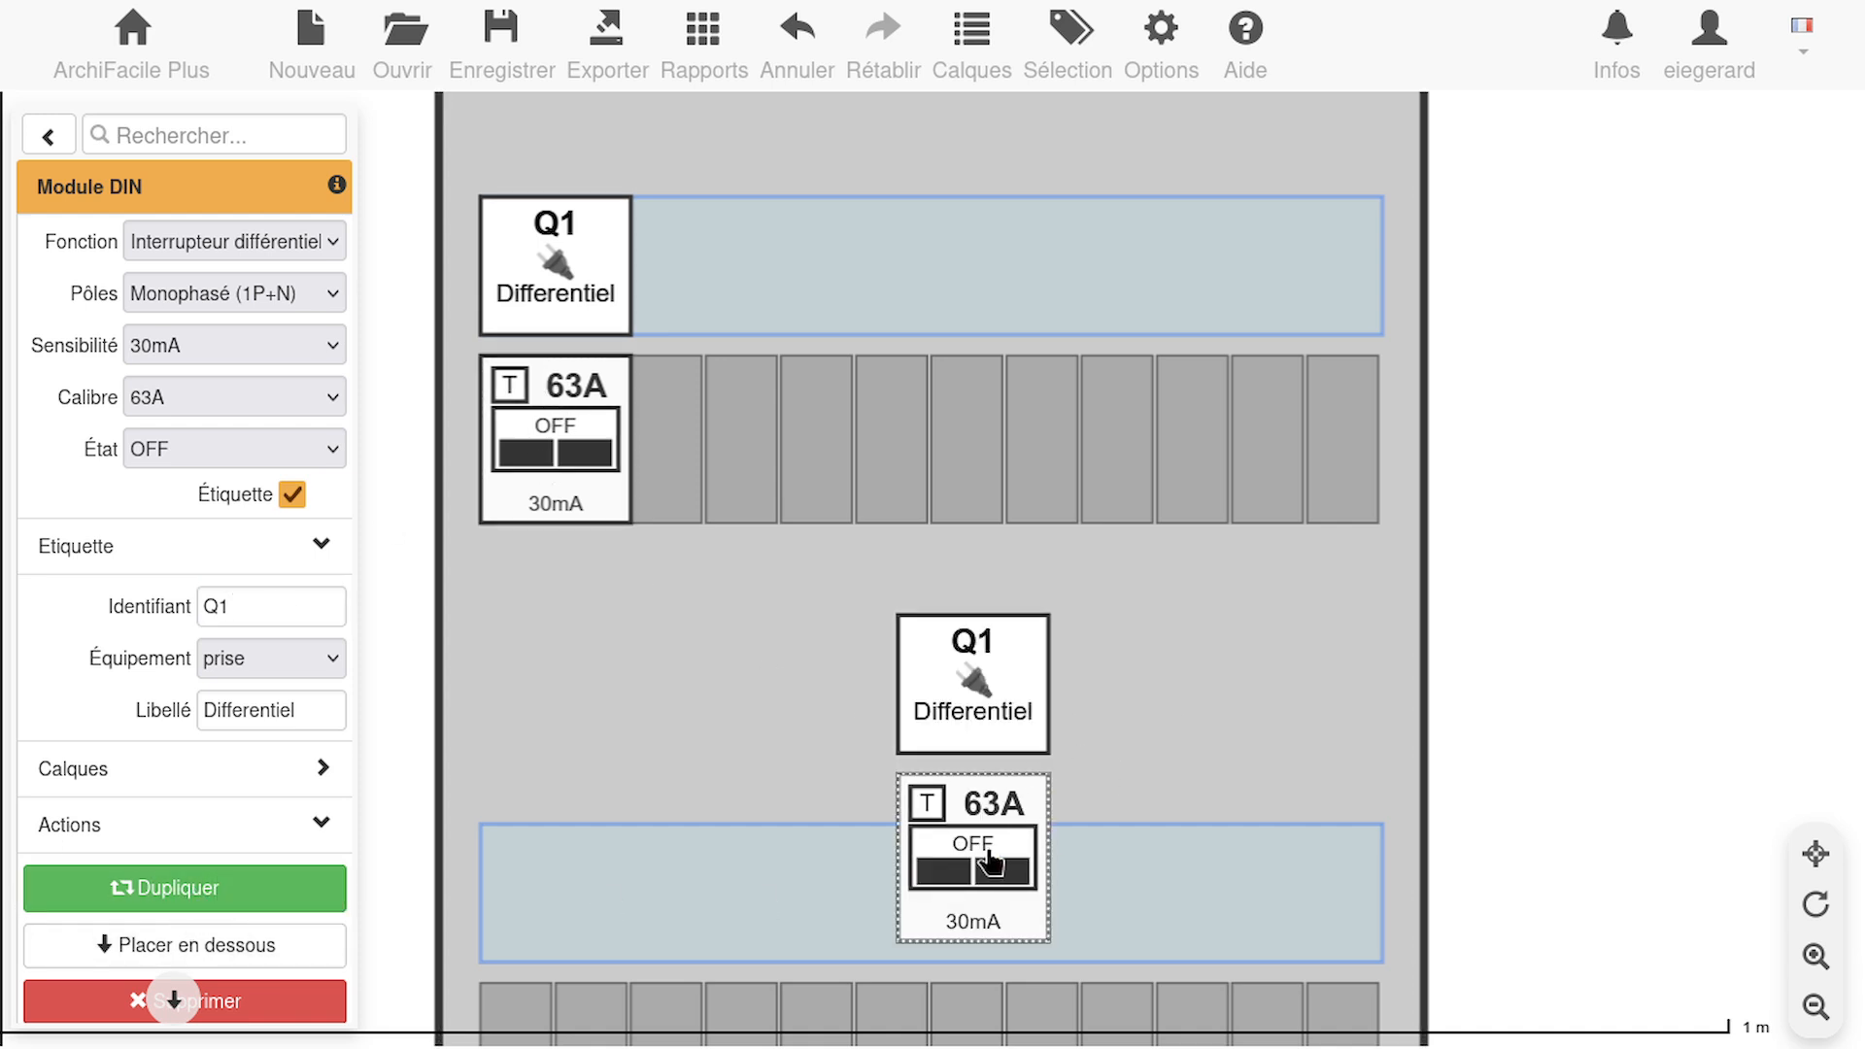
left_click_drag(1421, 814, 1439, 478)
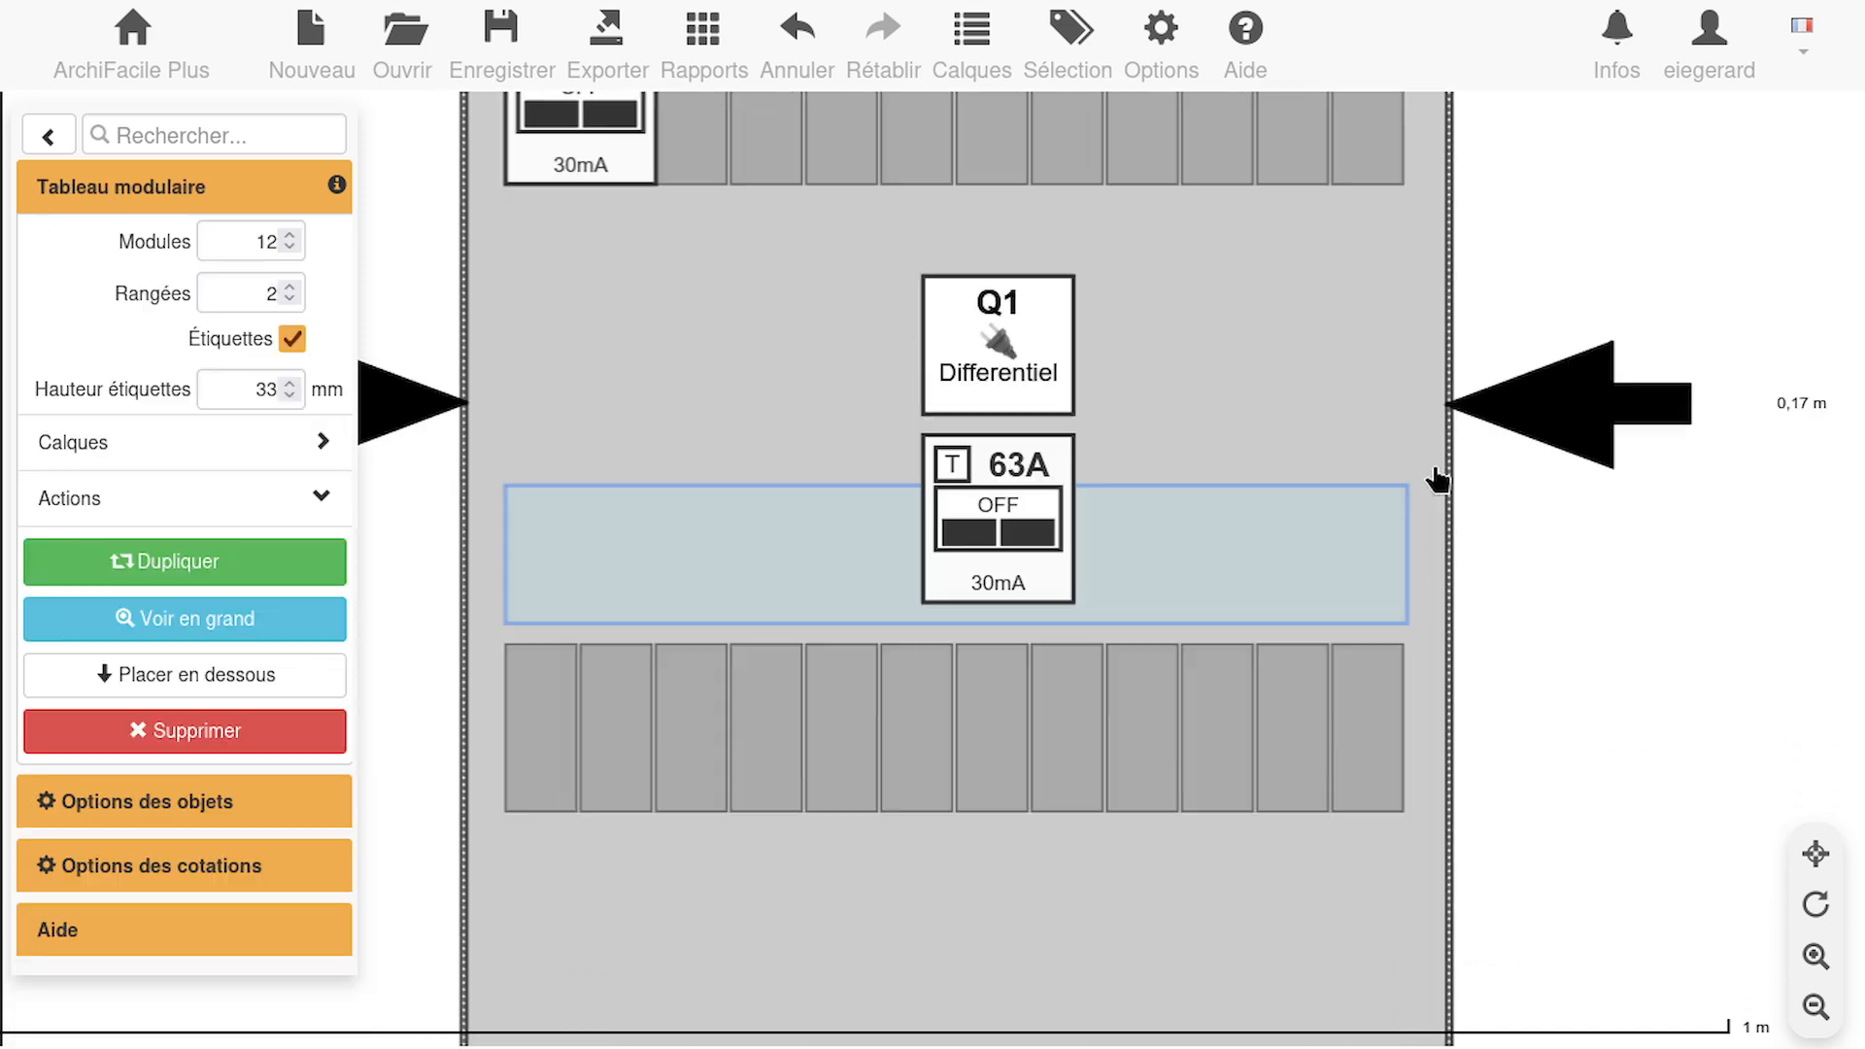
left_click_drag(998, 470, 557, 736)
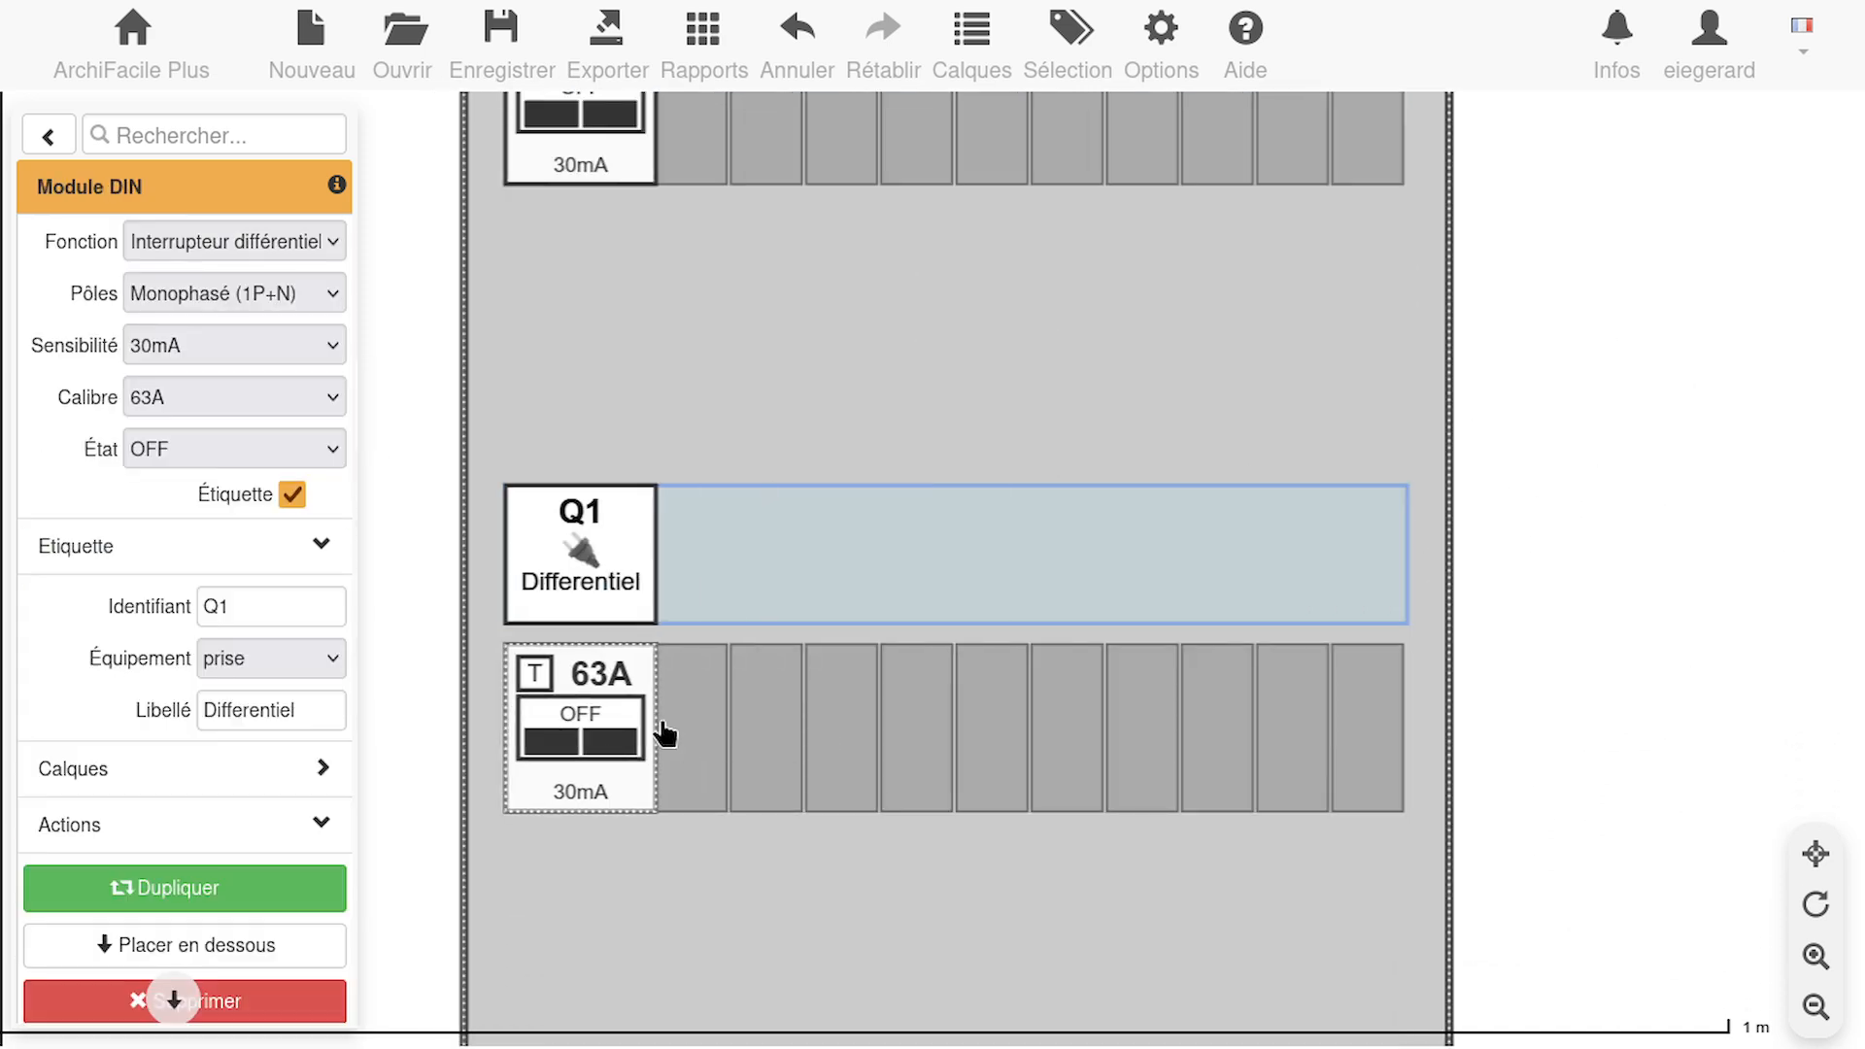
Change the label identifier of the lower row's residual current switch to Q2
left_click(246, 610)
key("BackSpace")
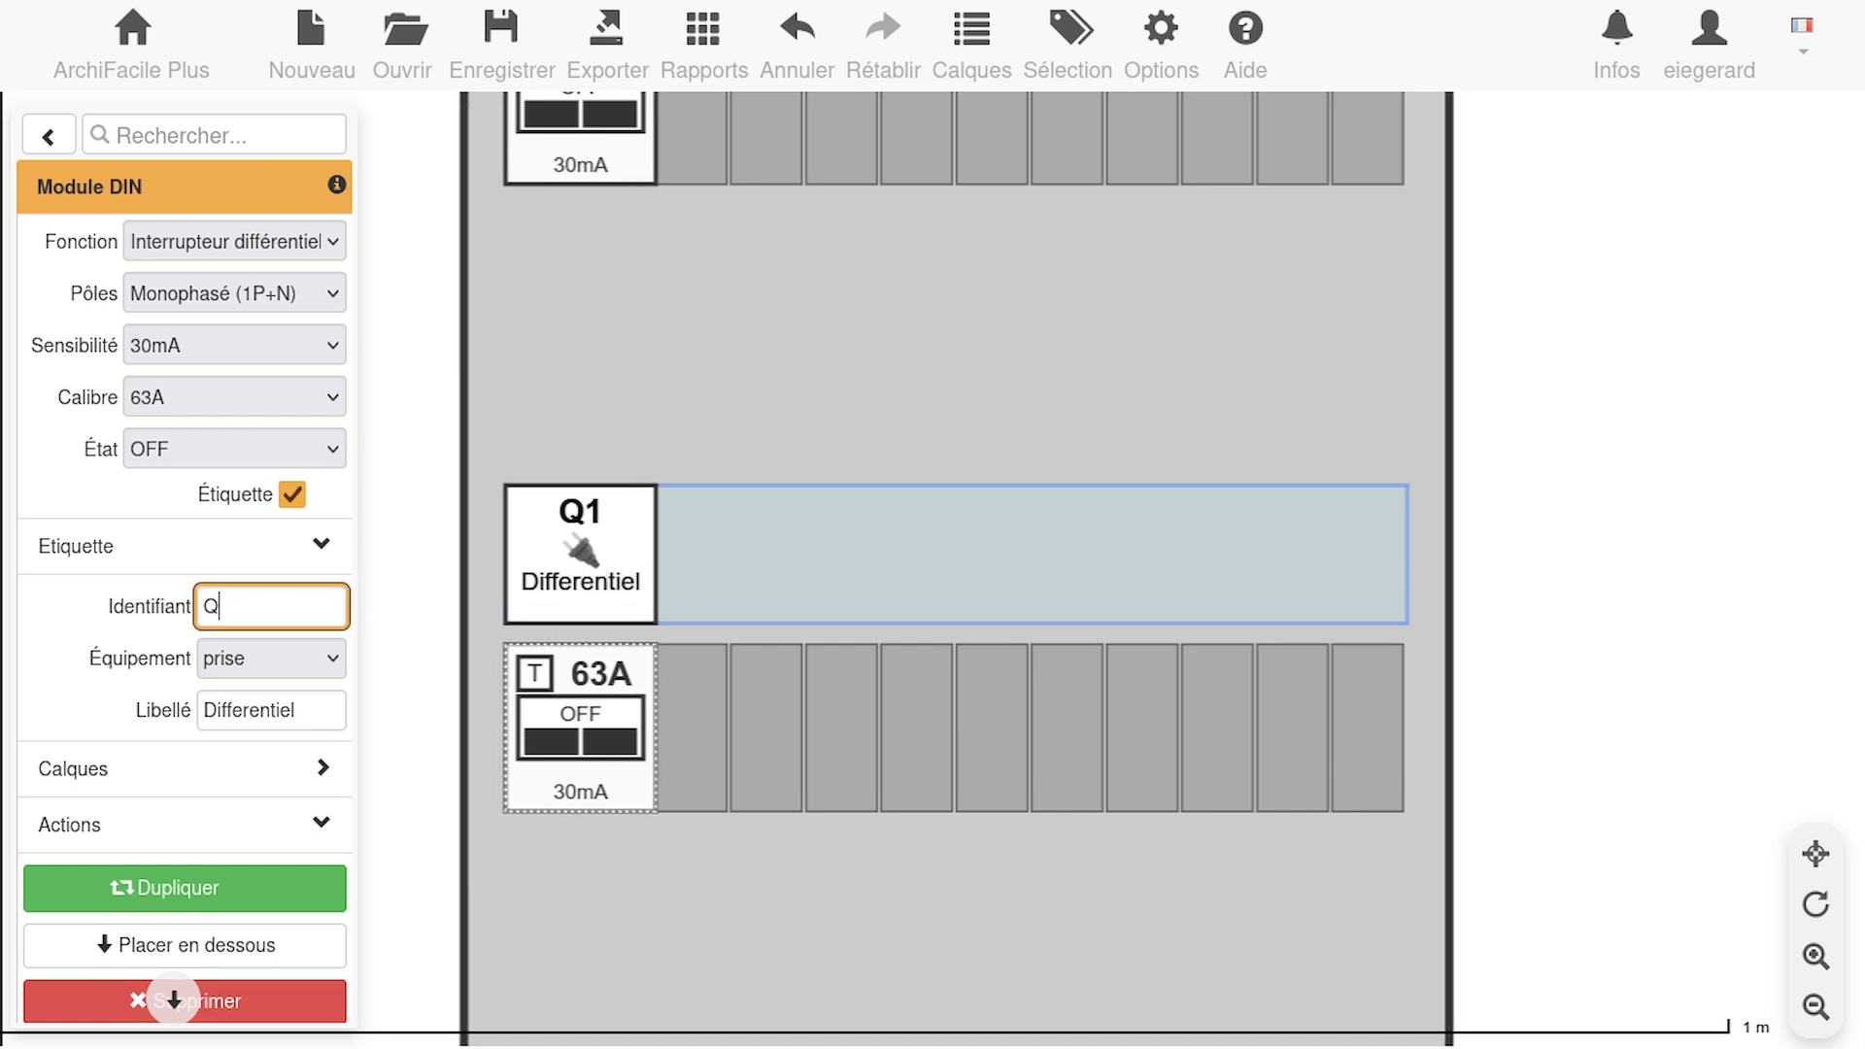
type("2")
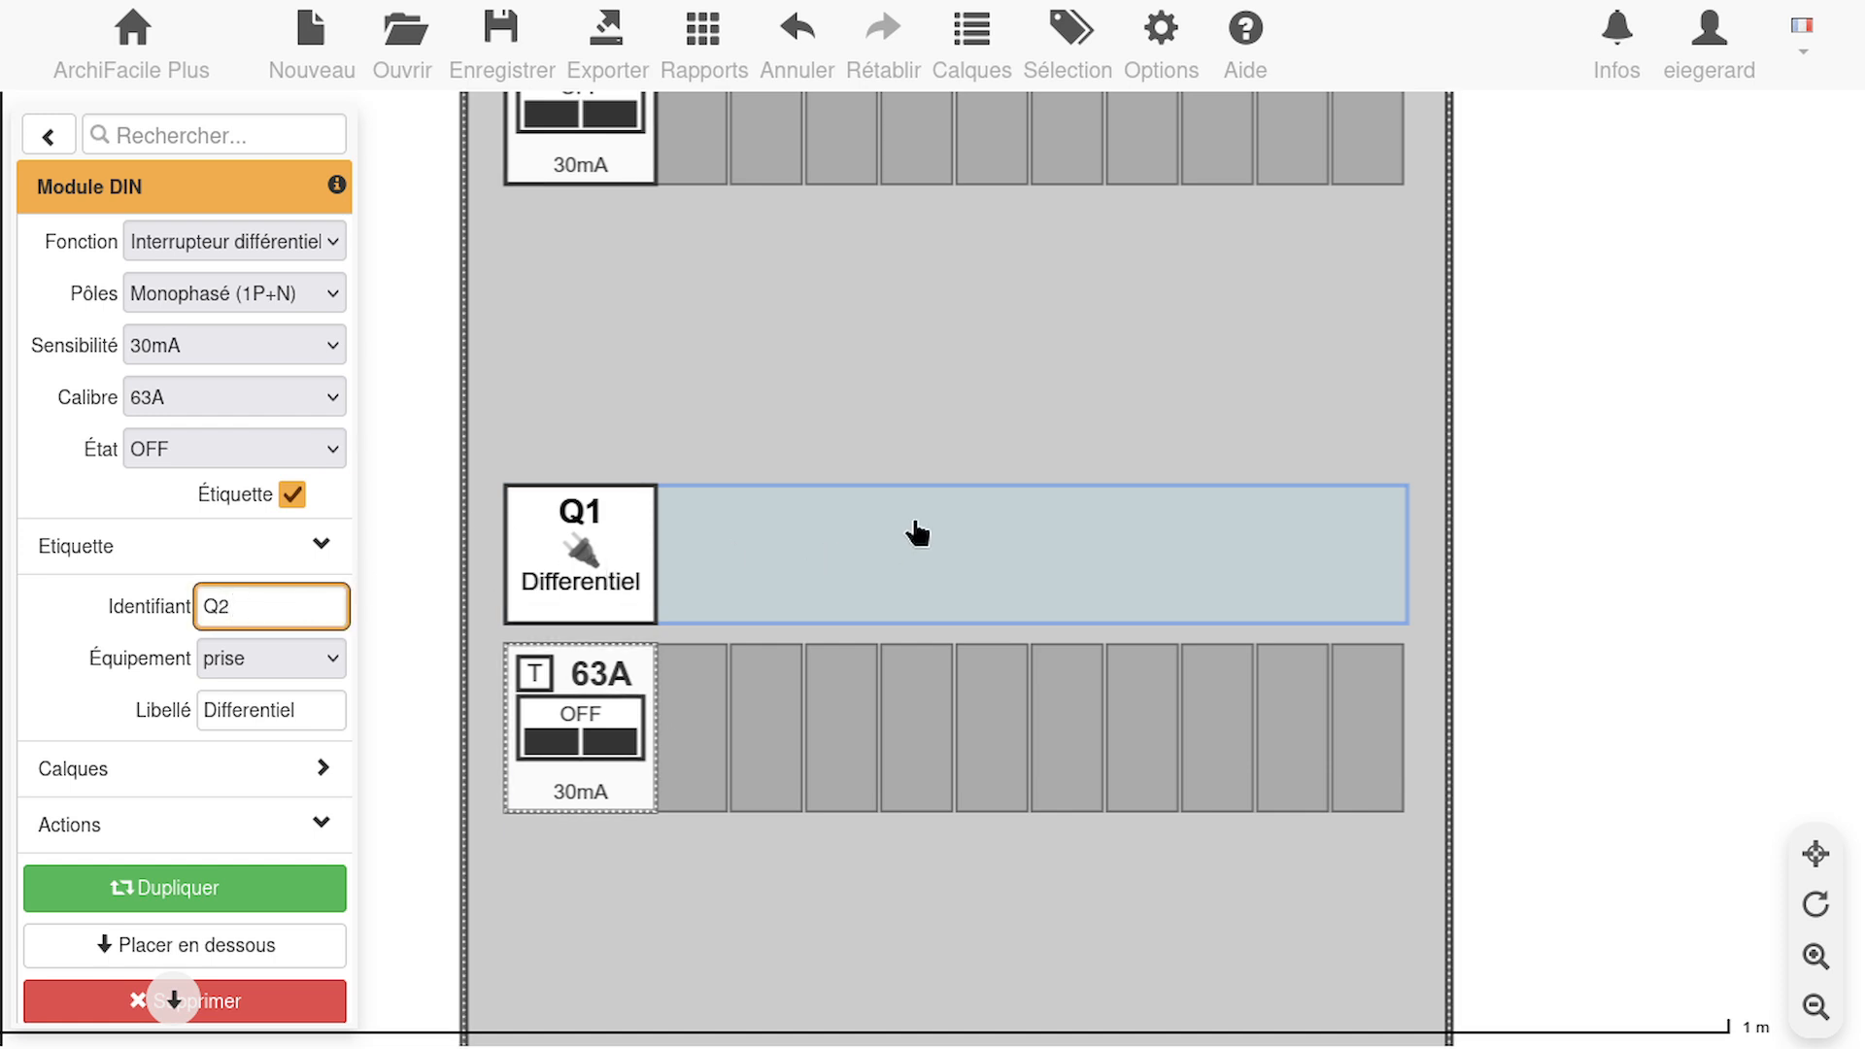
left_click(895, 410)
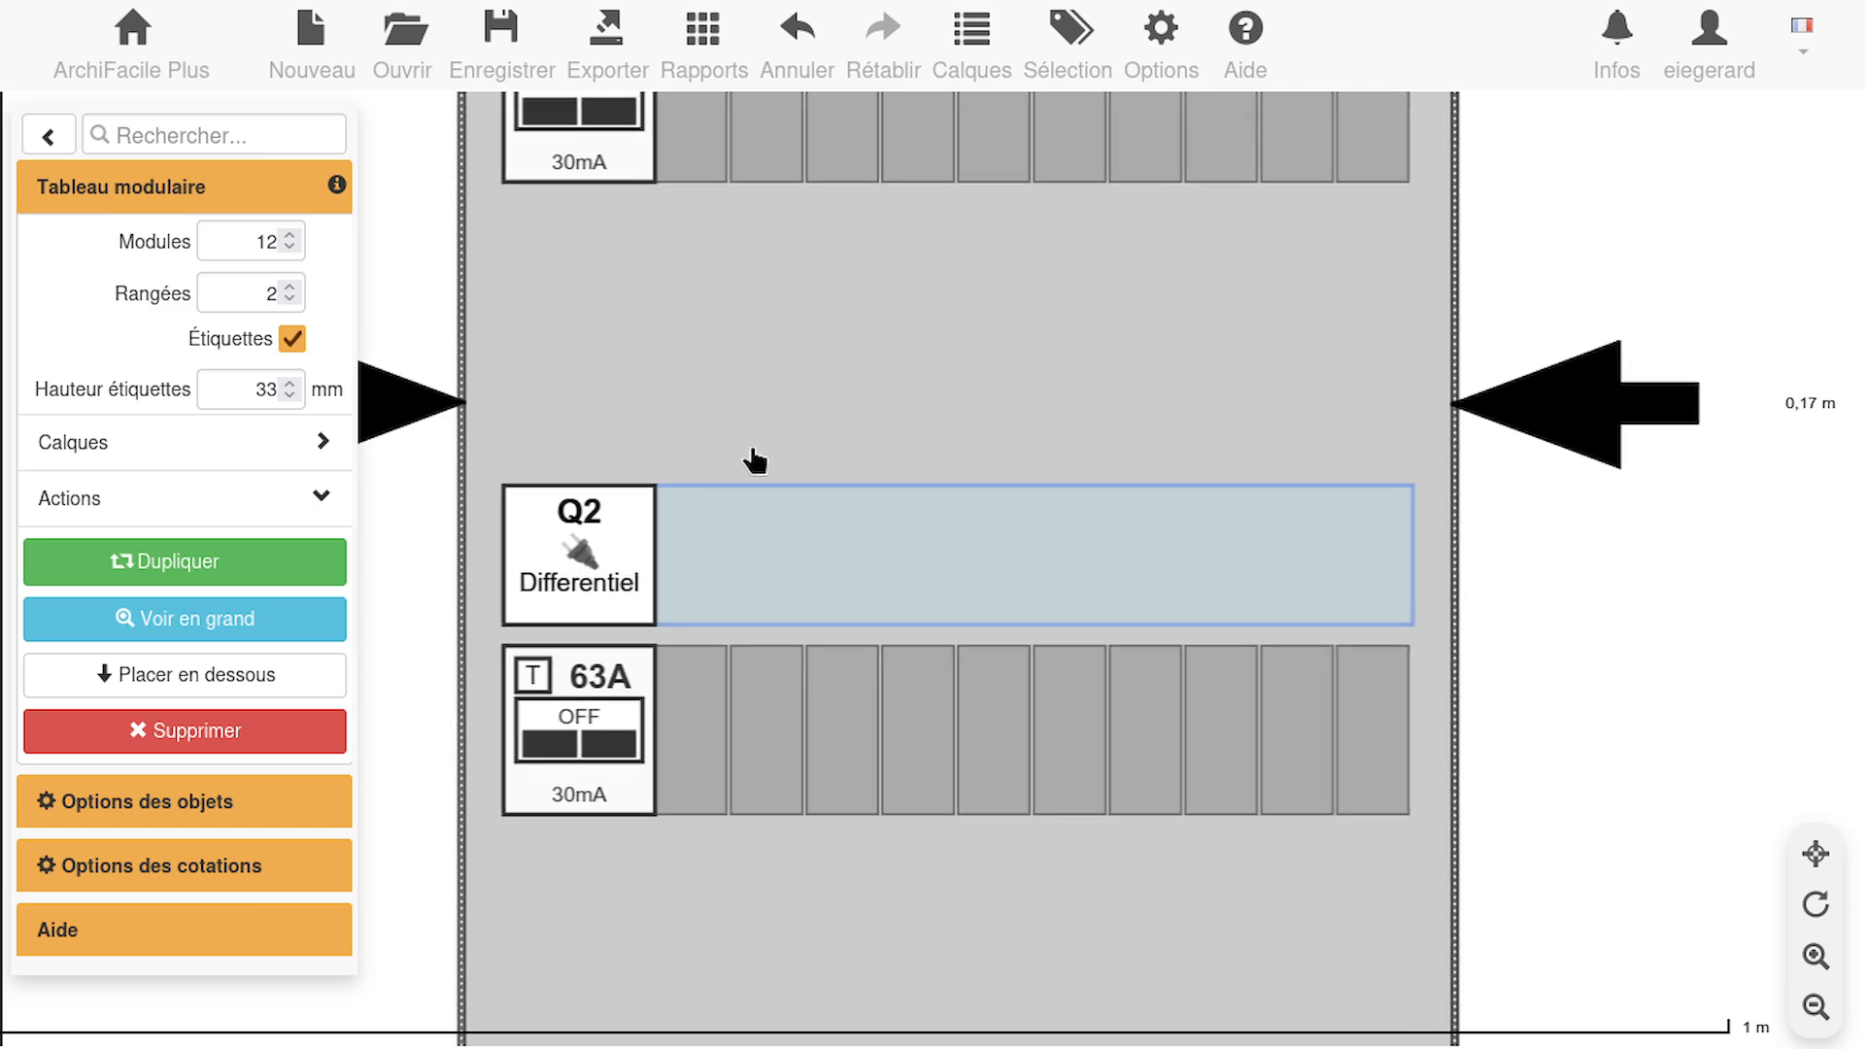
Move the distribution panel out of the corridor to about 0.58 m outside the Salon's window wall and display it enlarged
left_click_drag(1657, 601, 1548, 453)
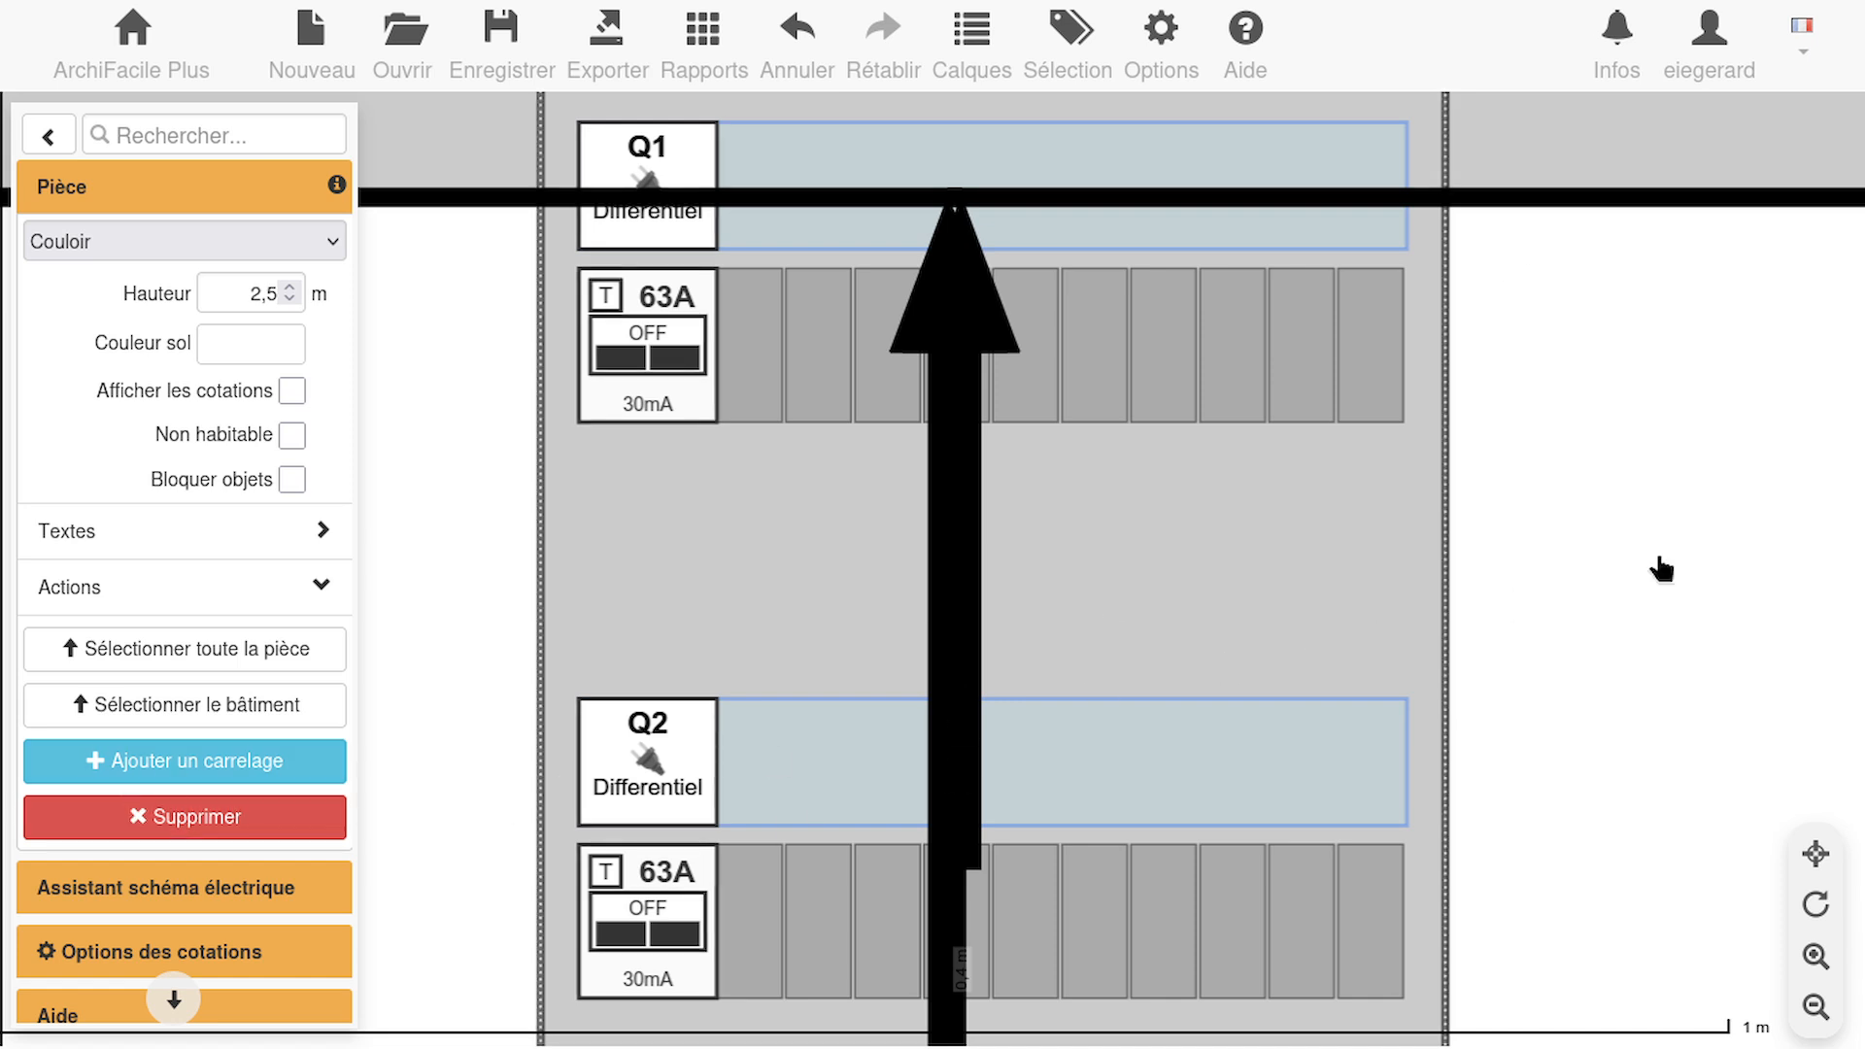
left_click(1815, 855)
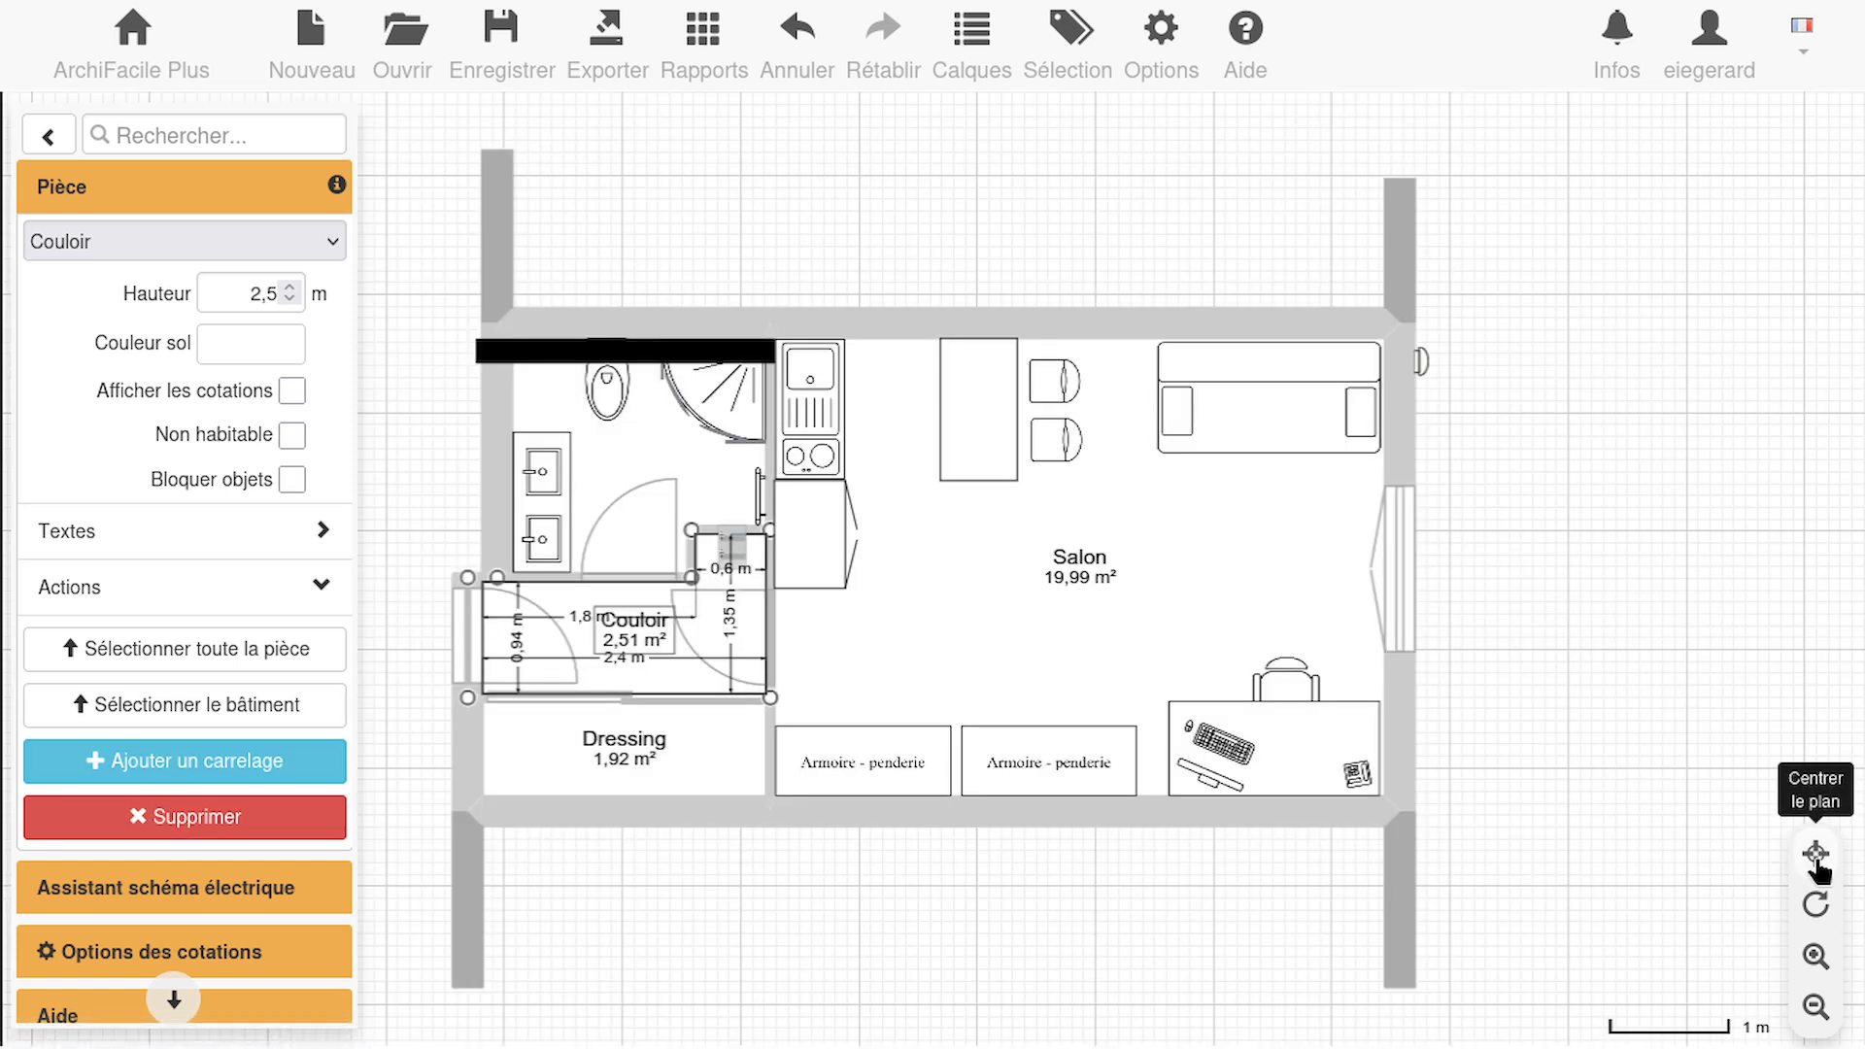
left_click(1590, 753)
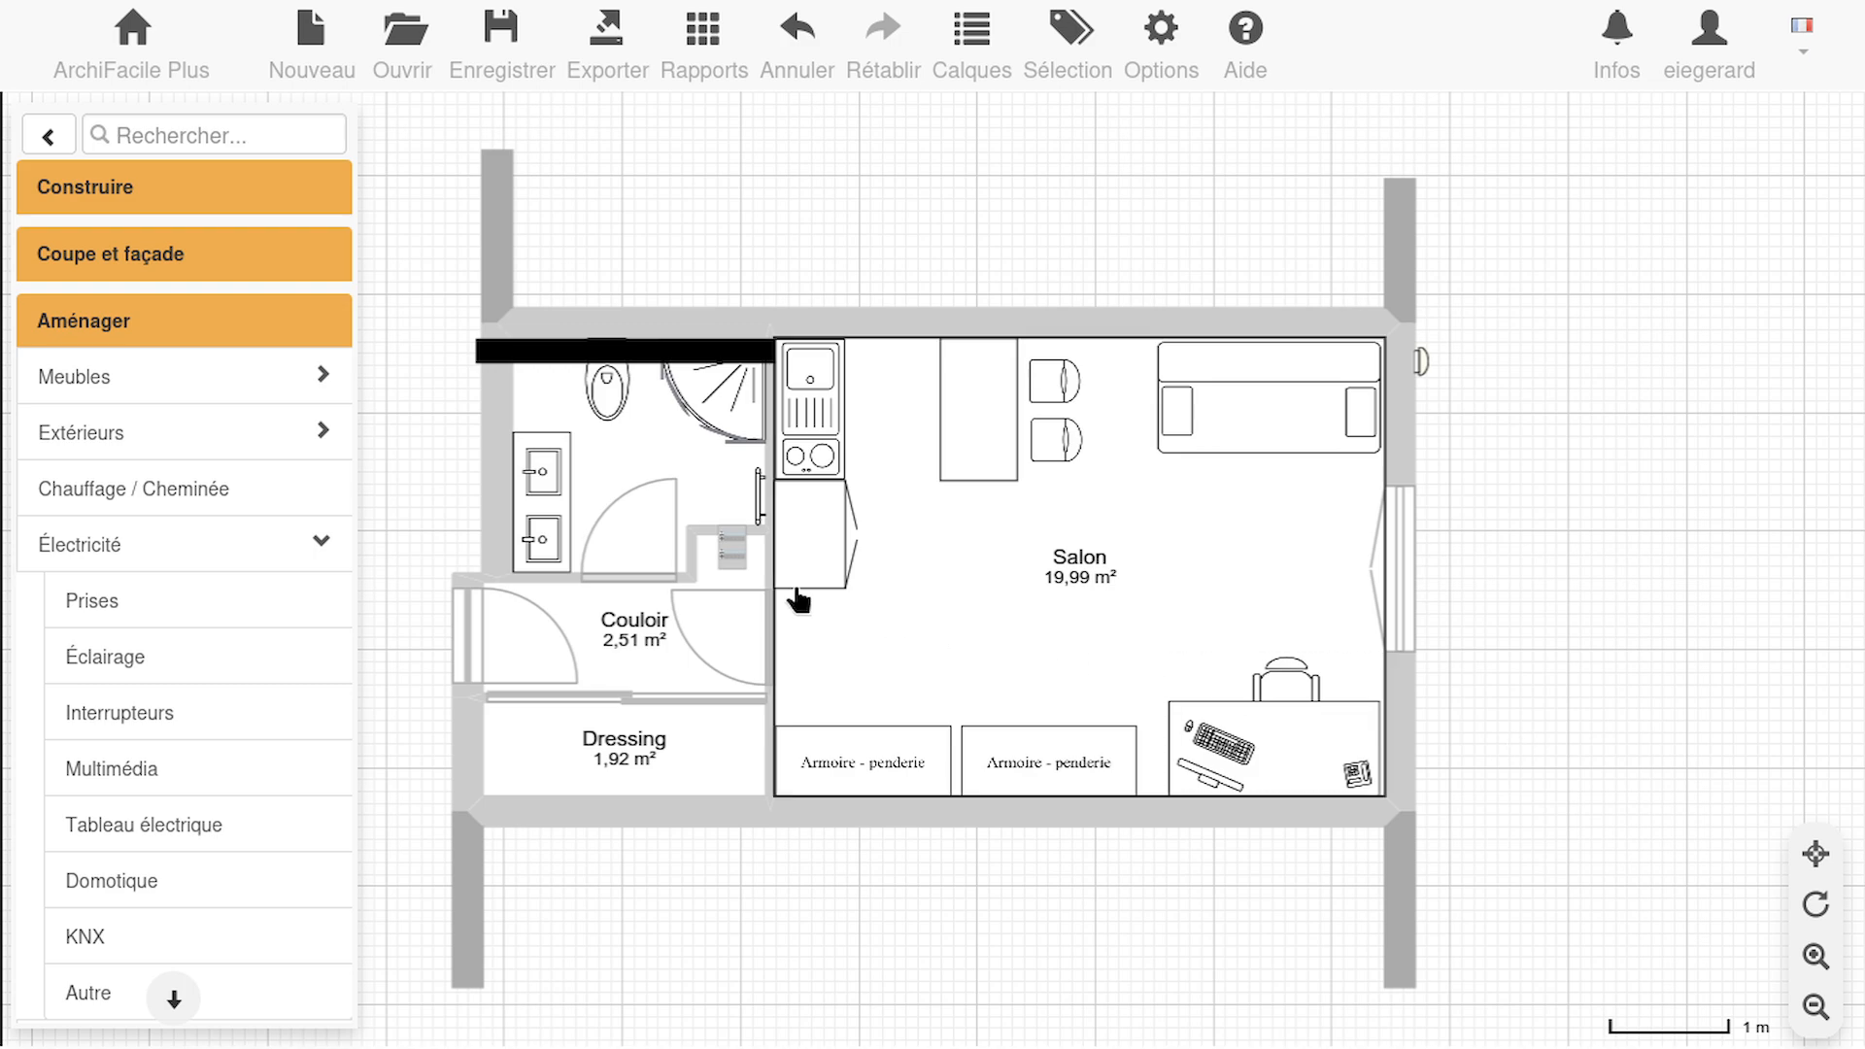
left_click(735, 551)
left_click_drag(757, 589, 1502, 570)
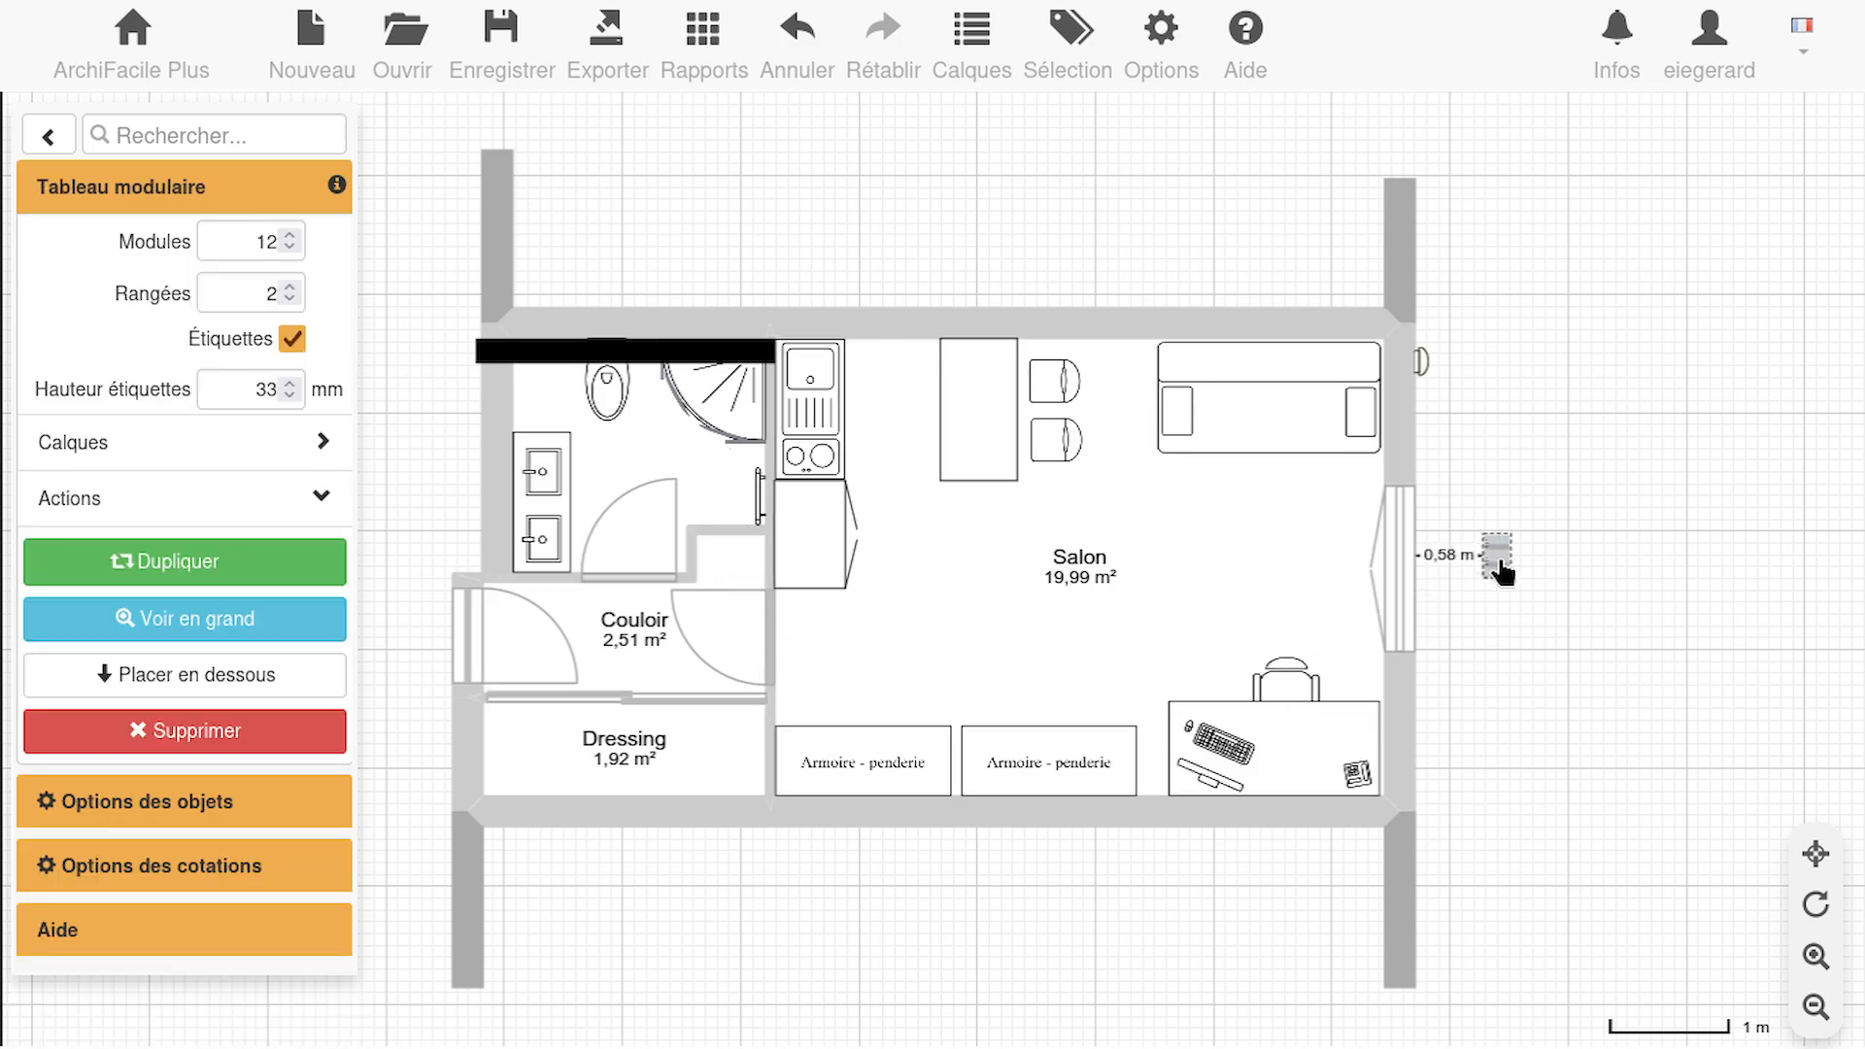
left_click(302, 633)
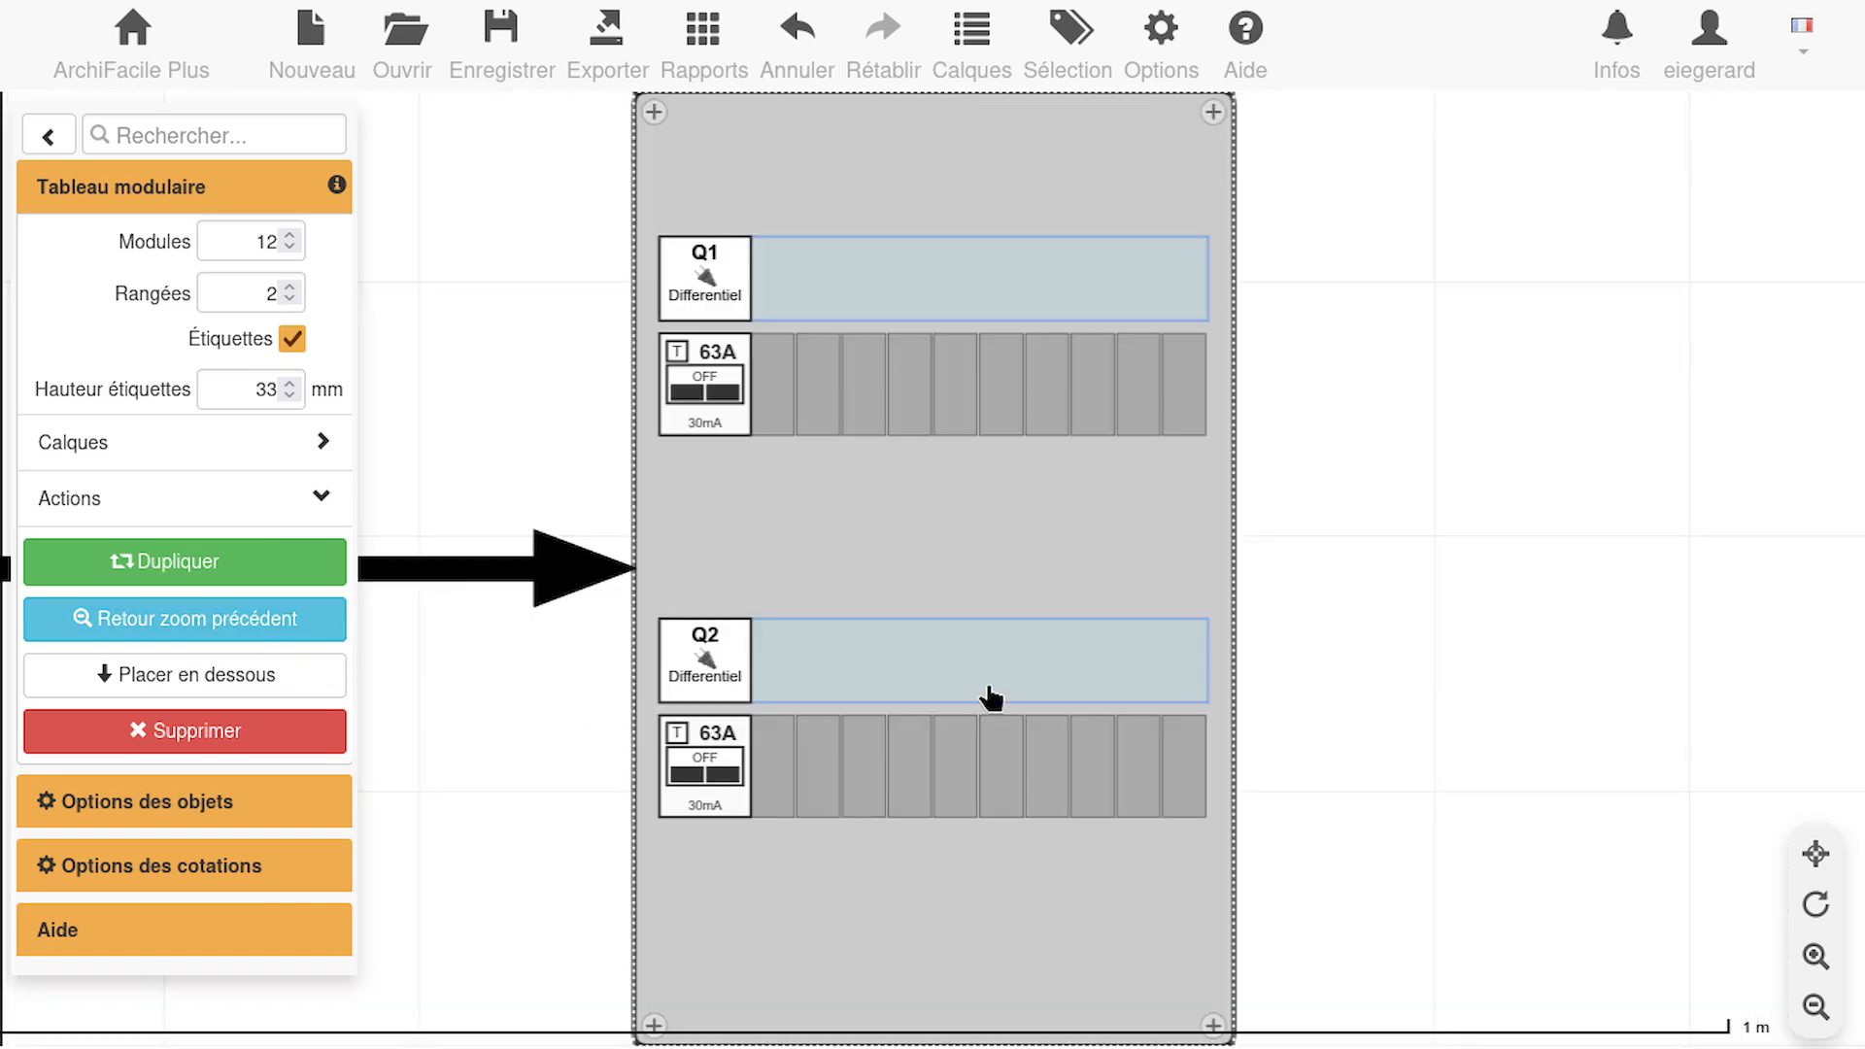
Set the rating of the Q2 residual current switch to 40A
left_click(714, 767)
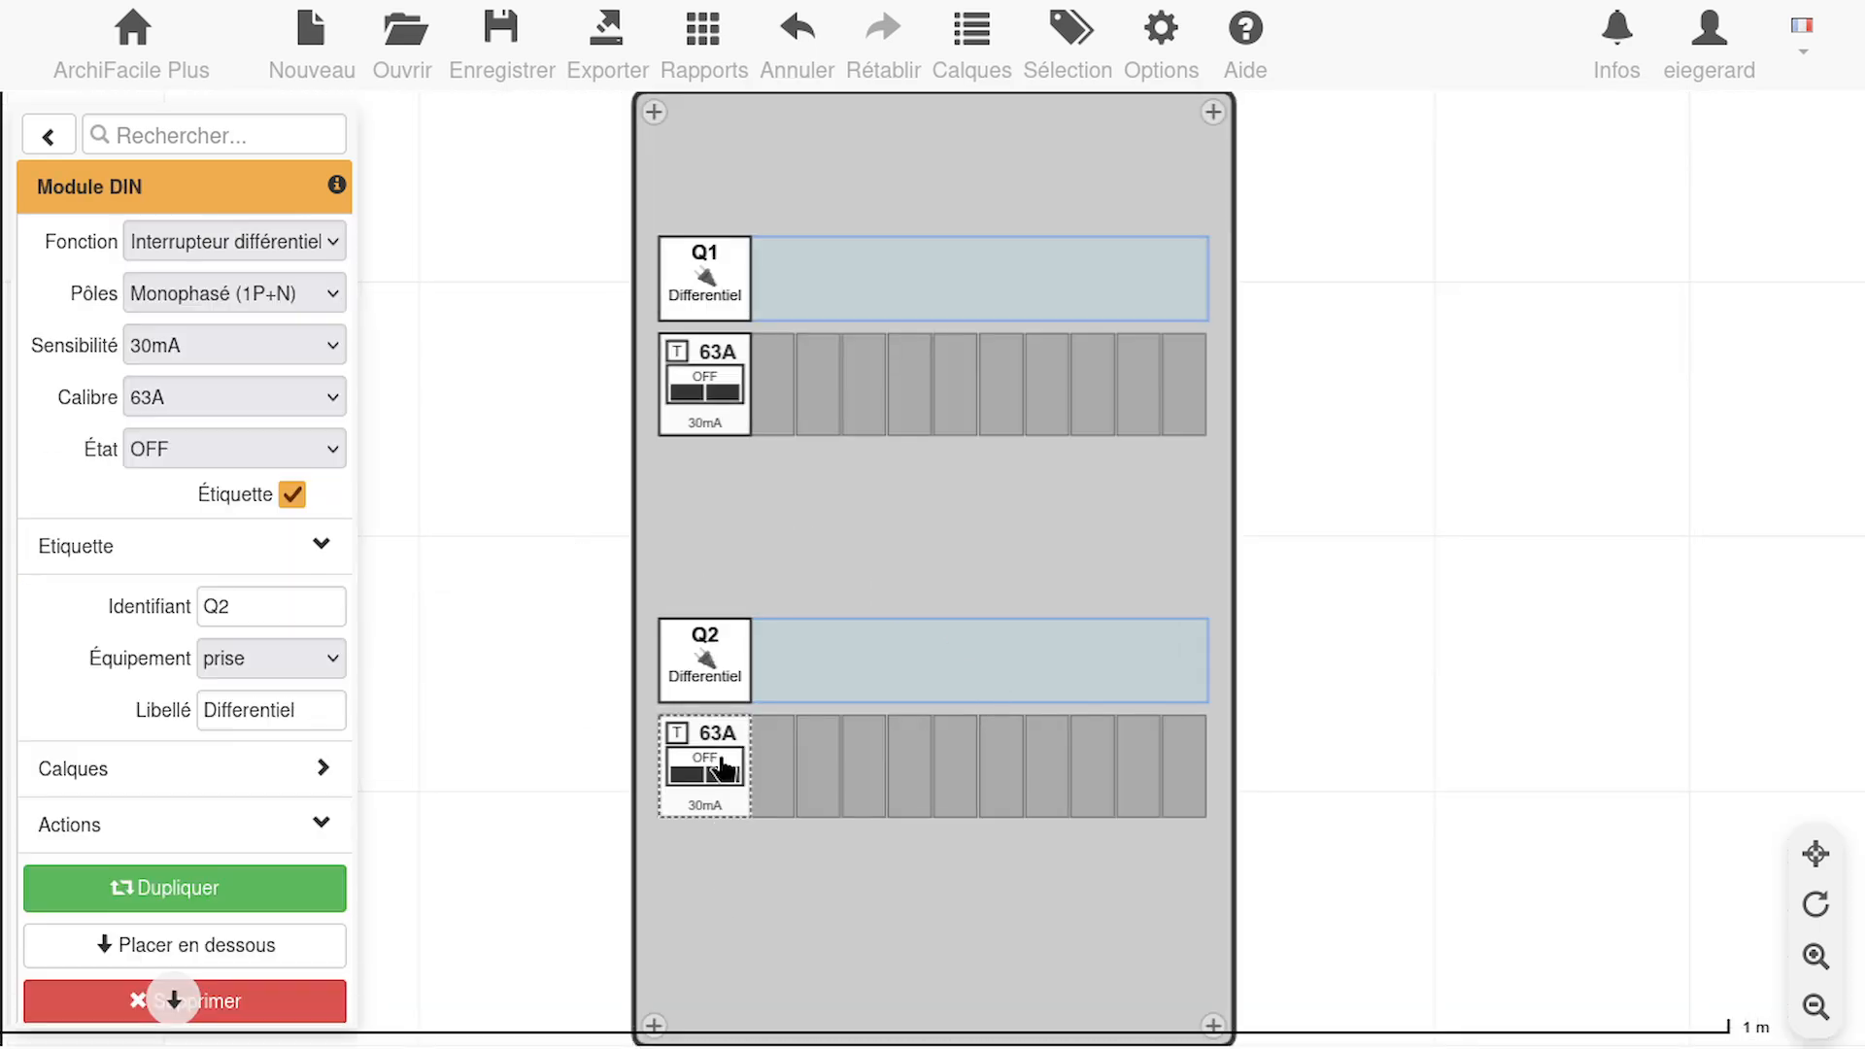
left_click(250, 406)
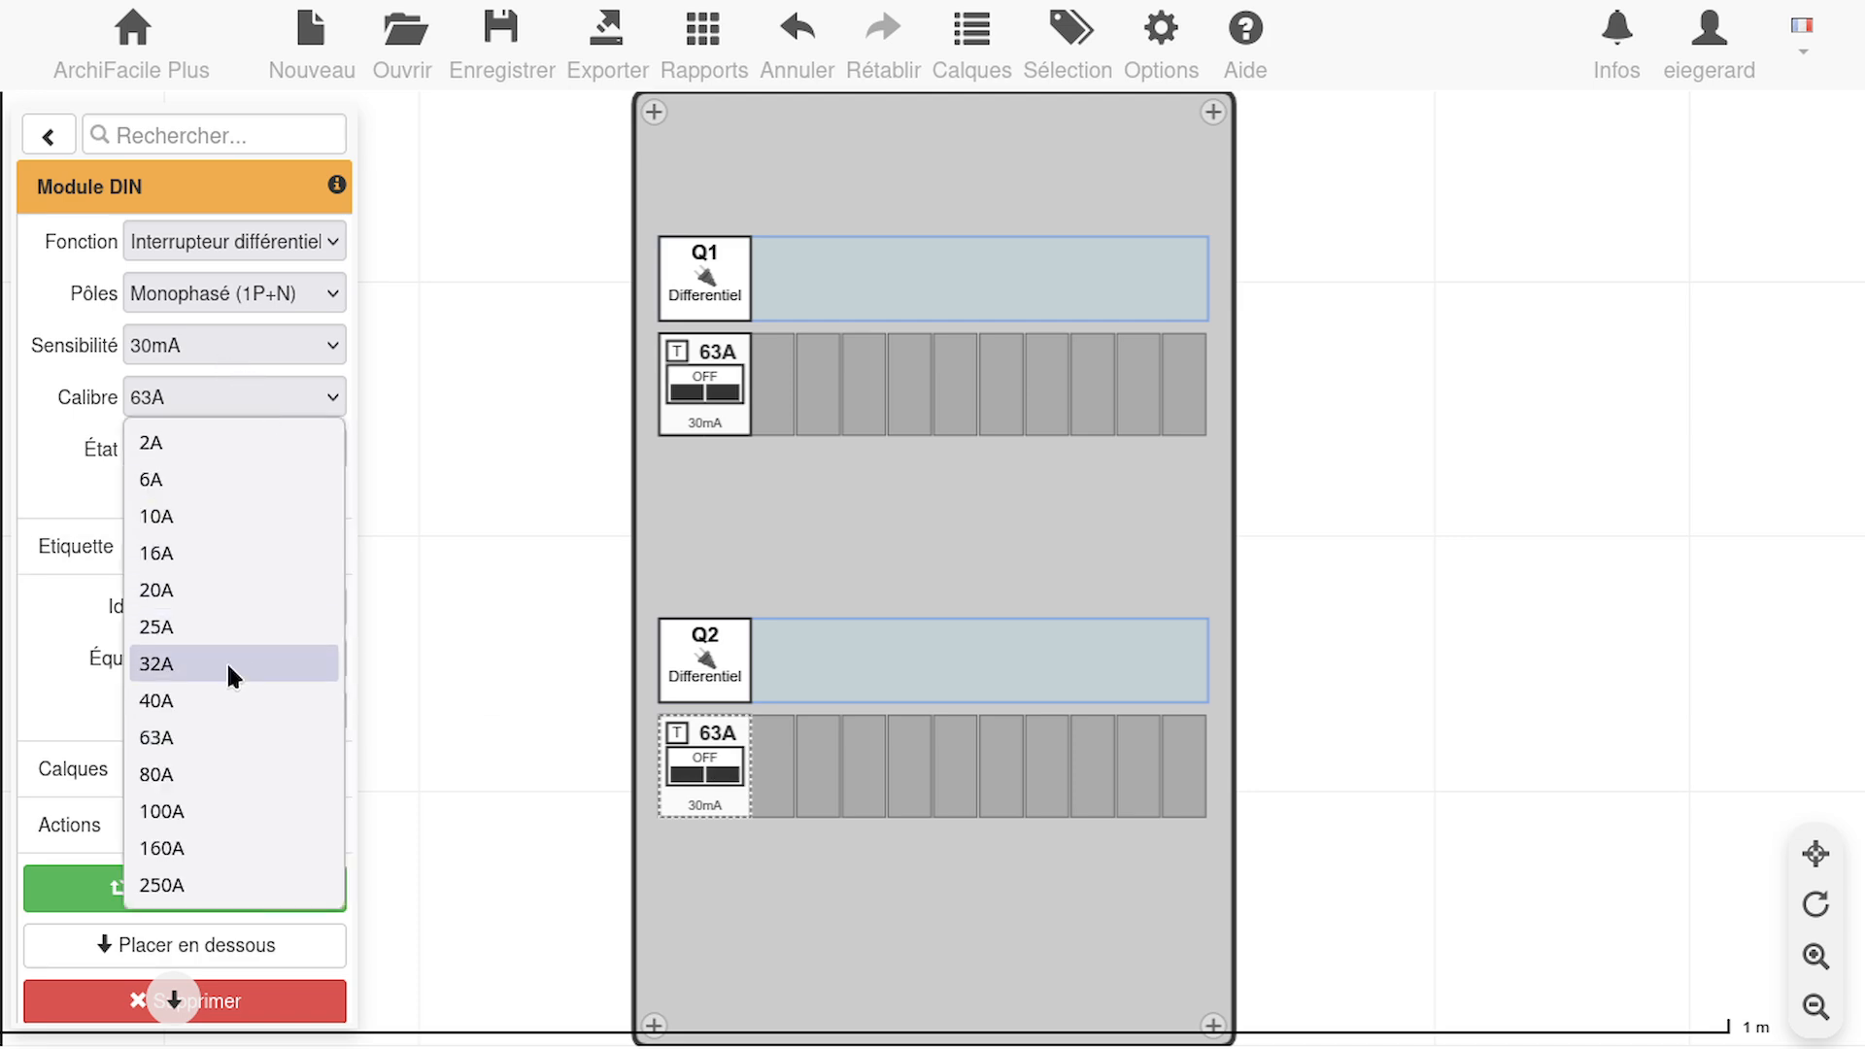
left_click(207, 701)
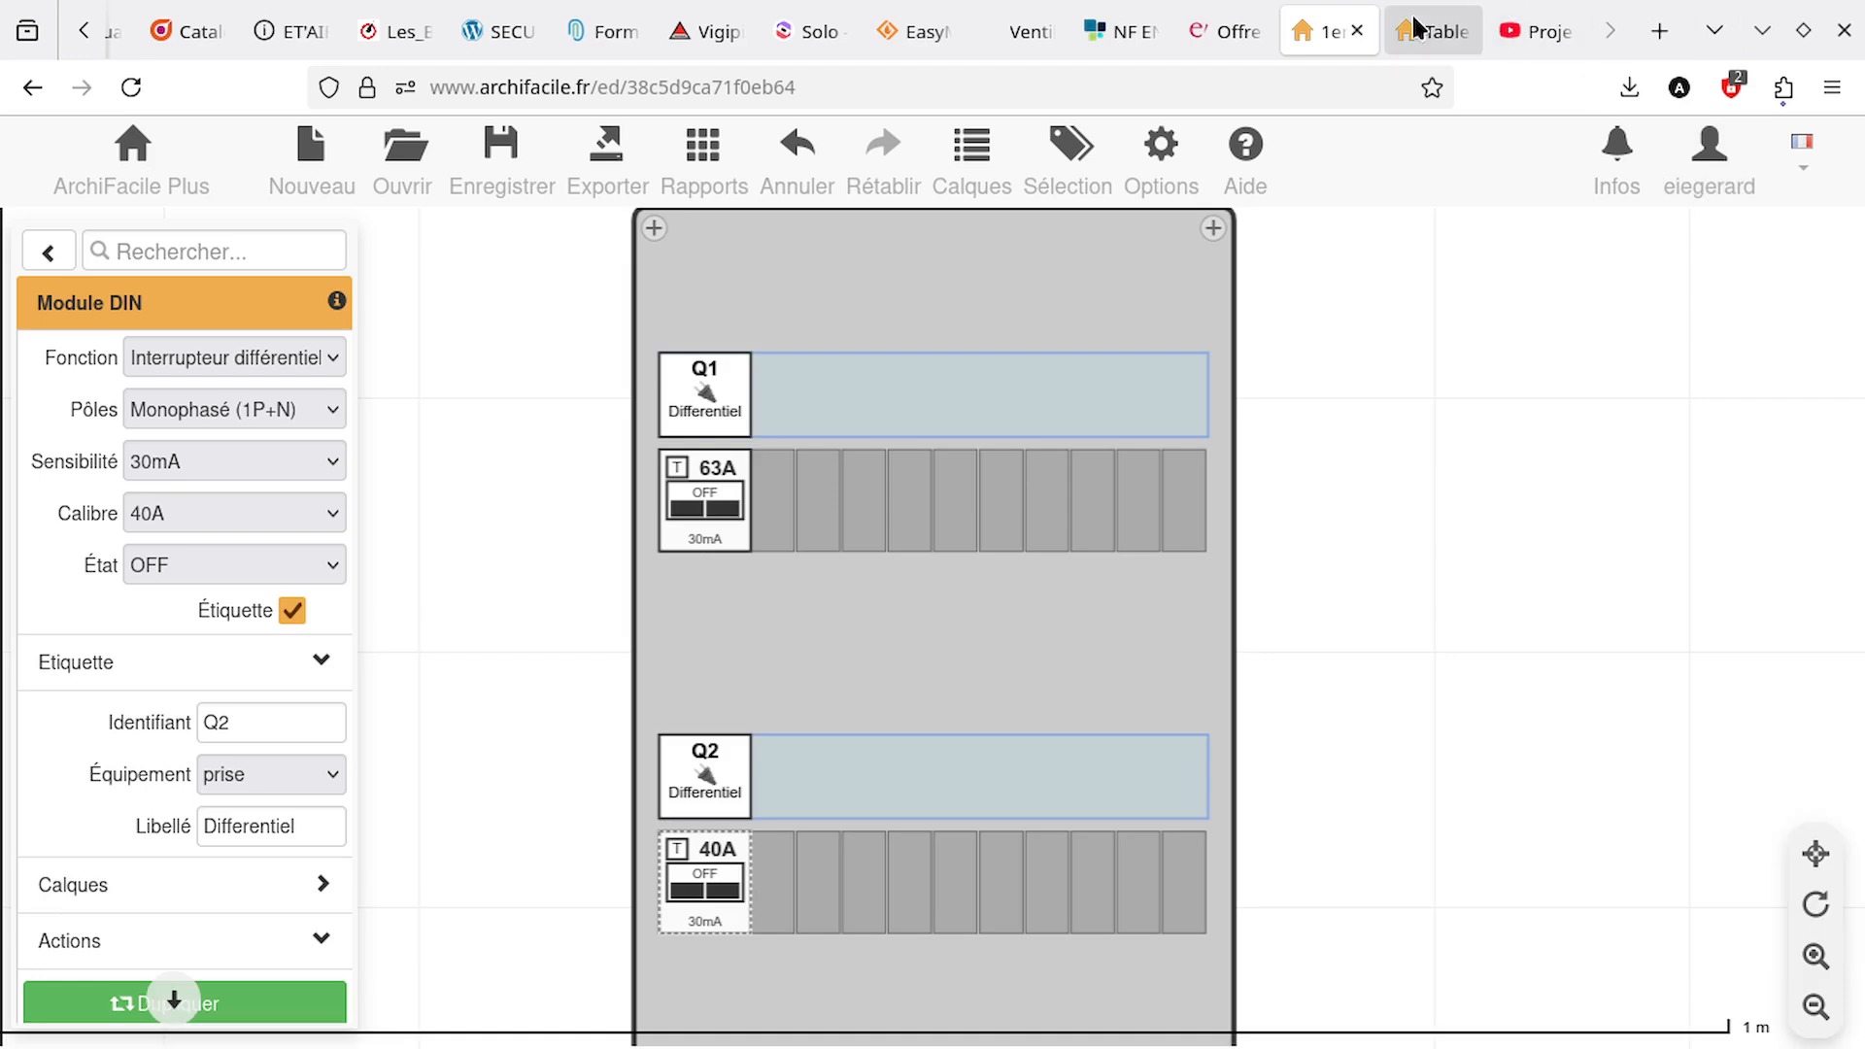
Switch to the ArchiFacile help page on electrical panels, breakers and labels, look through it, and return to the plan
left_click(1434, 26)
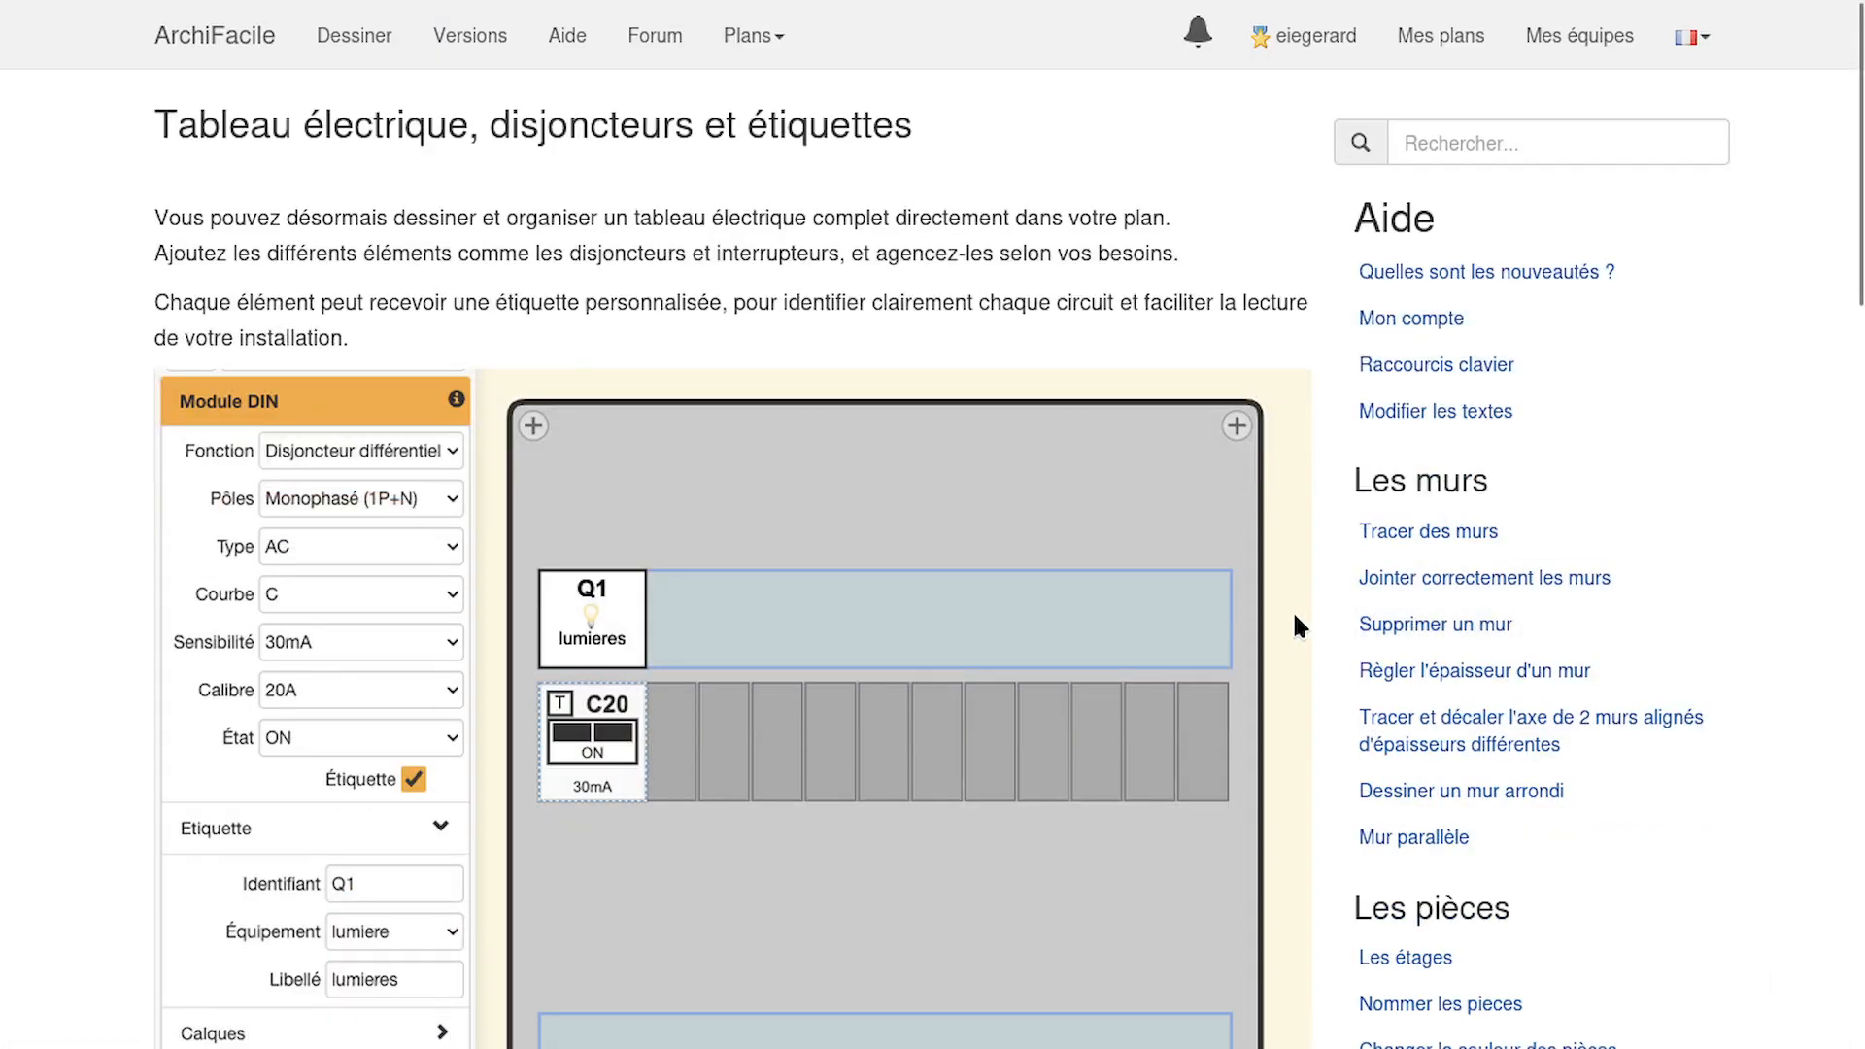
scroll(1285, 616, "down", 10)
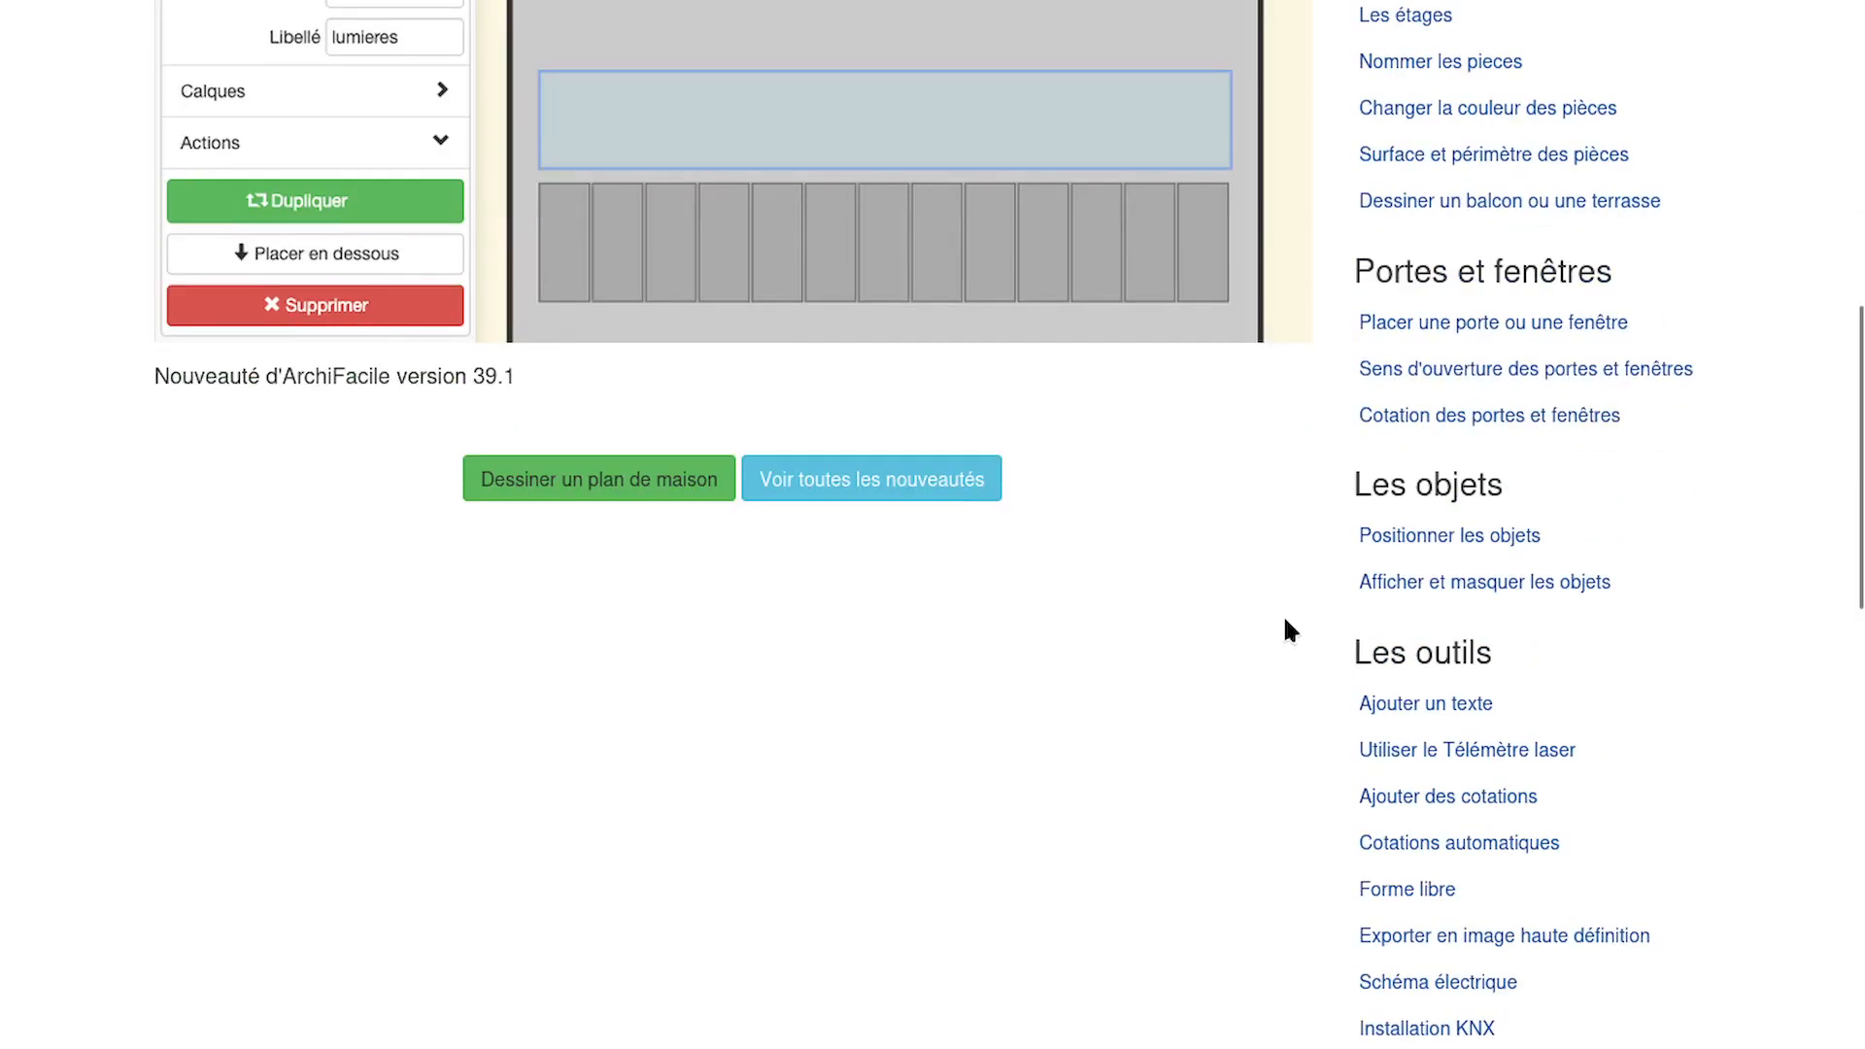
scroll(1285, 620, "up", 10)
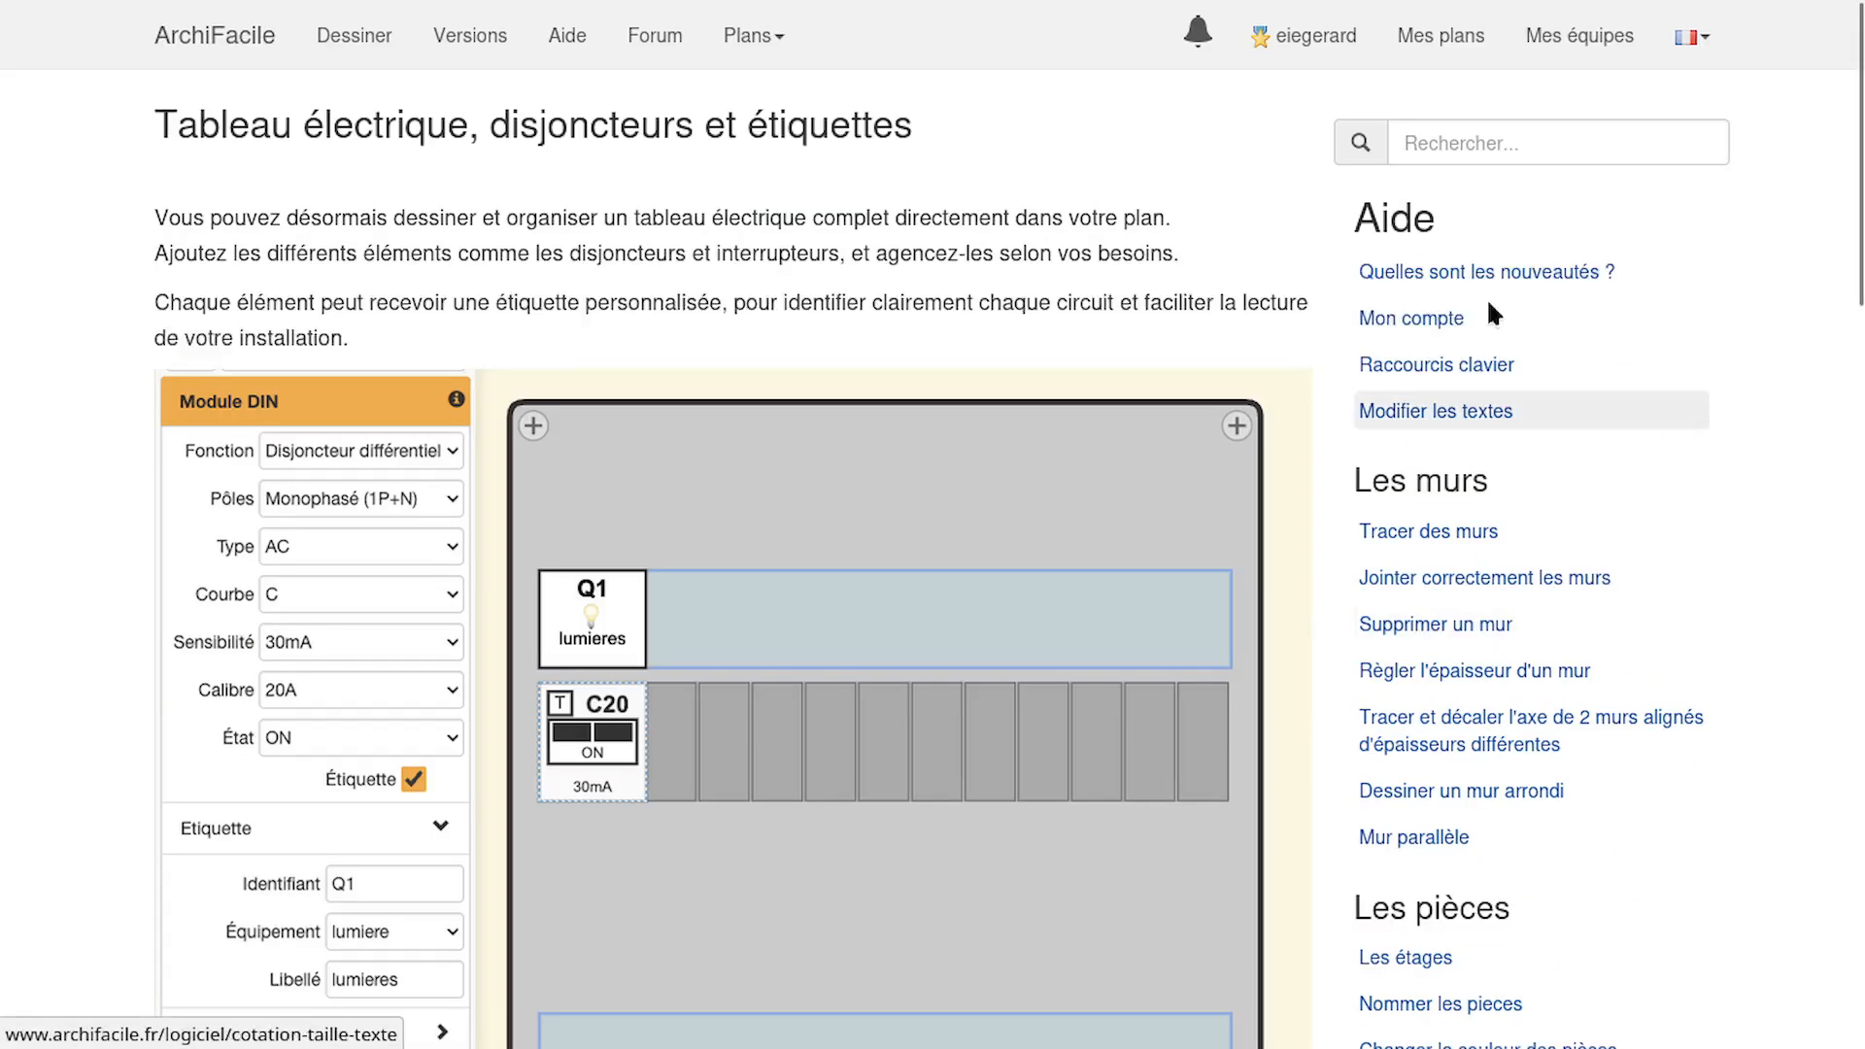
mouse_move(1501, 5)
left_click(1336, 27)
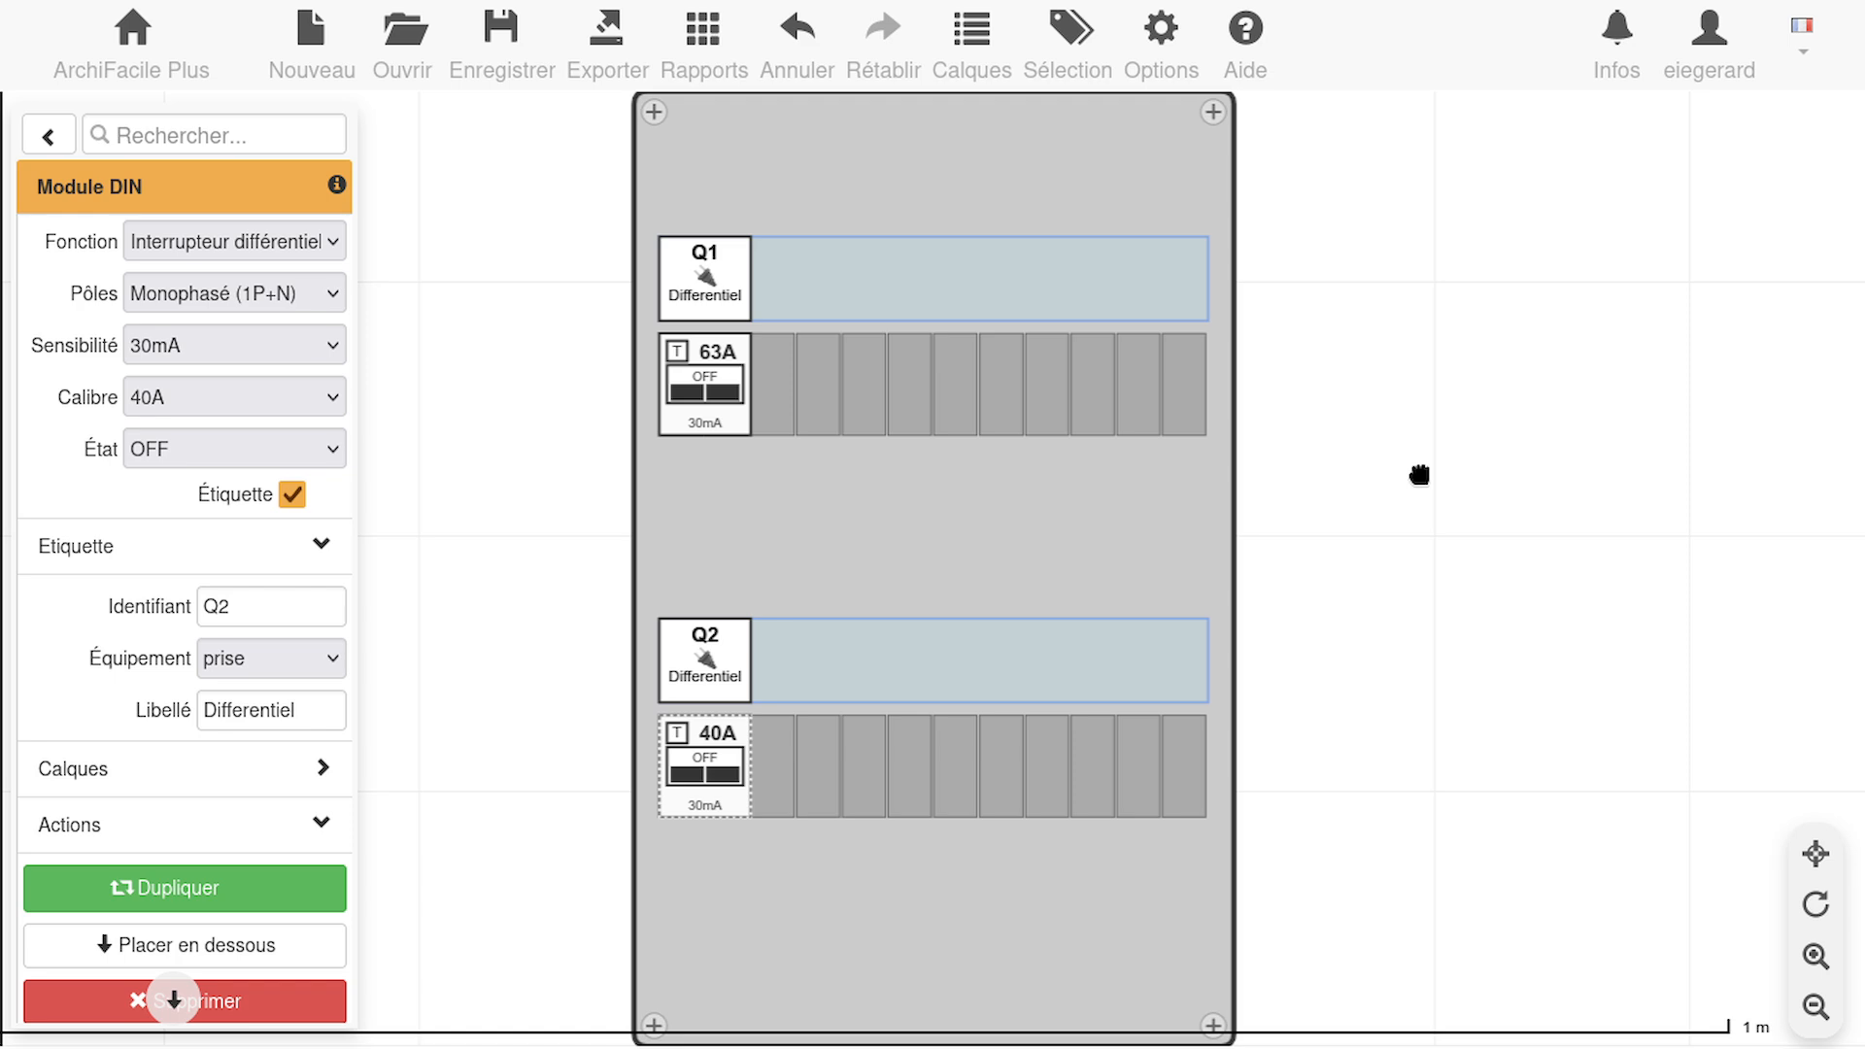
Place a Disj. C10 1P+N breaker in the upper row, directly beside the Q1 residual current switch
left_click(48, 136)
left_click(146, 831)
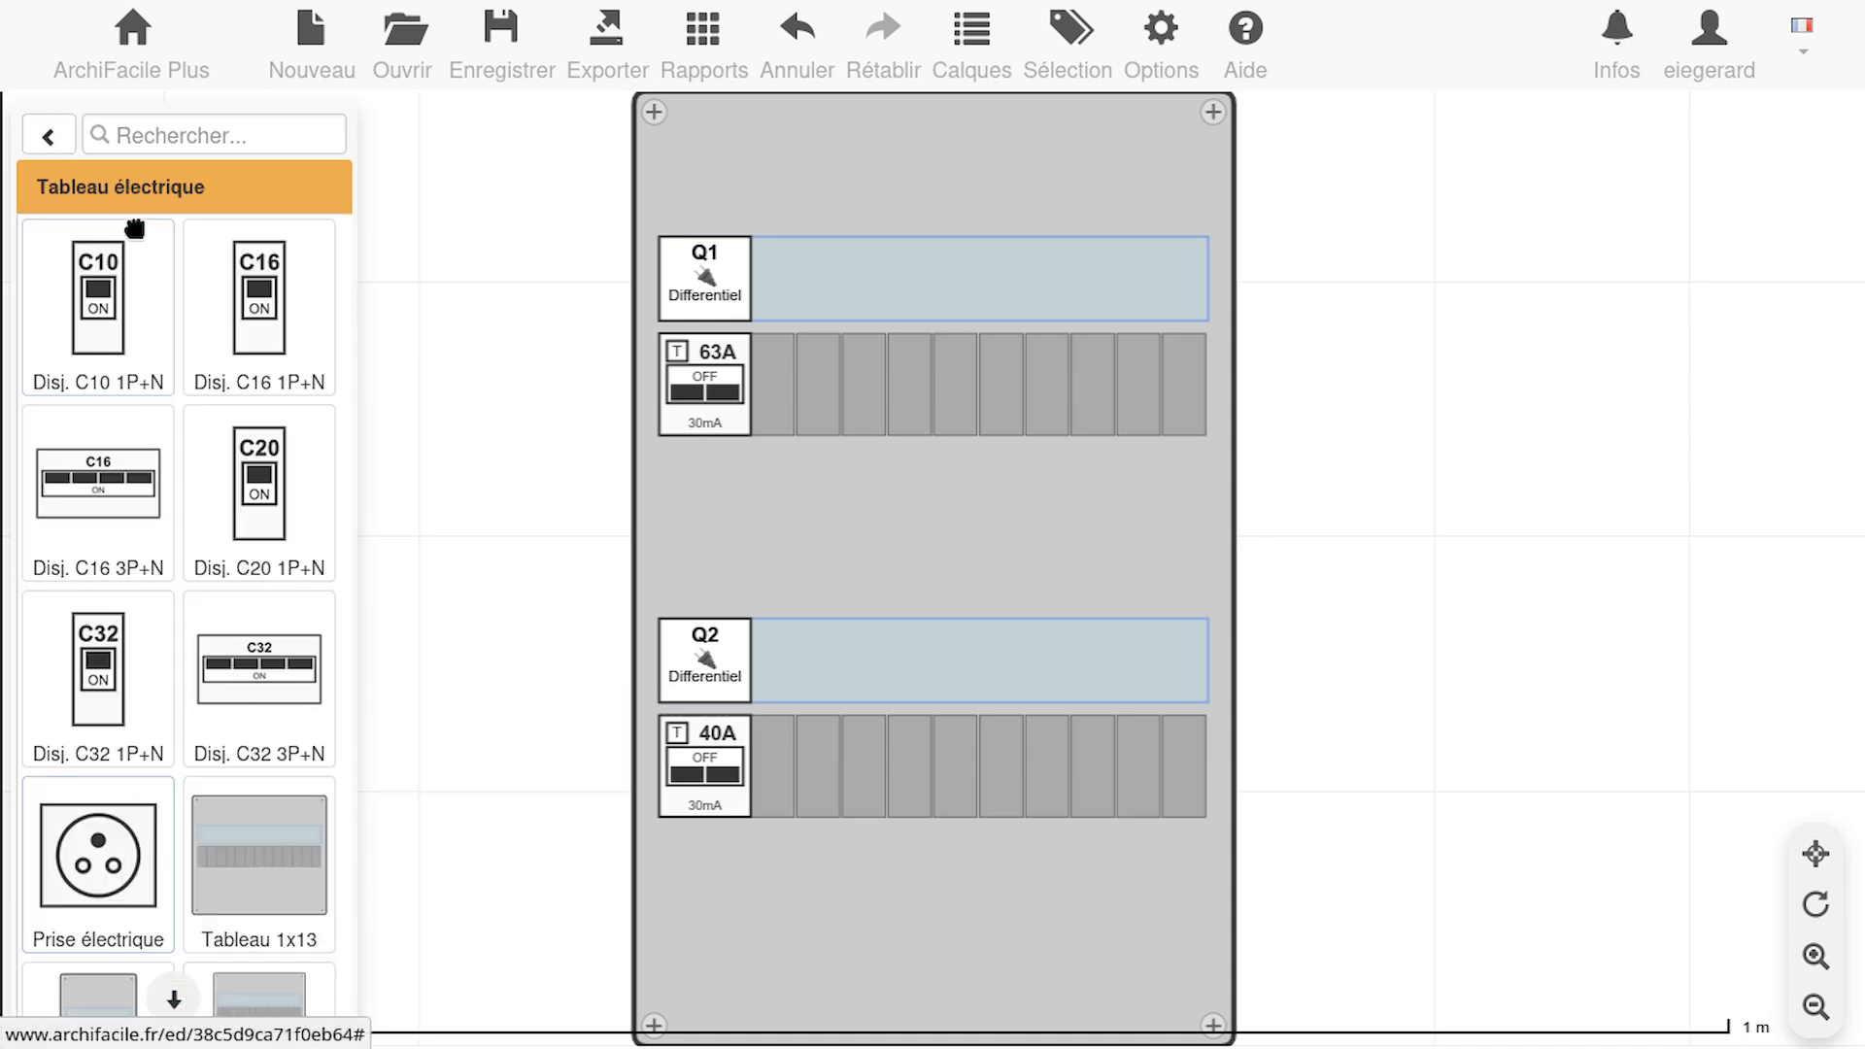
left_click_drag(114, 292, 758, 418)
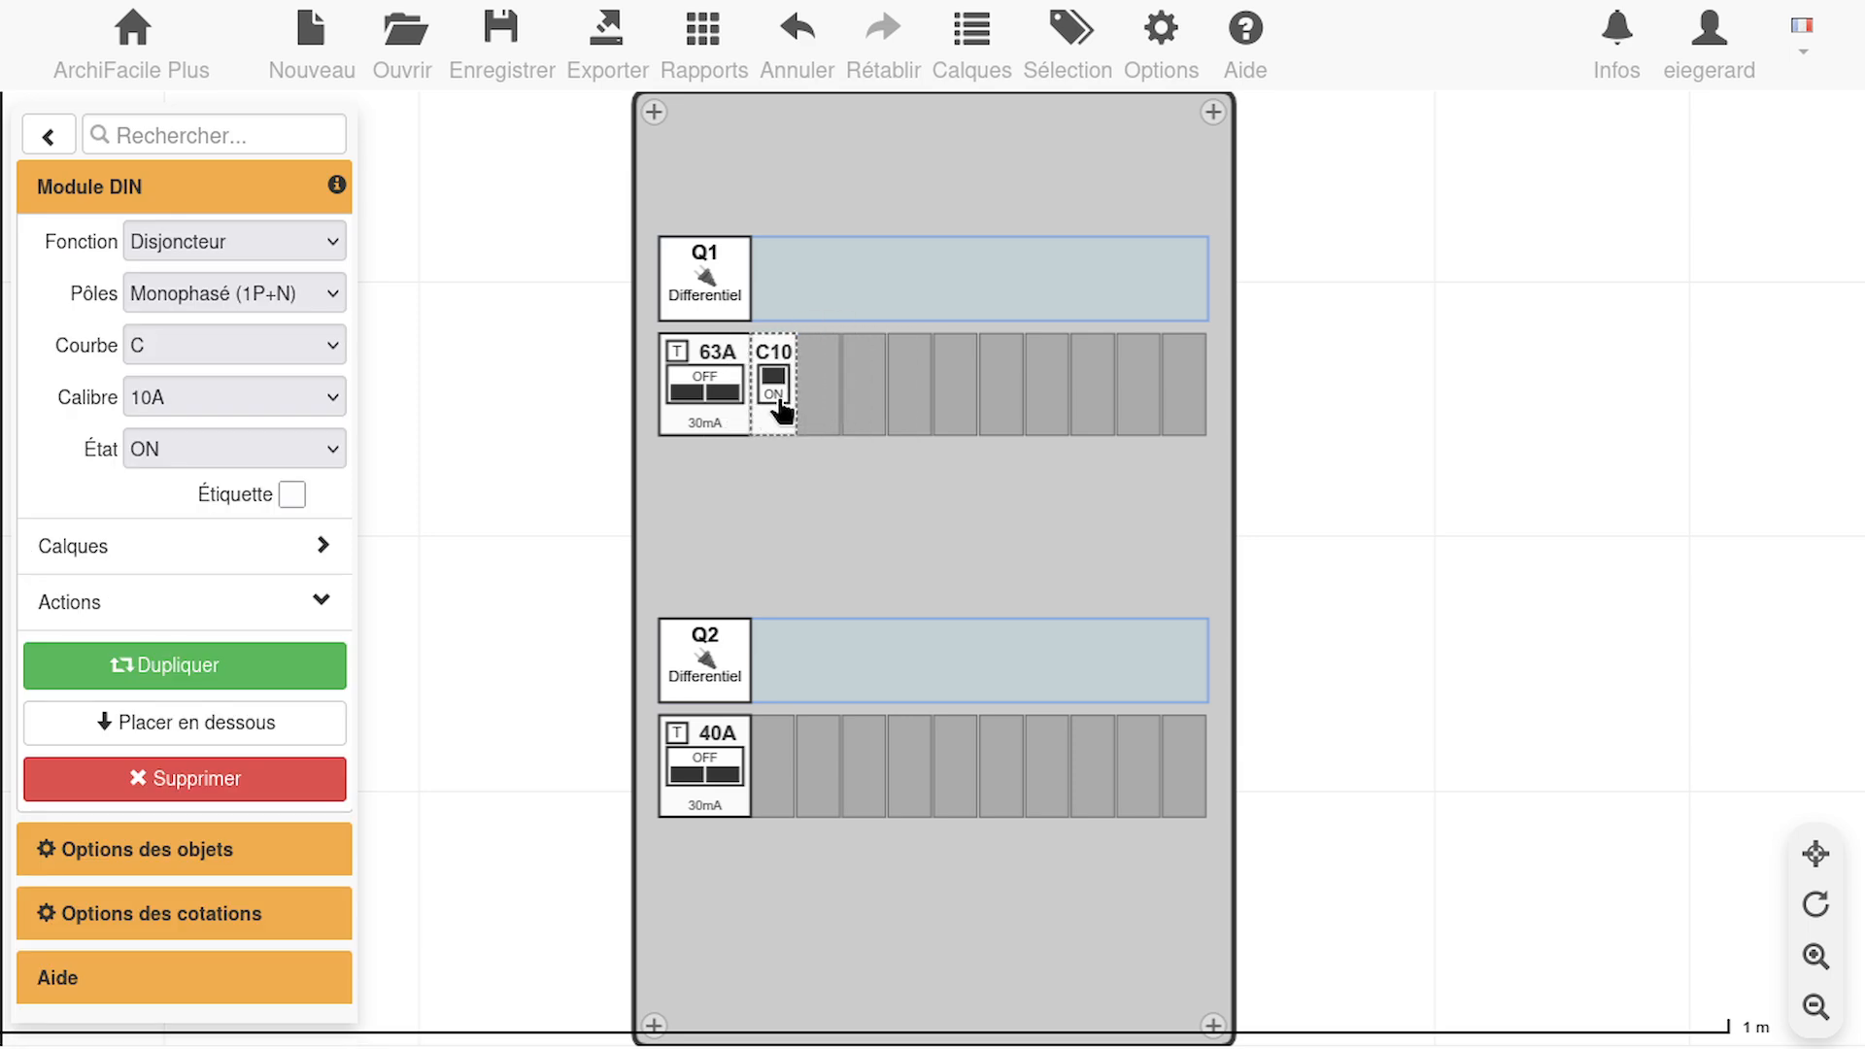
Set the new upper-row breaker's rating to 32A, keep curve C, and leave that breaker selected
left_click(194, 394)
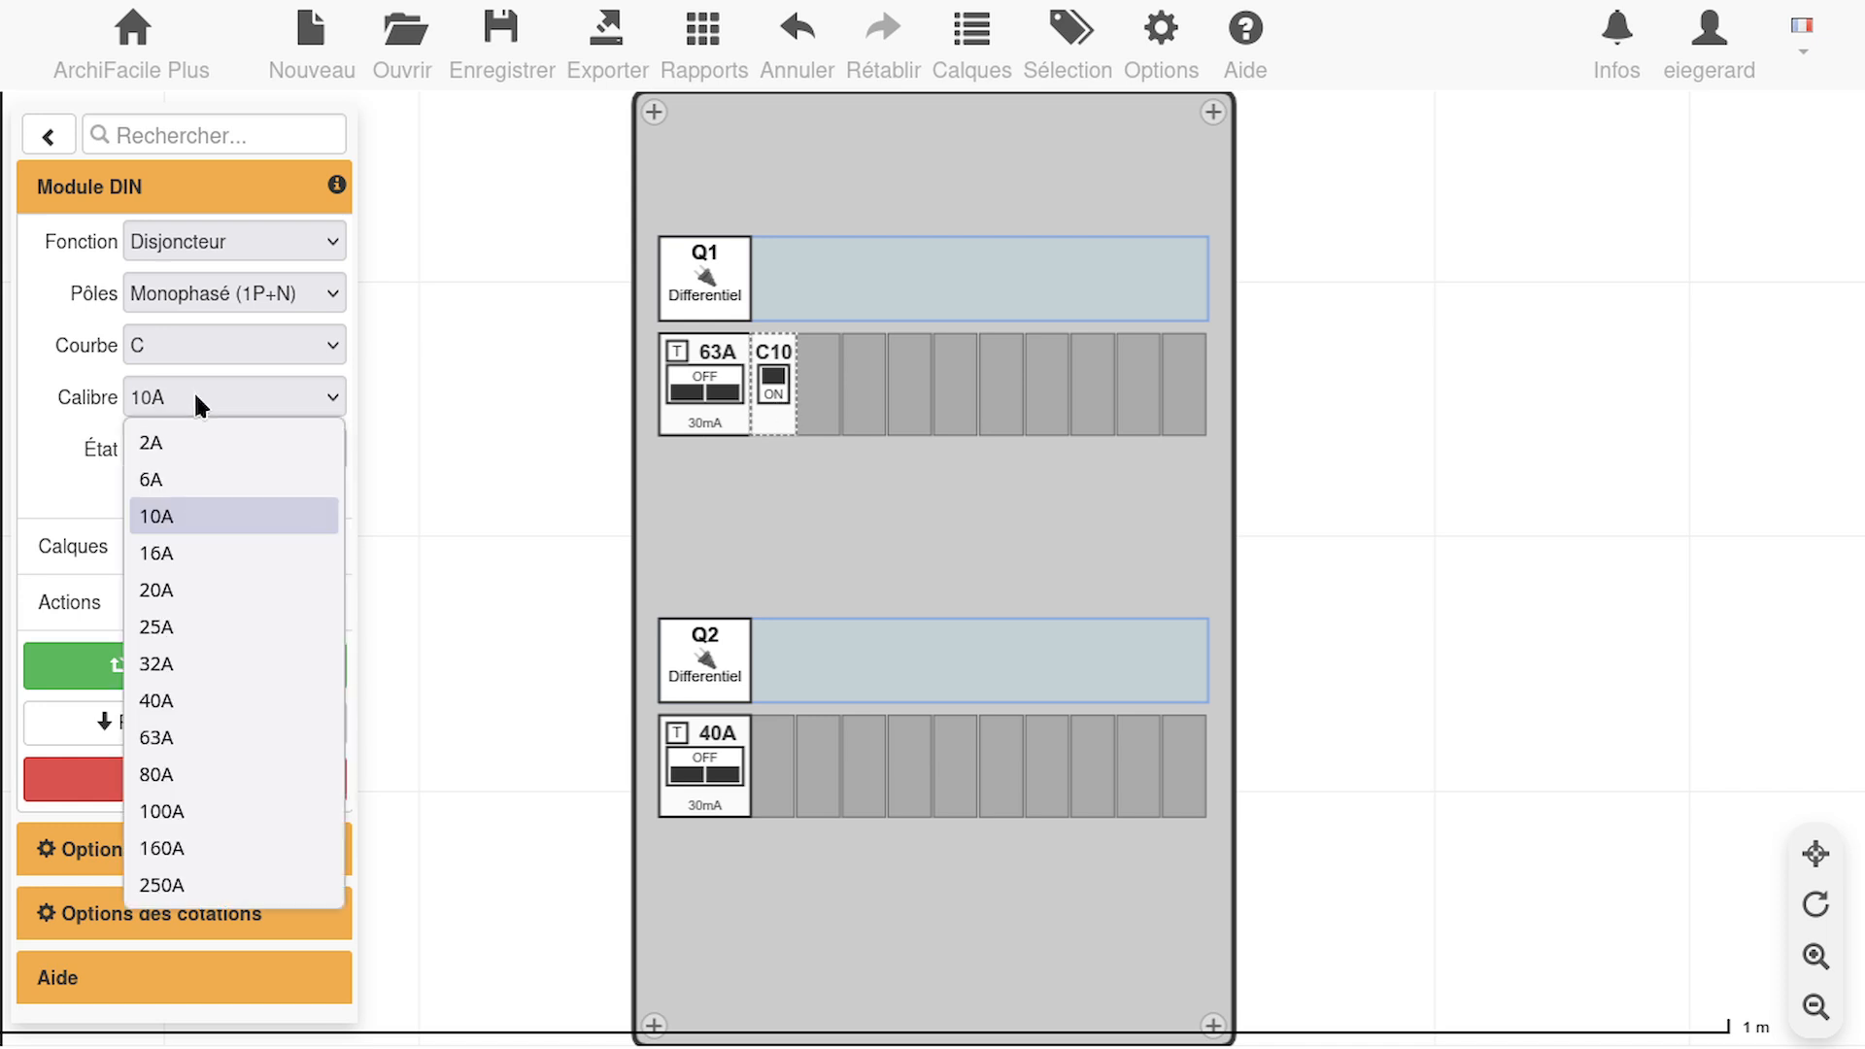
left_click(219, 663)
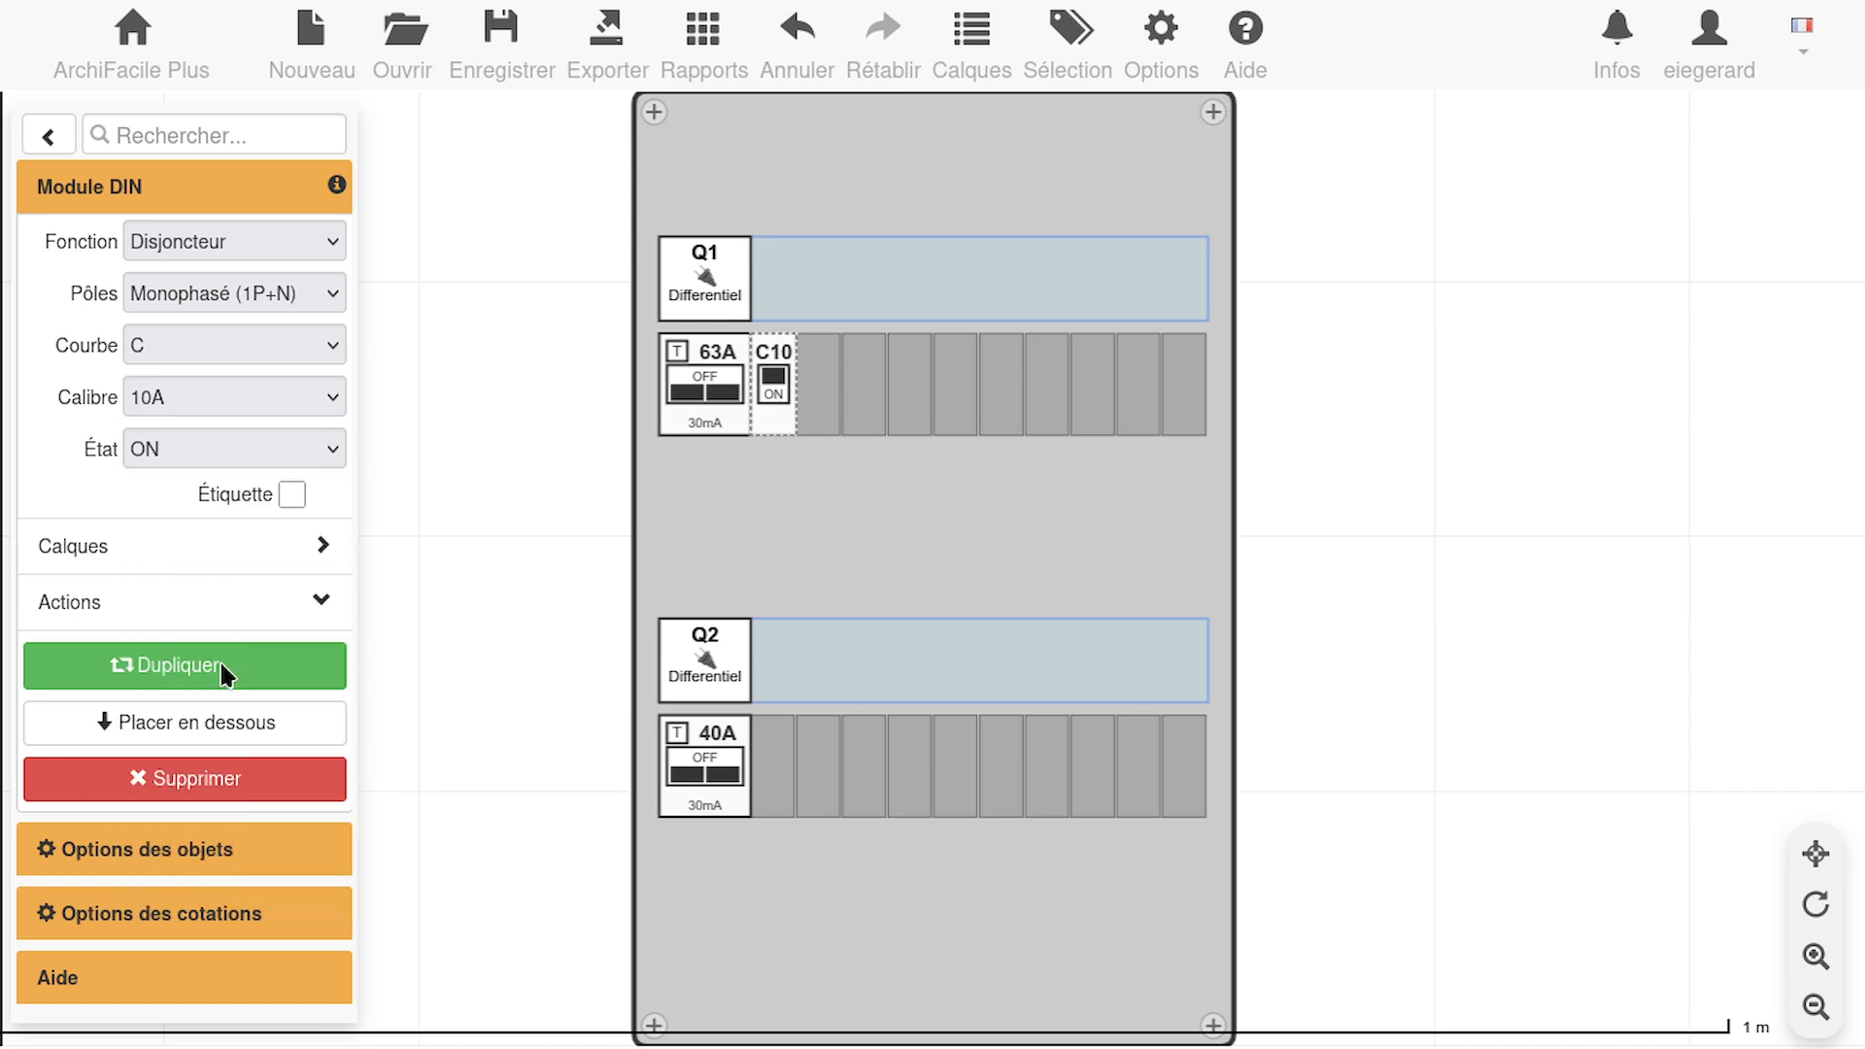
left_click(315, 345)
left_click(315, 345)
left_click(723, 387)
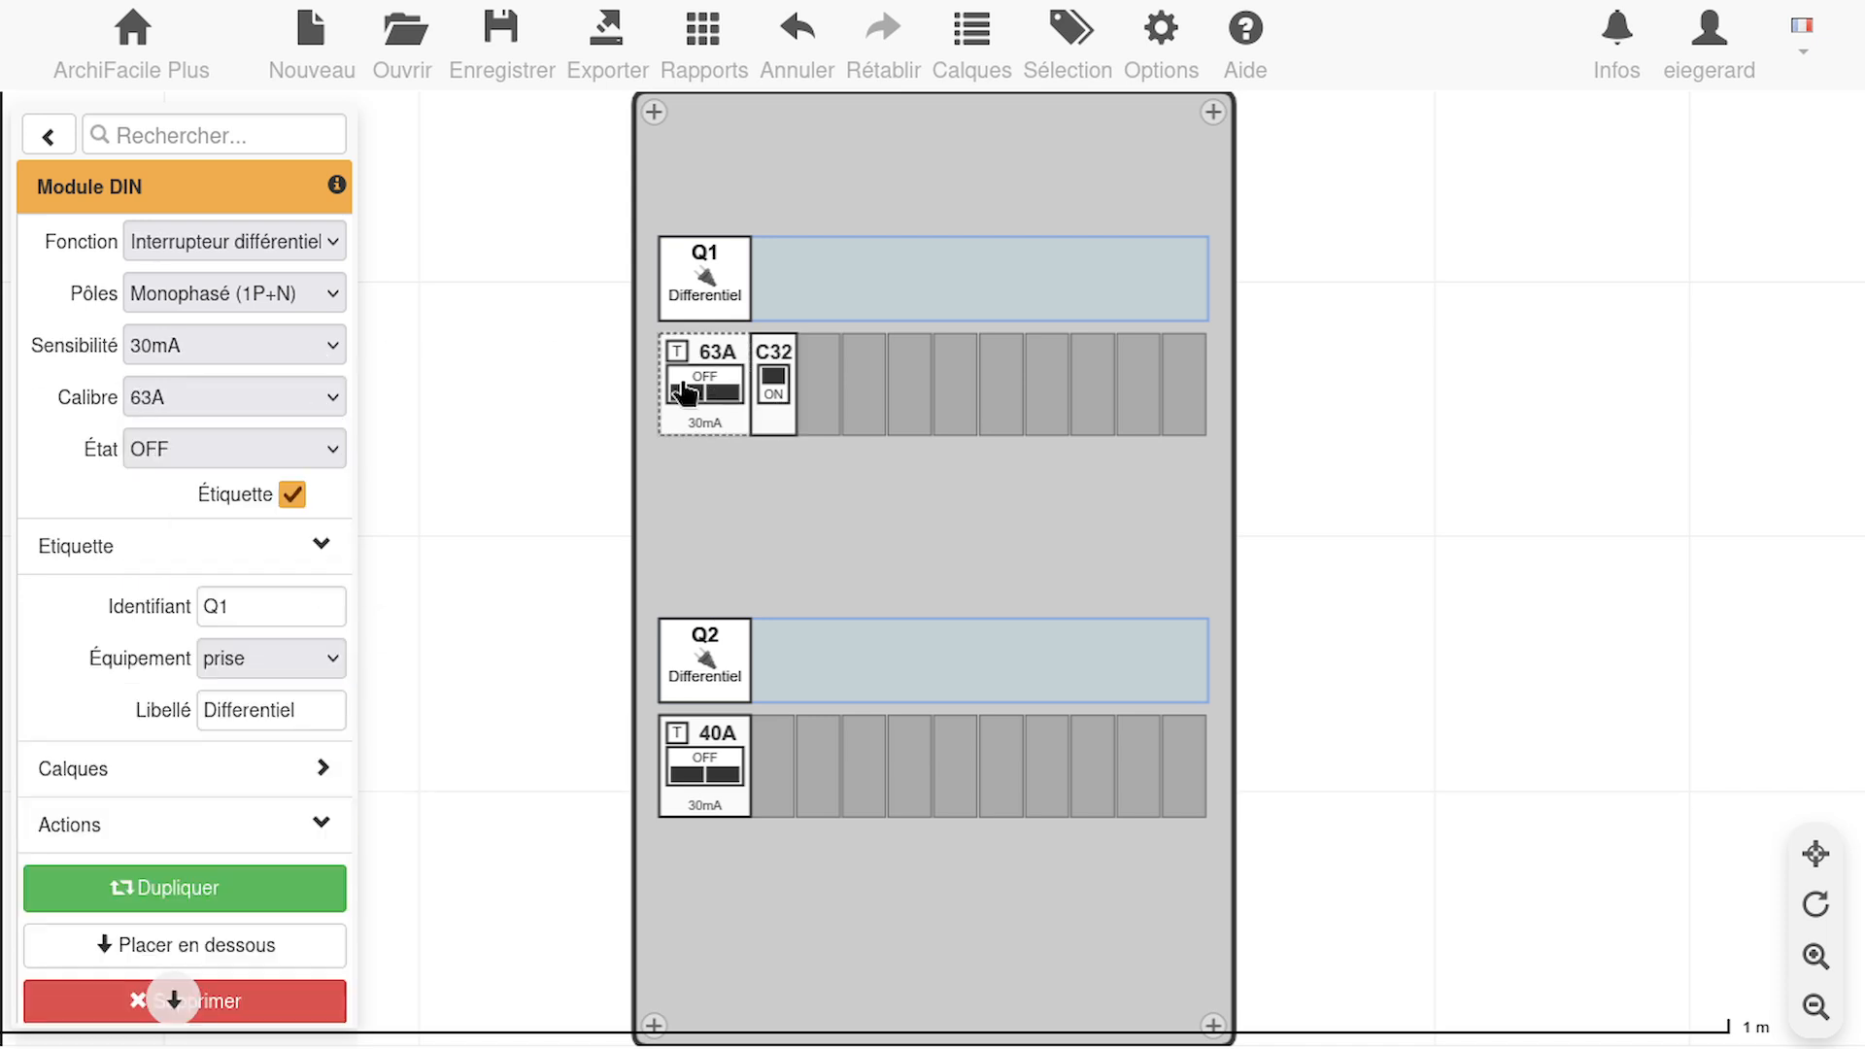
left_click(774, 387)
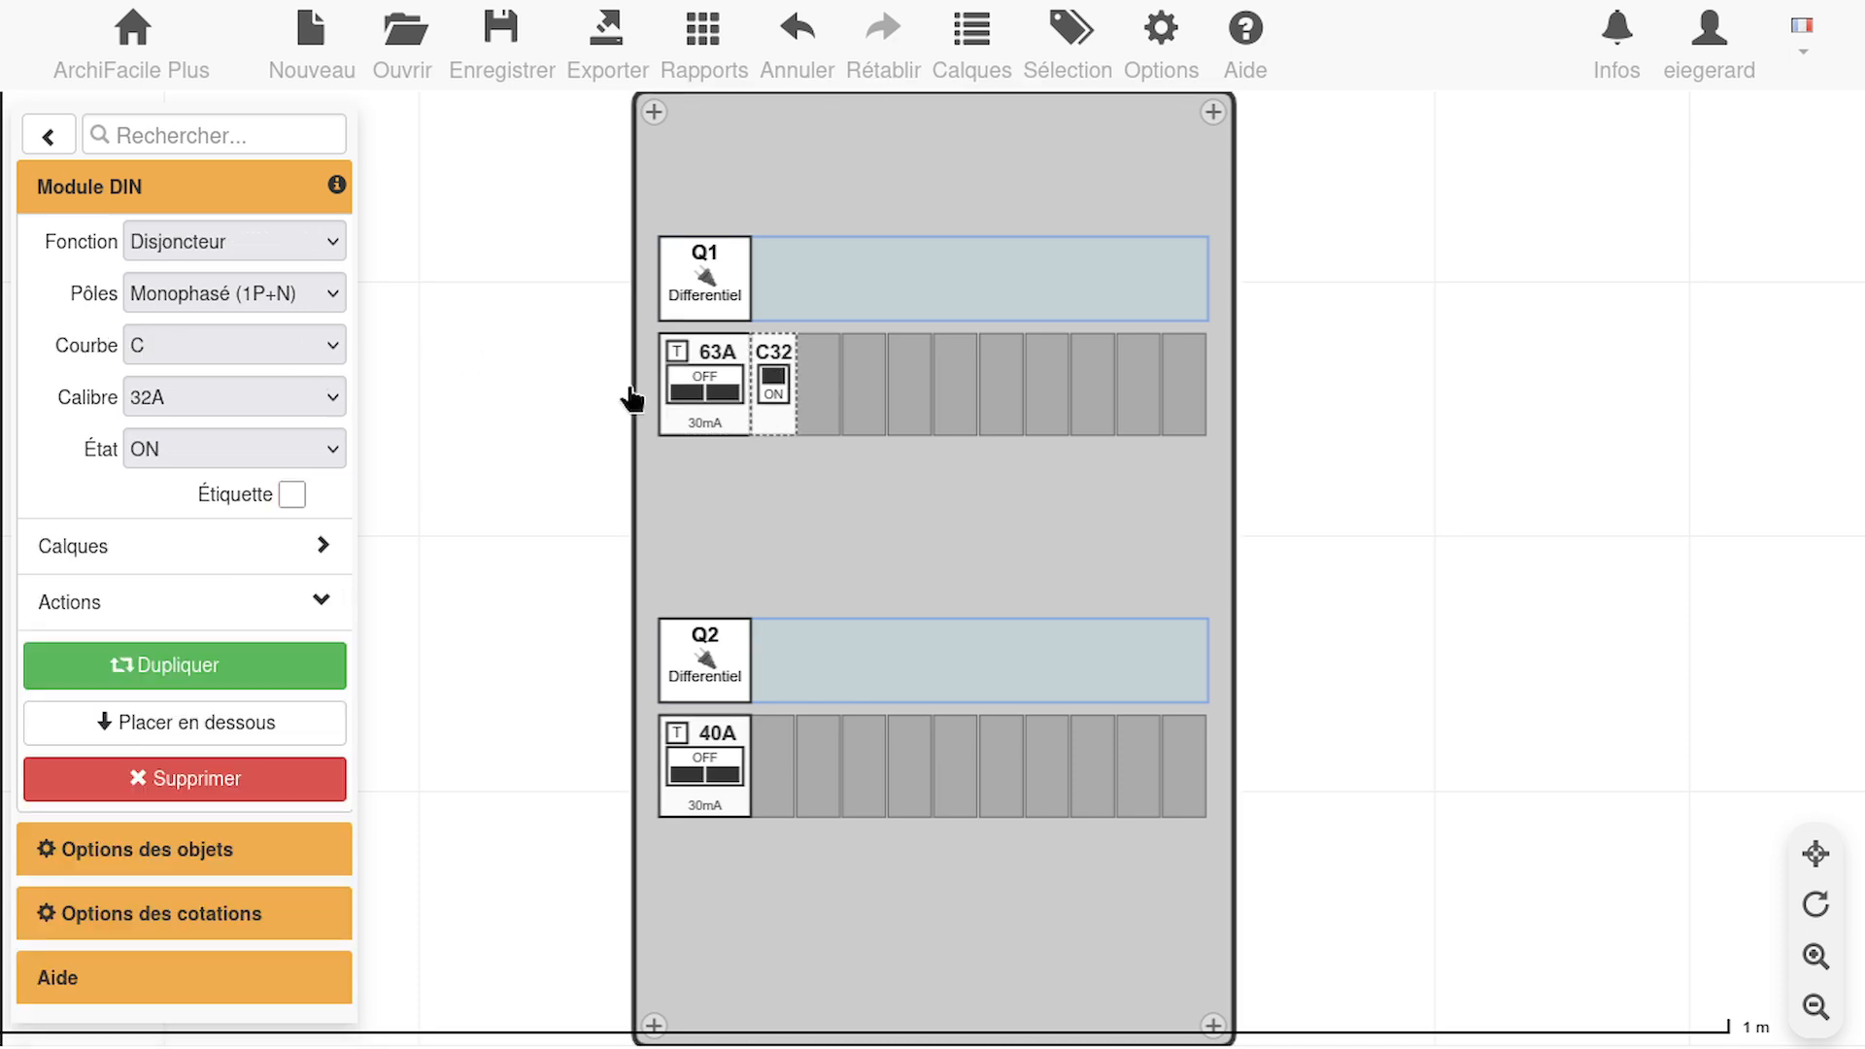
Set the state of the 32A upper-row breaker to OFF and enable its label
left_click(233, 346)
left_click(231, 348)
left_click(318, 447)
left_click(170, 492)
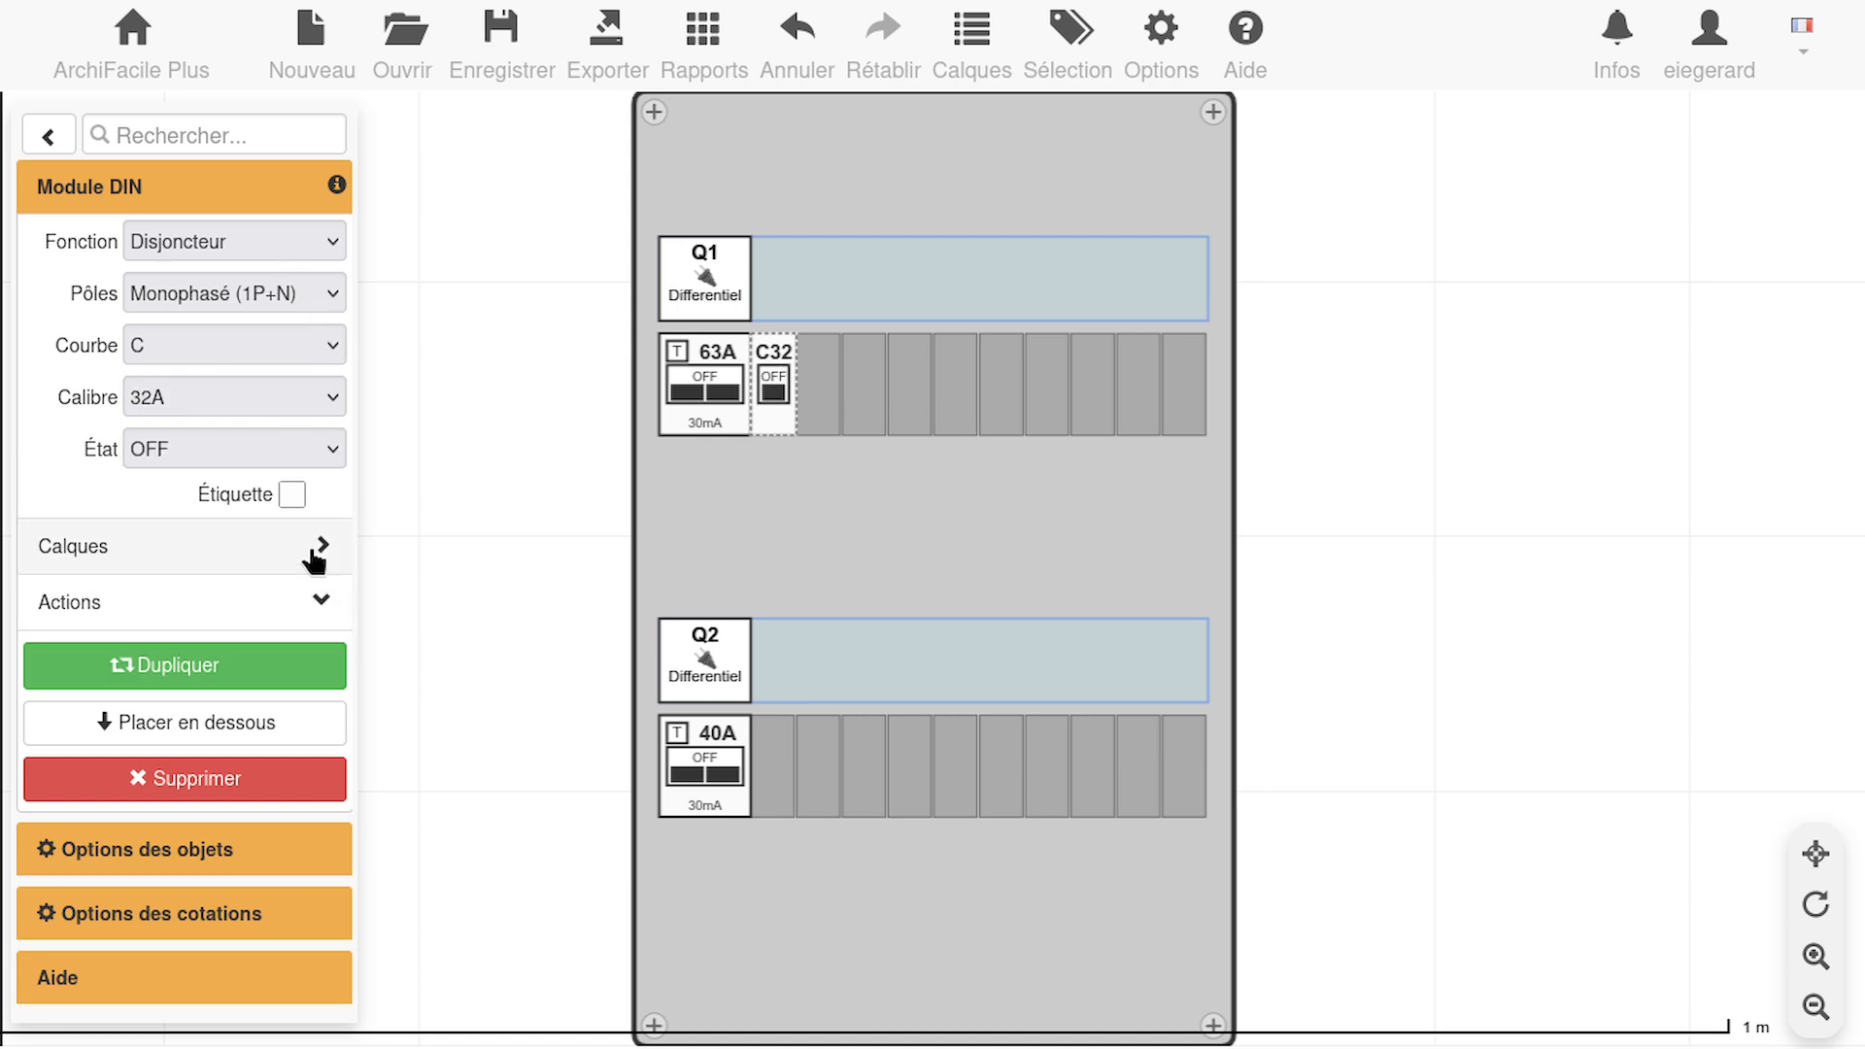
left_click(291, 495)
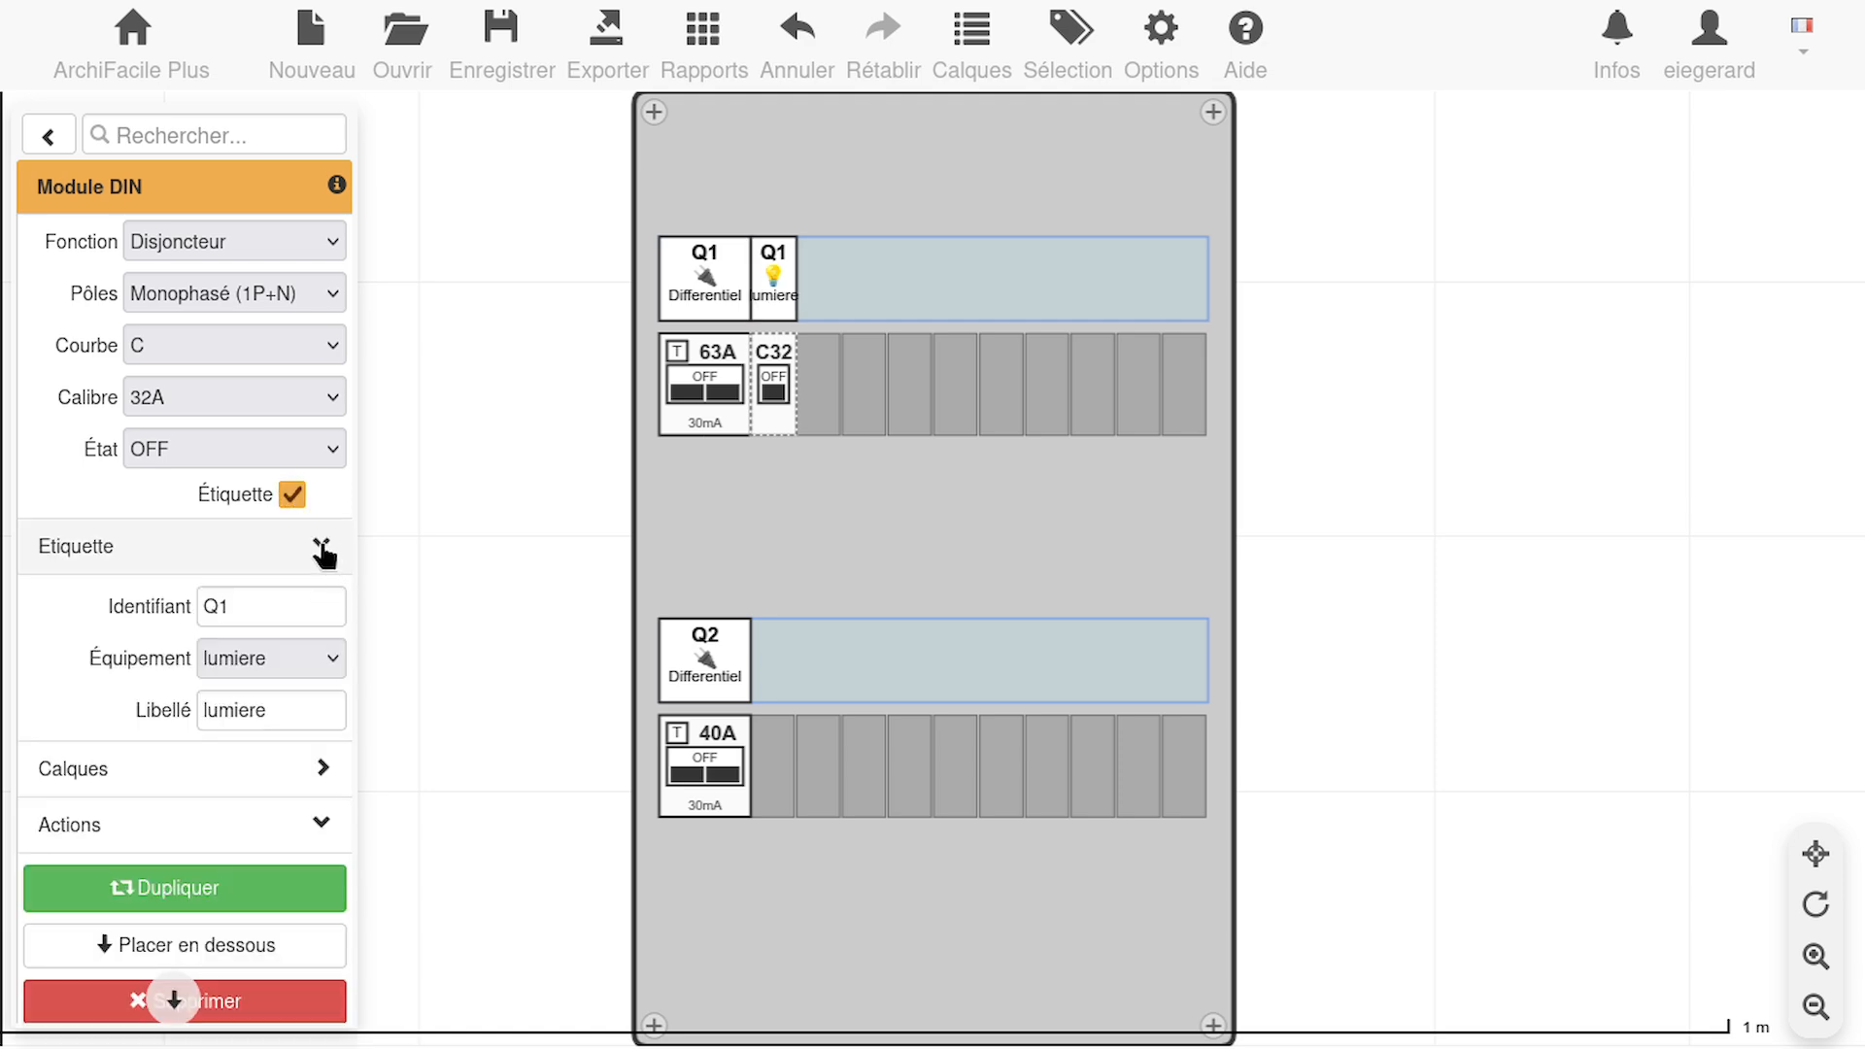
Set the 32A breaker's label identifier to Q11 and its equipment type to prise
left_click(298, 610)
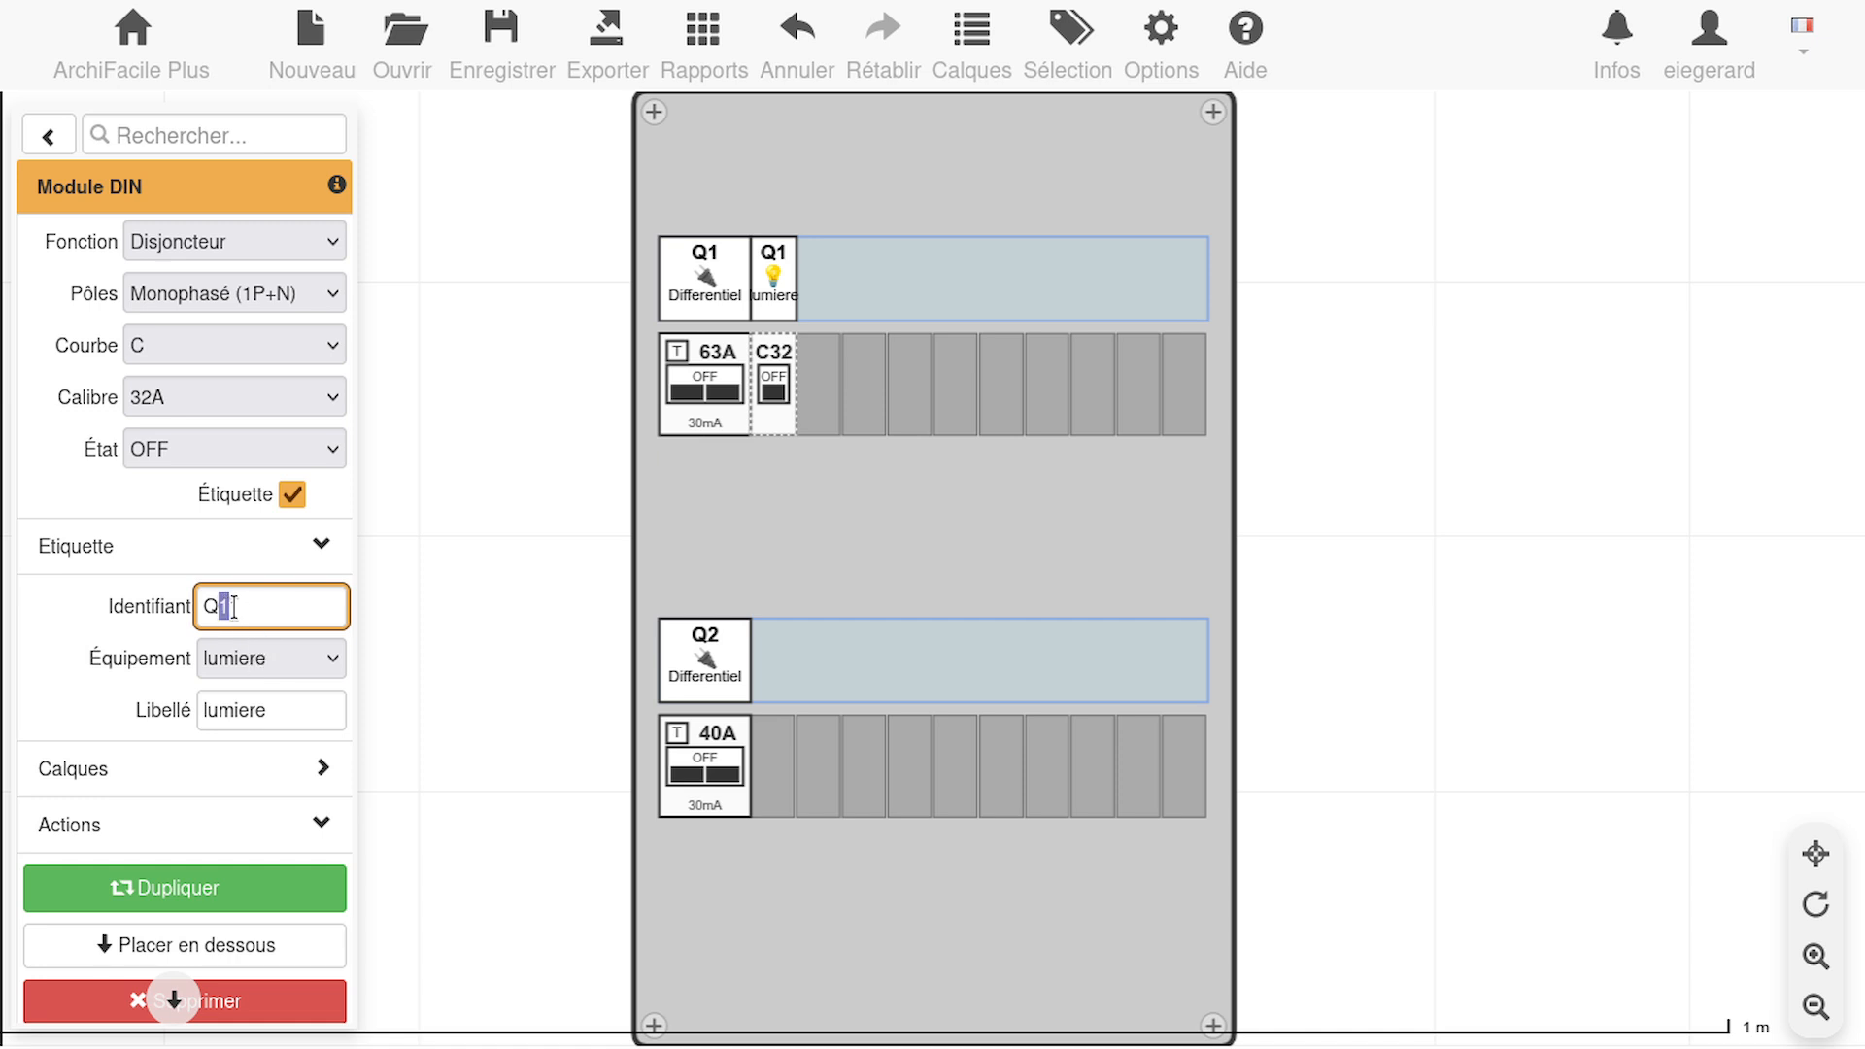
left_click(255, 610)
left_click(333, 656)
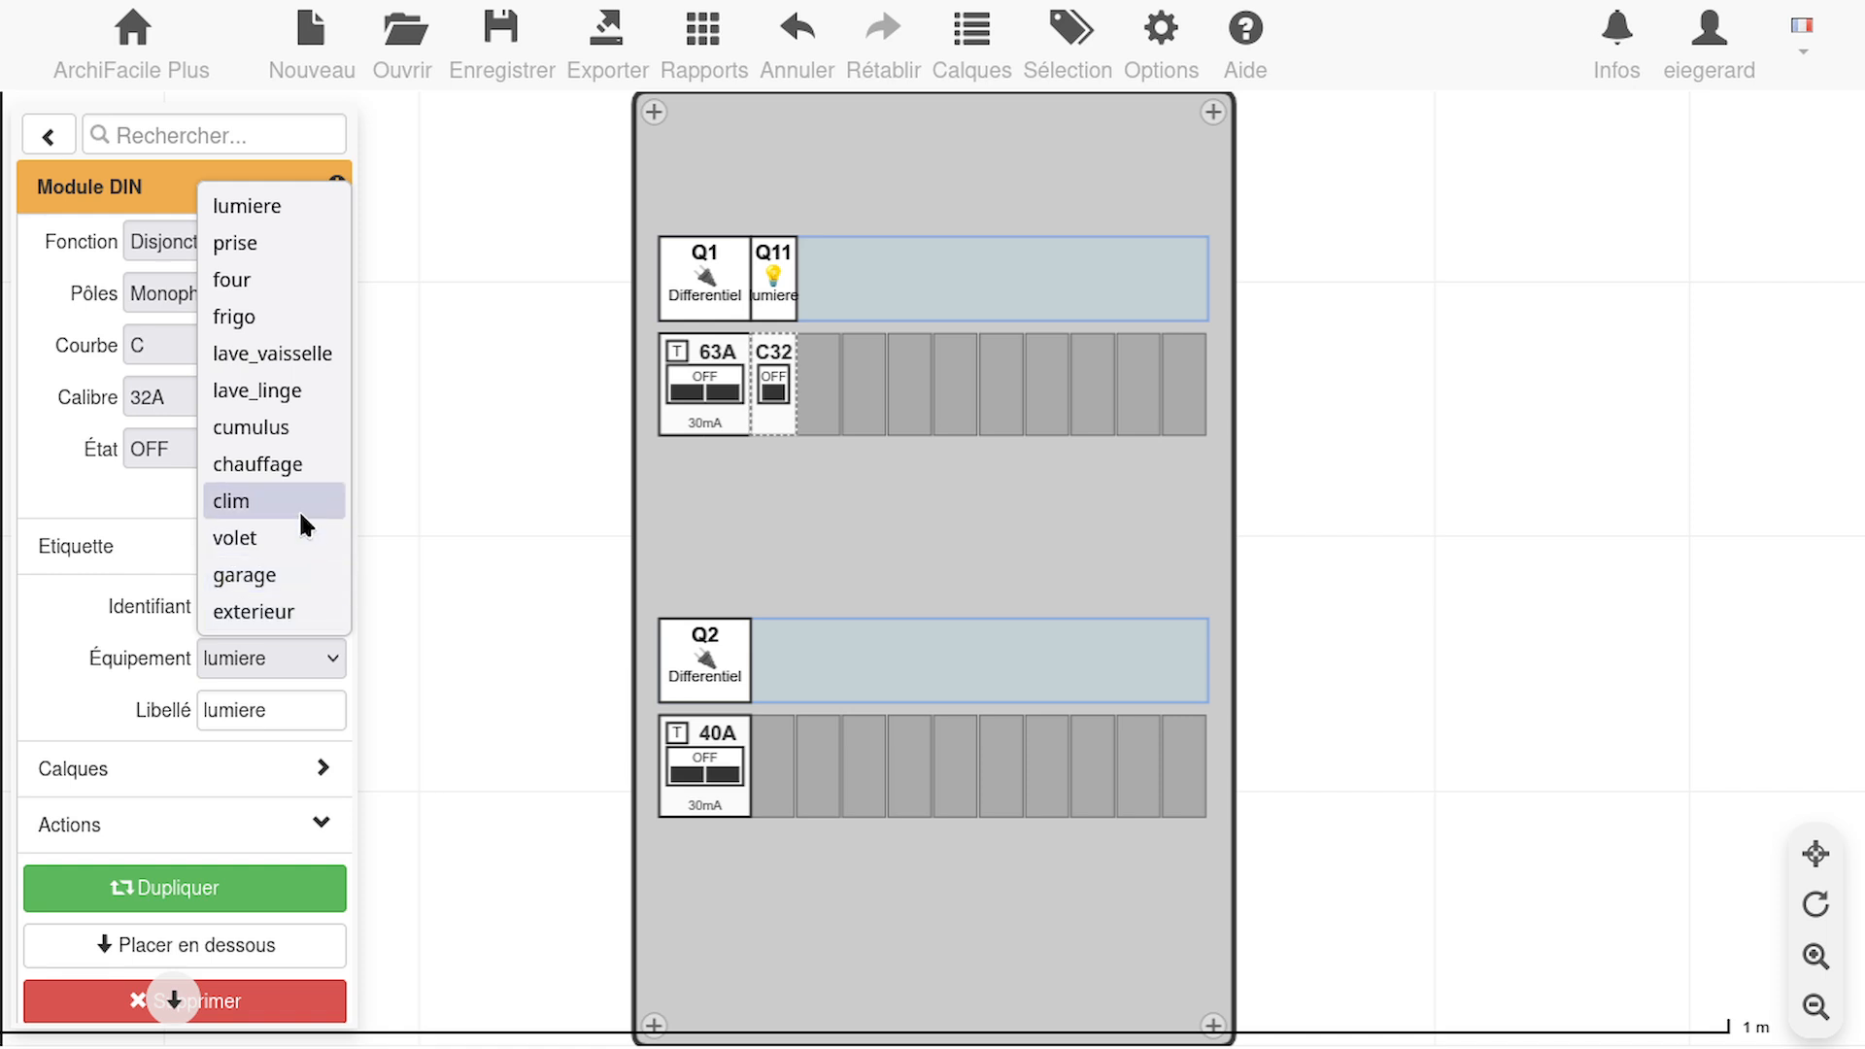
left_click(268, 244)
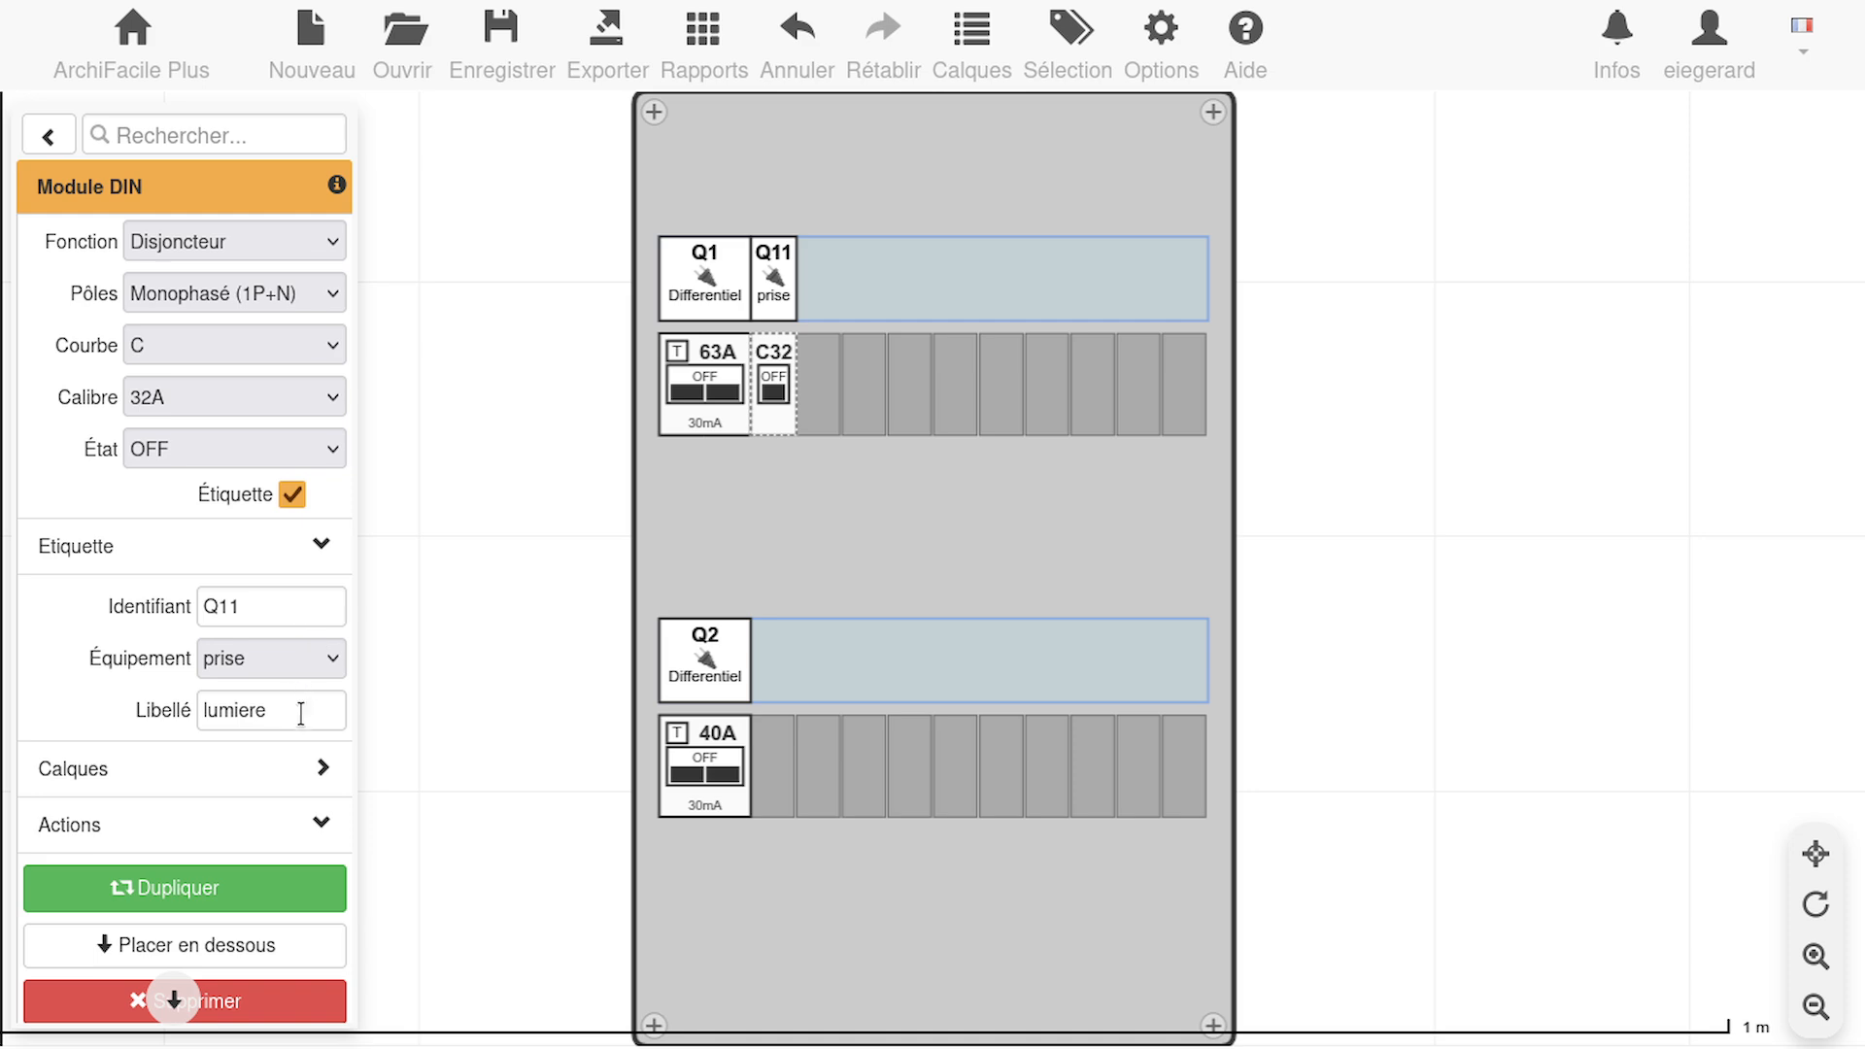
Set the label text of the Q11 breaker to "Plaque de cuisson"
left_click_drag(301, 713, 86, 677)
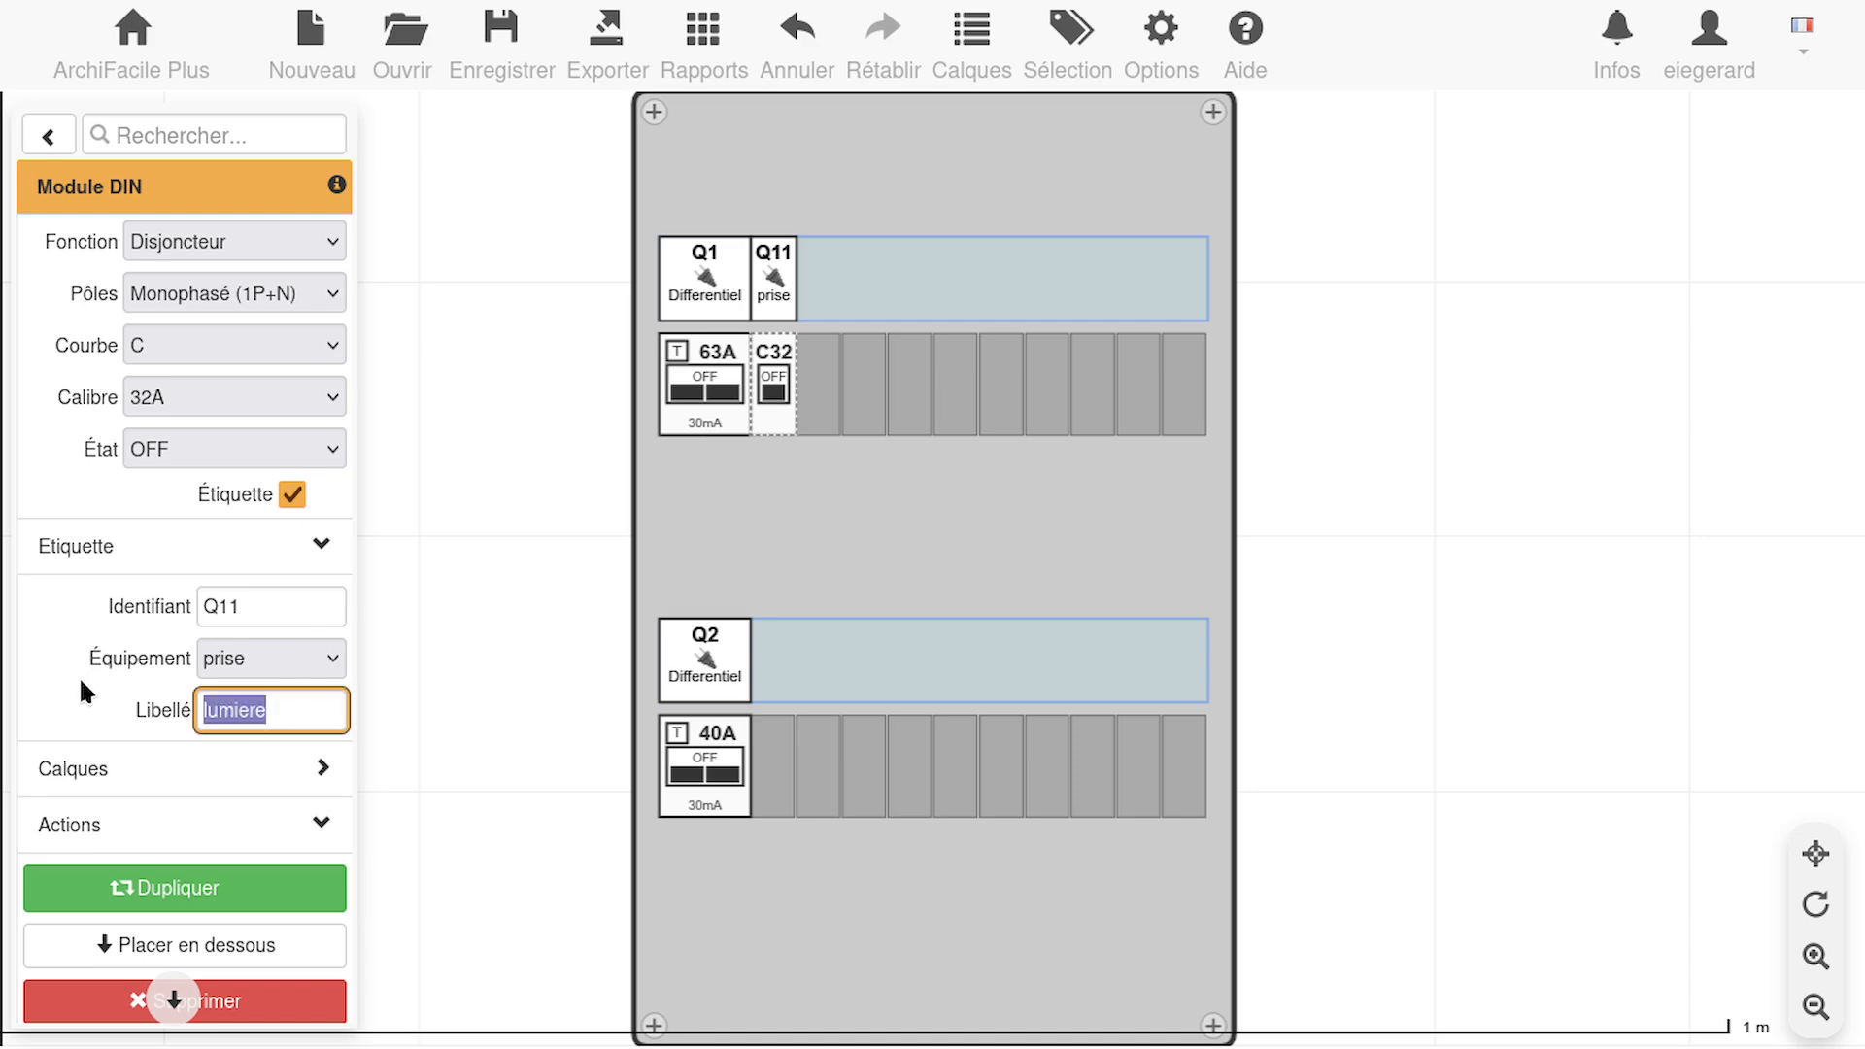
type("Plaque ")
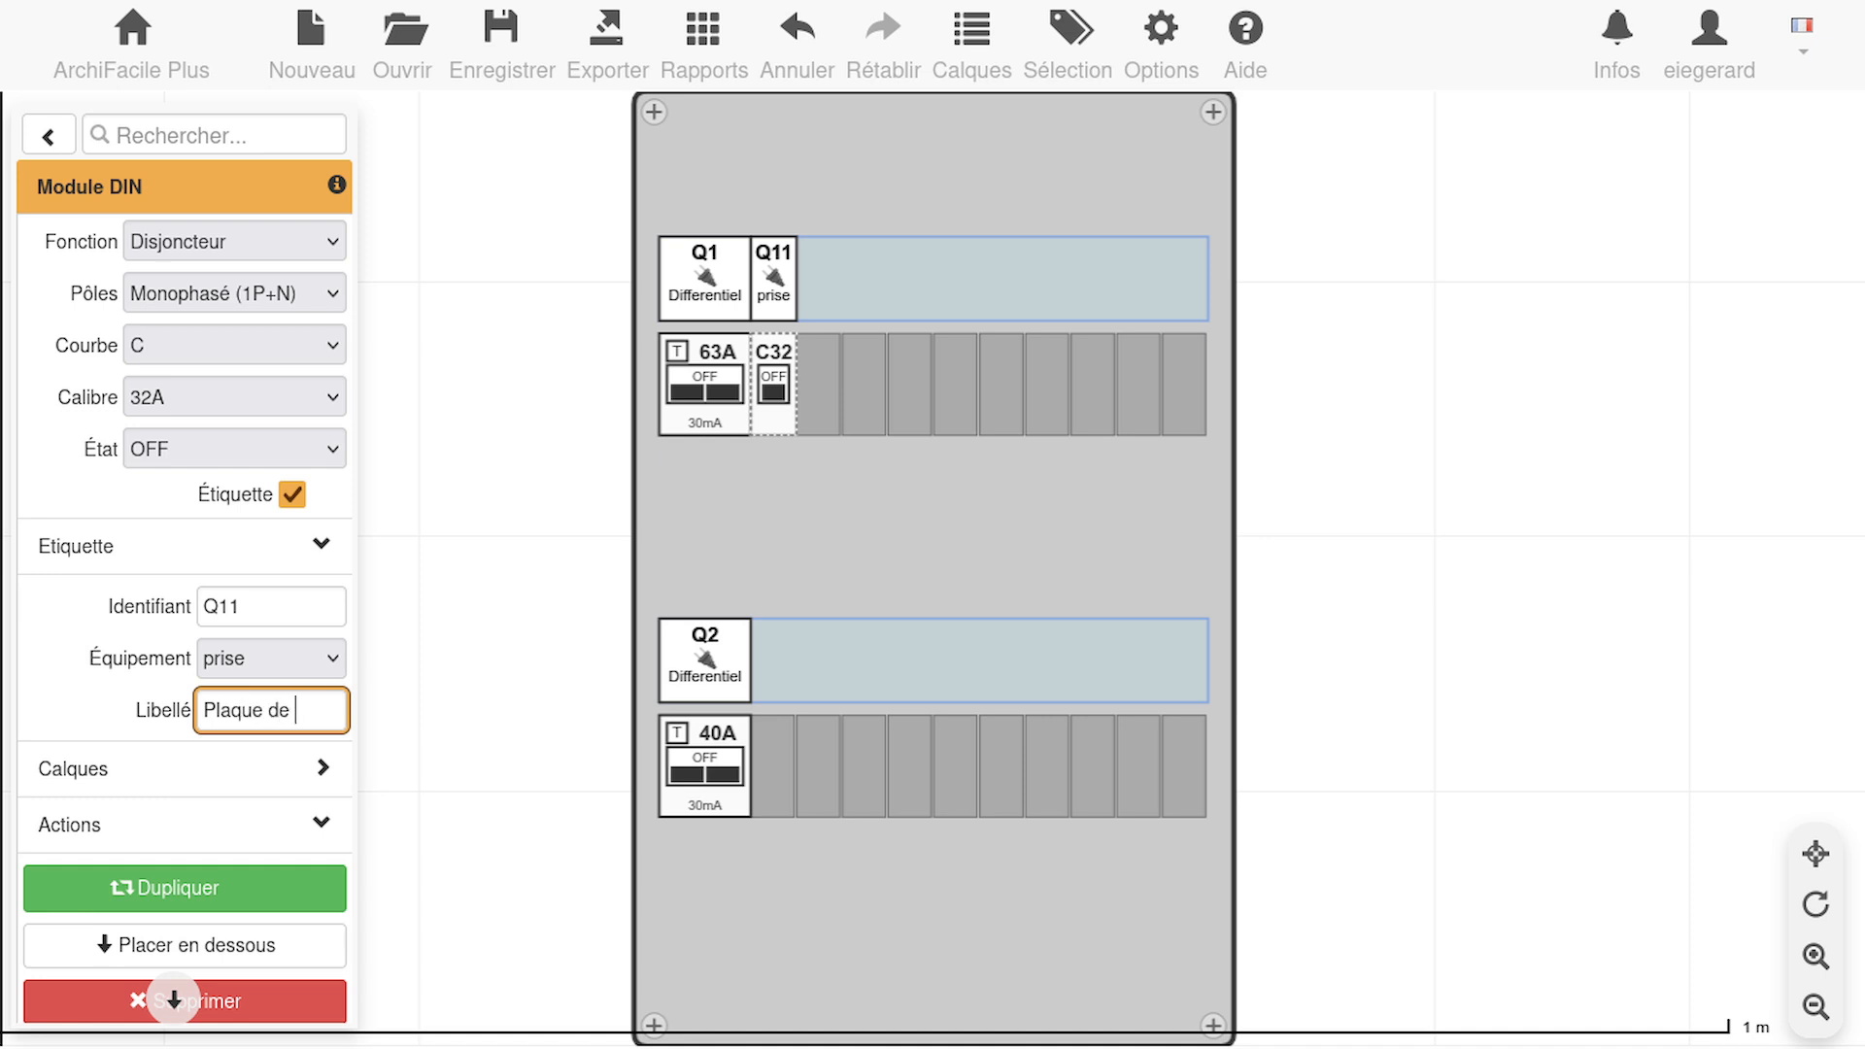
type("de cuisson")
key("Return")
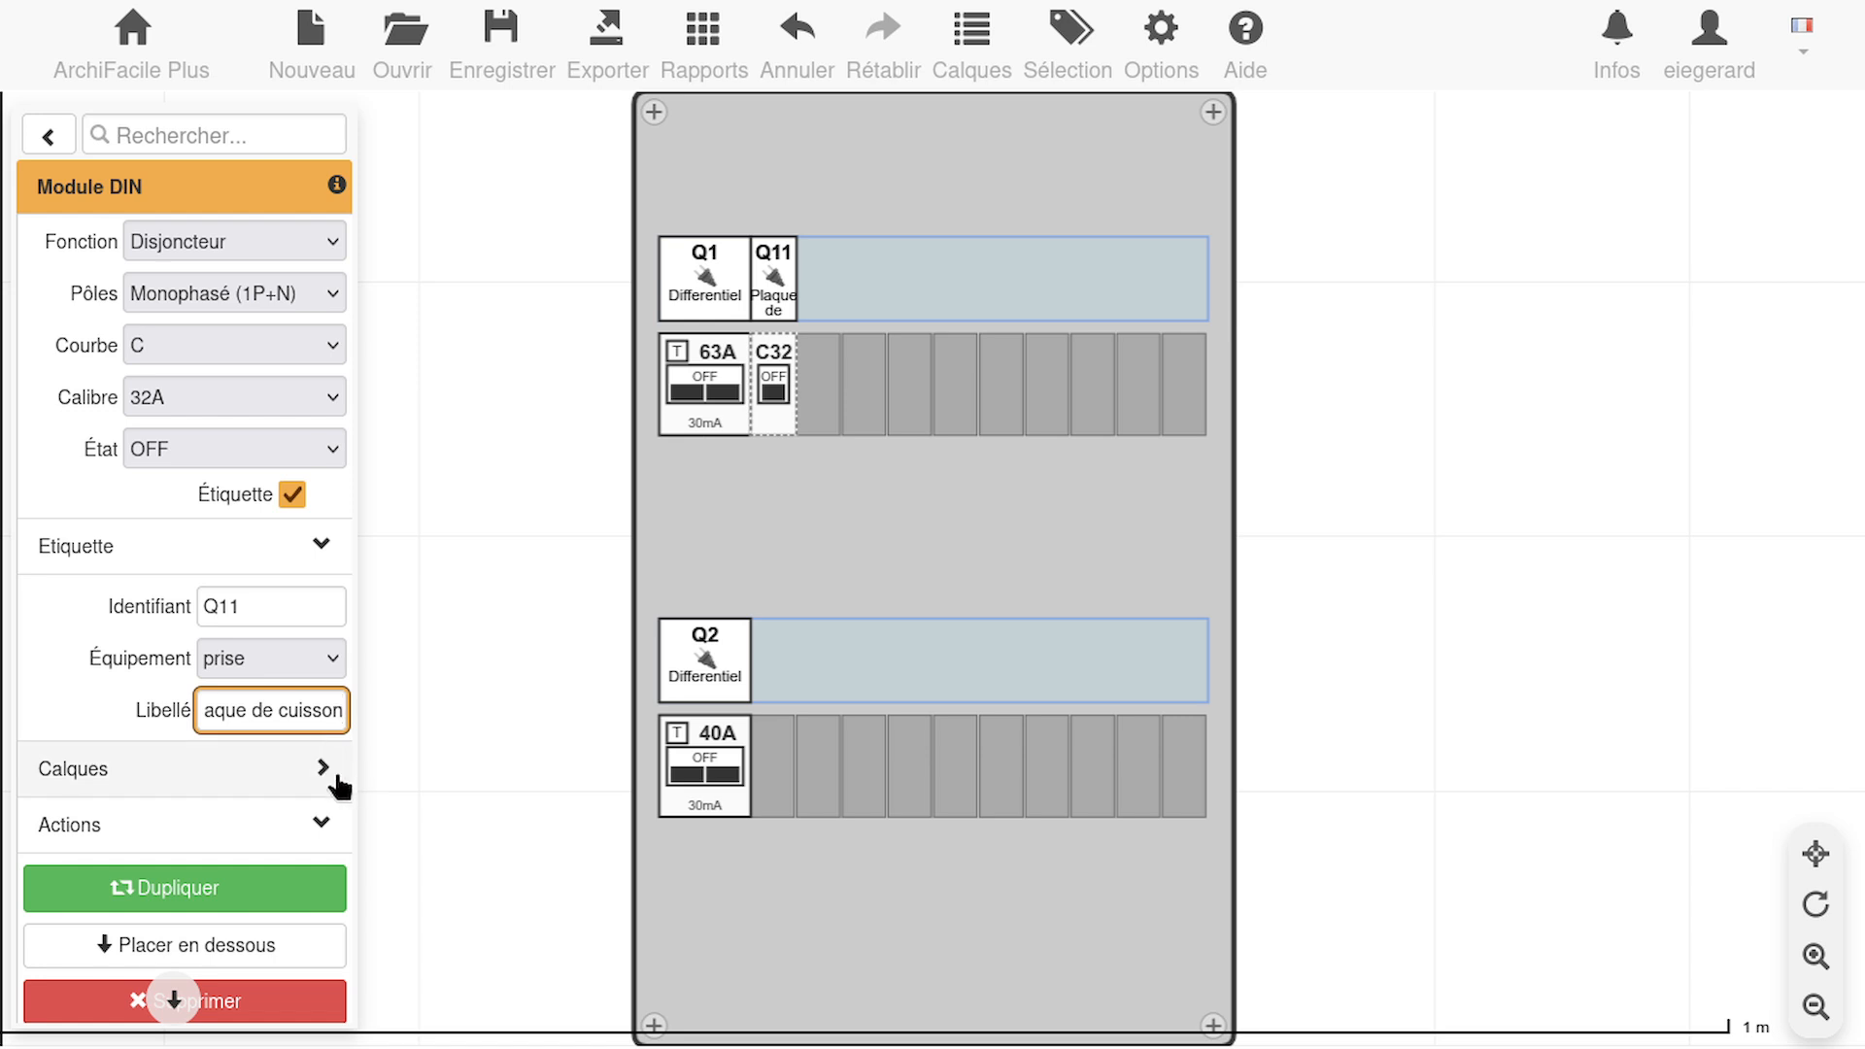
left_click(329, 831)
left_click(329, 833)
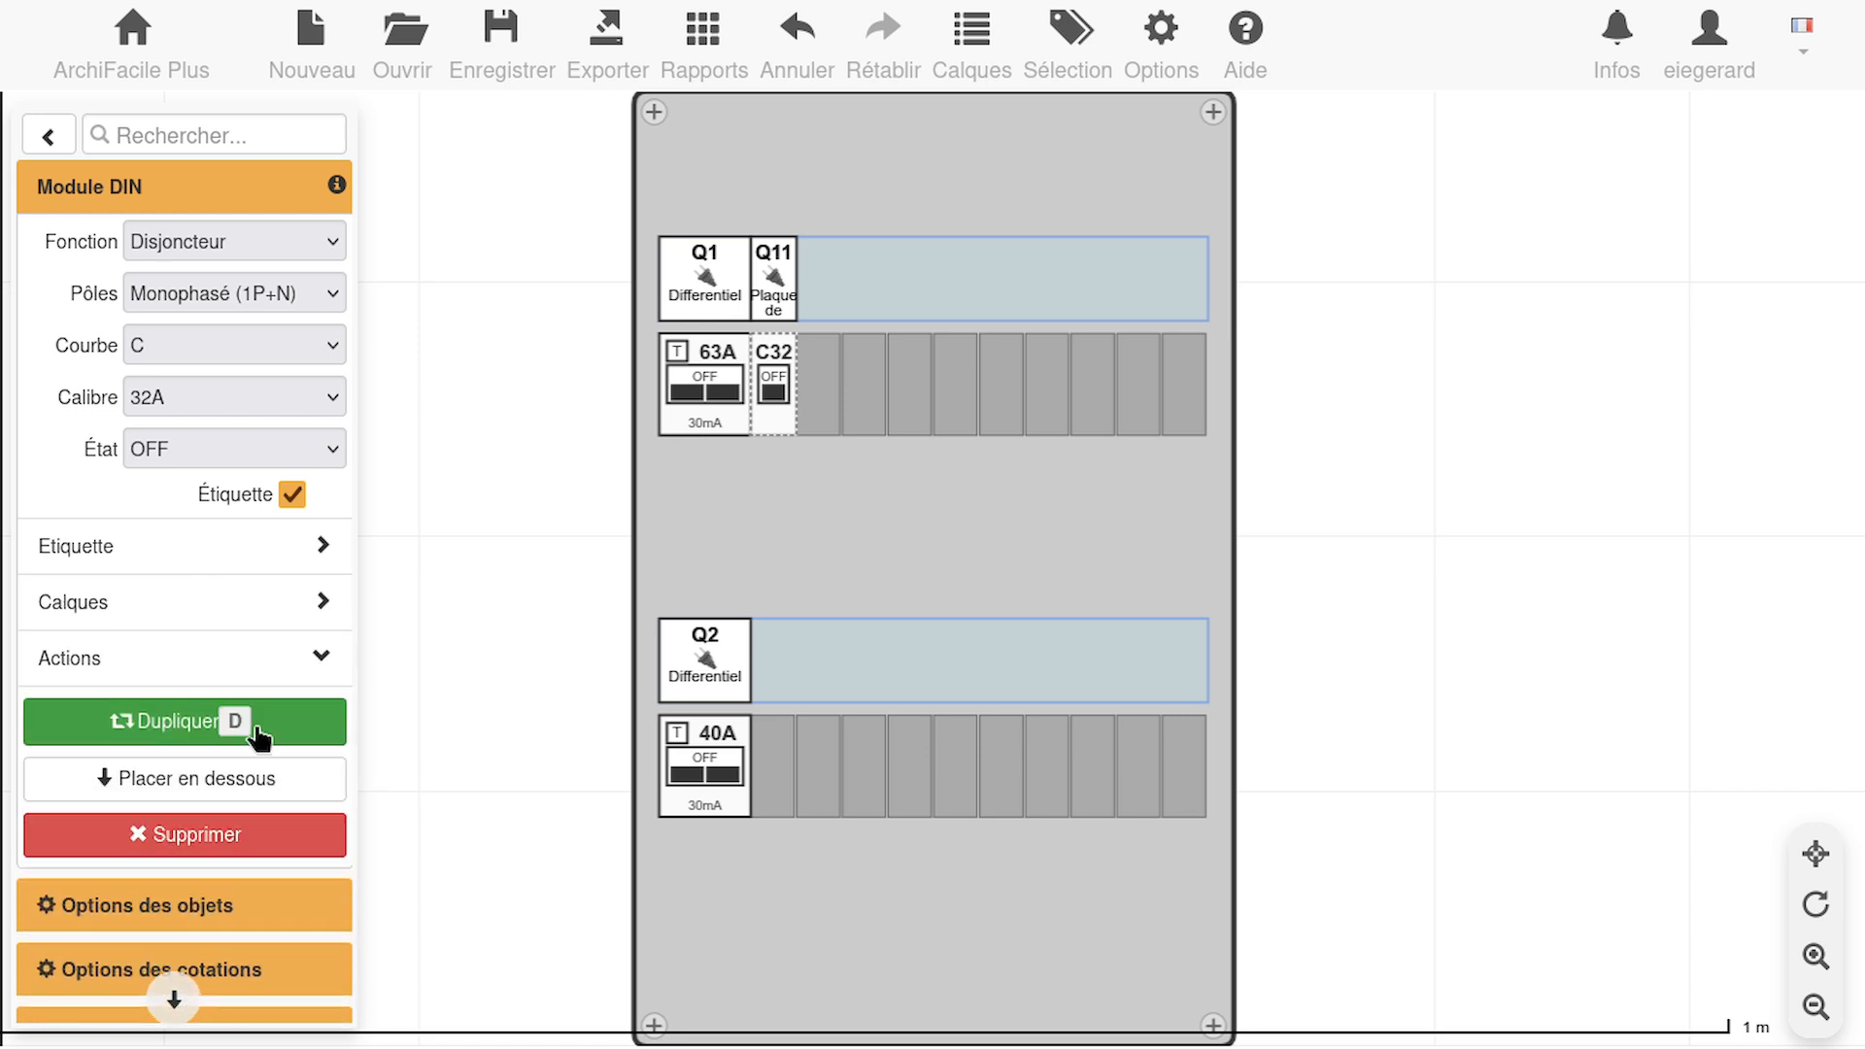
left_click(330, 620)
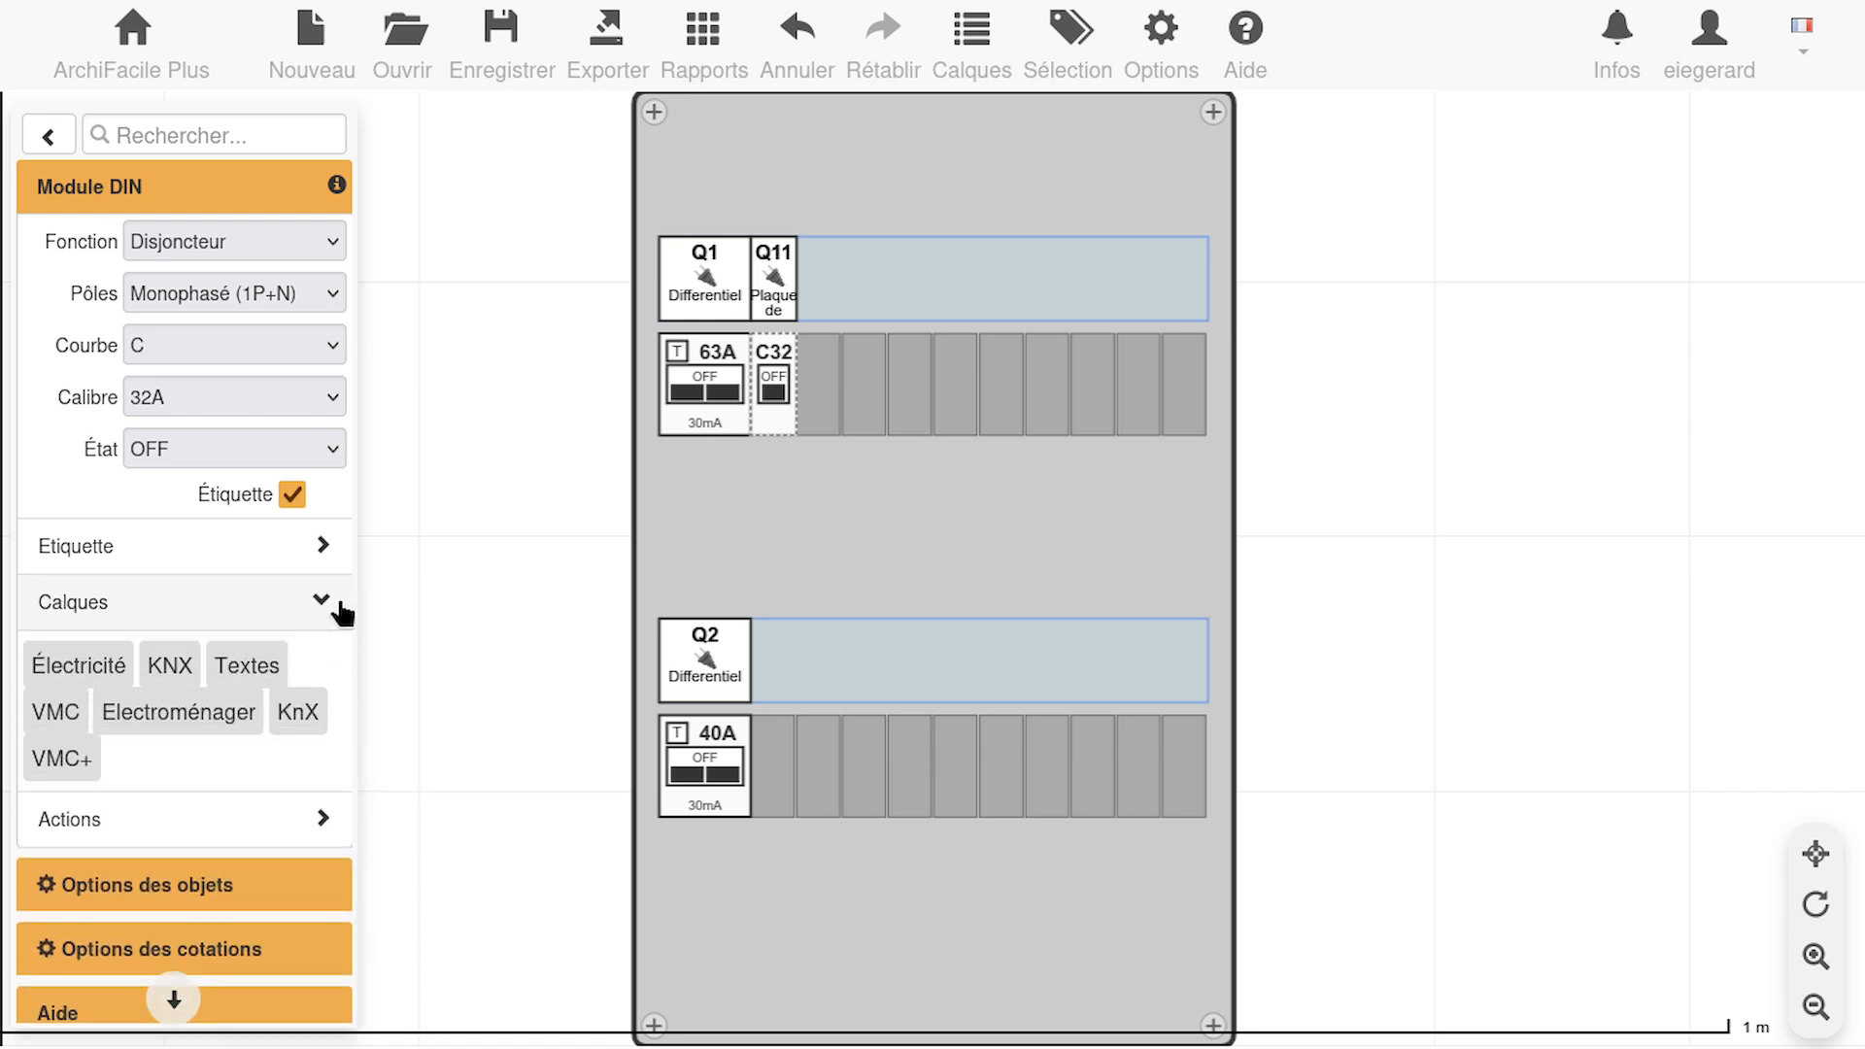
left_click(330, 559)
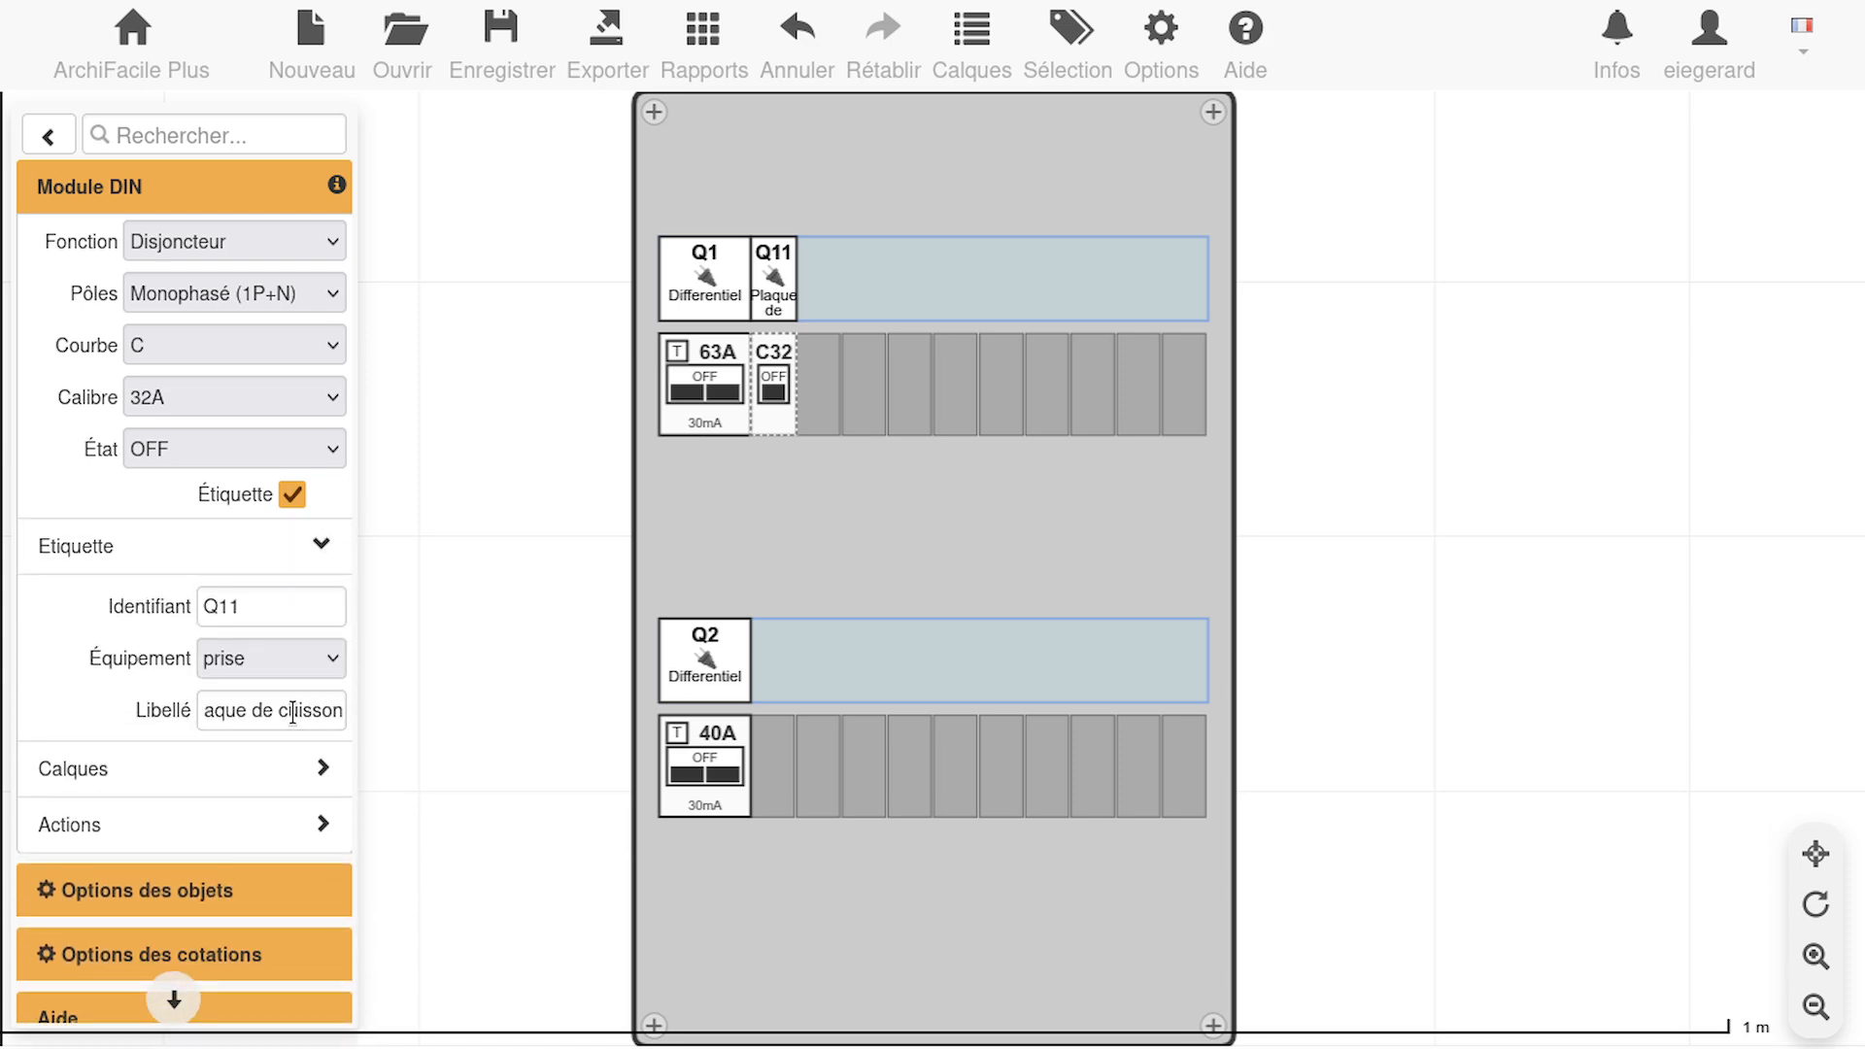
left_click(247, 707)
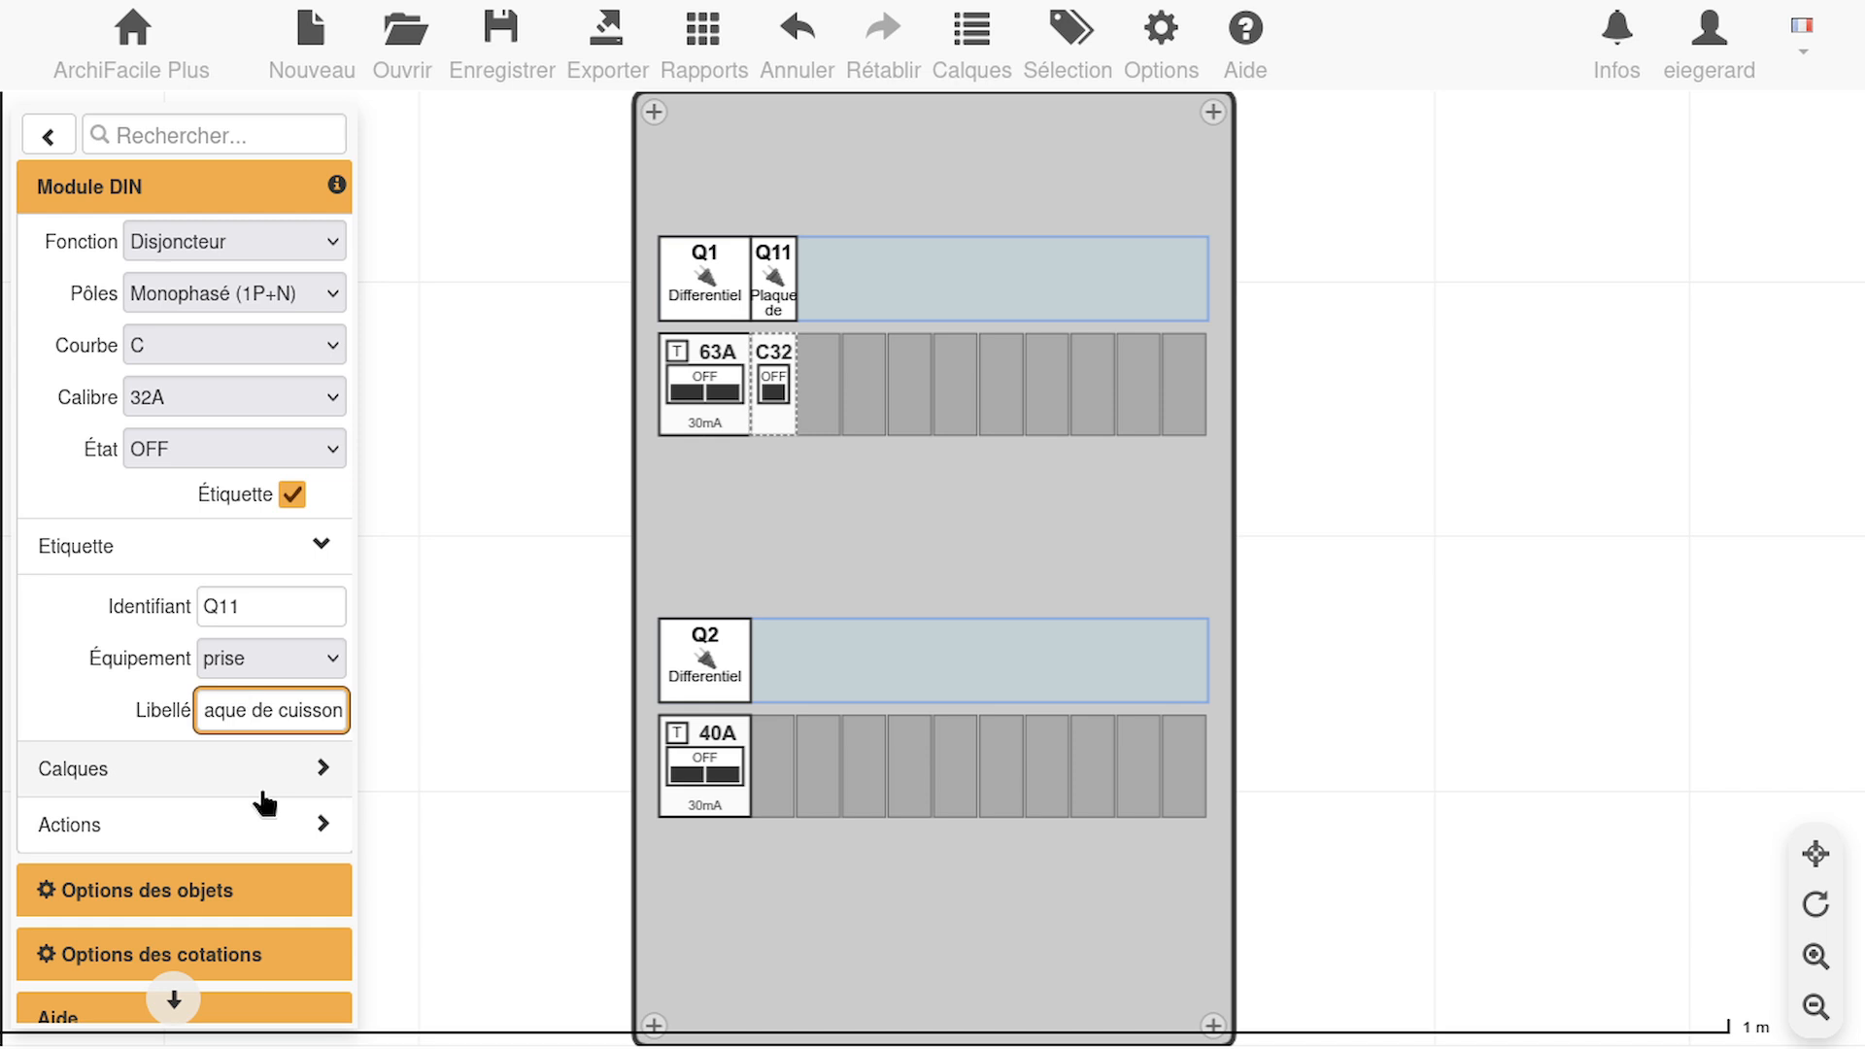
left_click(461, 321)
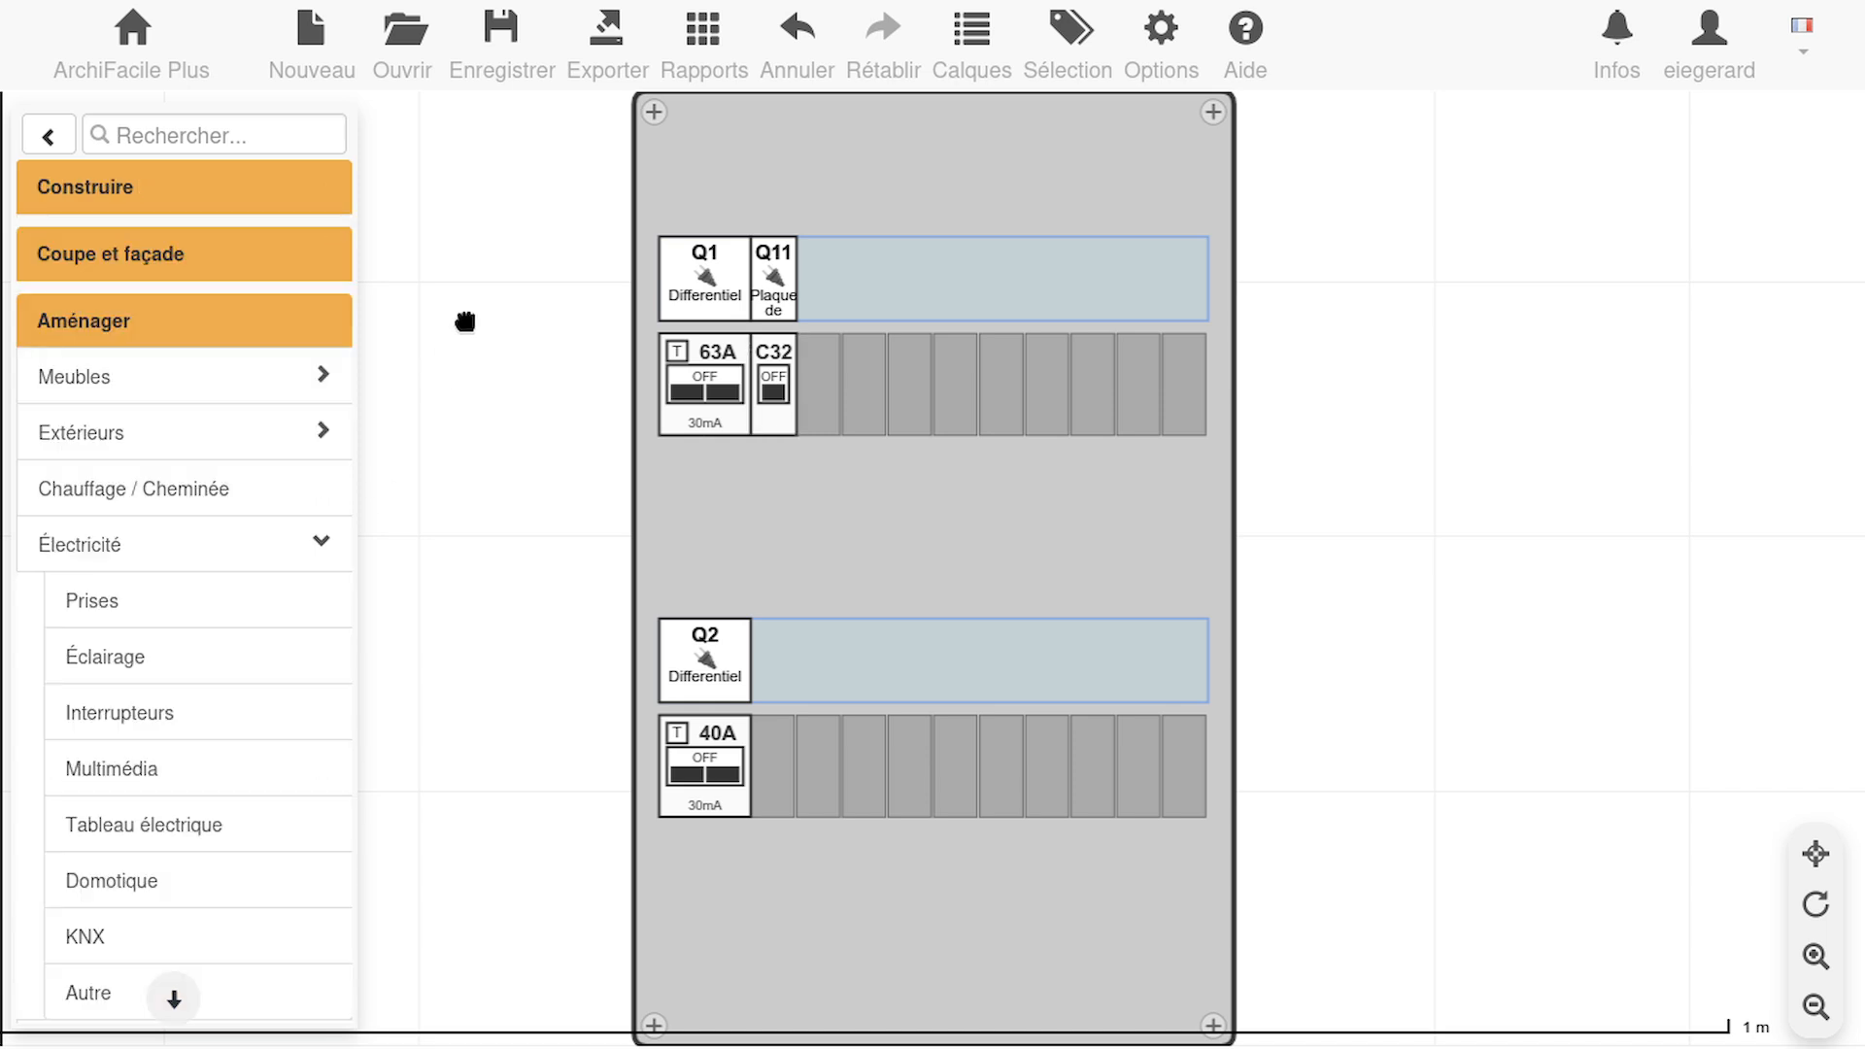
left_click(798, 324)
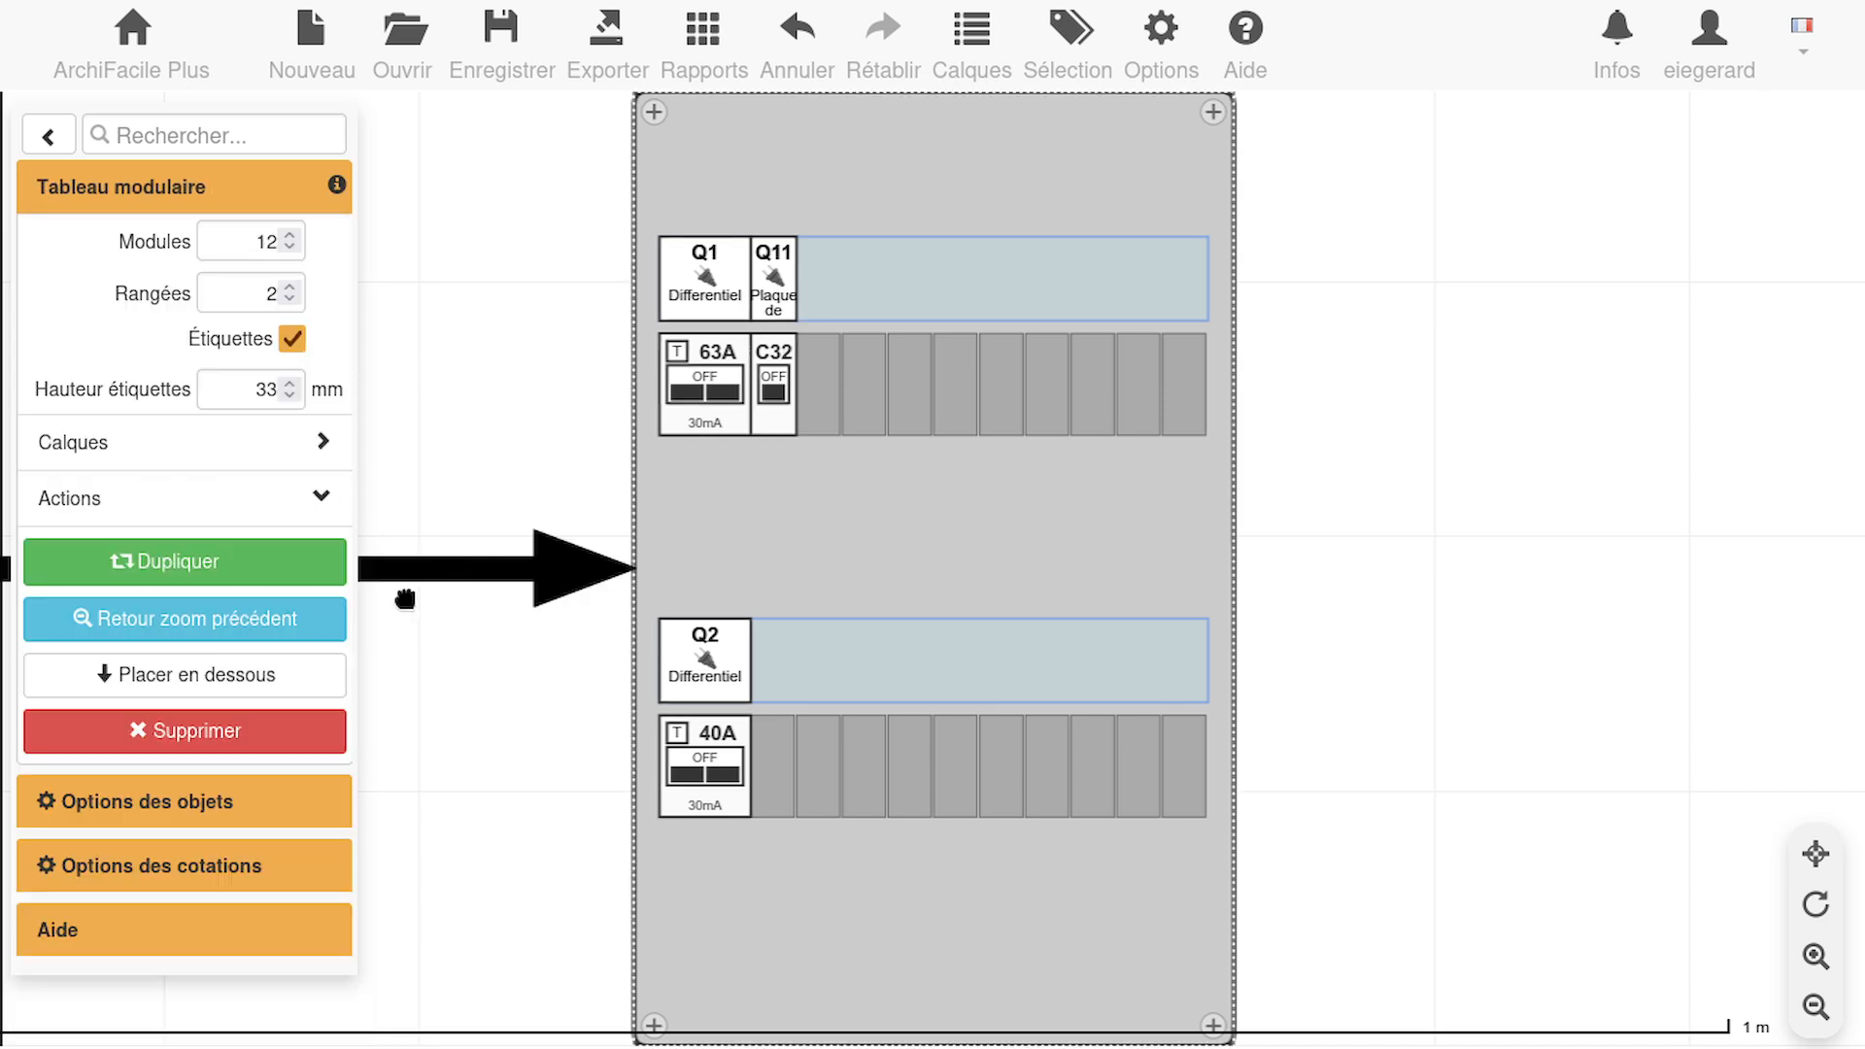
left_click(327, 455)
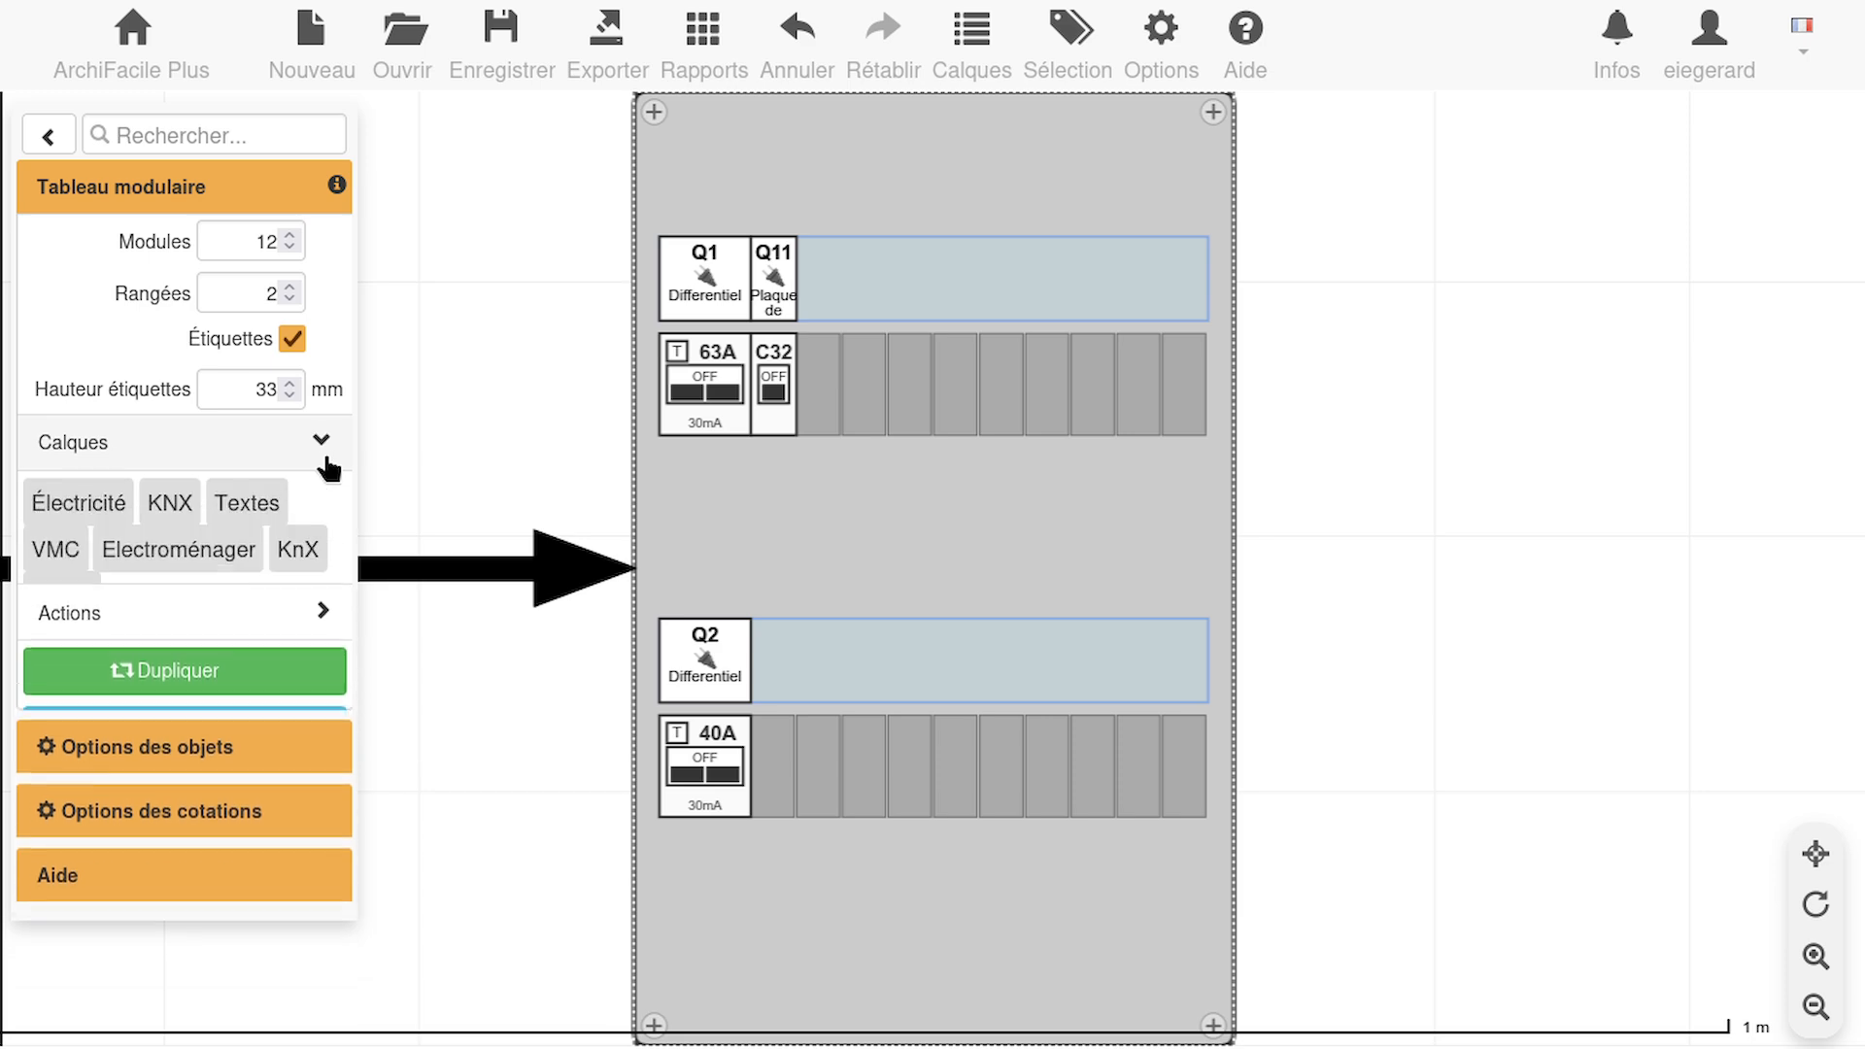
Shorten the label text of the Q11 breaker to "Cuisson"
left_click(774, 380)
left_click(301, 545)
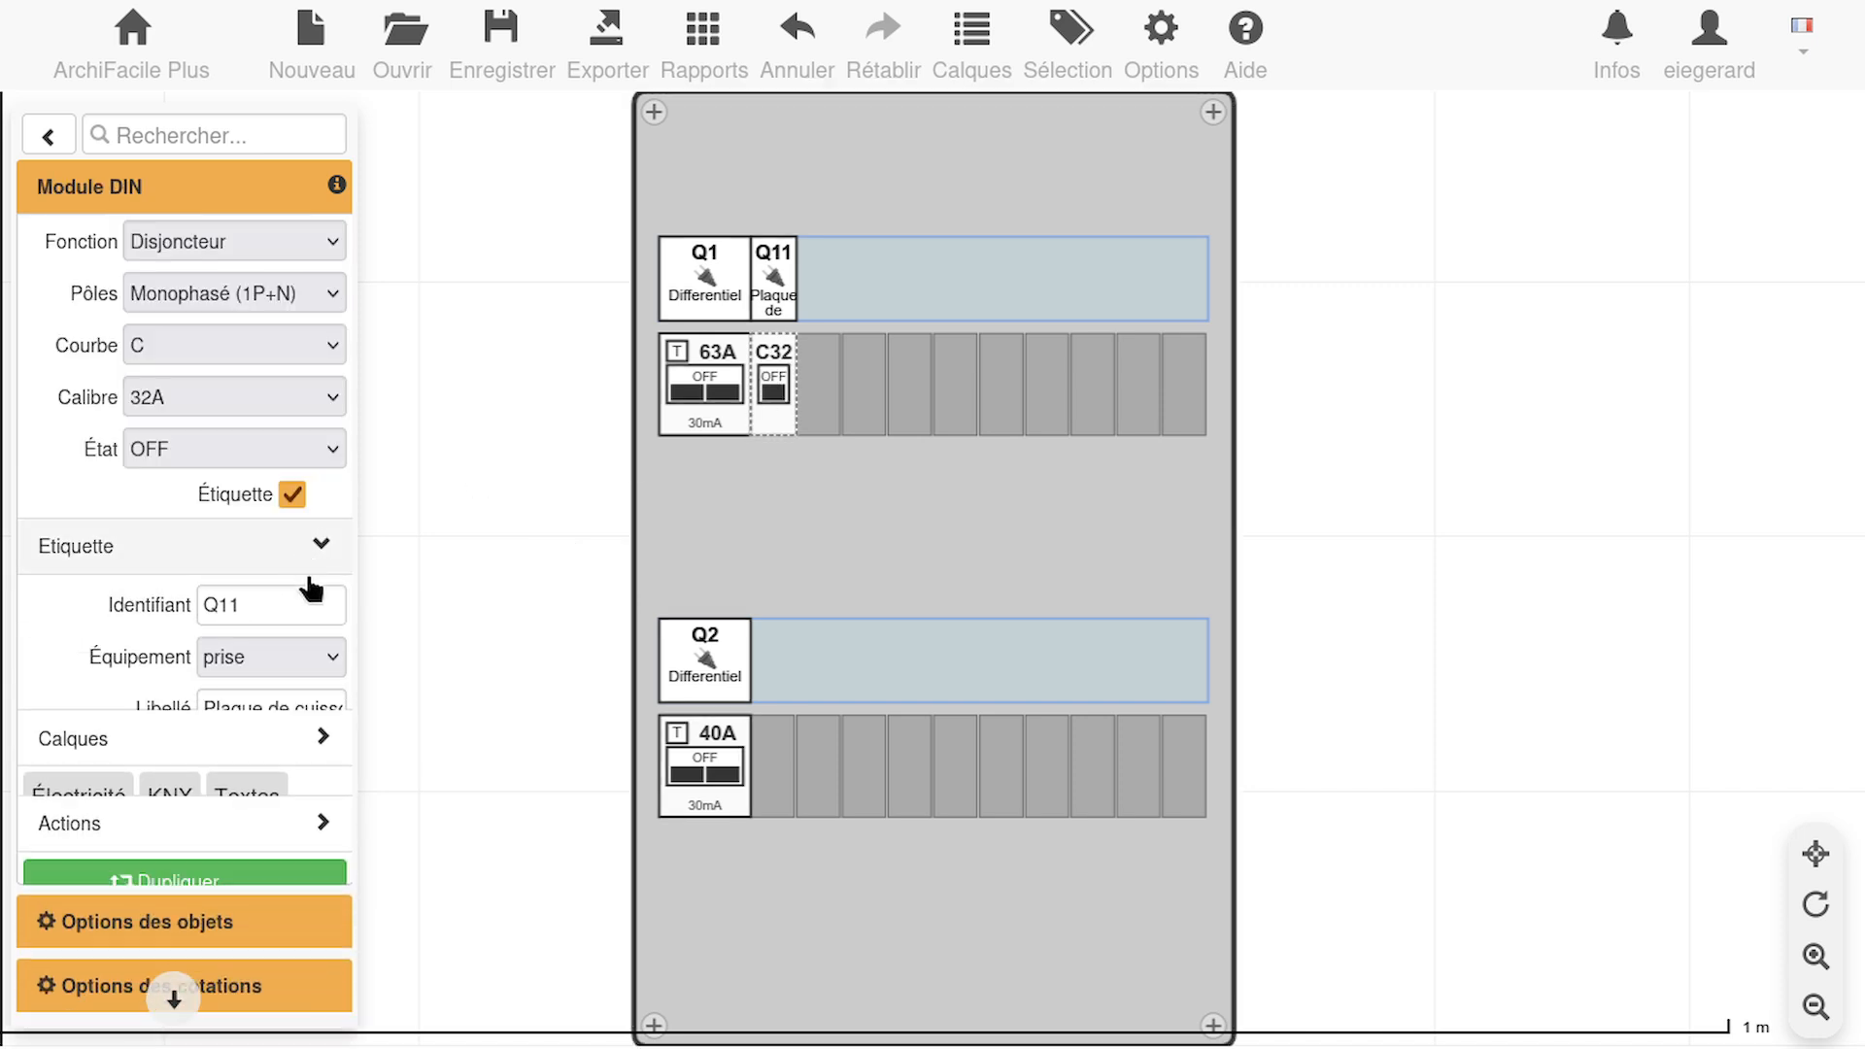
left_click_drag(308, 715, 4, 624)
type("Cuisson")
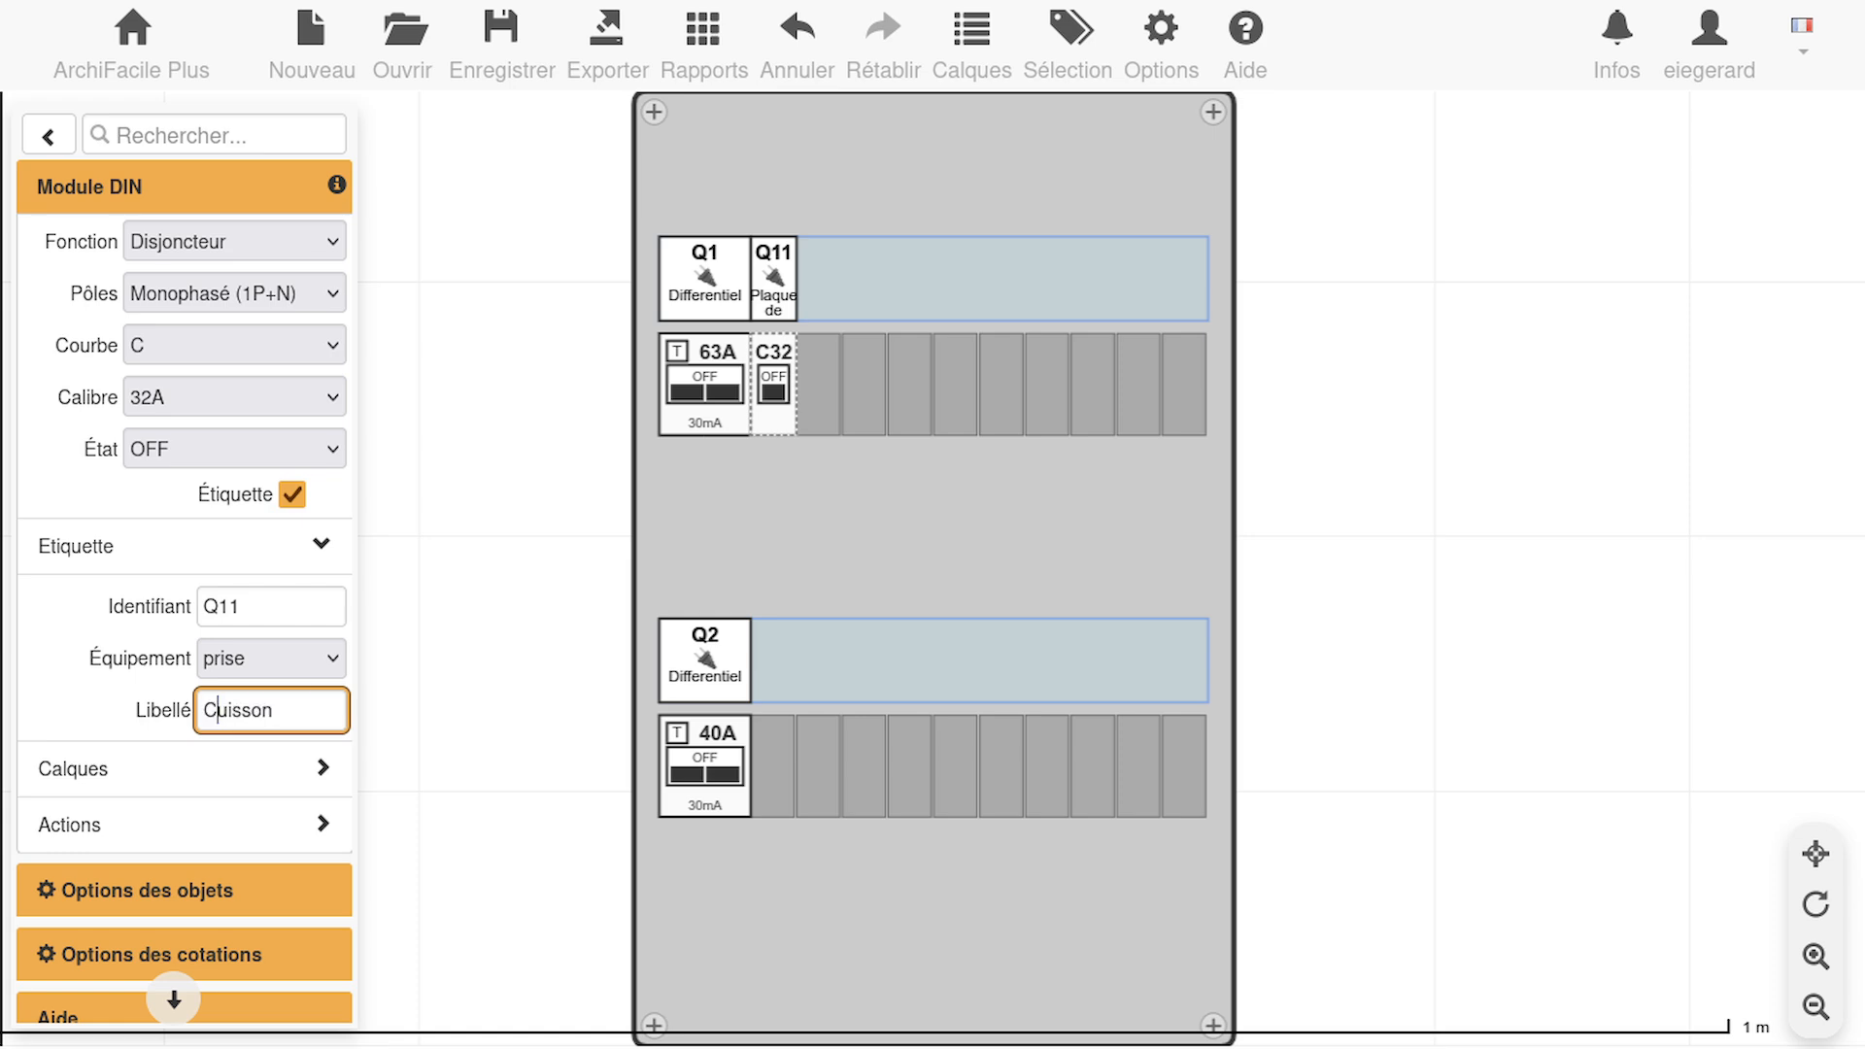
left_click(311, 612)
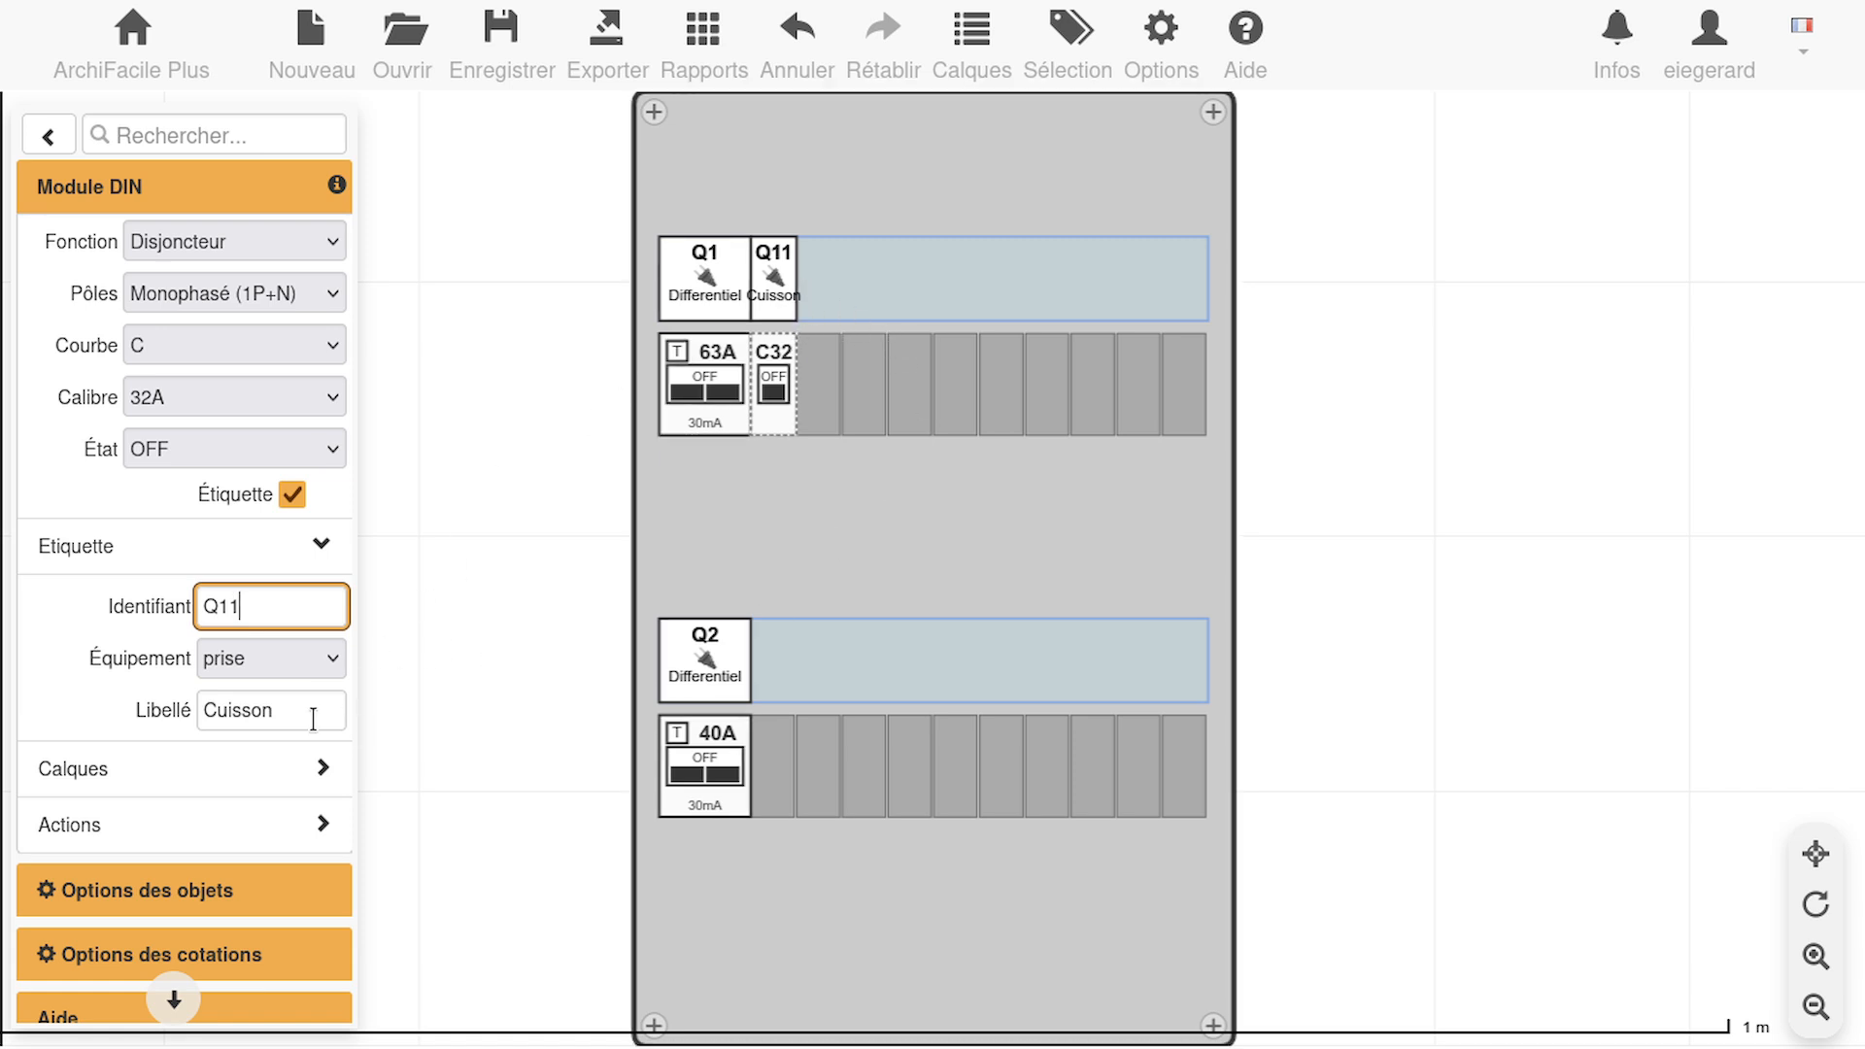
Duplicate the Q11 Cuisson breaker three times
left_click(785, 389)
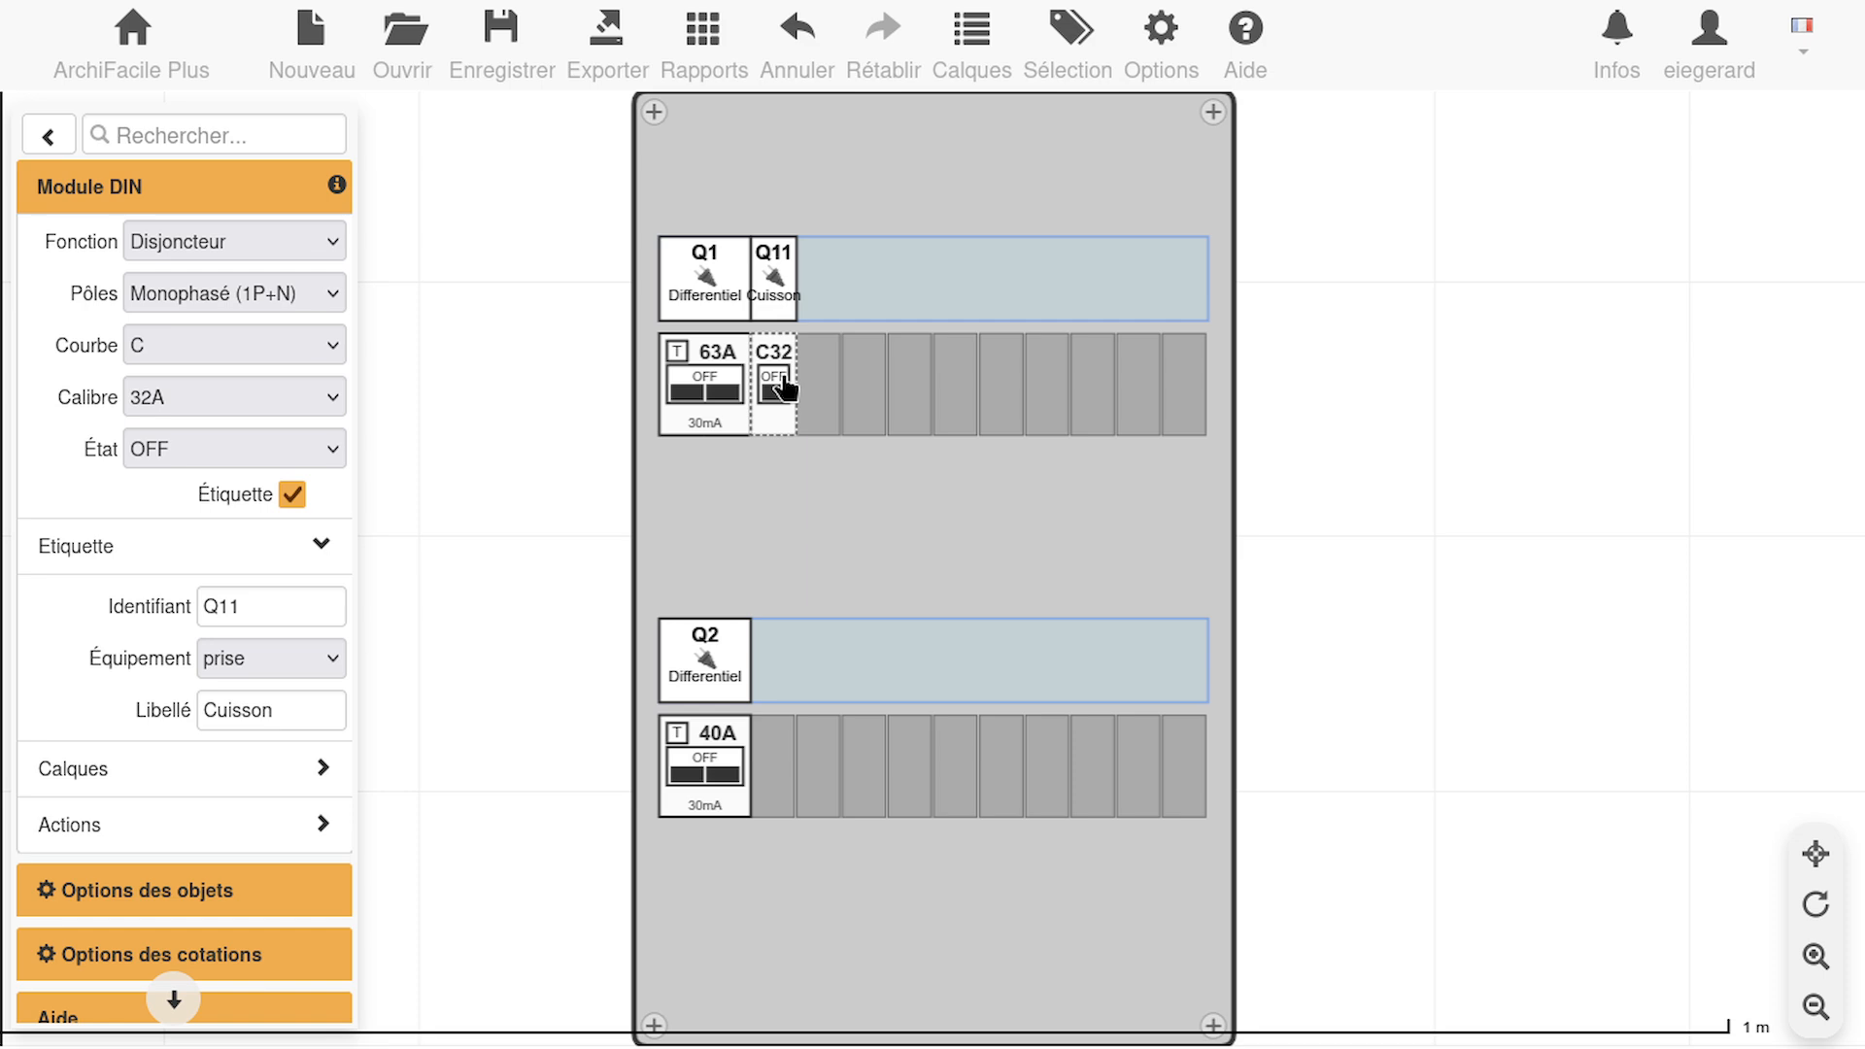
key("ctrl+d")
key("ctrl+d")
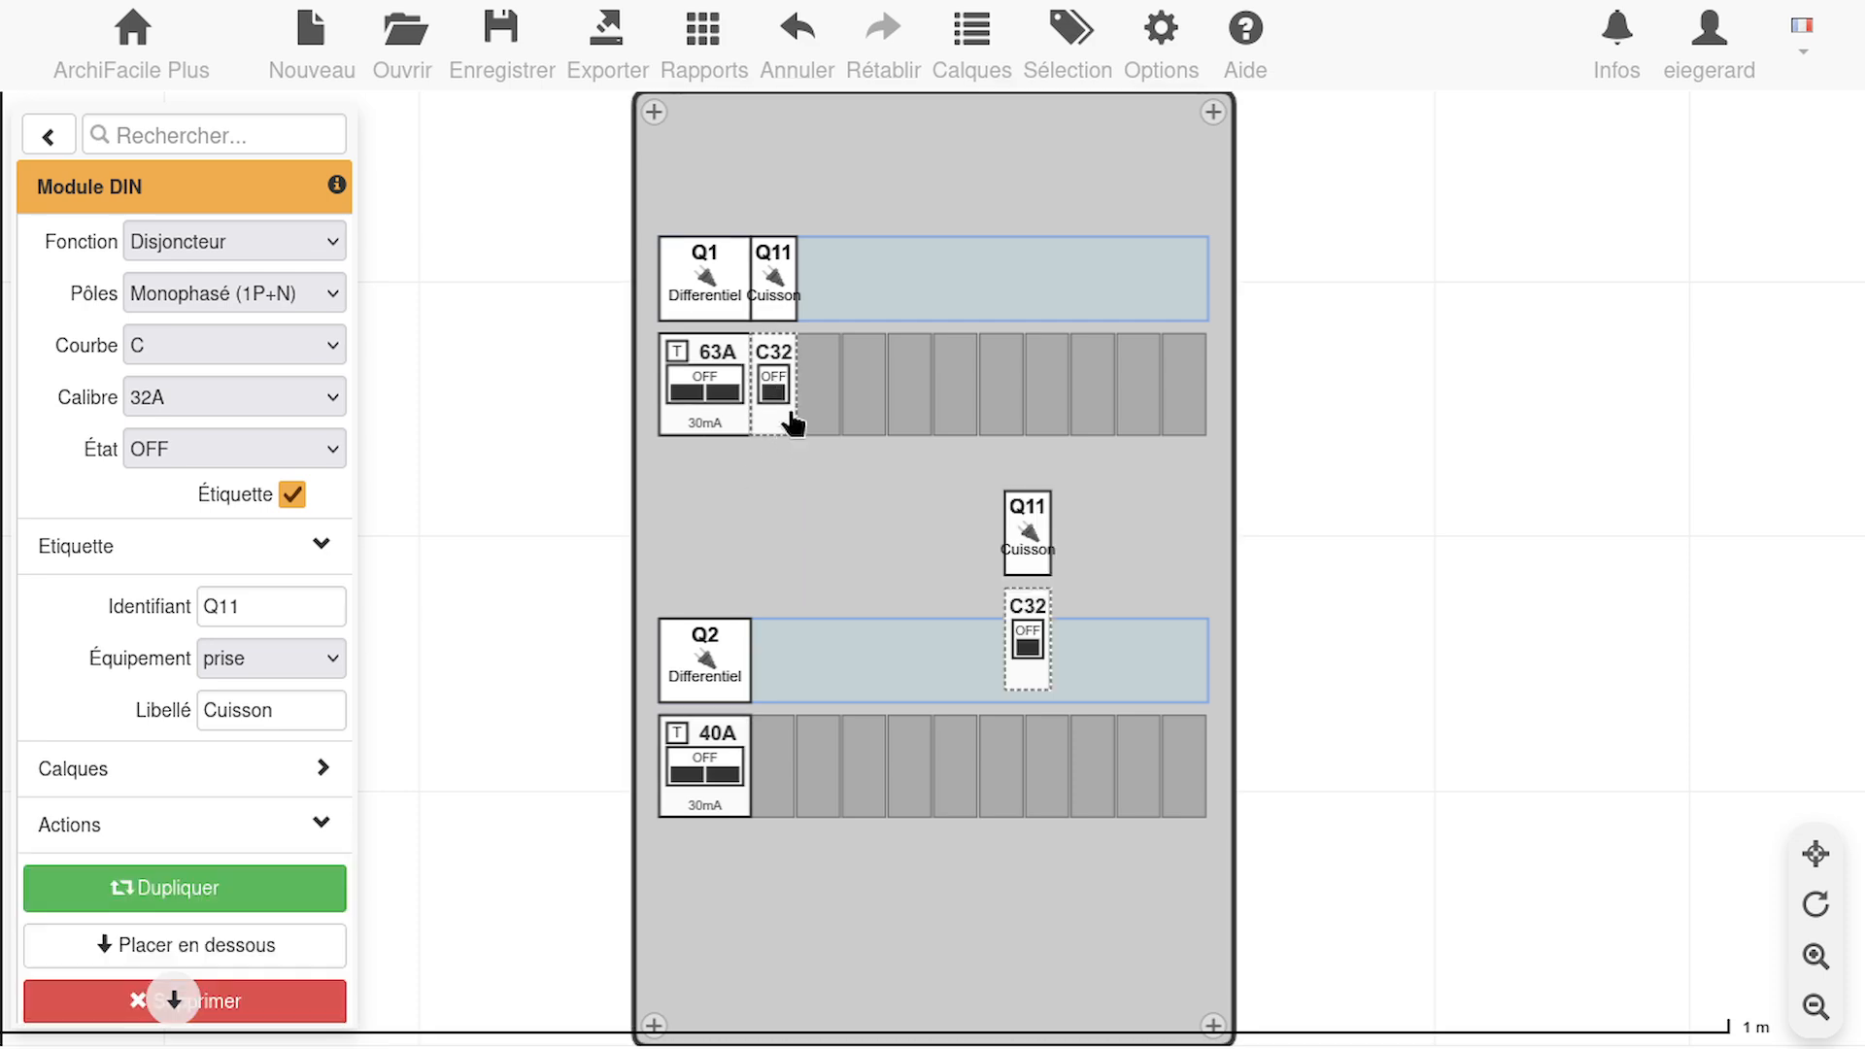
key("ctrl+d")
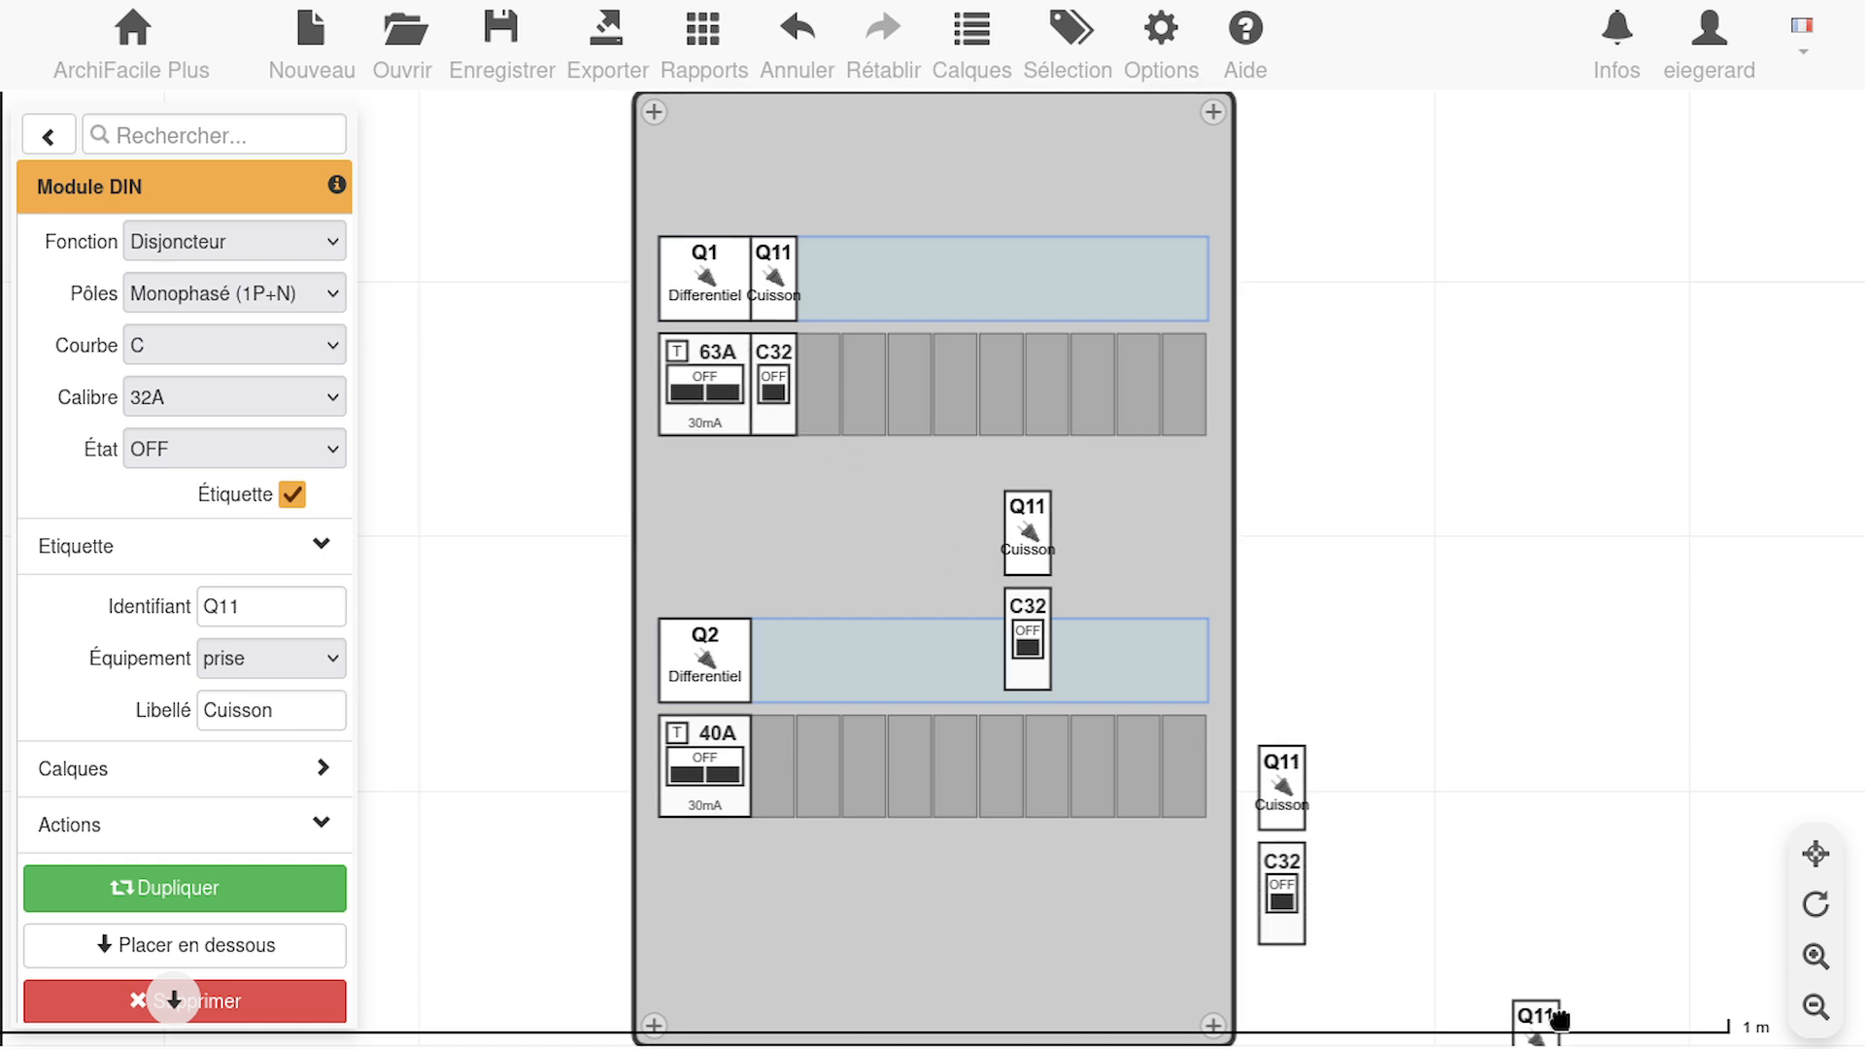
Place one breaker copy beside the Q2 switch in the lower row and the other two beside Q11 in the upper row
left_click_drag(1558, 1039, 738, 564)
left_click(1516, 807)
left_click_drag(1299, 342, 1358, 482)
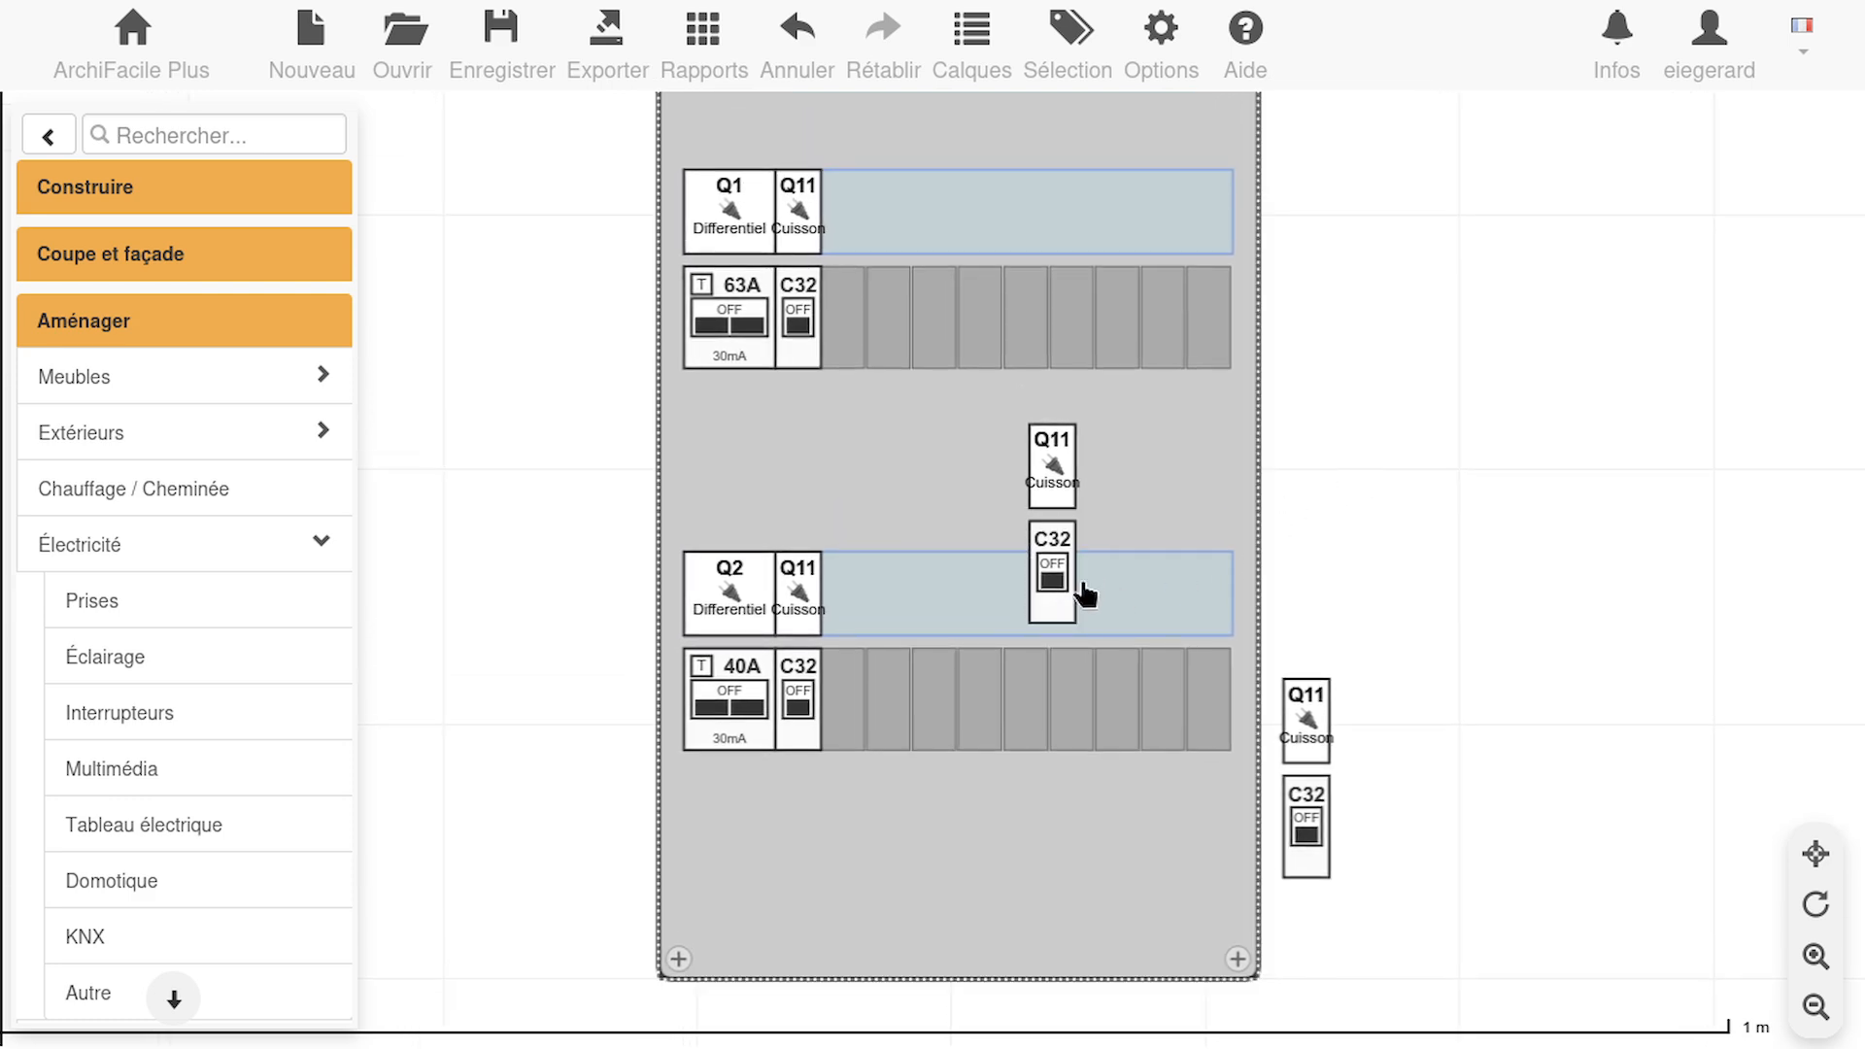
left_click_drag(1054, 583, 845, 340)
left_click_drag(1292, 795, 1133, 587)
Delete the lower-row breaker copy and the last copy in the upper row
key("Delete")
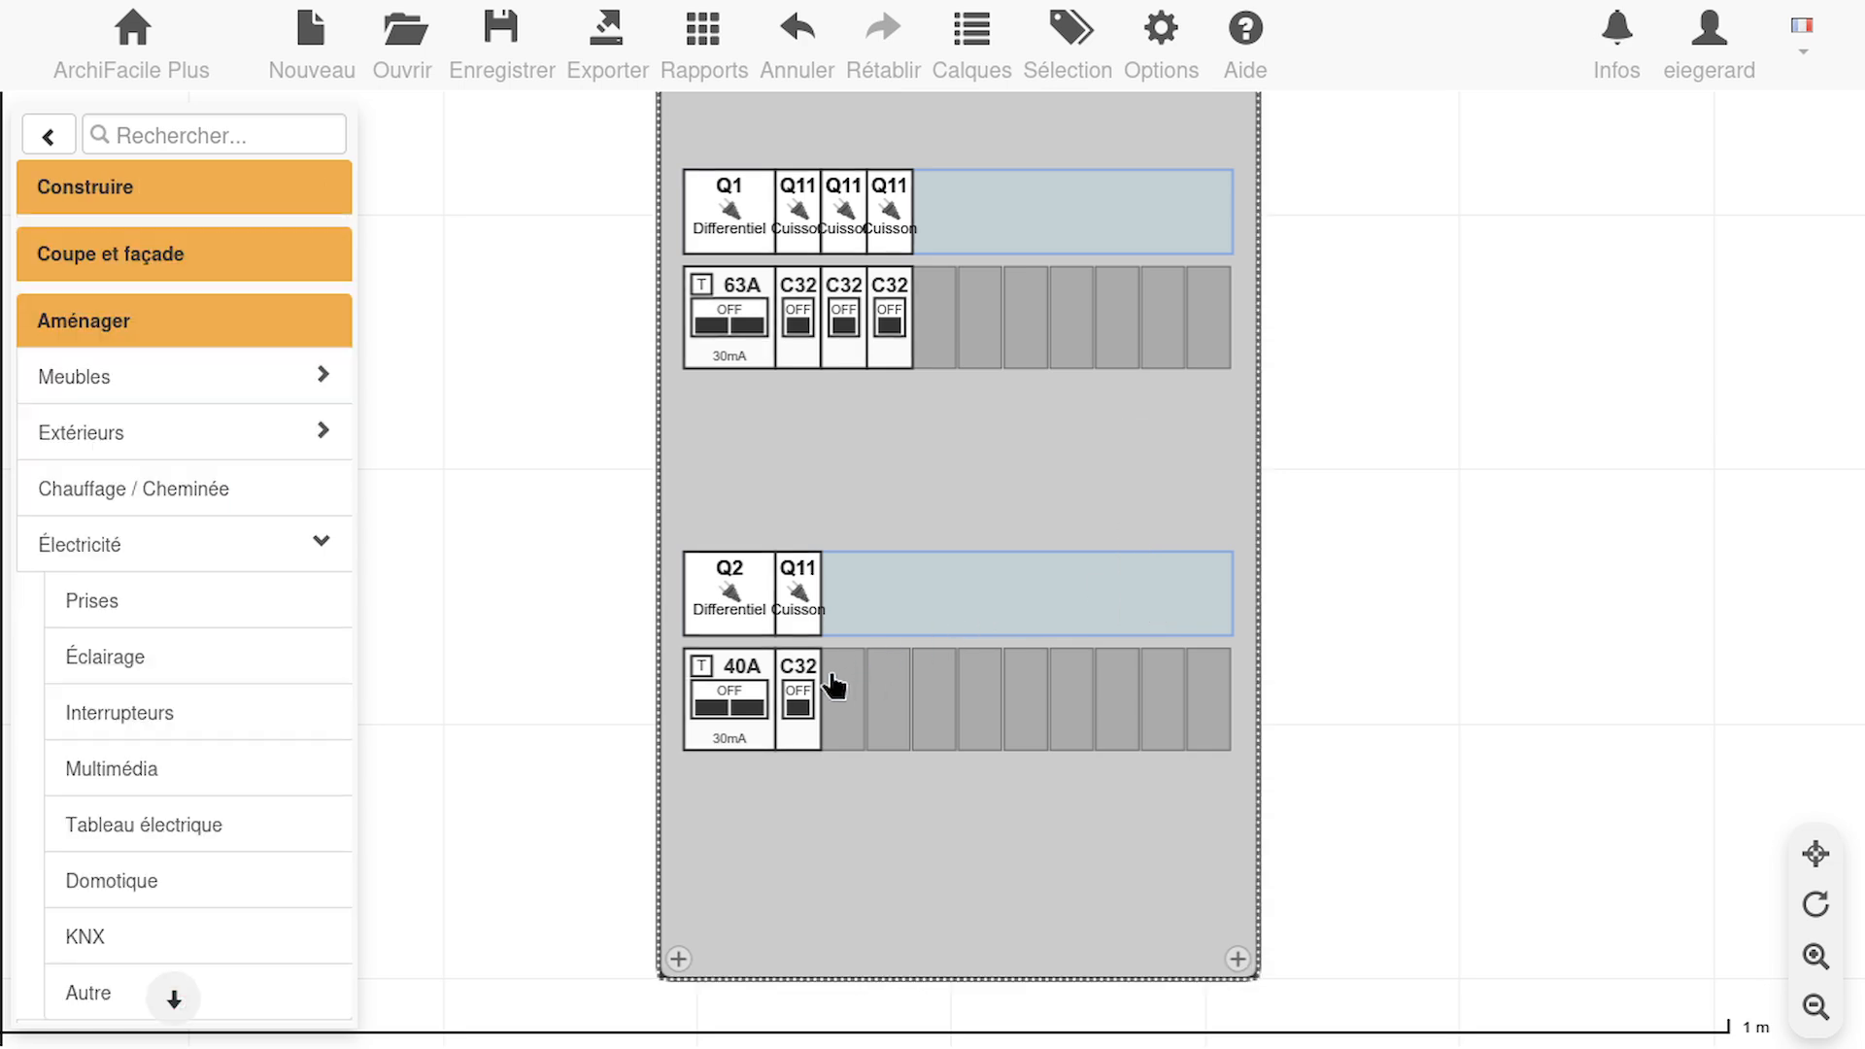
left_click(801, 687)
key("Delete")
left_click(879, 333)
key("Delete")
Set the remaining upper-row copy's rating to 16A and its label identifier to Q12
left_click(859, 329)
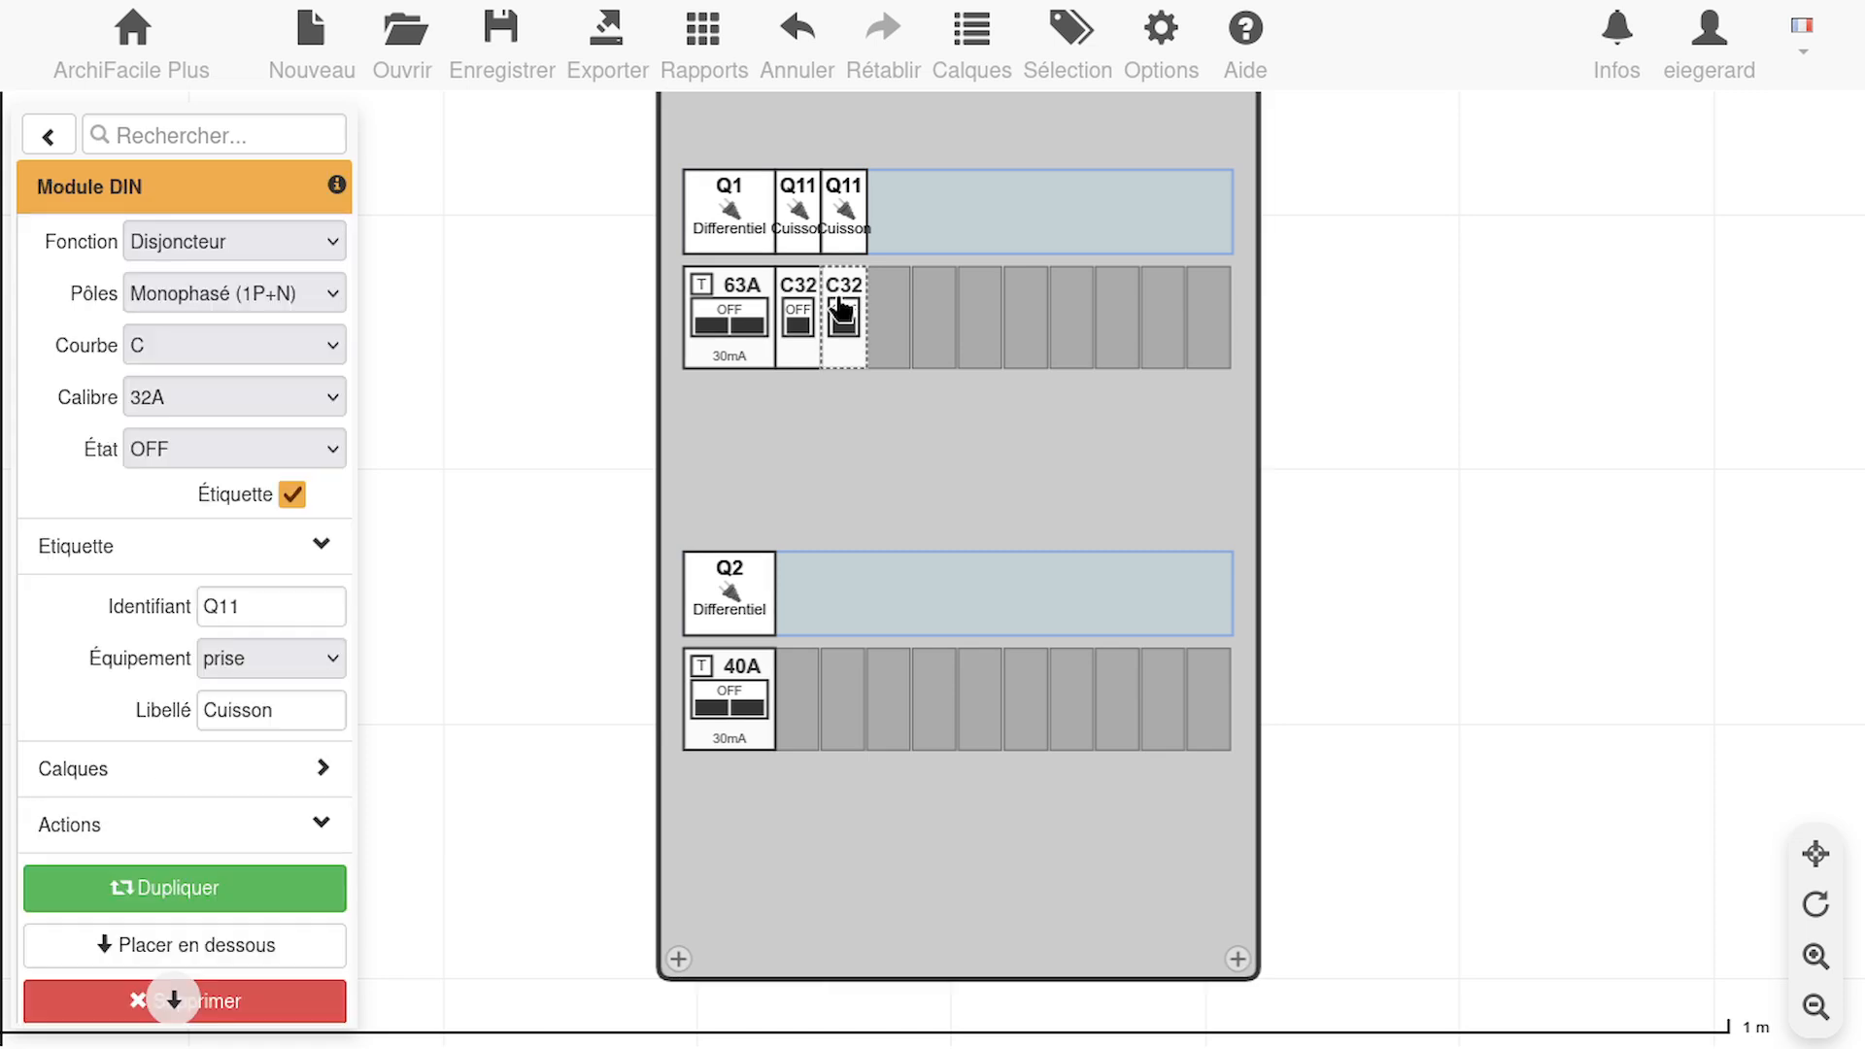
left_click(306, 408)
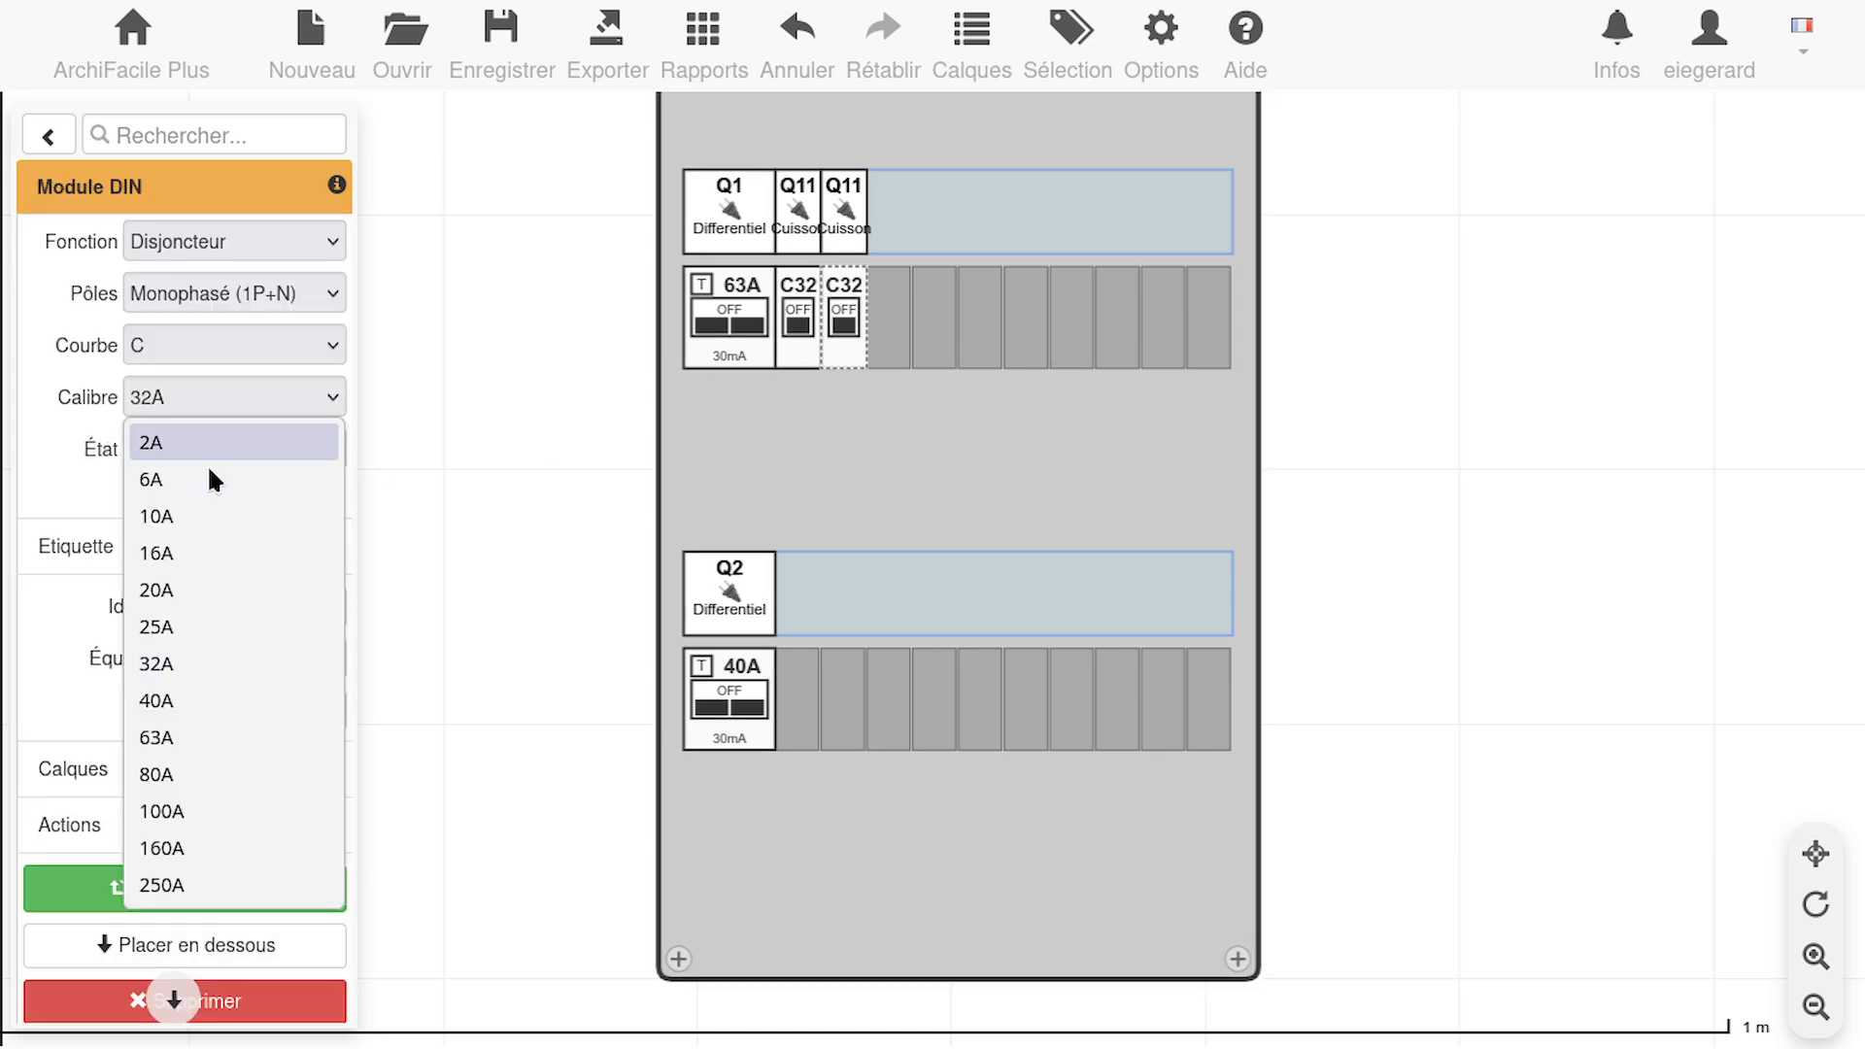
left_click(195, 549)
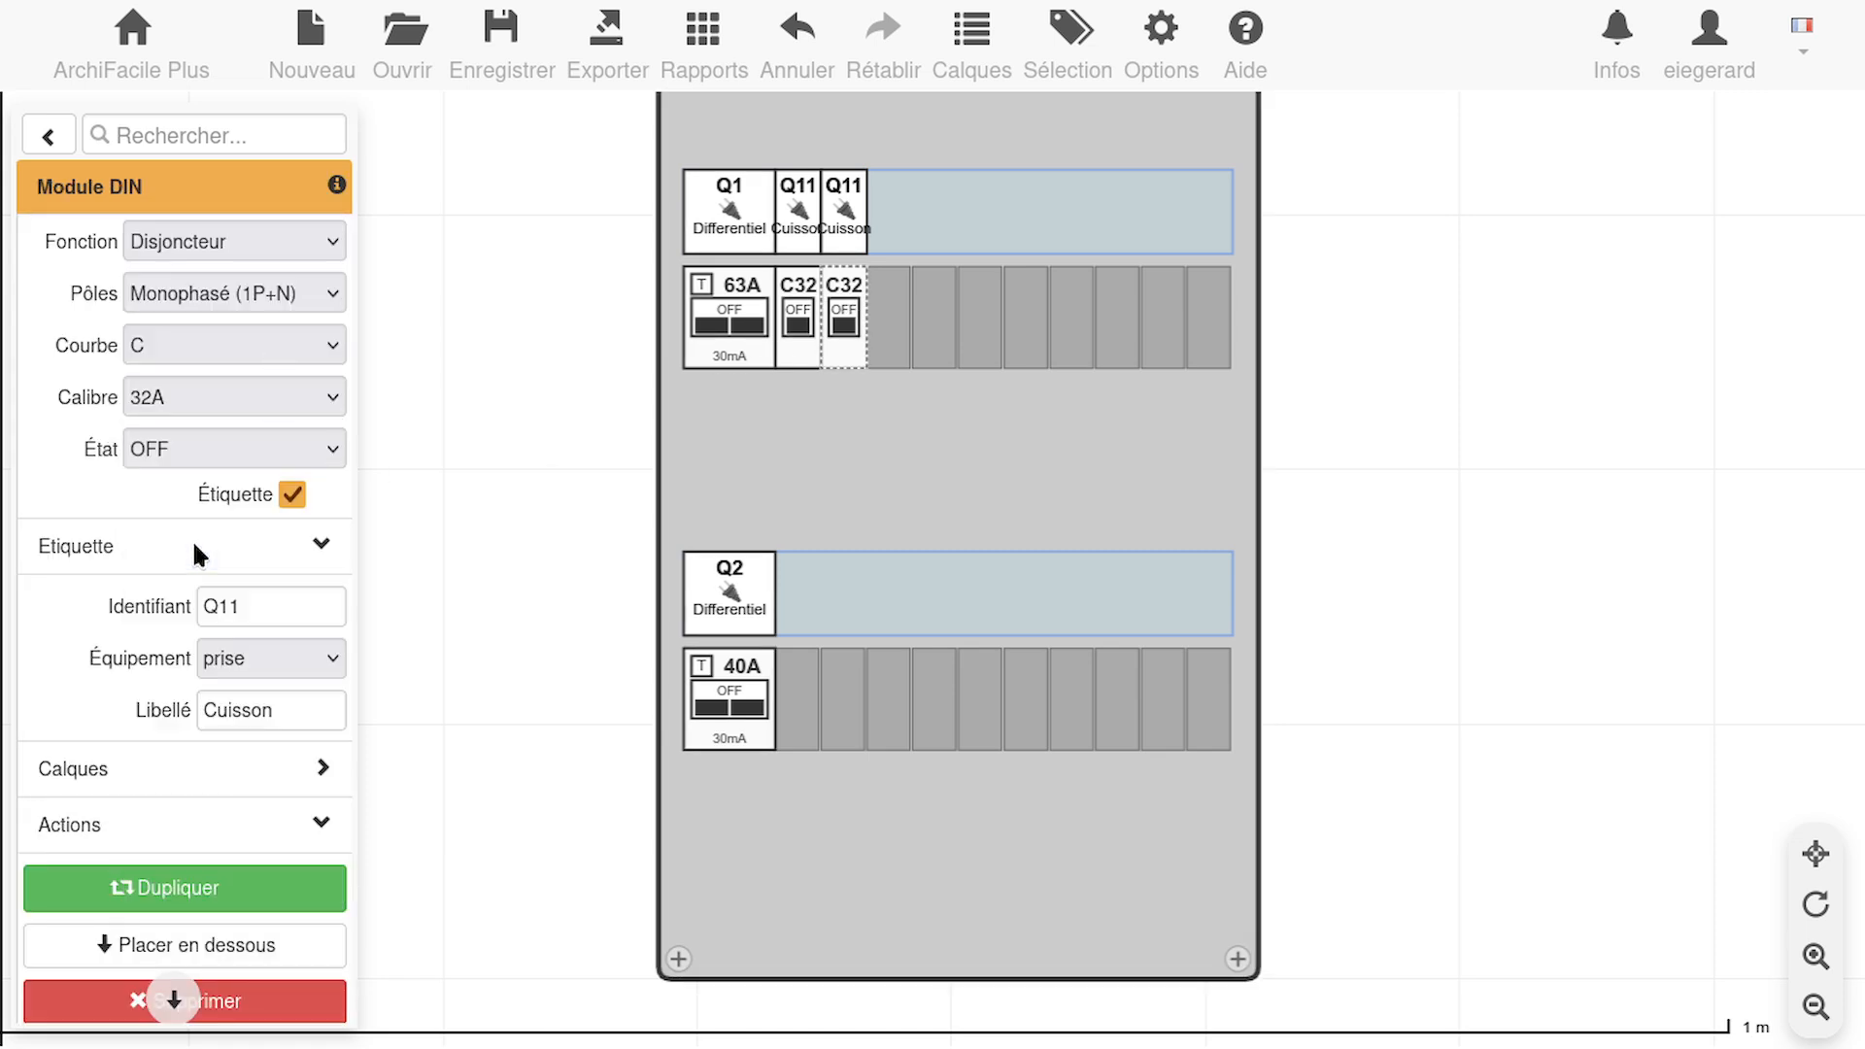
left_click(256, 608)
key("BackSpace")
type("25")
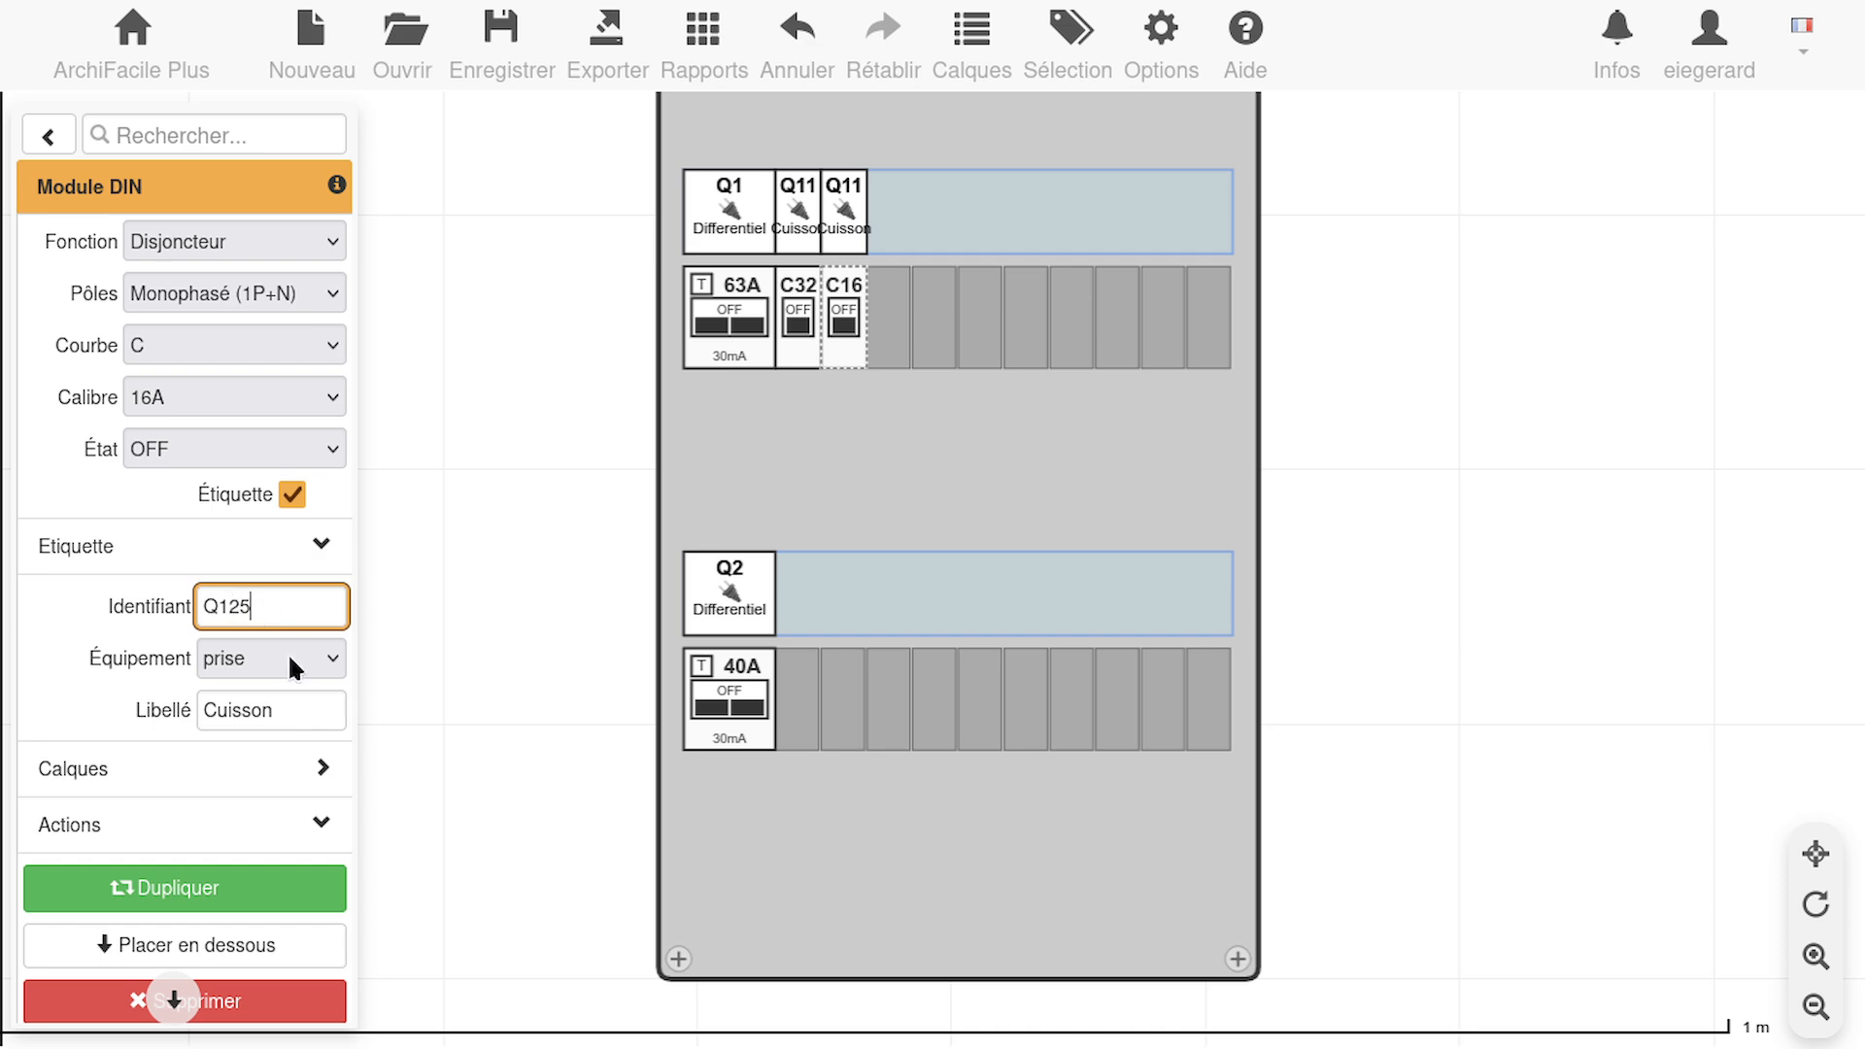
key("BackSpace")
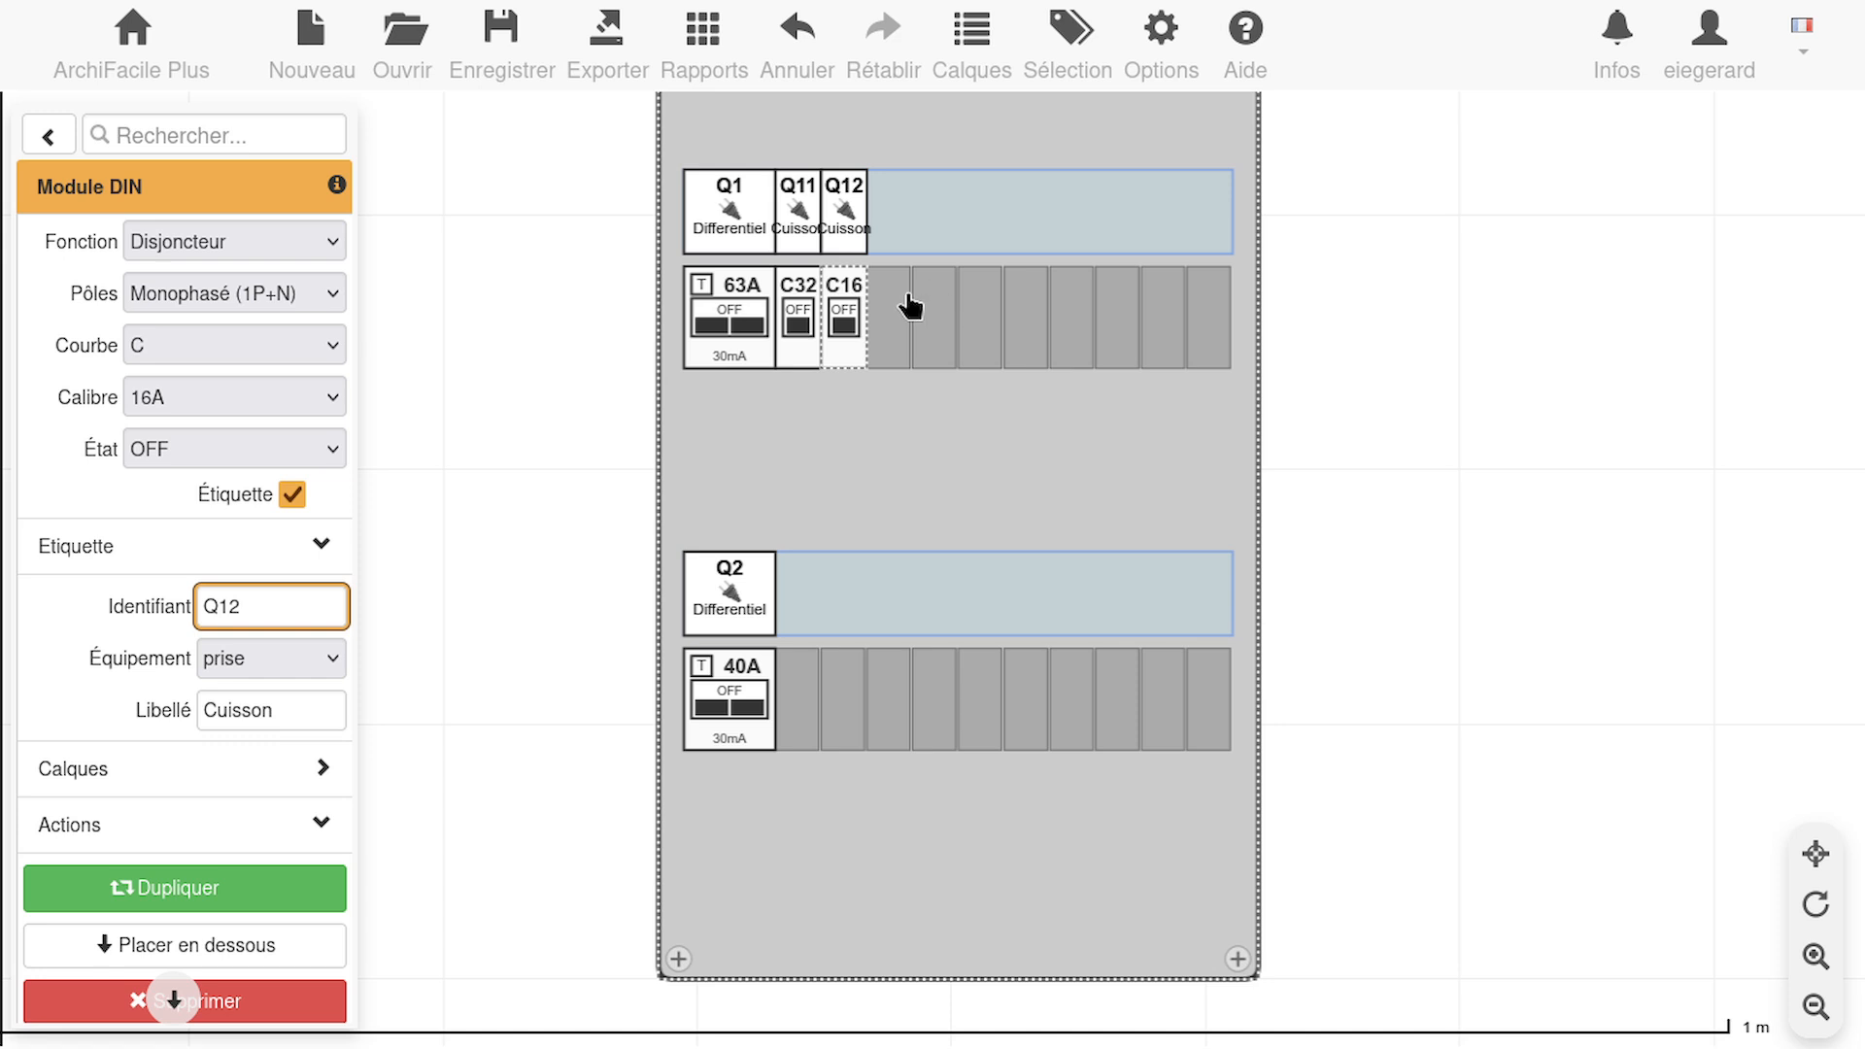
Set the label text of the Q12 breaker to "Prise"
left_click(845, 335)
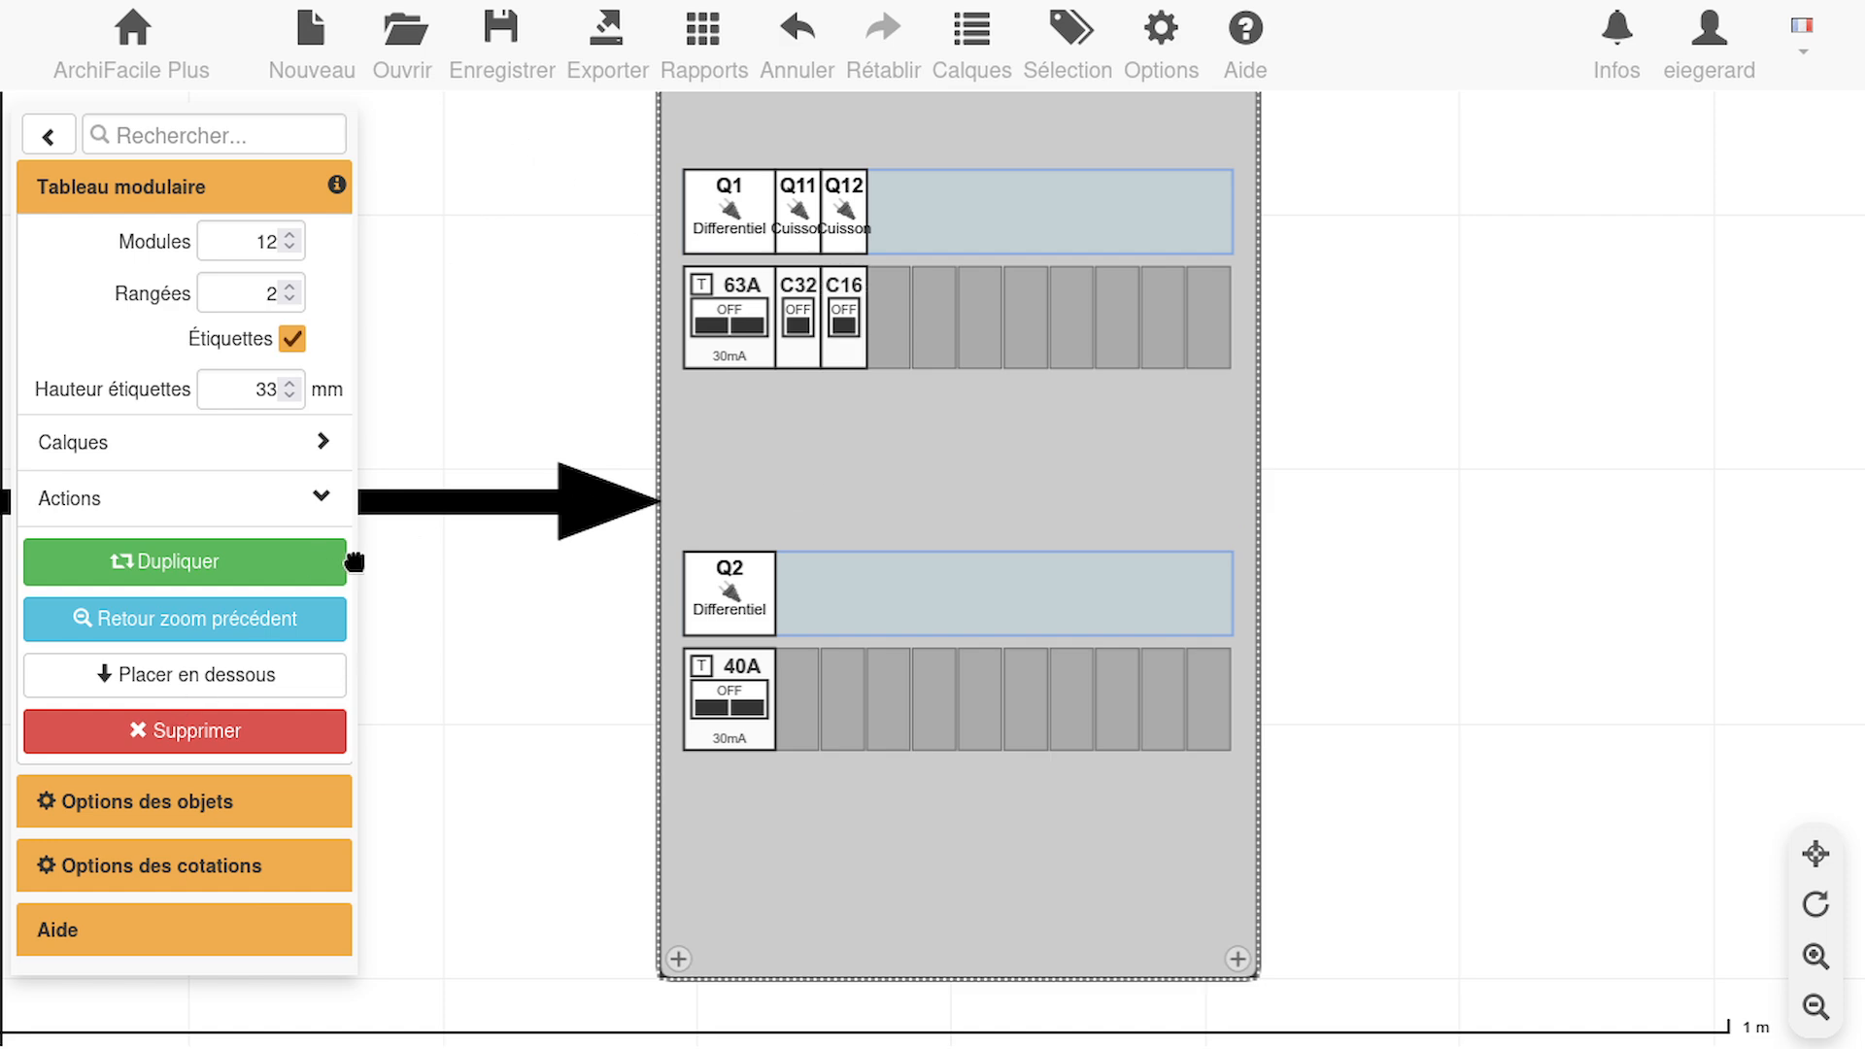
left_click(855, 328)
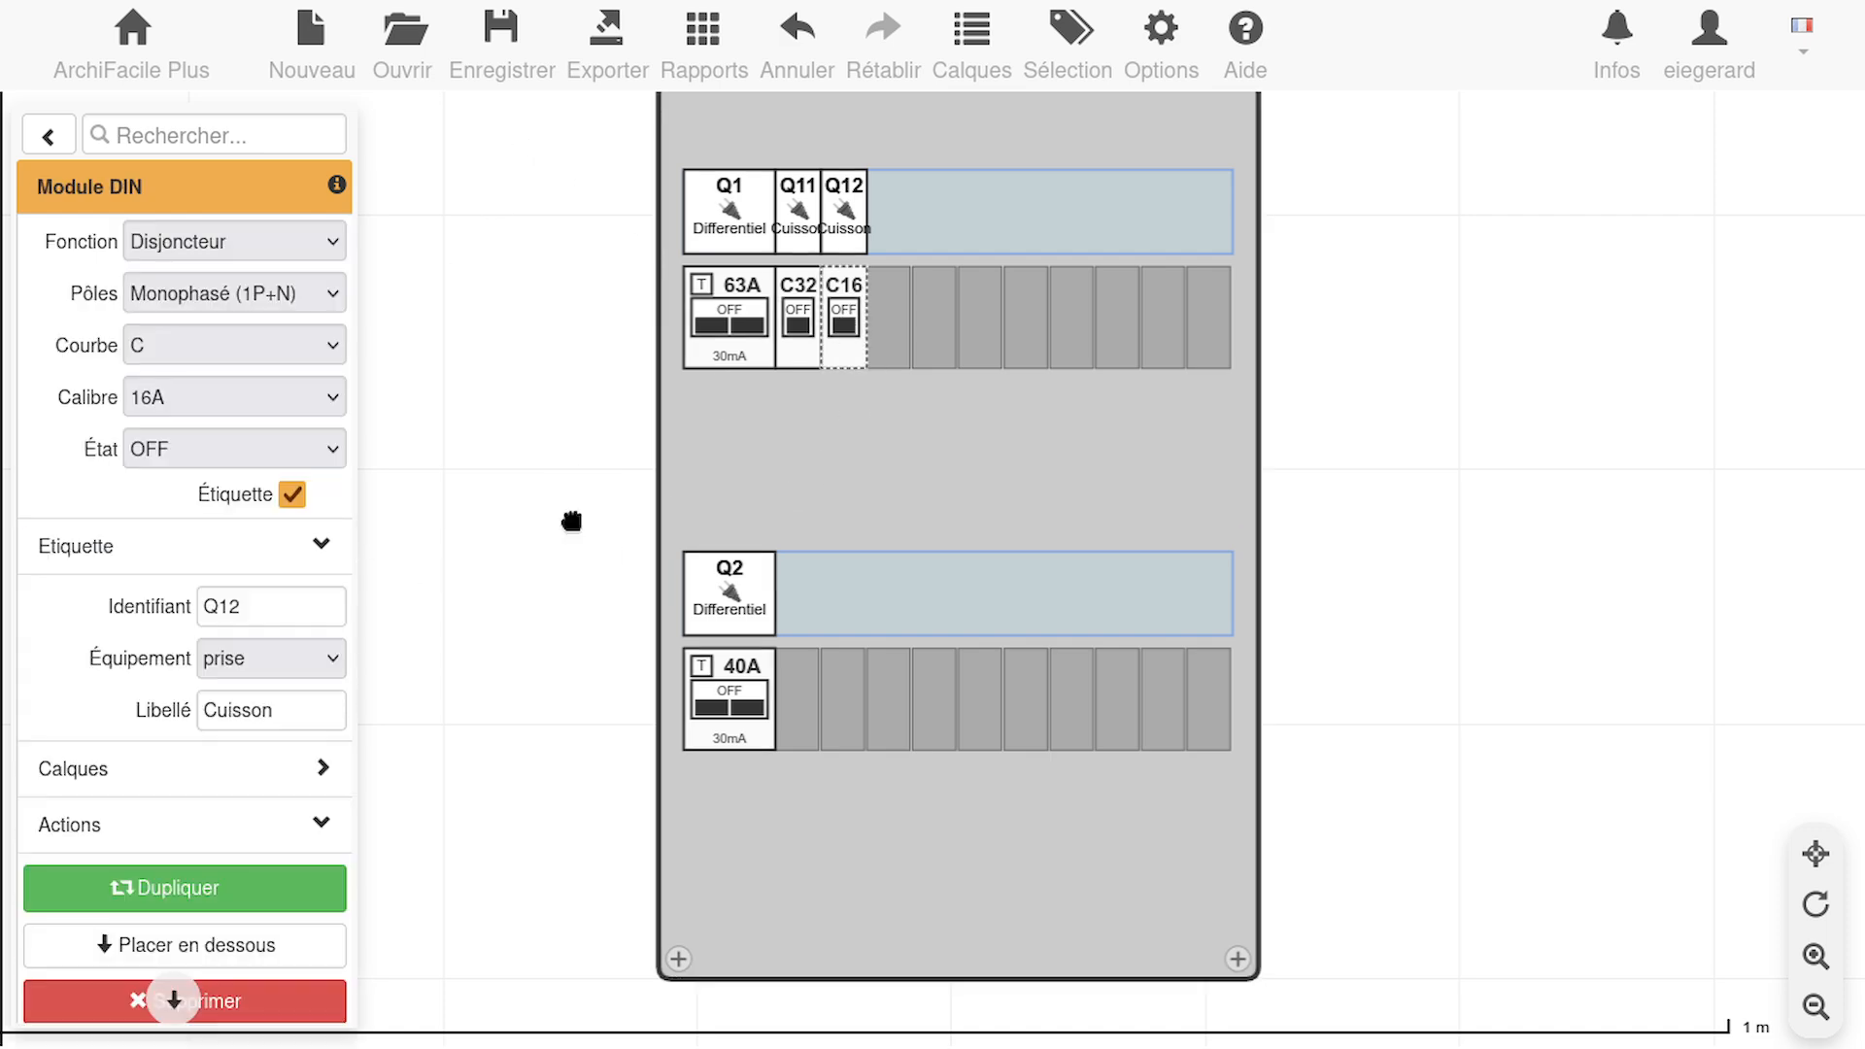
left_click(274, 607)
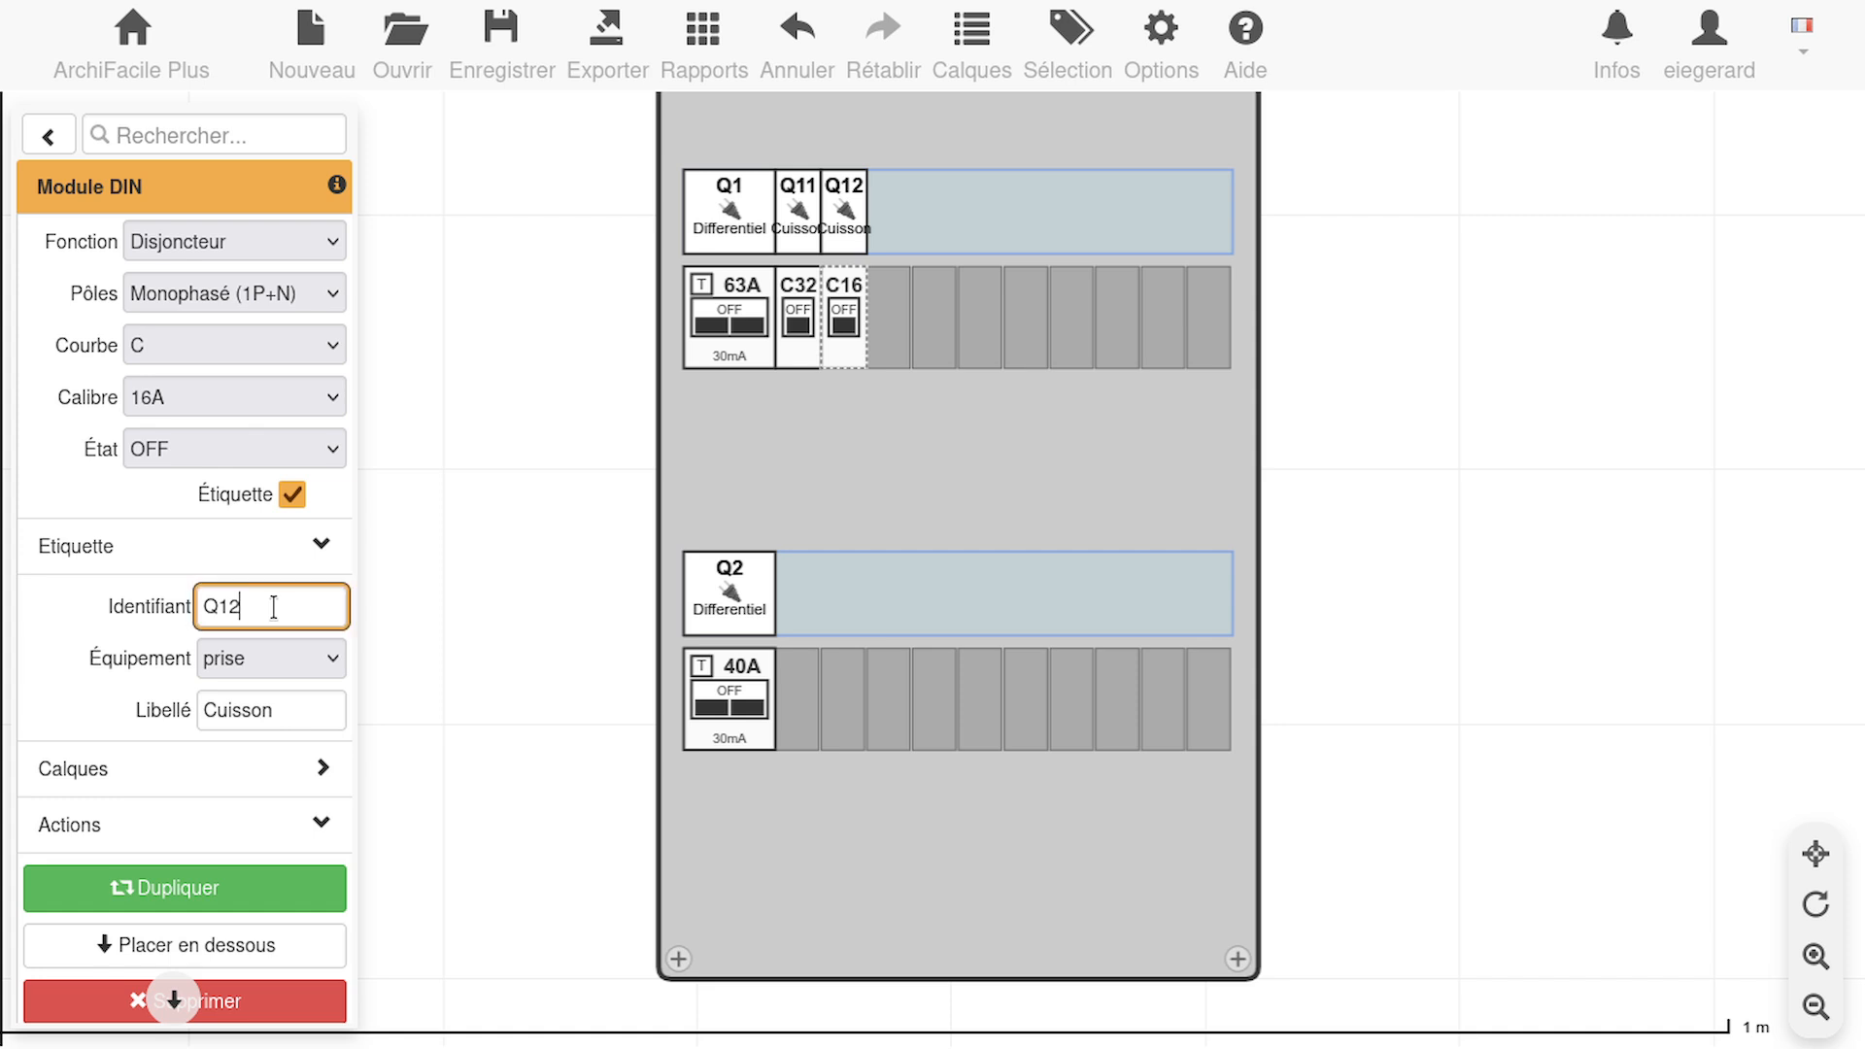
double_click(288, 710)
type("Pri")
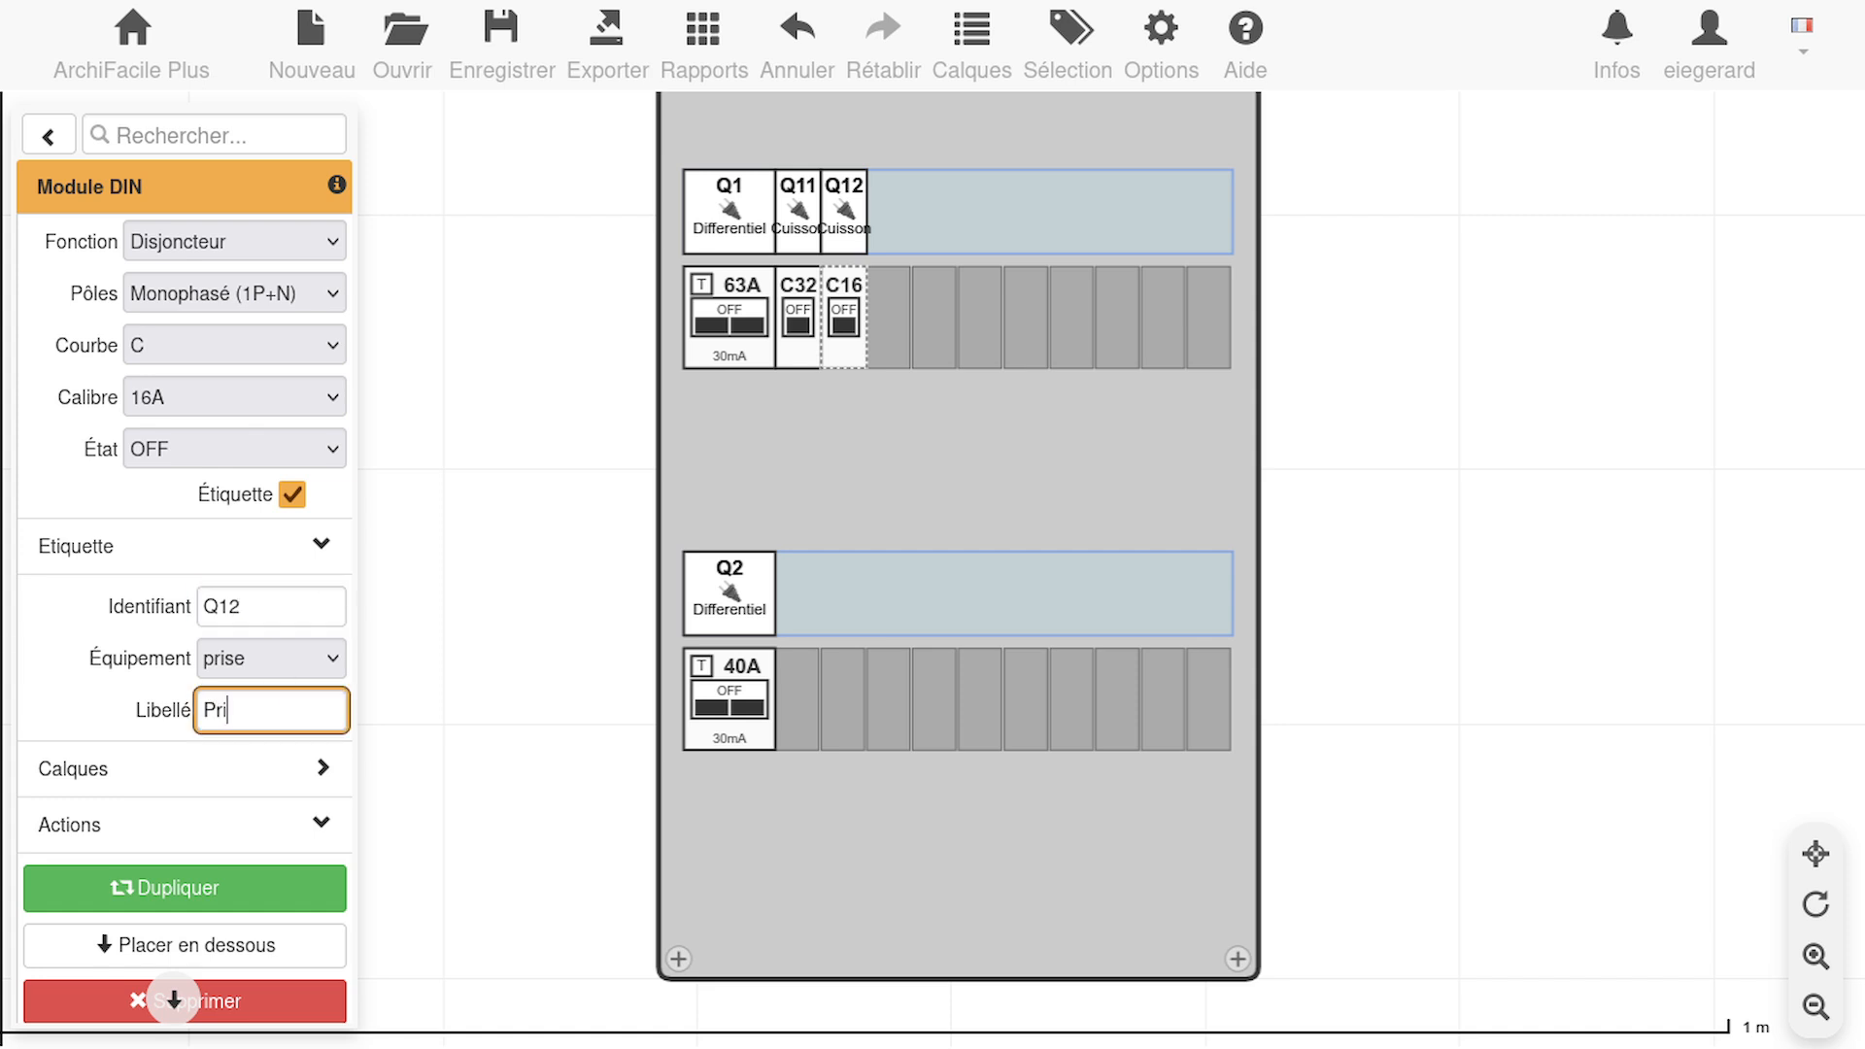
type("se")
Change the equipment type of the Q11 Cuisson breaker to four and deselect it
left_click(797, 219)
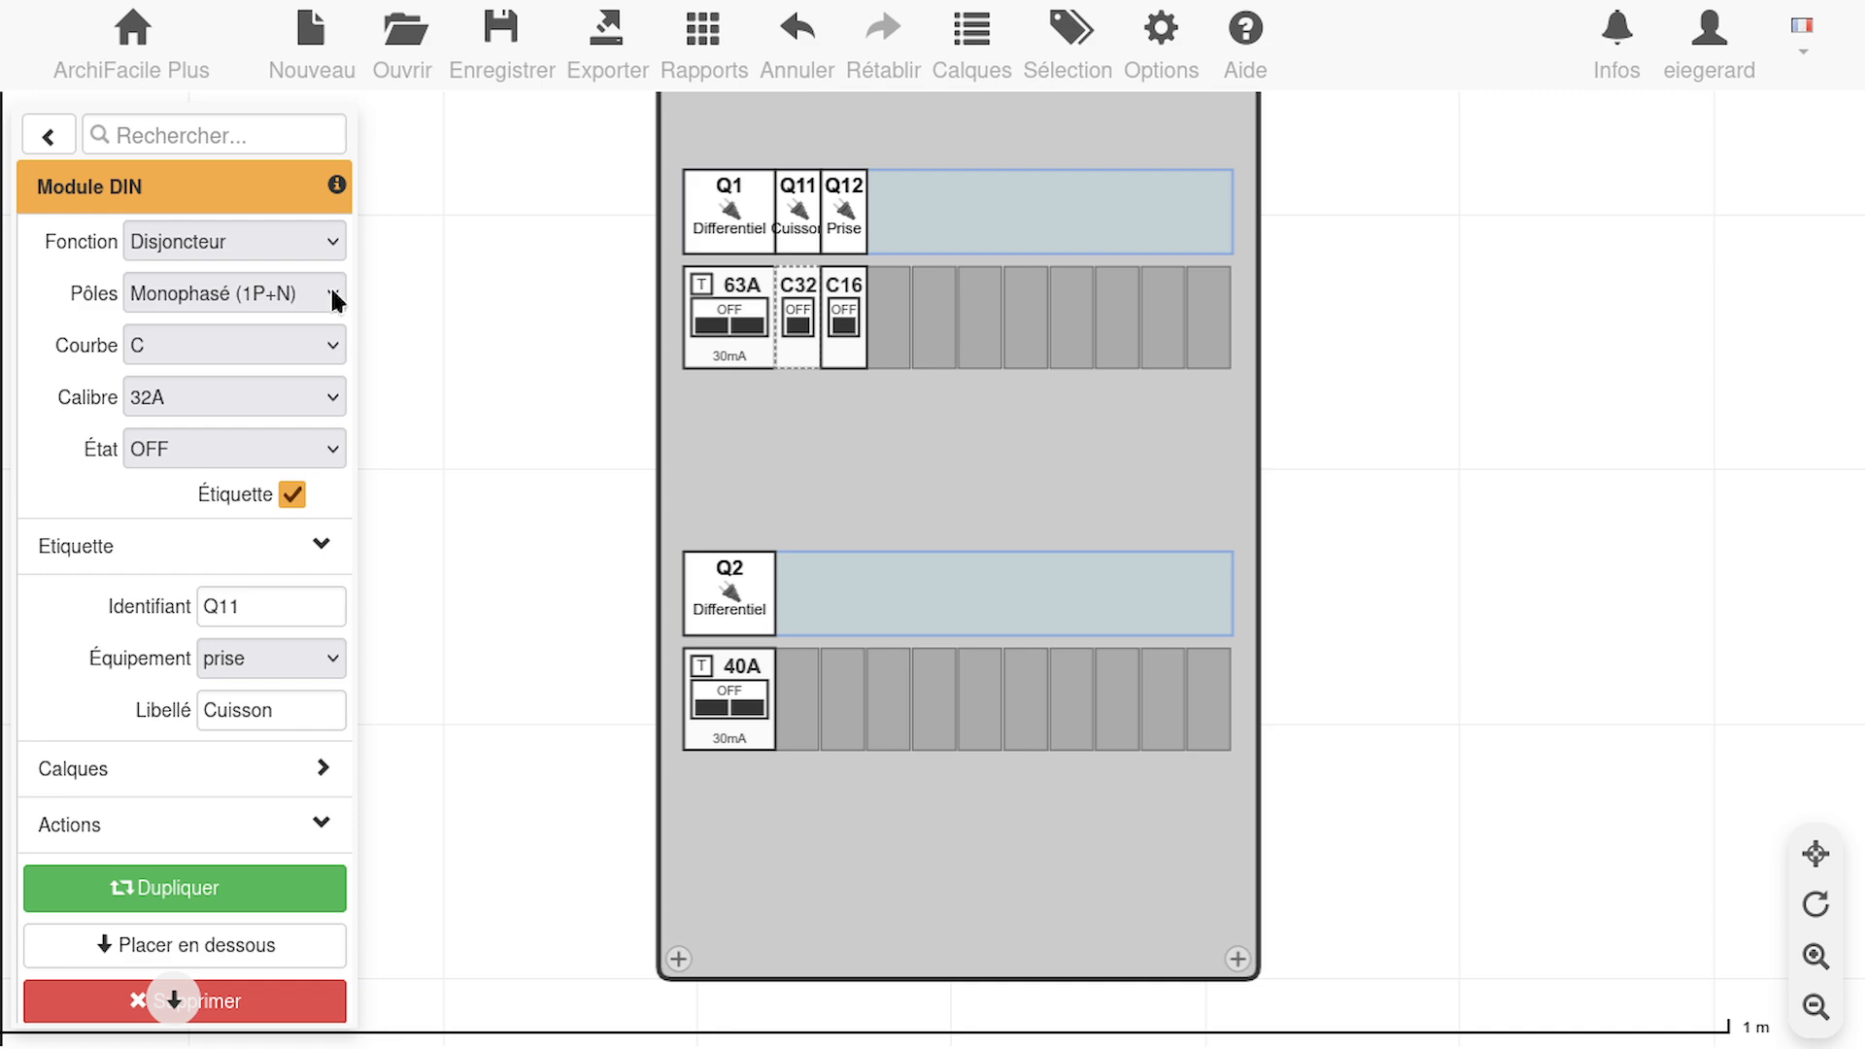
left_click(324, 660)
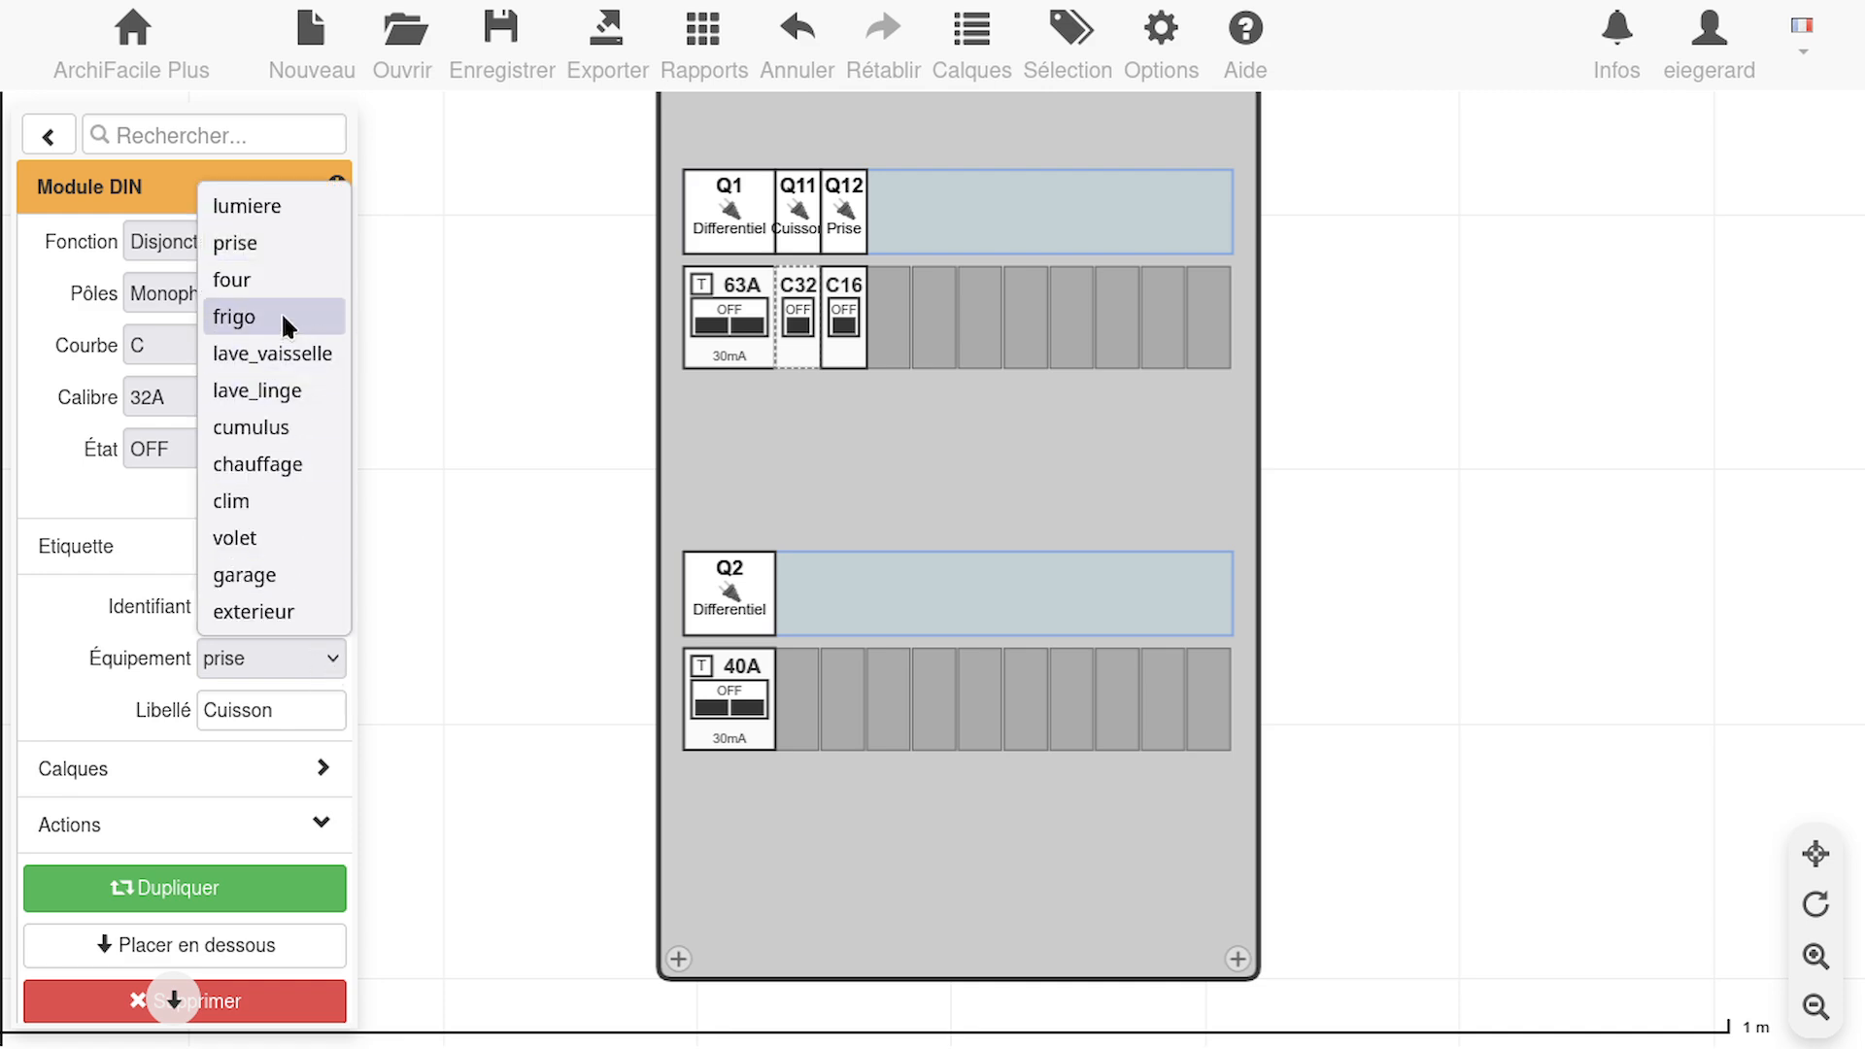
left_click(291, 280)
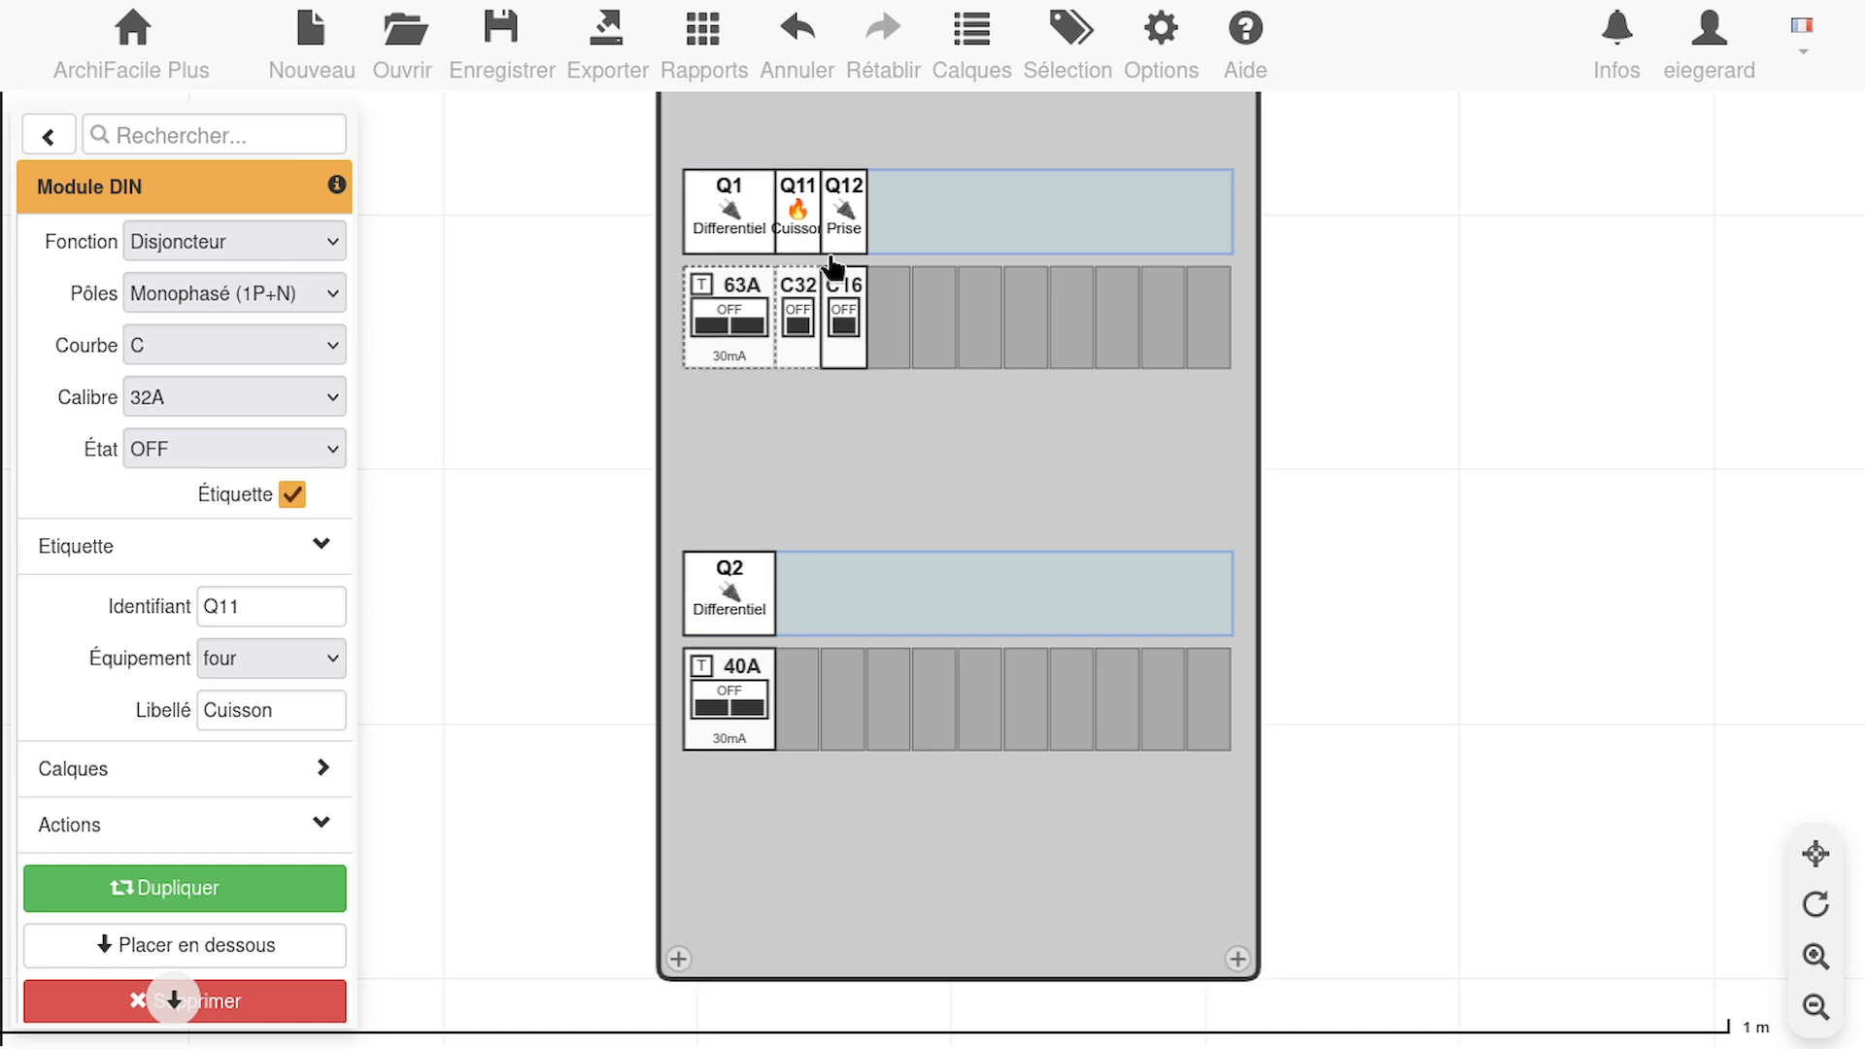
left_click(571, 424)
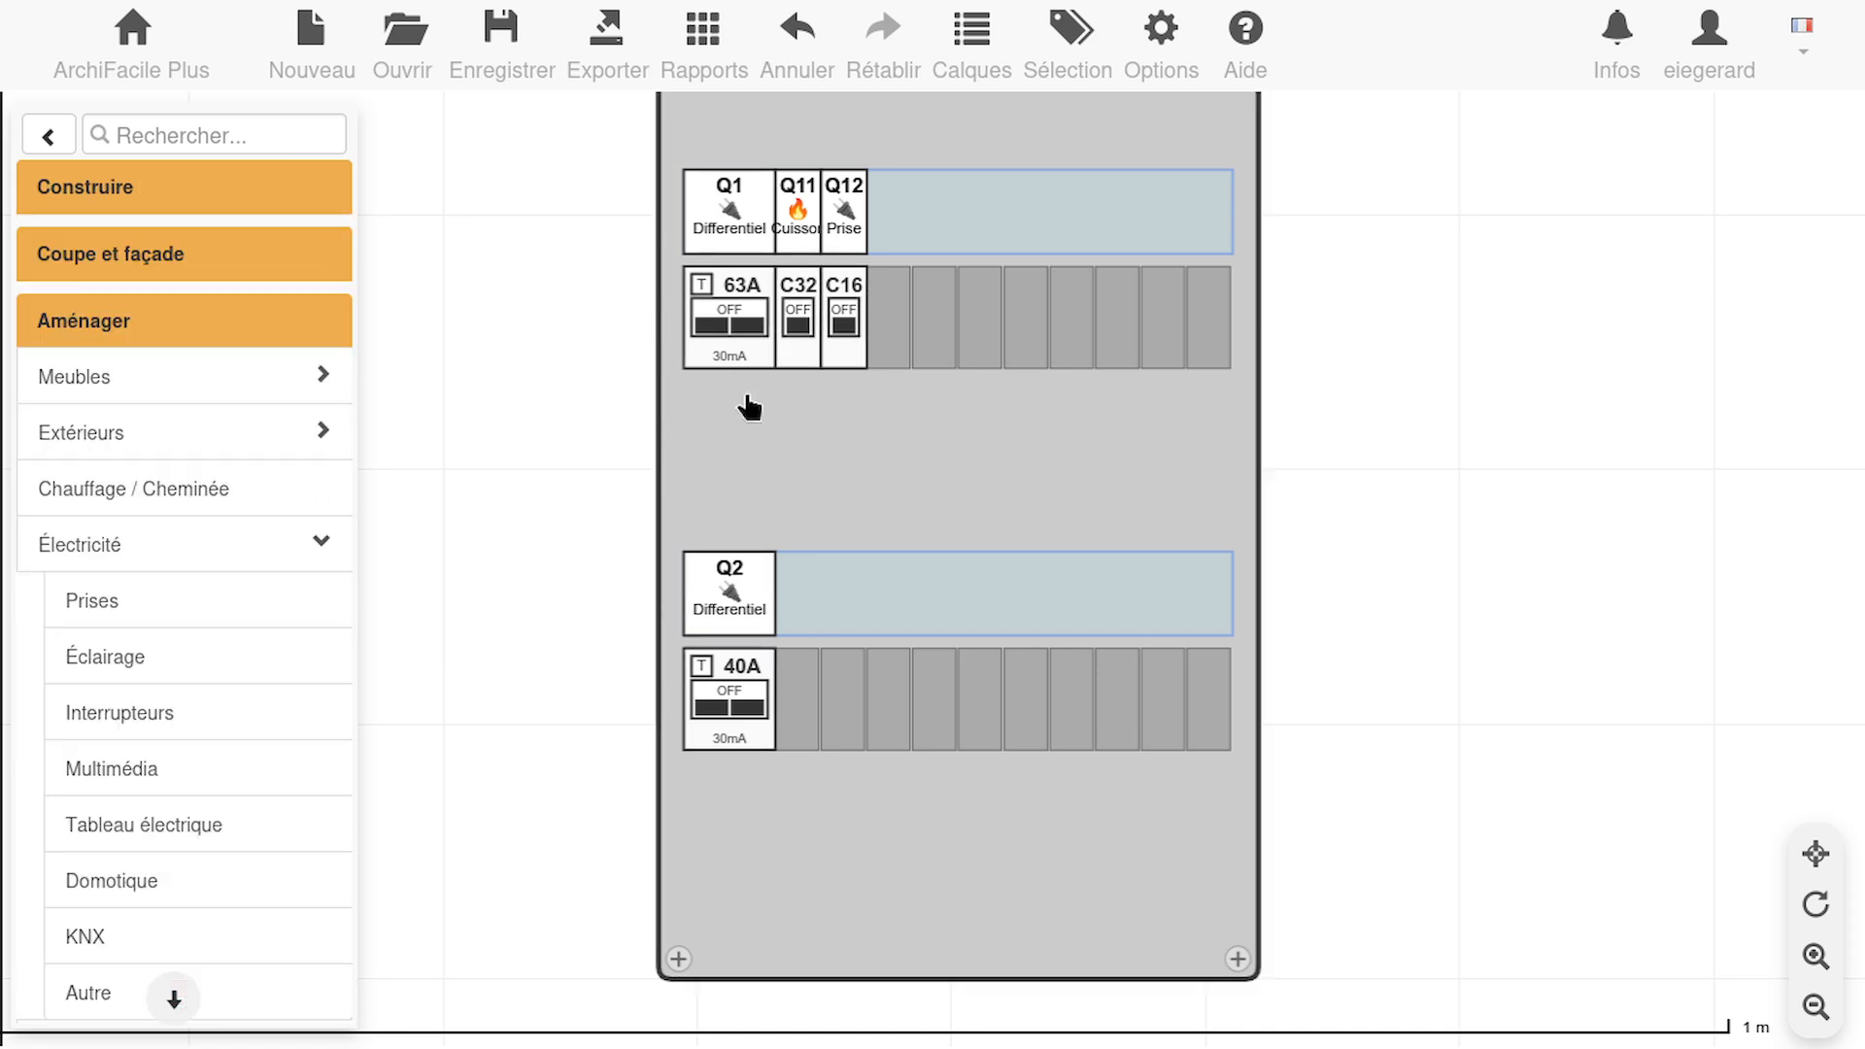
Duplicate the Q12 Prise breaker and place the copy in the next free slot of the upper row
left_click(847, 312)
key("ctrl+d")
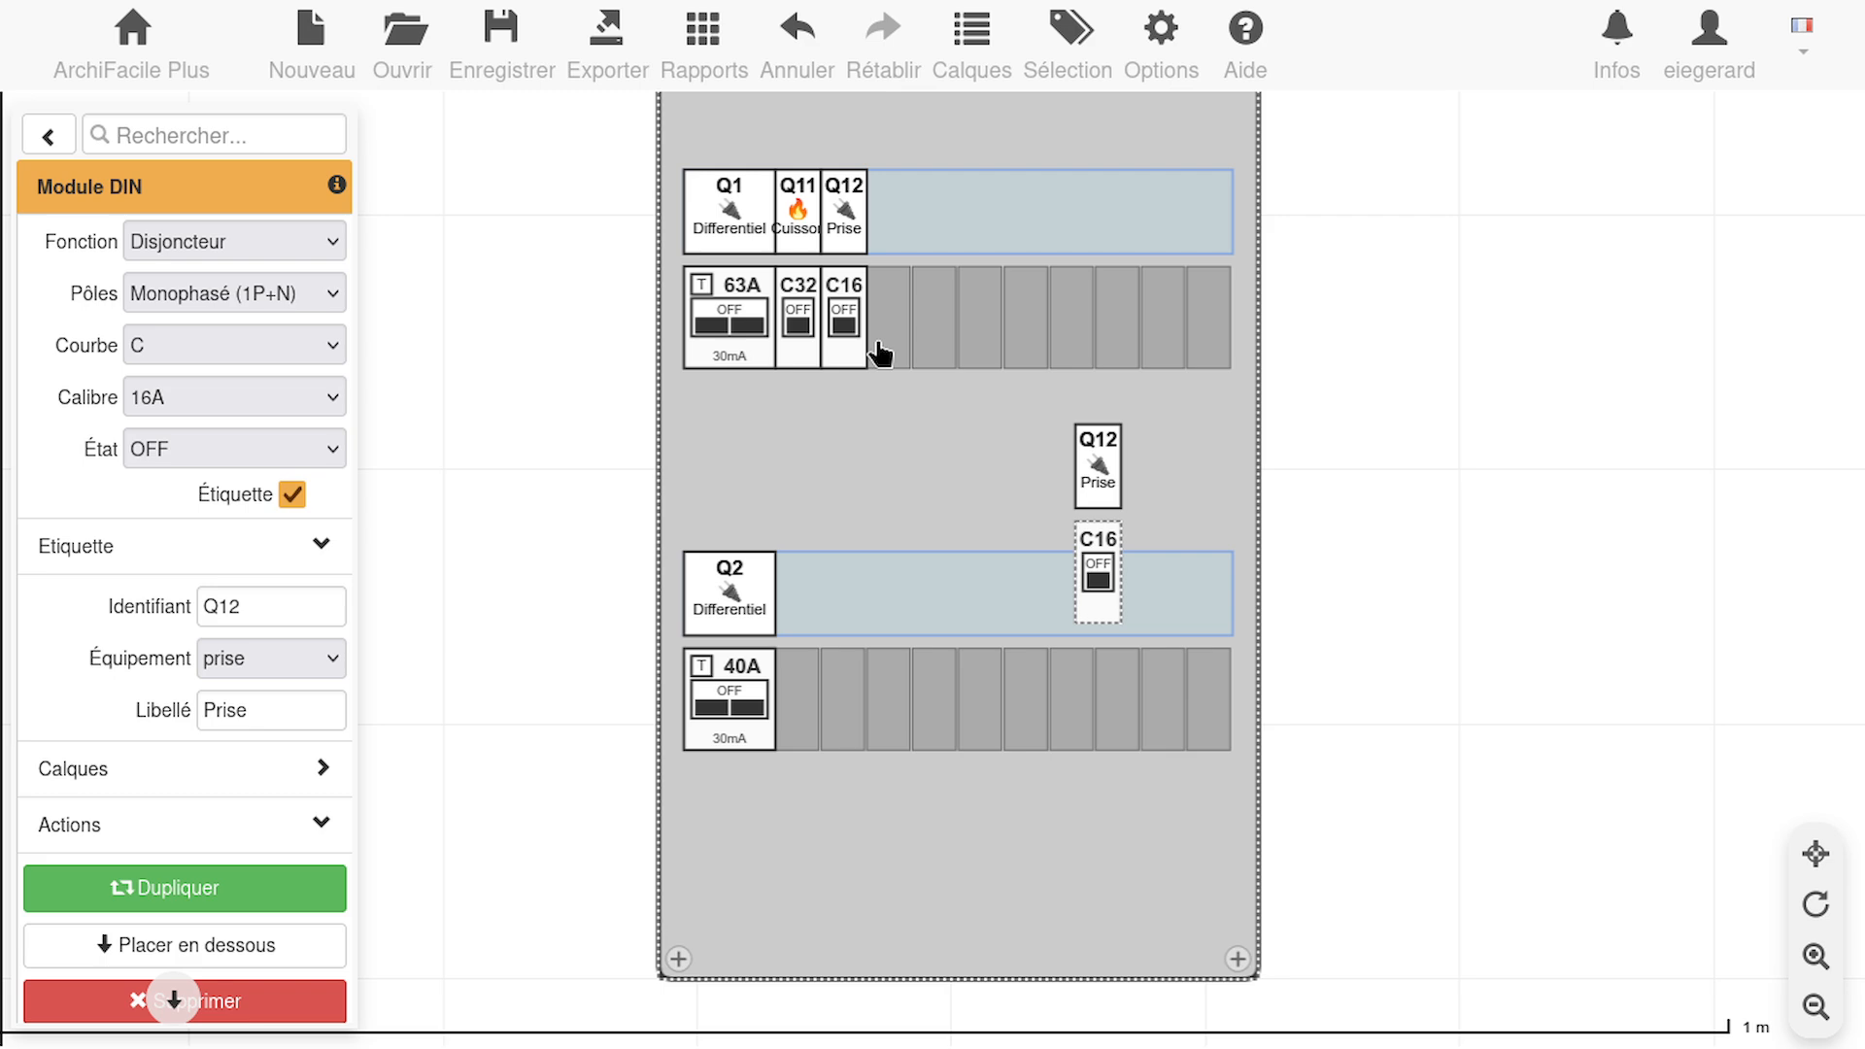
left_click_drag(1080, 583, 888, 335)
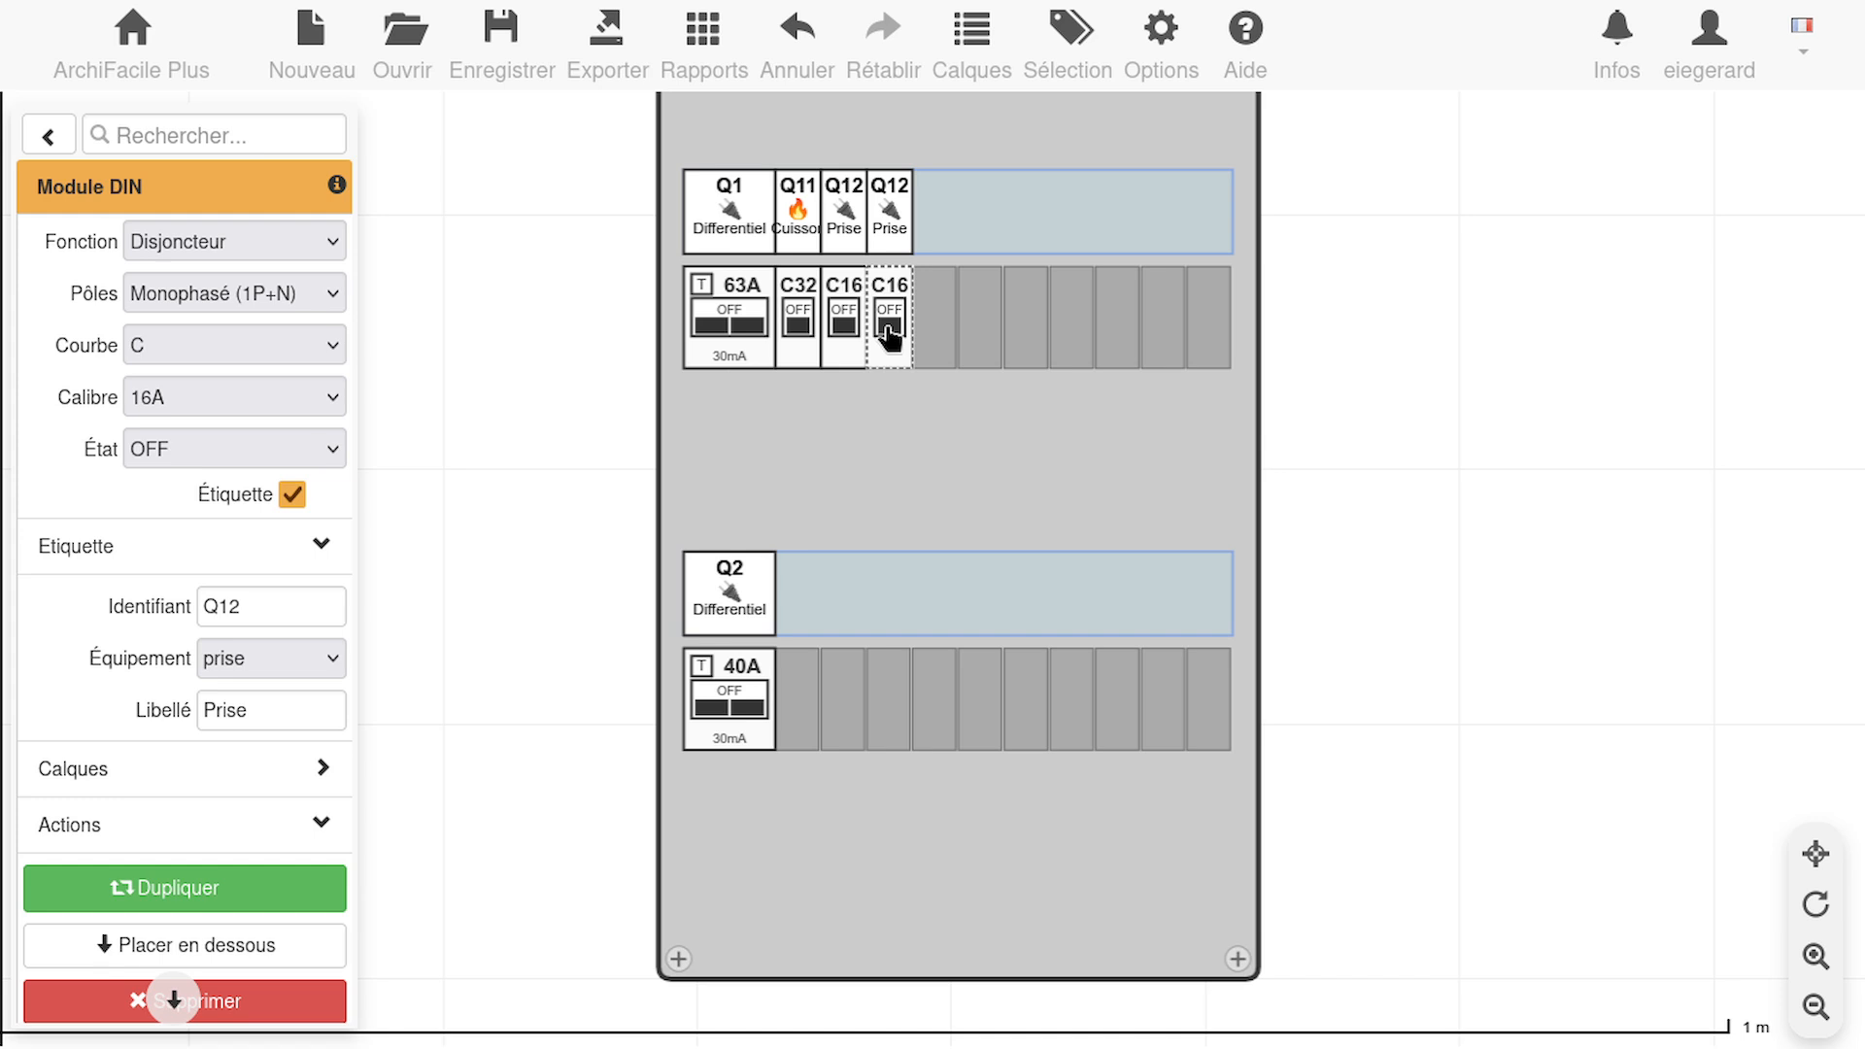
Set the new upper-row breaker's equipment type to frigo and its label text to "Frigo"
left_click(303, 660)
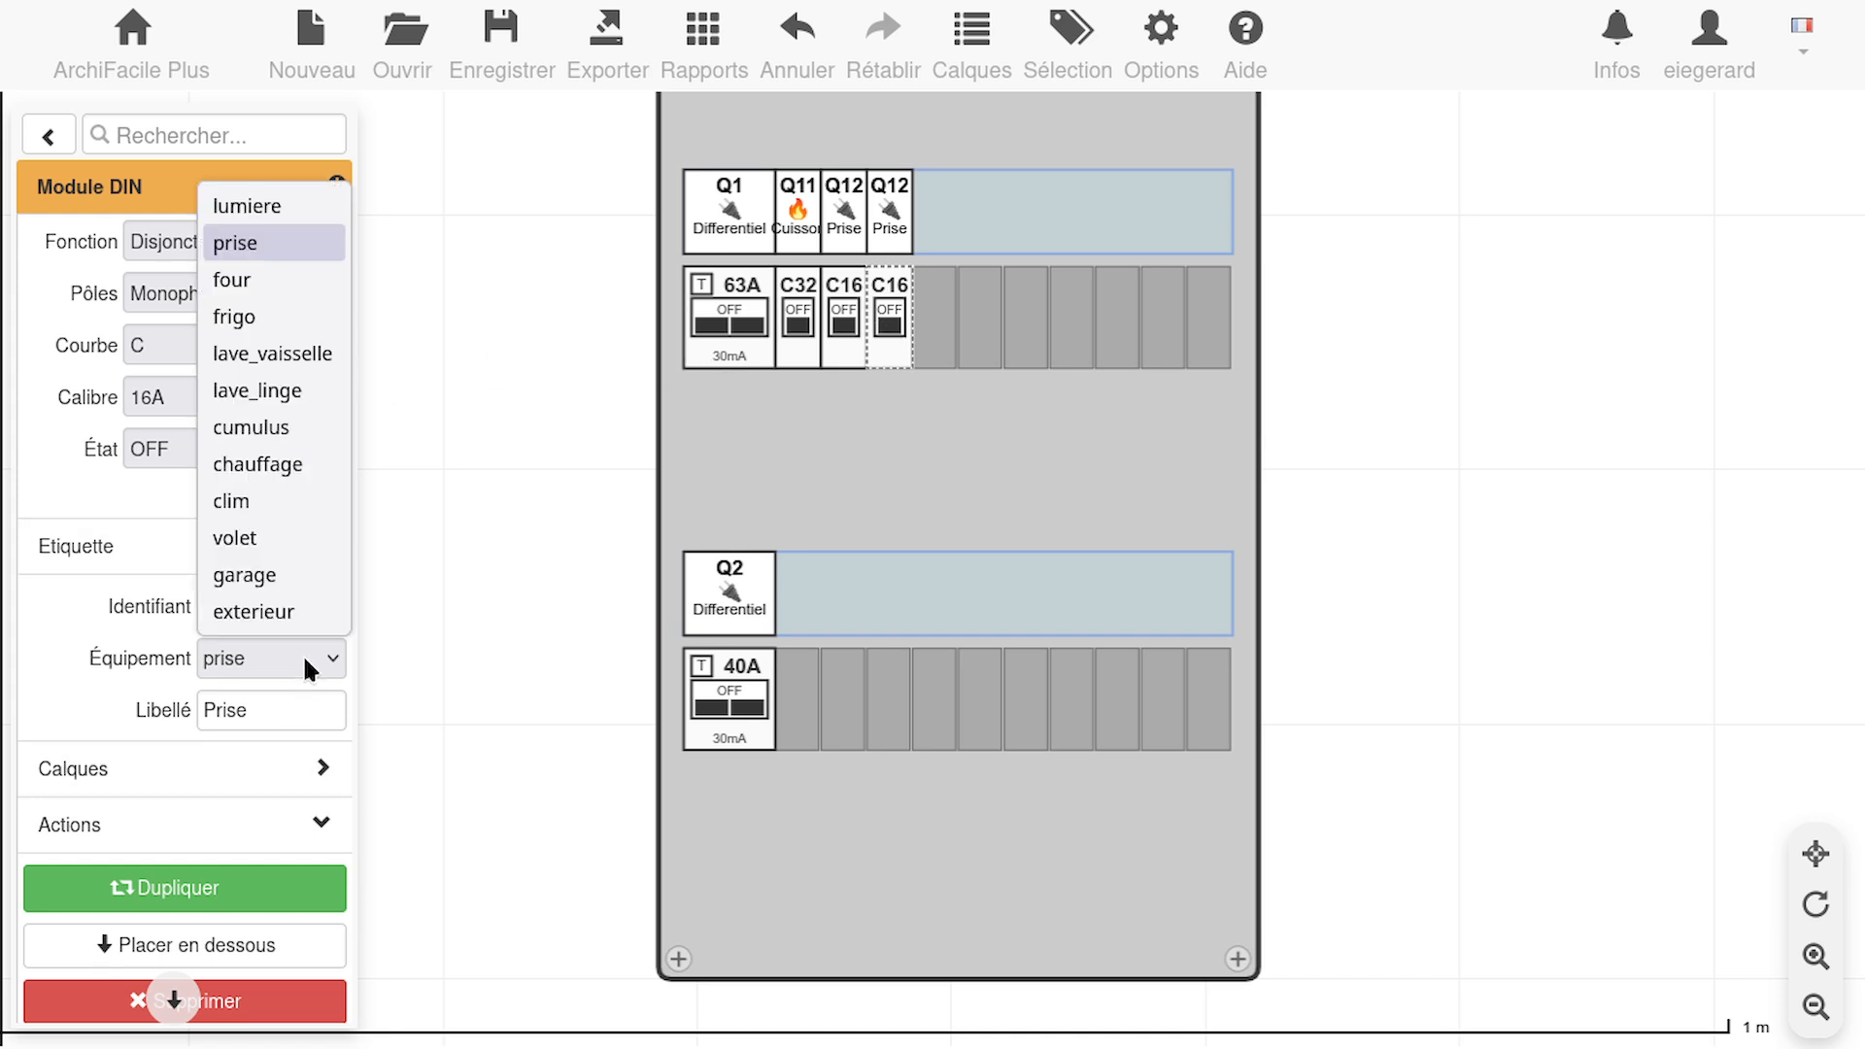
left_click(266, 320)
left_click(254, 710)
left_click_drag(254, 710, 97, 627)
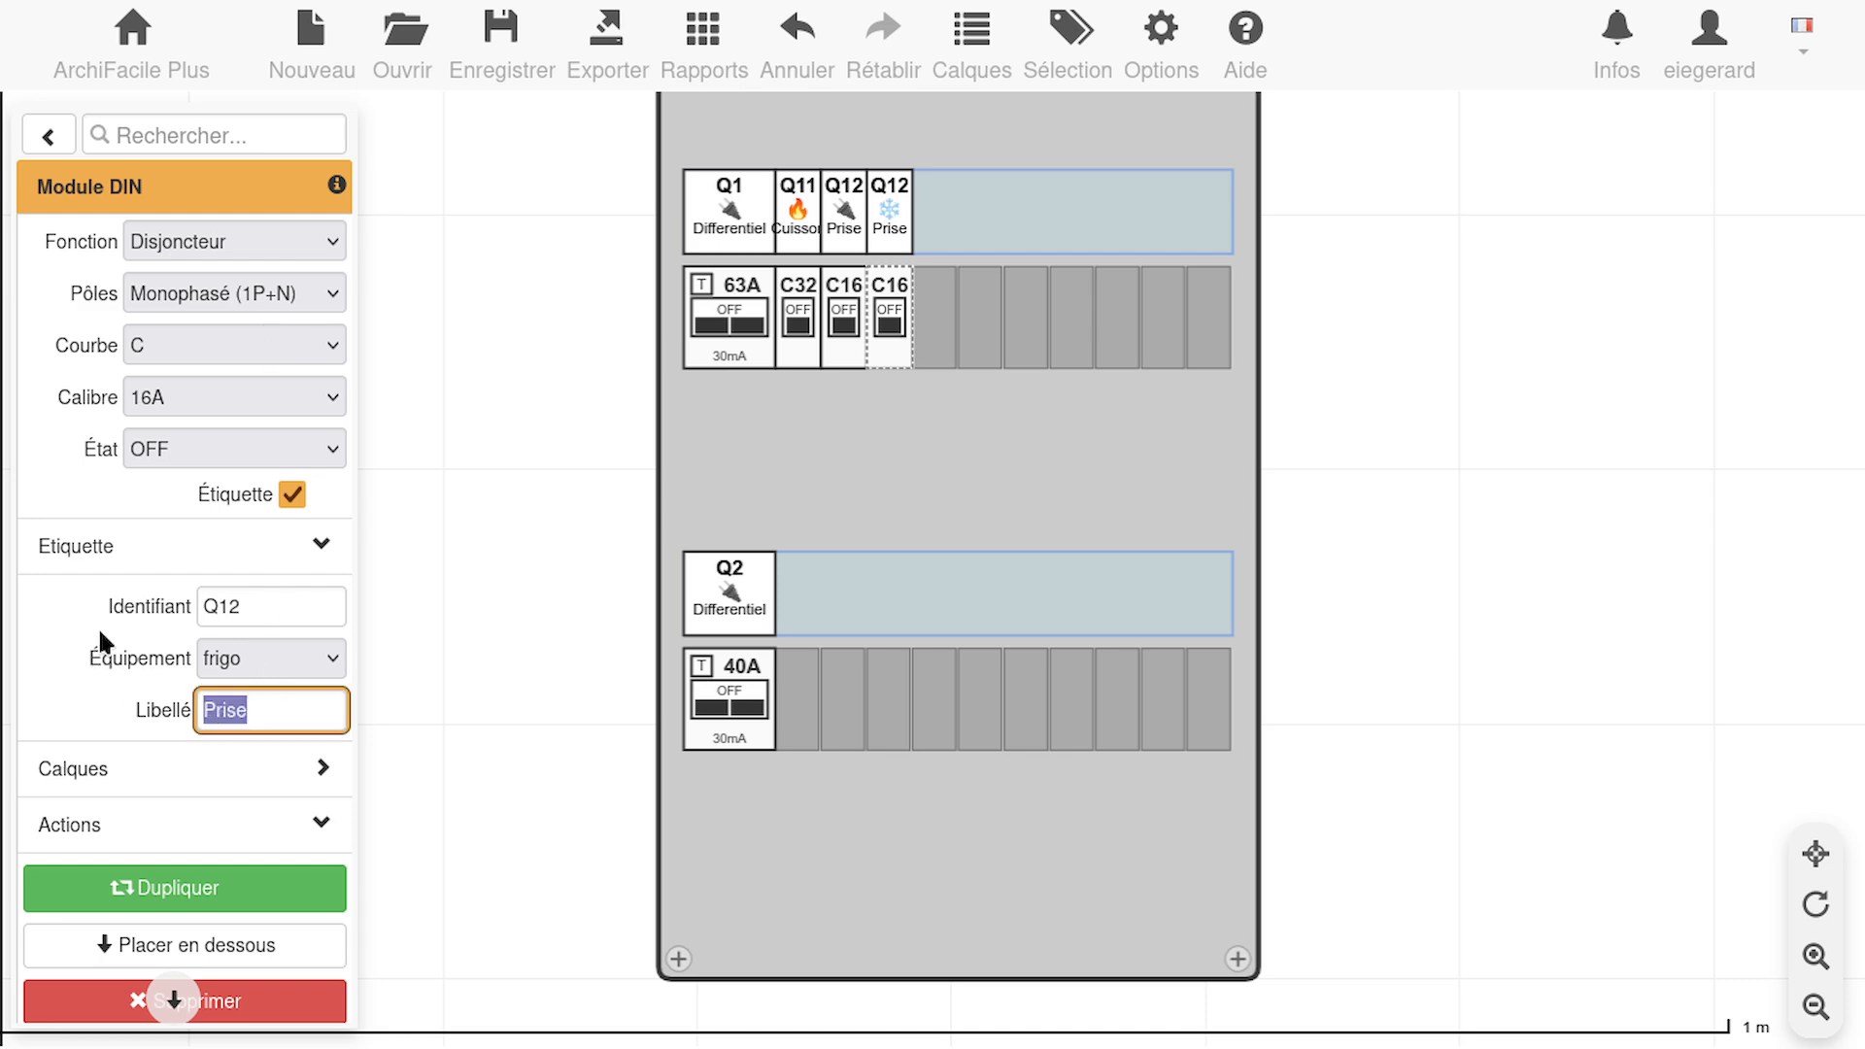
type("Frigo")
Duplicate the Frigo breaker and place the copy beside the Q2 differential in the lower row
left_click(838, 350)
left_click(890, 347)
left_click_drag(891, 347, 789, 746)
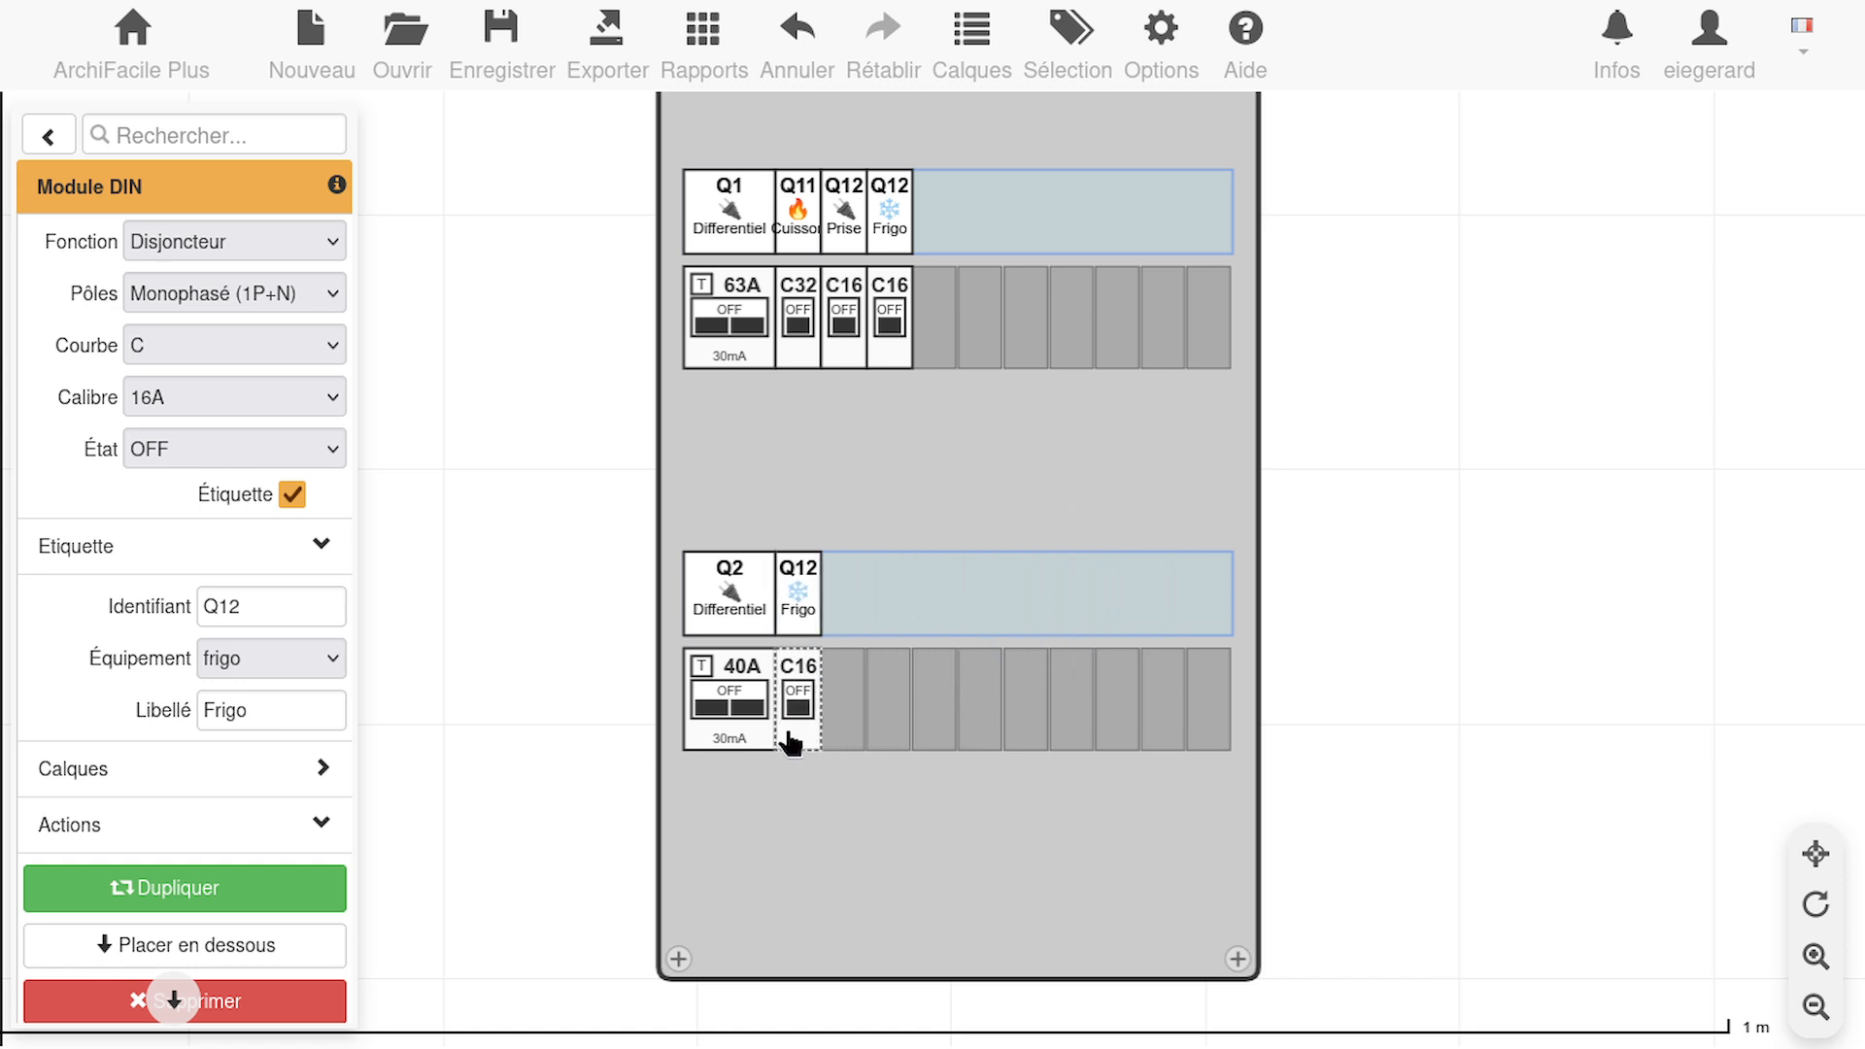
Check the circuit ratings in the YouTube video's distribution board spreadsheet and return to the ArchiFacile plan
mouse_move(1206, 4)
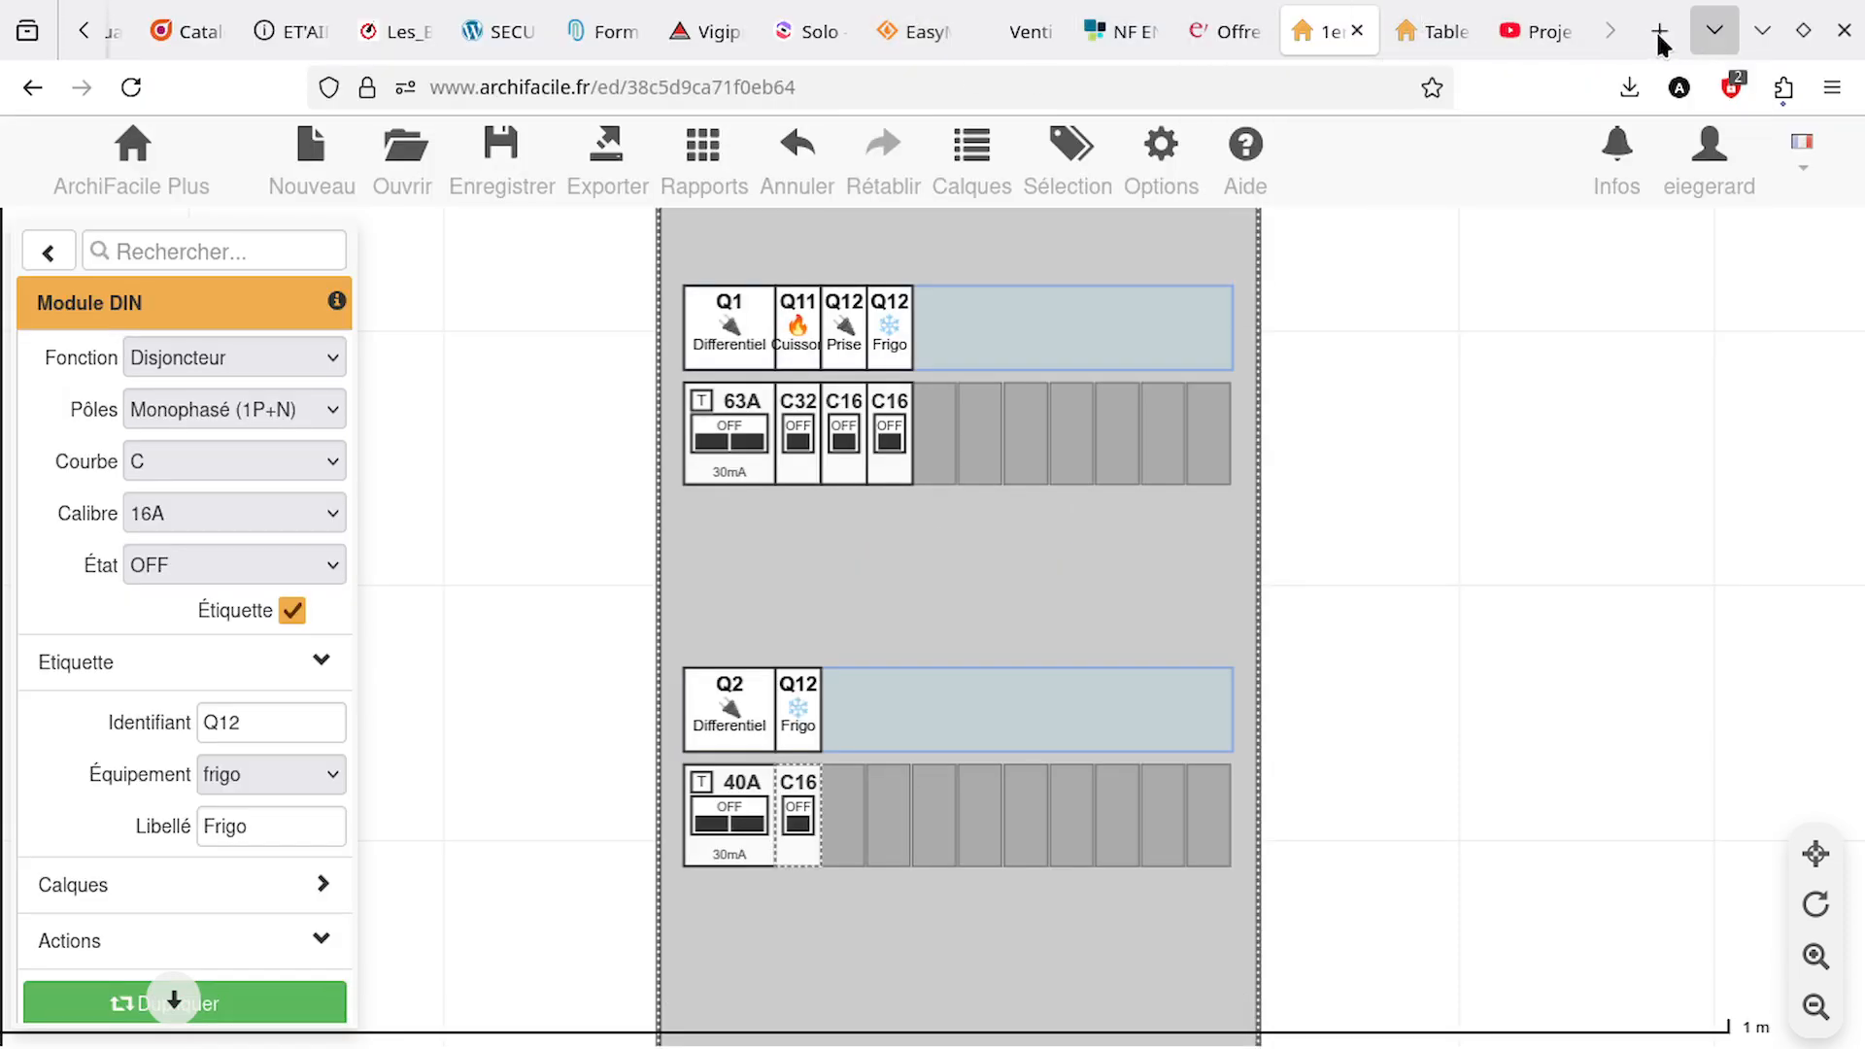
left_click(1517, 32)
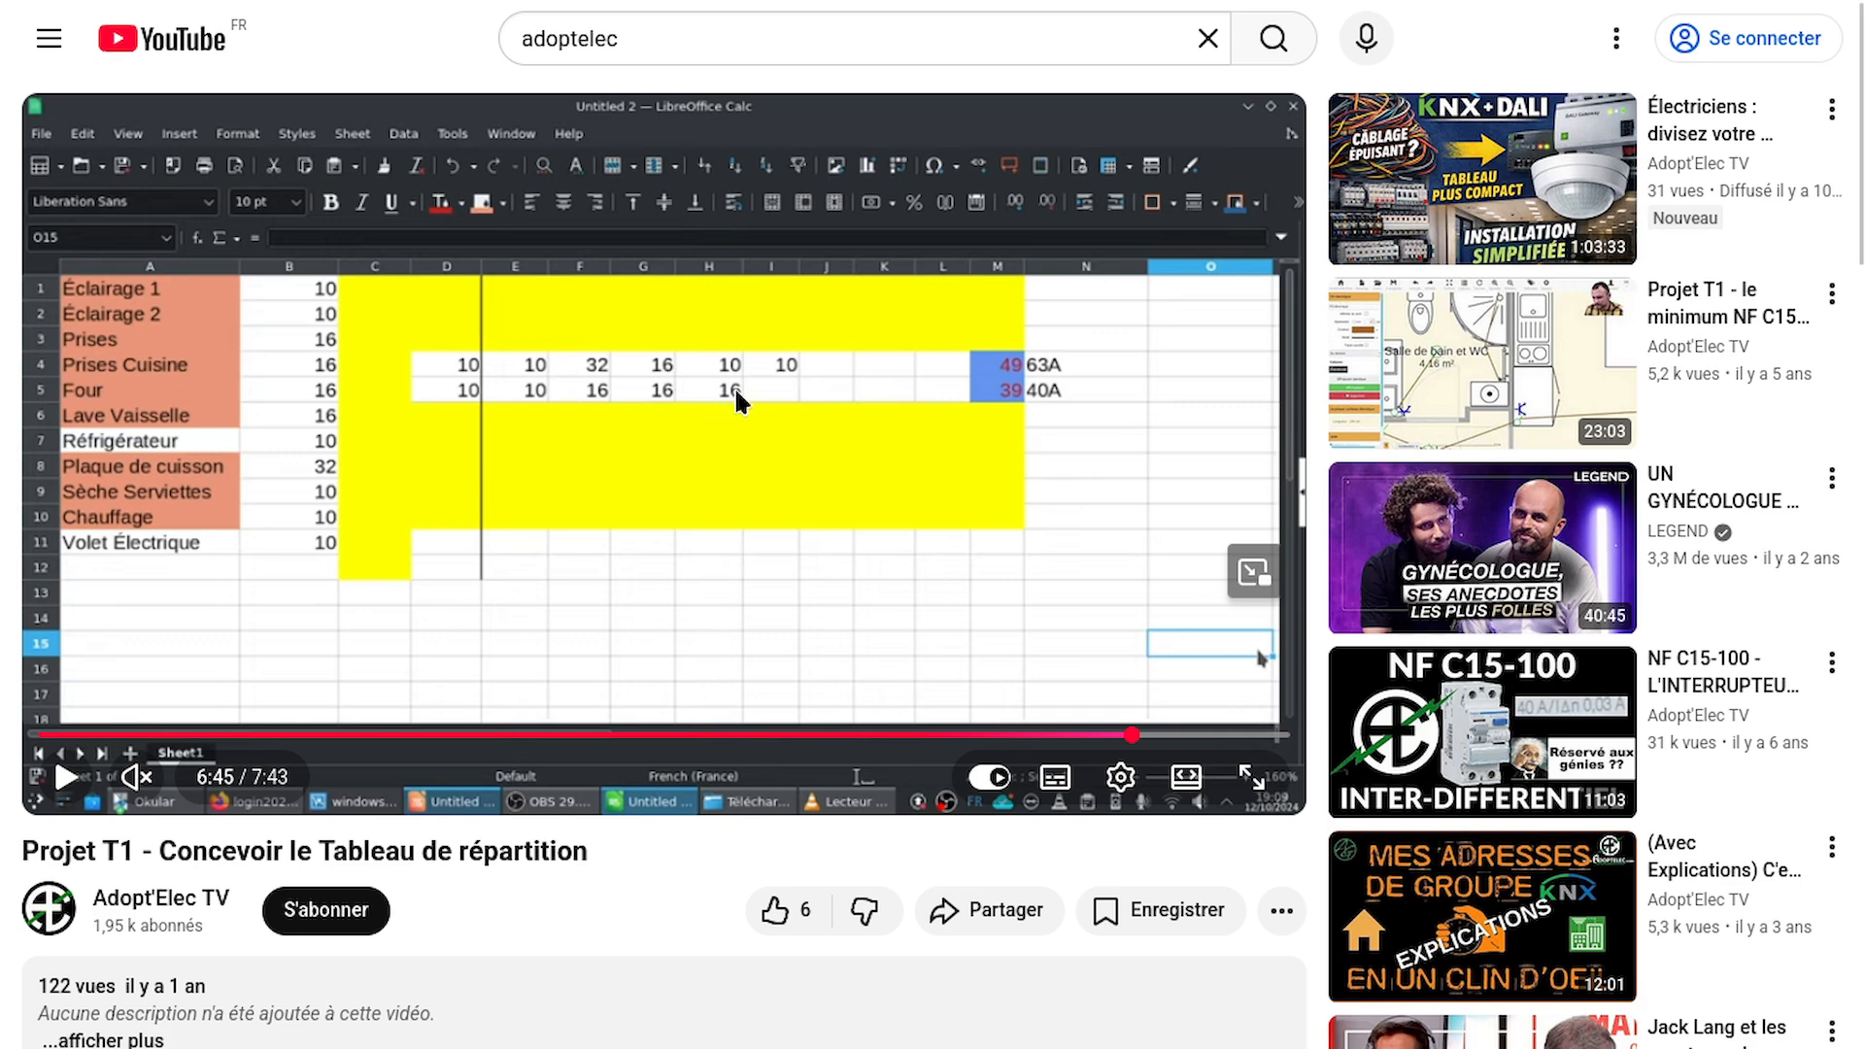
mouse_move(1356, 2)
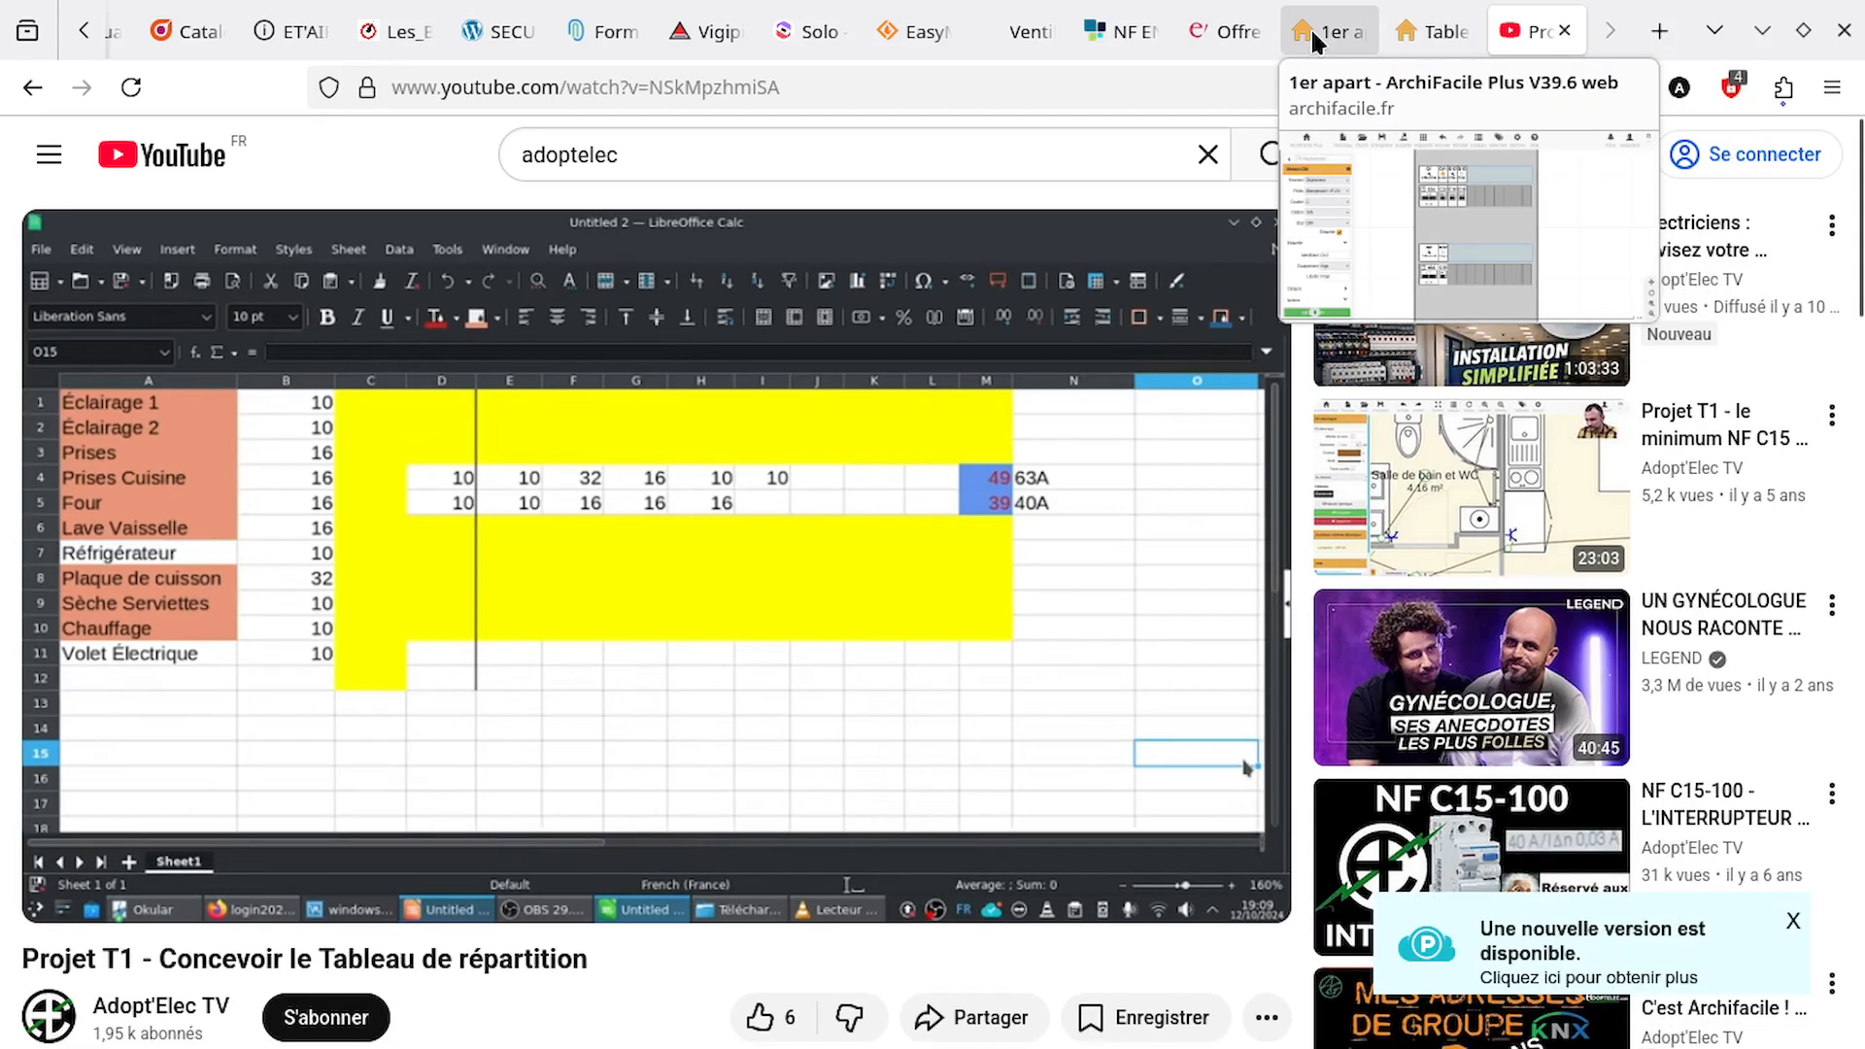
left_click(1310, 27)
left_click(886, 315)
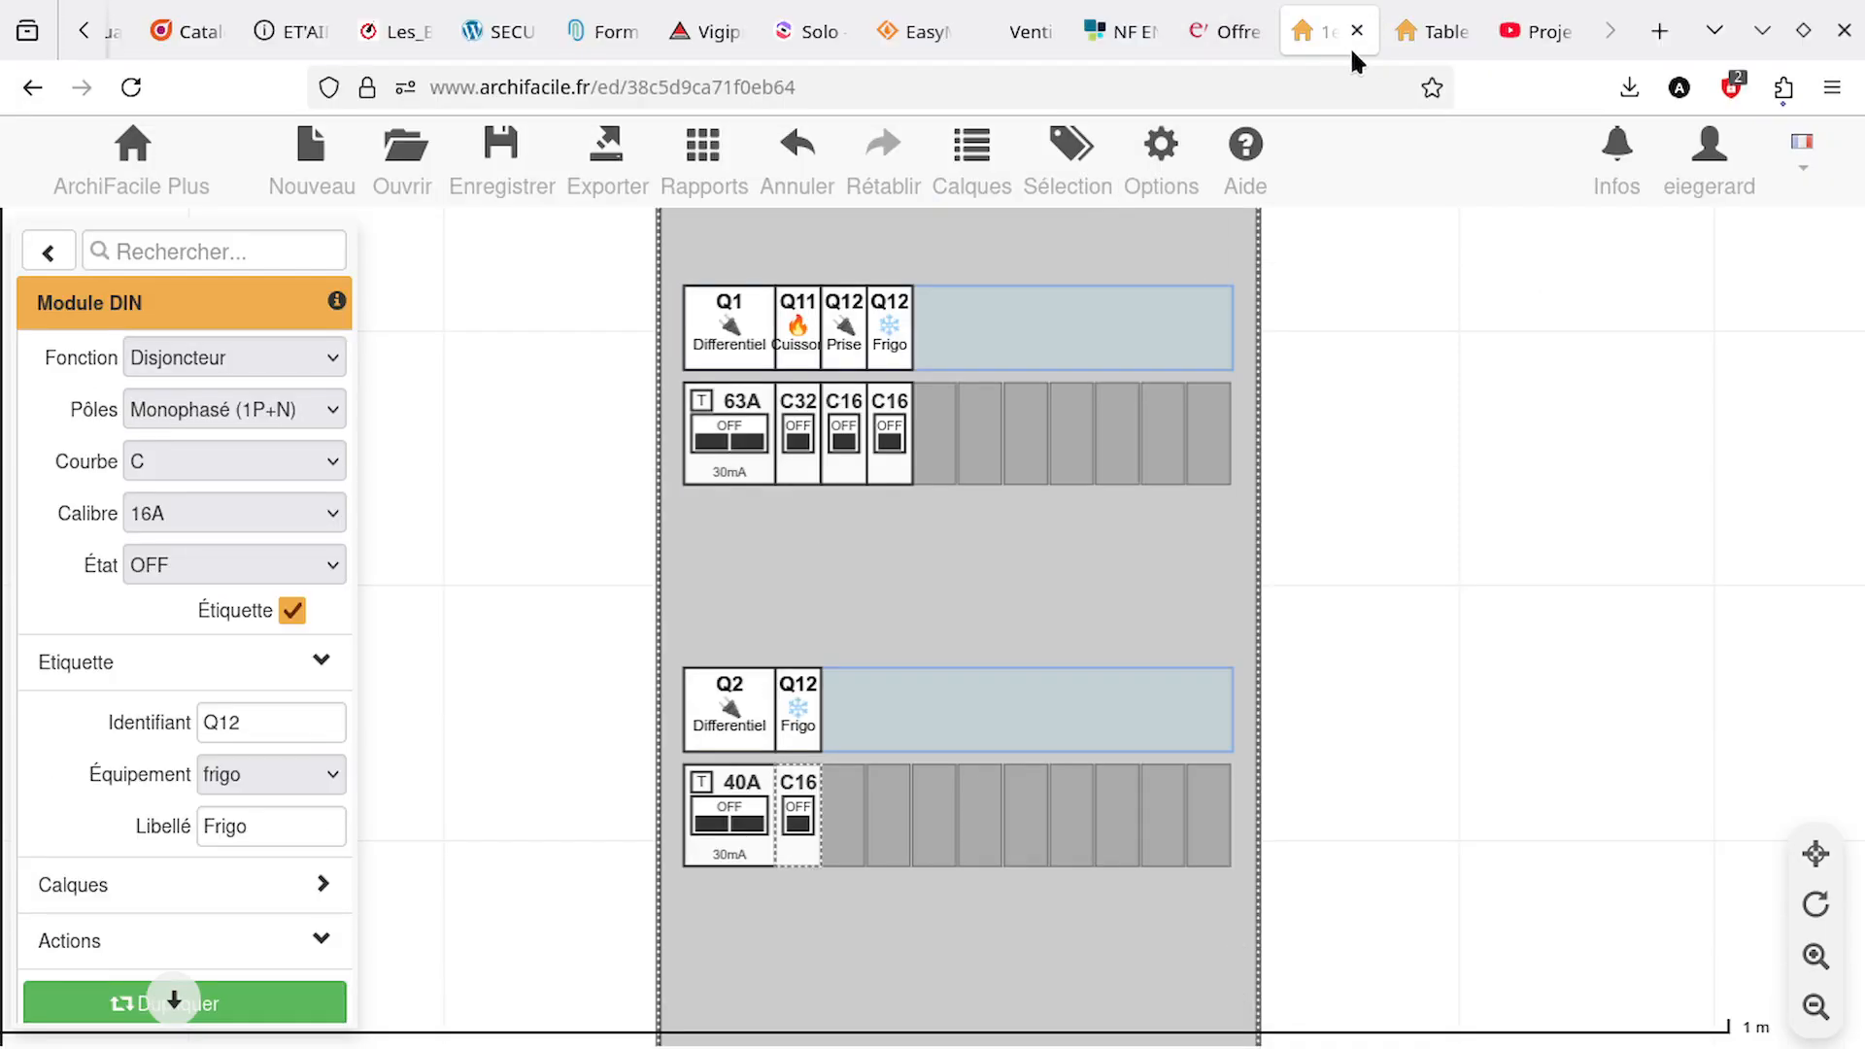
left_click(1539, 38)
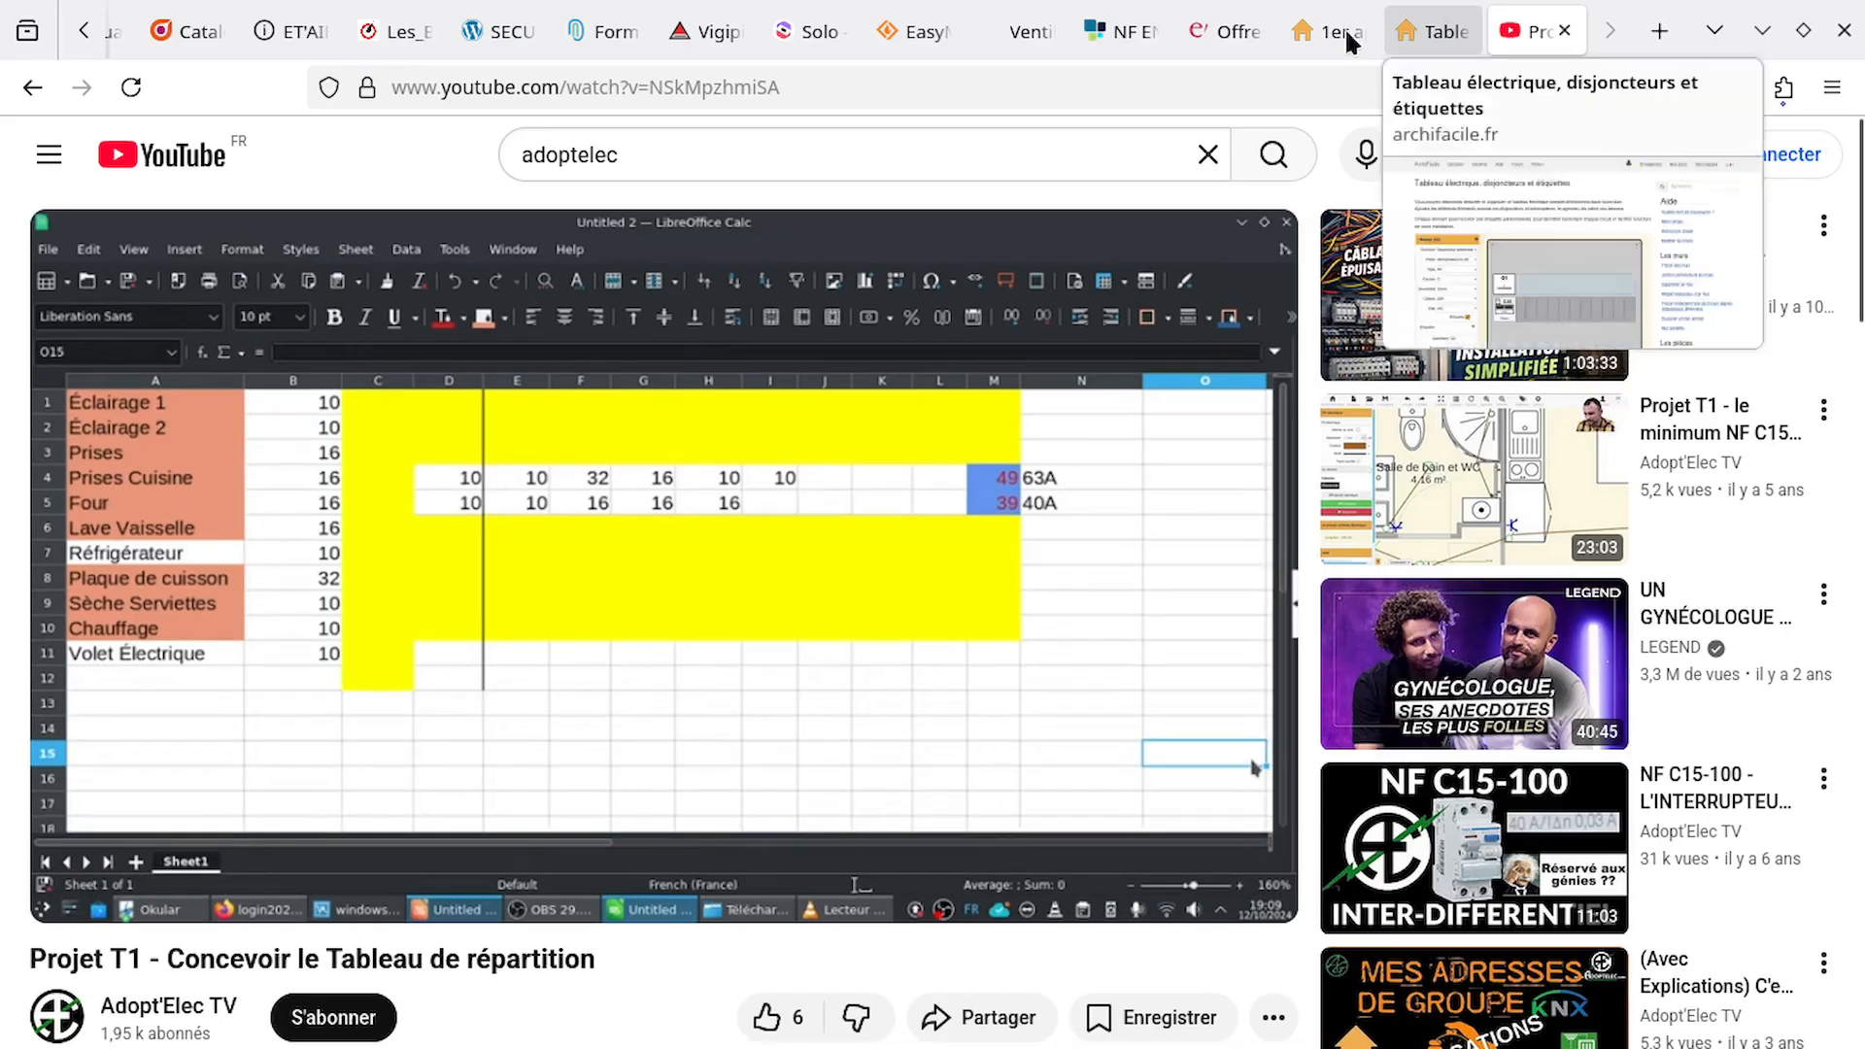
left_click(1333, 29)
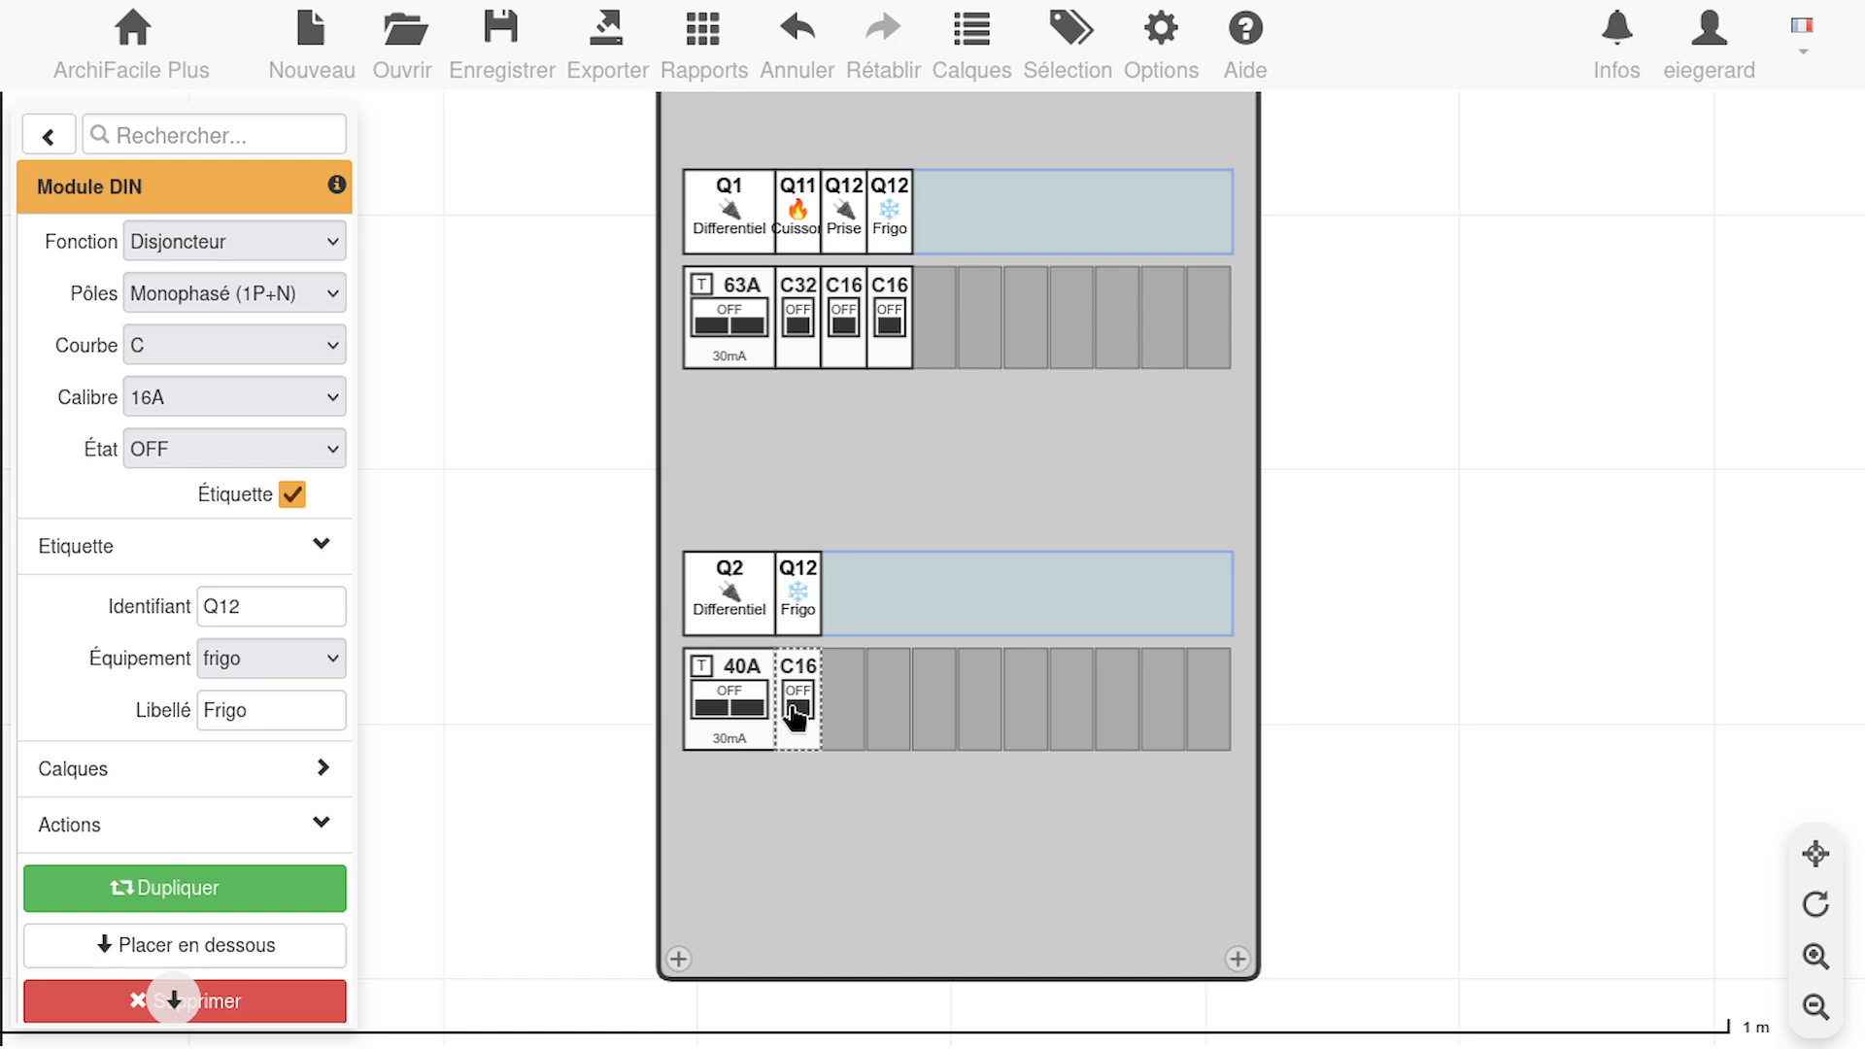
Duplicate the lower-row Frigo breaker twice and place the copies in the next two slots
mouse_move(797, 716)
left_mouse_down()
mouse_move(978, 865)
mouse_move(1010, 933)
mouse_move(851, 685)
mouse_move(833, 714)
left_mouse_up()
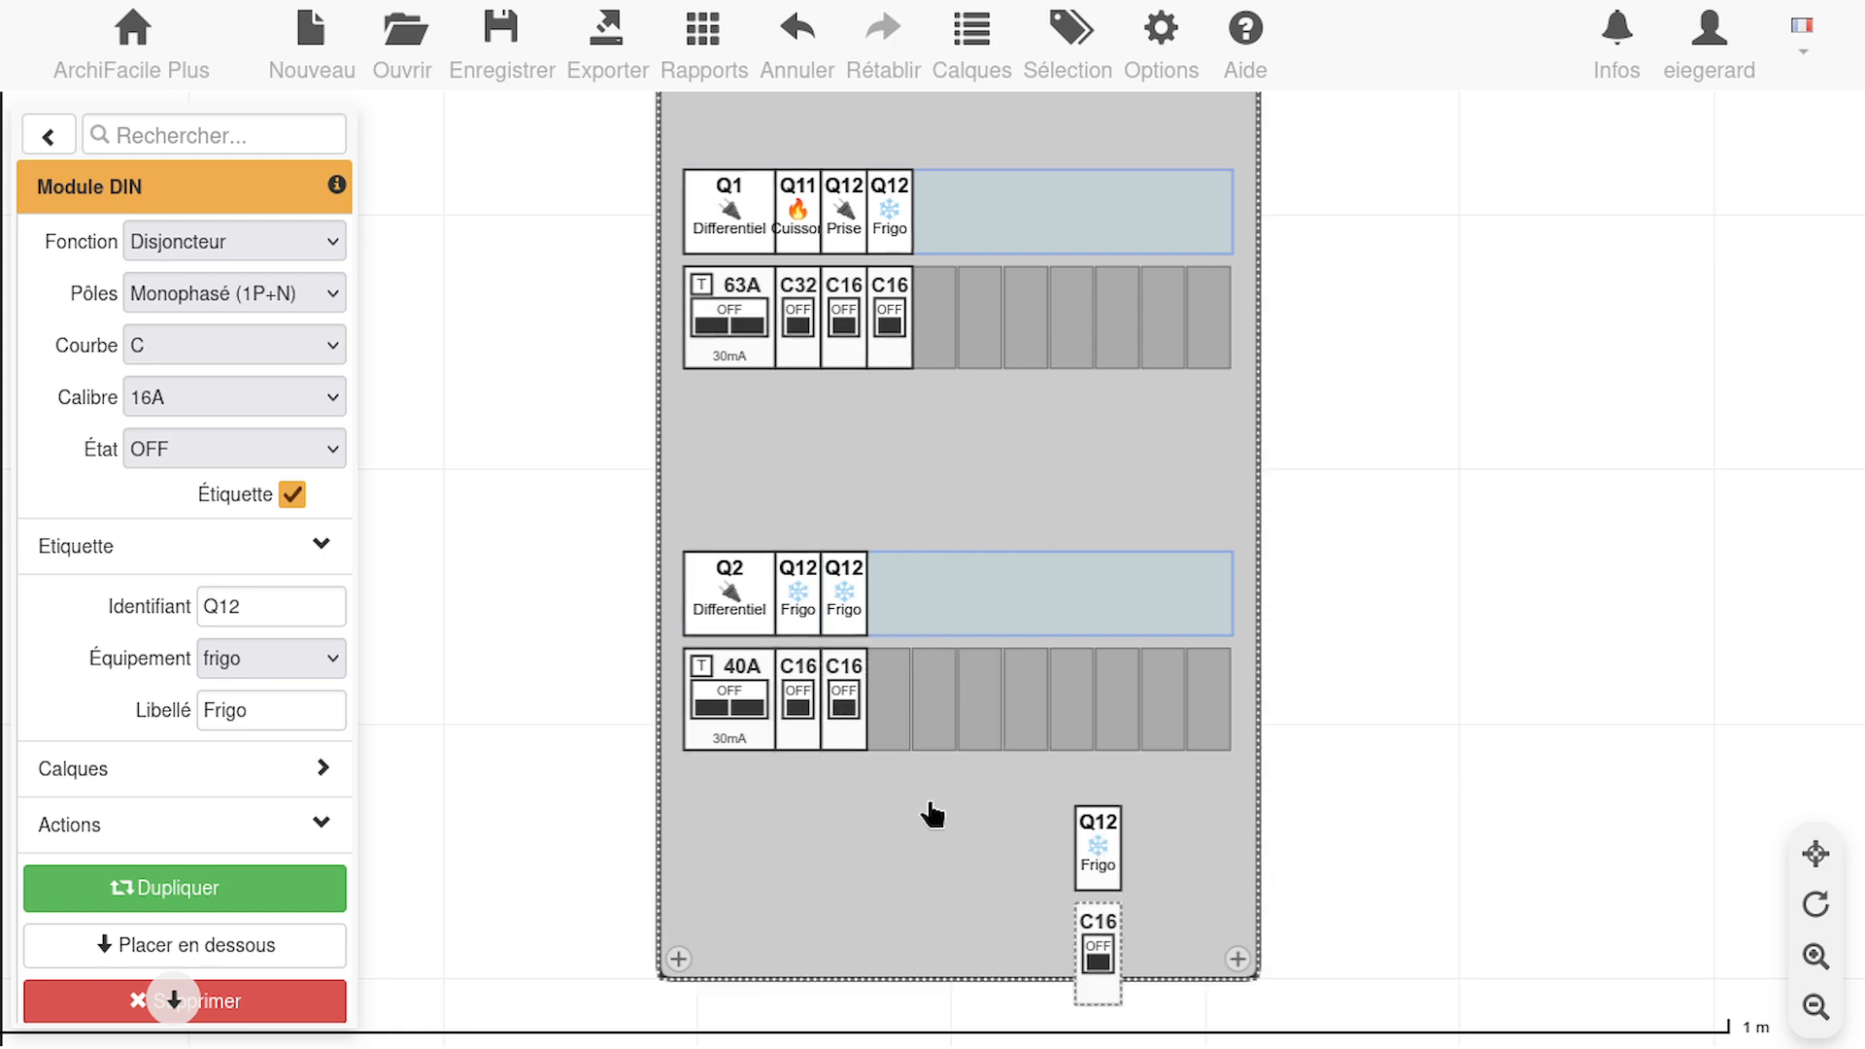
left_click_drag(1116, 949, 907, 708)
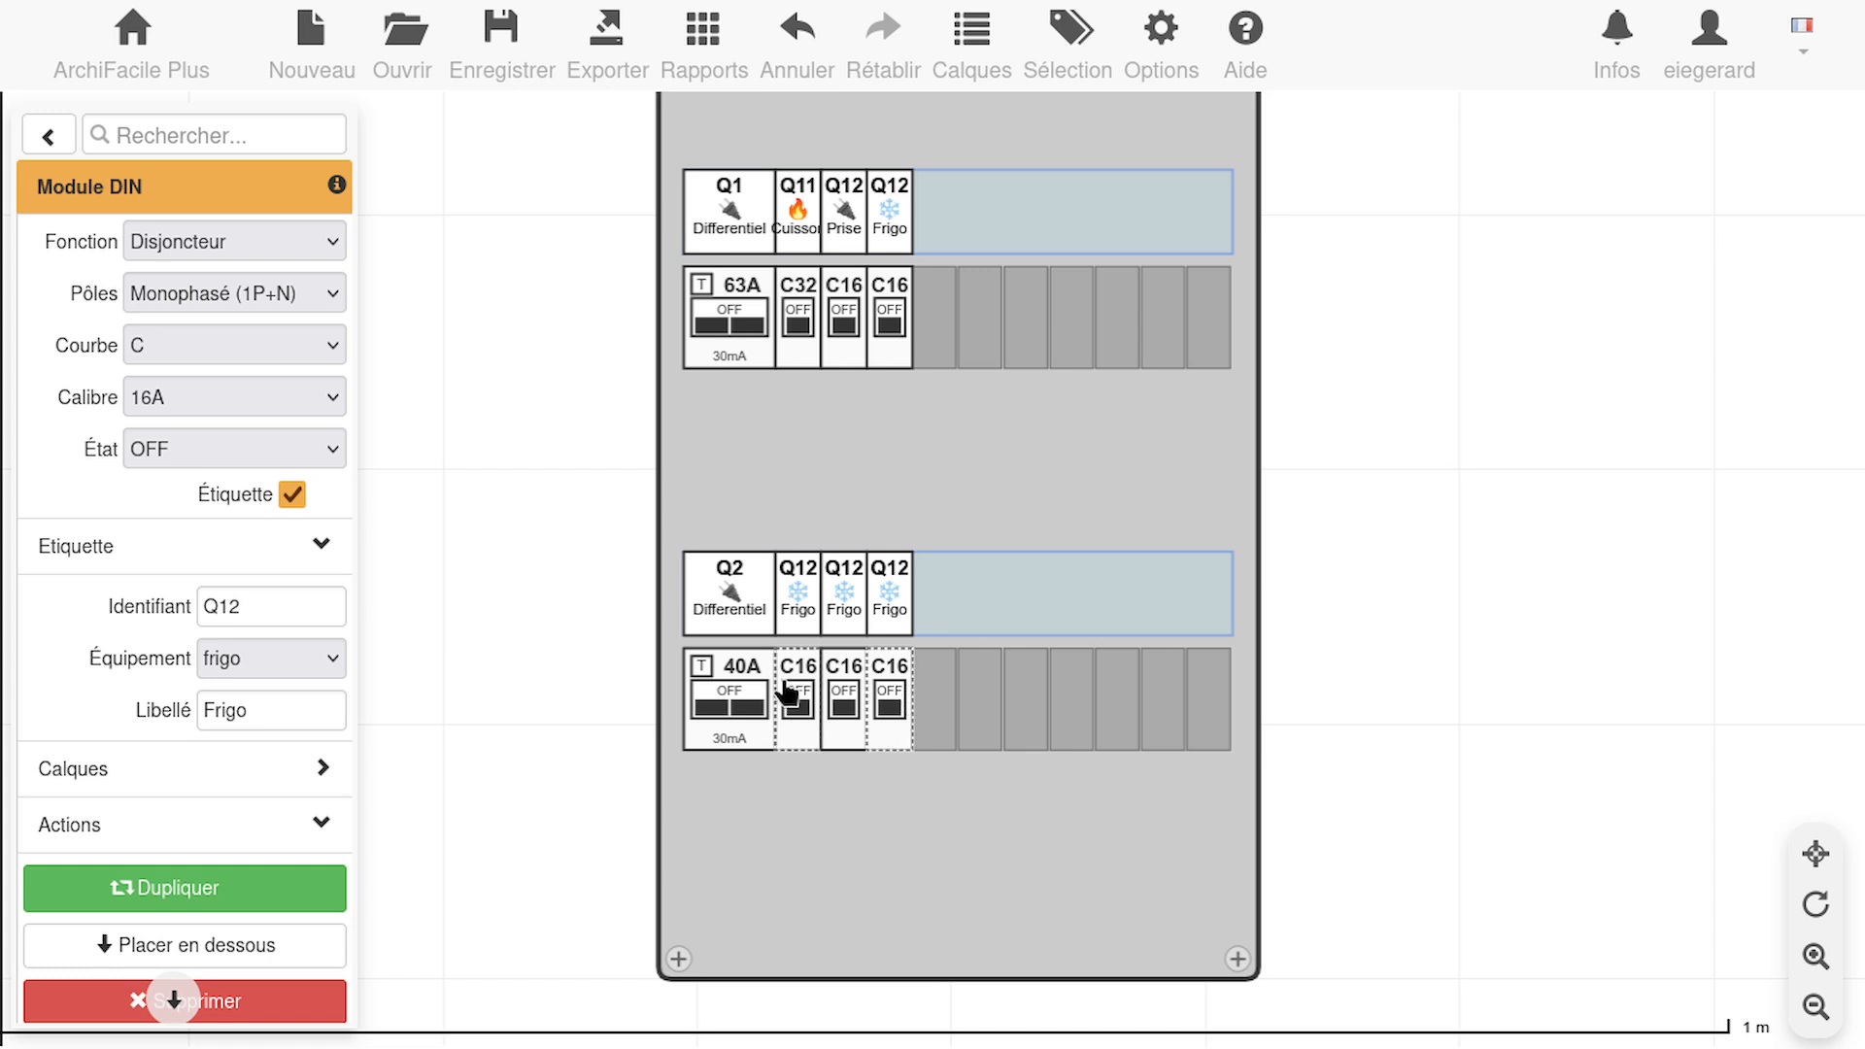
Label the first lower-row breaker "Four" with equipment type four and identifier Q21
left_click(794, 690)
double_click(265, 723)
type("Four")
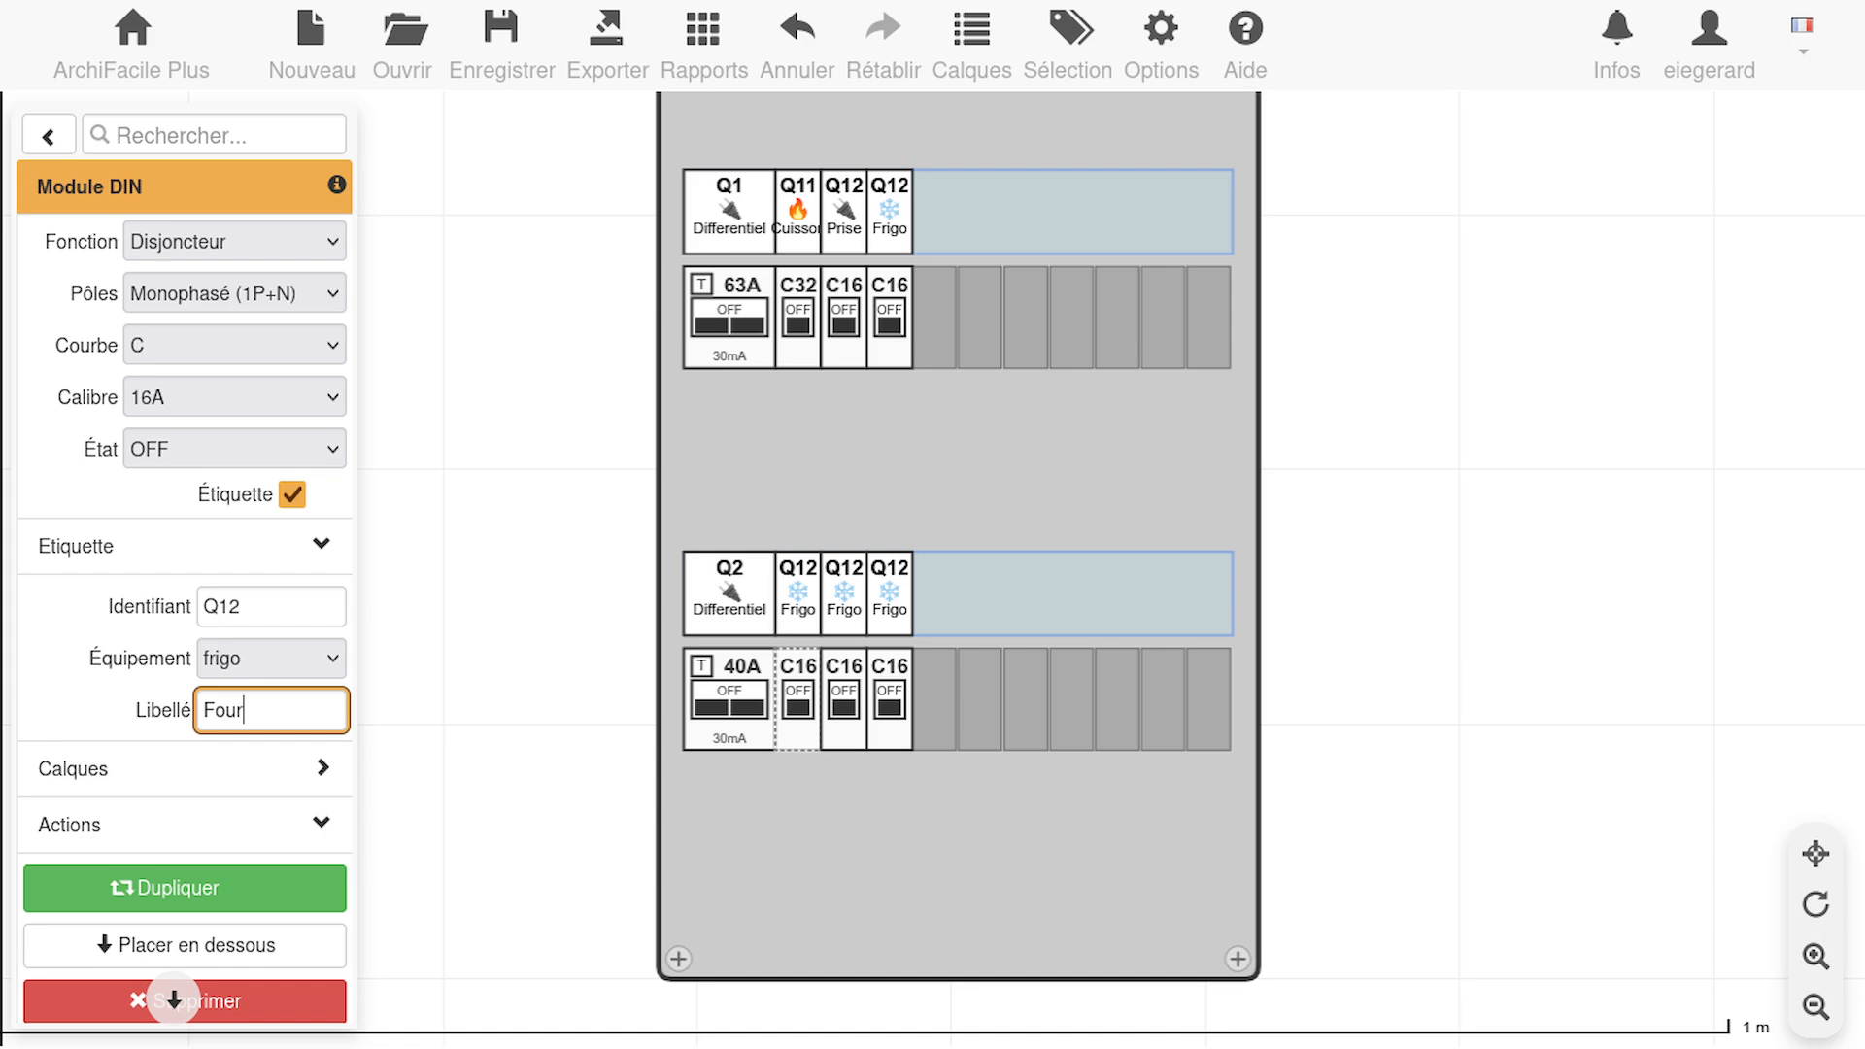
left_click(255, 653)
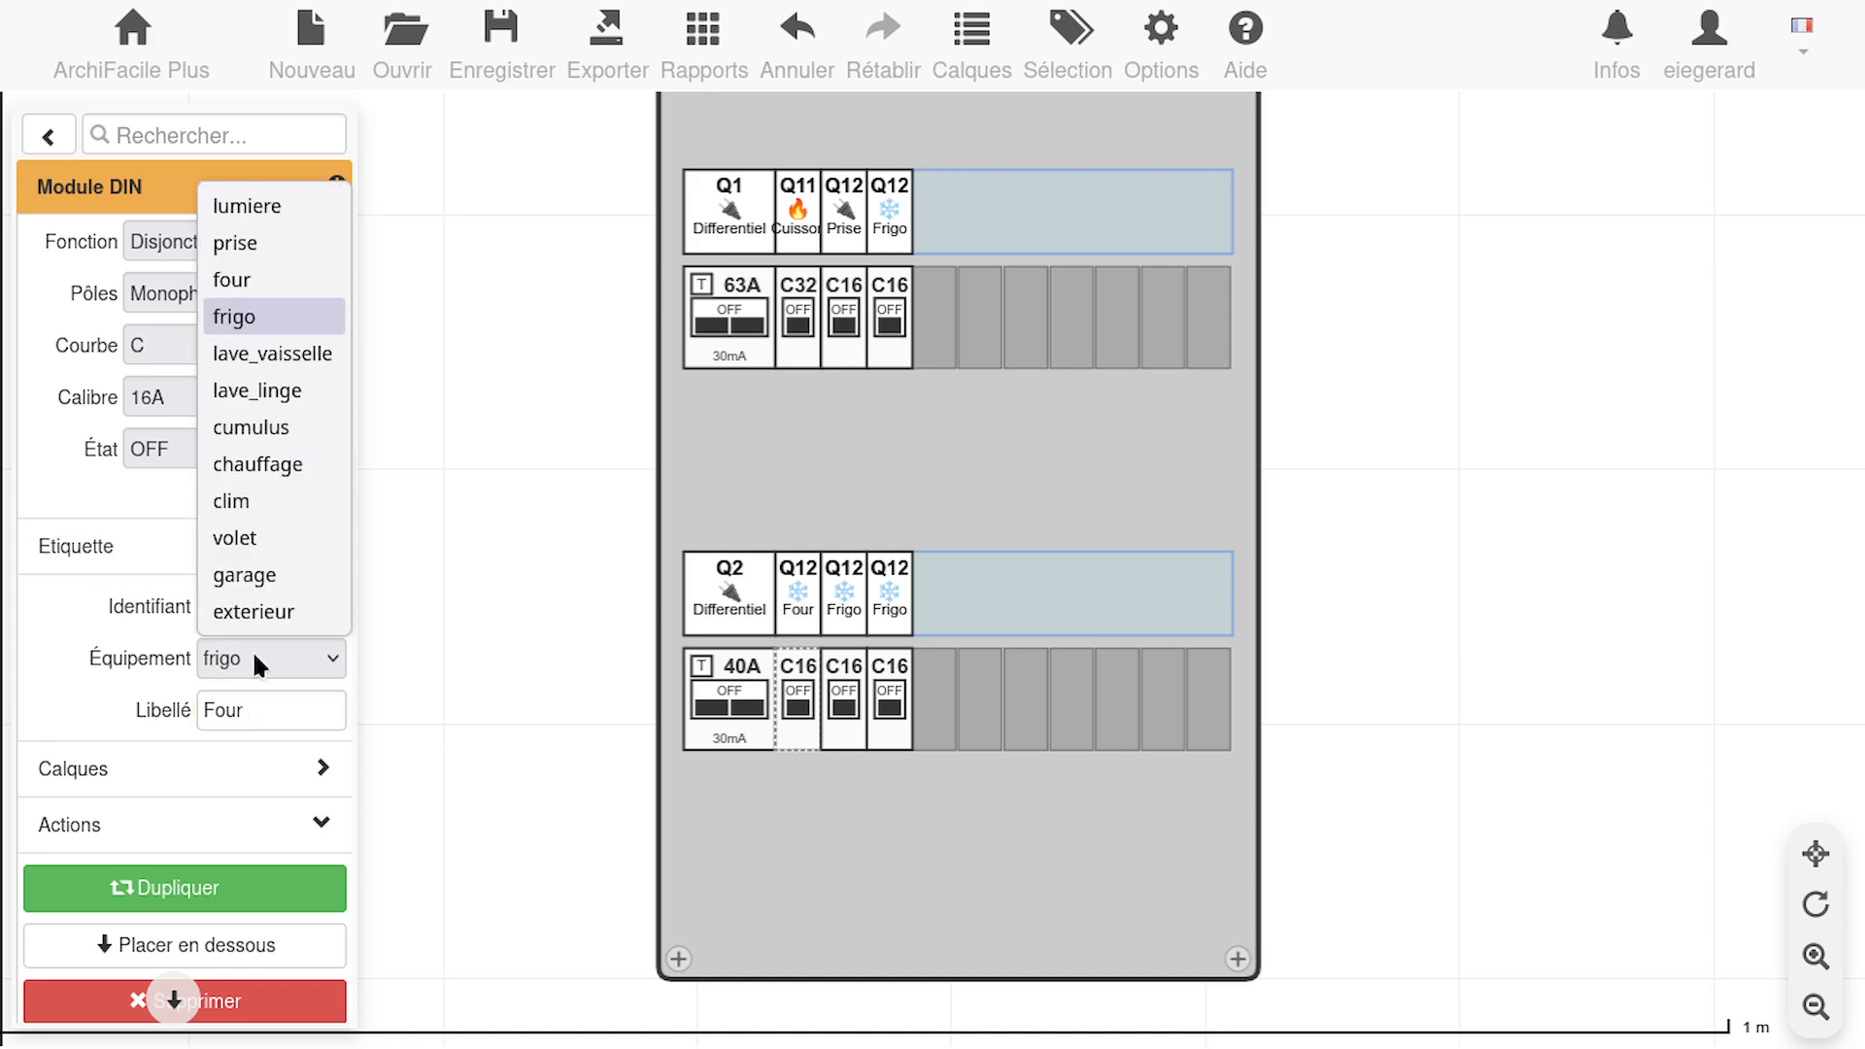
left_click(246, 279)
left_click_drag(244, 606, 230, 605)
key("BackSpace")
key("BackSpace")
type("21")
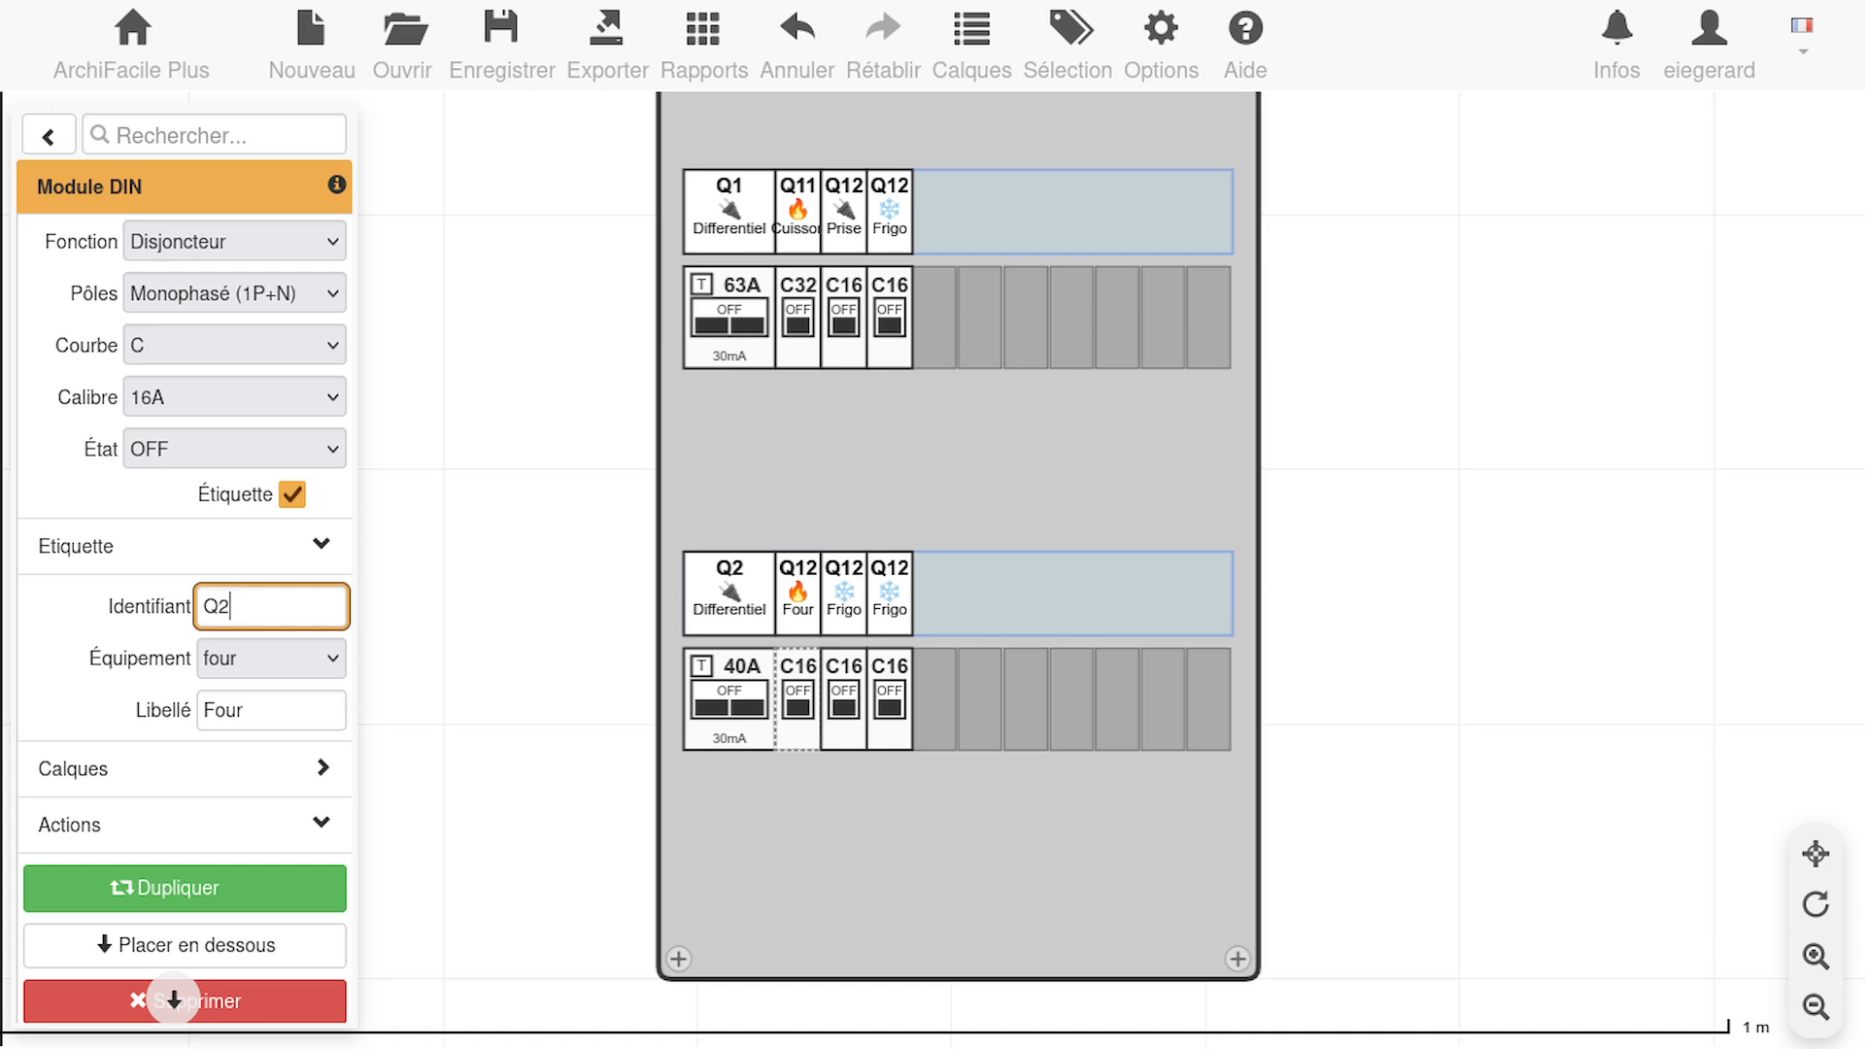
Set the second lower-row breaker's equipment type to lave_vaisselle and its label text to "L-V"
left_click(863, 704)
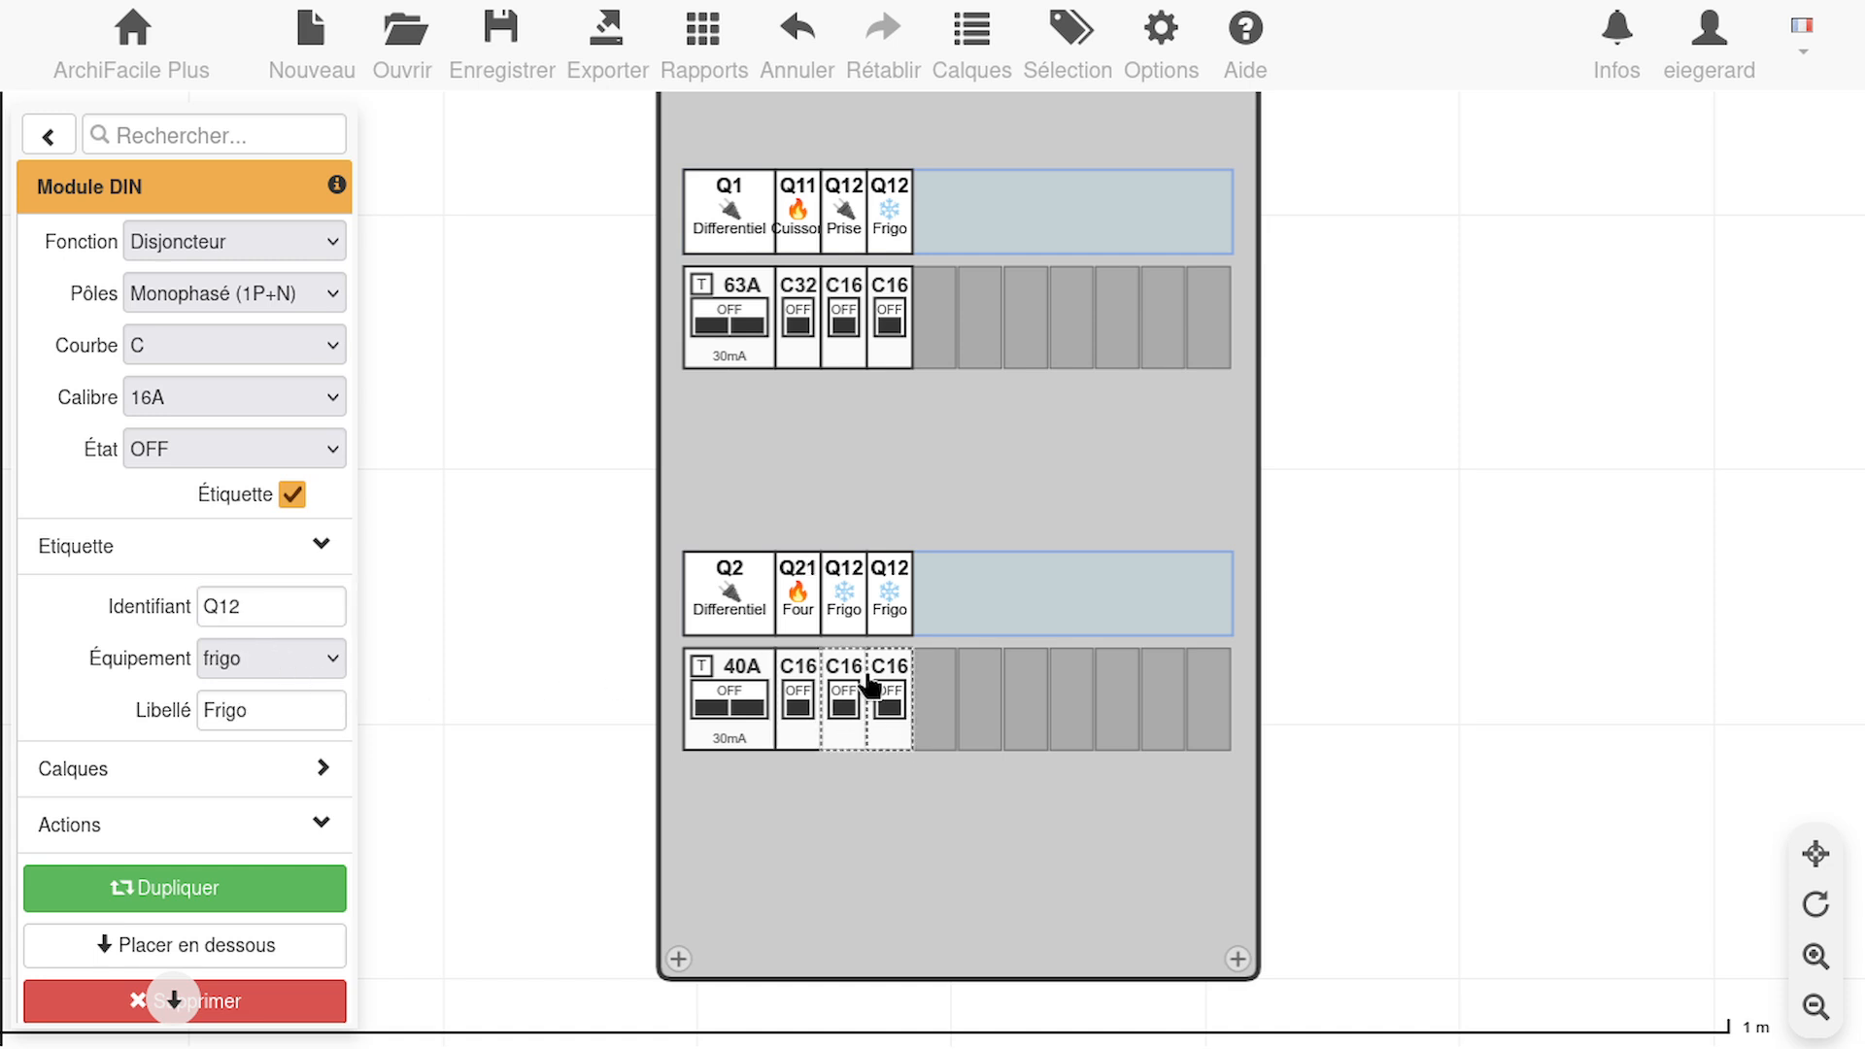
left_click(289, 658)
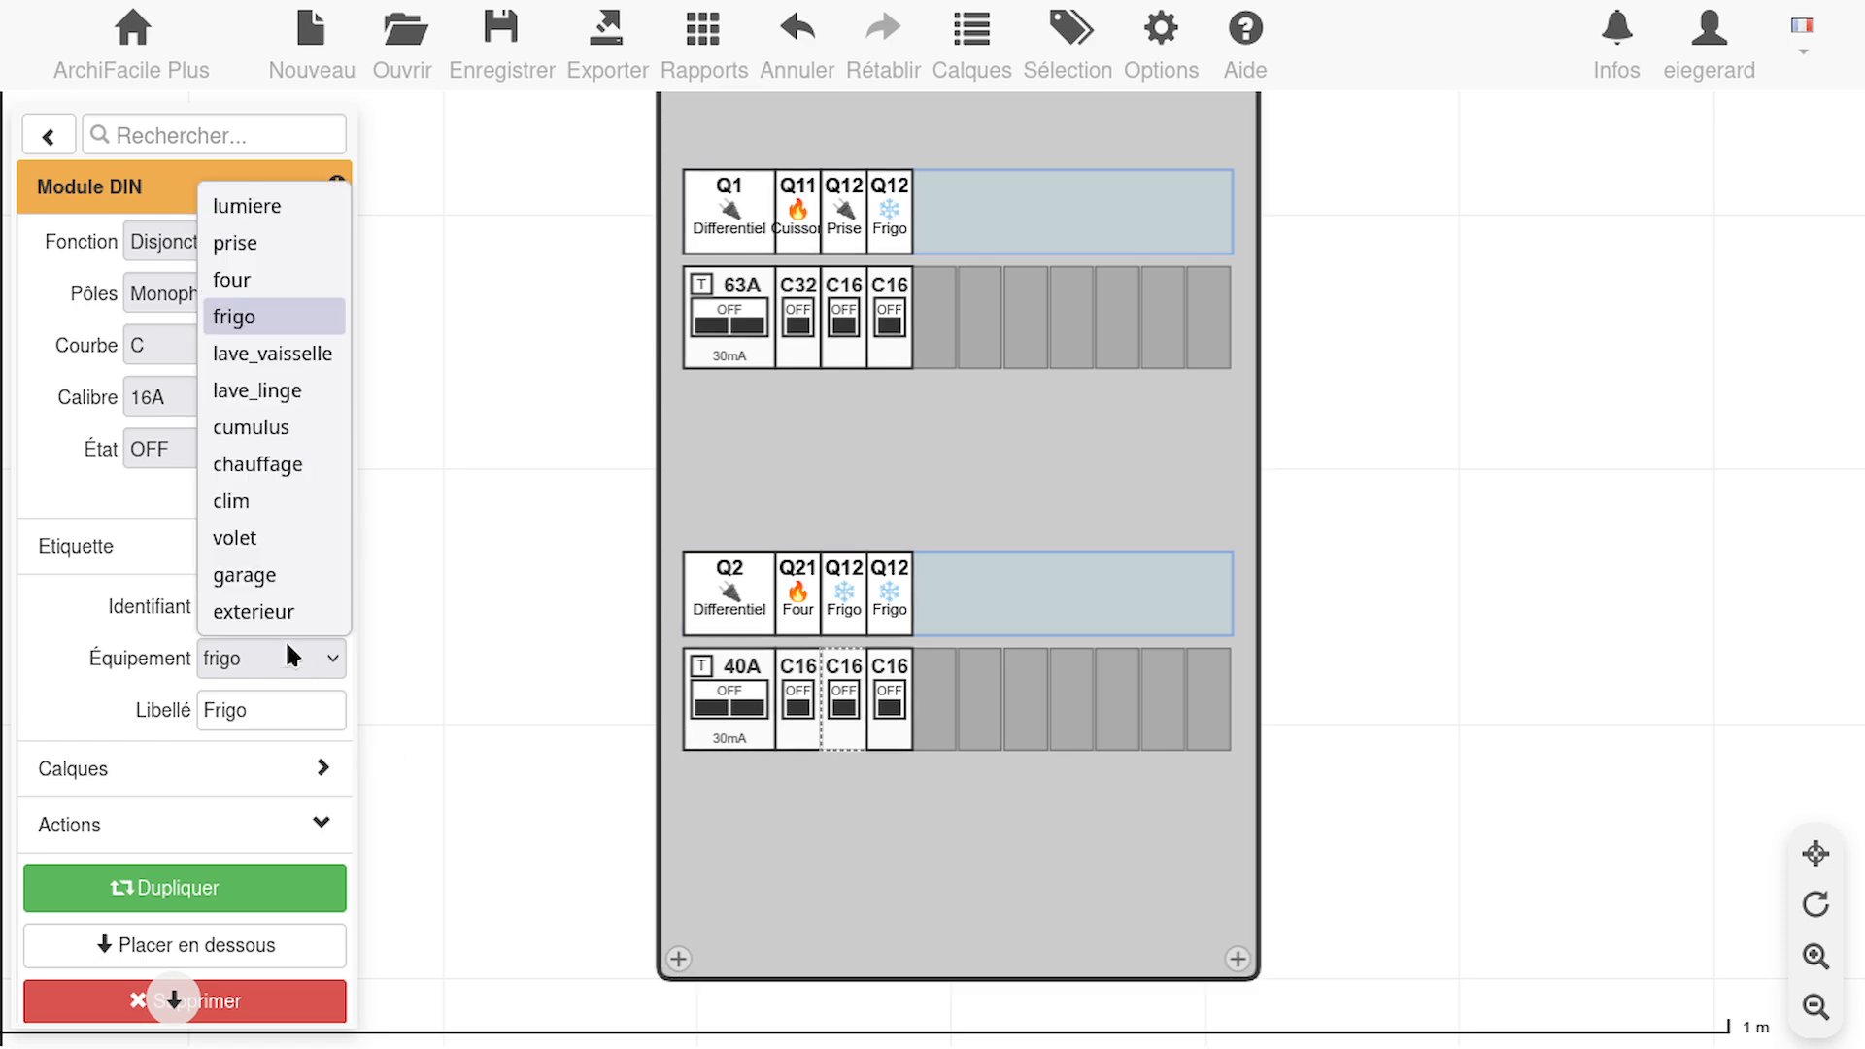
left_click(274, 354)
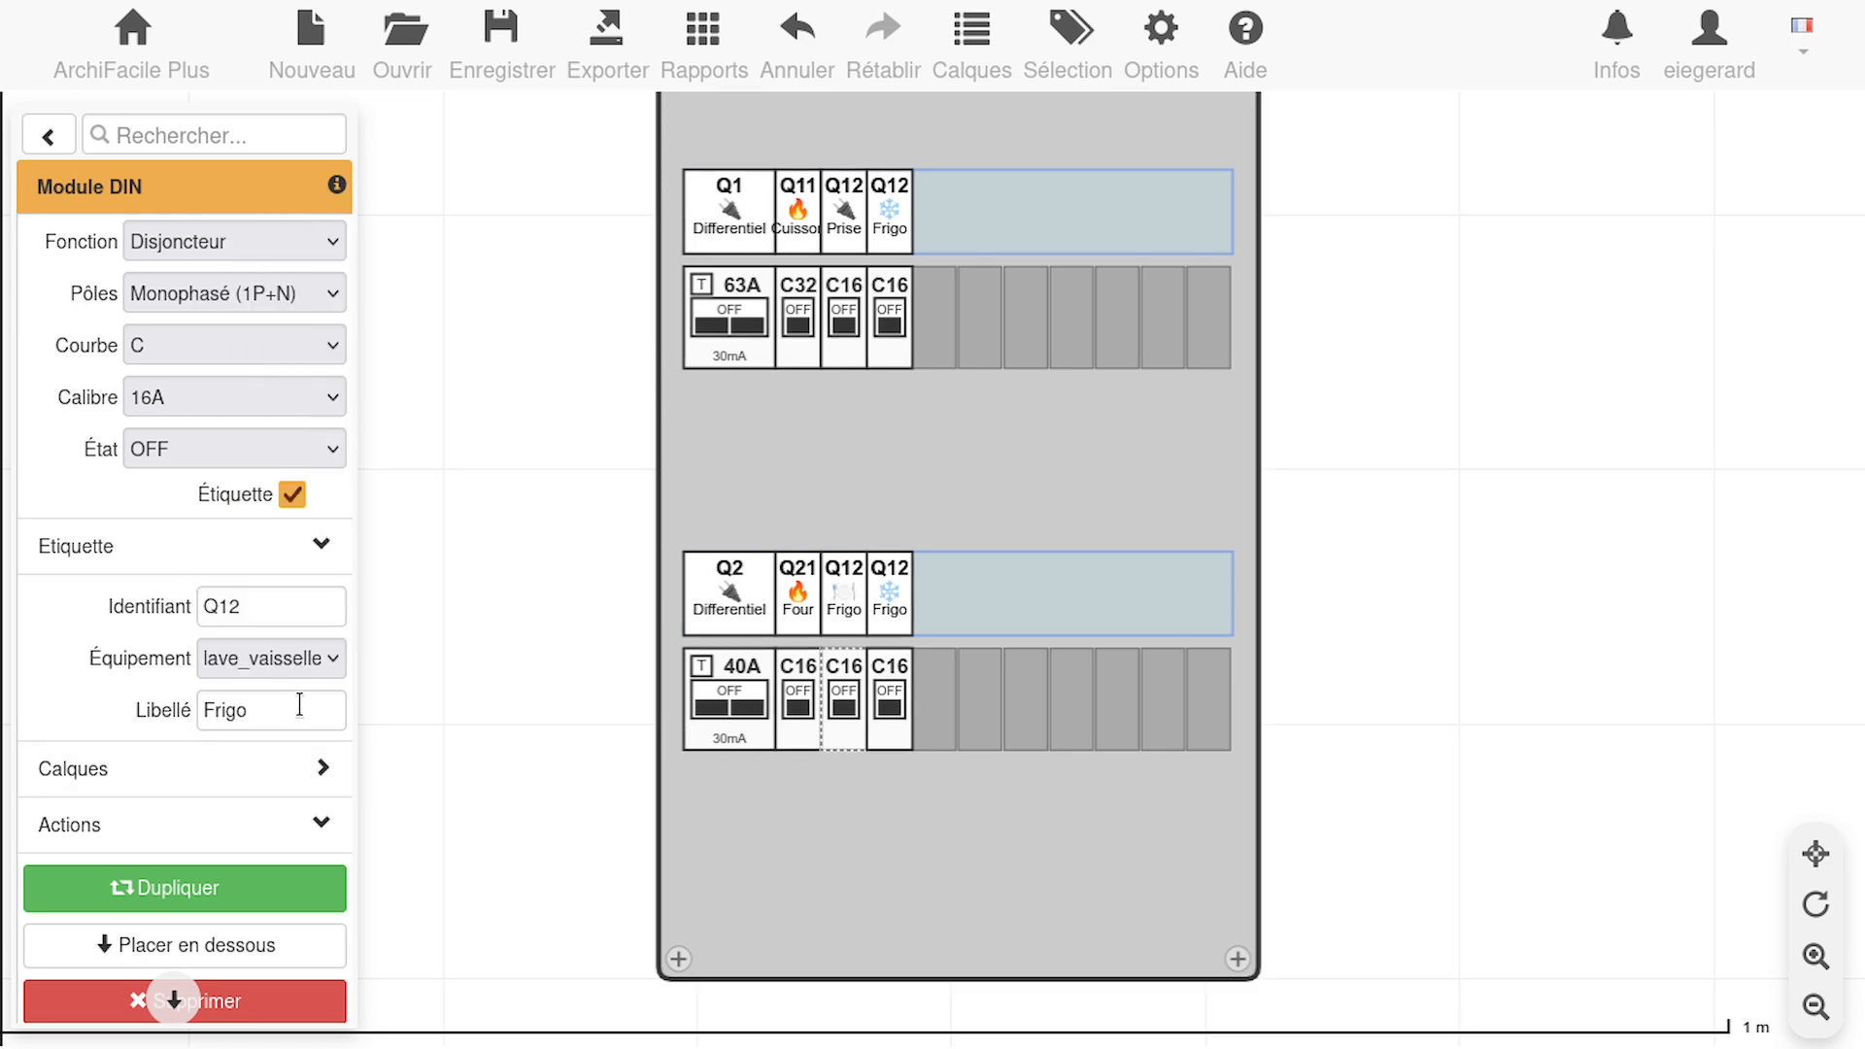
left_click(245, 691)
double_click(245, 694)
type("L-V")
Set the third lower-row breaker's equipment type to prise and its label text to "Cuisine"
left_click(892, 696)
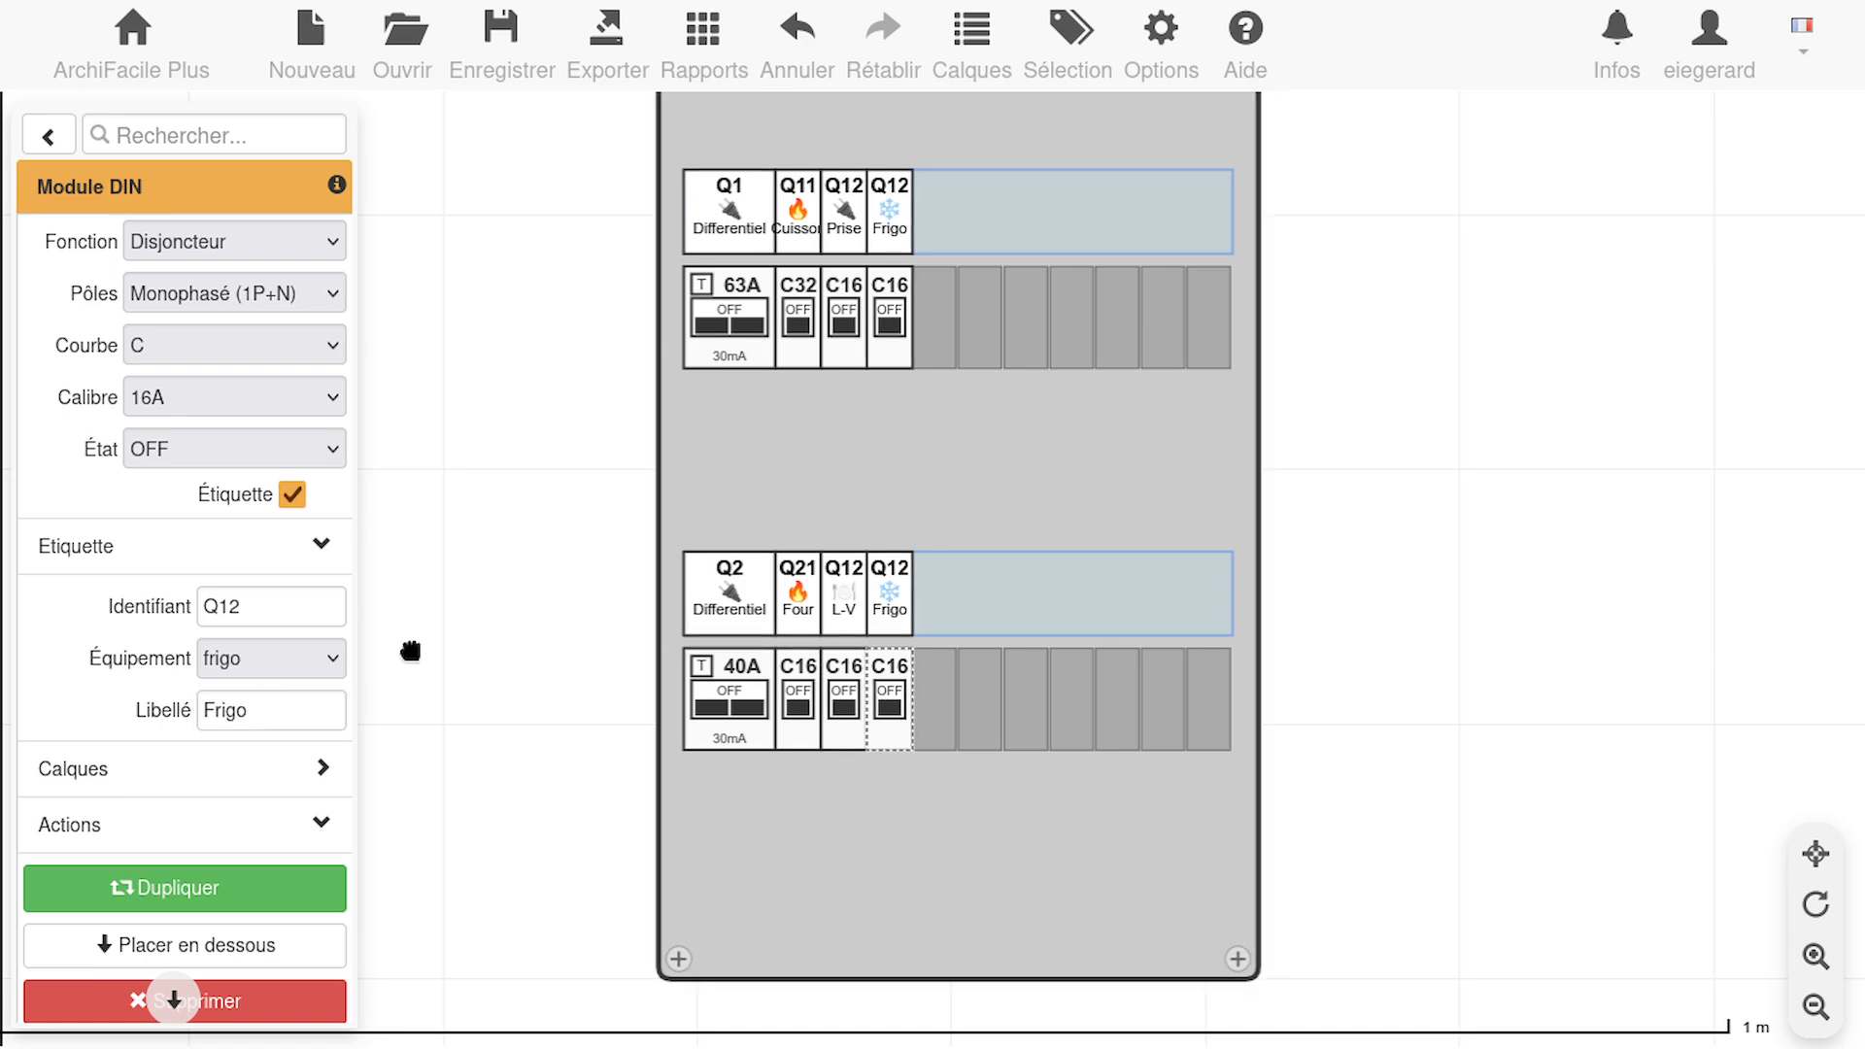
left_click(863, 676, "shift")
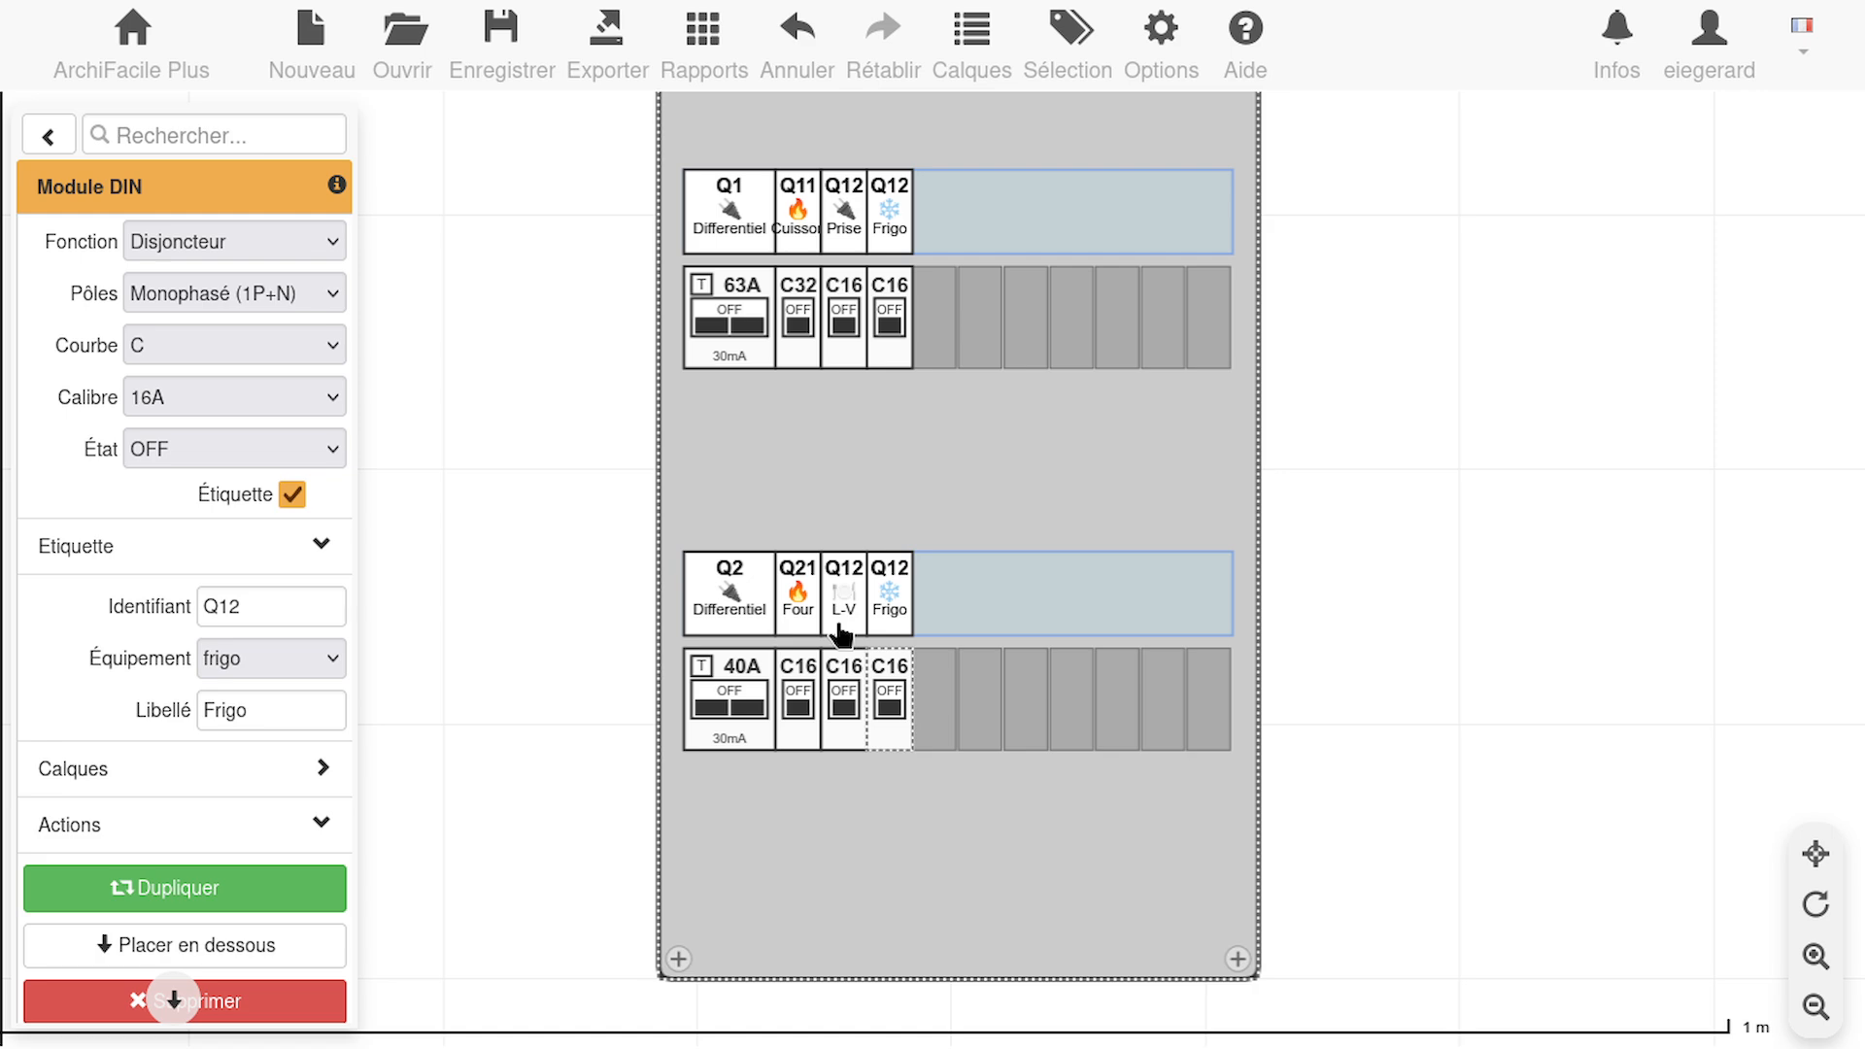
left_click(309, 661)
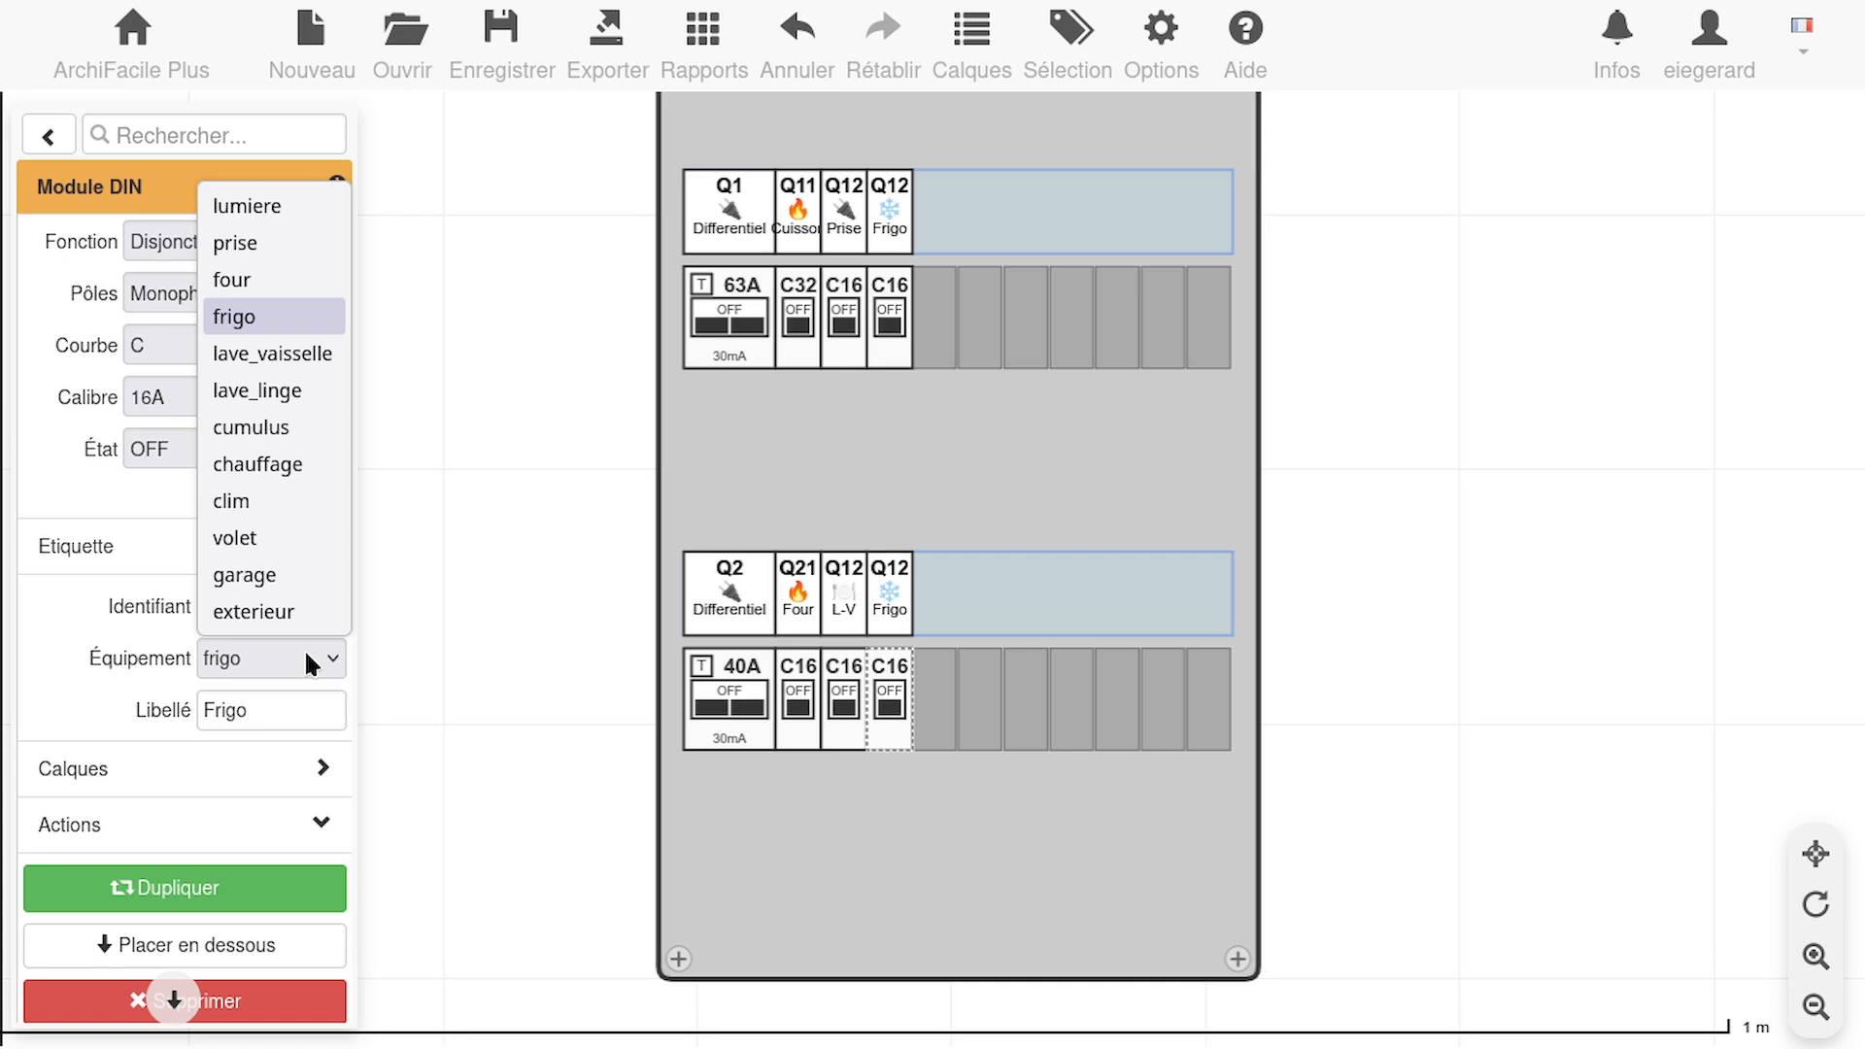
left_click(305, 241)
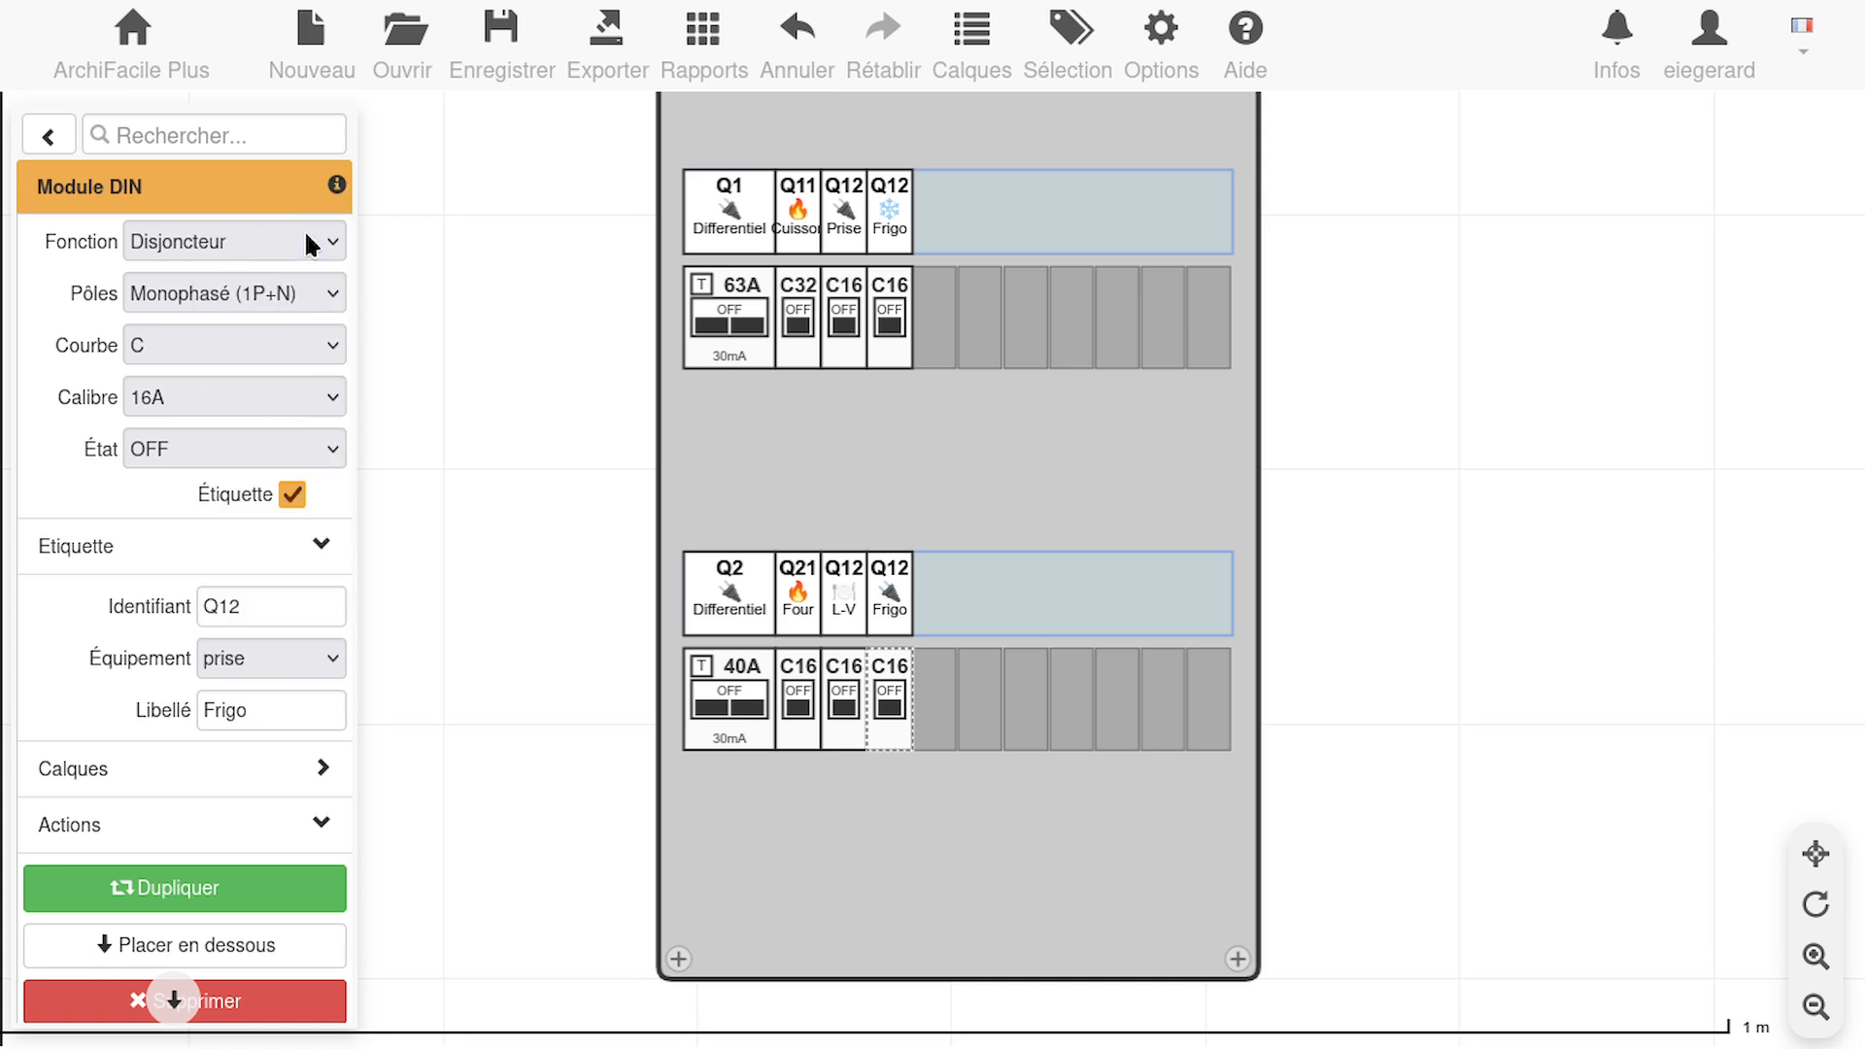
double_click(279, 710)
type("Cuis")
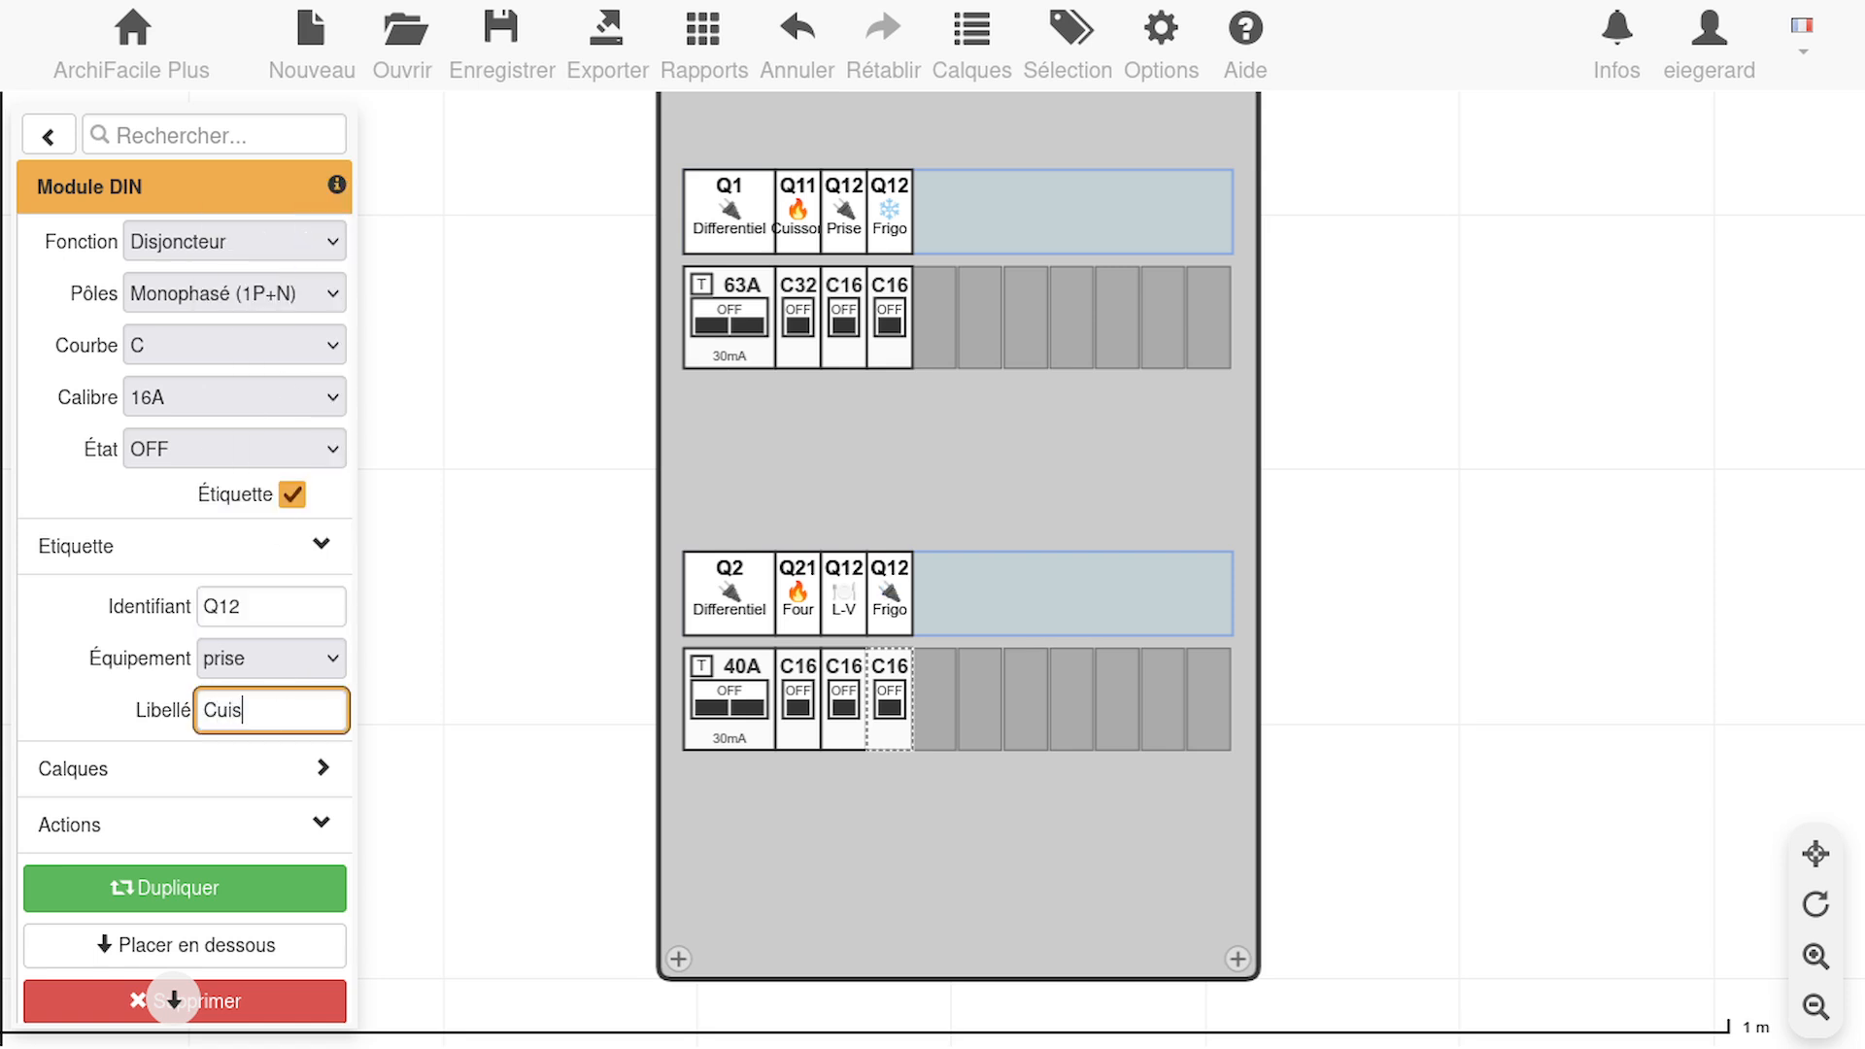
type("ine")
Change the Cuisine breaker's identifier to Q23
left_click(274, 608)
key("BackSpace")
key("BackSpace")
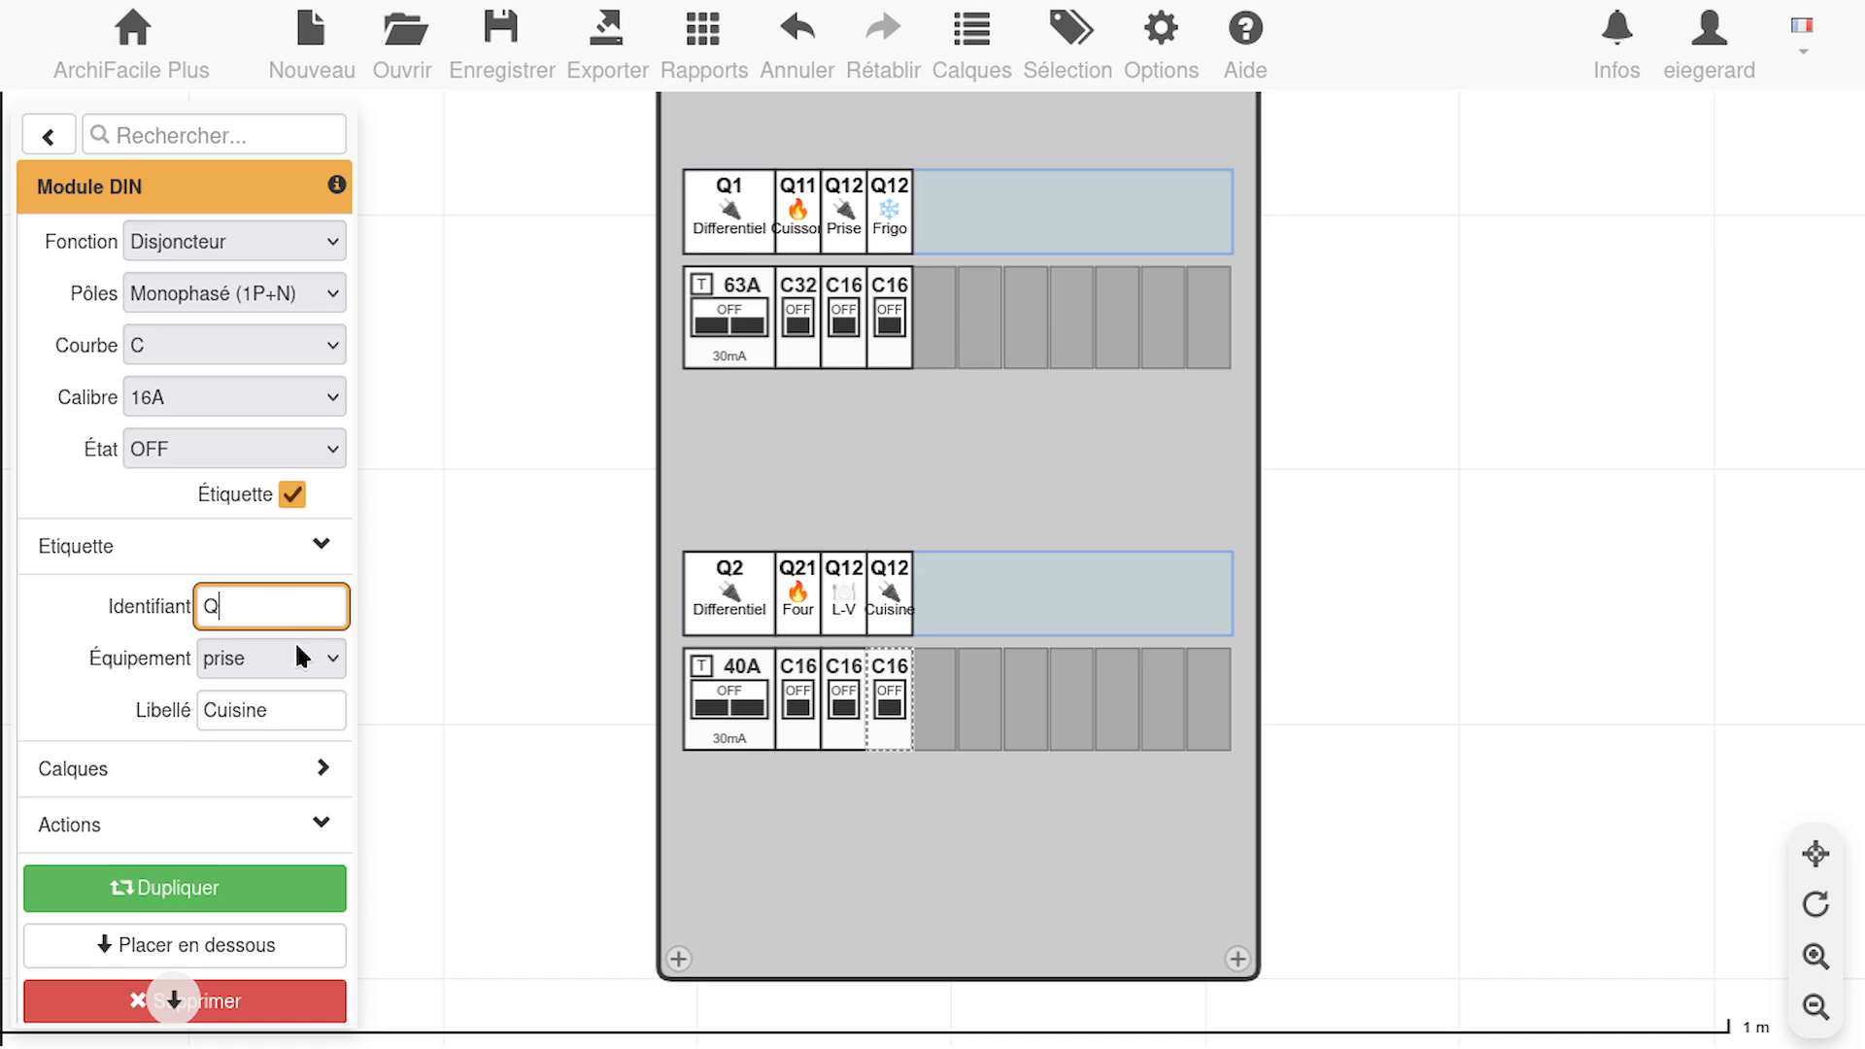
type("1")
key("BackSpace")
type("23")
left_click(828, 645)
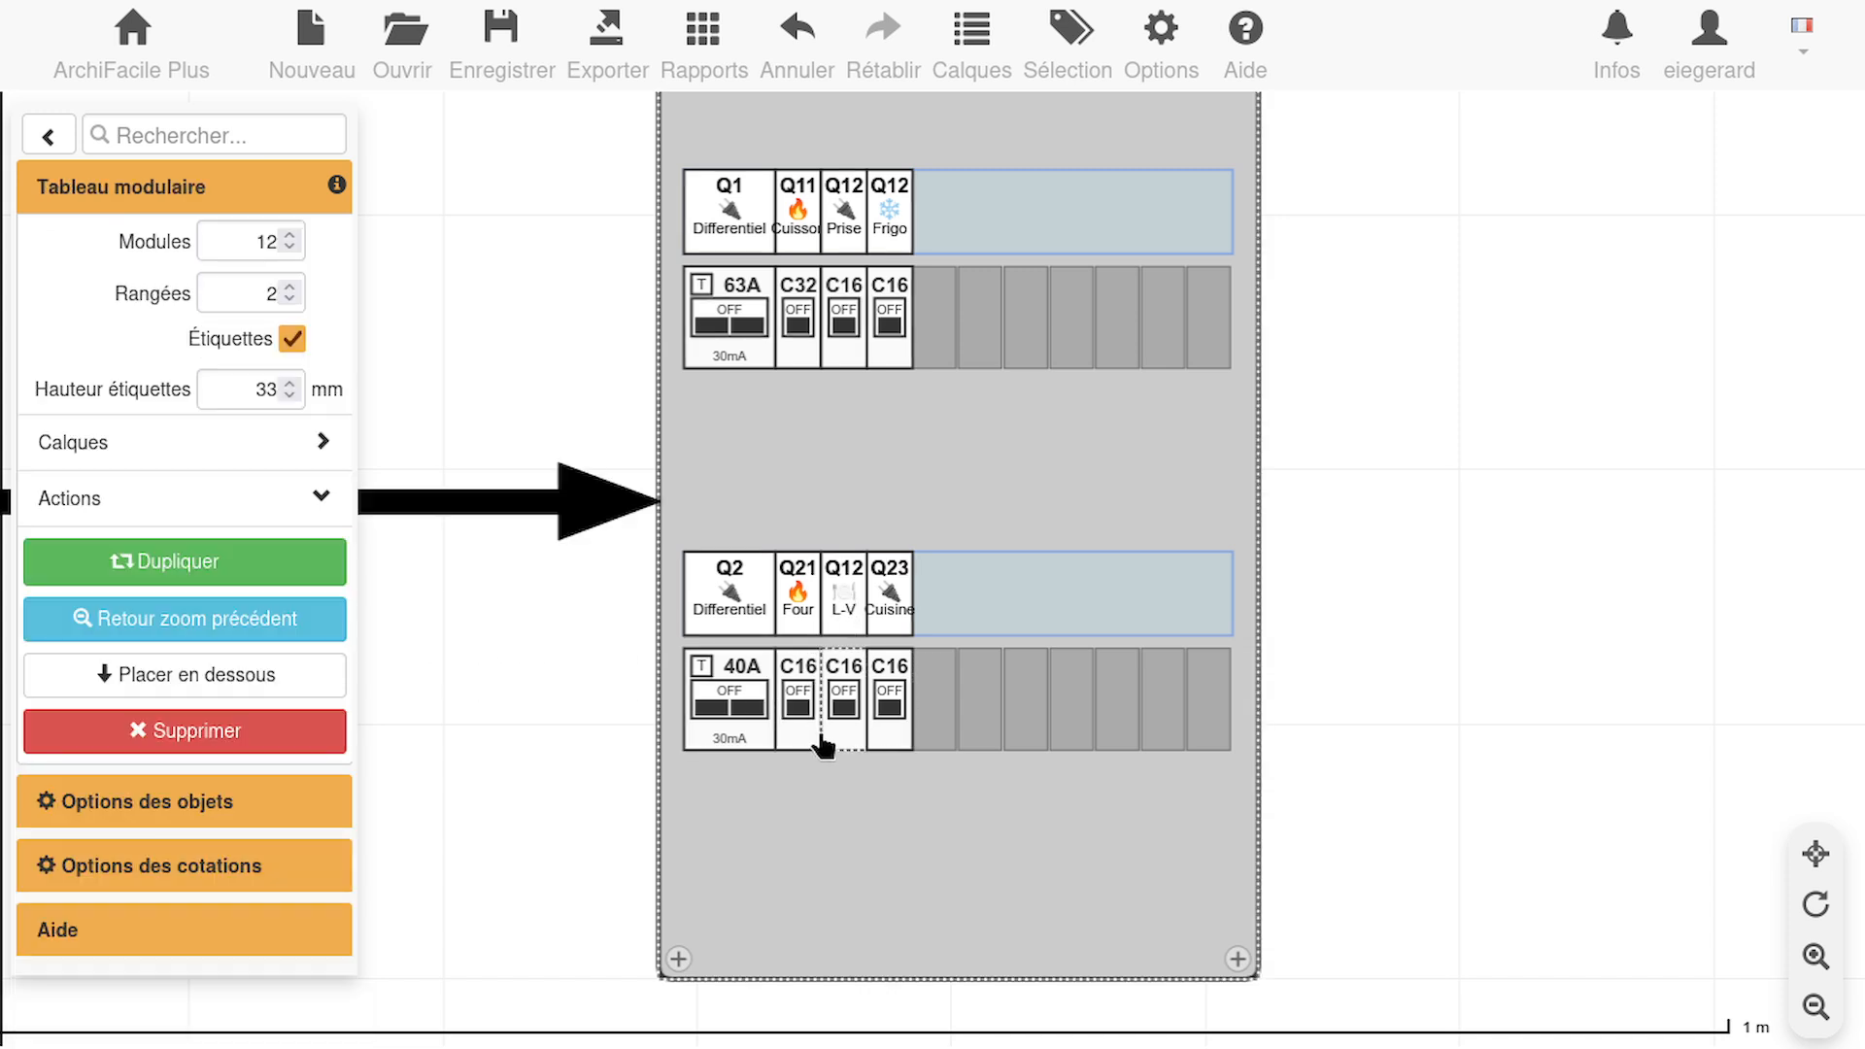
Change the L-V breaker's identifier to Q22
left_click(843, 728)
left_click_drag(240, 604, 210, 604)
type("22")
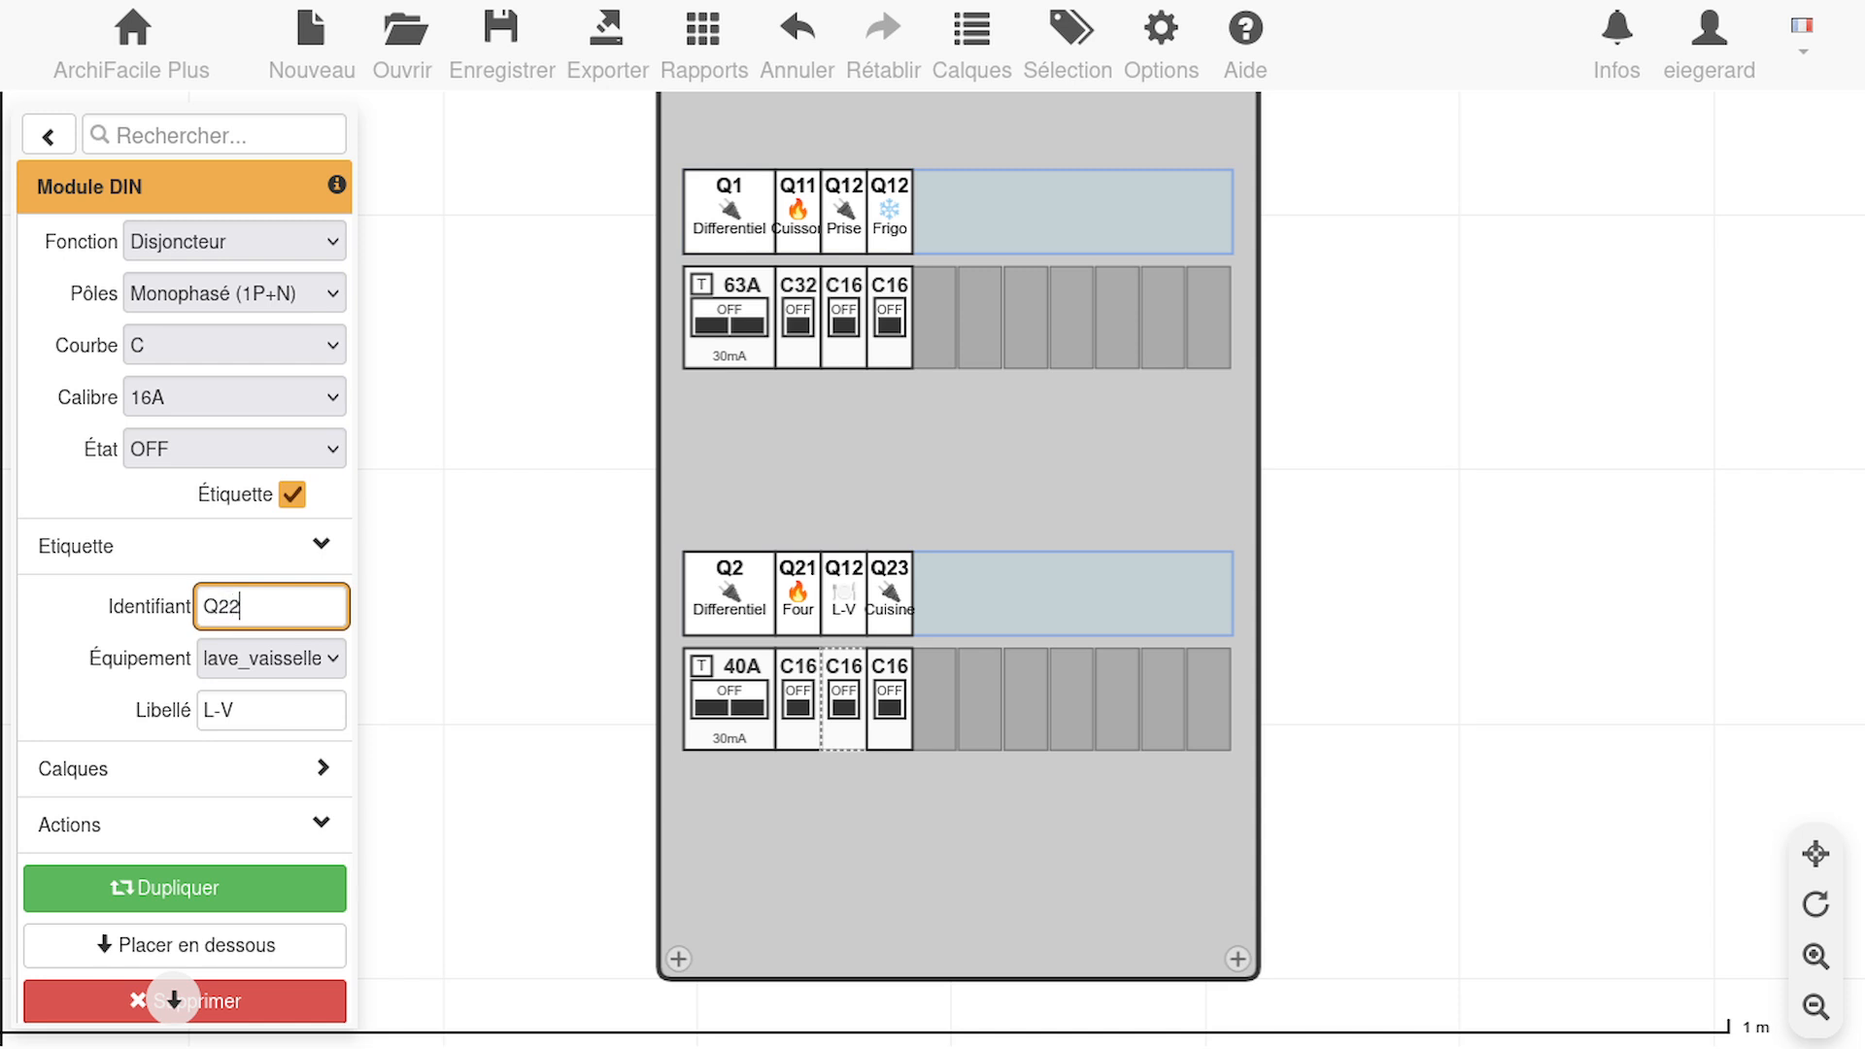
Change the upper-row Frigo breaker's identifier to Q13
left_click(848, 303)
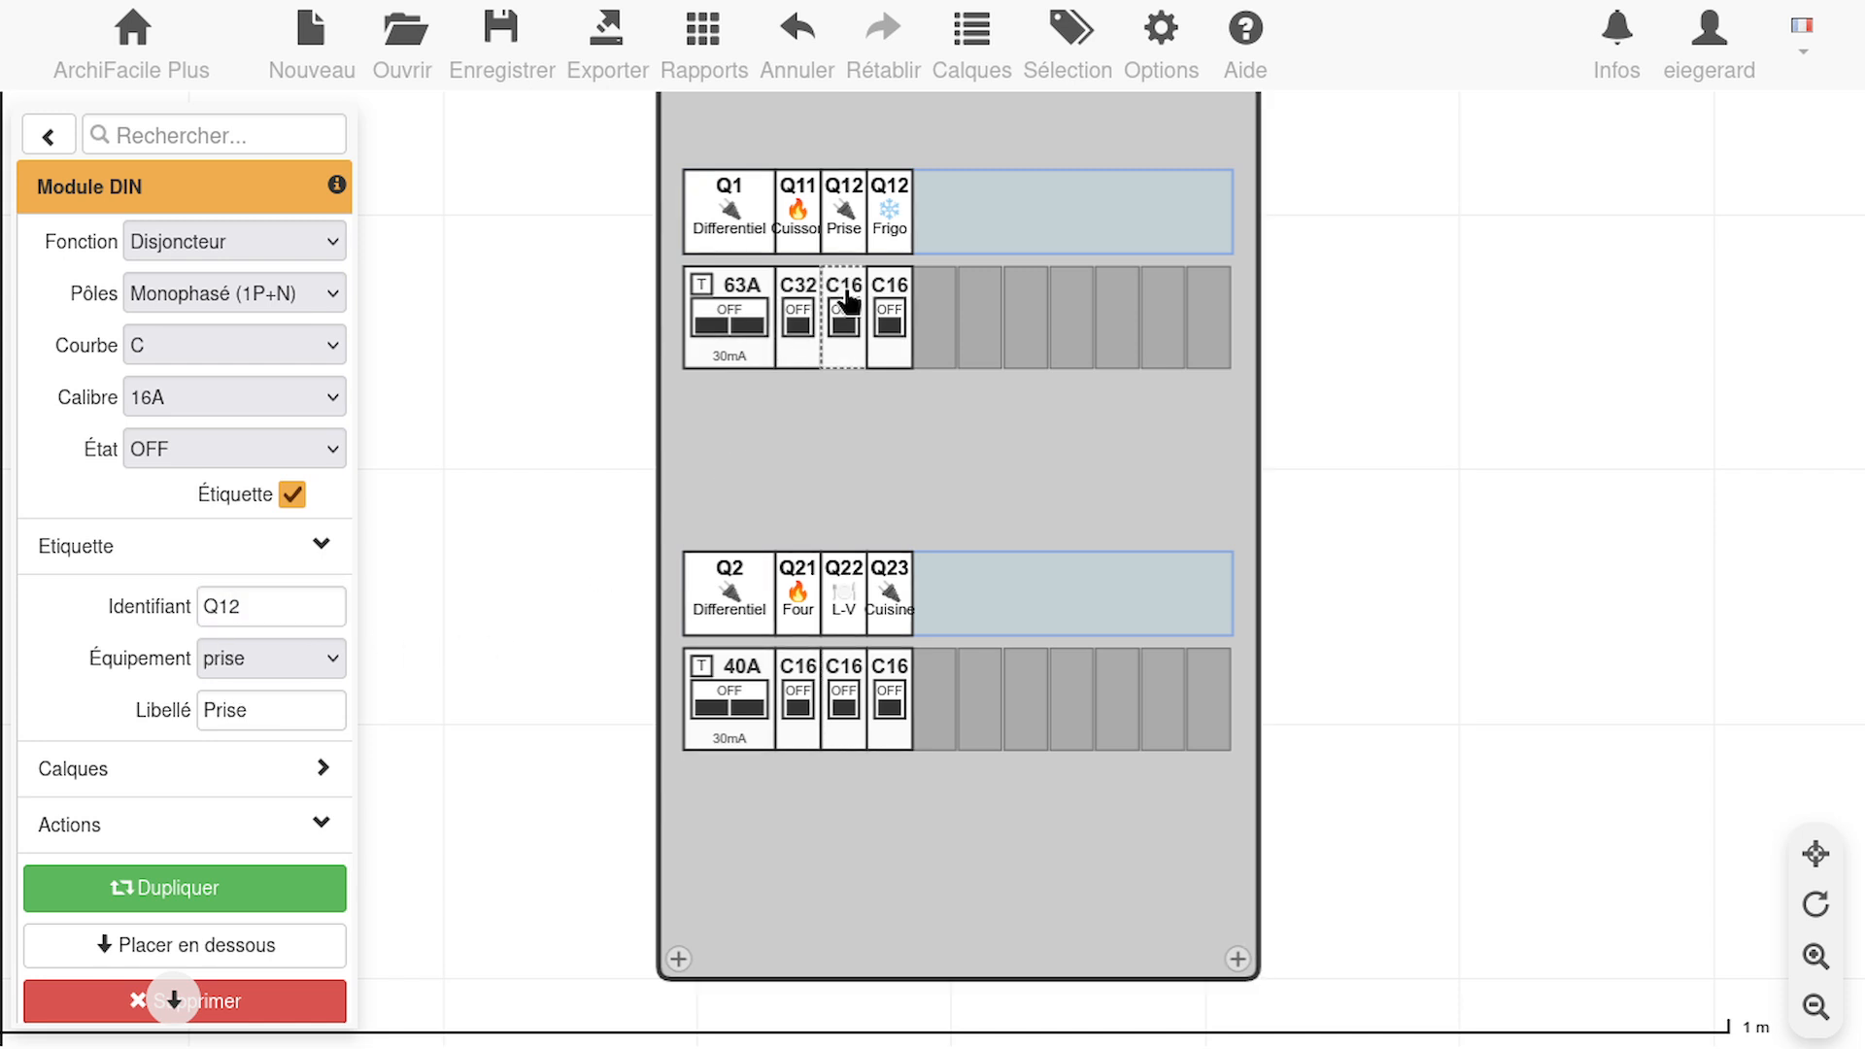
left_click(907, 357)
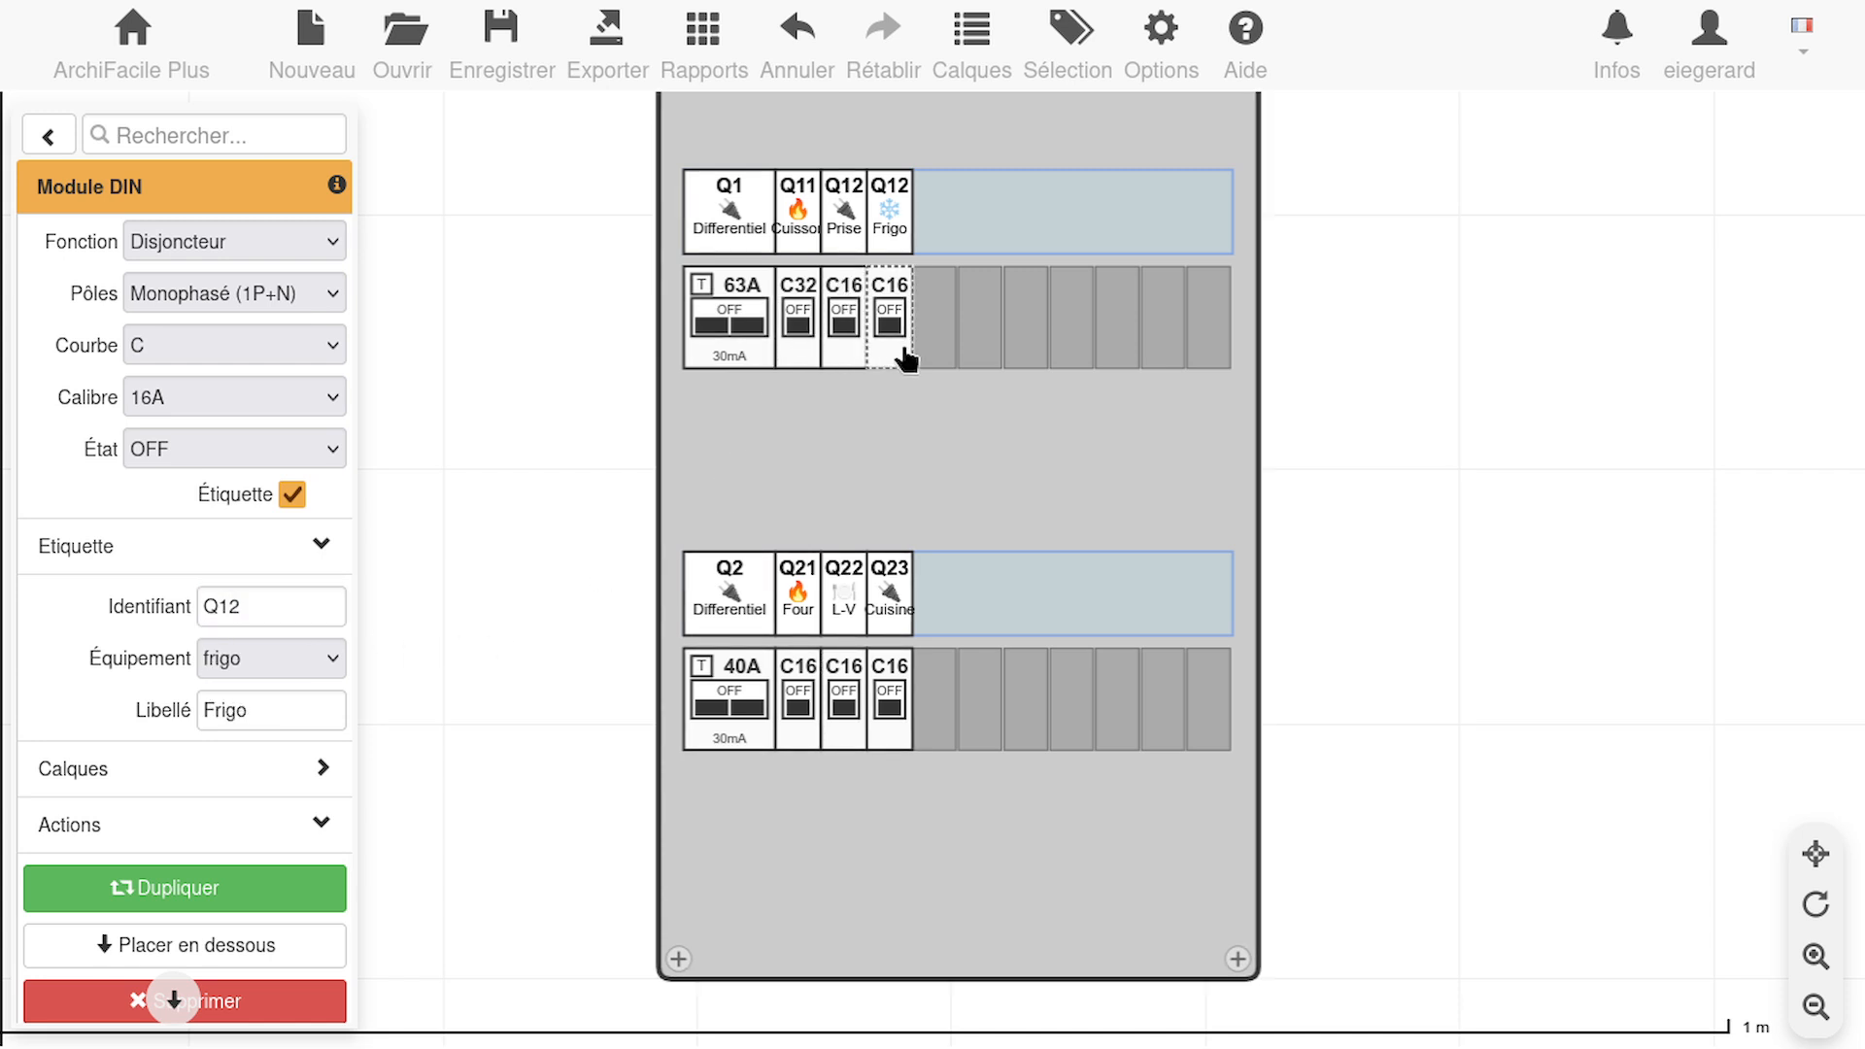
left_click(273, 614)
key("BackSpace")
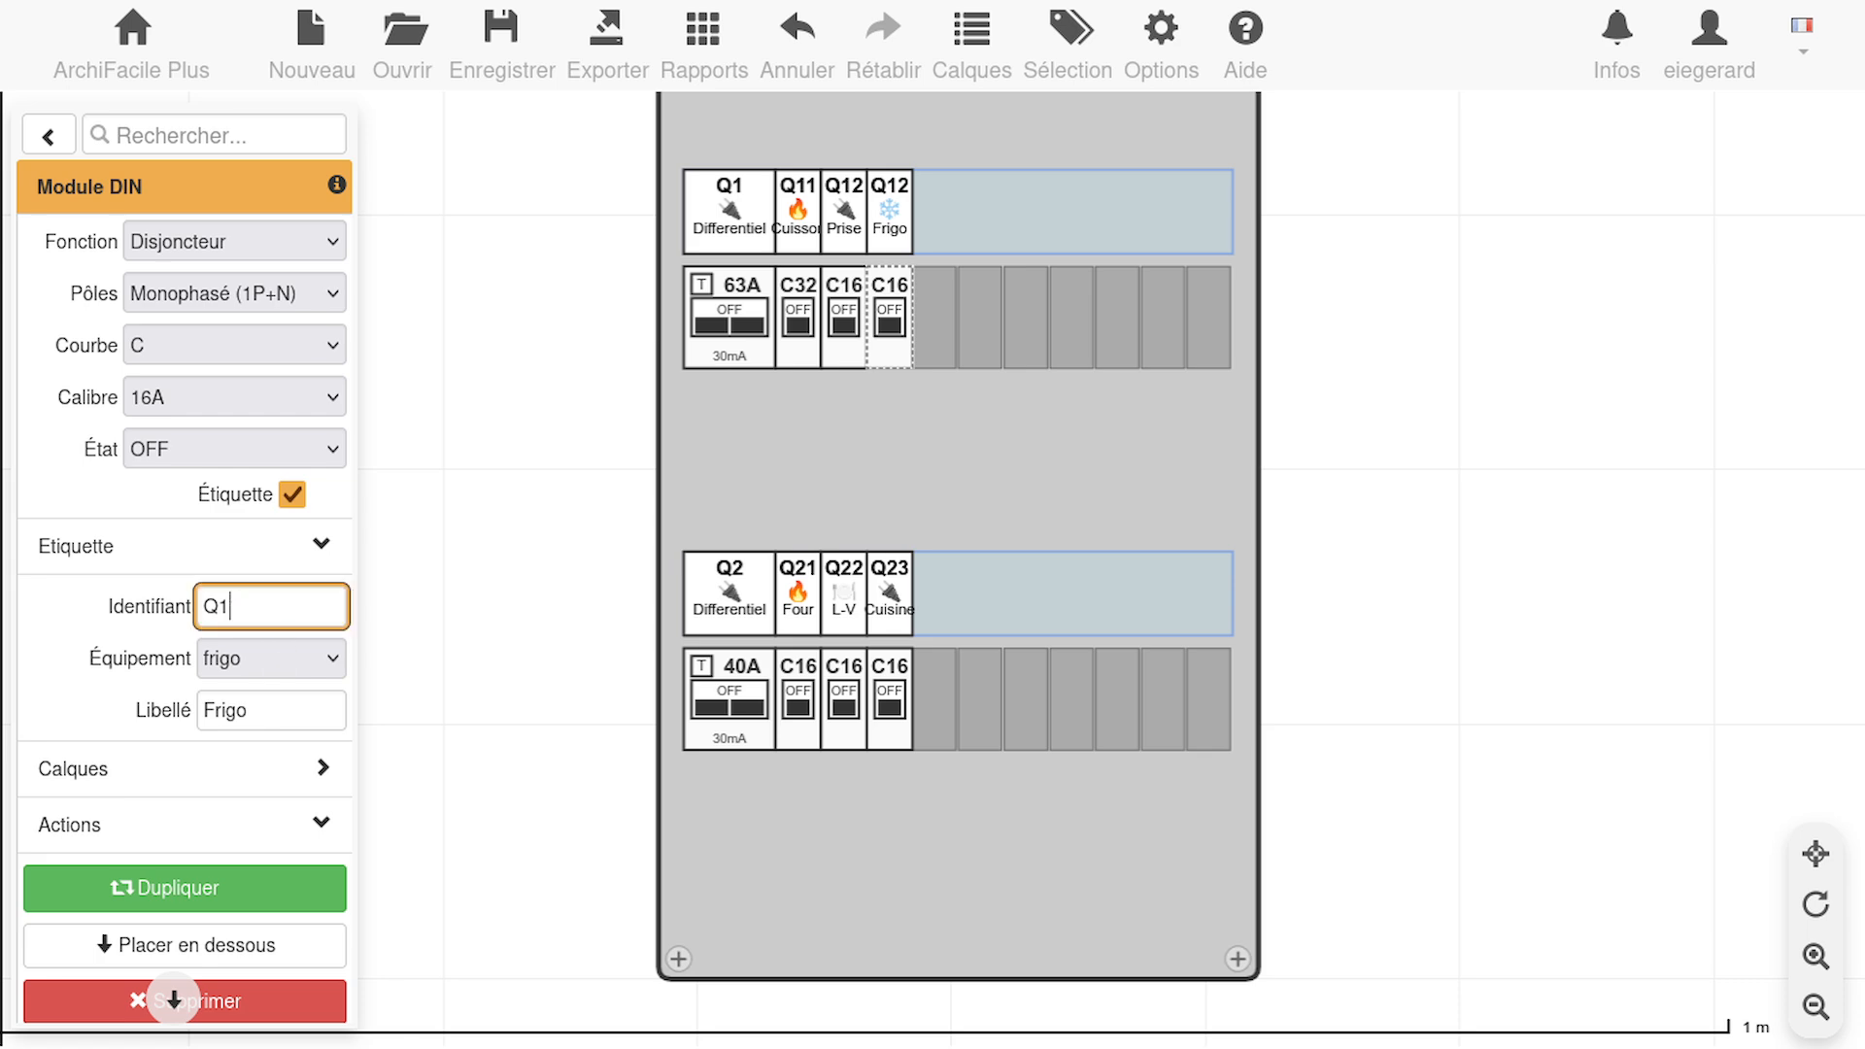
type("3")
left_click(294, 728)
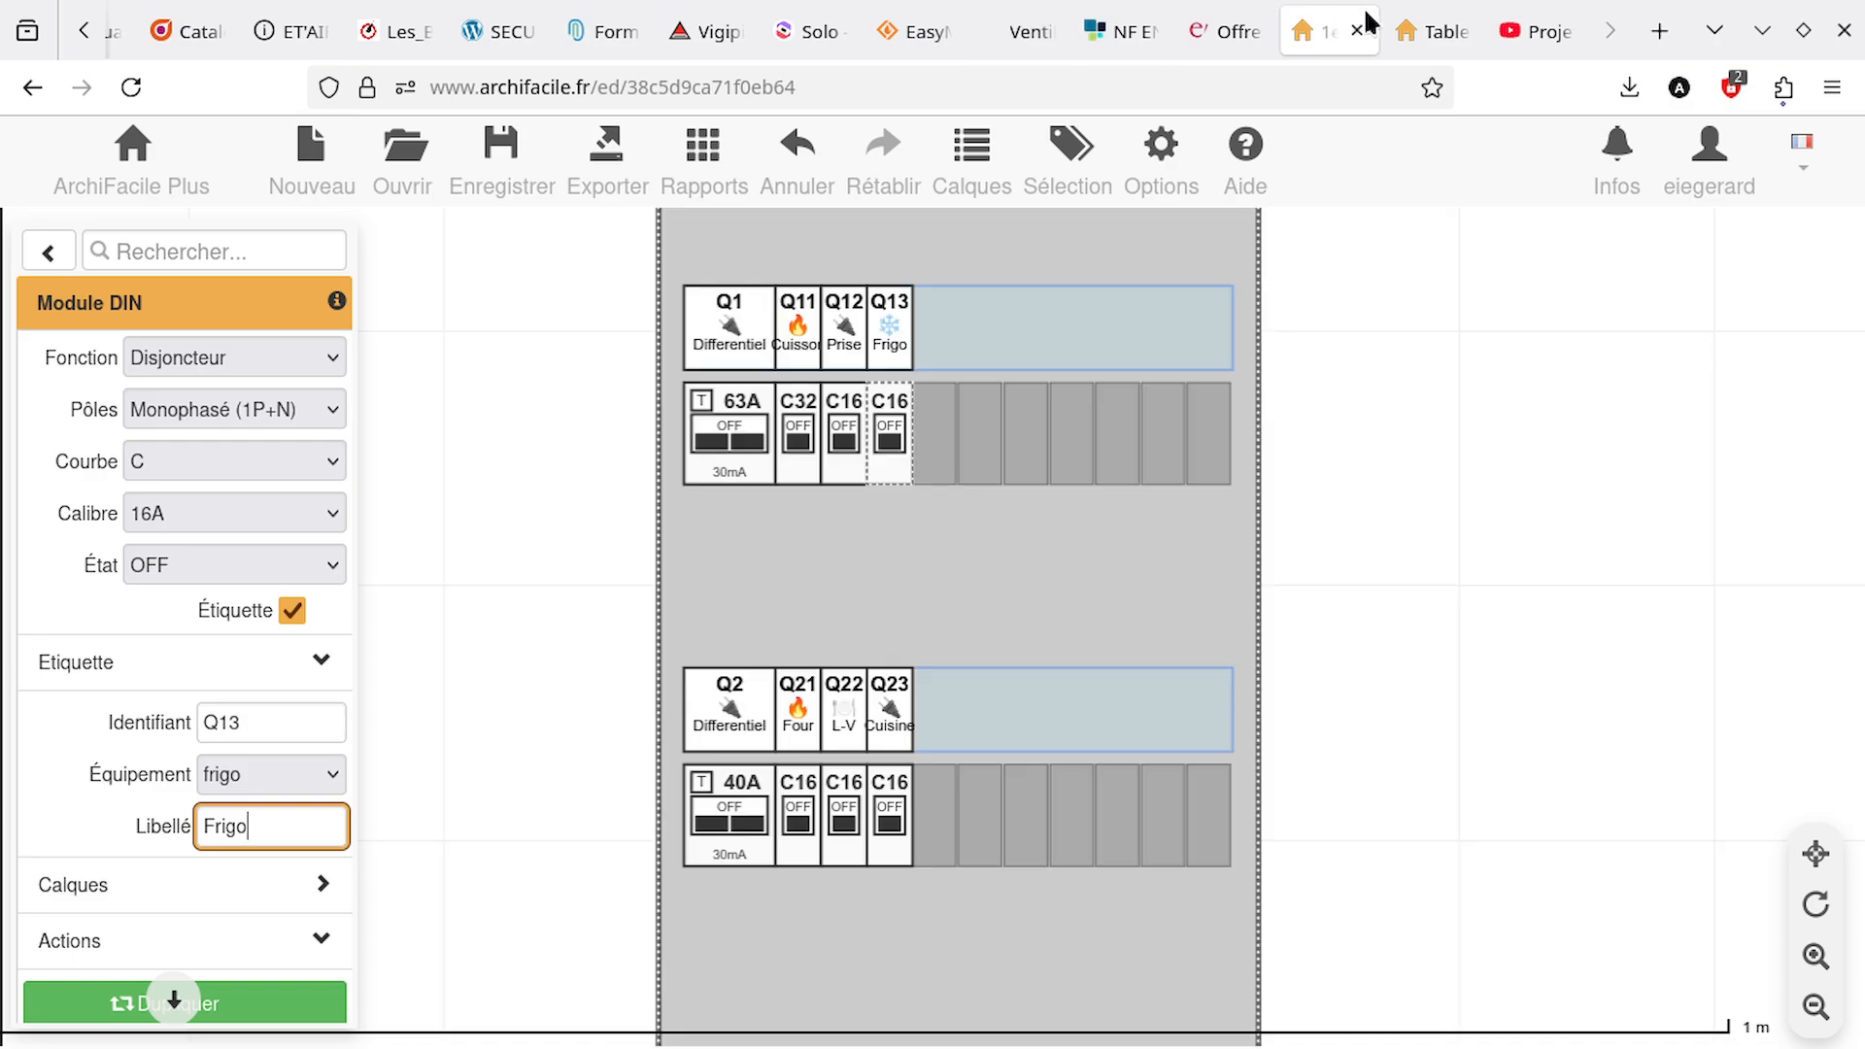
Review the remaining circuits in the YouTube video's spreadsheet and return to the ArchiFacile plan in full screen
mouse_move(1413, 53)
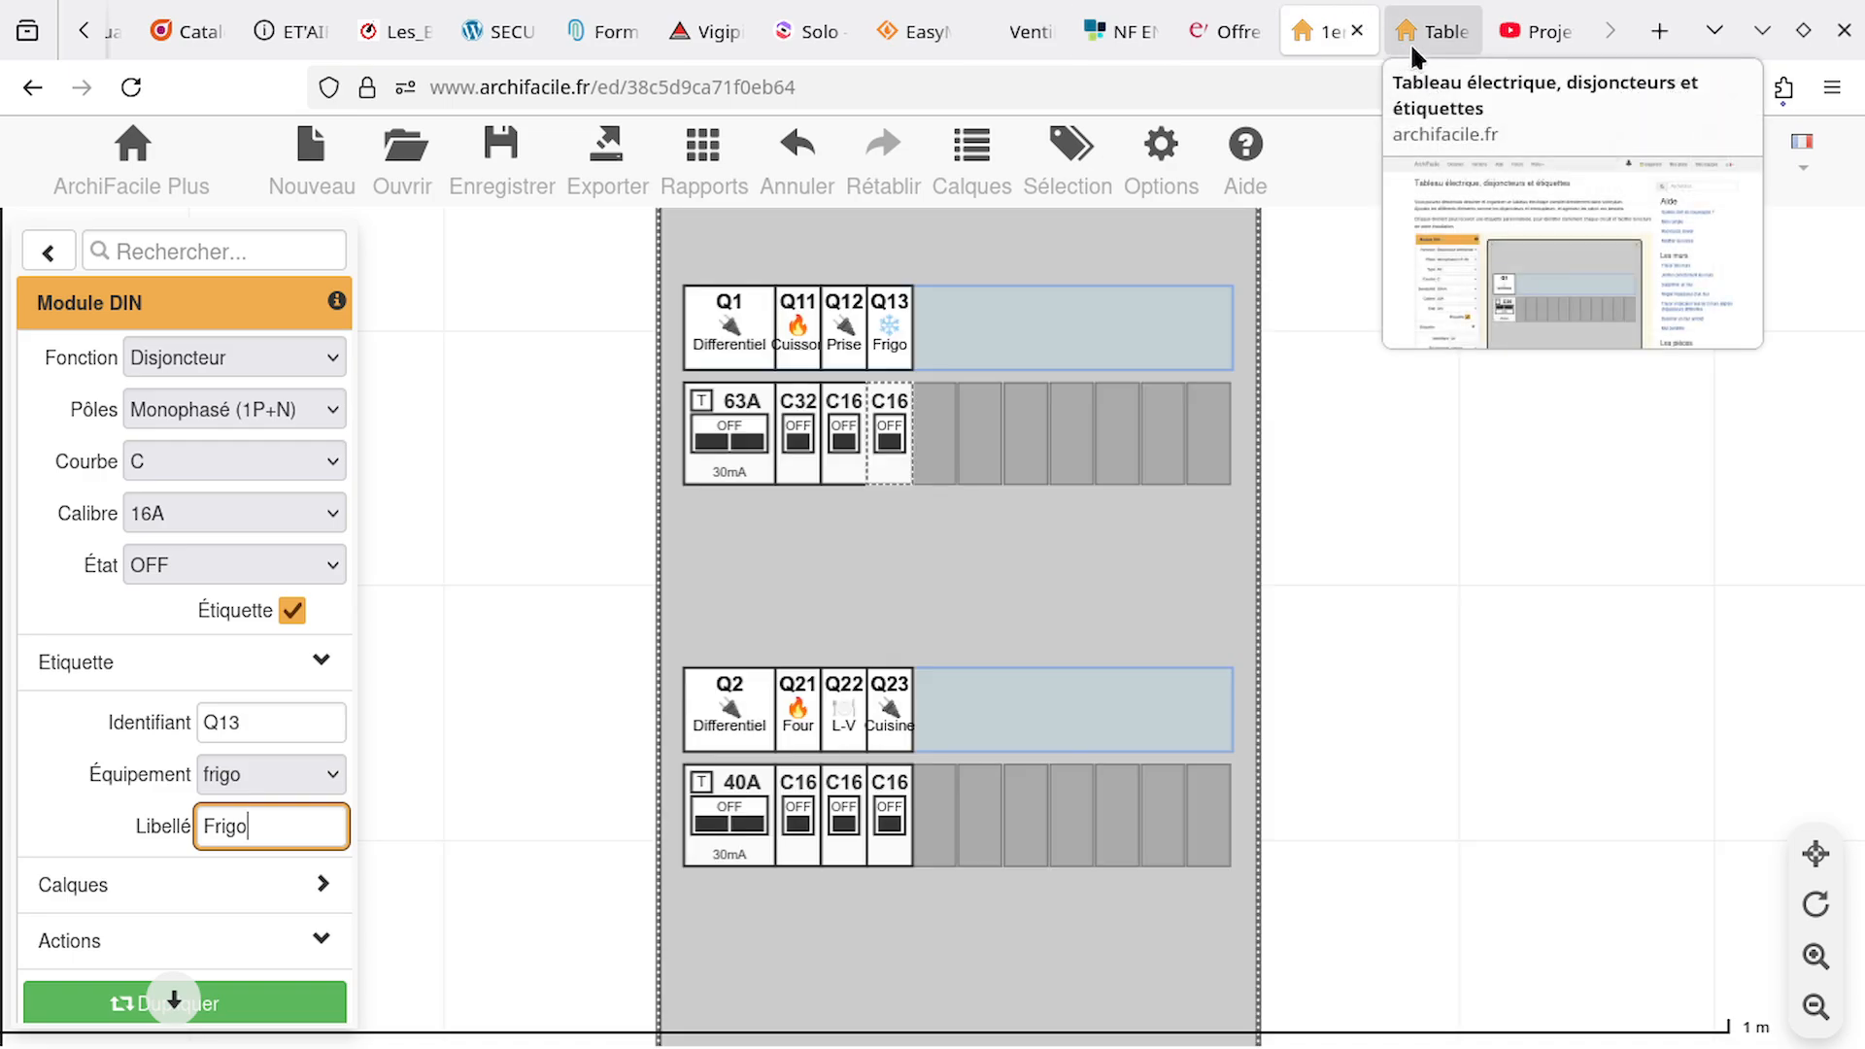
left_click(1524, 27)
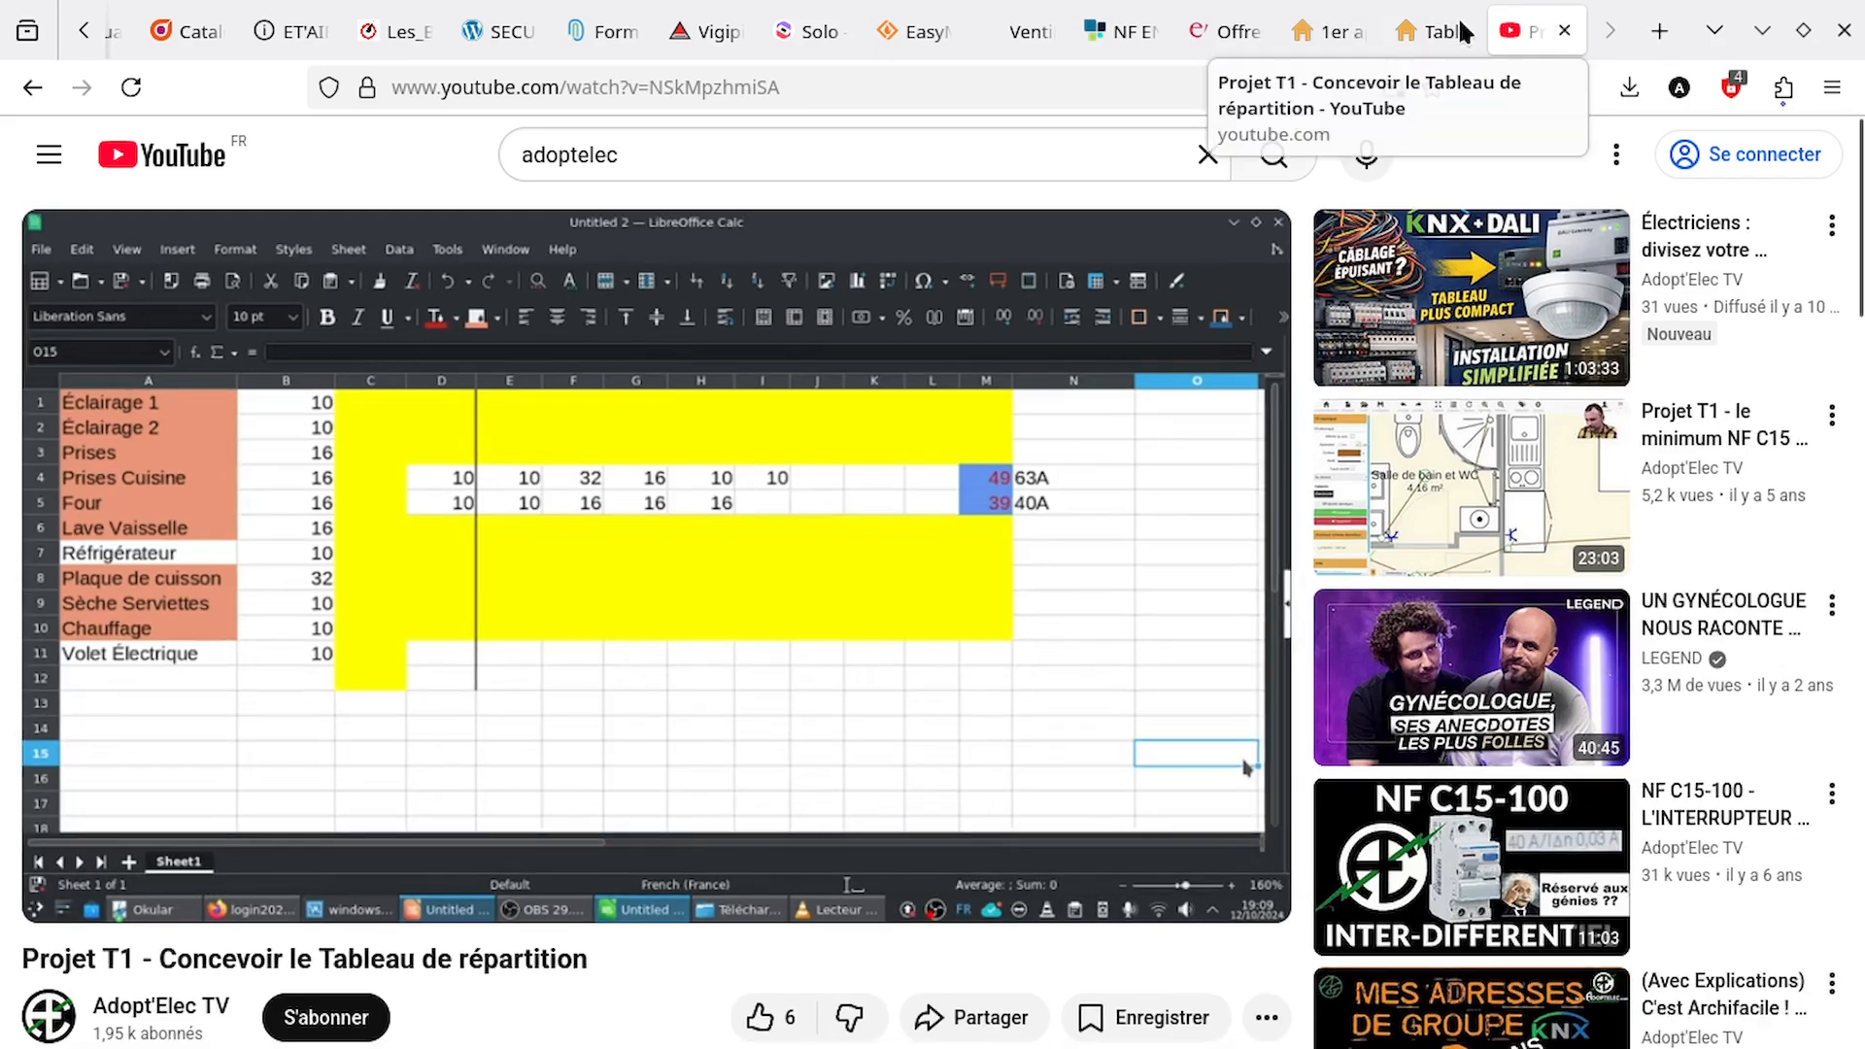
left_click(1318, 27)
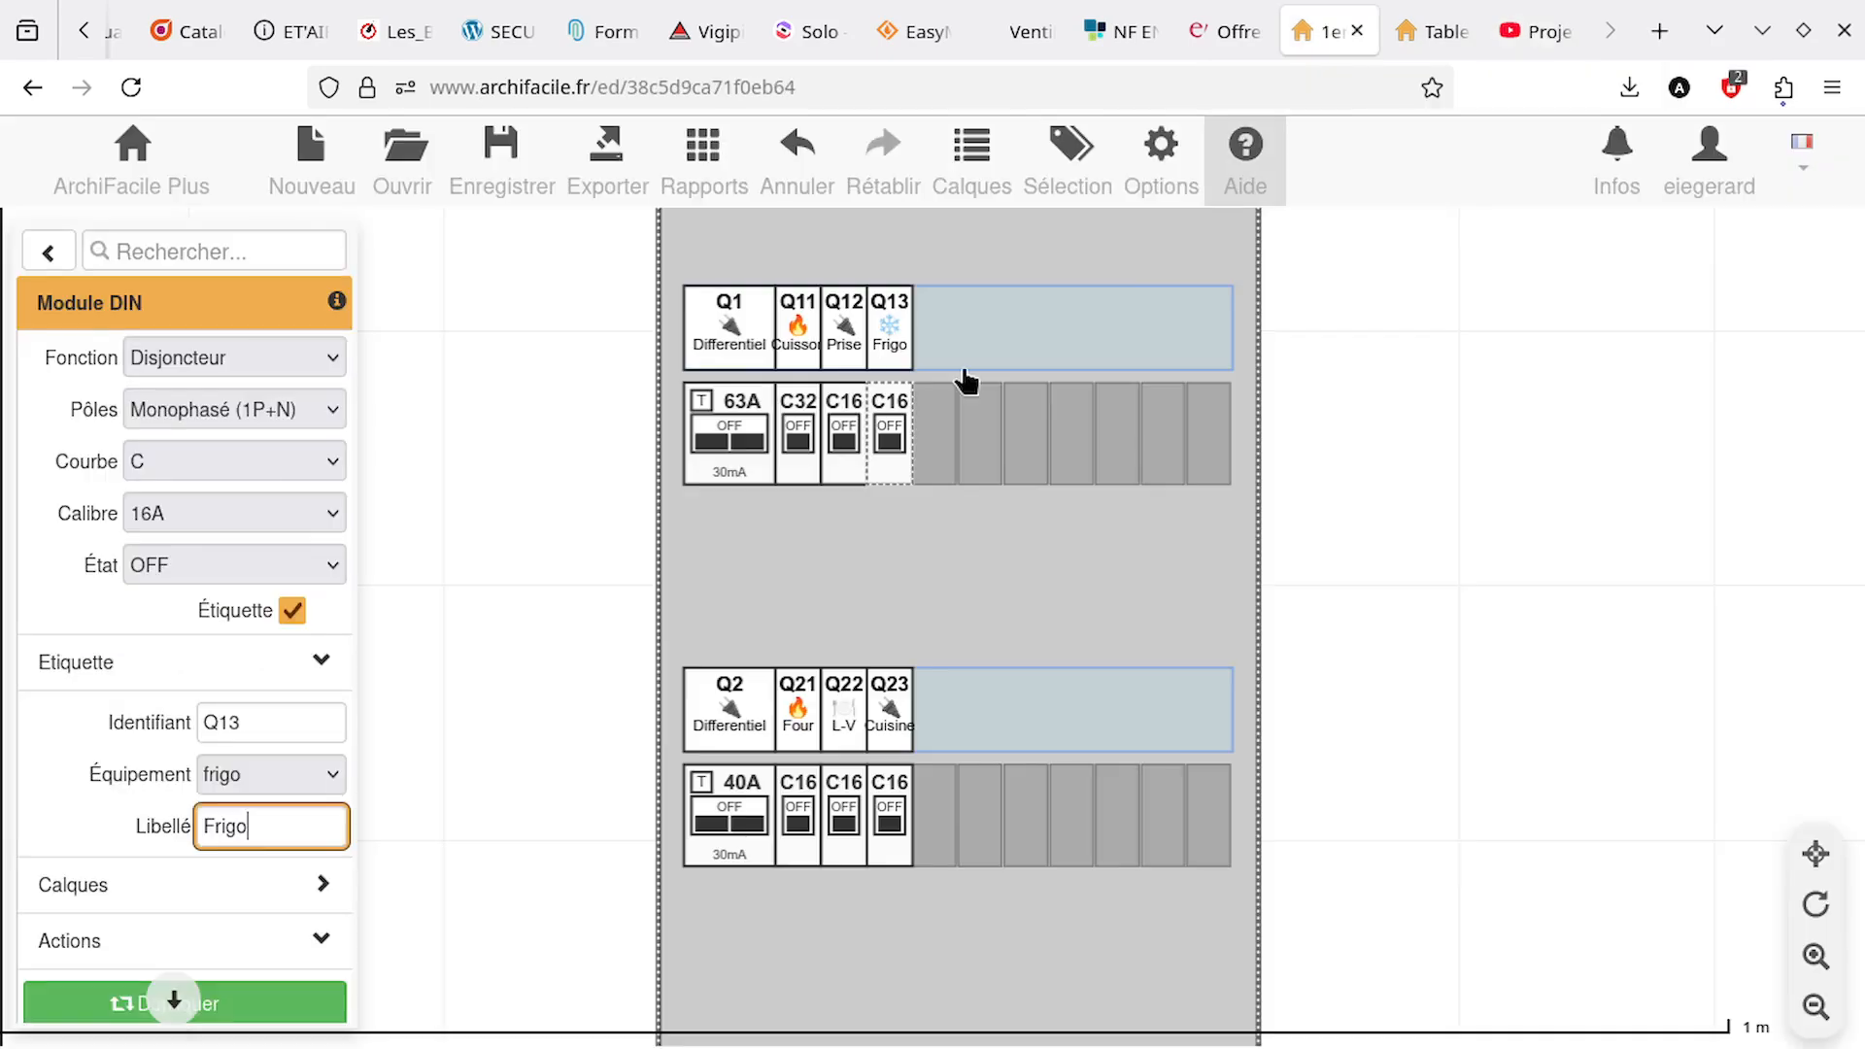
key("F11")
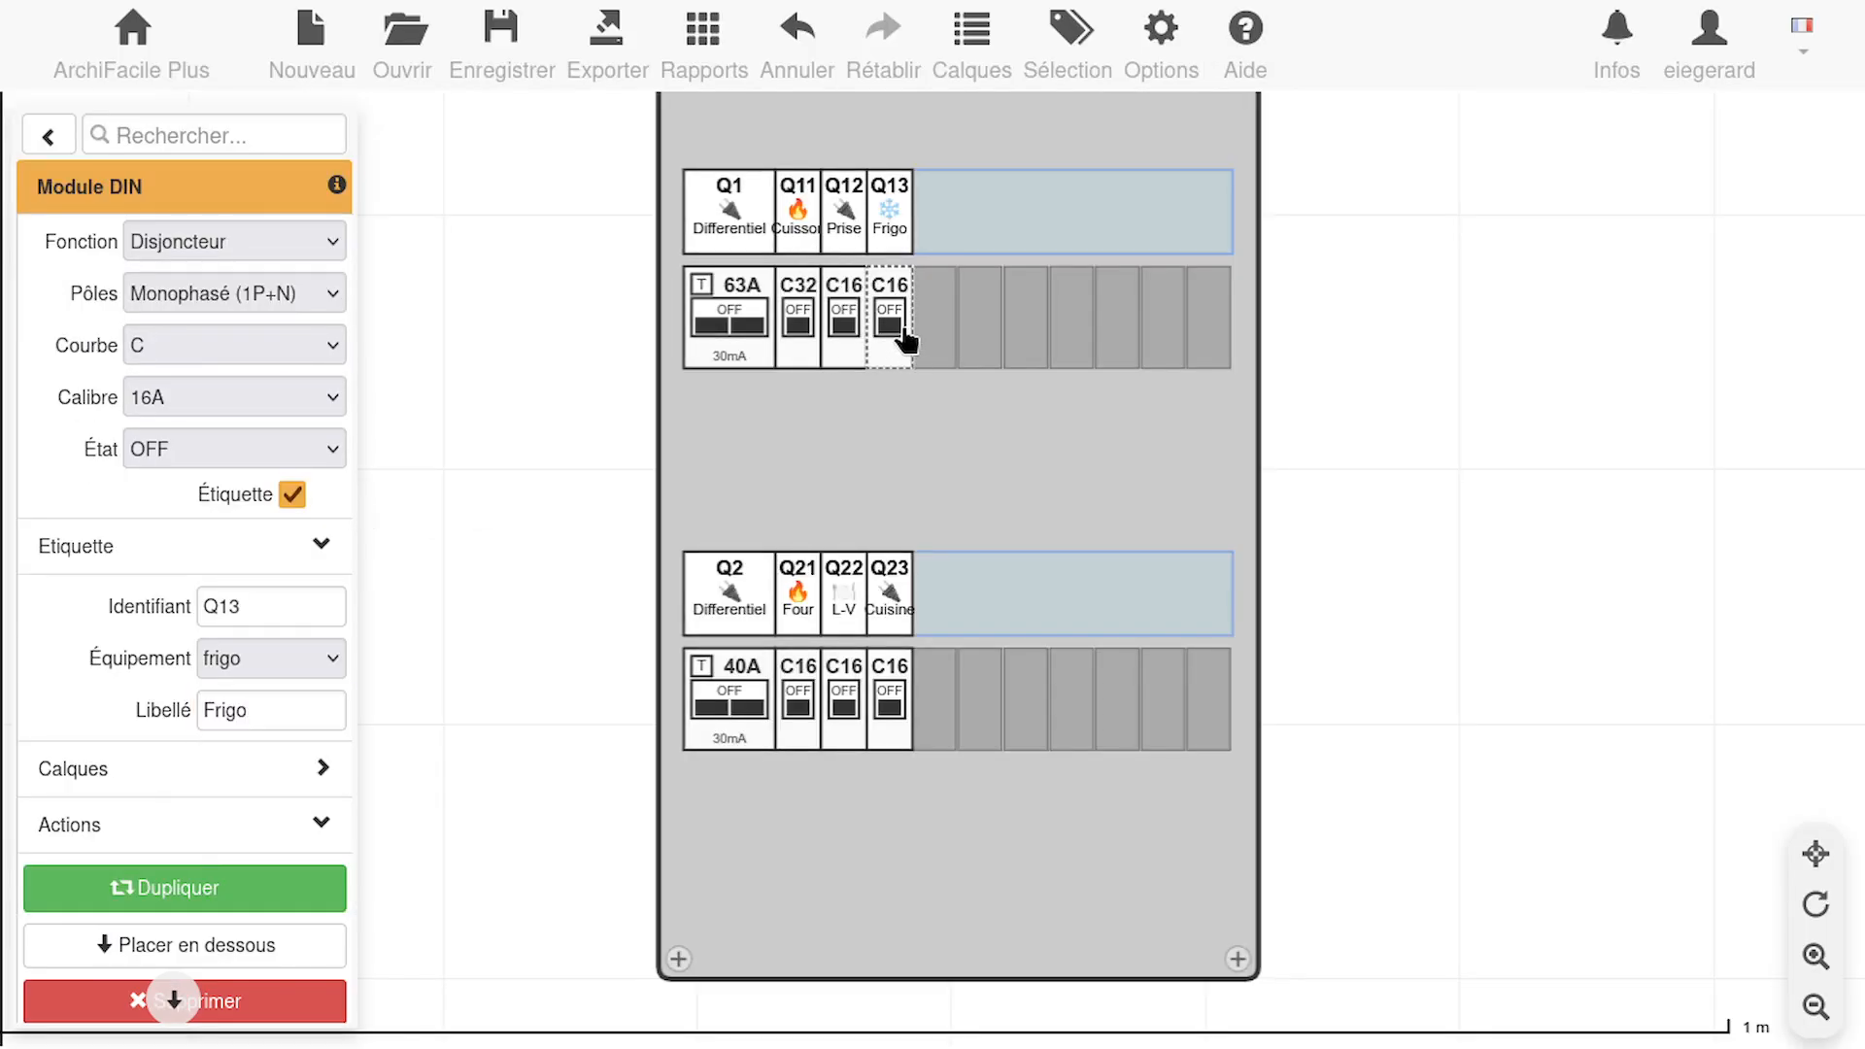
Duplicate the Frigo breaker into the next free slot of the upper row and delete the extra copy
key("ctrl+d")
left_click_drag(1159, 578, 948, 344)
key("ctrl+d")
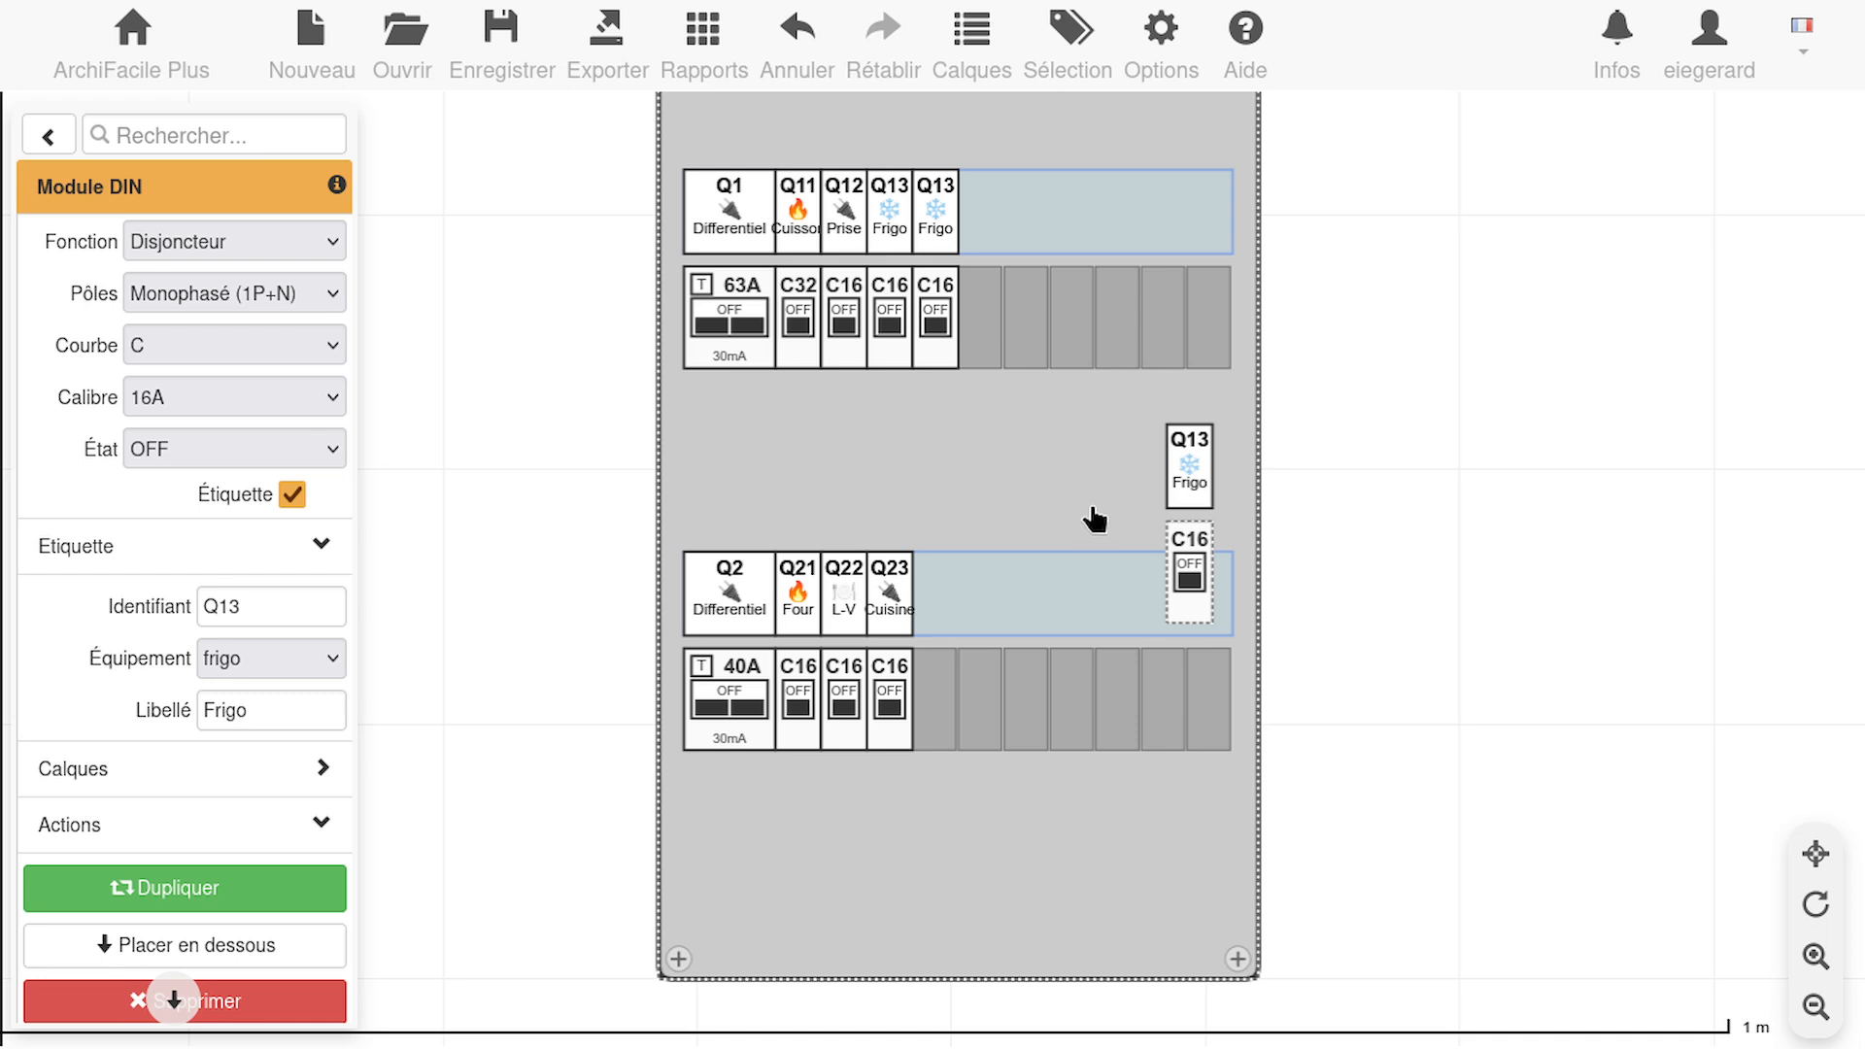
key("Delete")
left_click(935, 354)
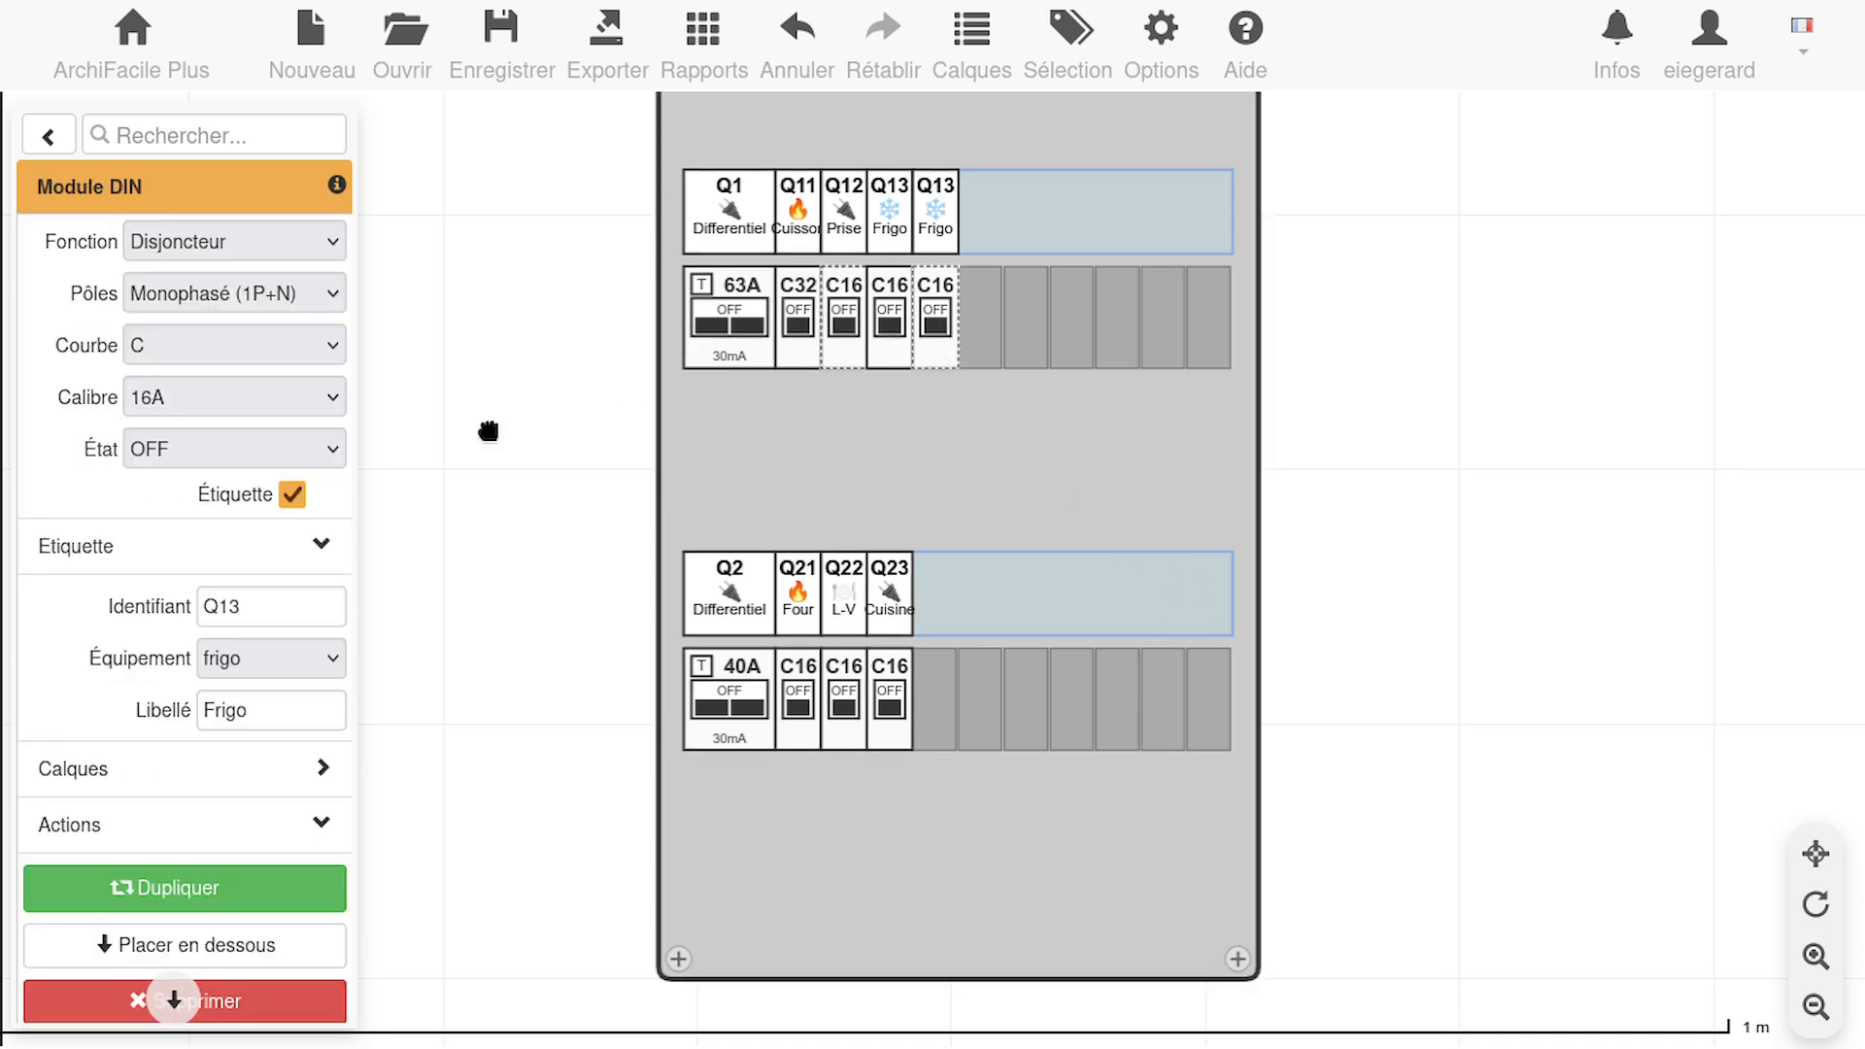
Set the duplicated Frigo breaker's rating to 10A and its equipment to chauffage
left_click(283, 396)
left_click(160, 515)
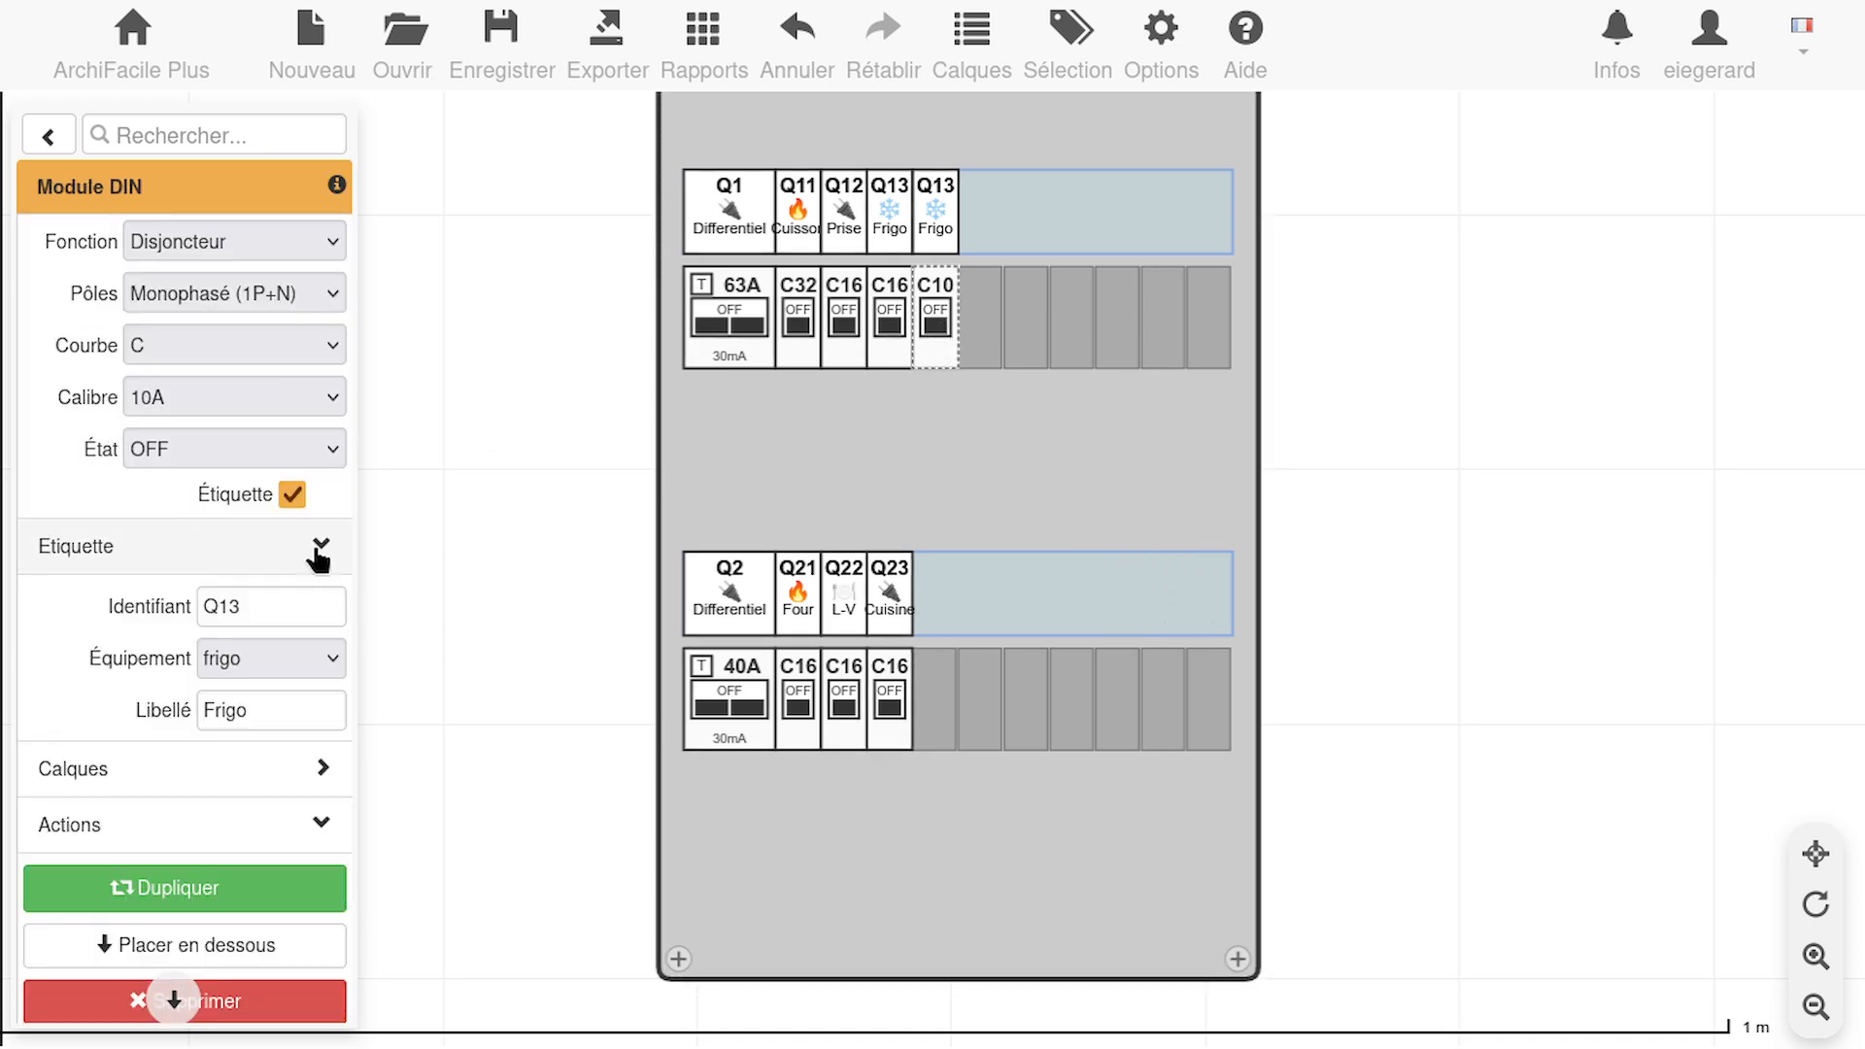
left_click(307, 656)
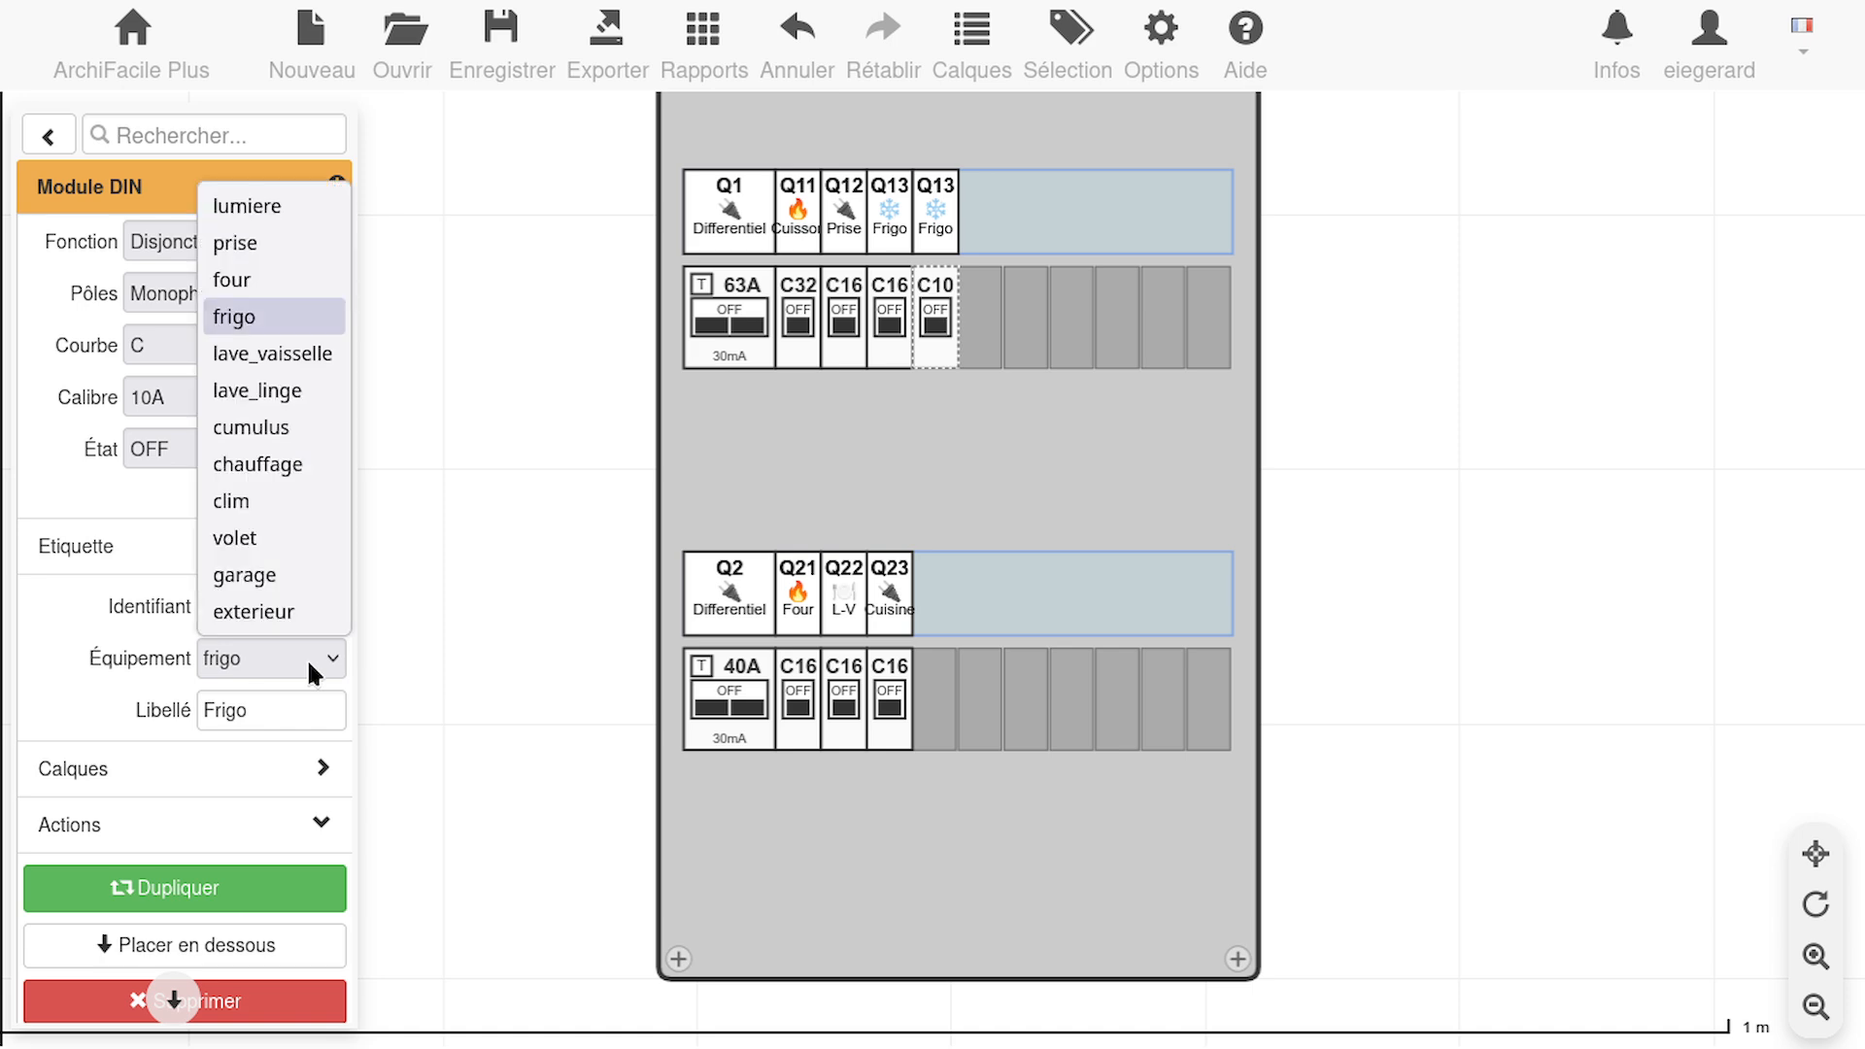
left_click(274, 461)
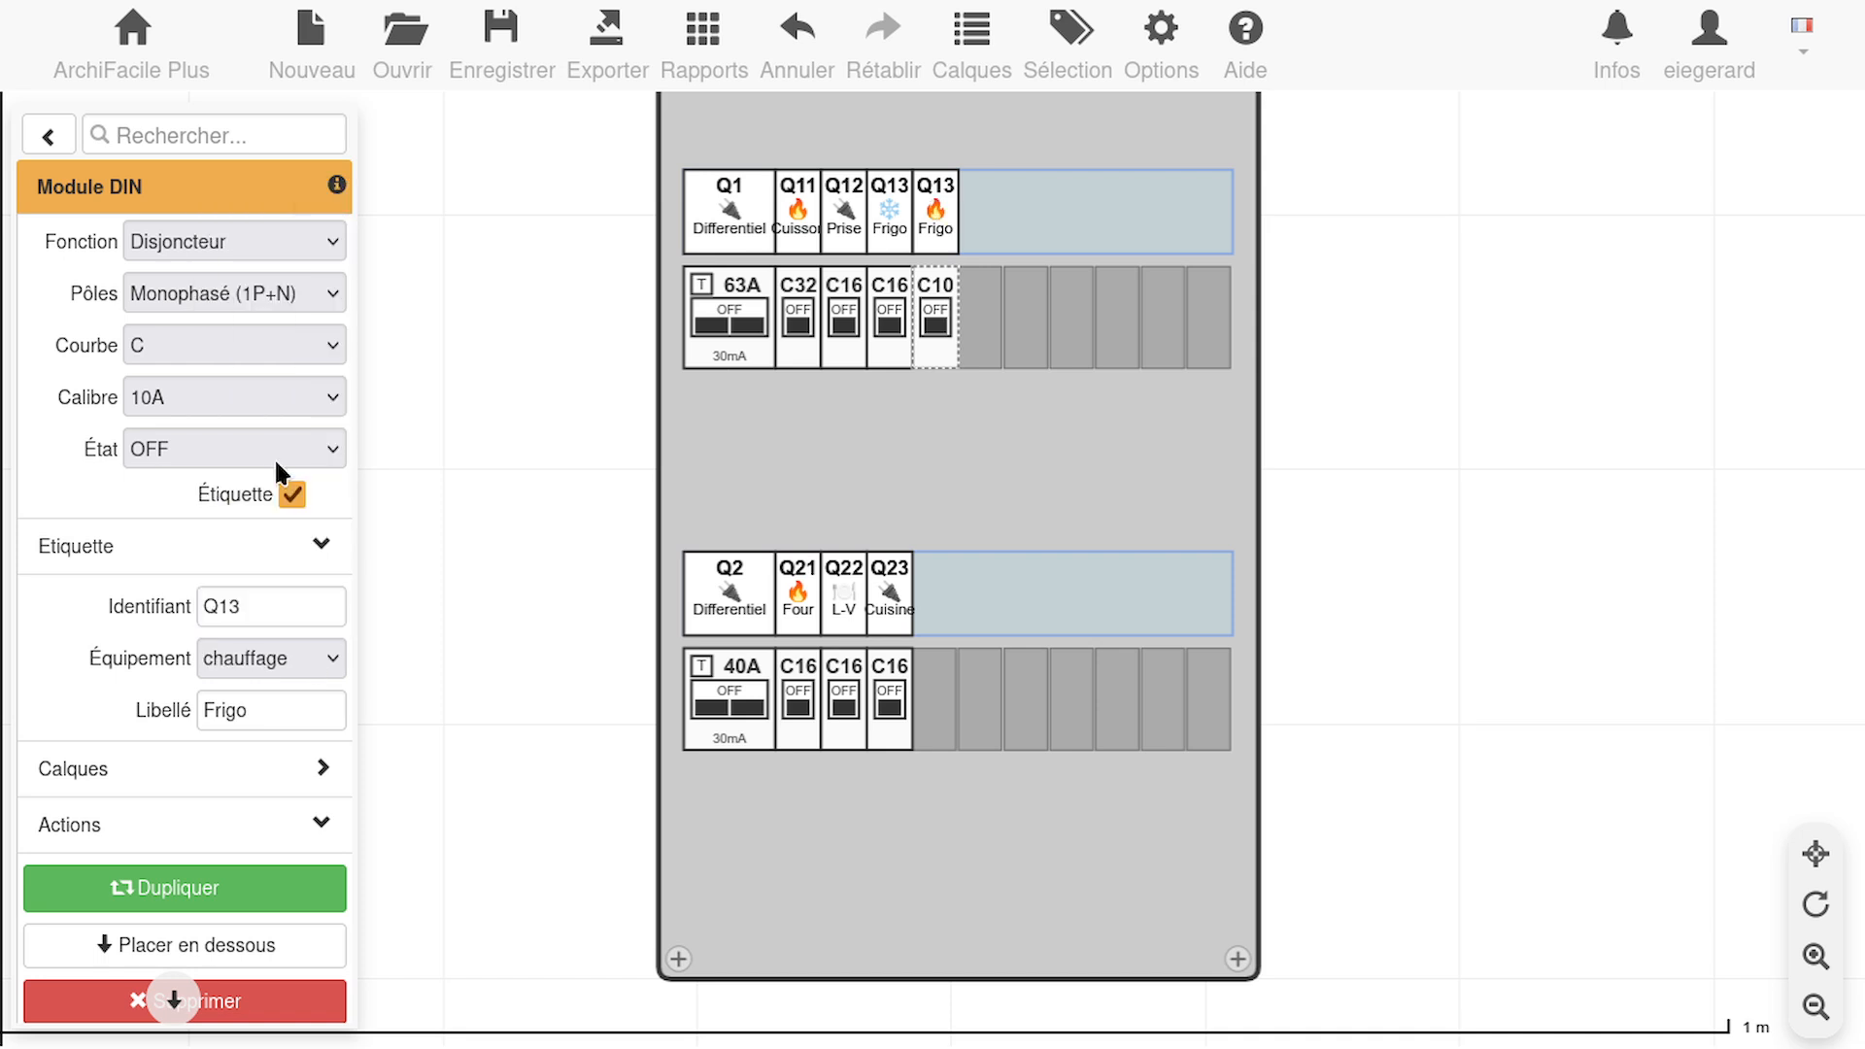
Try the four and clim equipment types on the 10A breaker and return it to chauffage
left_click(333, 659)
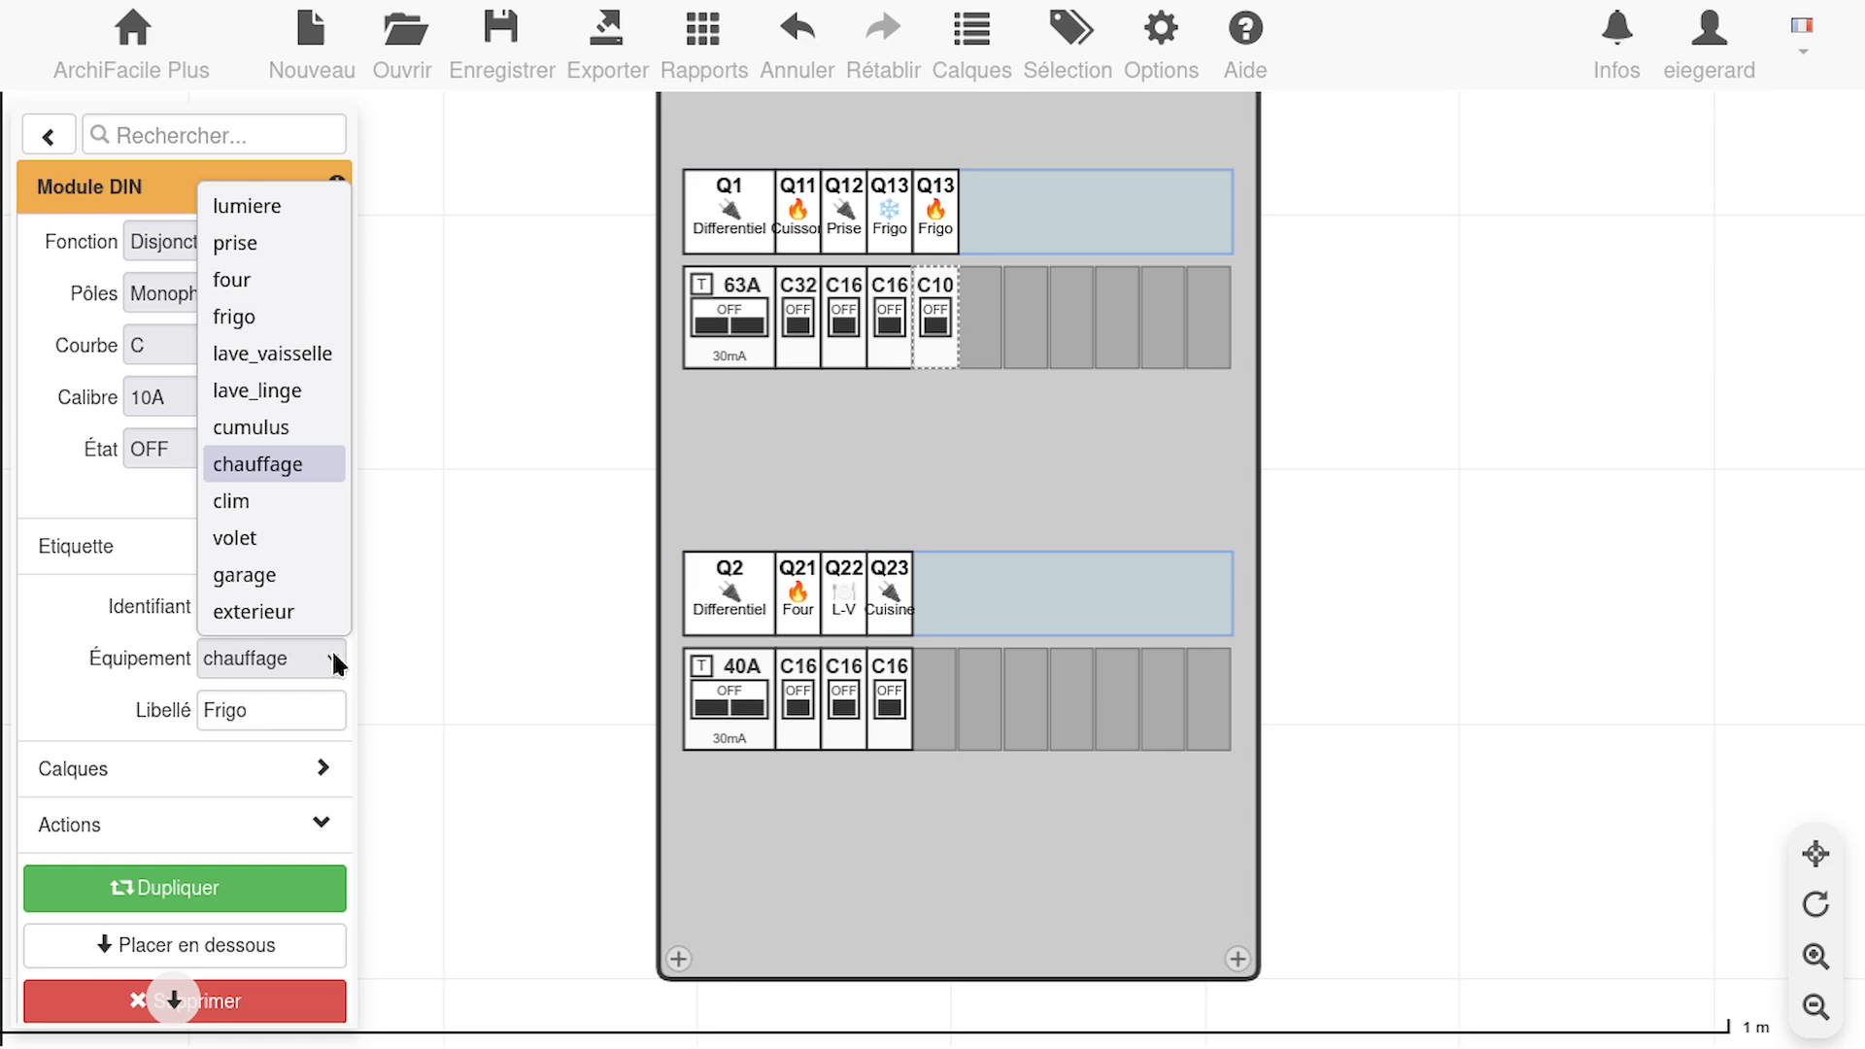
left_click(281, 275)
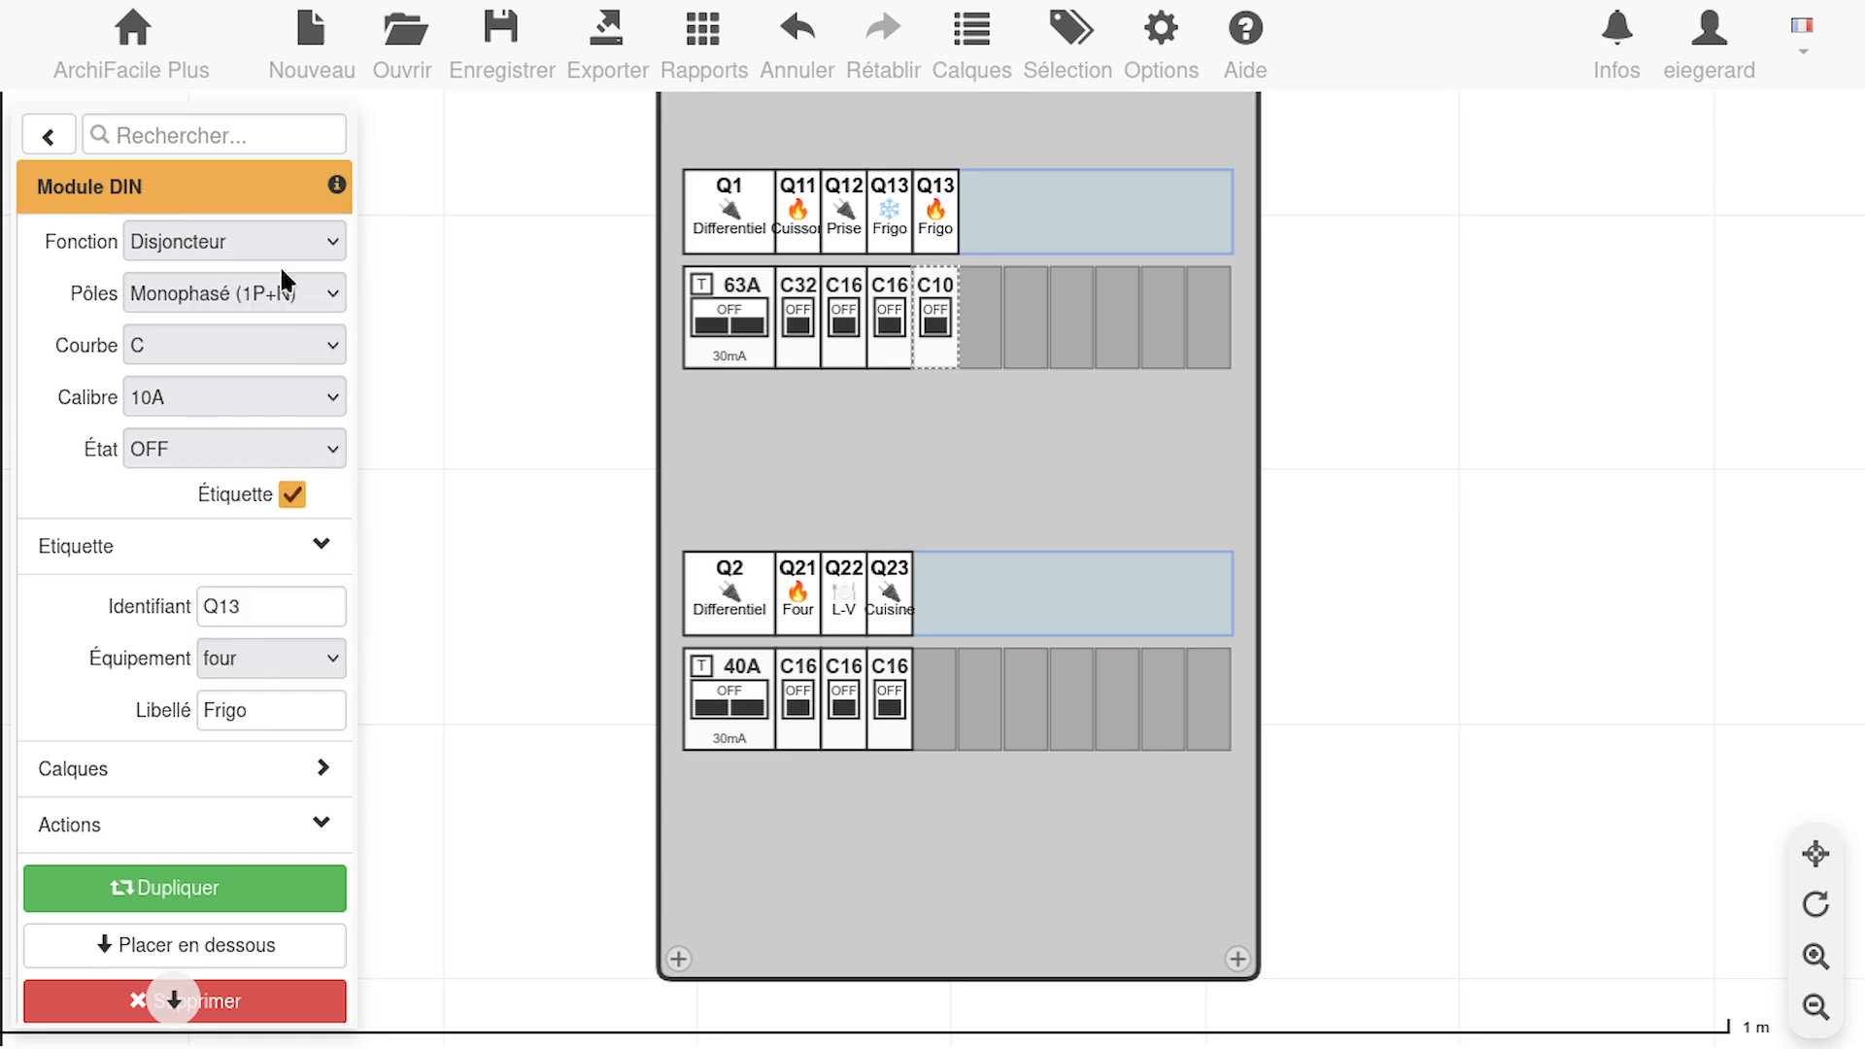
left_click(332, 667)
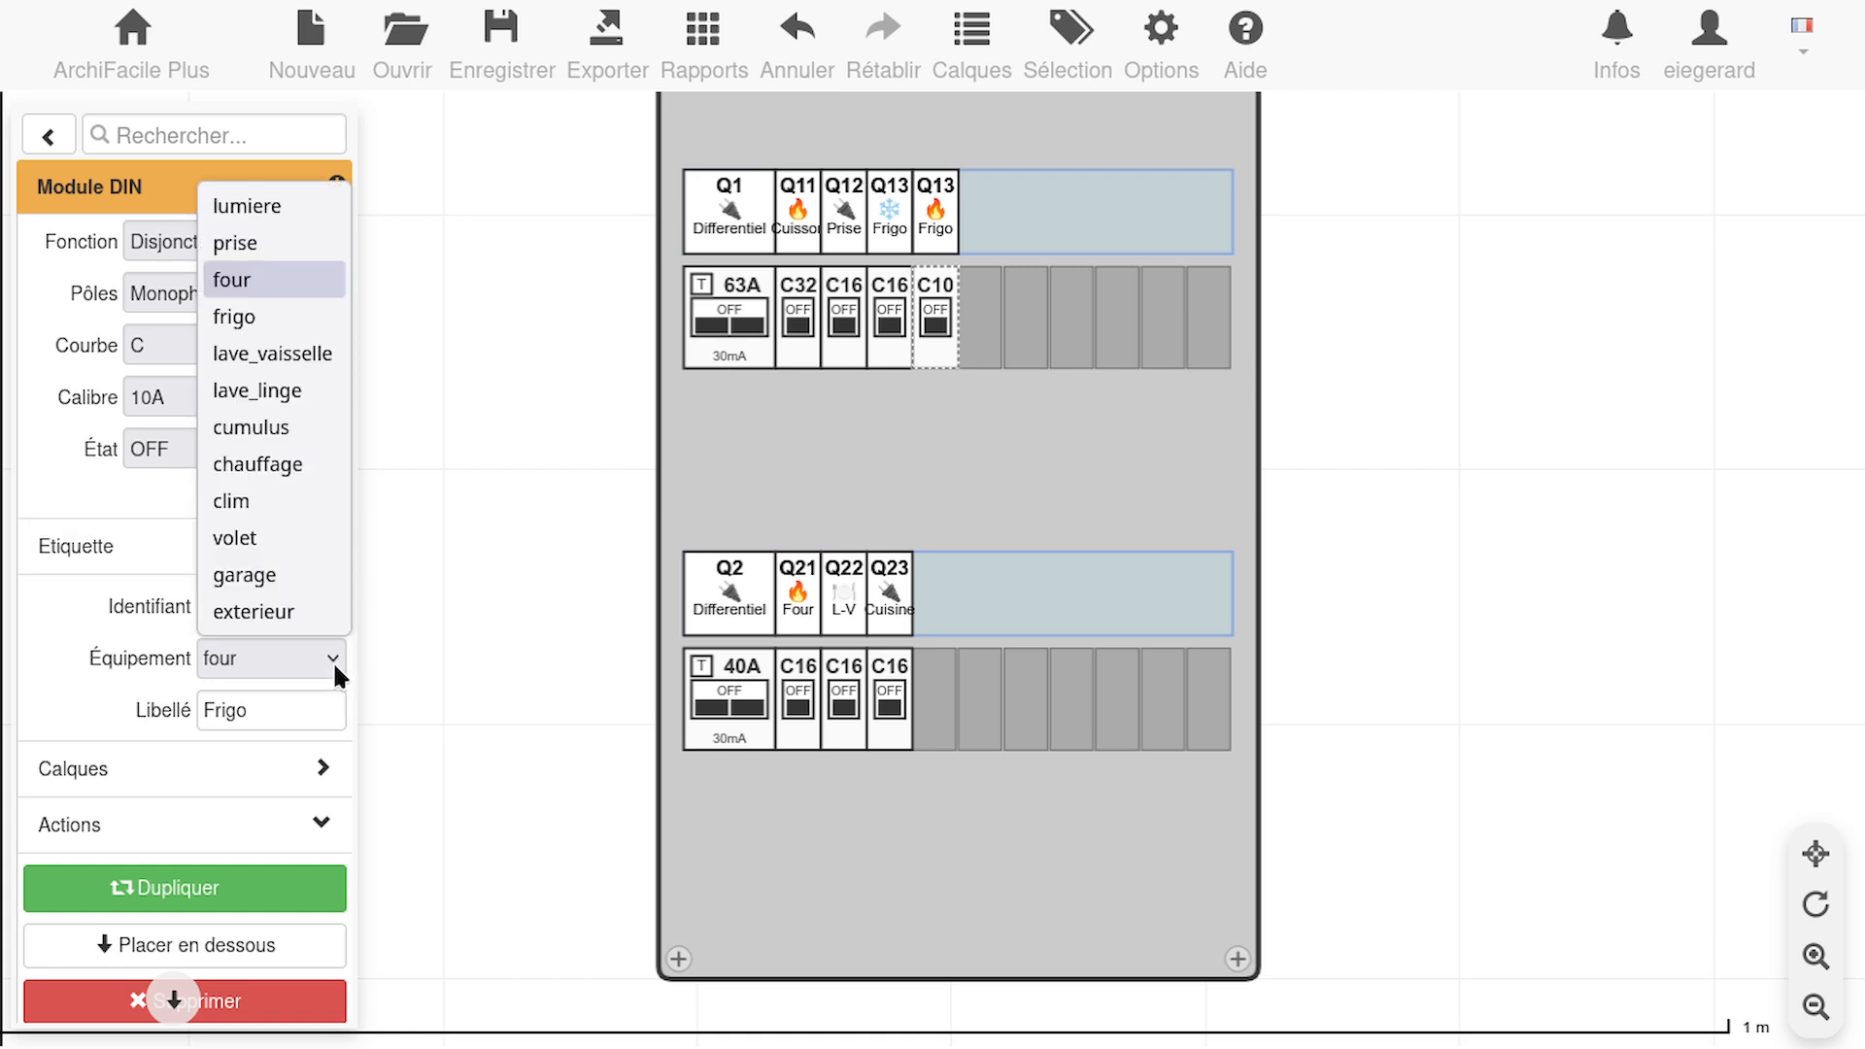
left_click(299, 462)
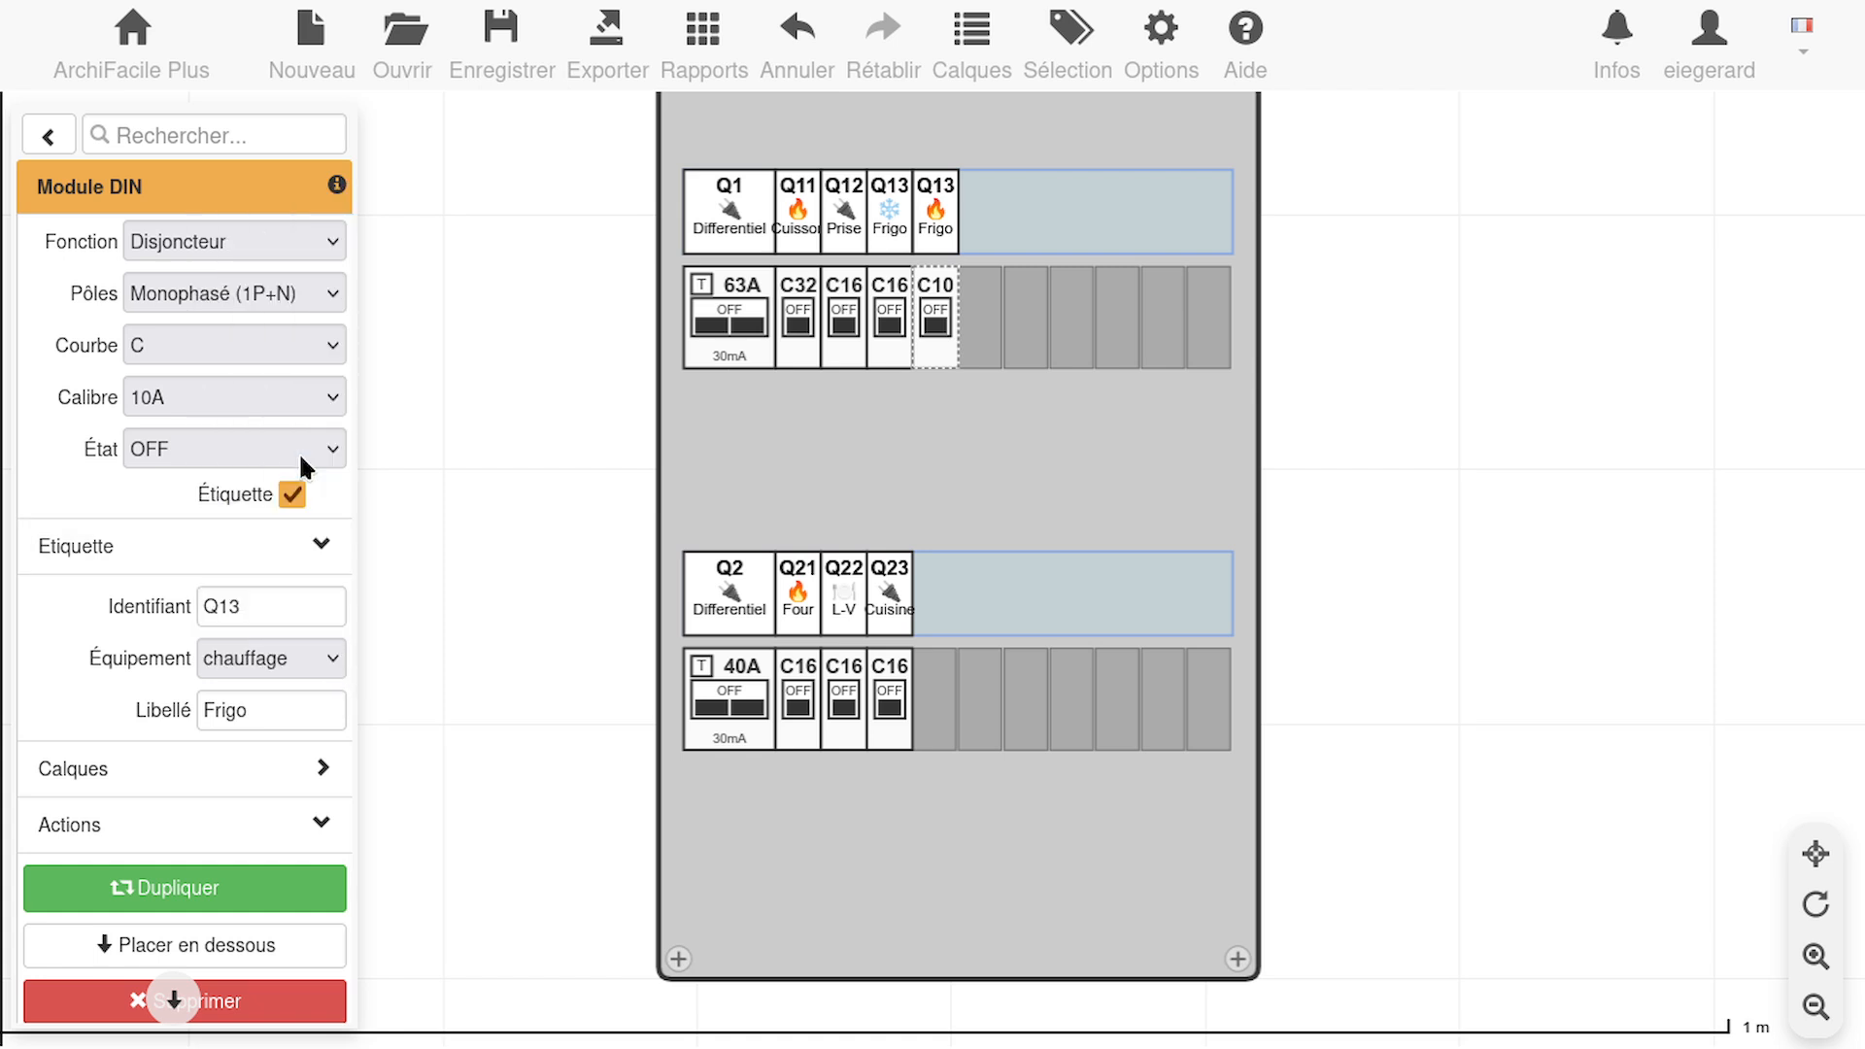
left_click(312, 656)
left_click(290, 496)
left_click(320, 670)
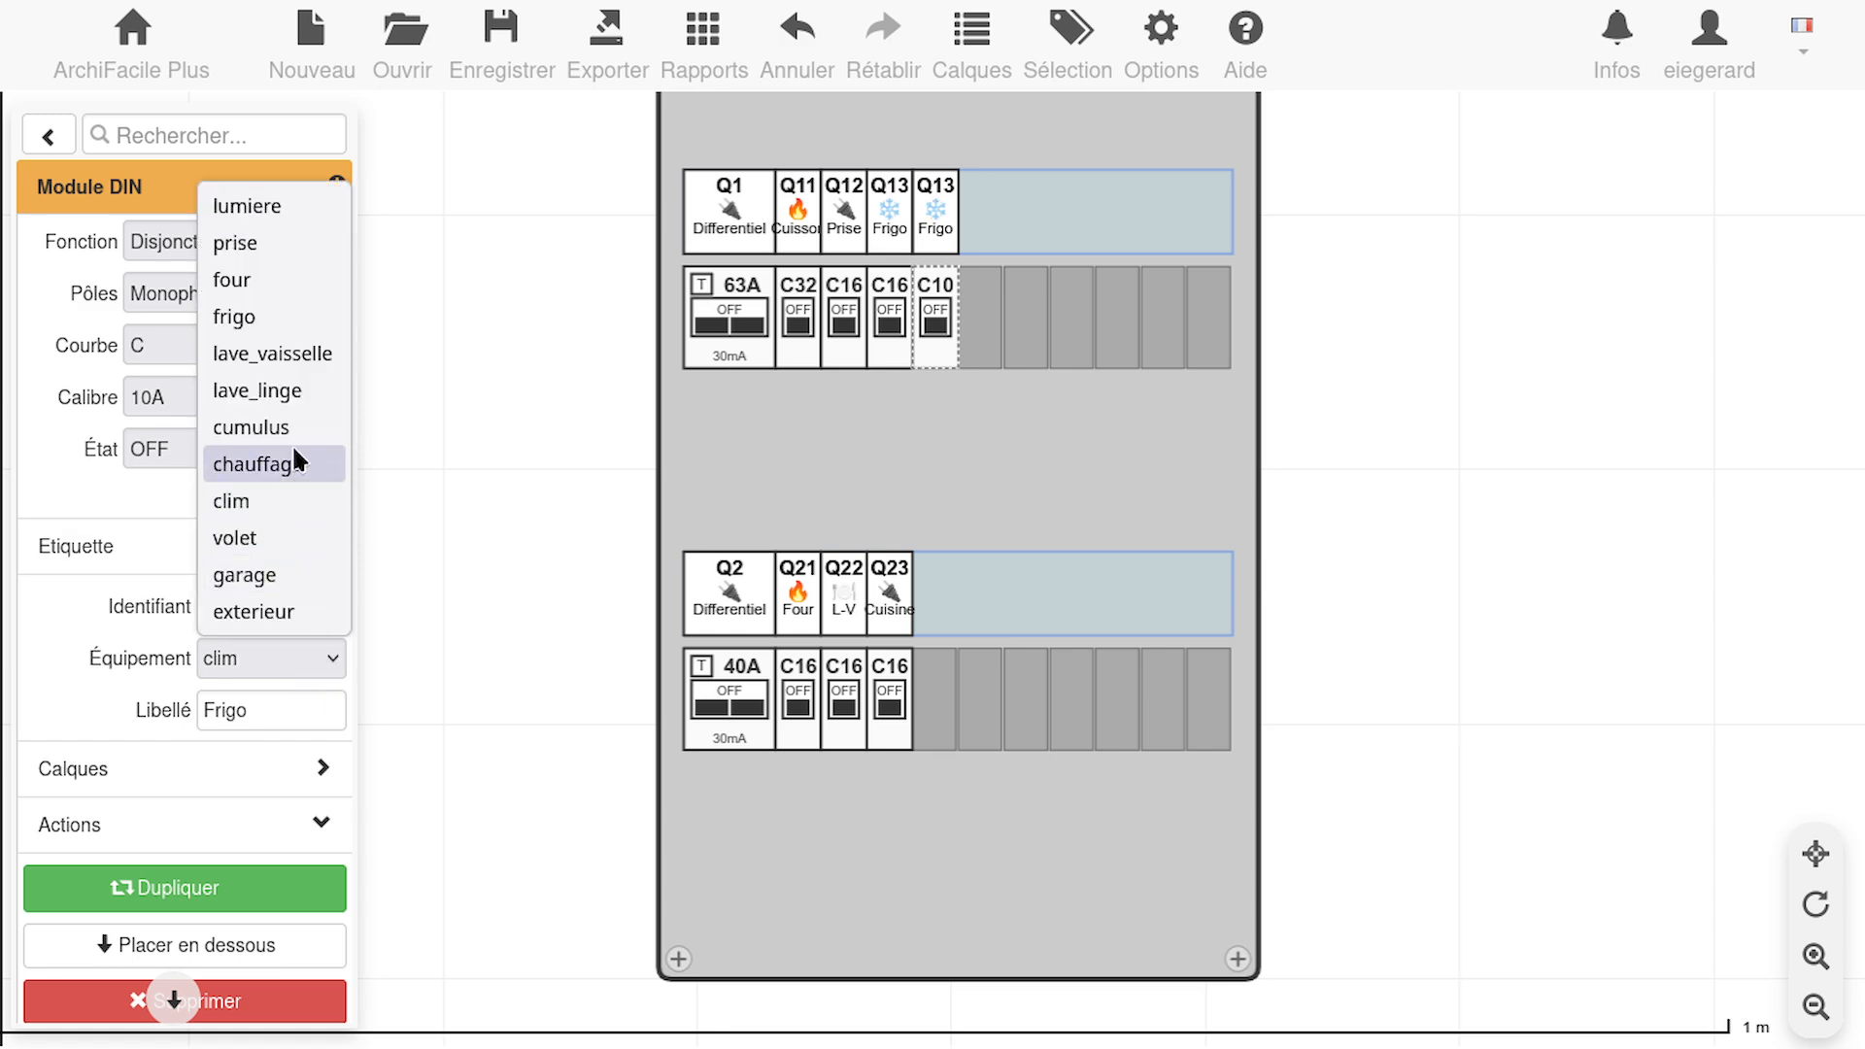
left_click(315, 462)
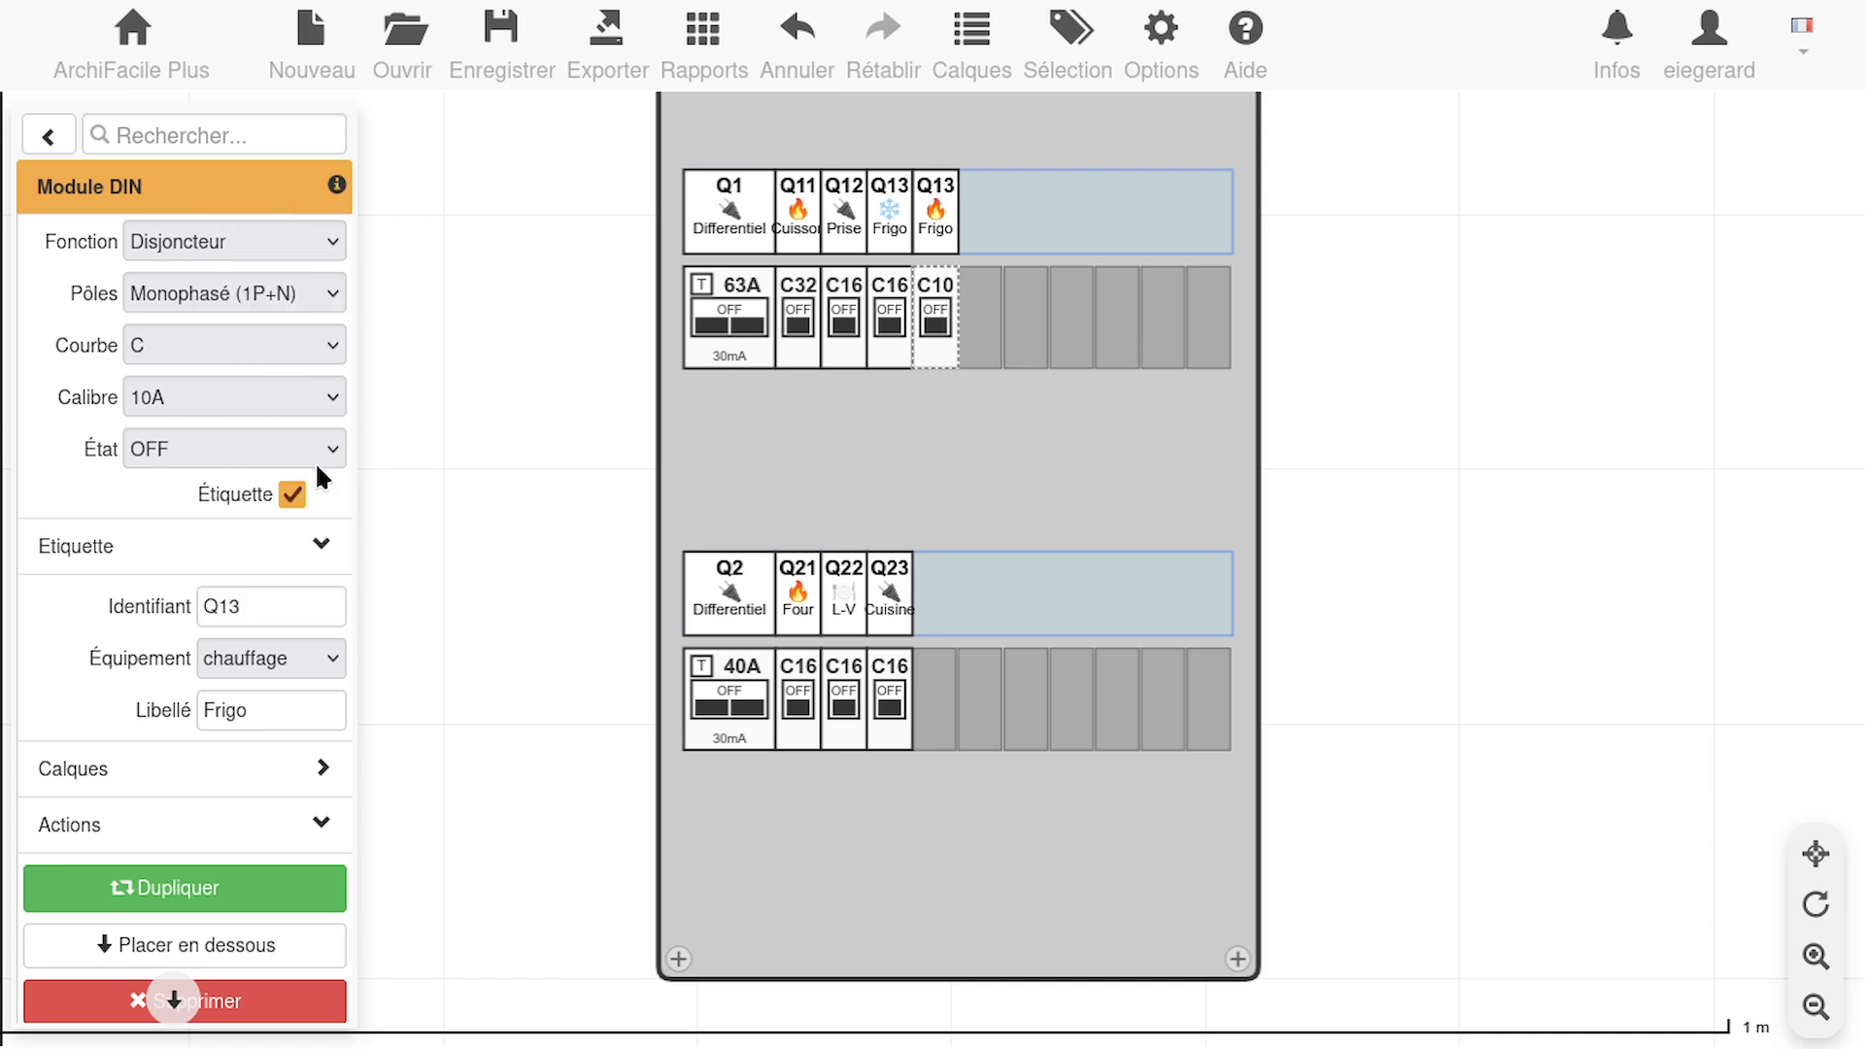
Change the 10A heating breaker's identifier to Q14 and its label to Serviette
left_click(298, 601)
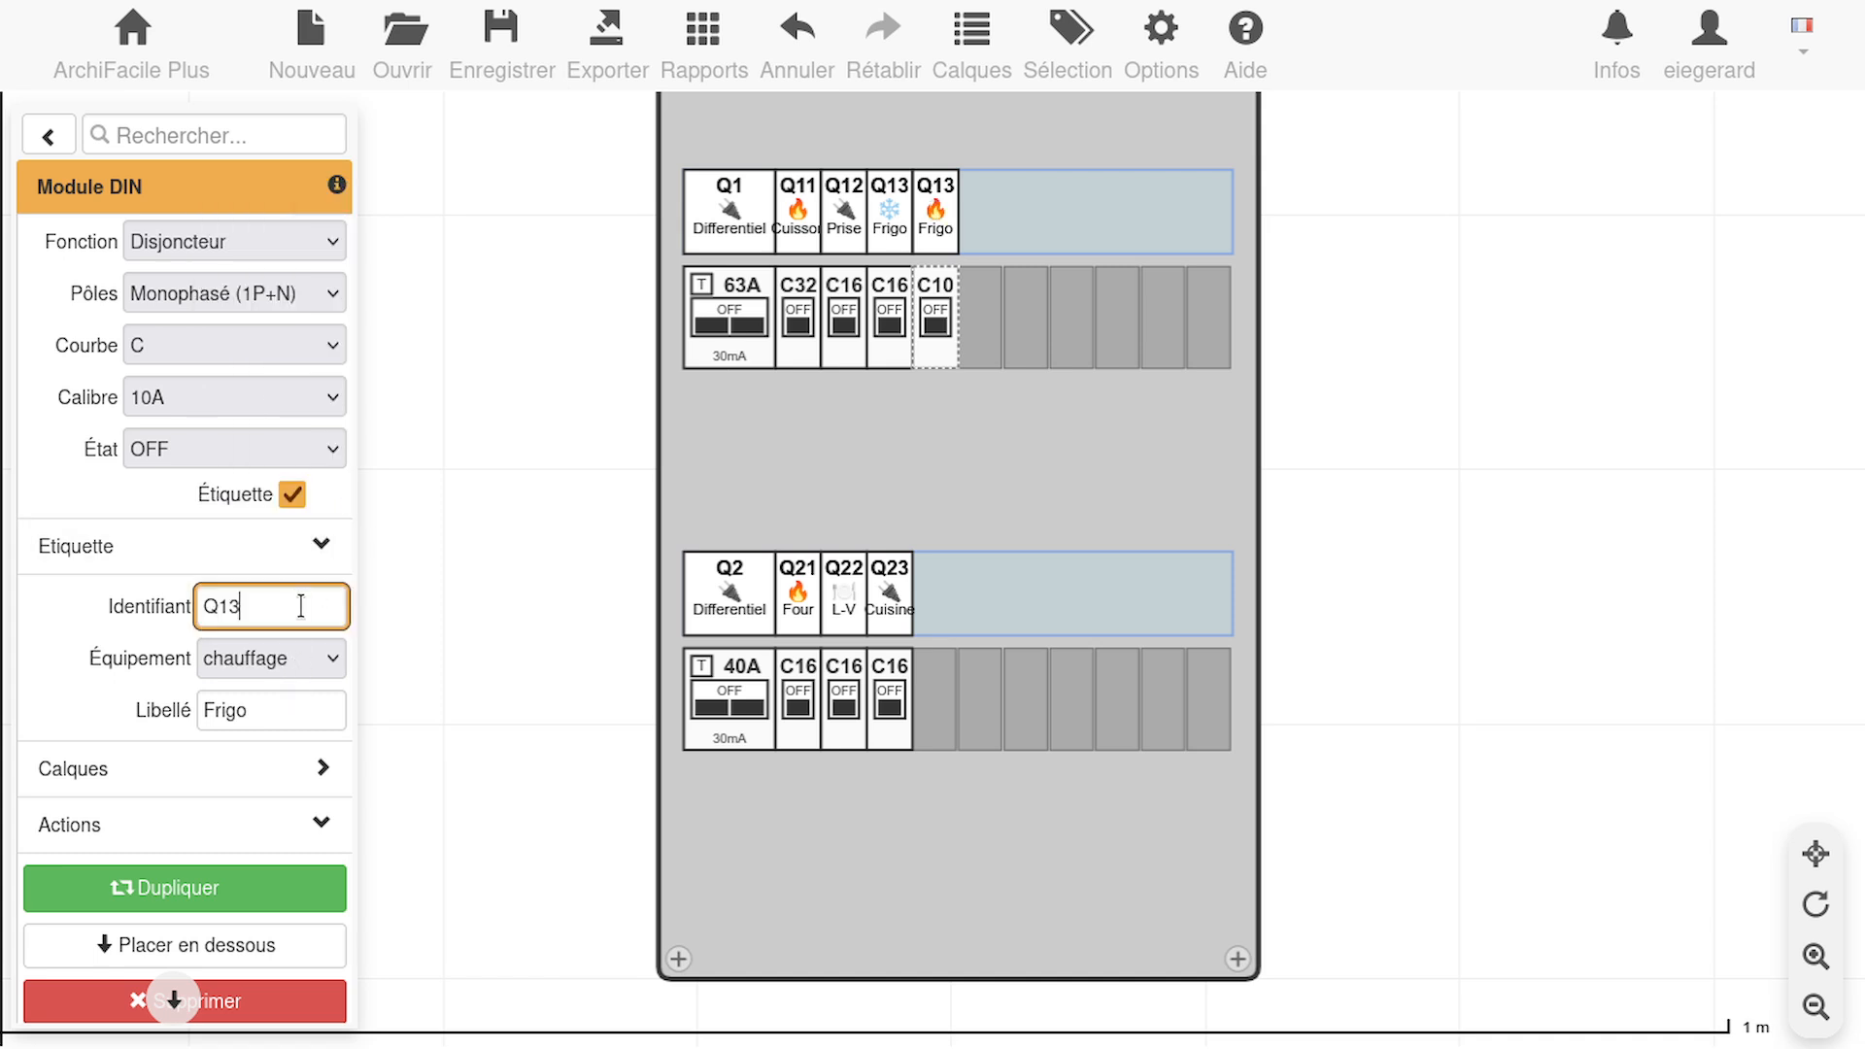
key("BackSpace")
type("4")
left_click(315, 719)
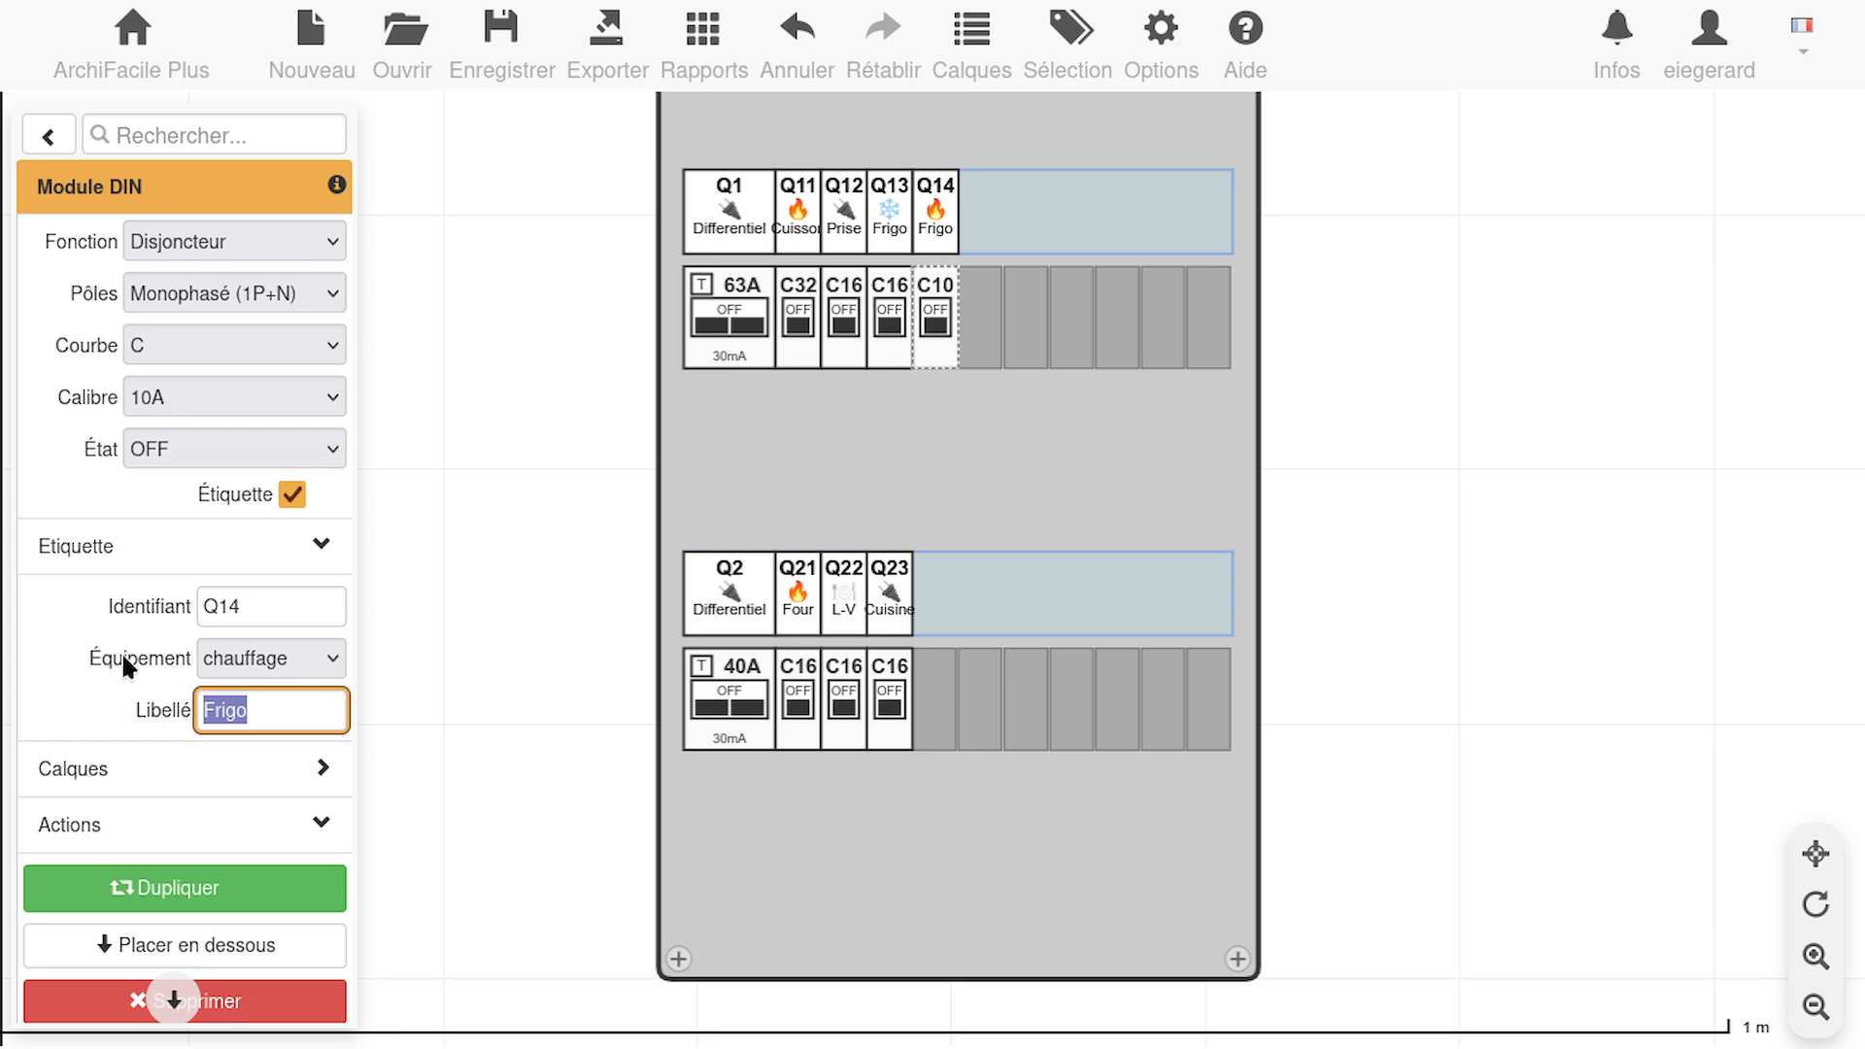
type("S-S")
key("BackSpace")
key("BackSpace")
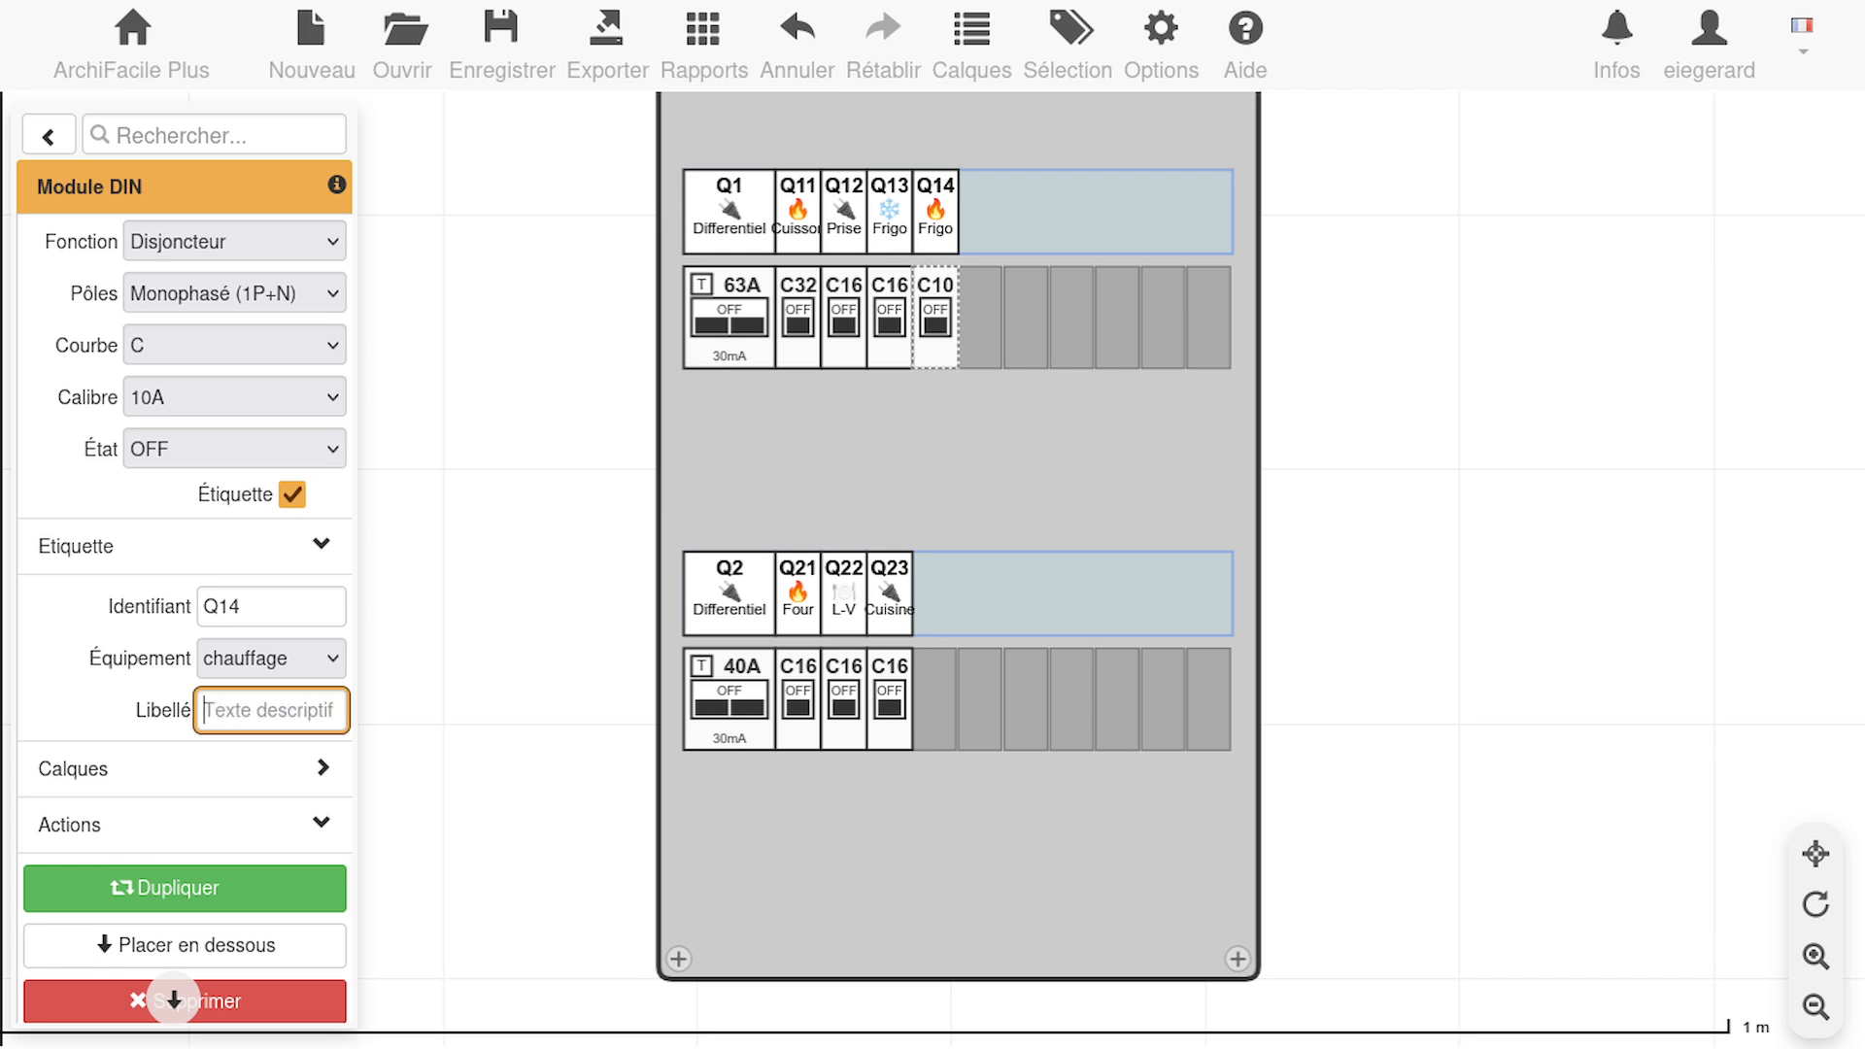
type("Serviette")
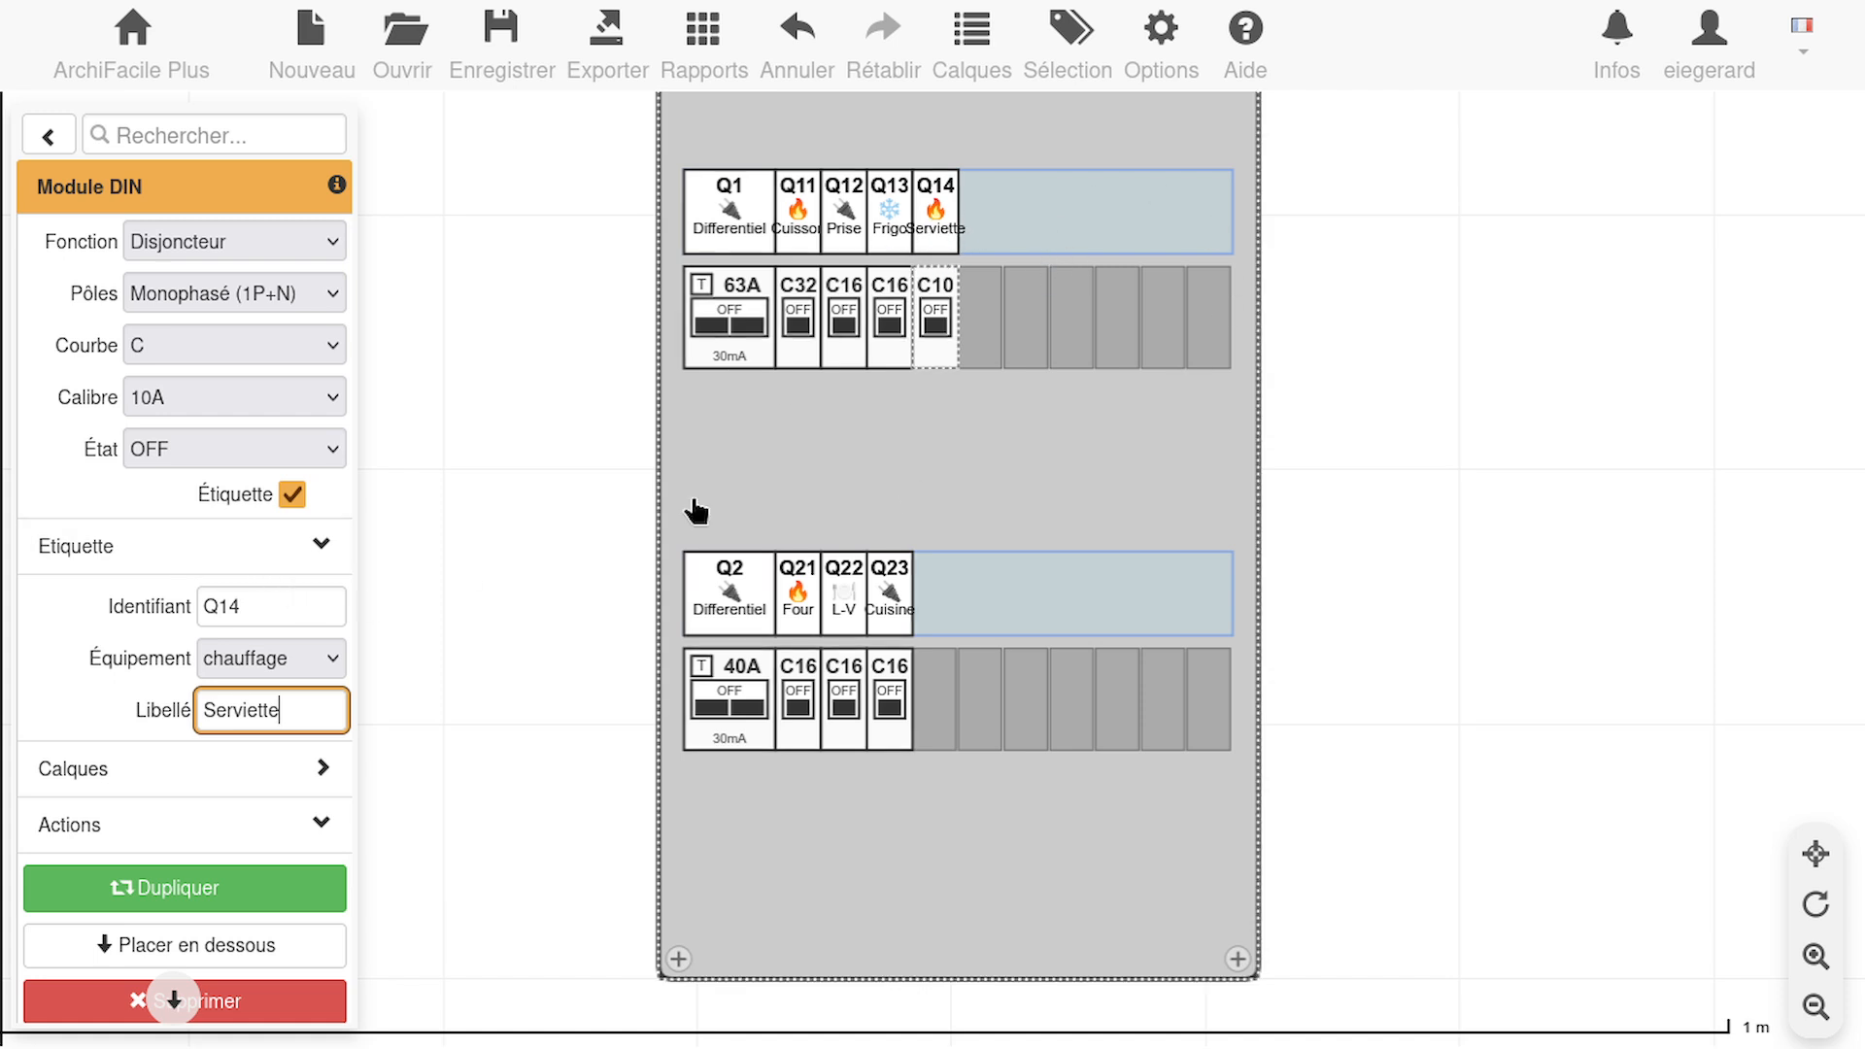
Place three copies of the Serviette breaker in the next free slots of the upper row
left_click(889, 346)
left_click(940, 342)
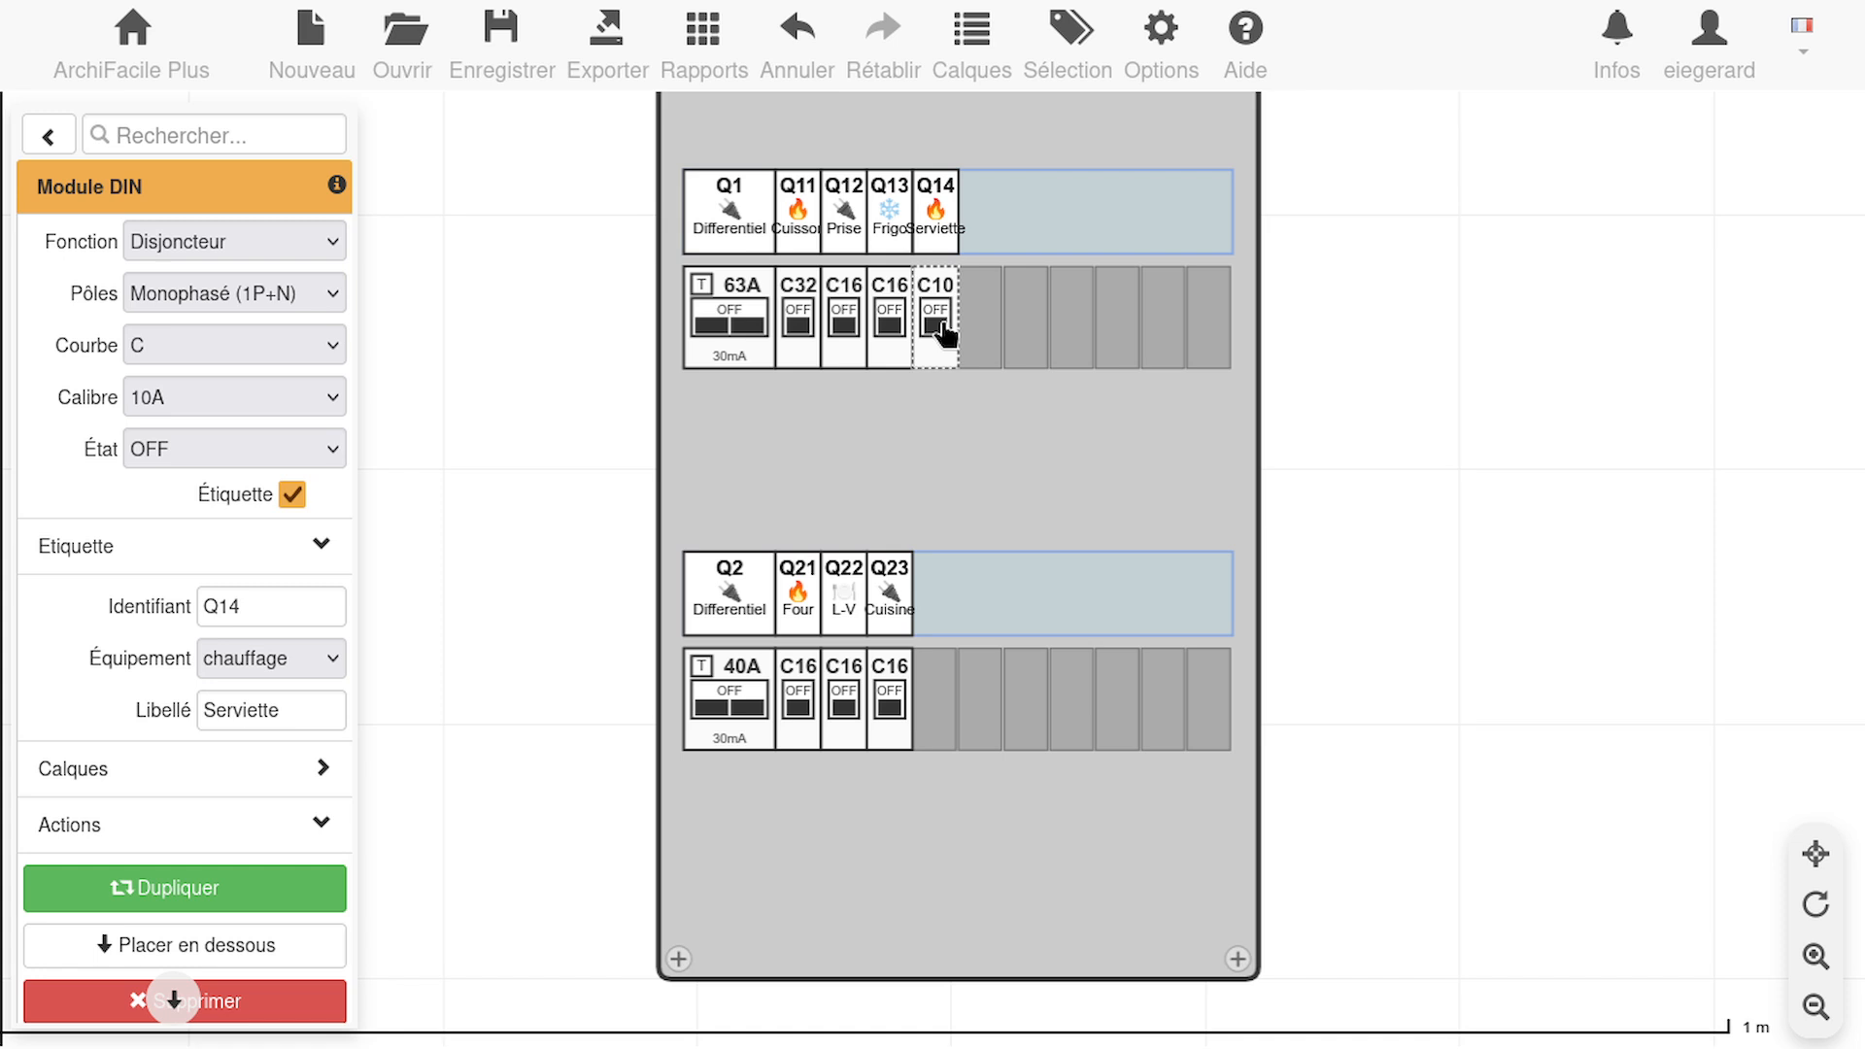
key("ctrl+v")
left_click_drag(1195, 551, 988, 330)
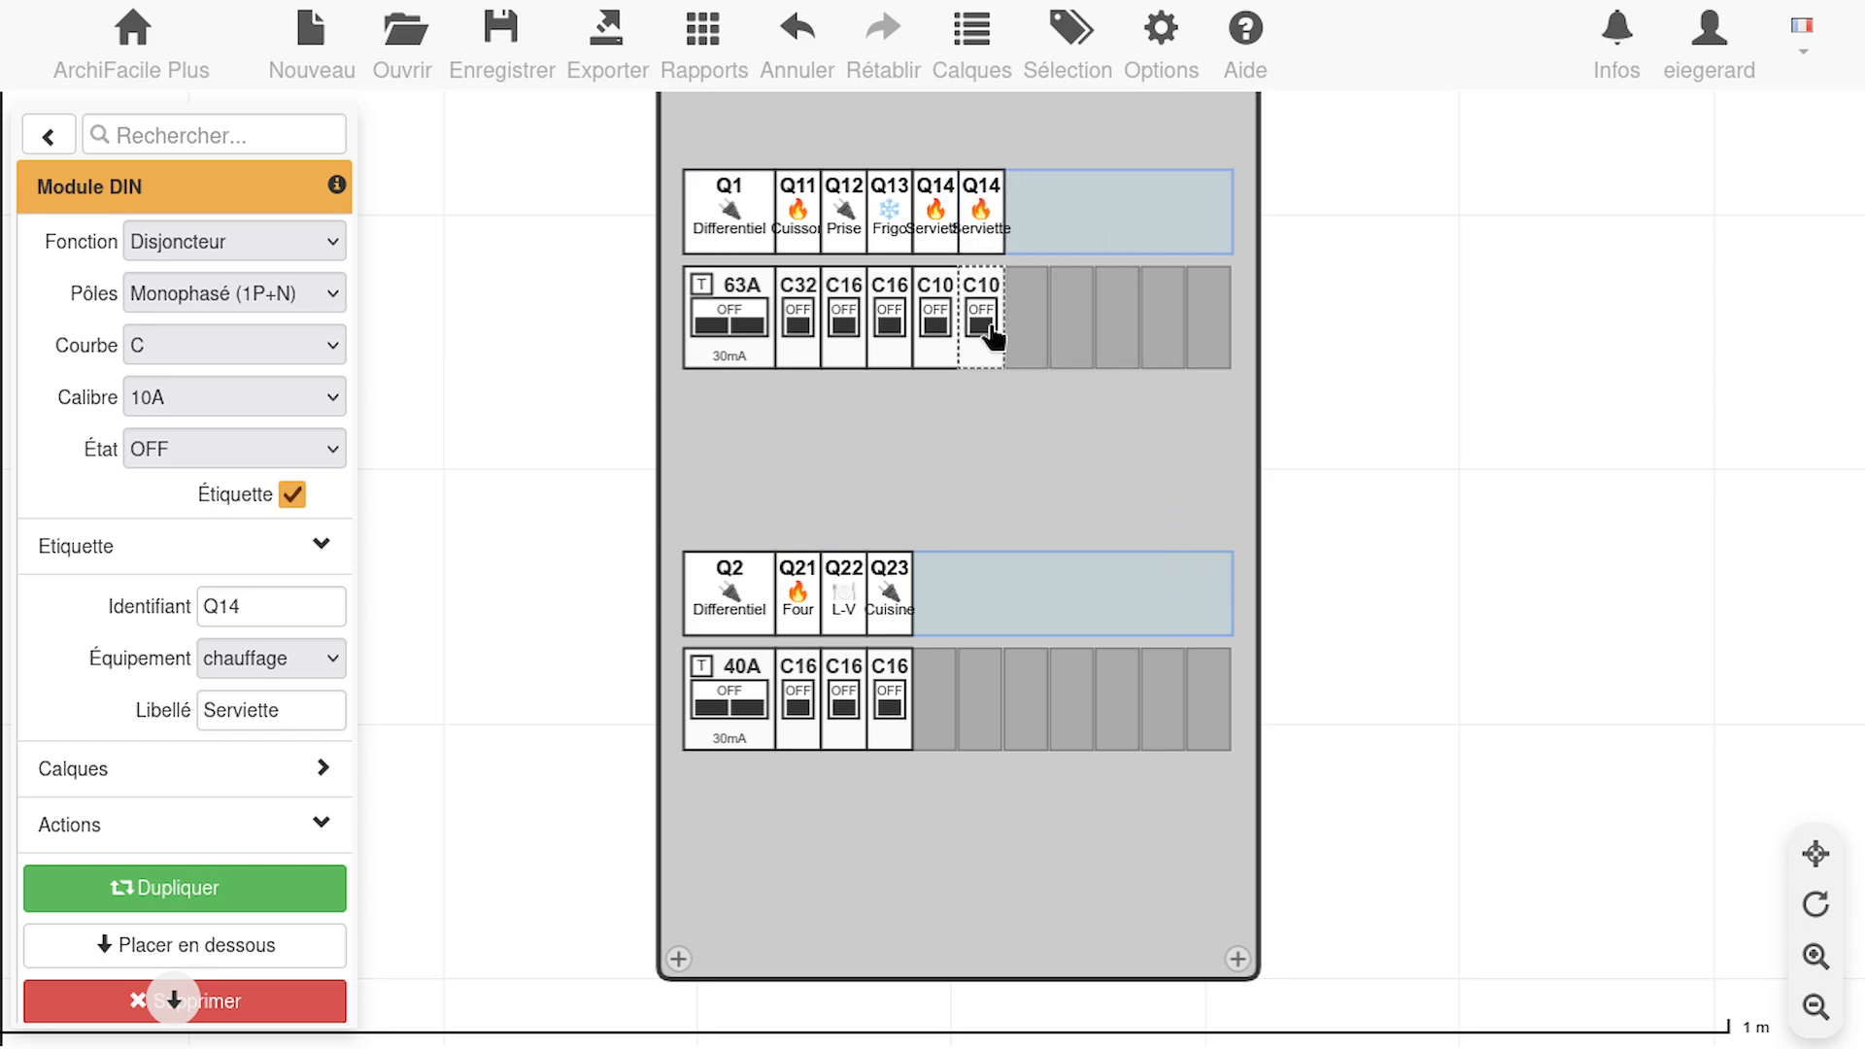
key("ctrl+v")
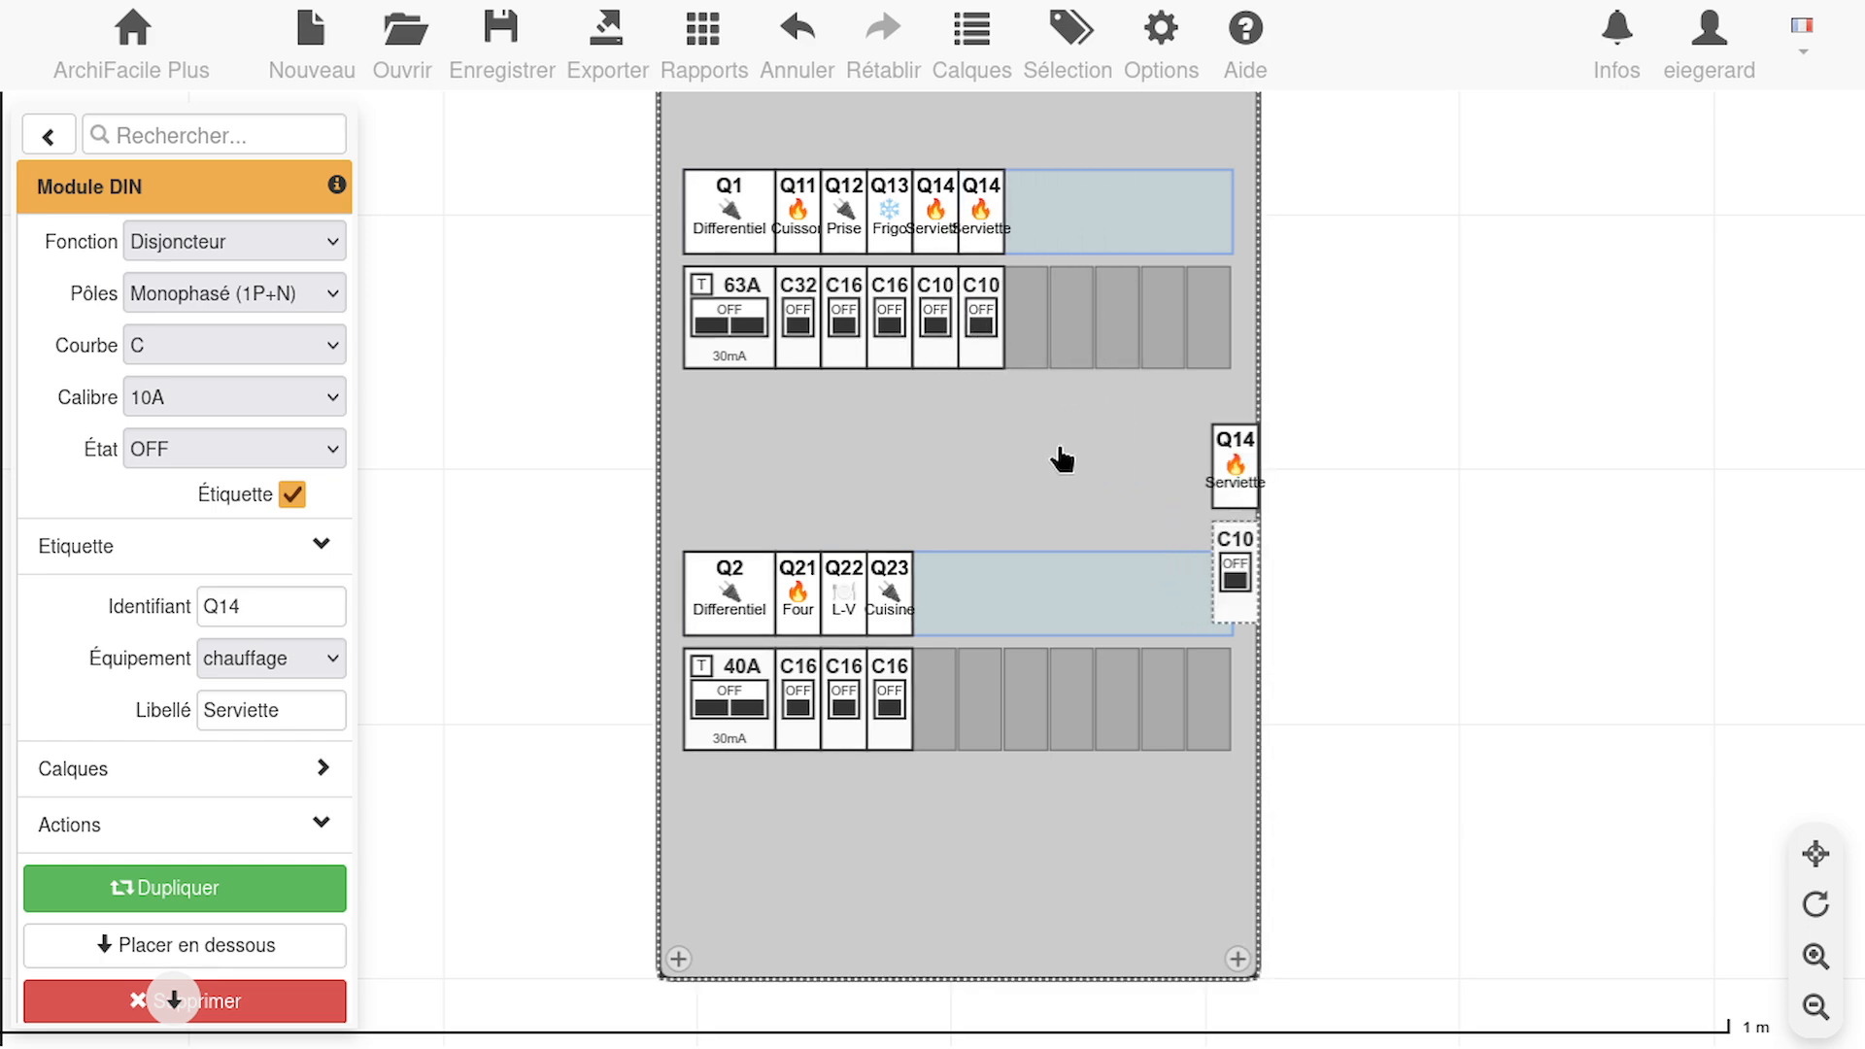
left_click_drag(1232, 583, 1059, 359)
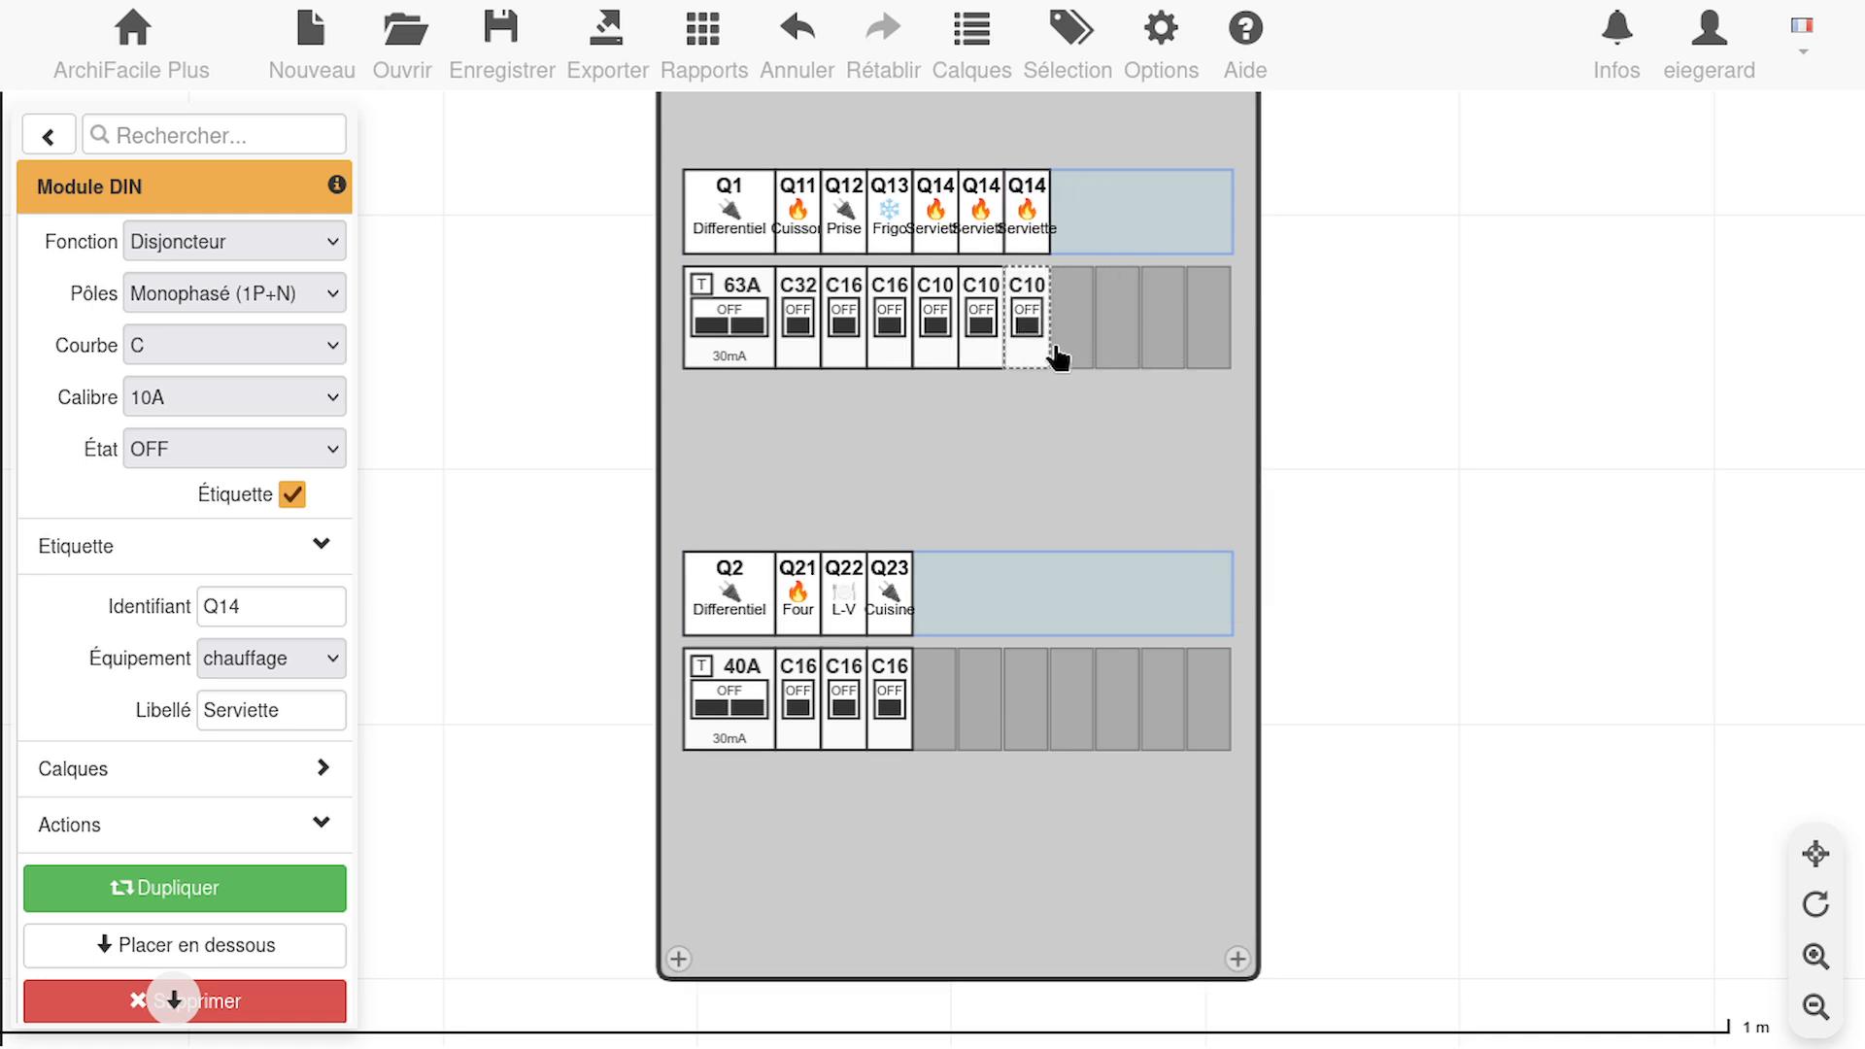
key("ctrl+v")
left_click_drag(1279, 574, 1068, 342)
Change the identifier of the first Serviette copy to Q15
left_click(989, 289)
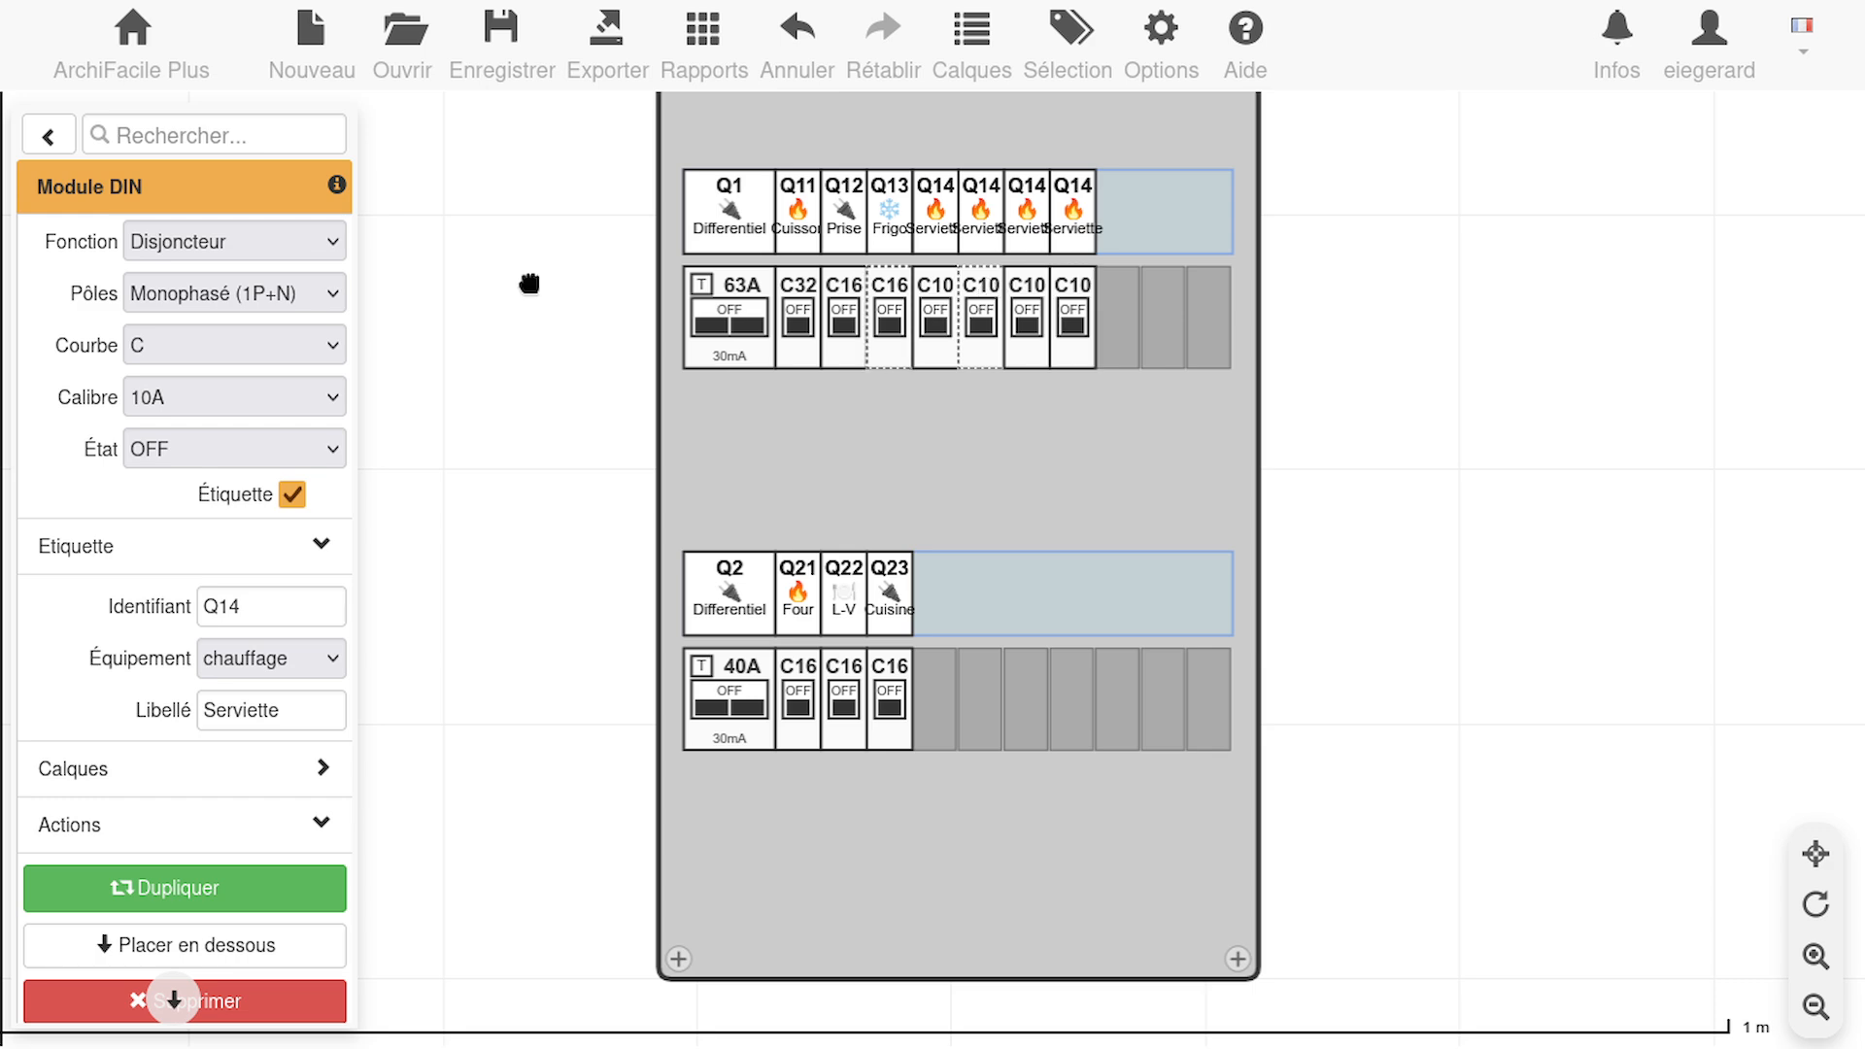
left_click(258, 621)
key("BackSpace")
type("5")
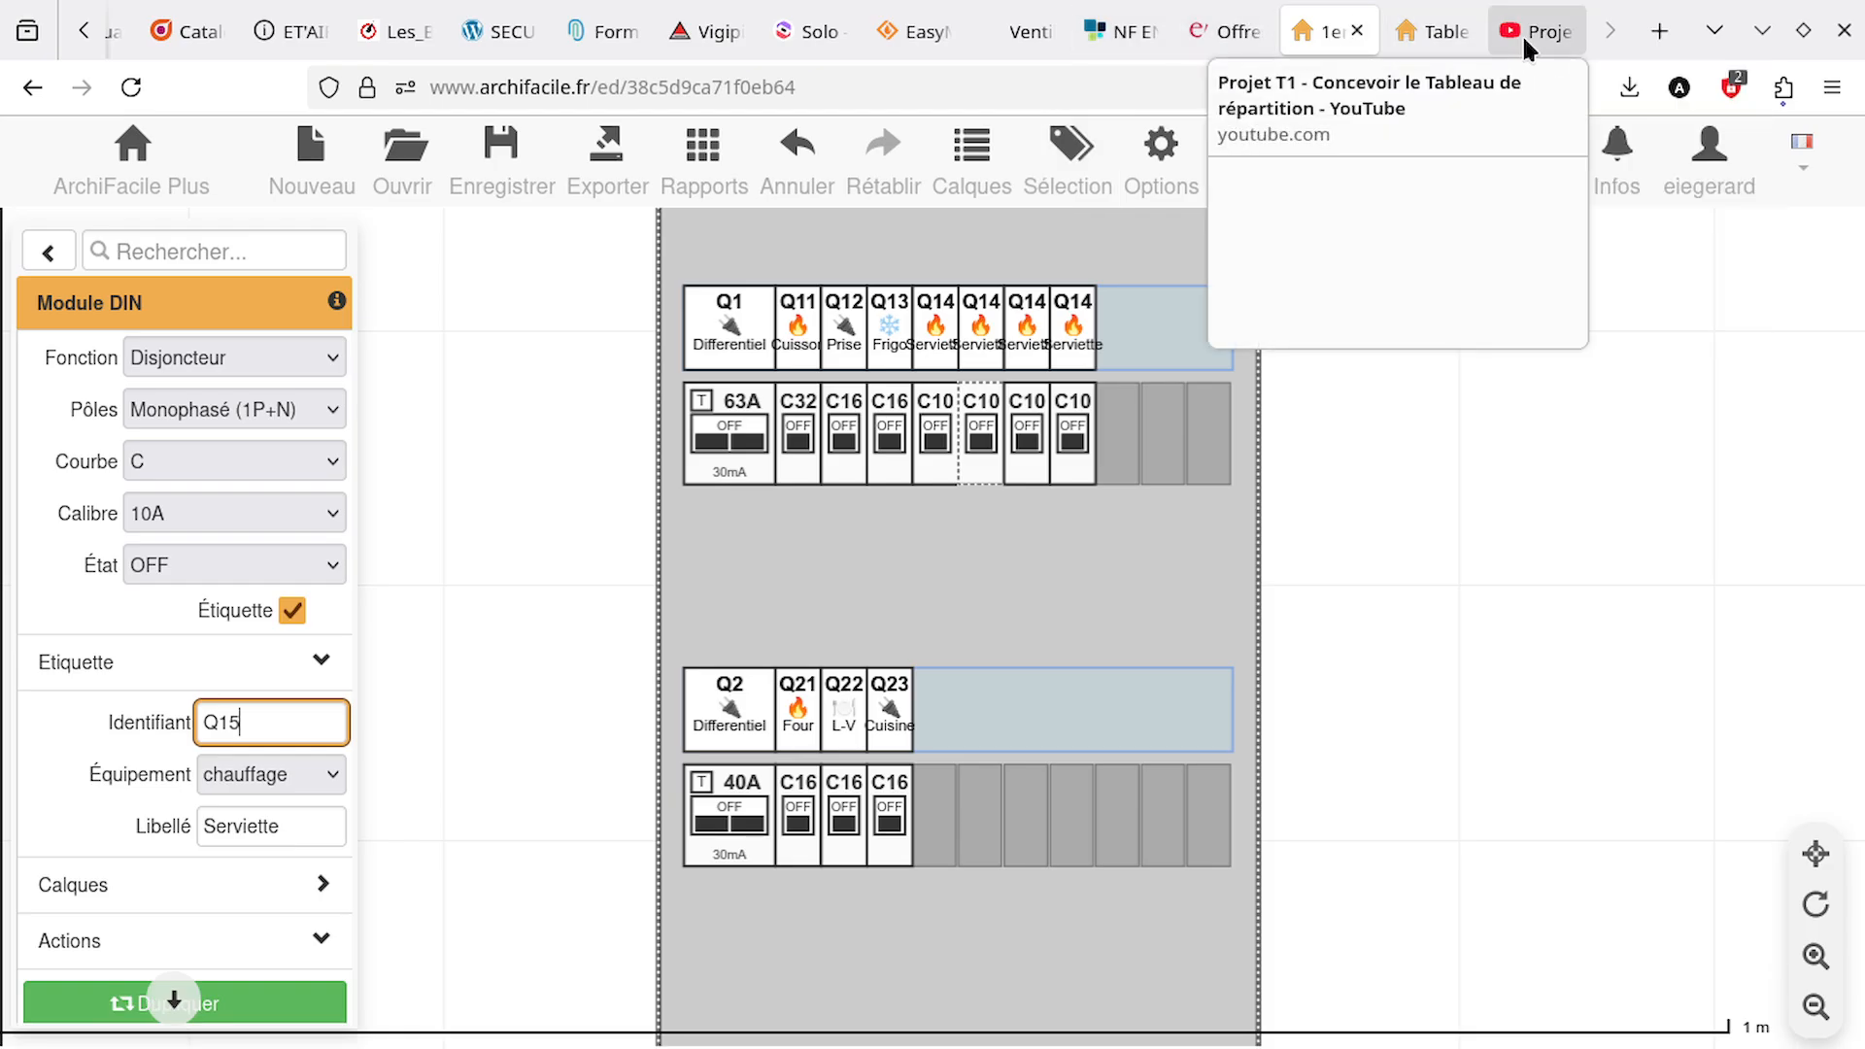
Check the circuit ratings in the YouTube video's spreadsheet and set the Frigo breaker's rating to 10A in the ArchiFacile plan
left_click(1523, 33)
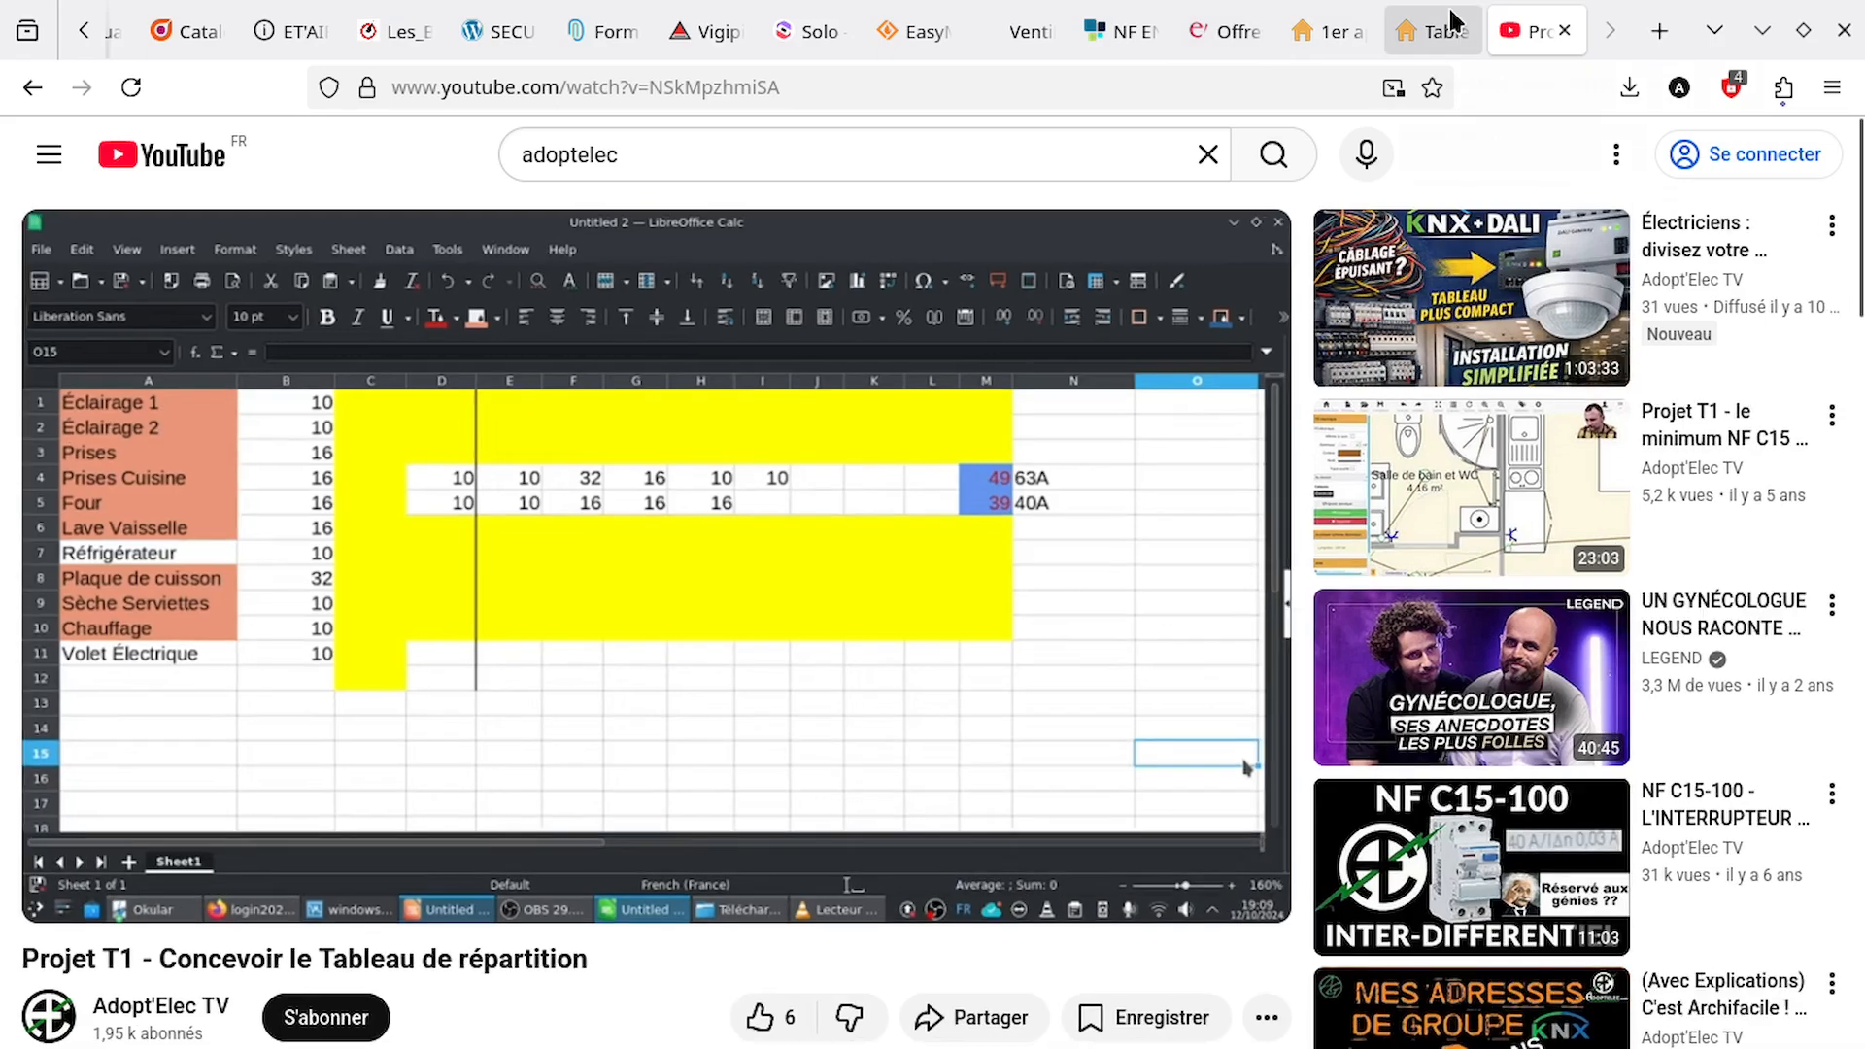
left_click(1331, 31)
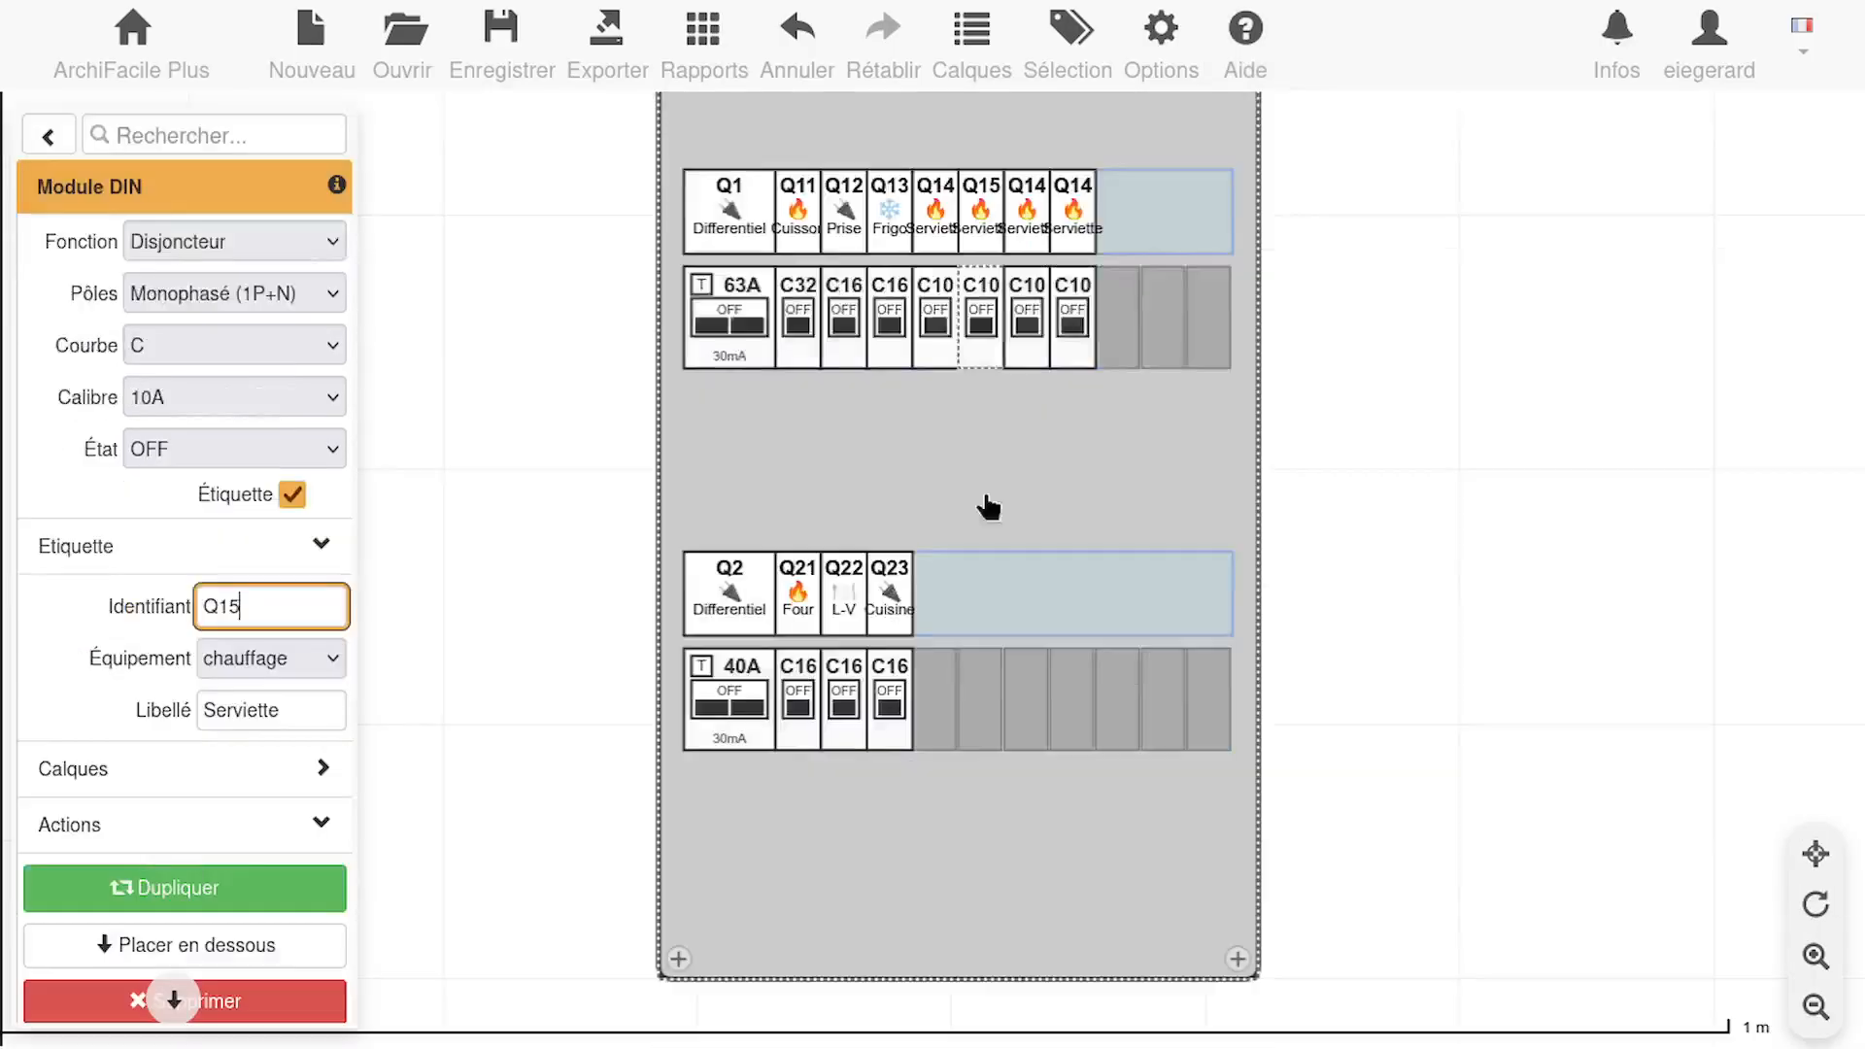
left_click(889, 320)
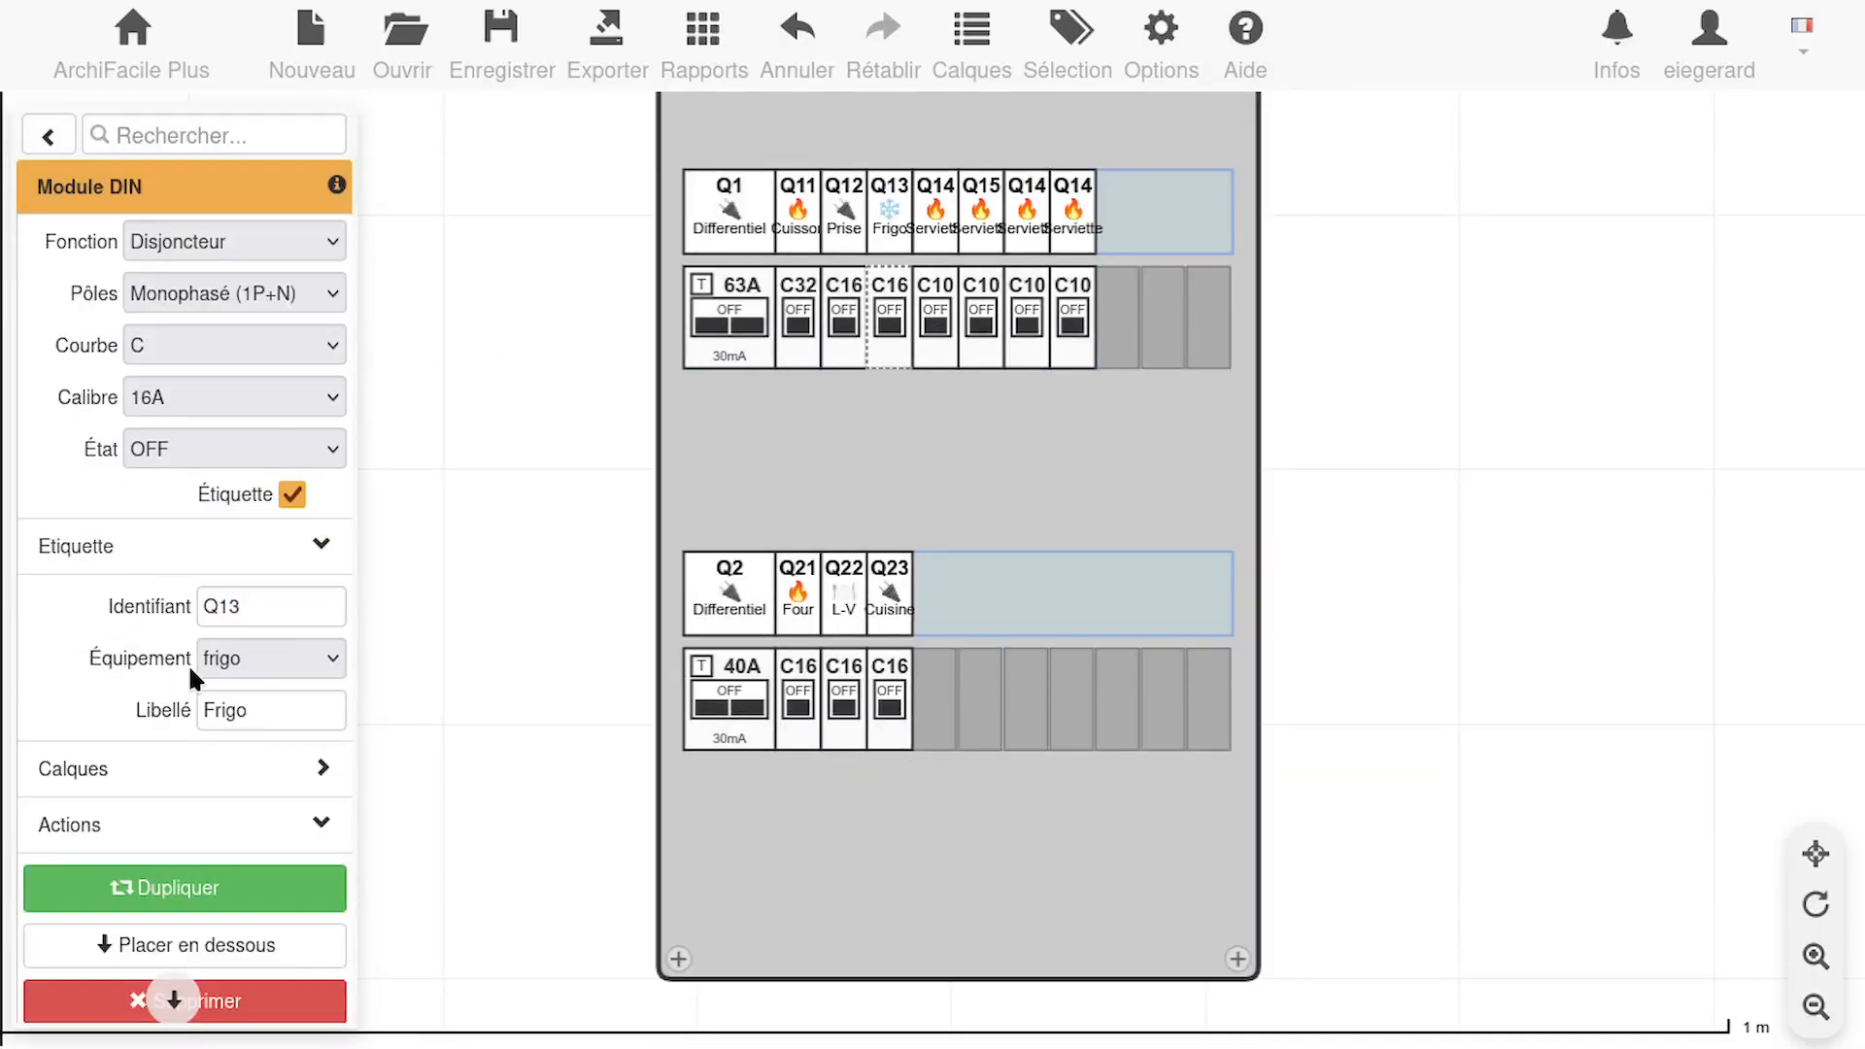
left_click(280, 397)
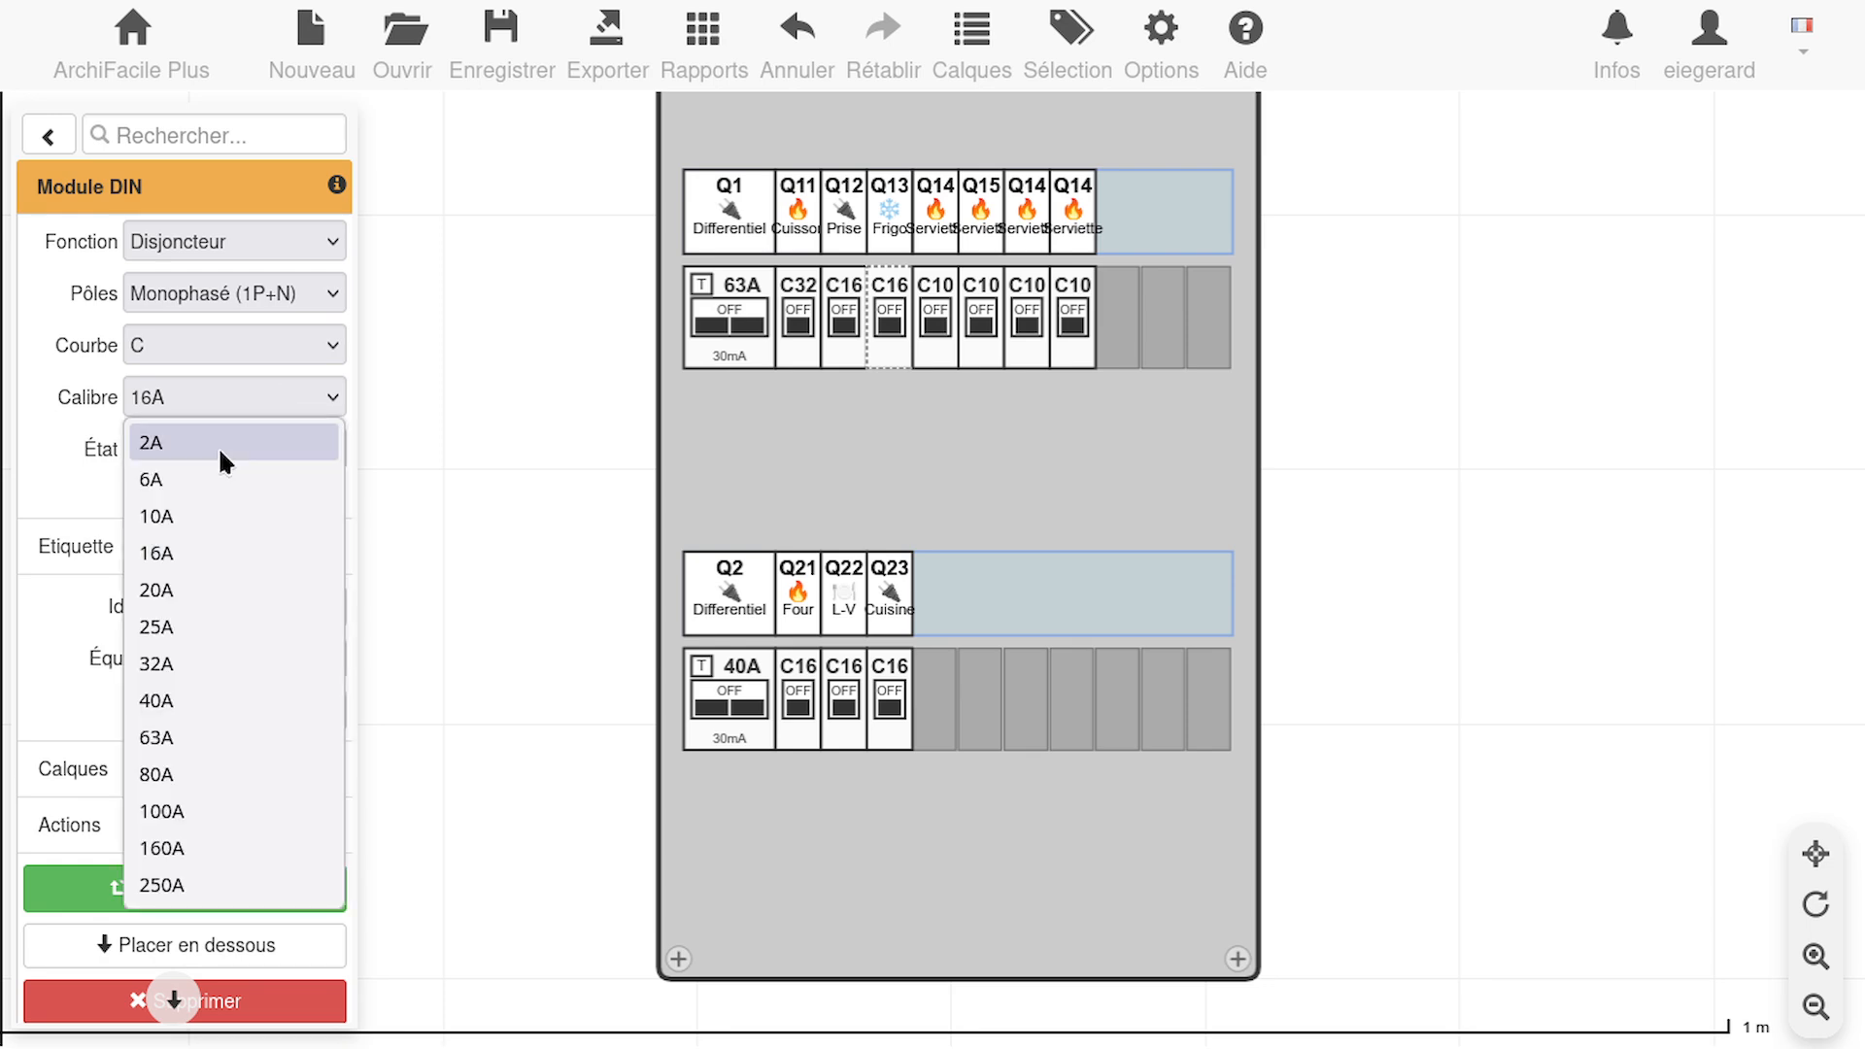
left_click(200, 516)
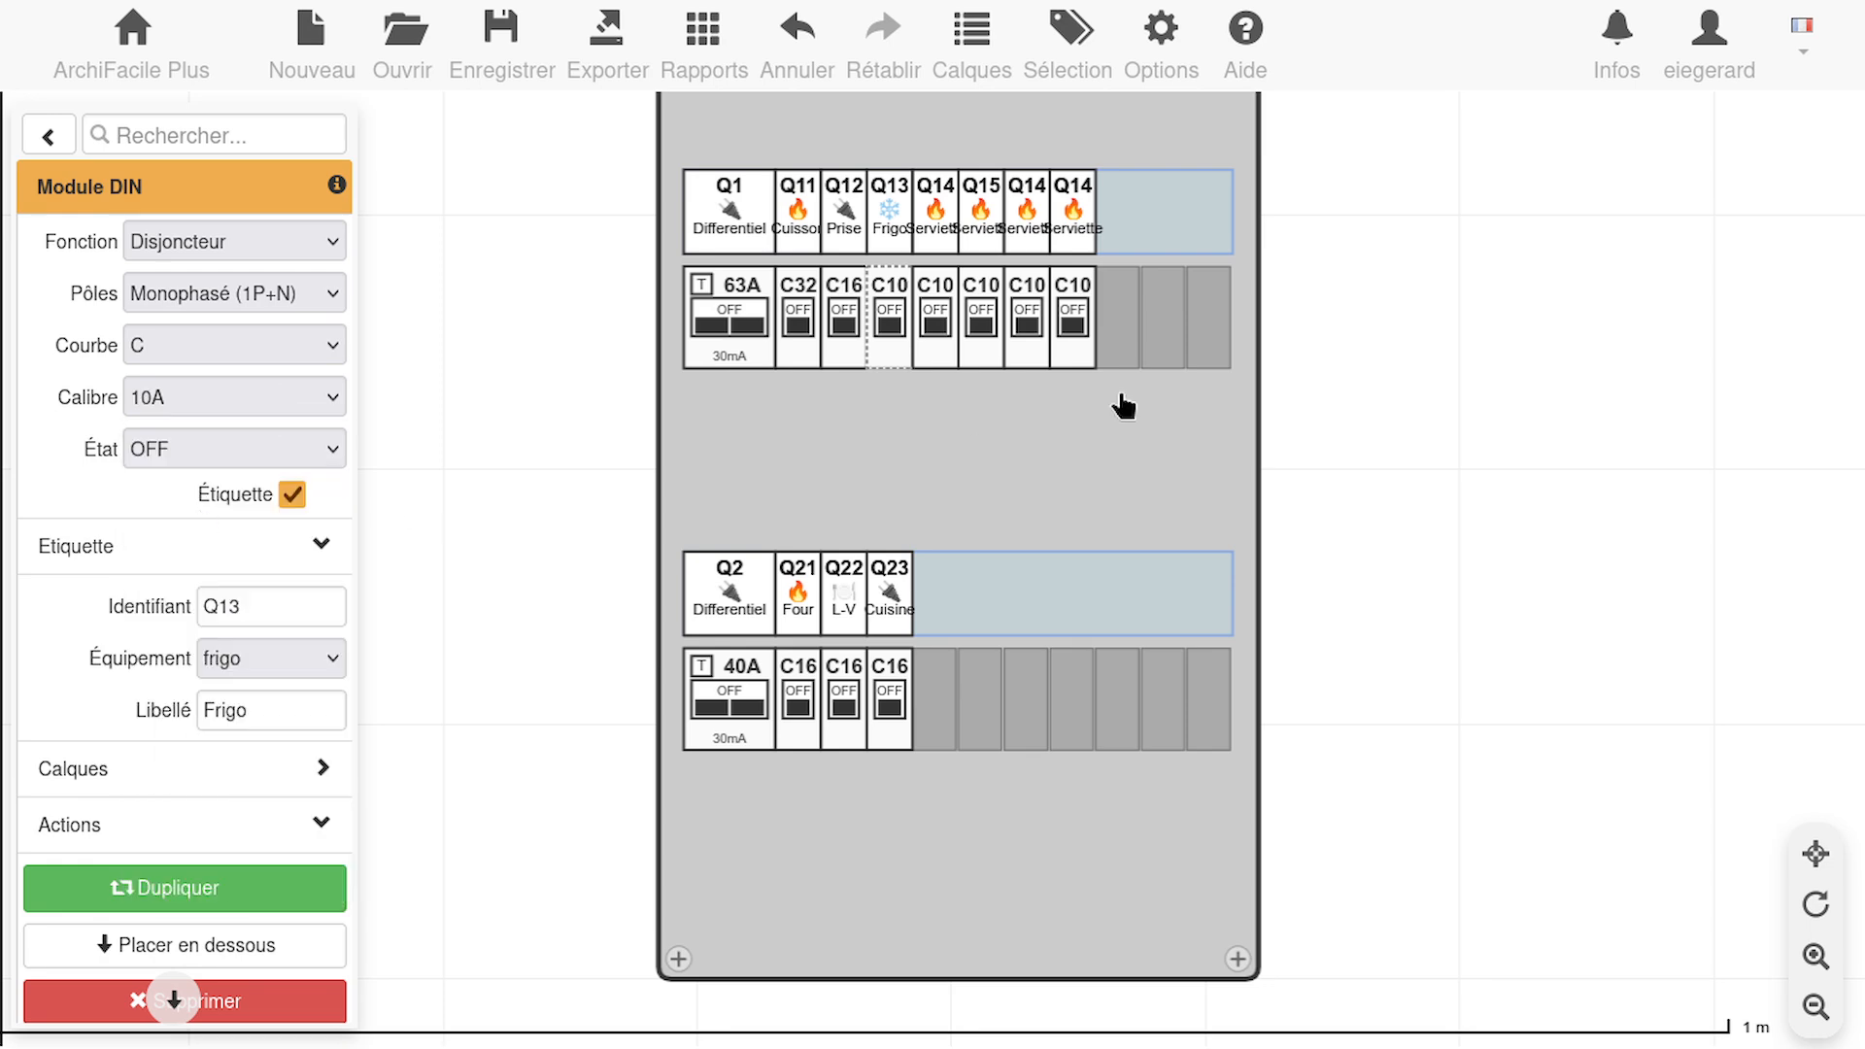
Set the Q15 breaker's equipment to lumiere and its label to Principal
left_click(982, 313)
left_click(322, 658)
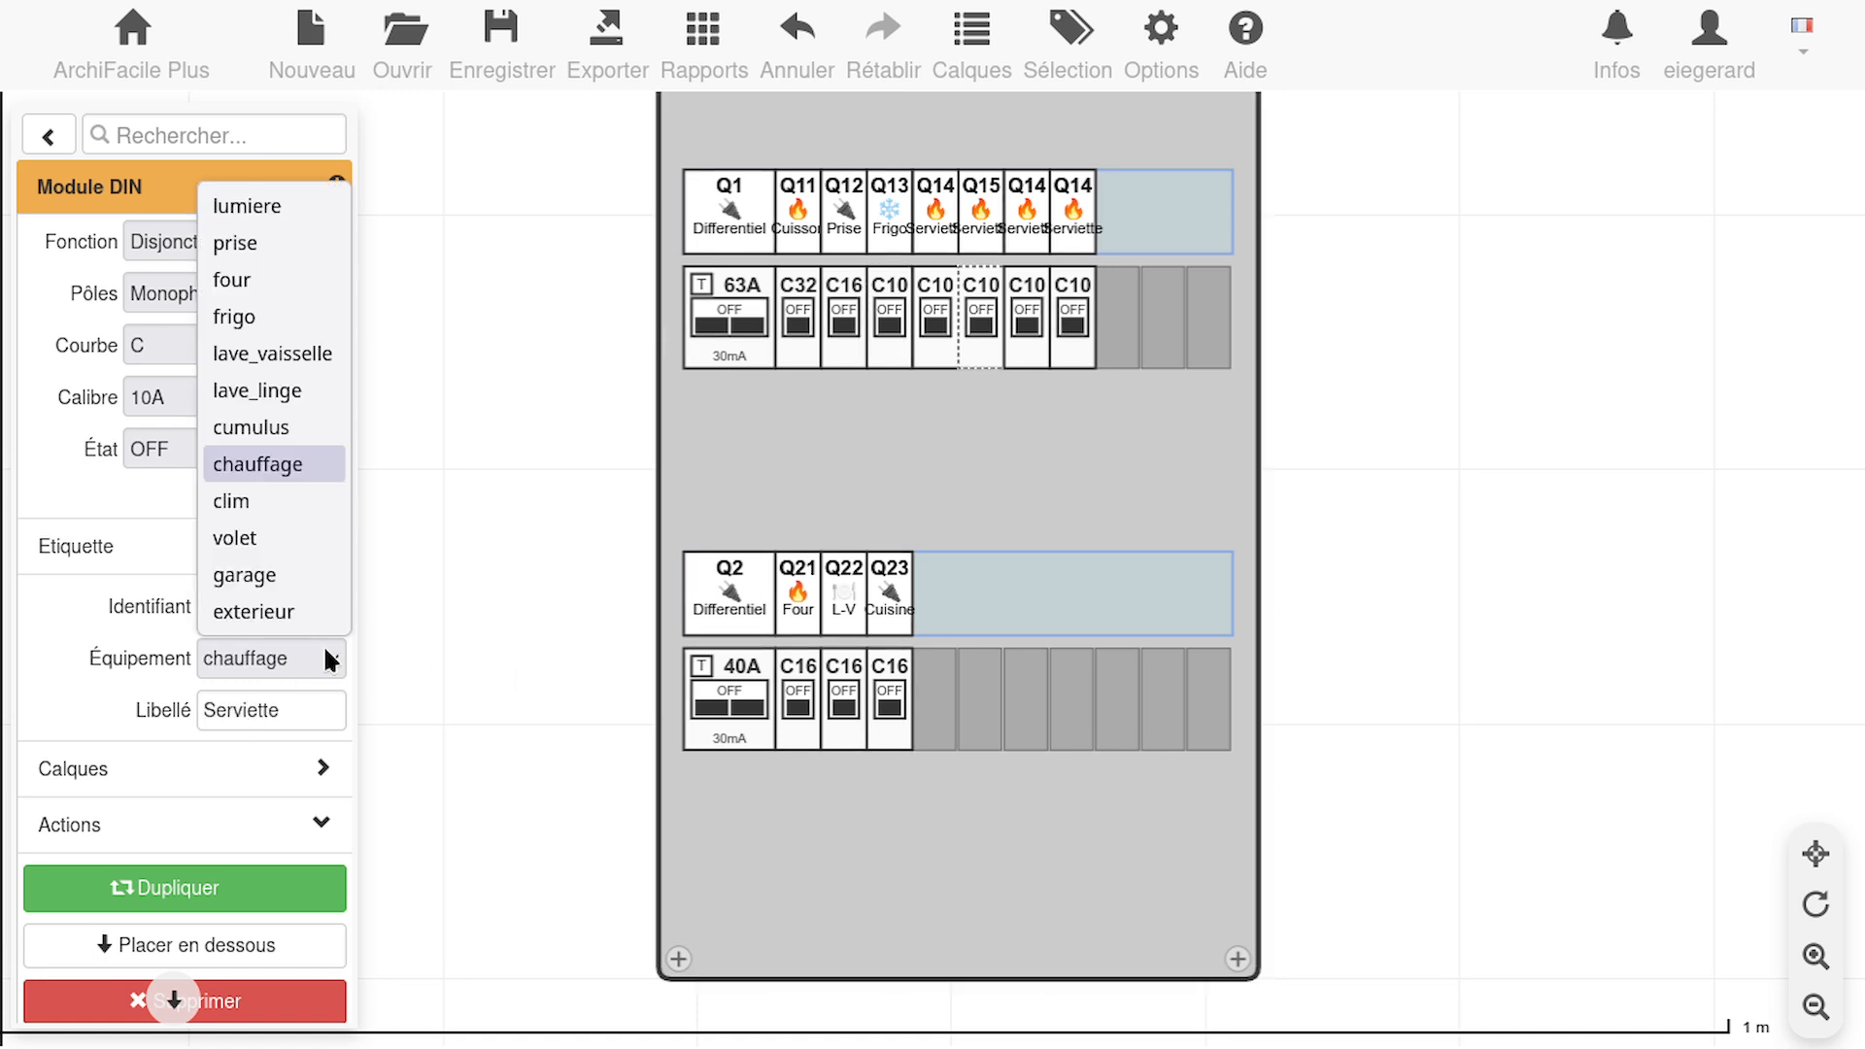
left_click(280, 202)
double_click(301, 723)
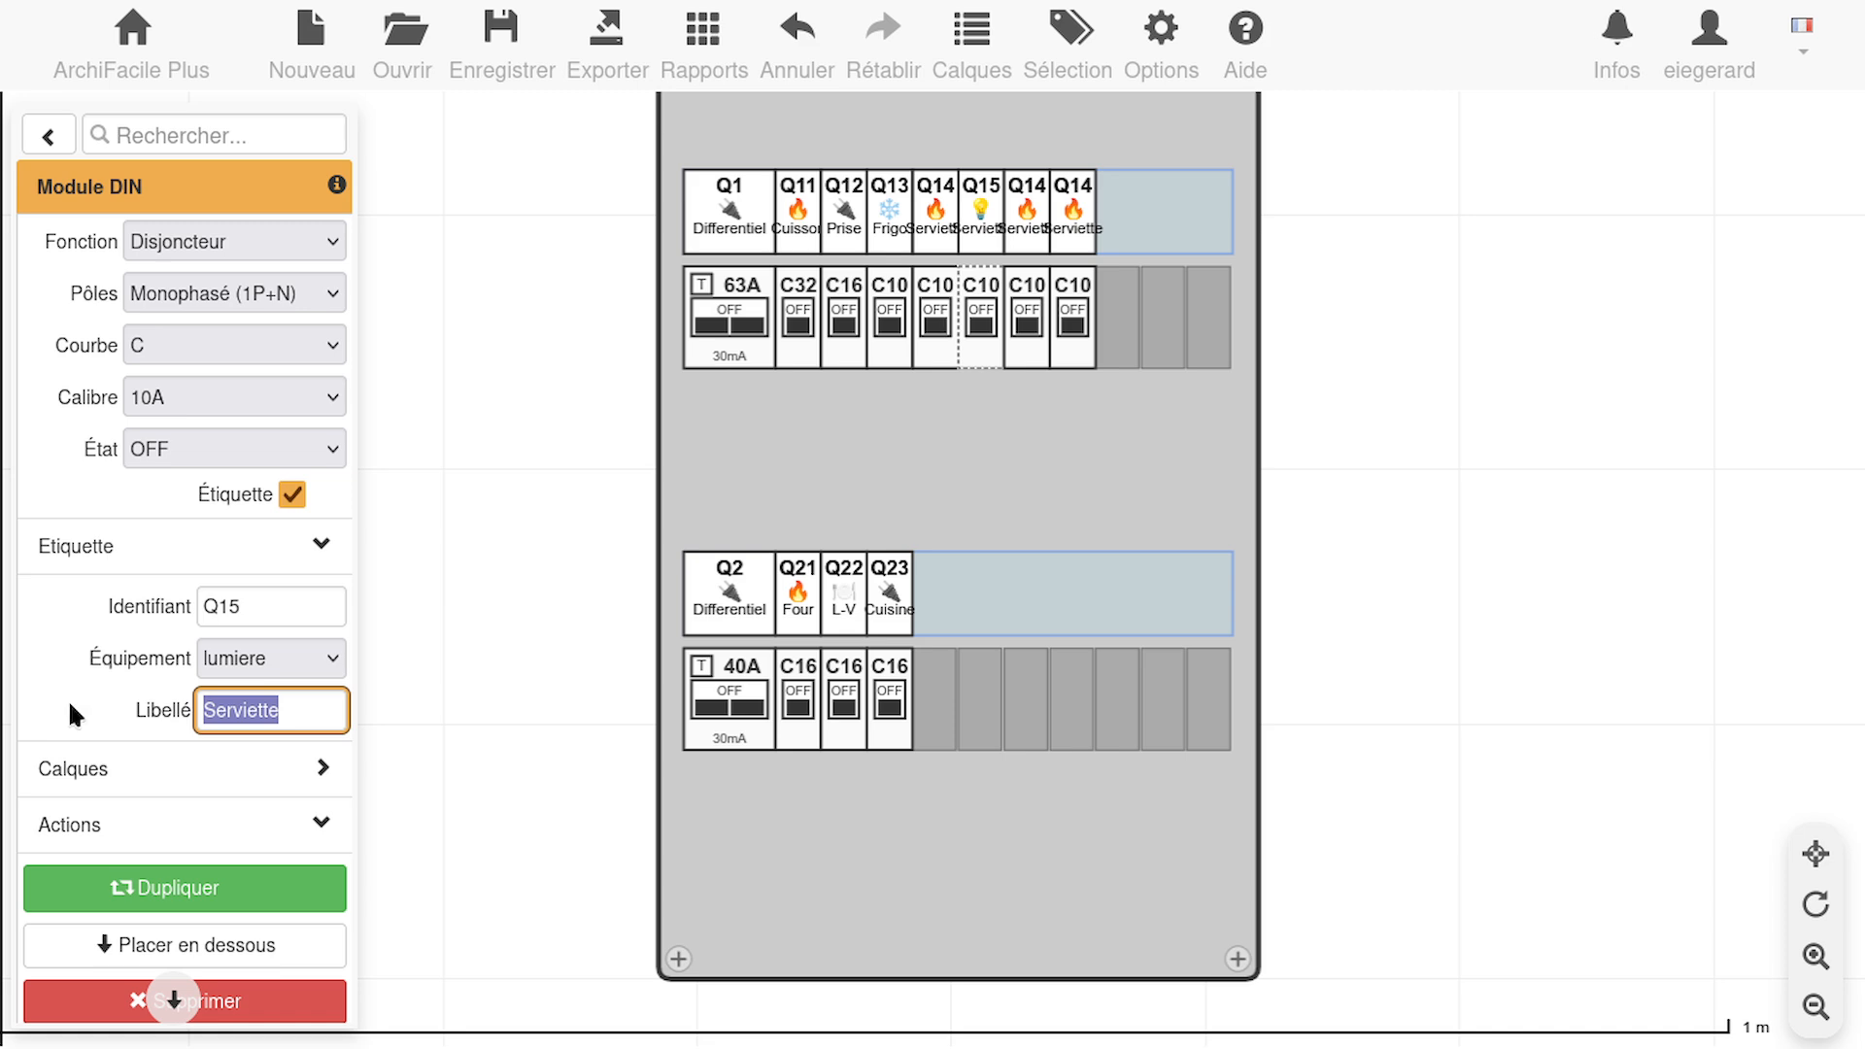
type("Princi")
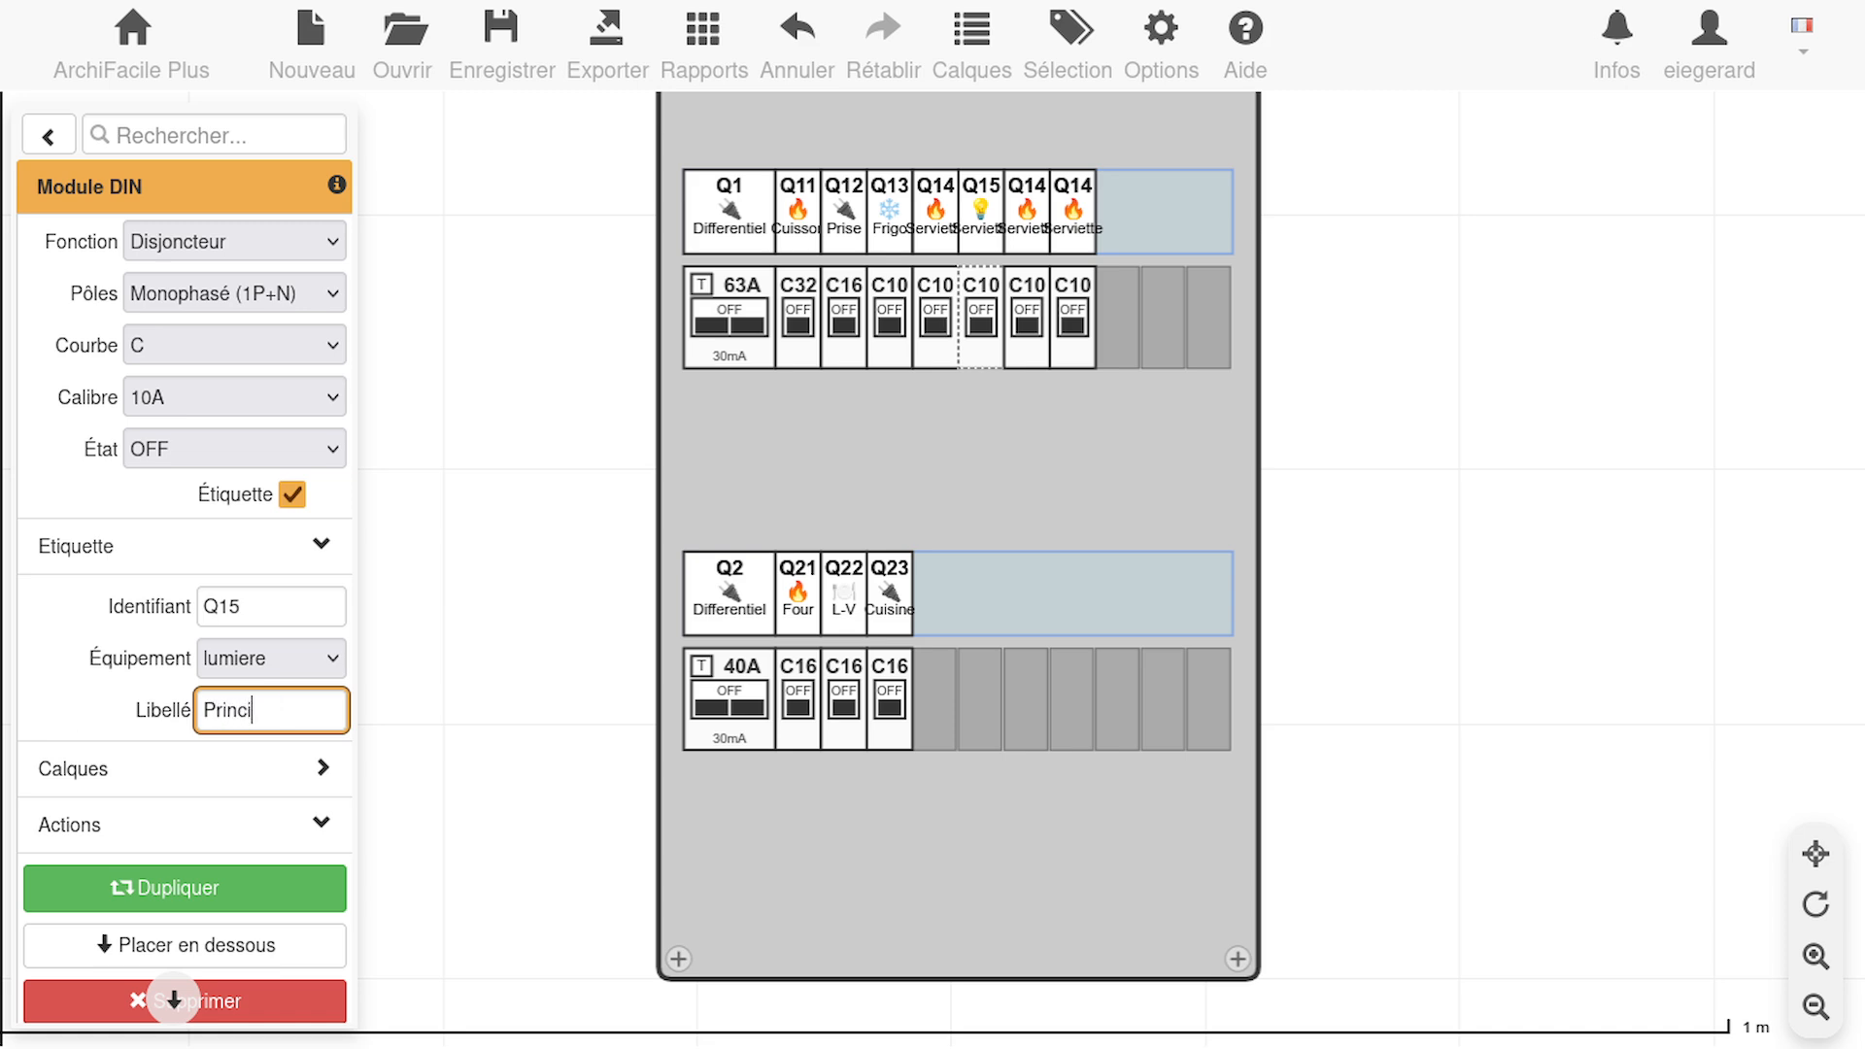
type("pal")
Give the breaker after Q15 the identifier Q16, the equipment volet and the label Volet
left_click(1025, 336)
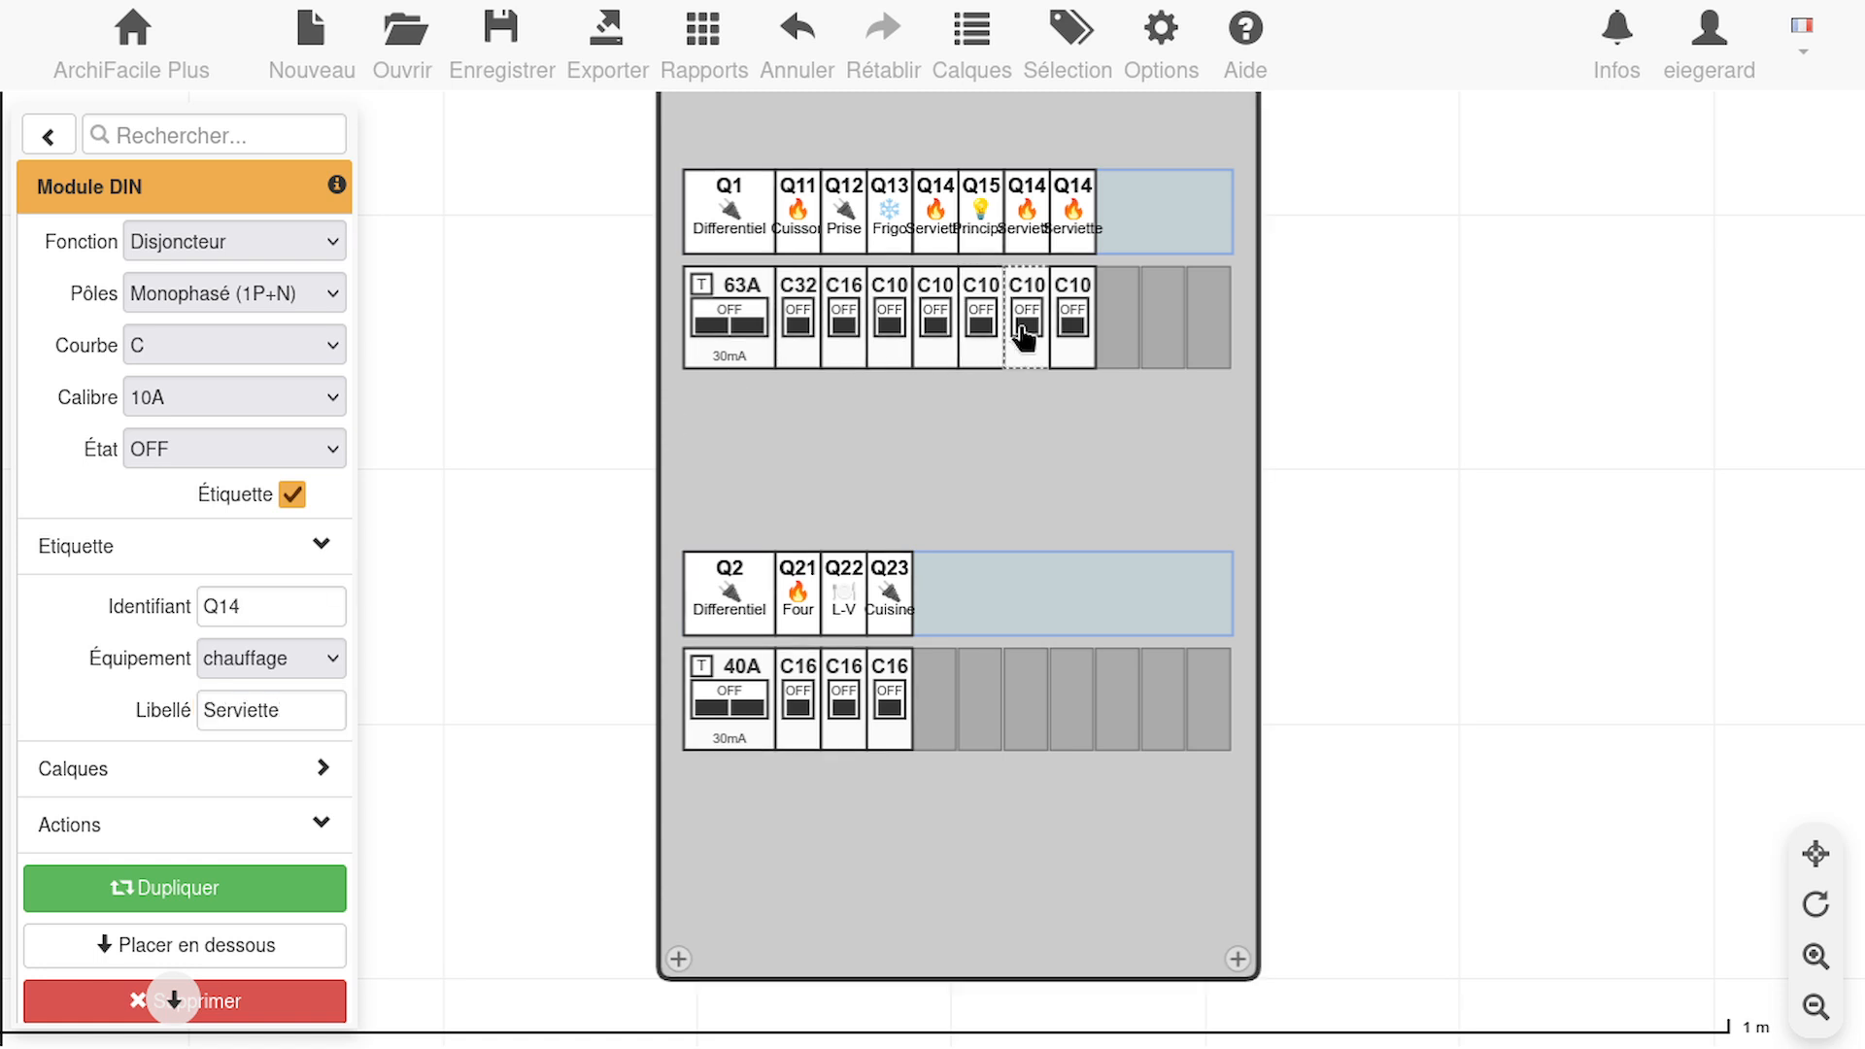
left_click(270, 606)
key("BackSpace")
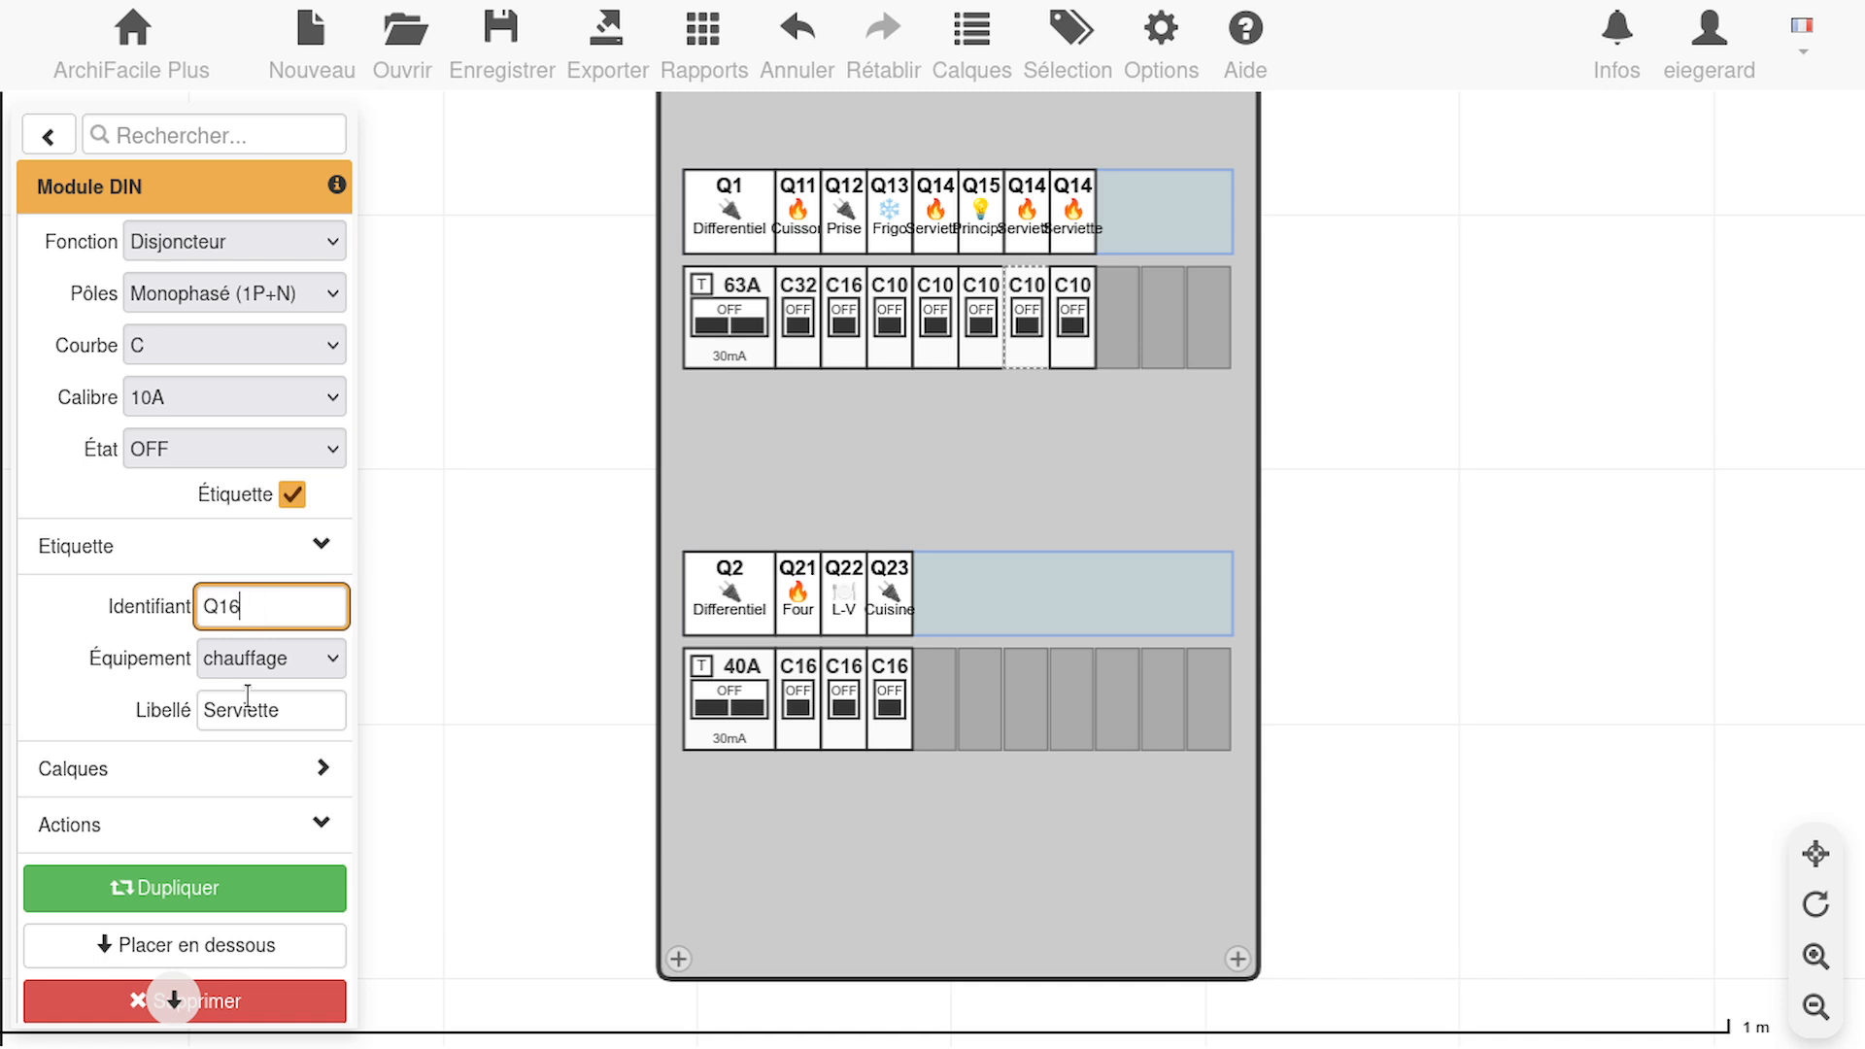
left_click(310, 656)
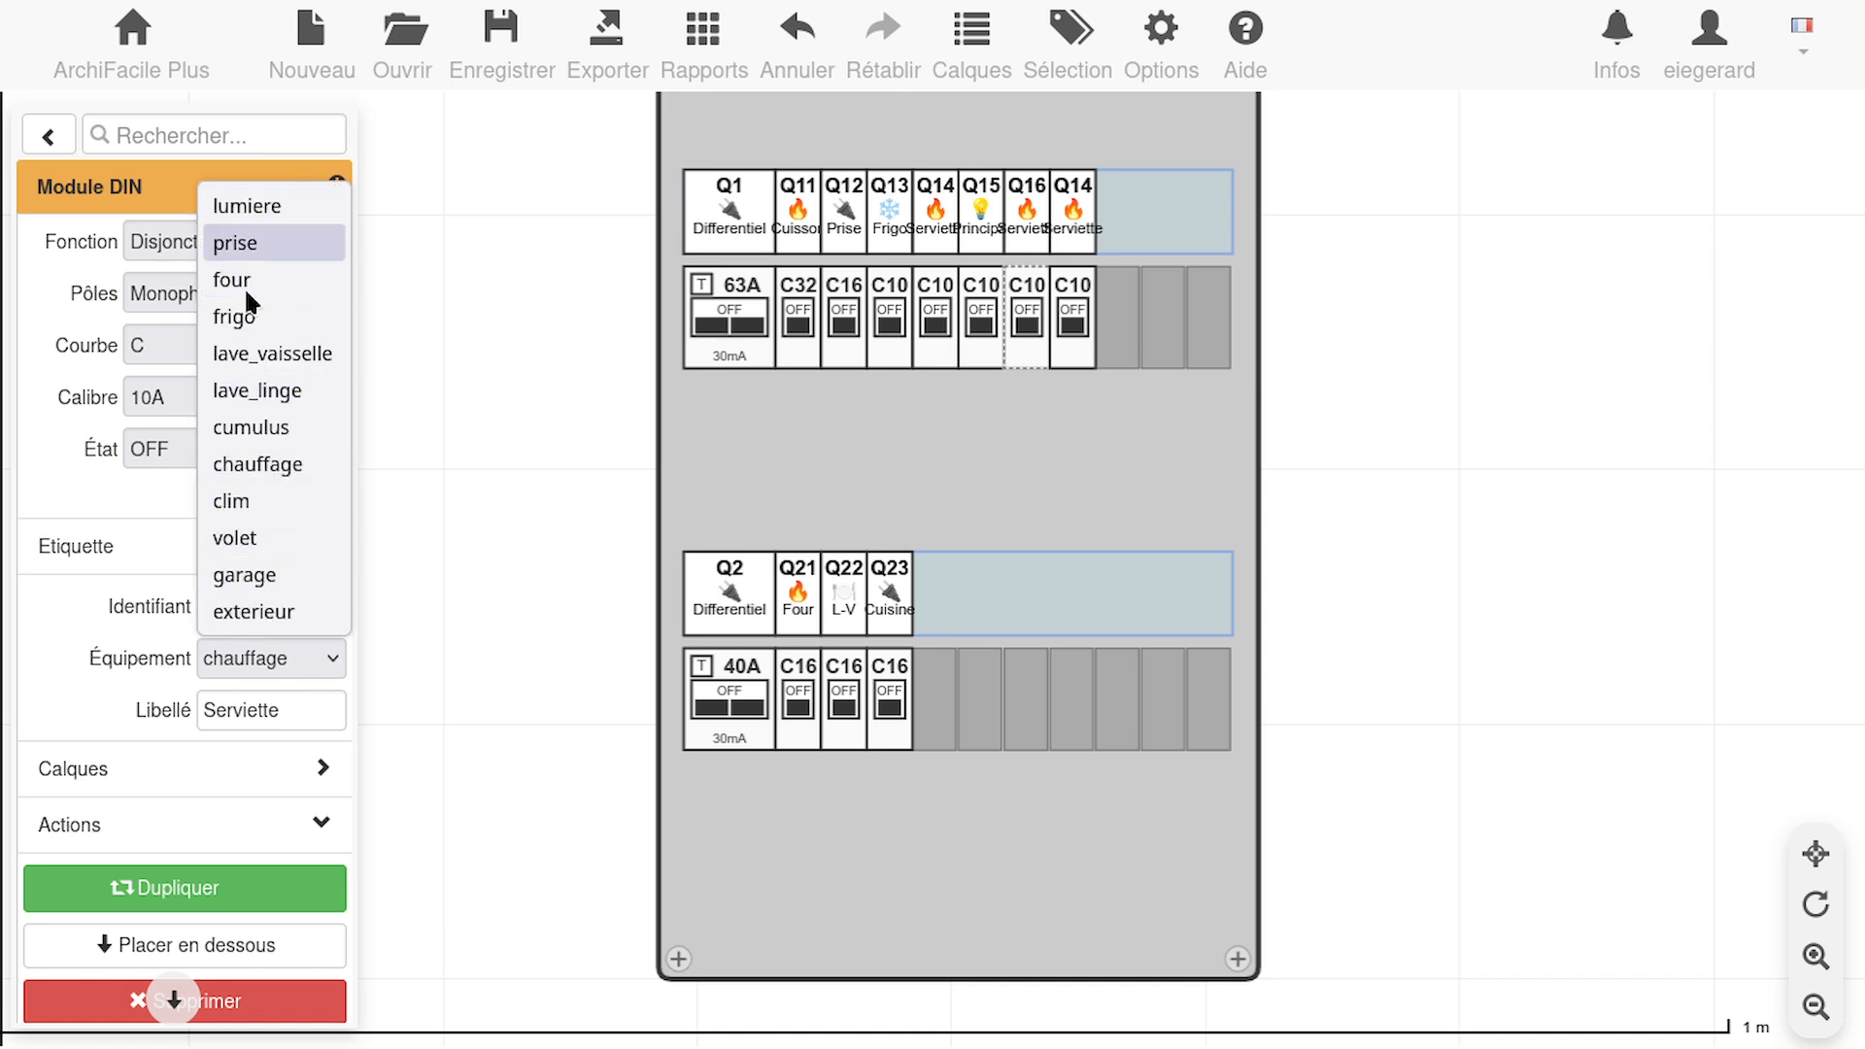
left_click(233, 535)
double_click(278, 710)
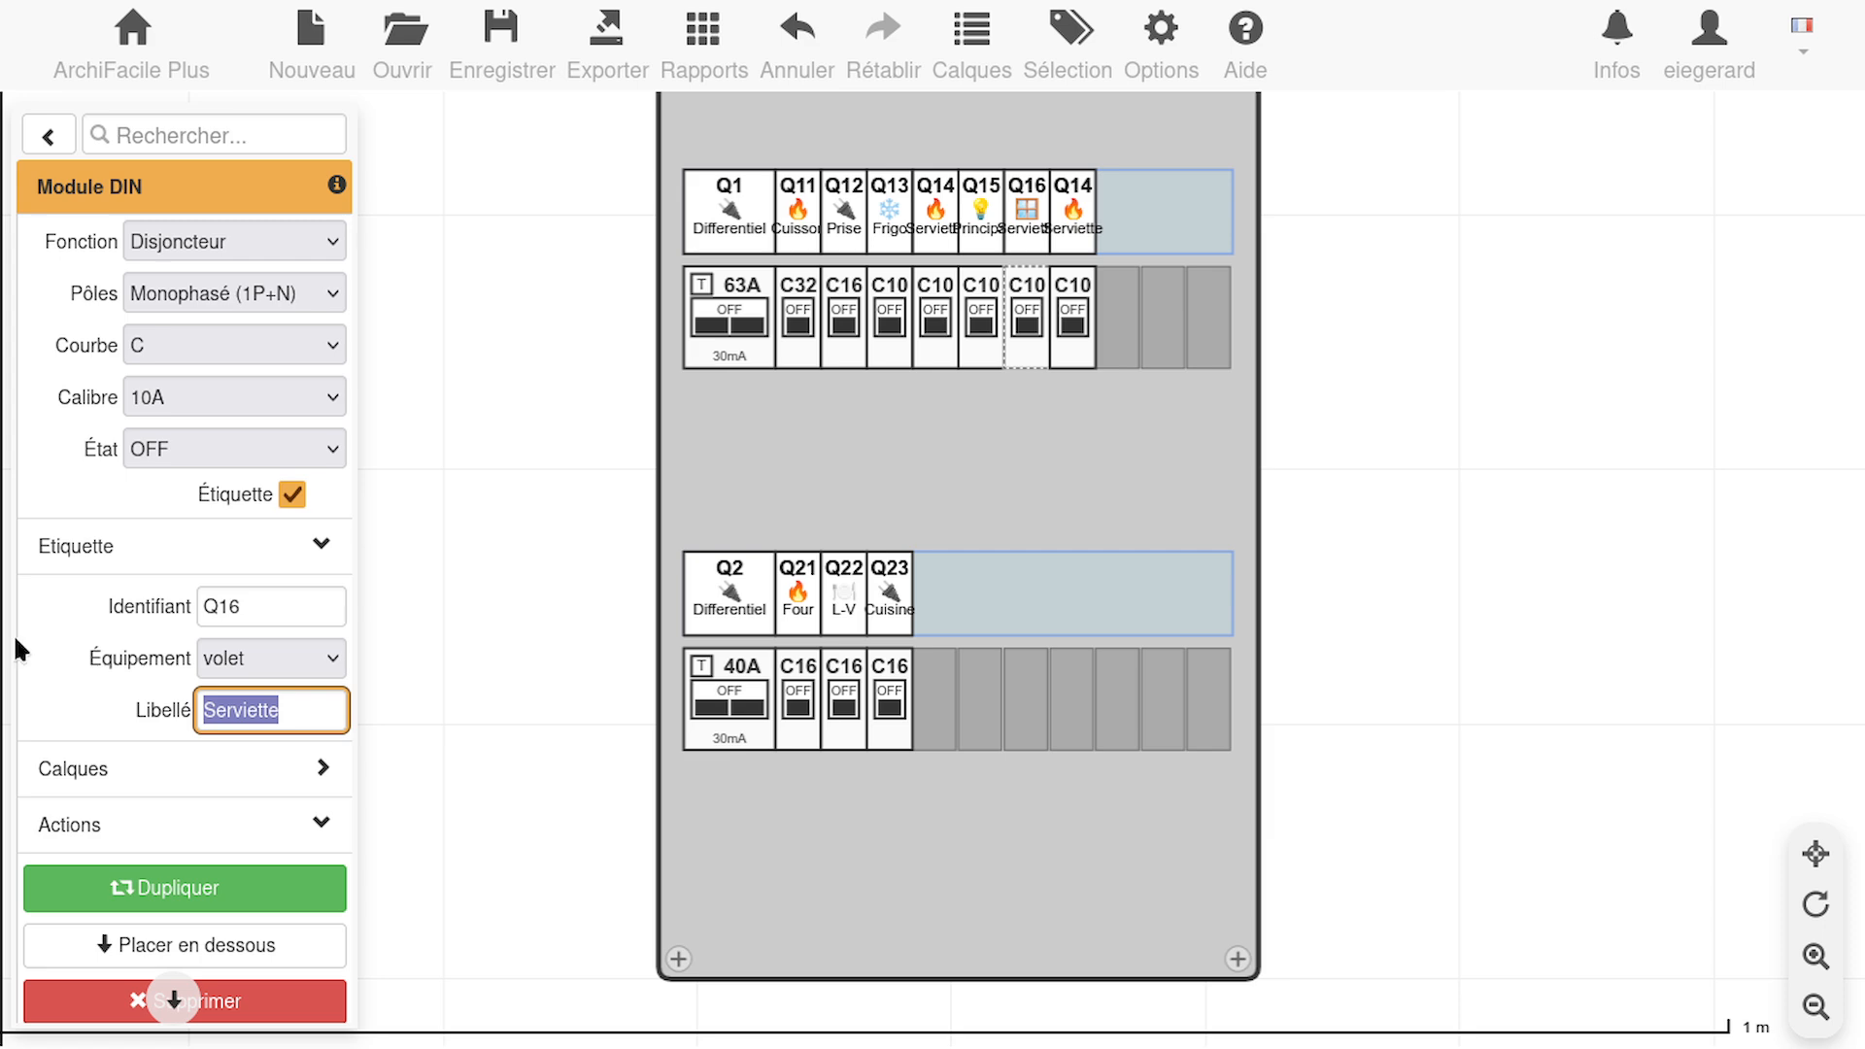
type("Volet")
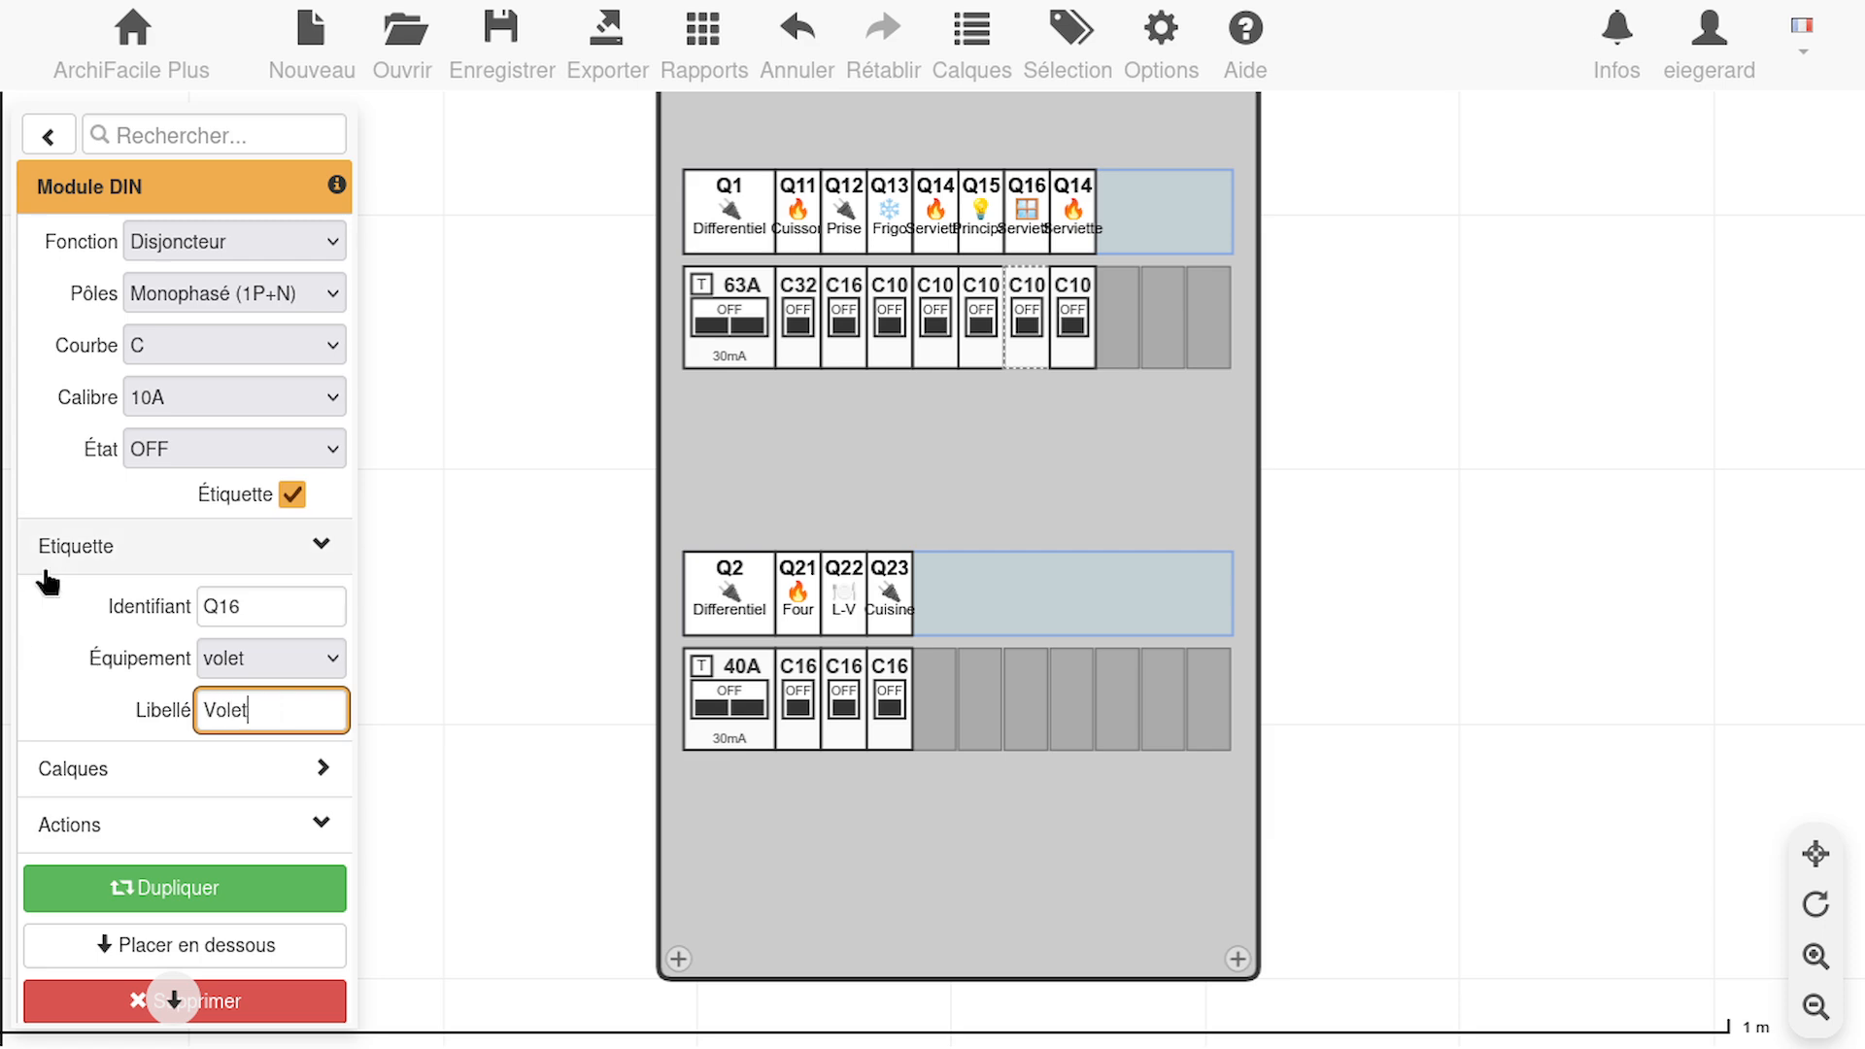
left_click(308, 608)
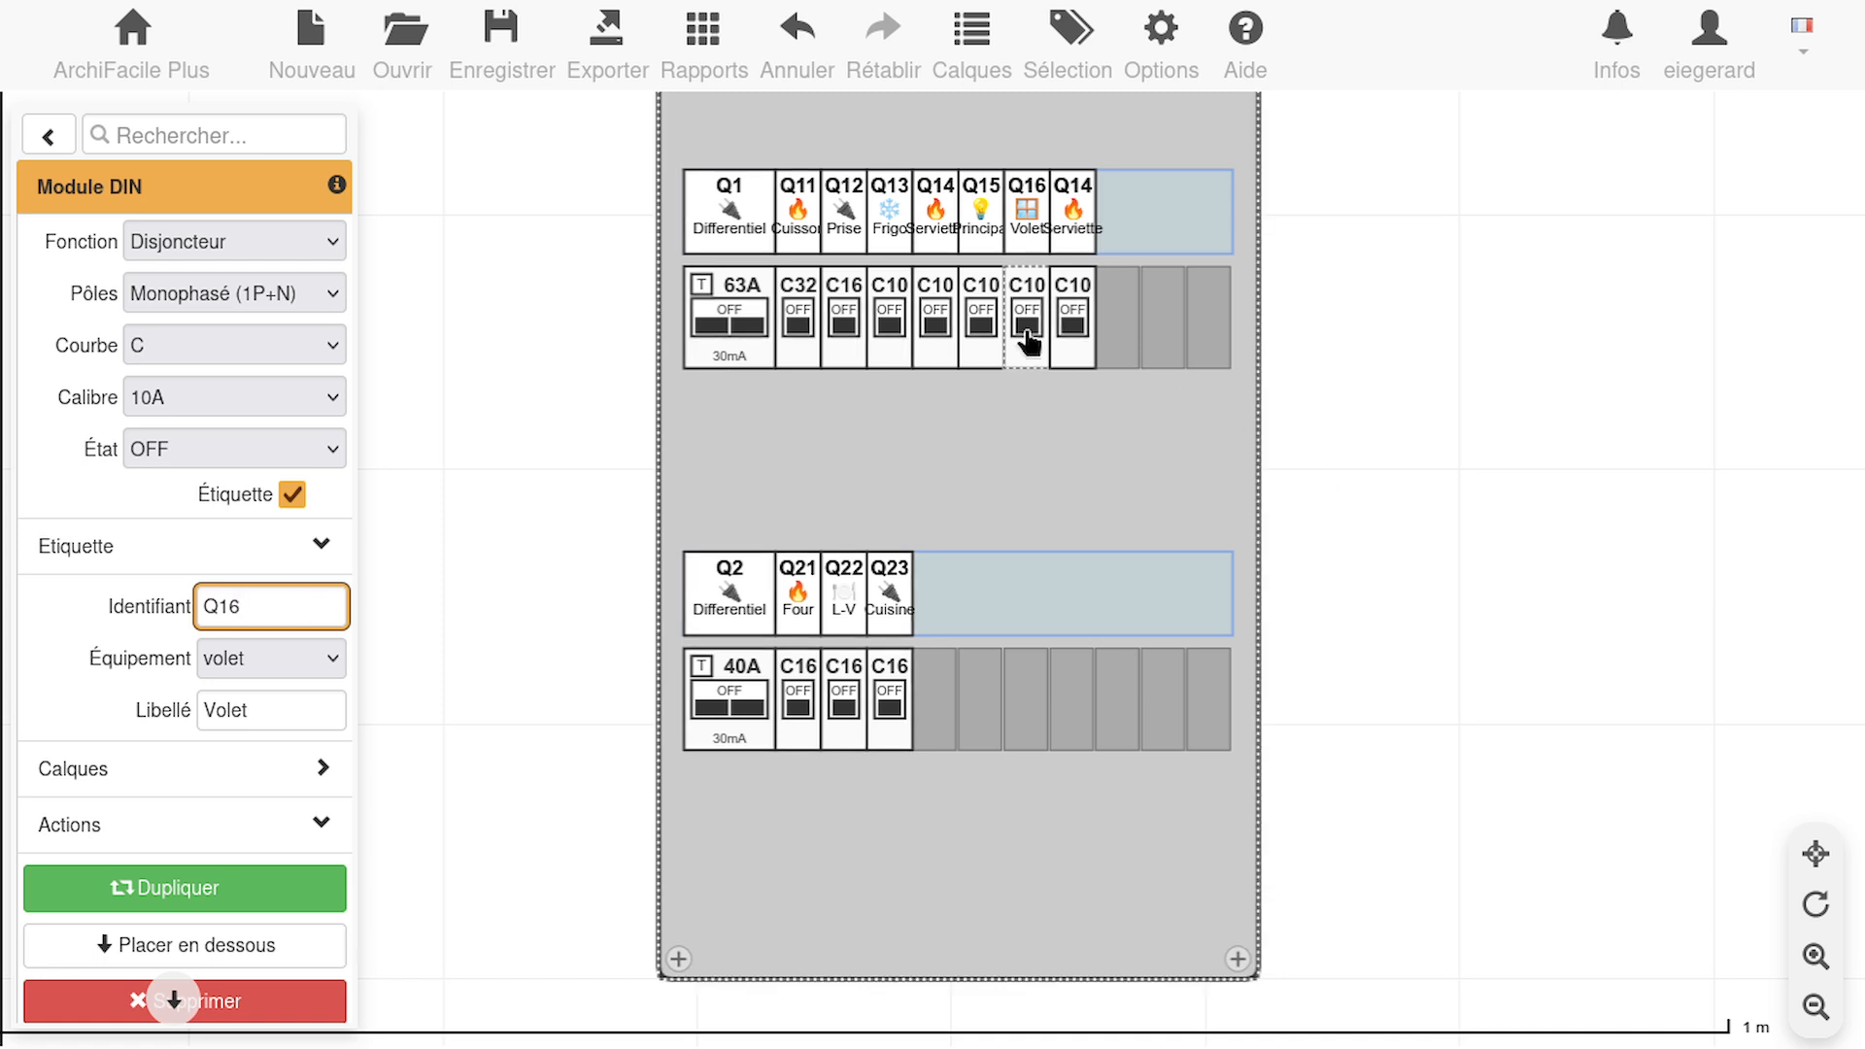
Check the circuit list in the YouTube video and delete the surplus Serviette breaker after Q16 in the ArchiFacile plan
left_click(1071, 326)
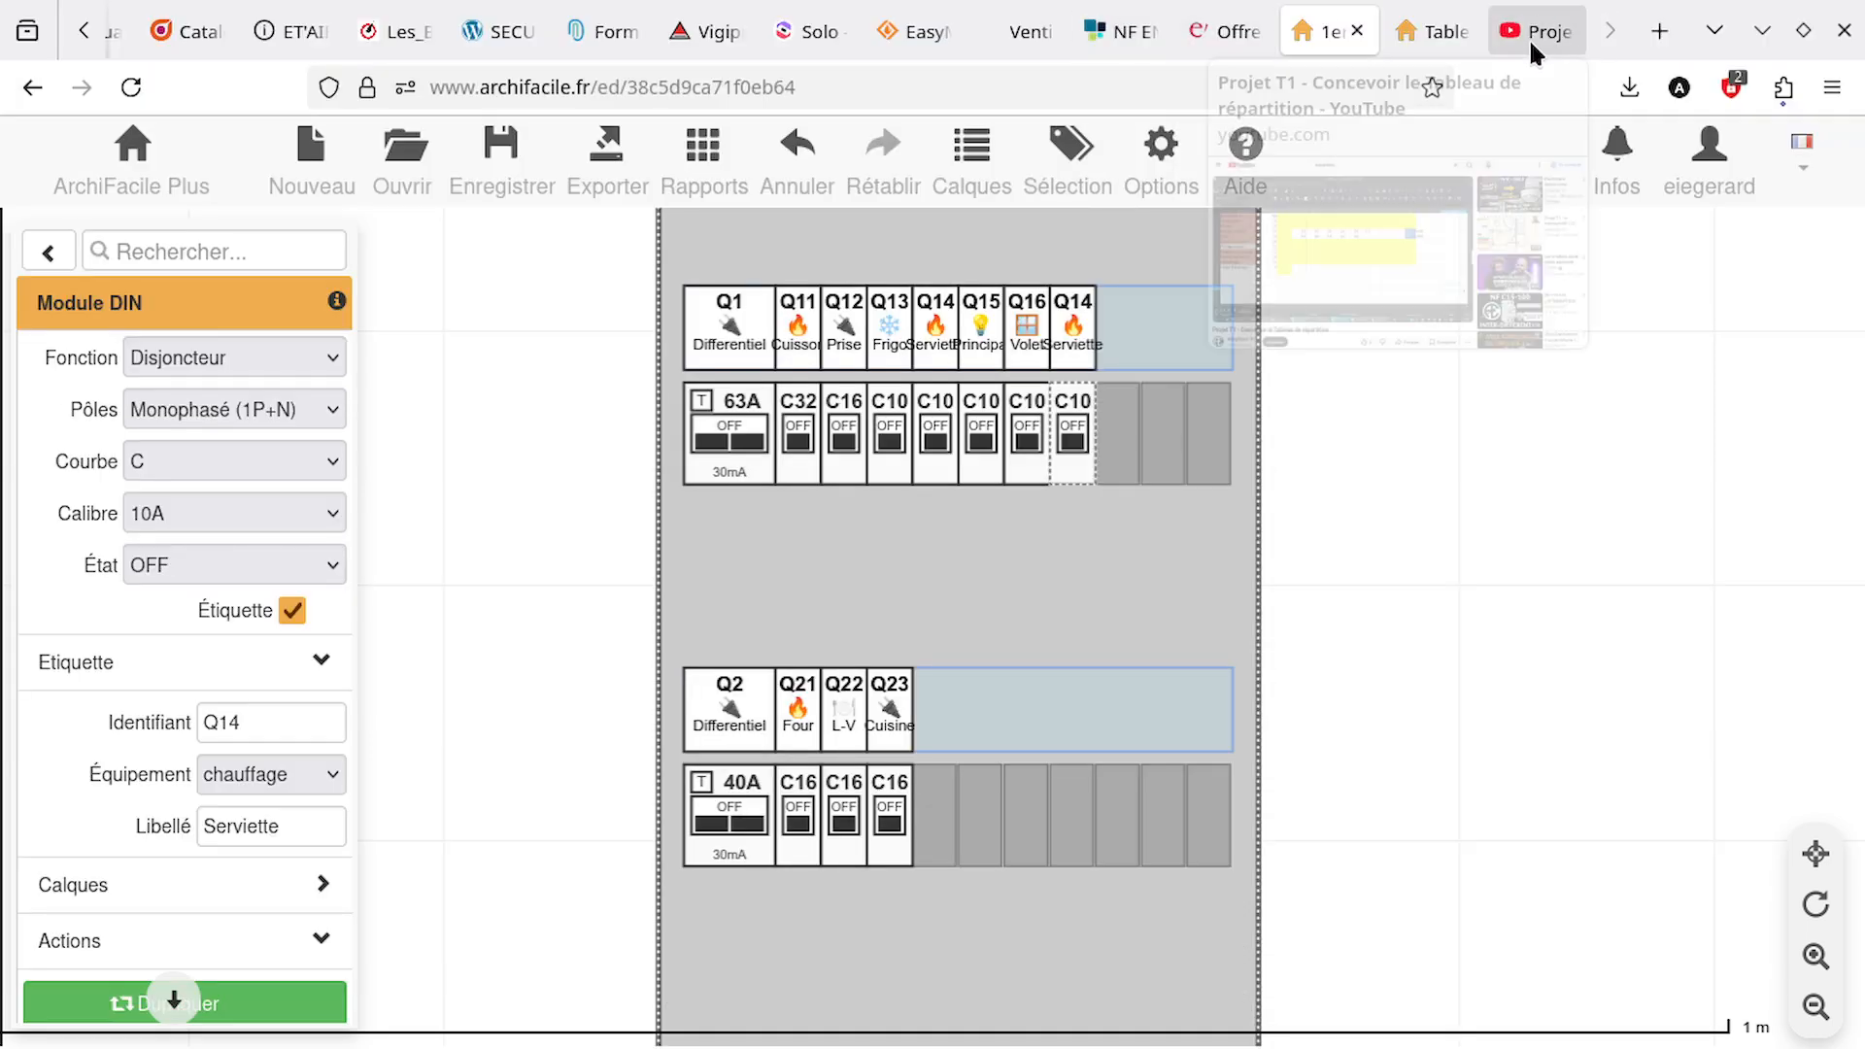
left_click(1531, 47)
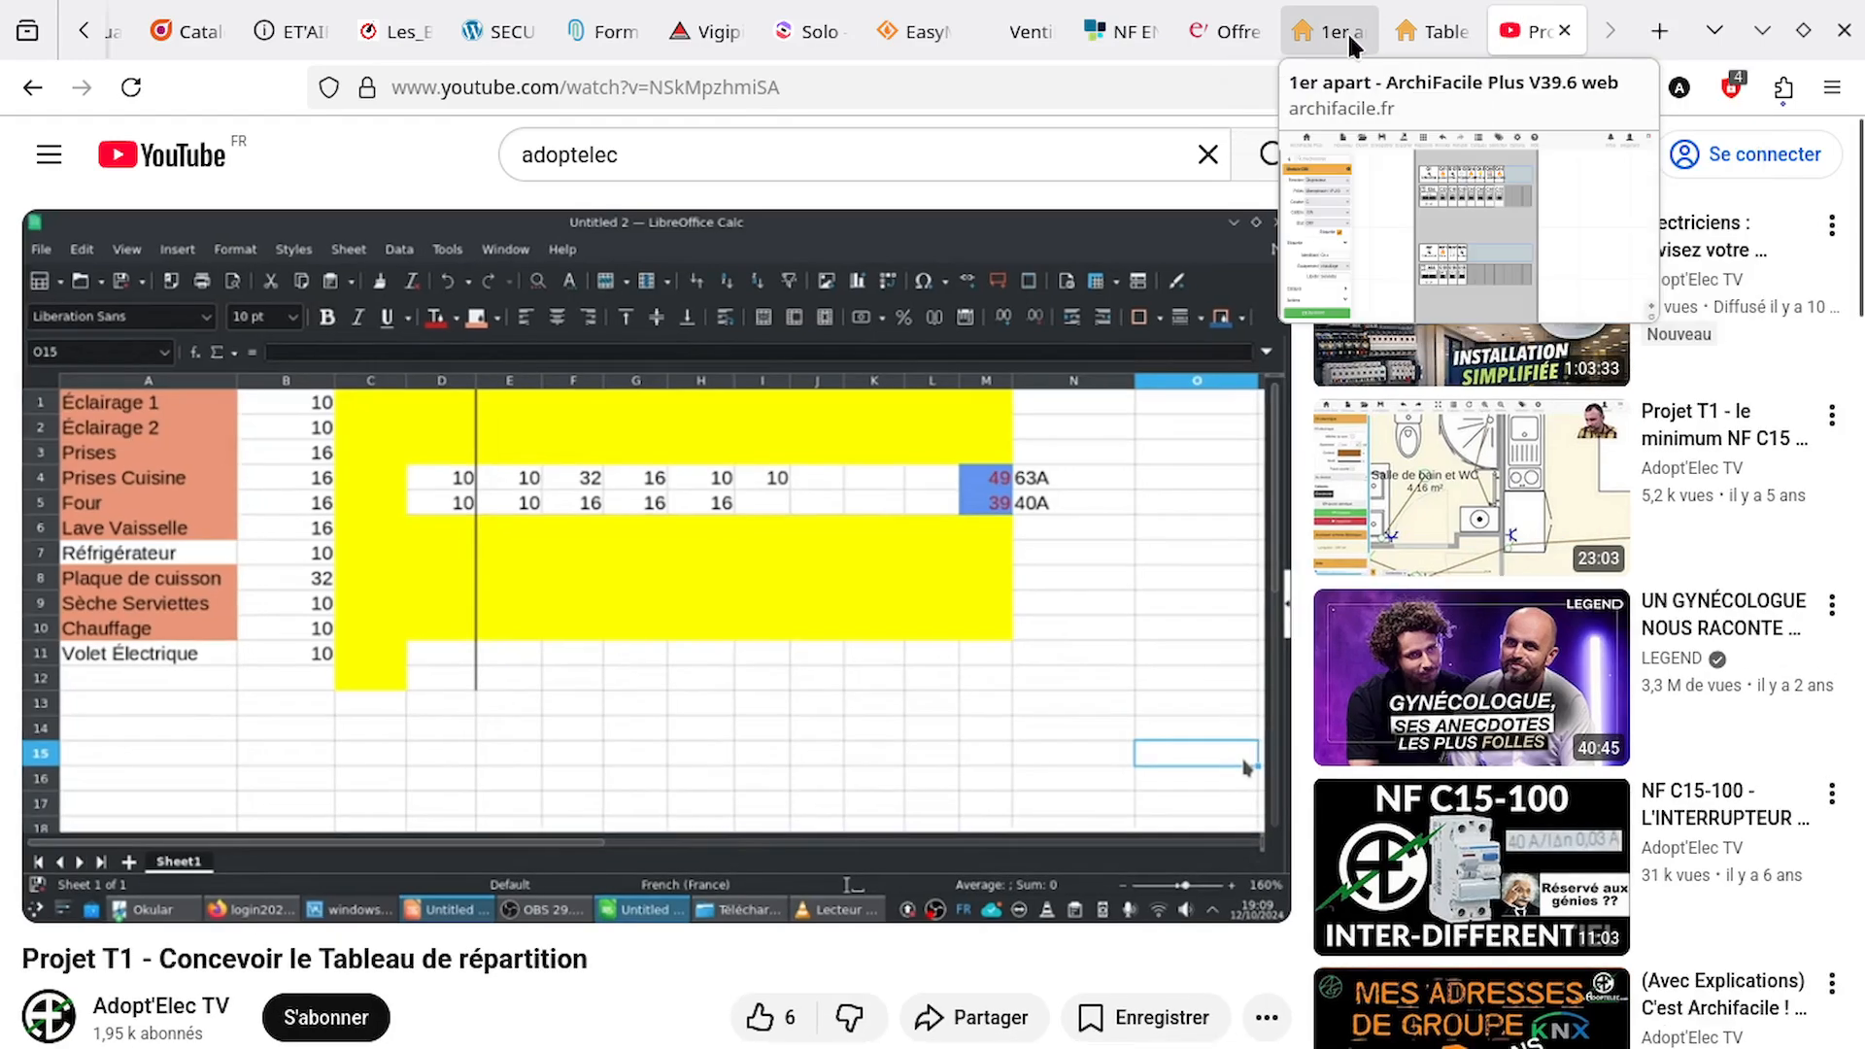
left_click(1326, 29)
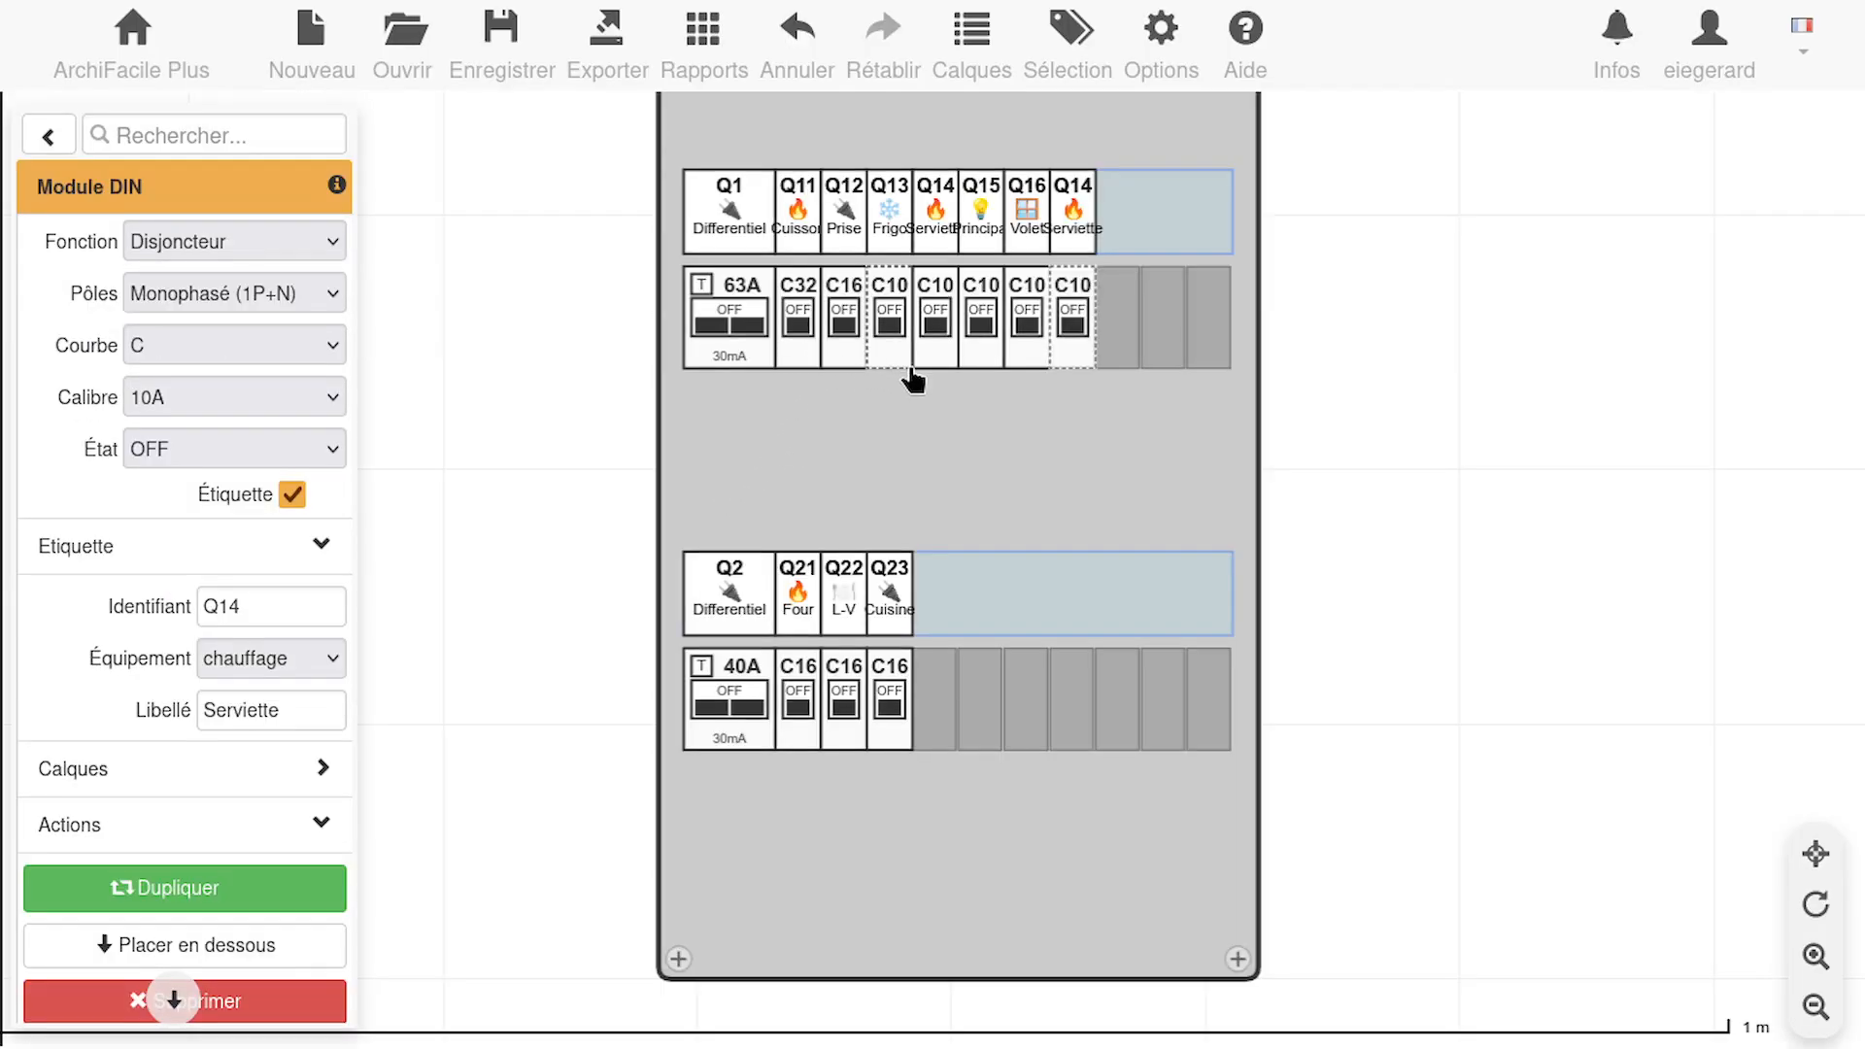
key("Delete")
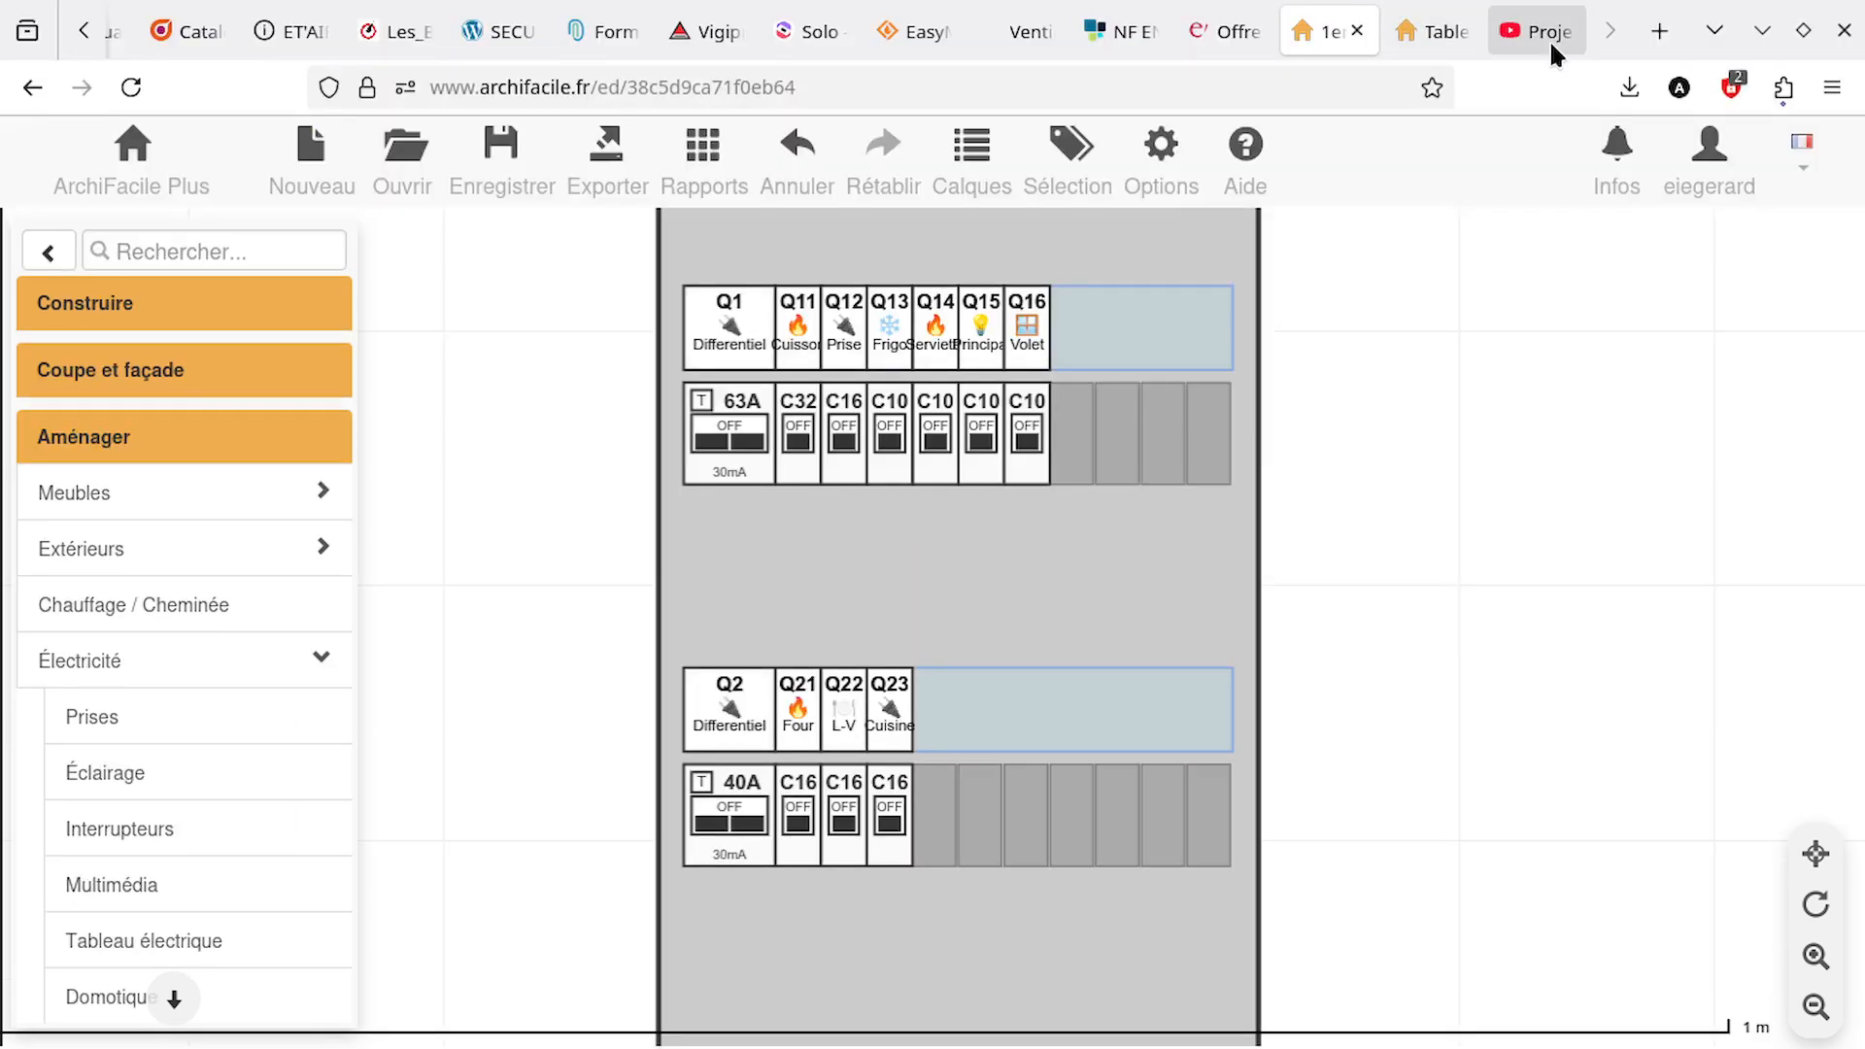
Switch to the YouTube video and look up its exact publication date in the expanded description
left_click(1541, 30)
scroll(470, 882, "down", 2)
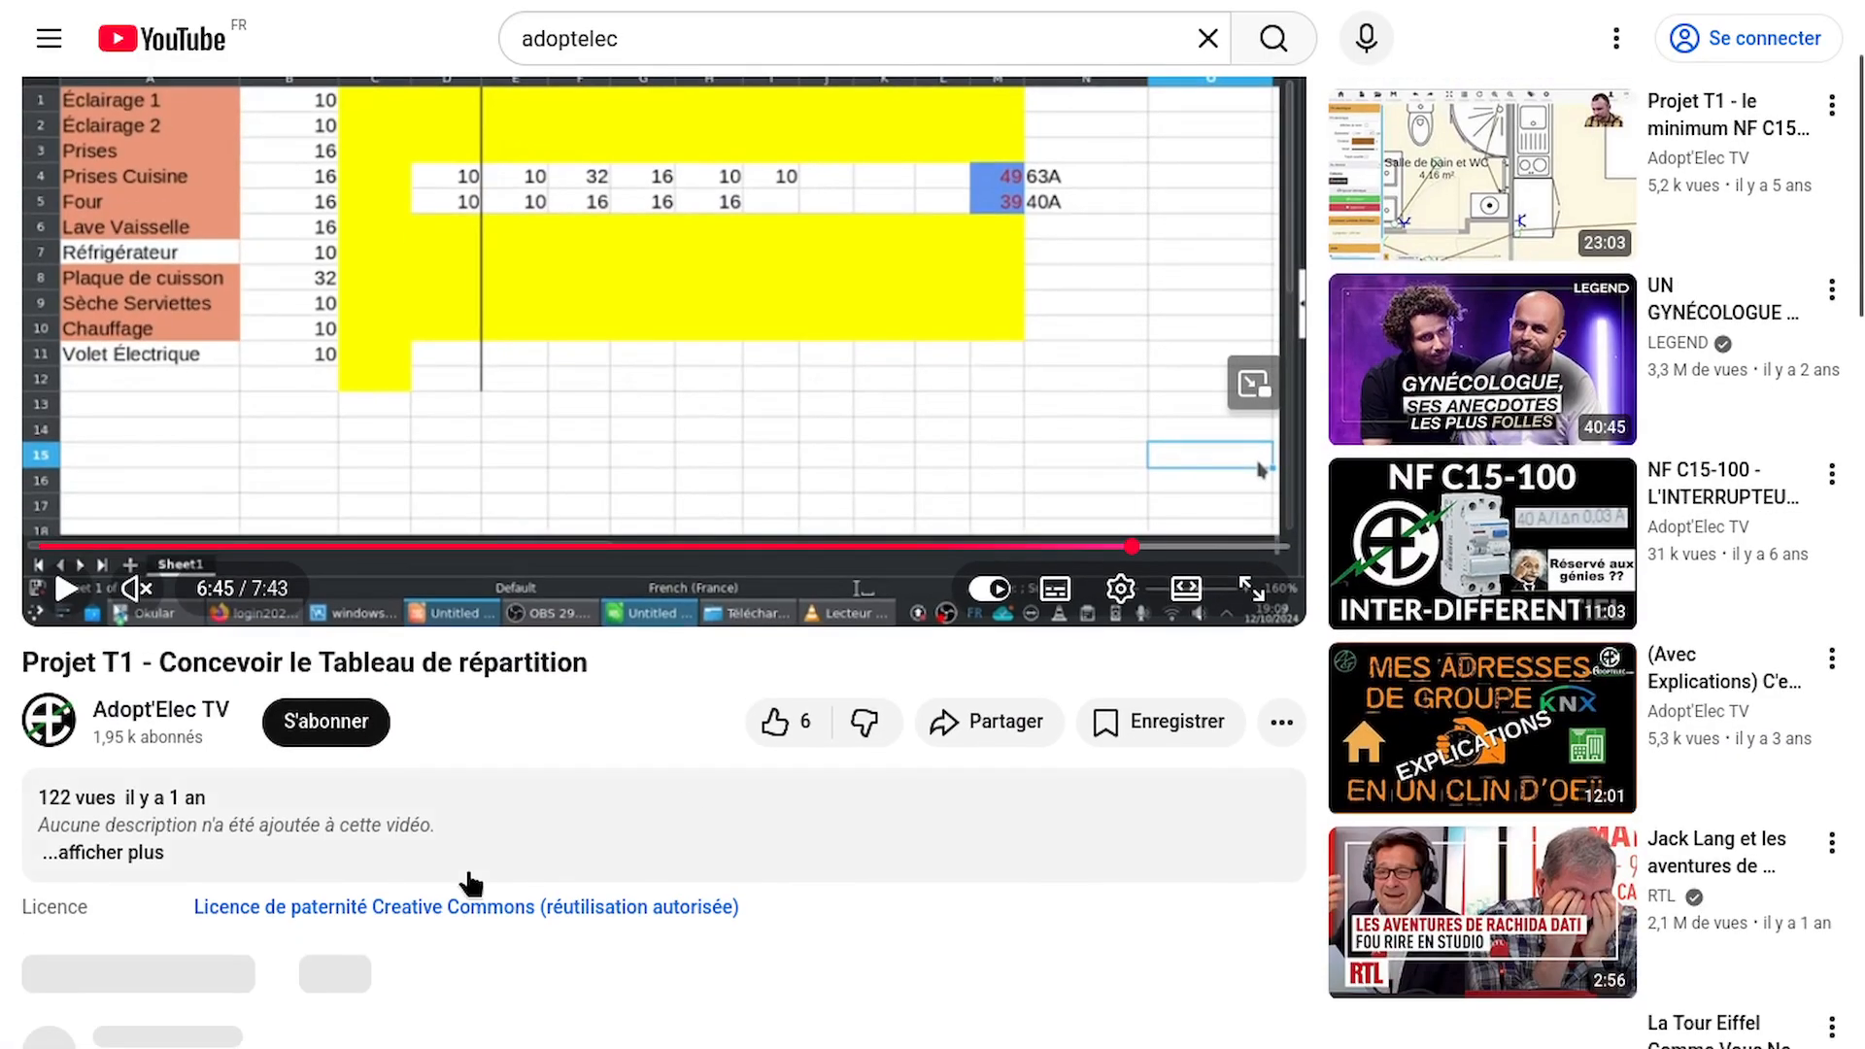
mouse_move(201, 804)
scroll(301, 804, "down", 2)
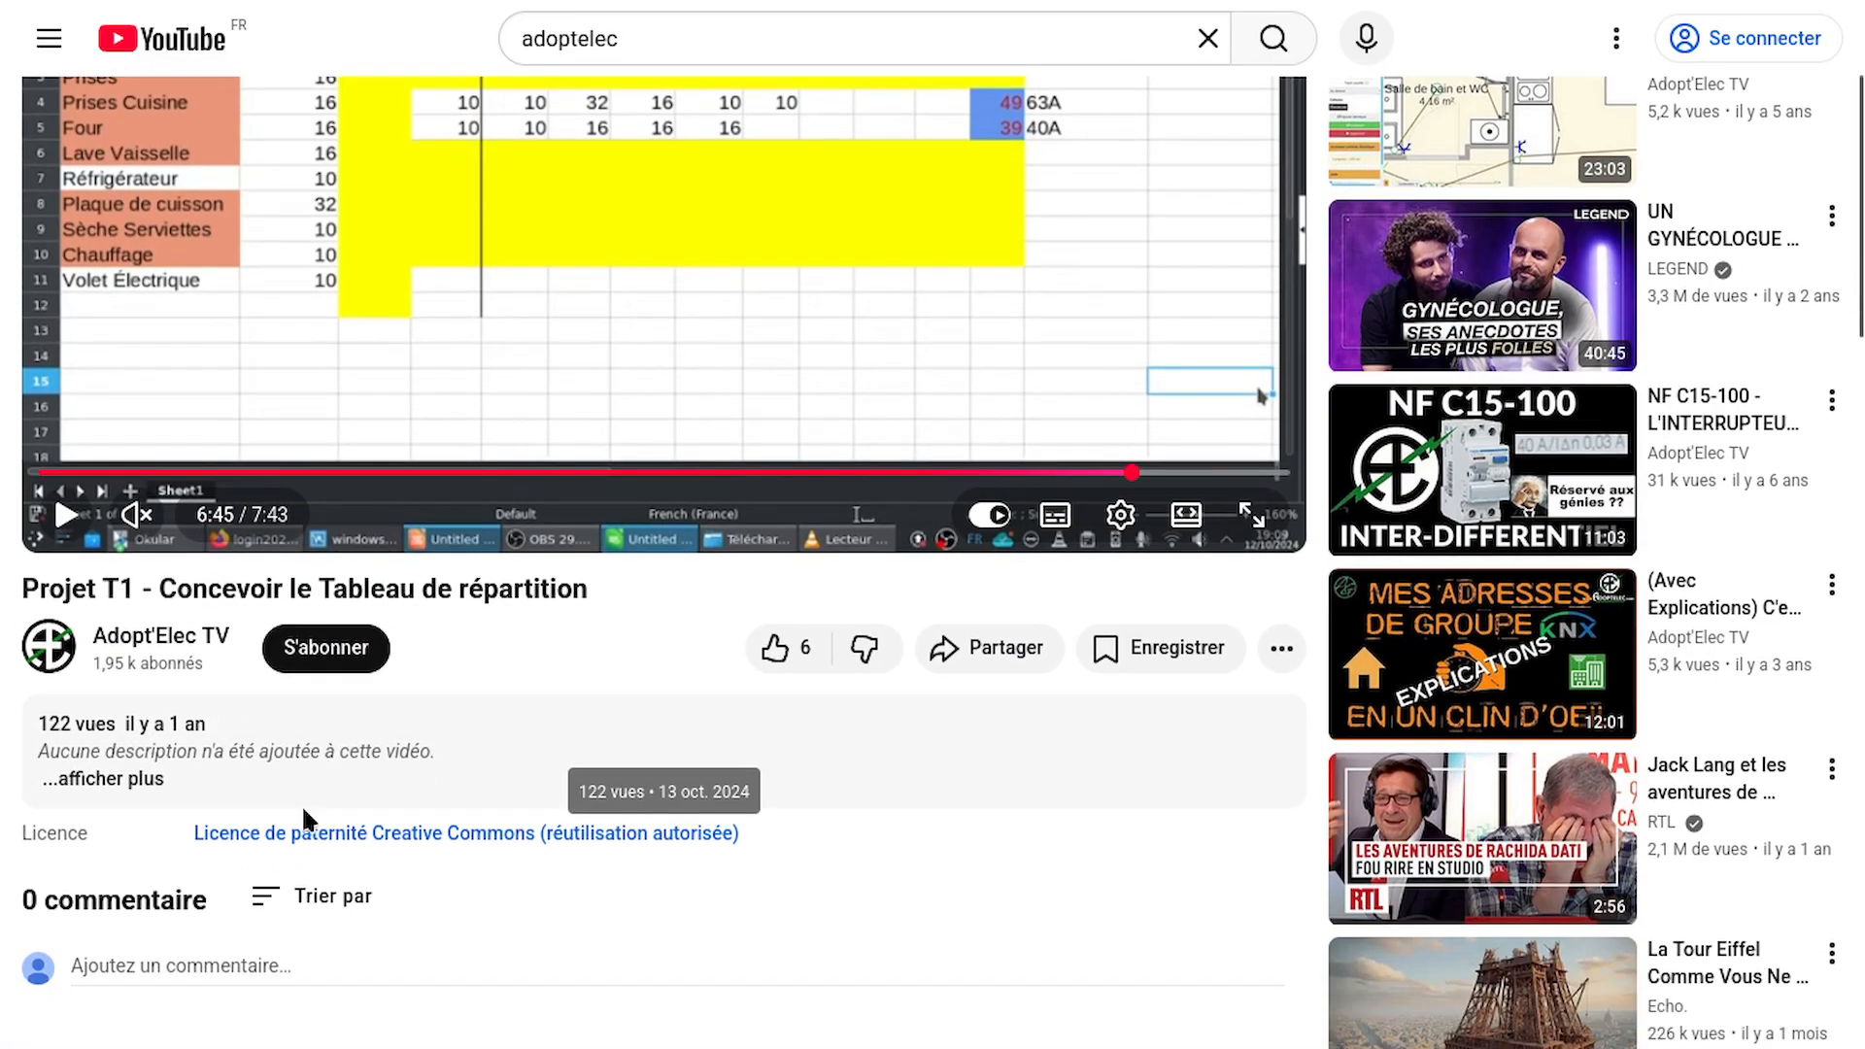
left_click(101, 668)
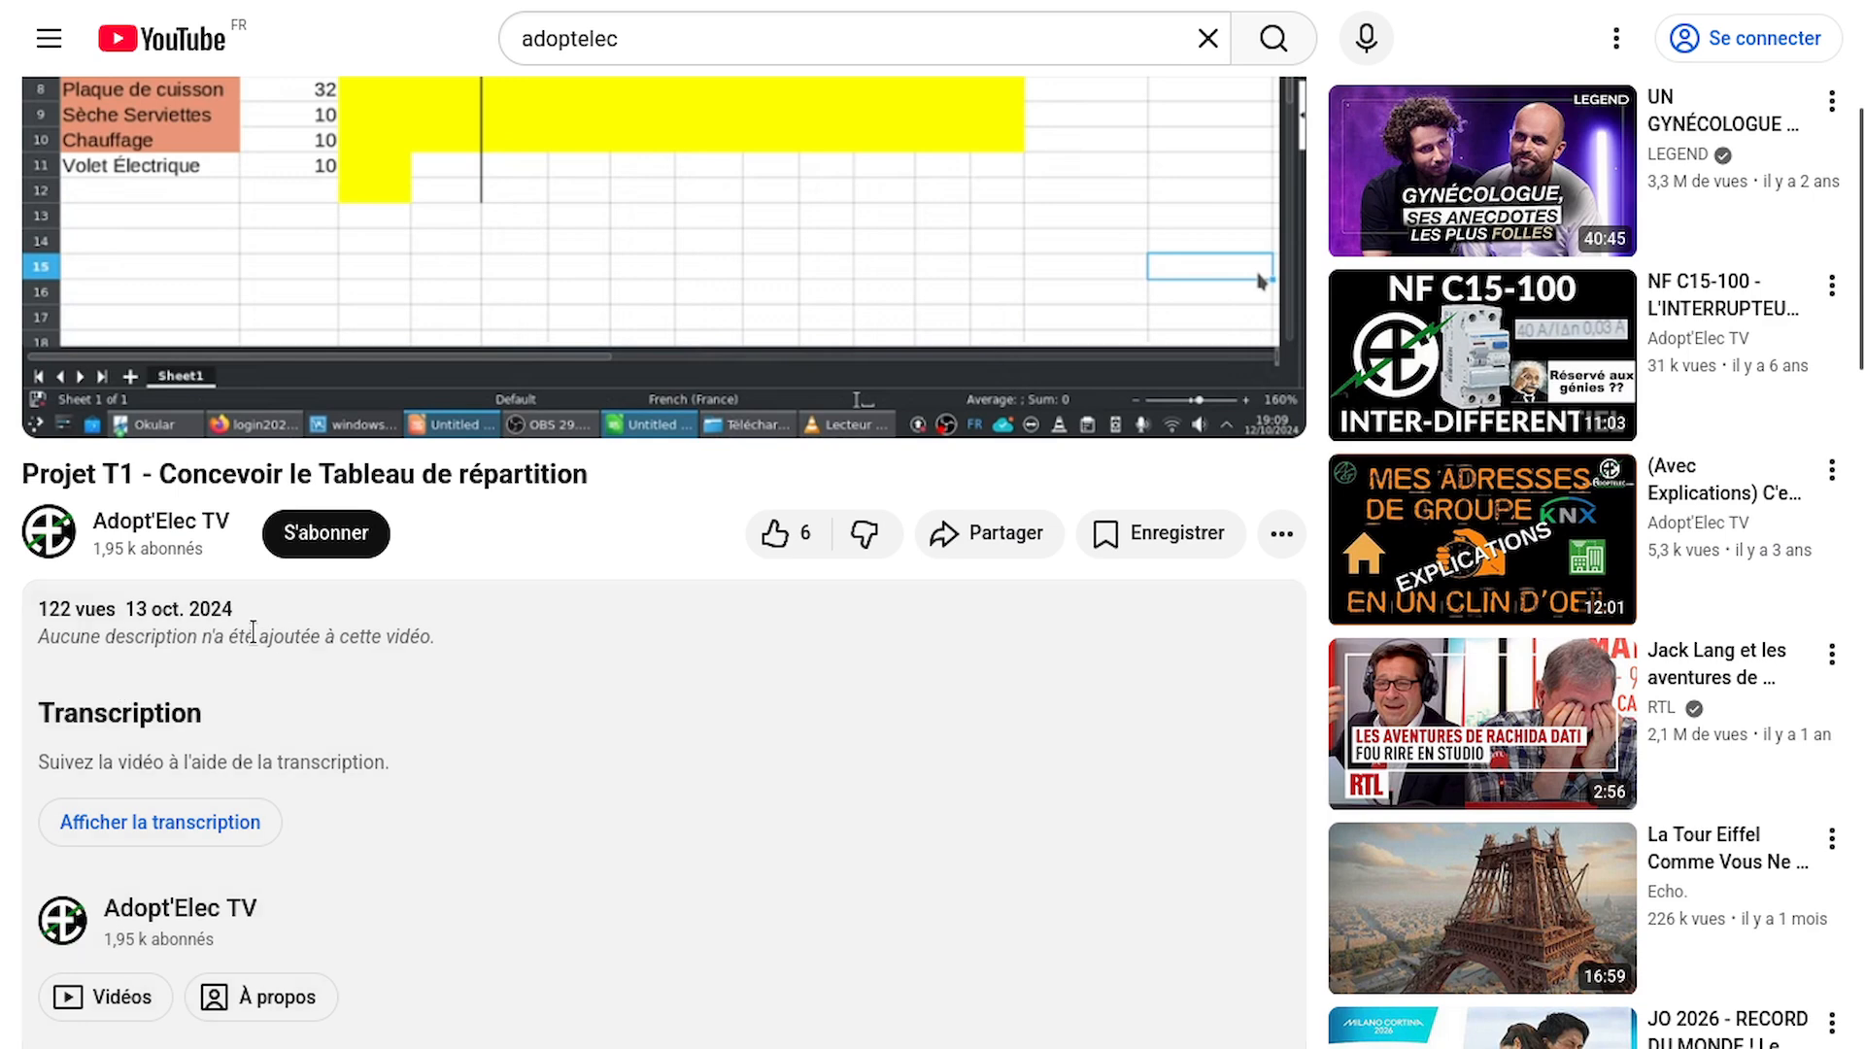
left_click_drag(266, 612, 115, 604)
mouse_move(1410, 892)
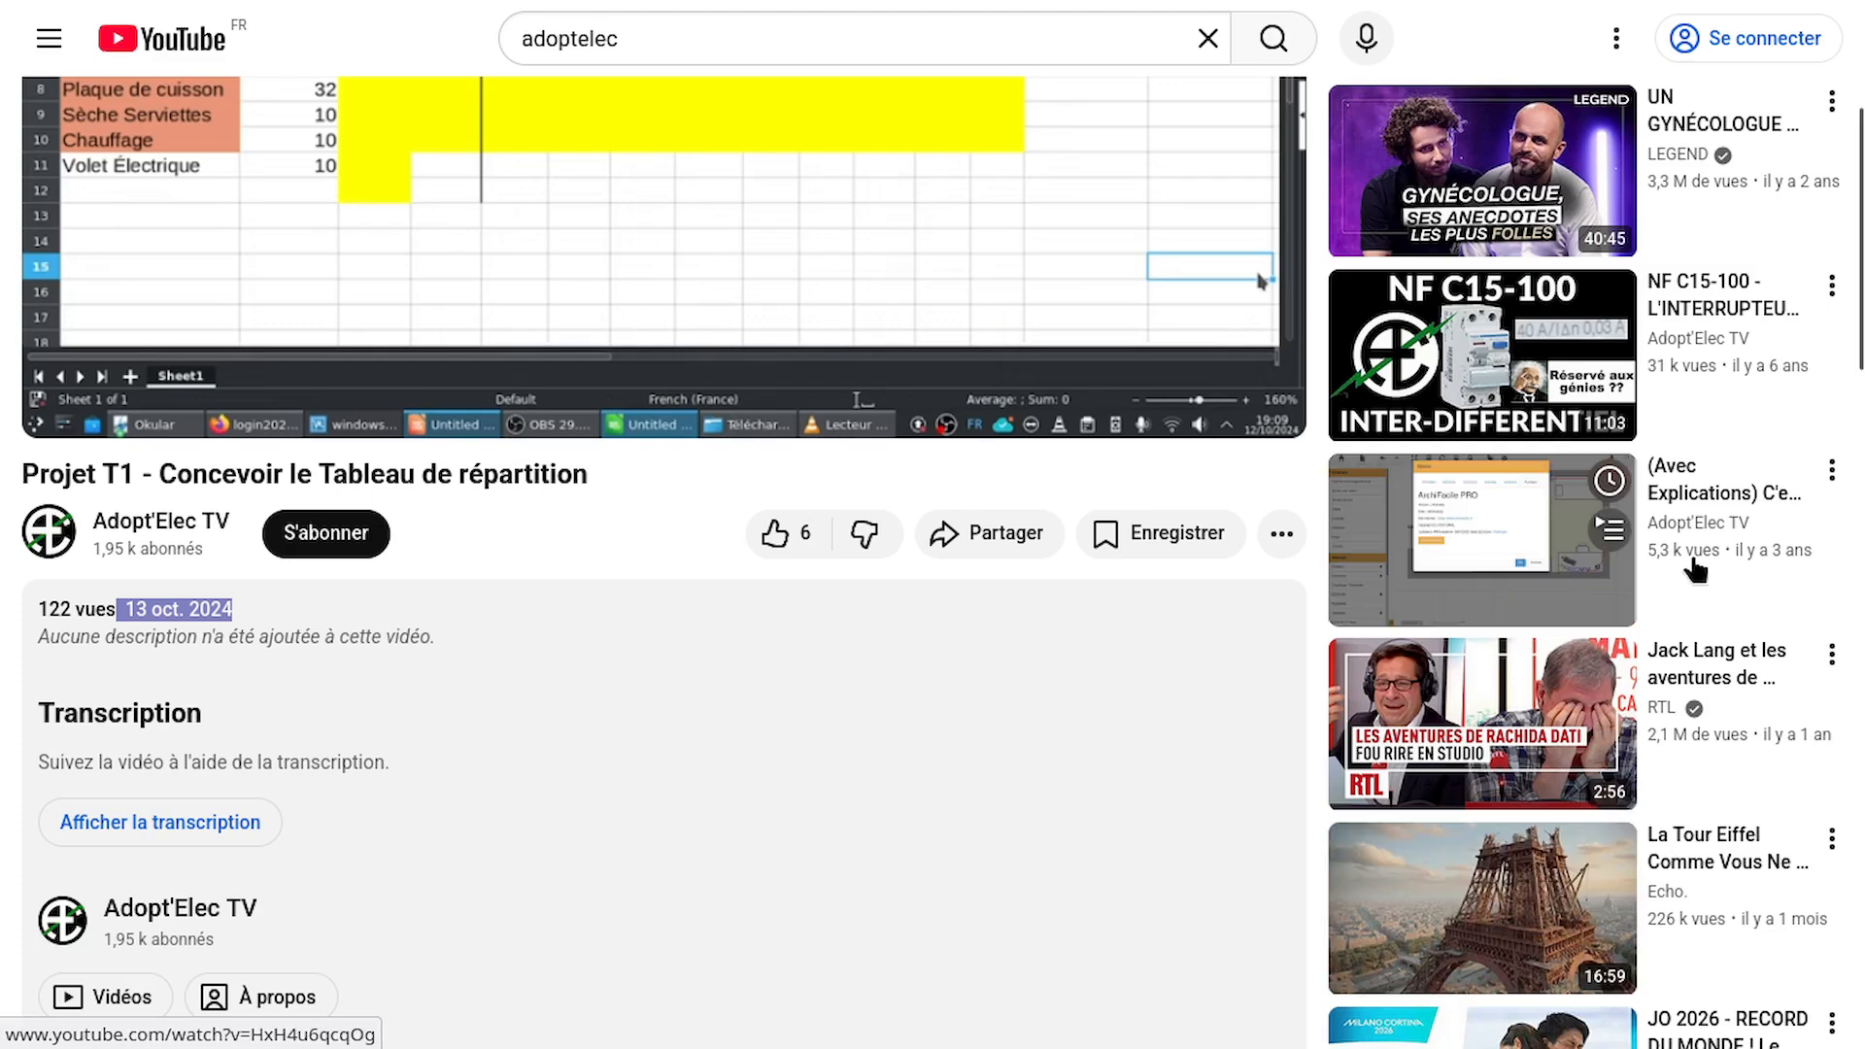
scroll(1204, 540, "up", 5)
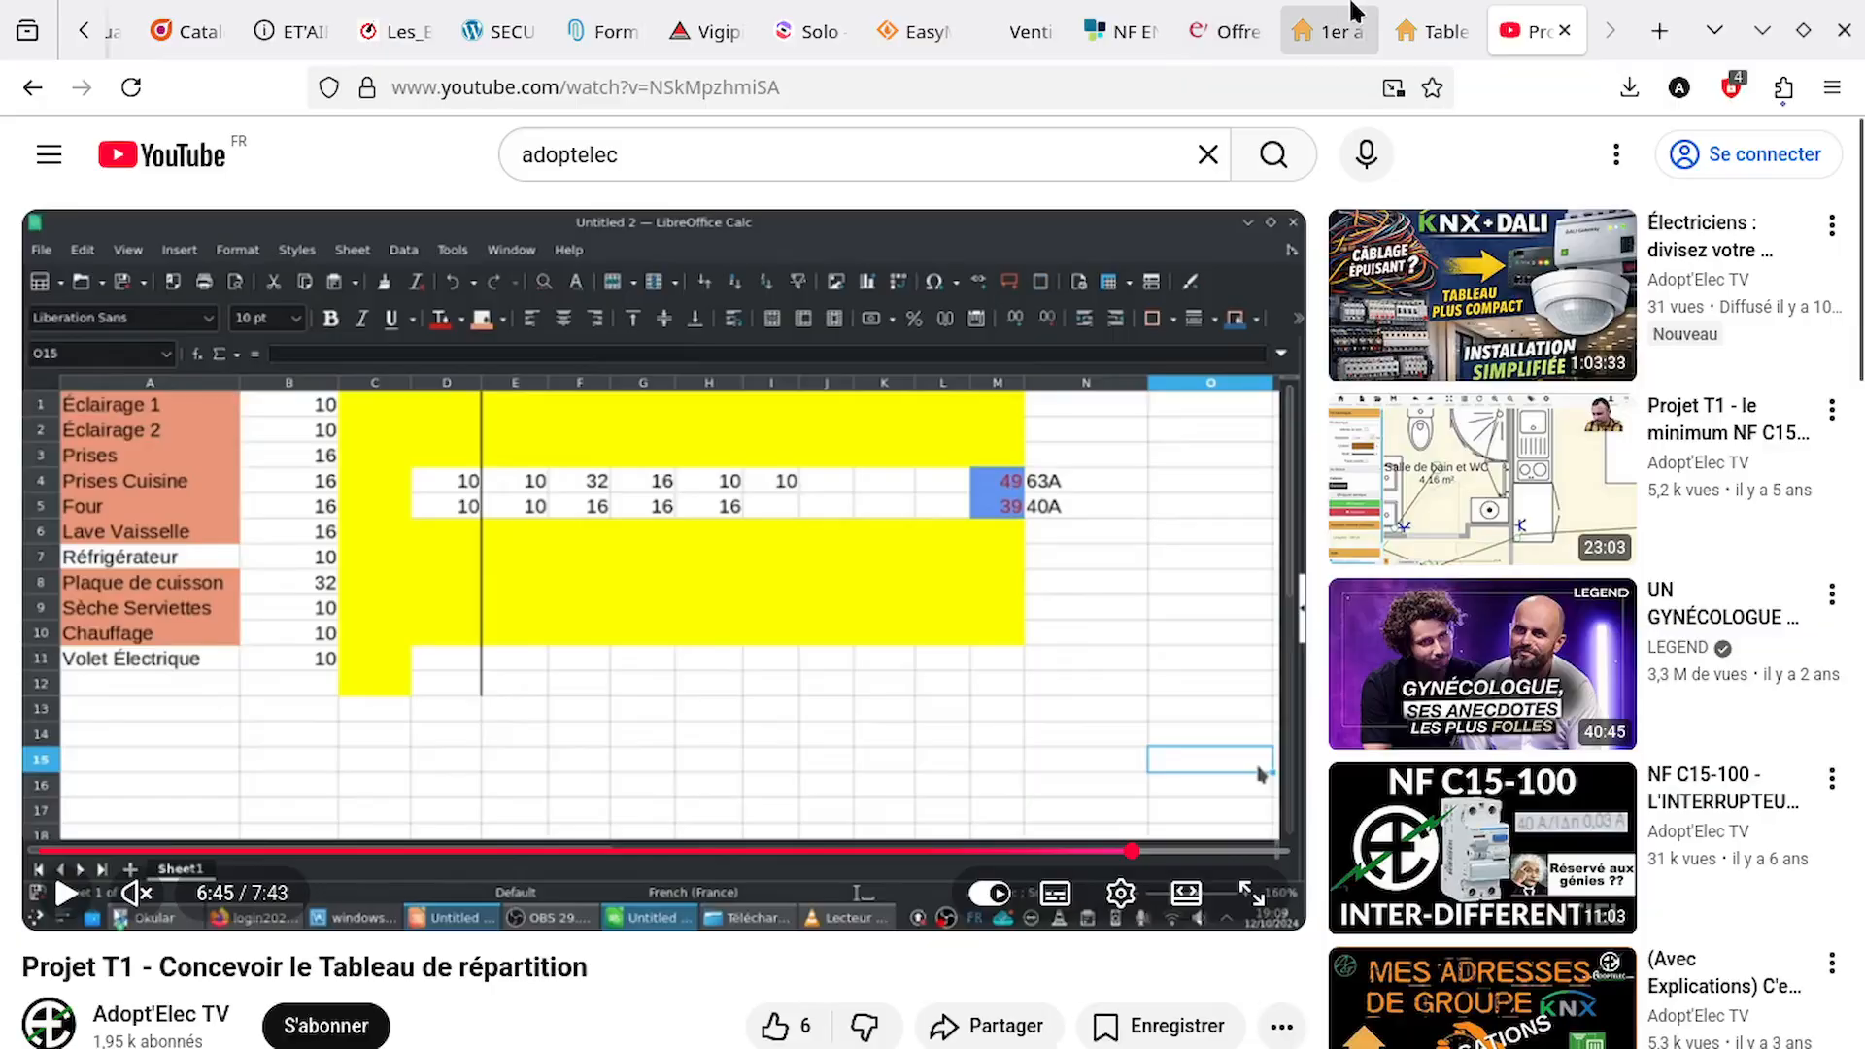
Back in ArchiFacile, place a copy of the Q14 Serviette breaker after Q23 in the lower row and change its identifier to Q24
left_click(1331, 34)
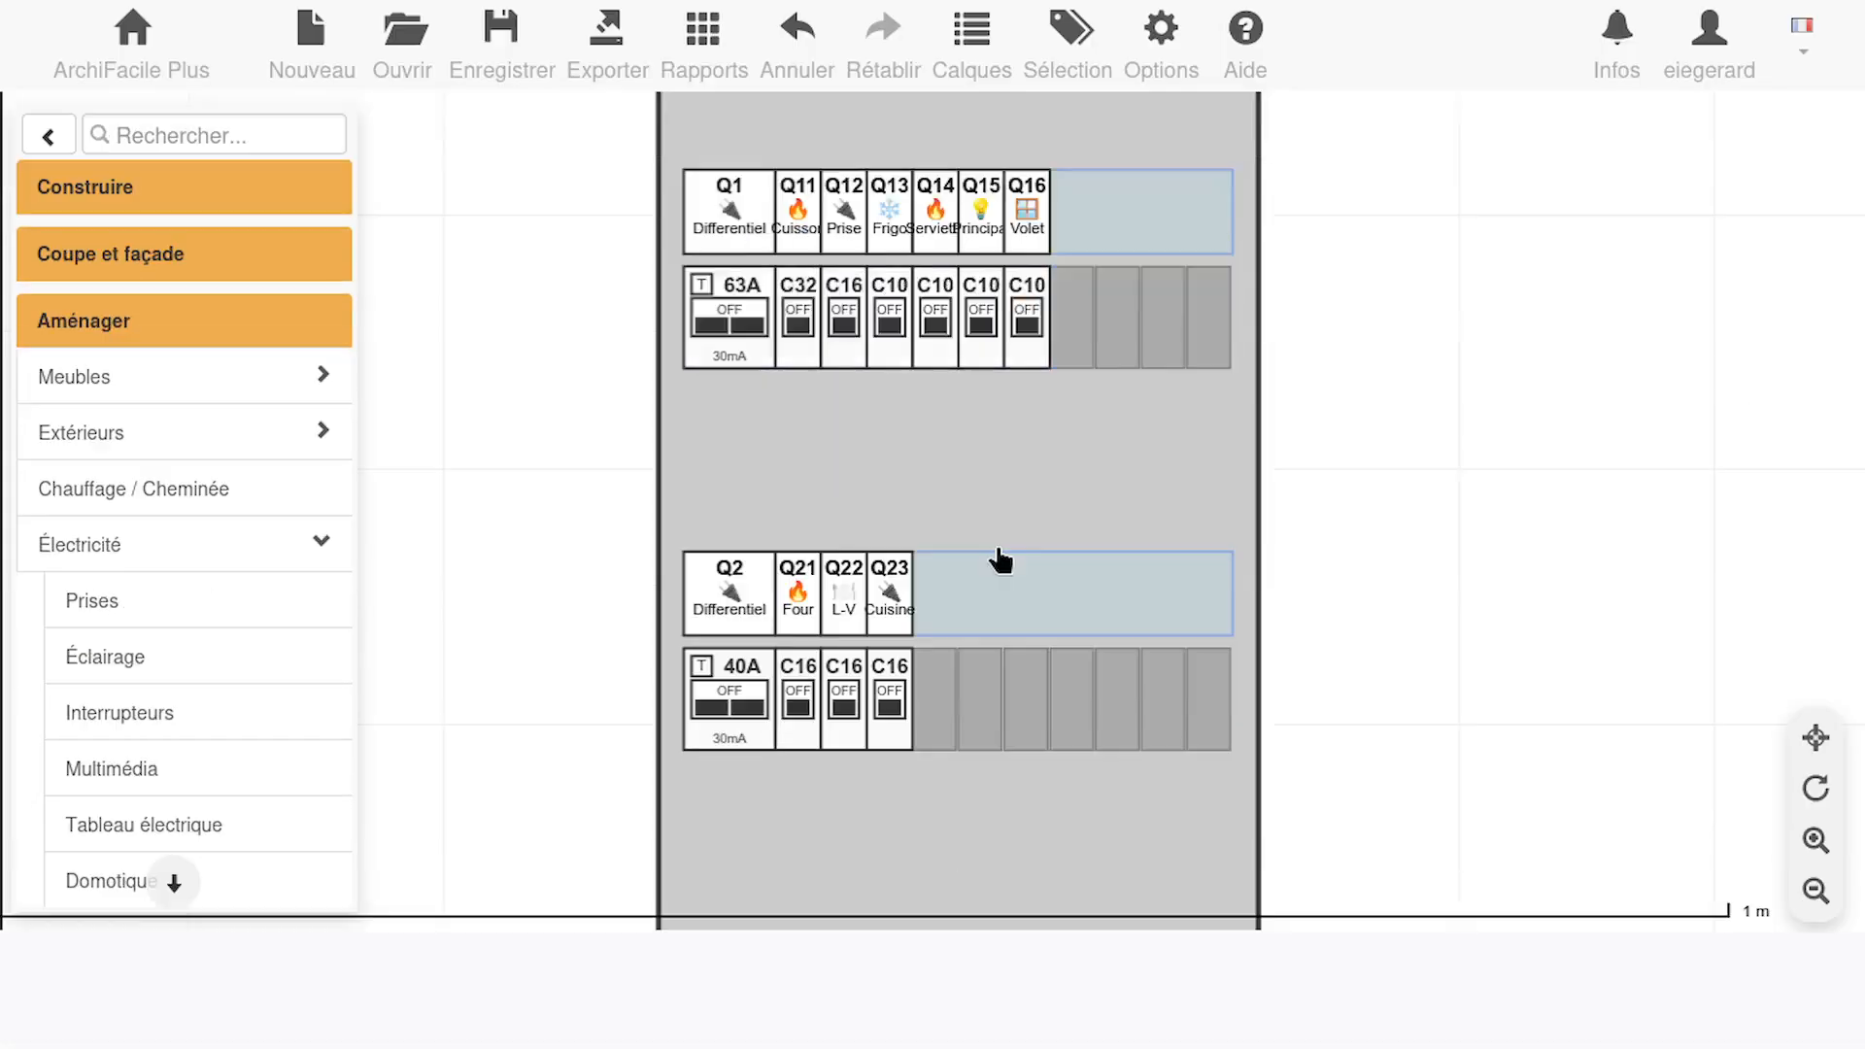
left_click(894, 327)
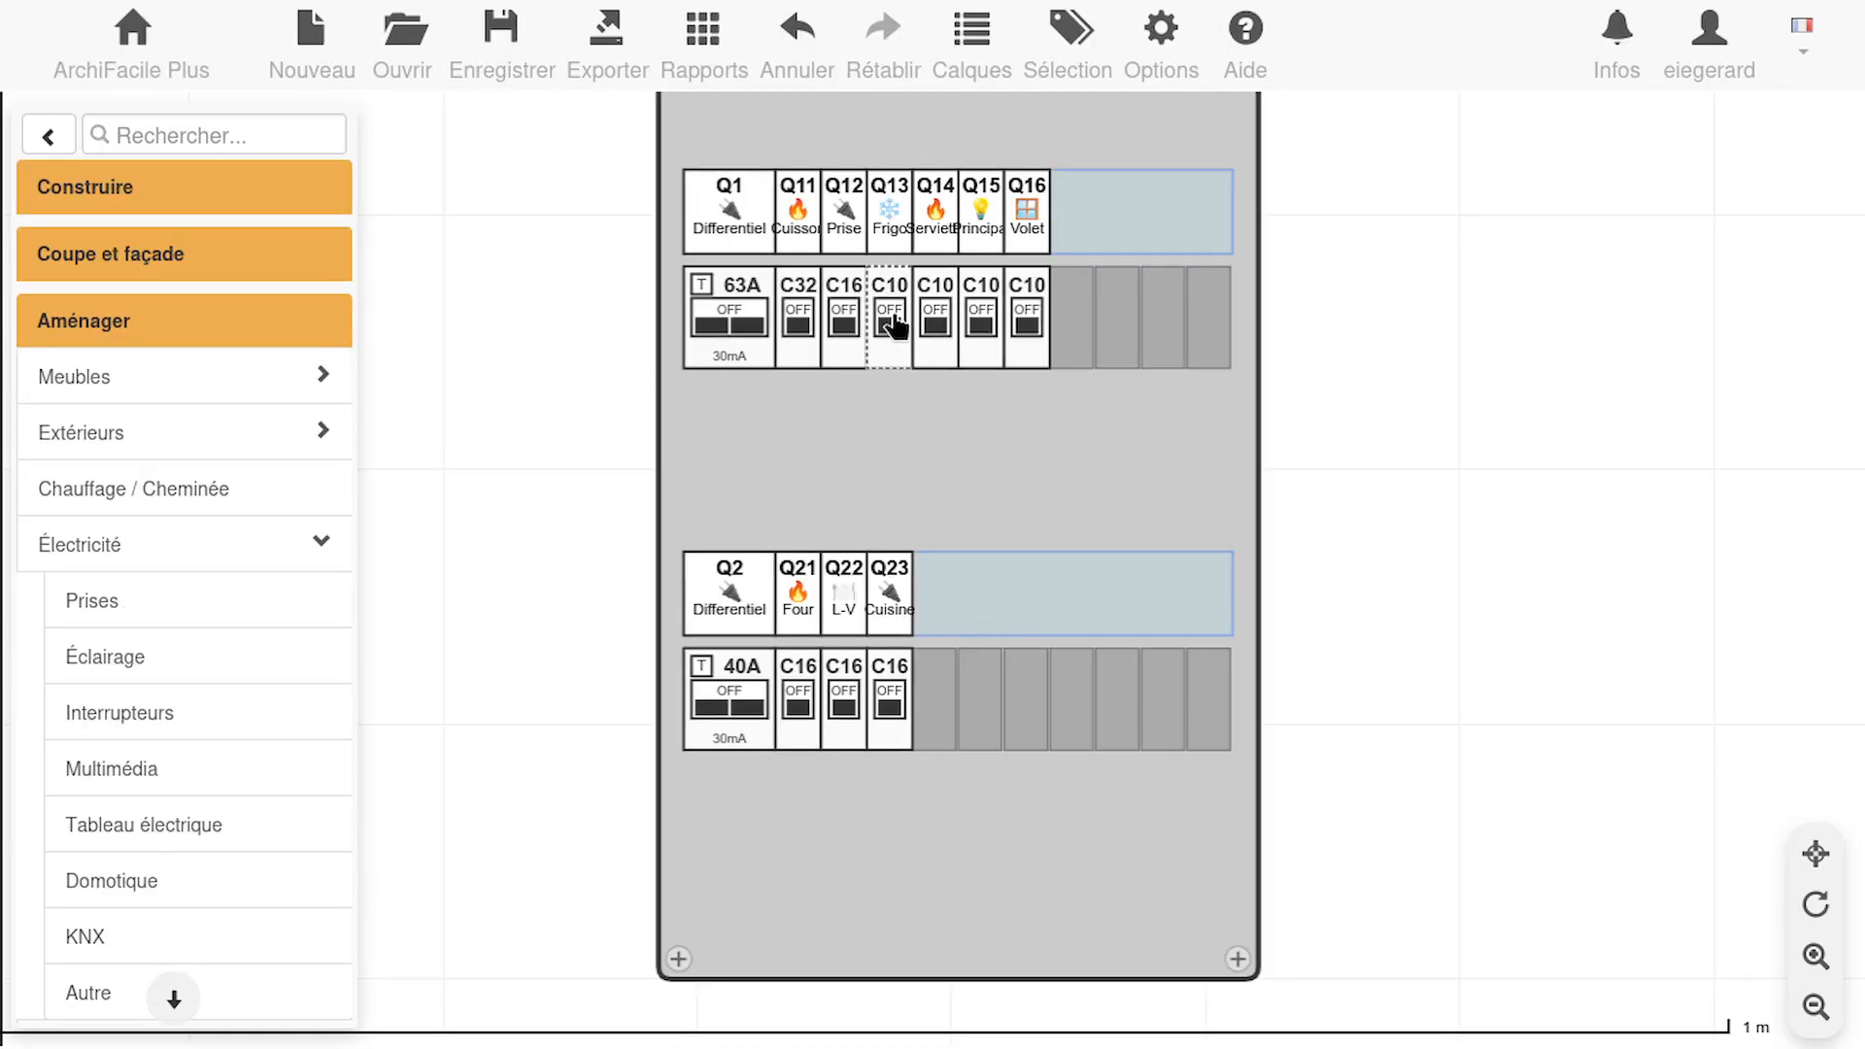
left_click(938, 325)
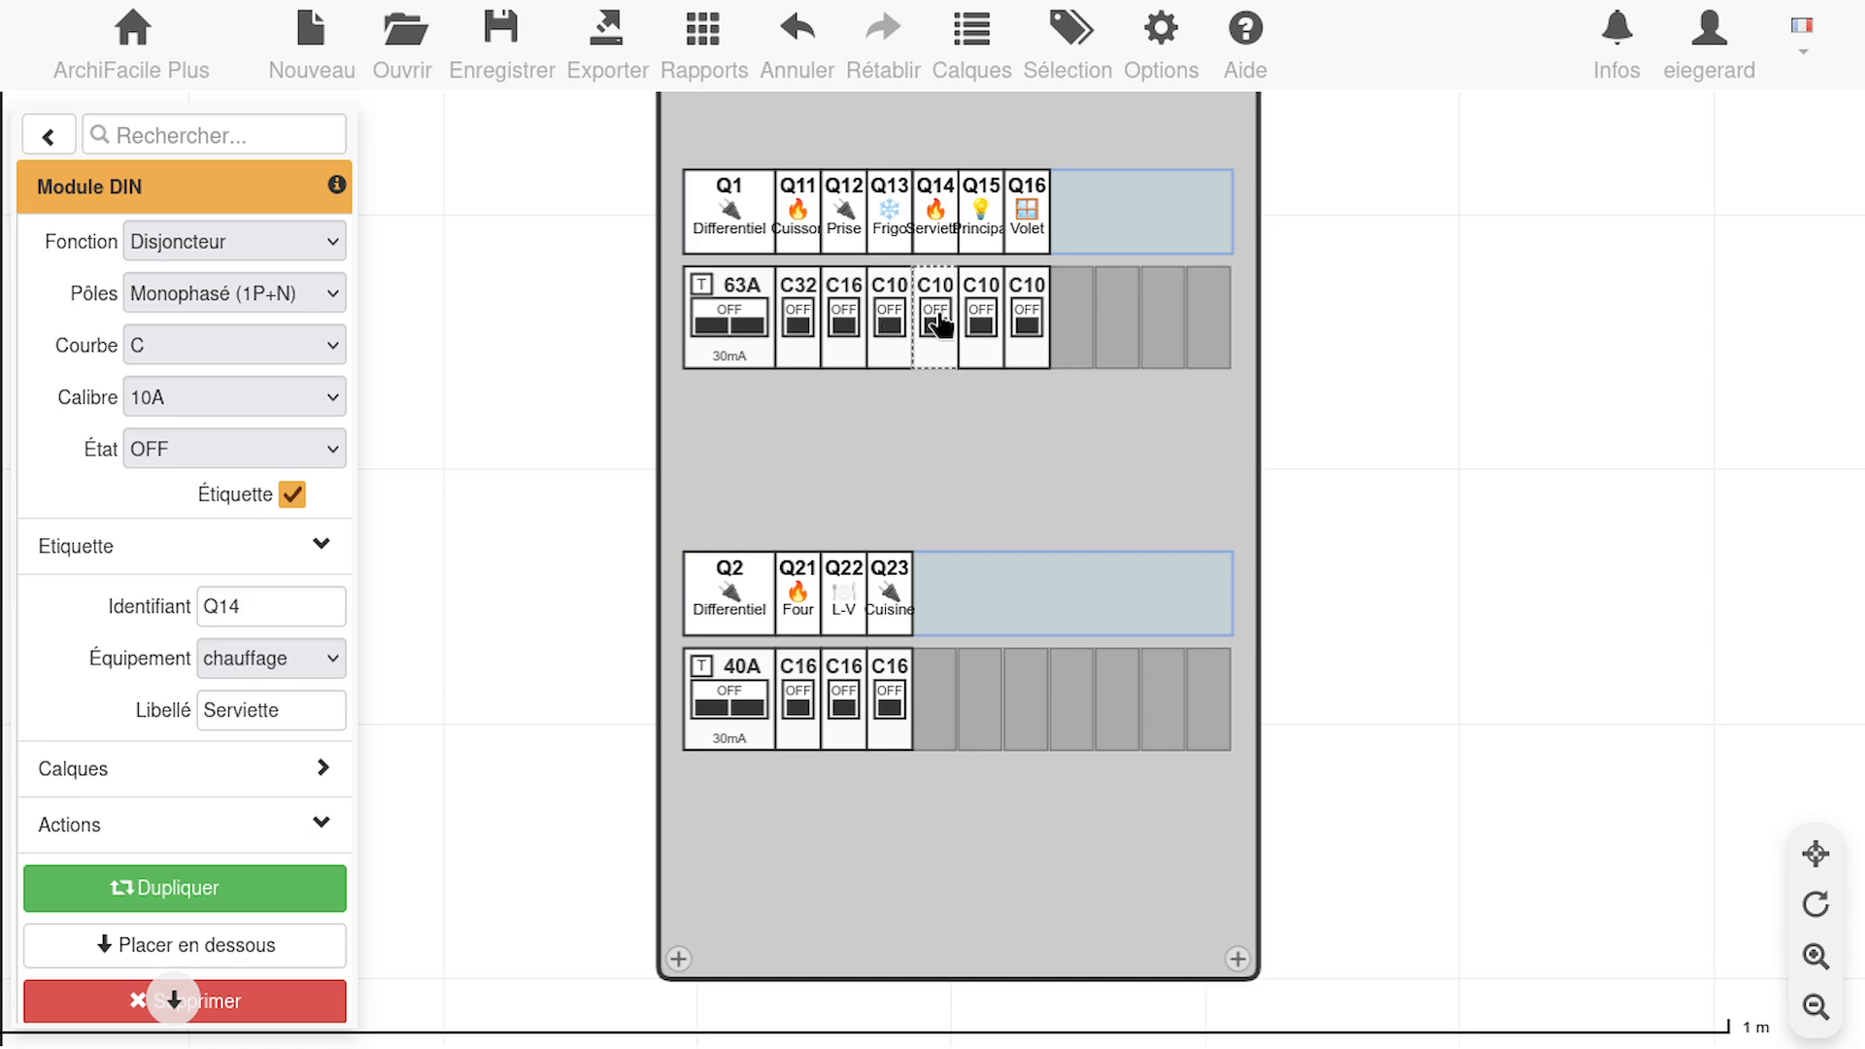
left_click_drag(938, 325, 930, 724)
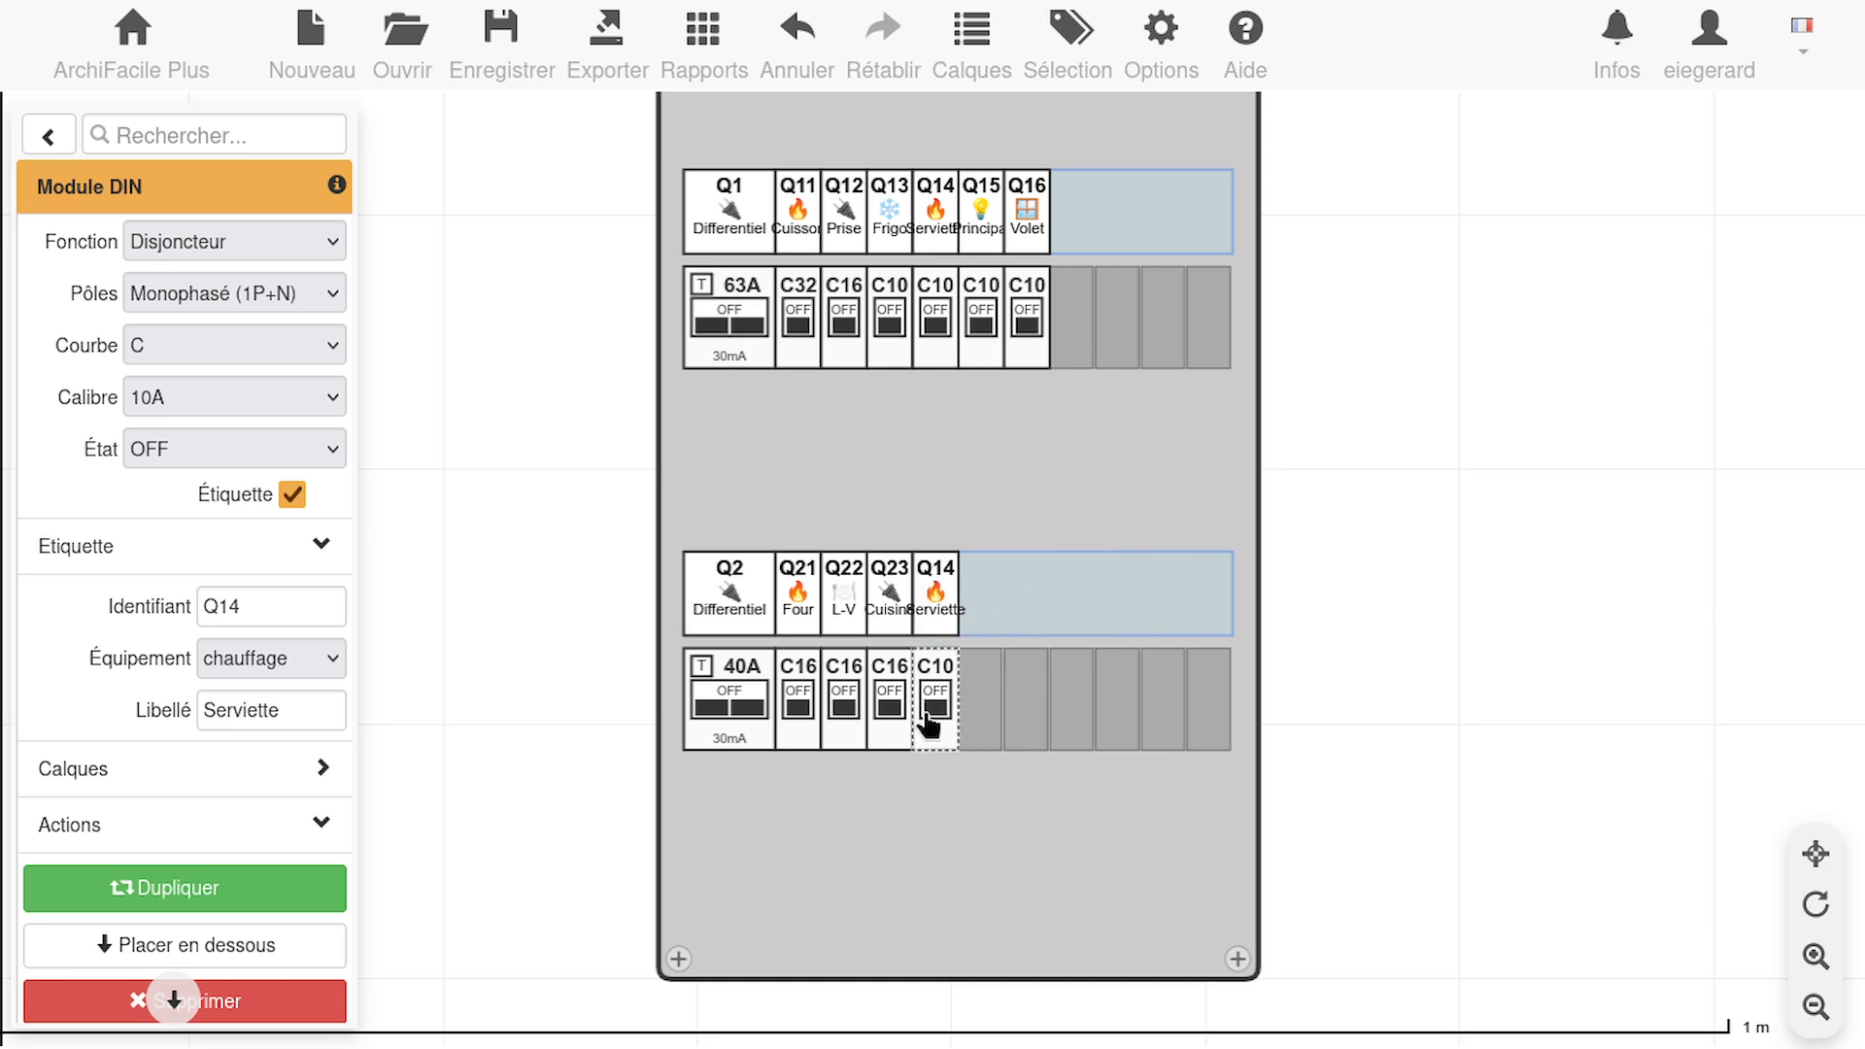
left_click(228, 606)
key("BackSpace")
type("2")
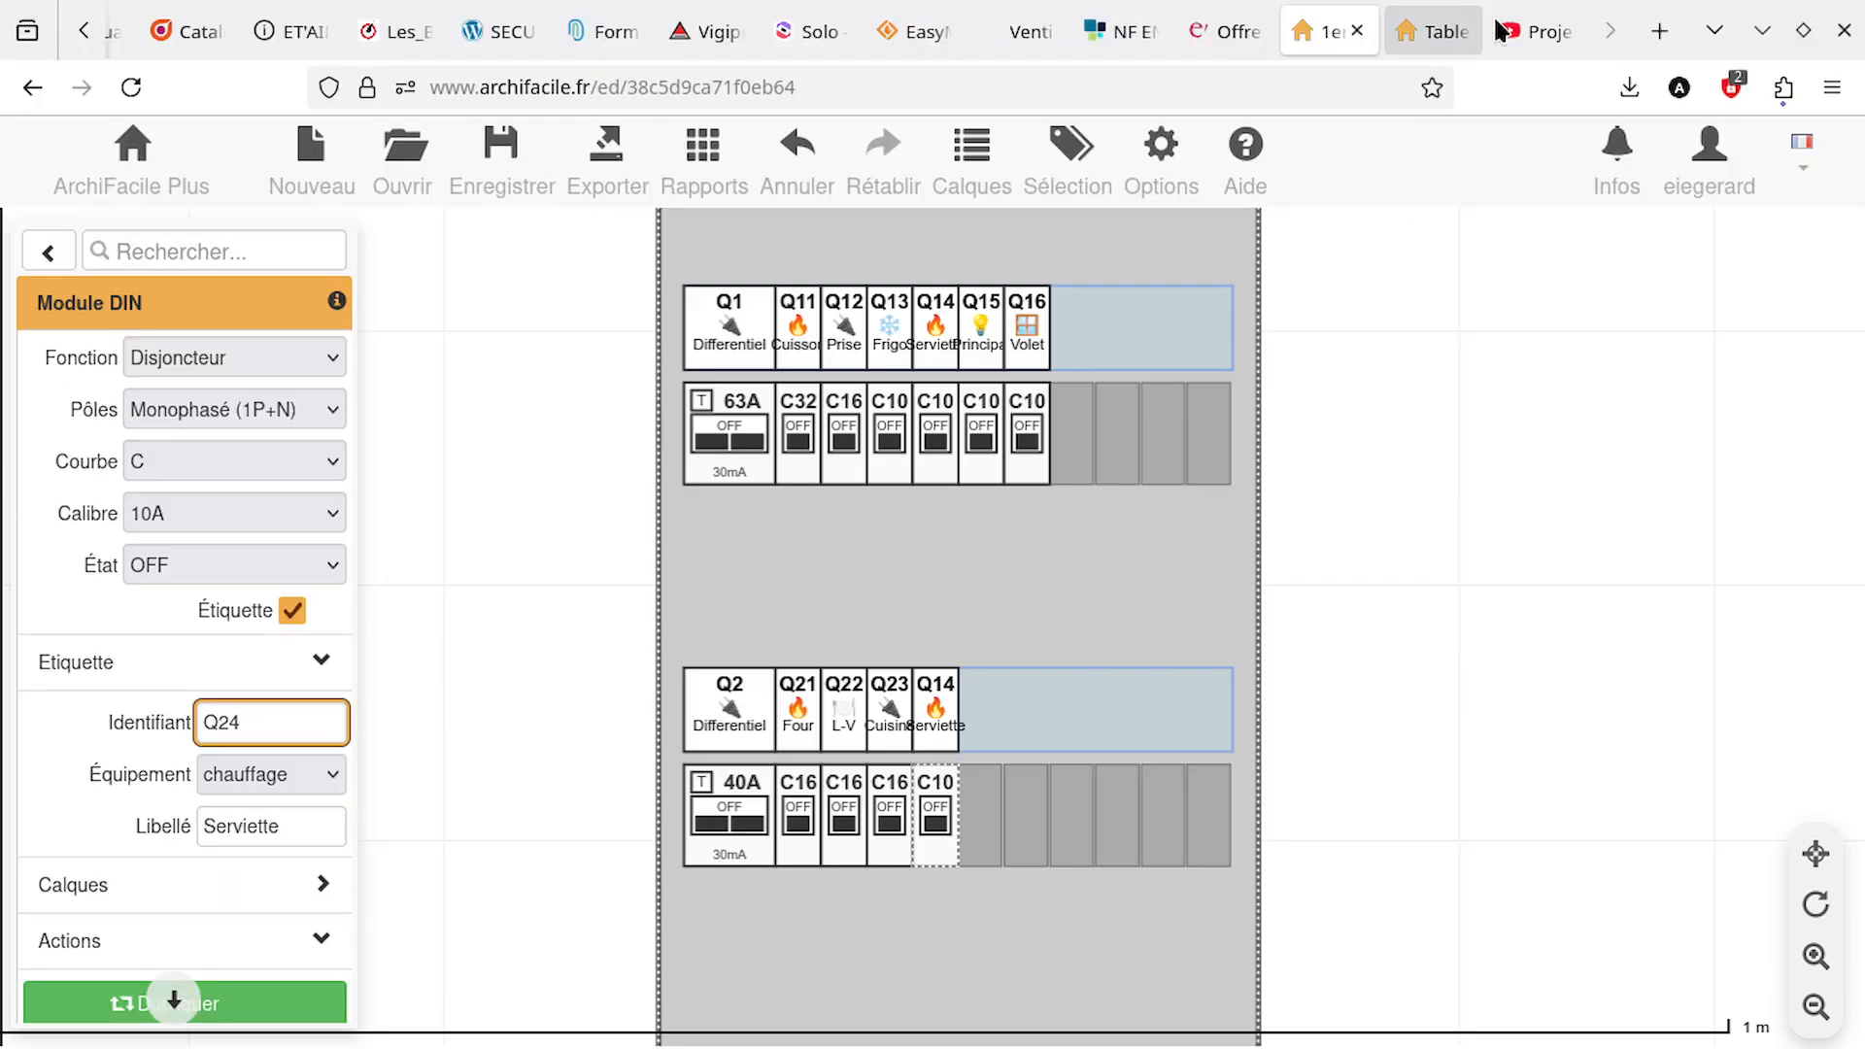
Check the lower row's circuits in the YouTube video's spreadsheet and set Q24's equipment to clim and label to Clim in ArchiFacile
left_click(1511, 35)
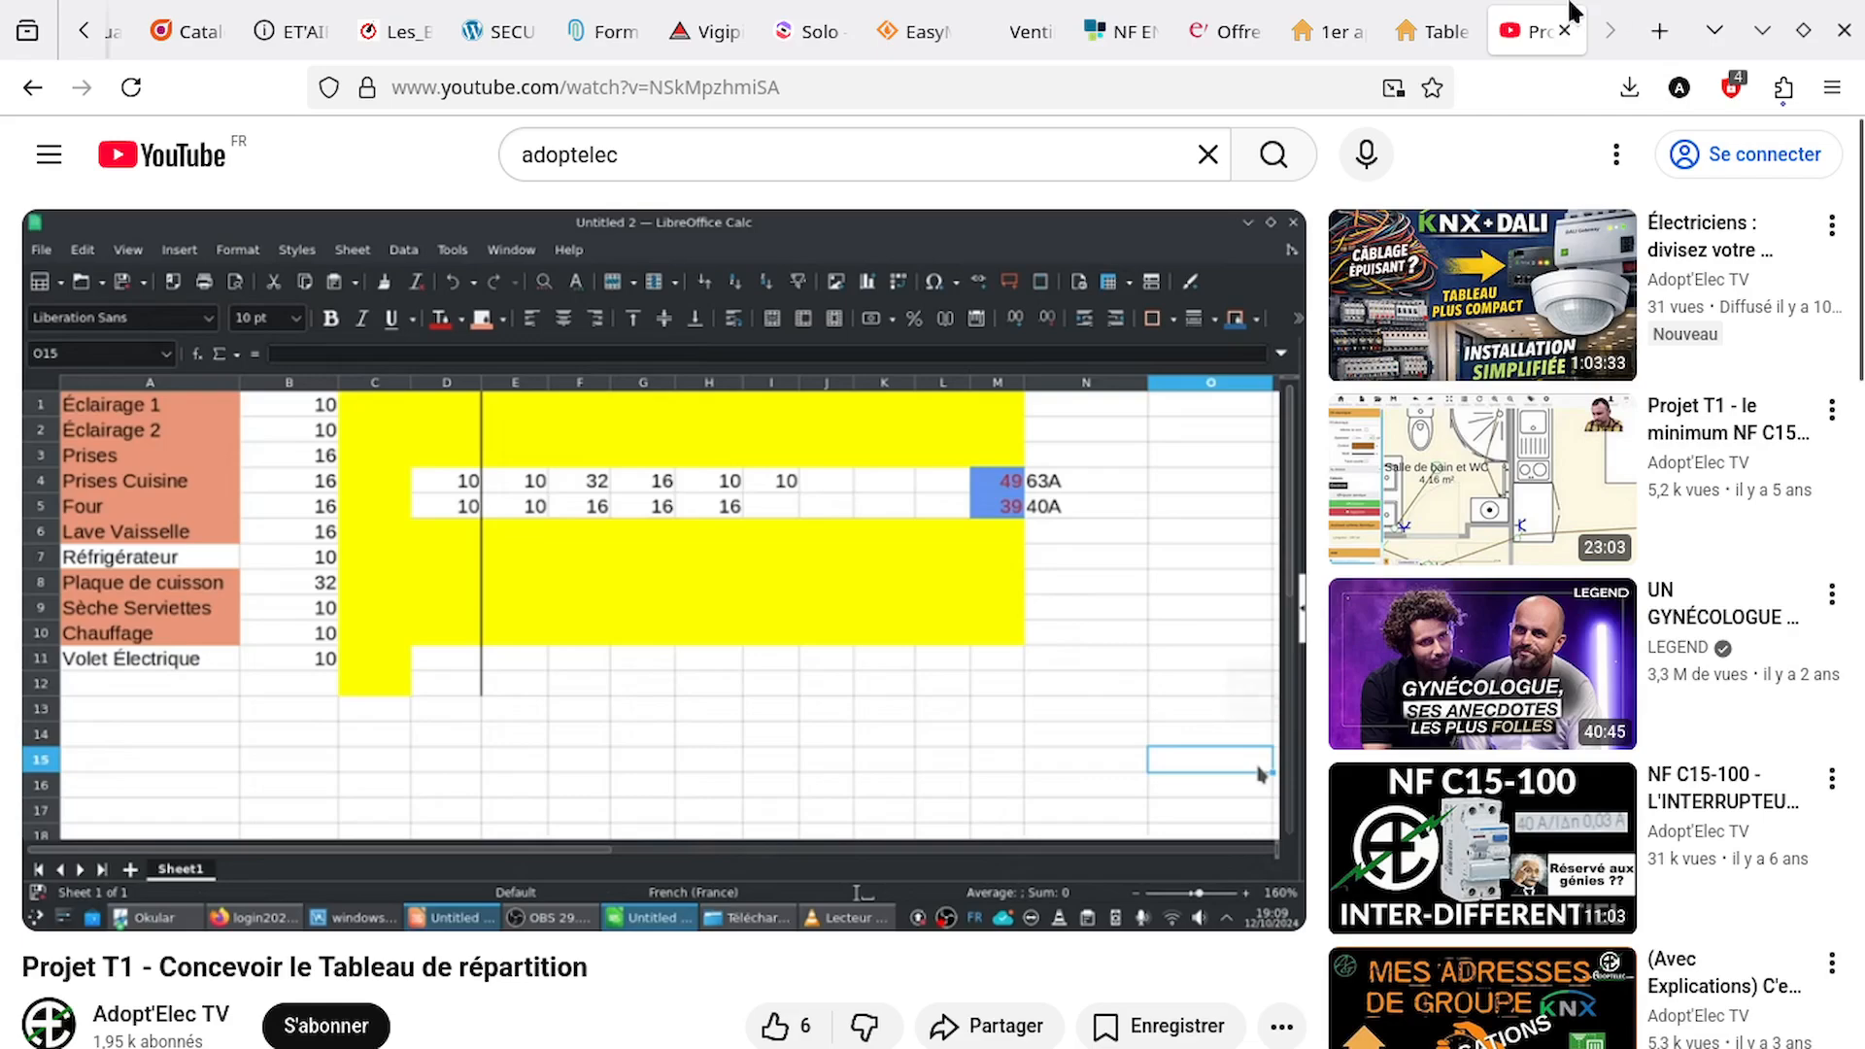
mouse_move(1347, 39)
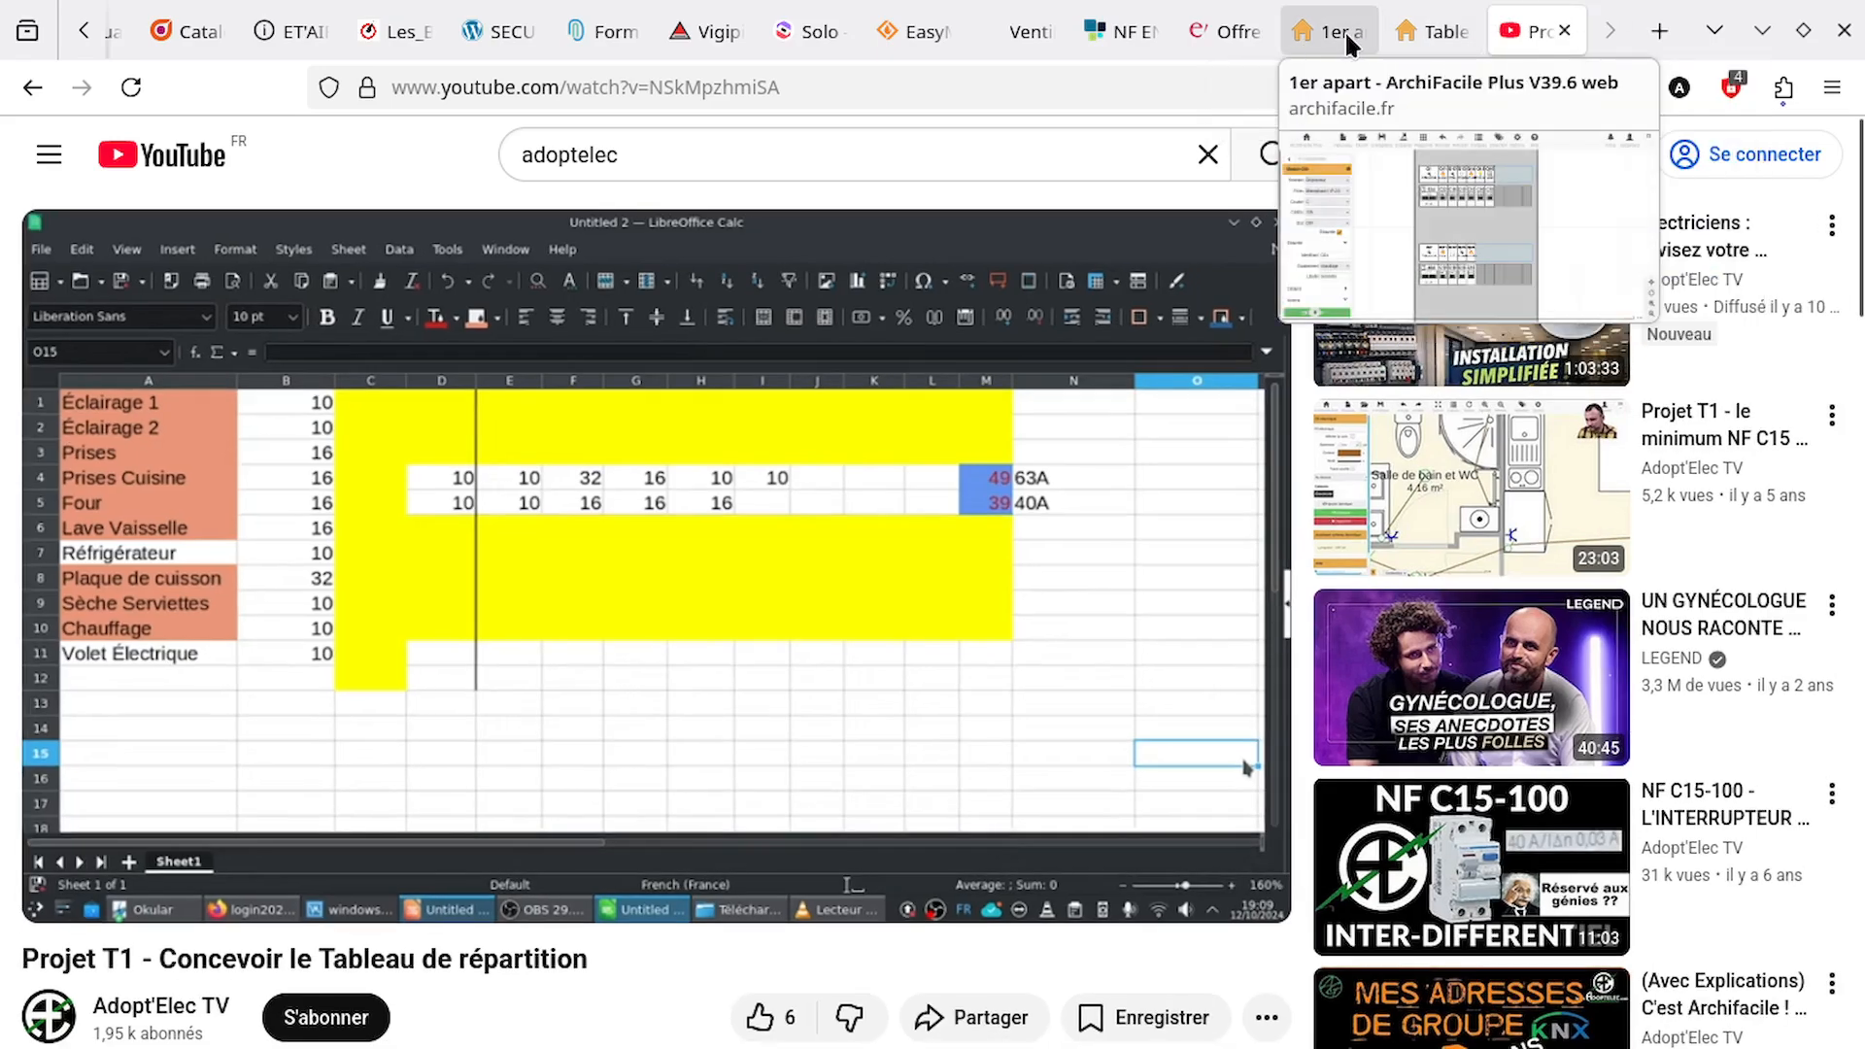
left_click(1344, 29)
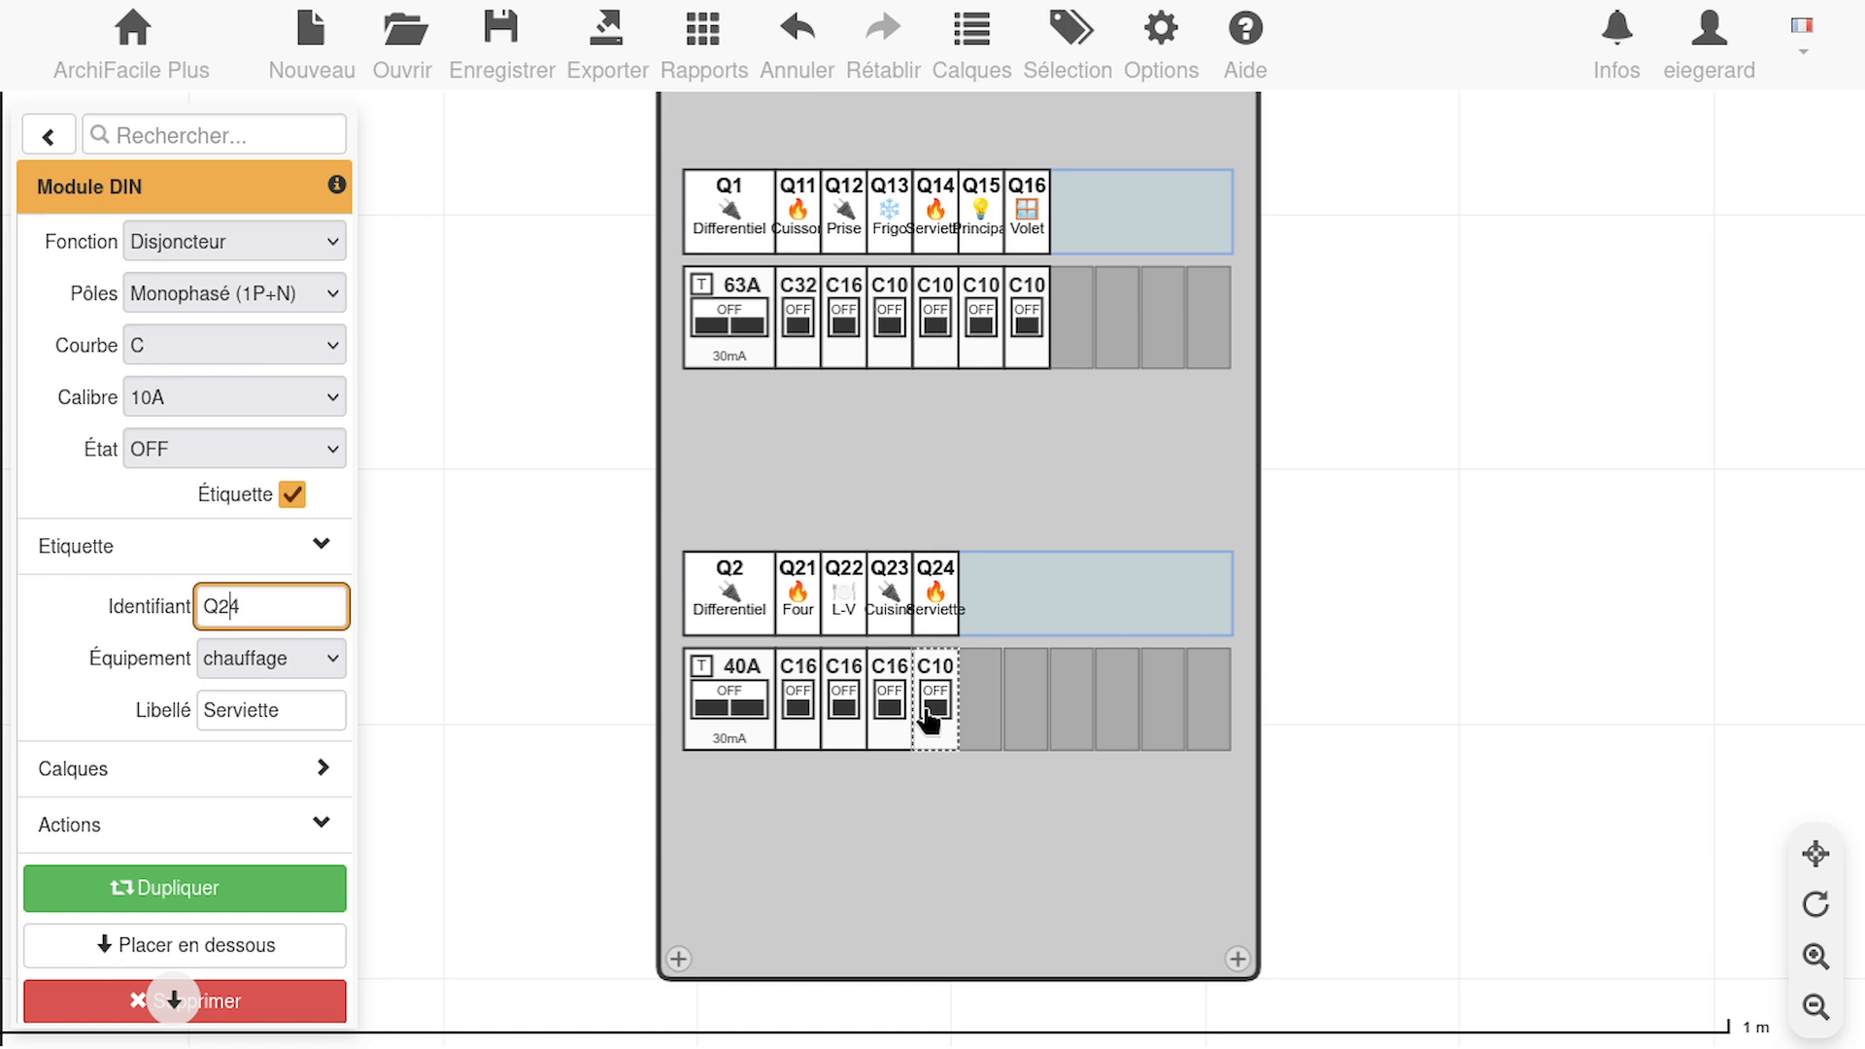
left_click(317, 650)
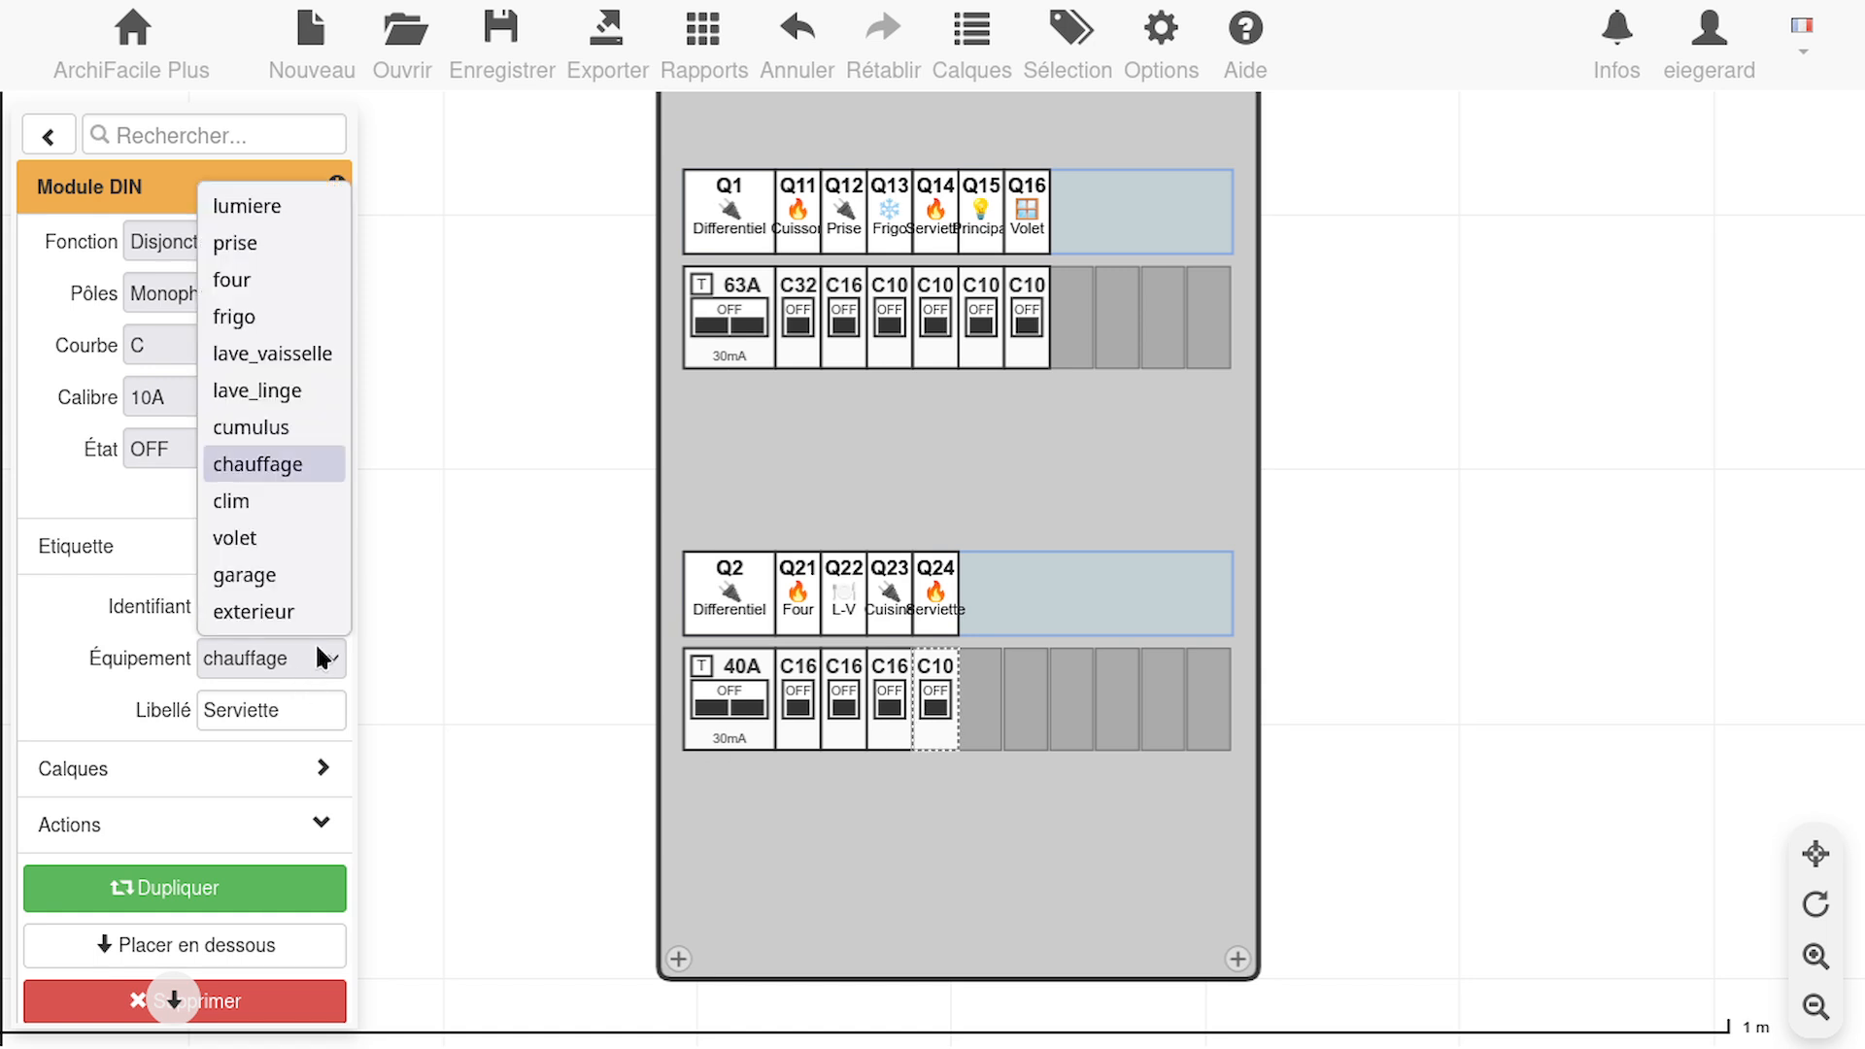
left_click(274, 501)
left_click(316, 708)
double_click(315, 707)
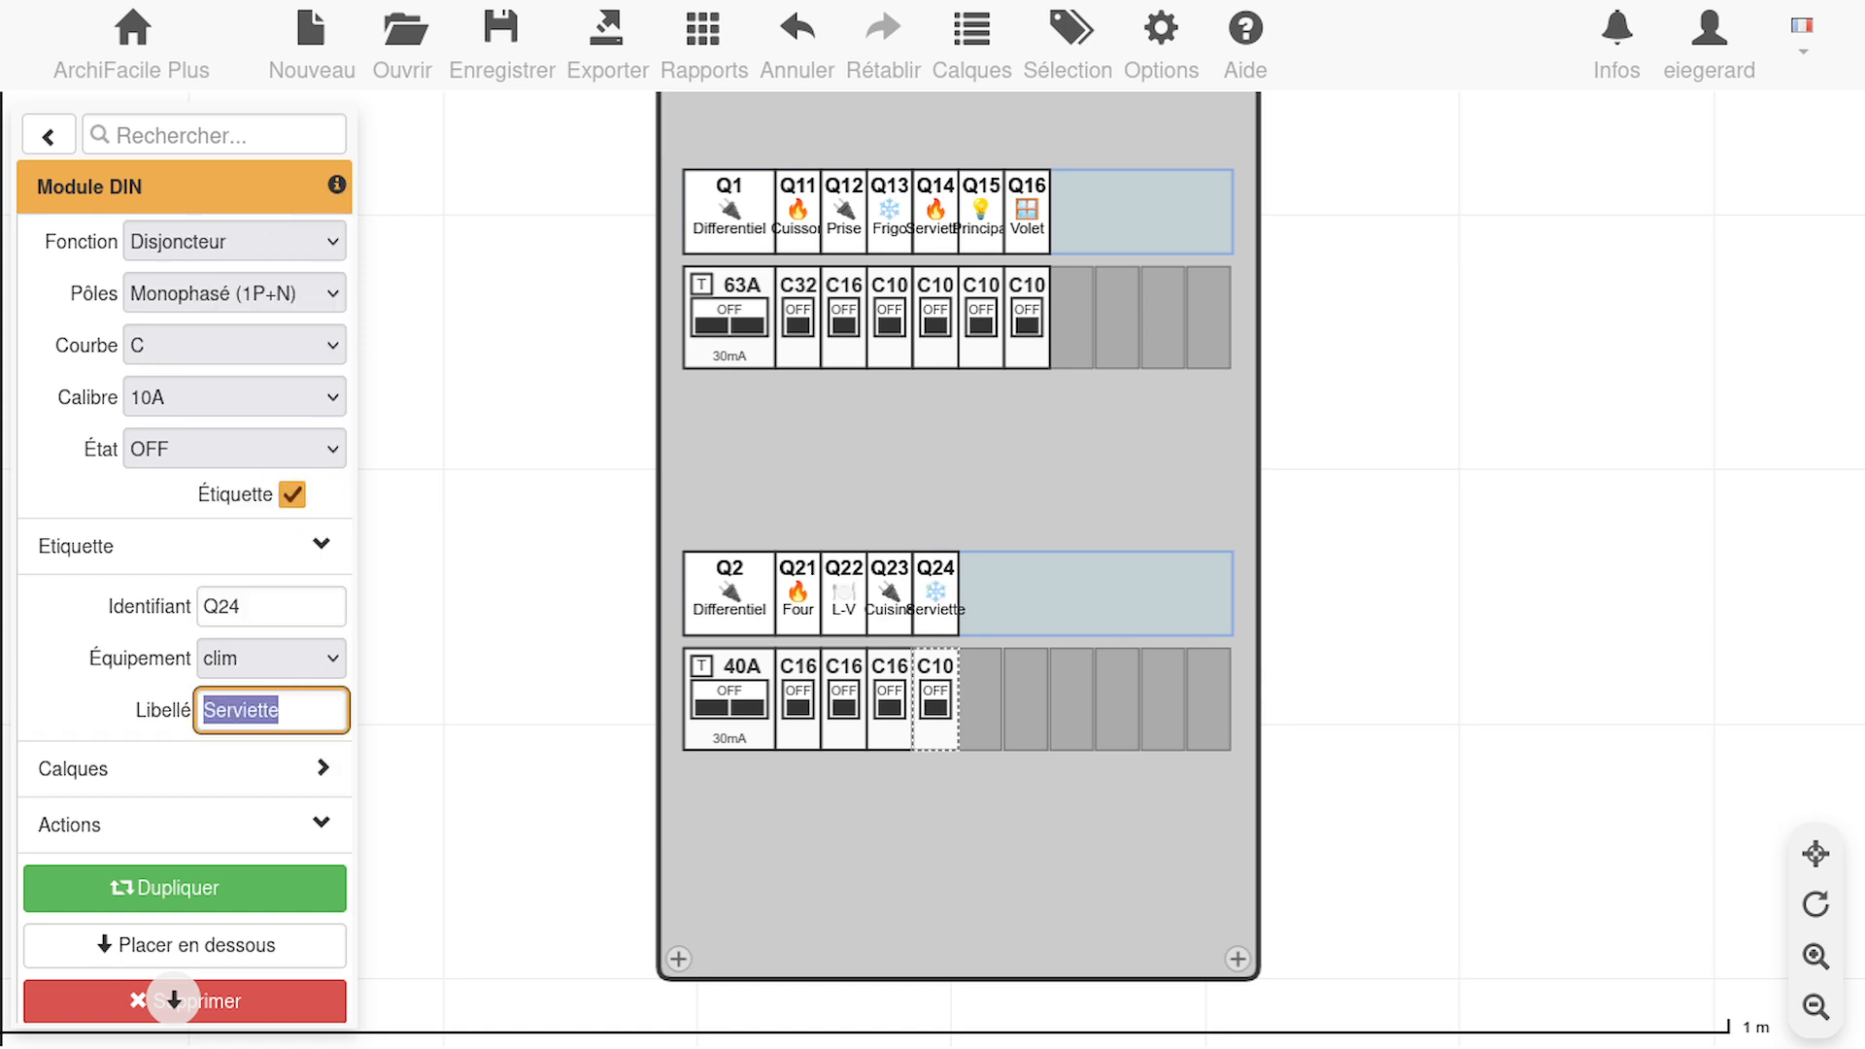
type("Clim")
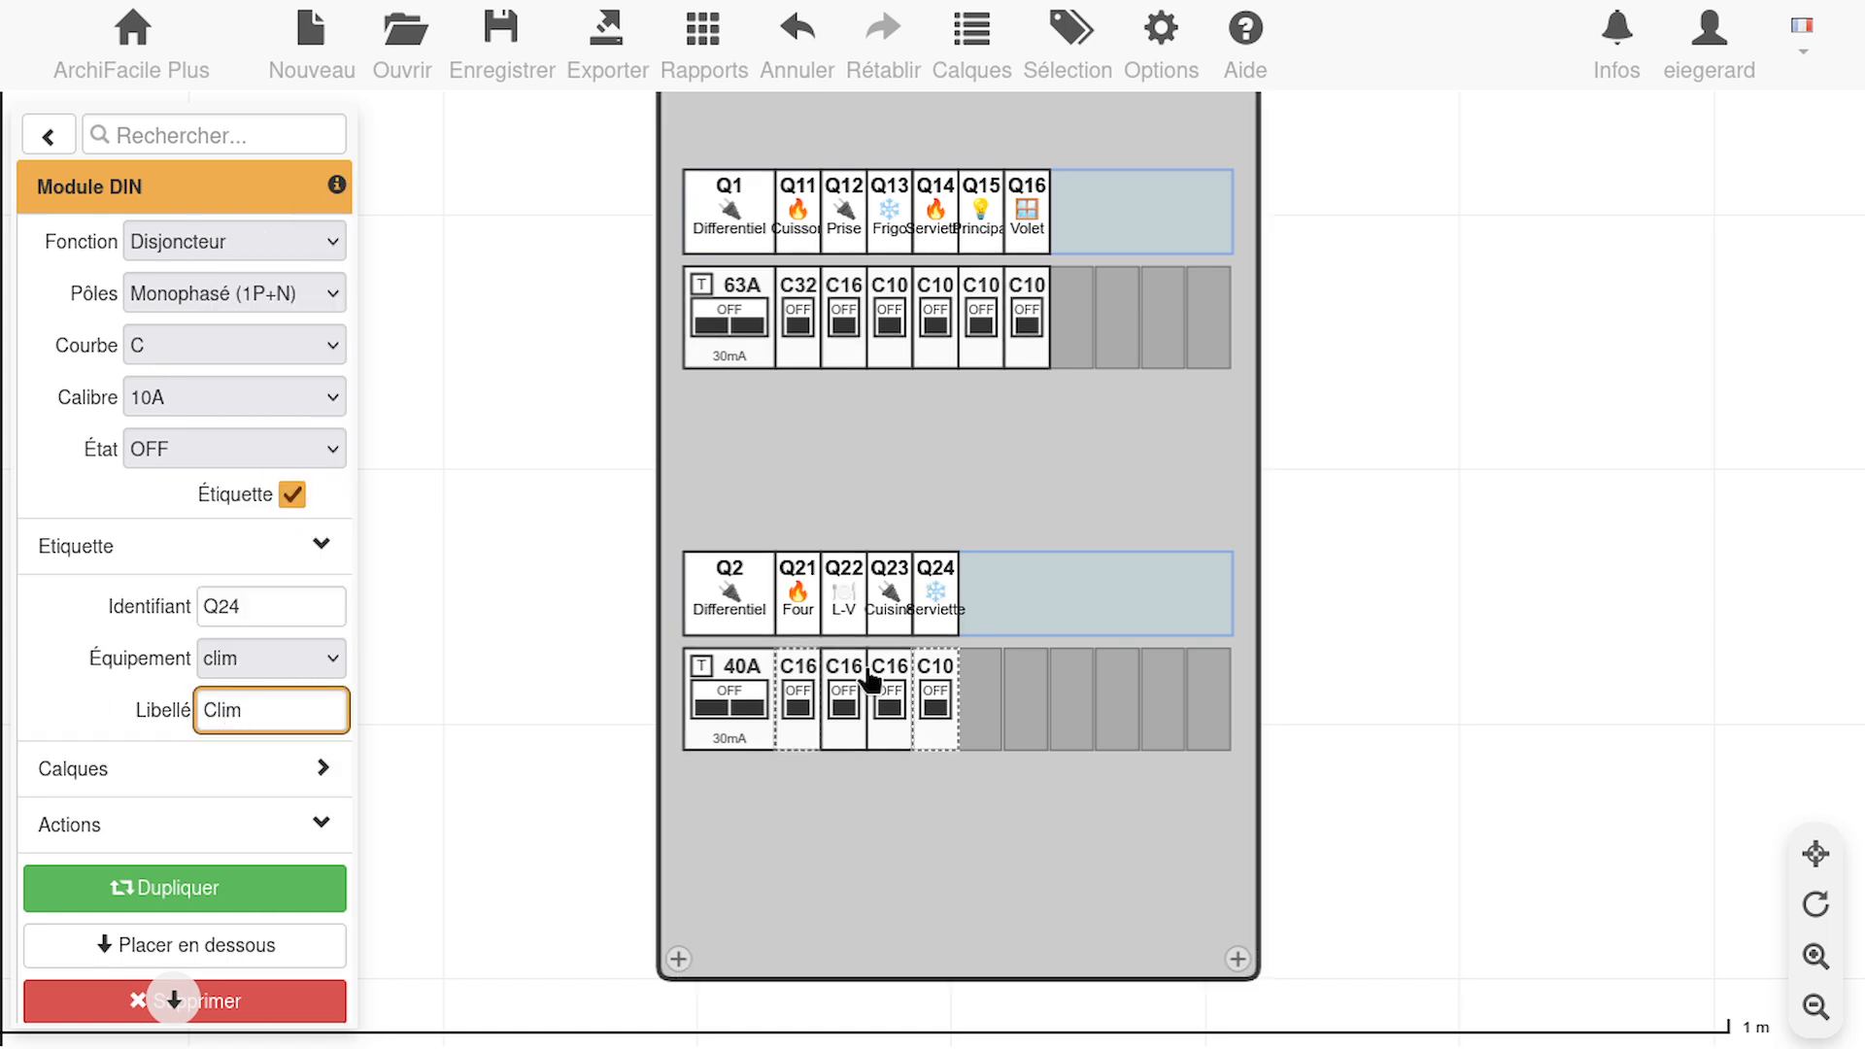
left_click(901, 681)
Copy the Q24 Clim breaker into the next free slot of the lower row and set the copy's identifier to Q25
left_click(938, 701)
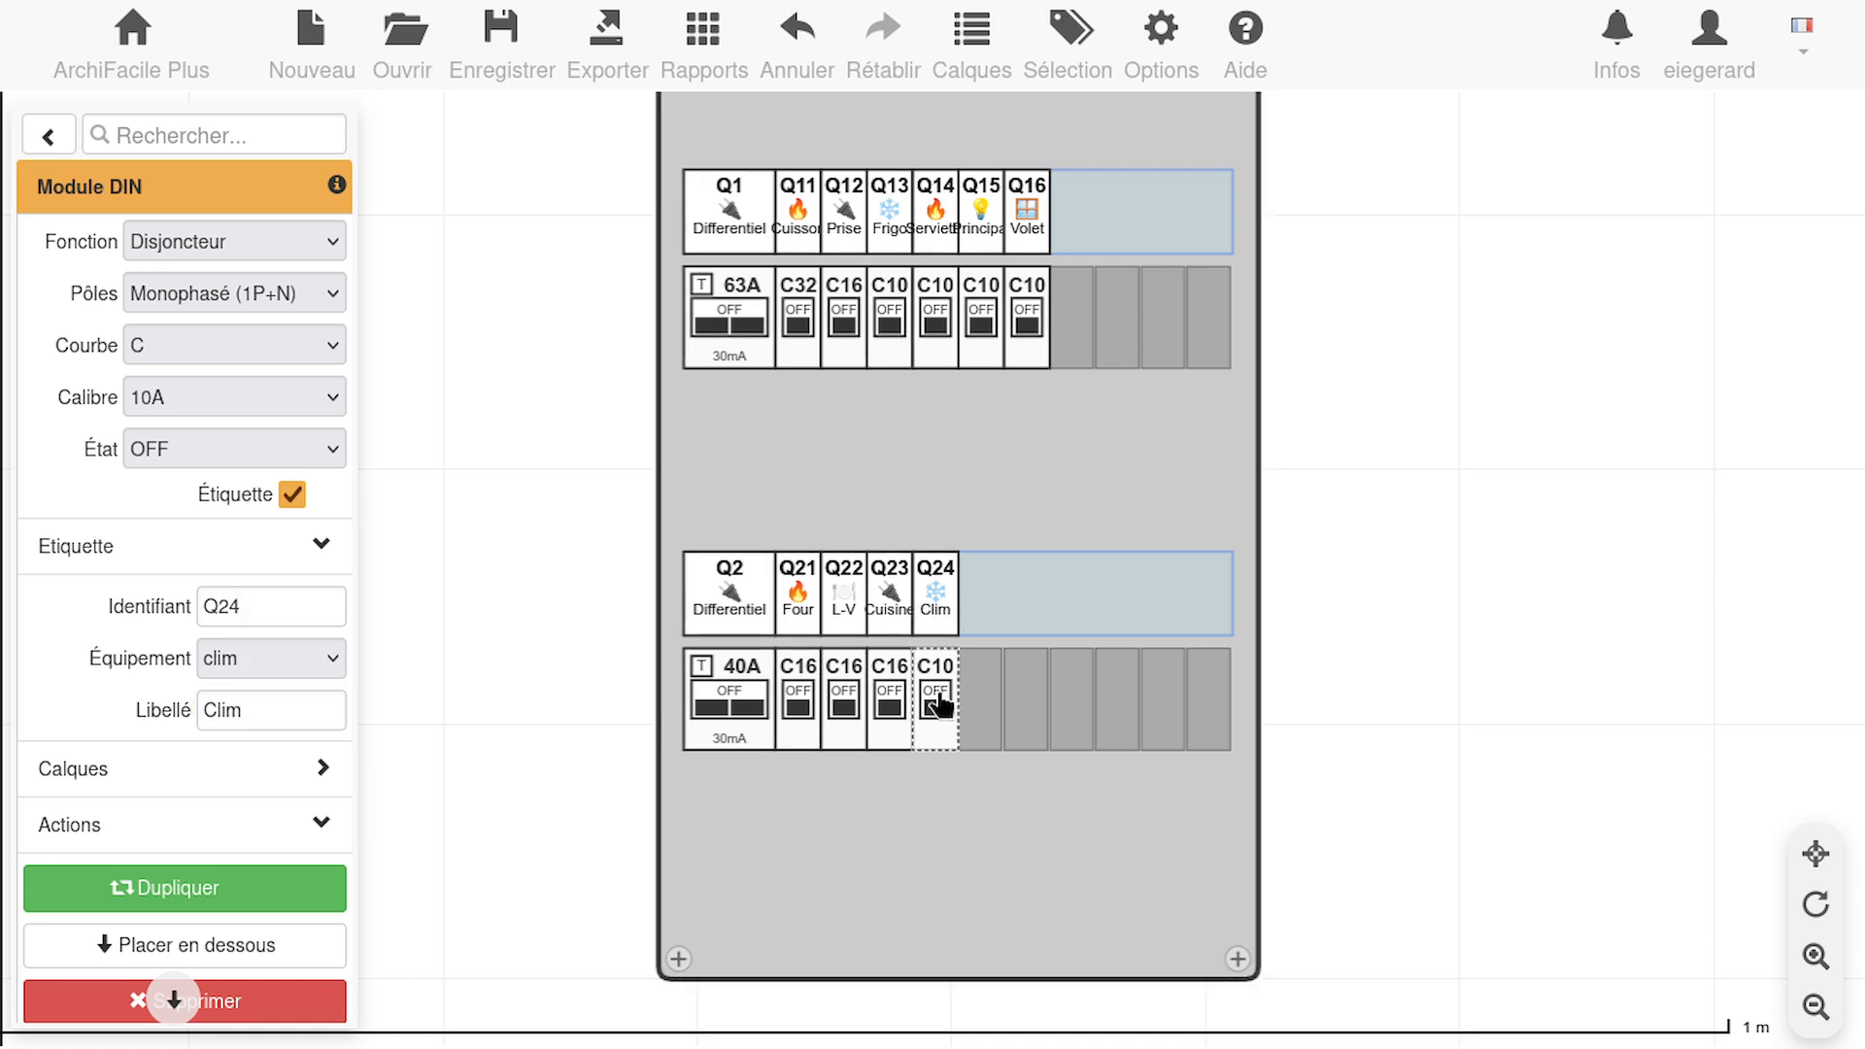
key("ctrl+c")
key("ctrl+v")
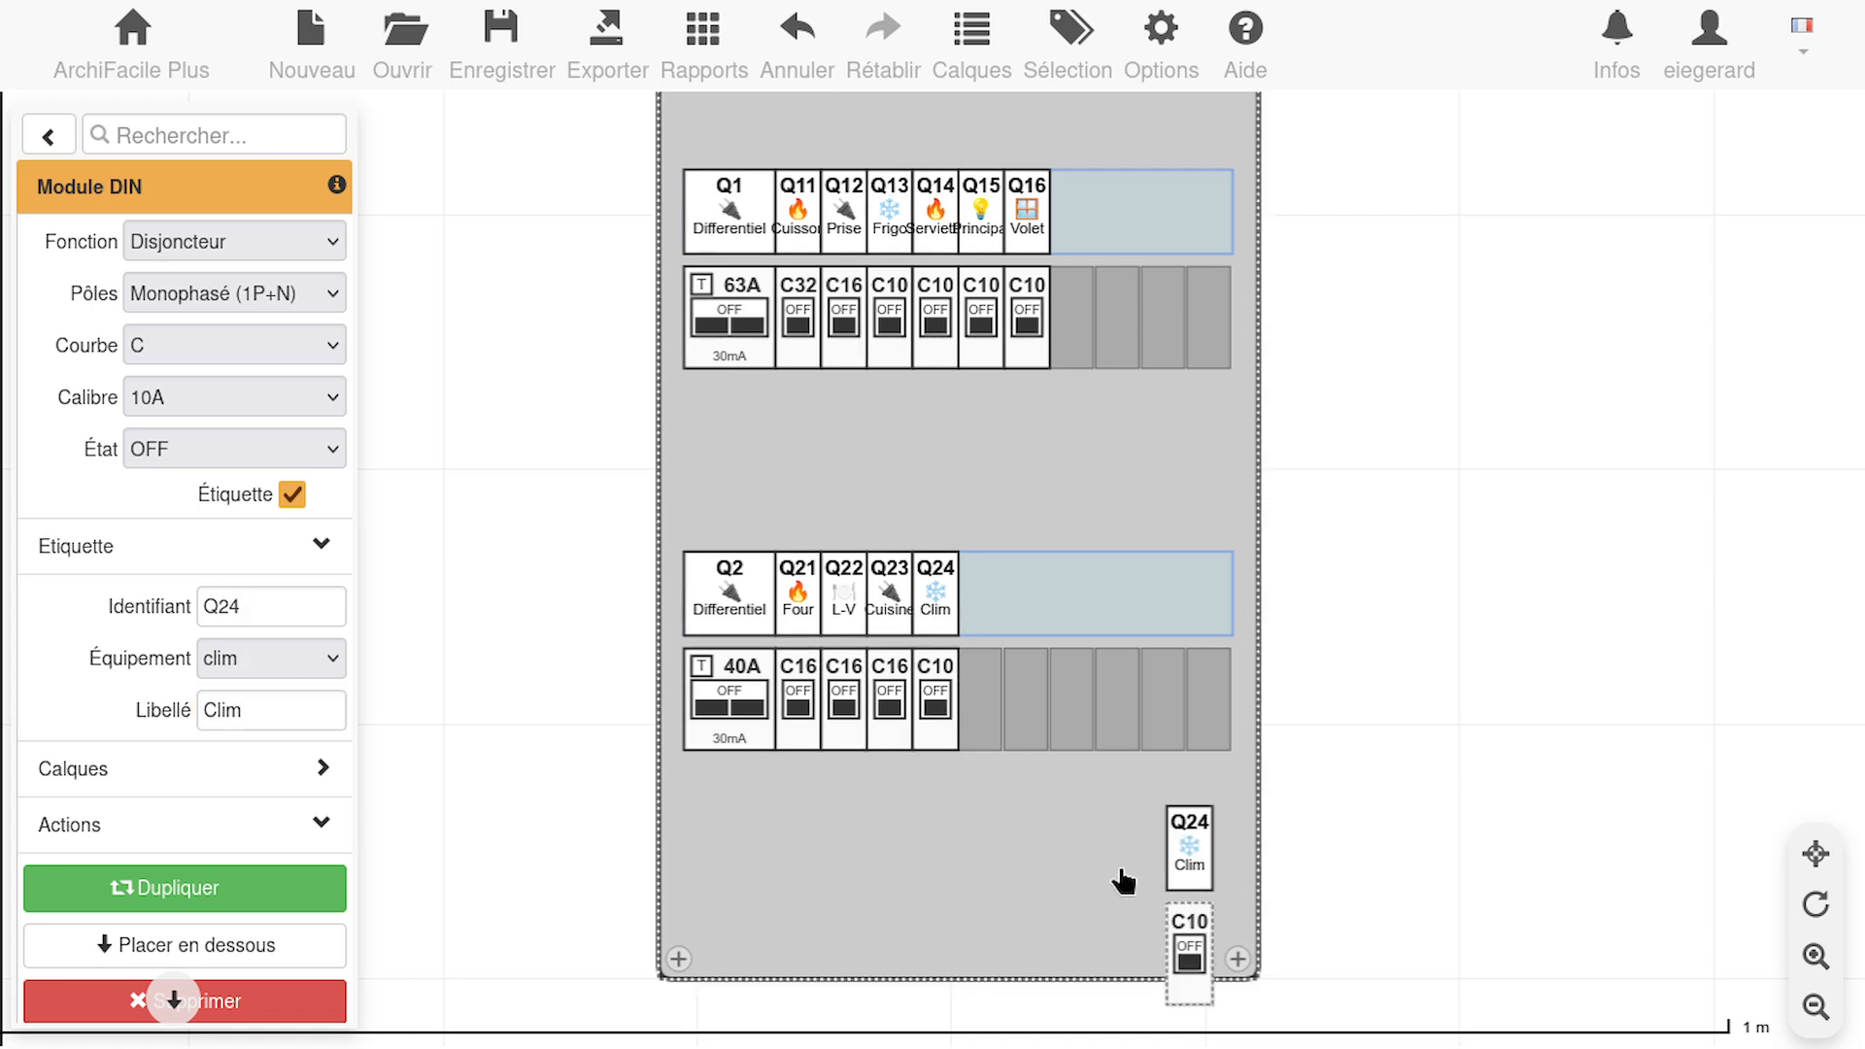
left_click_drag(1188, 962, 985, 726)
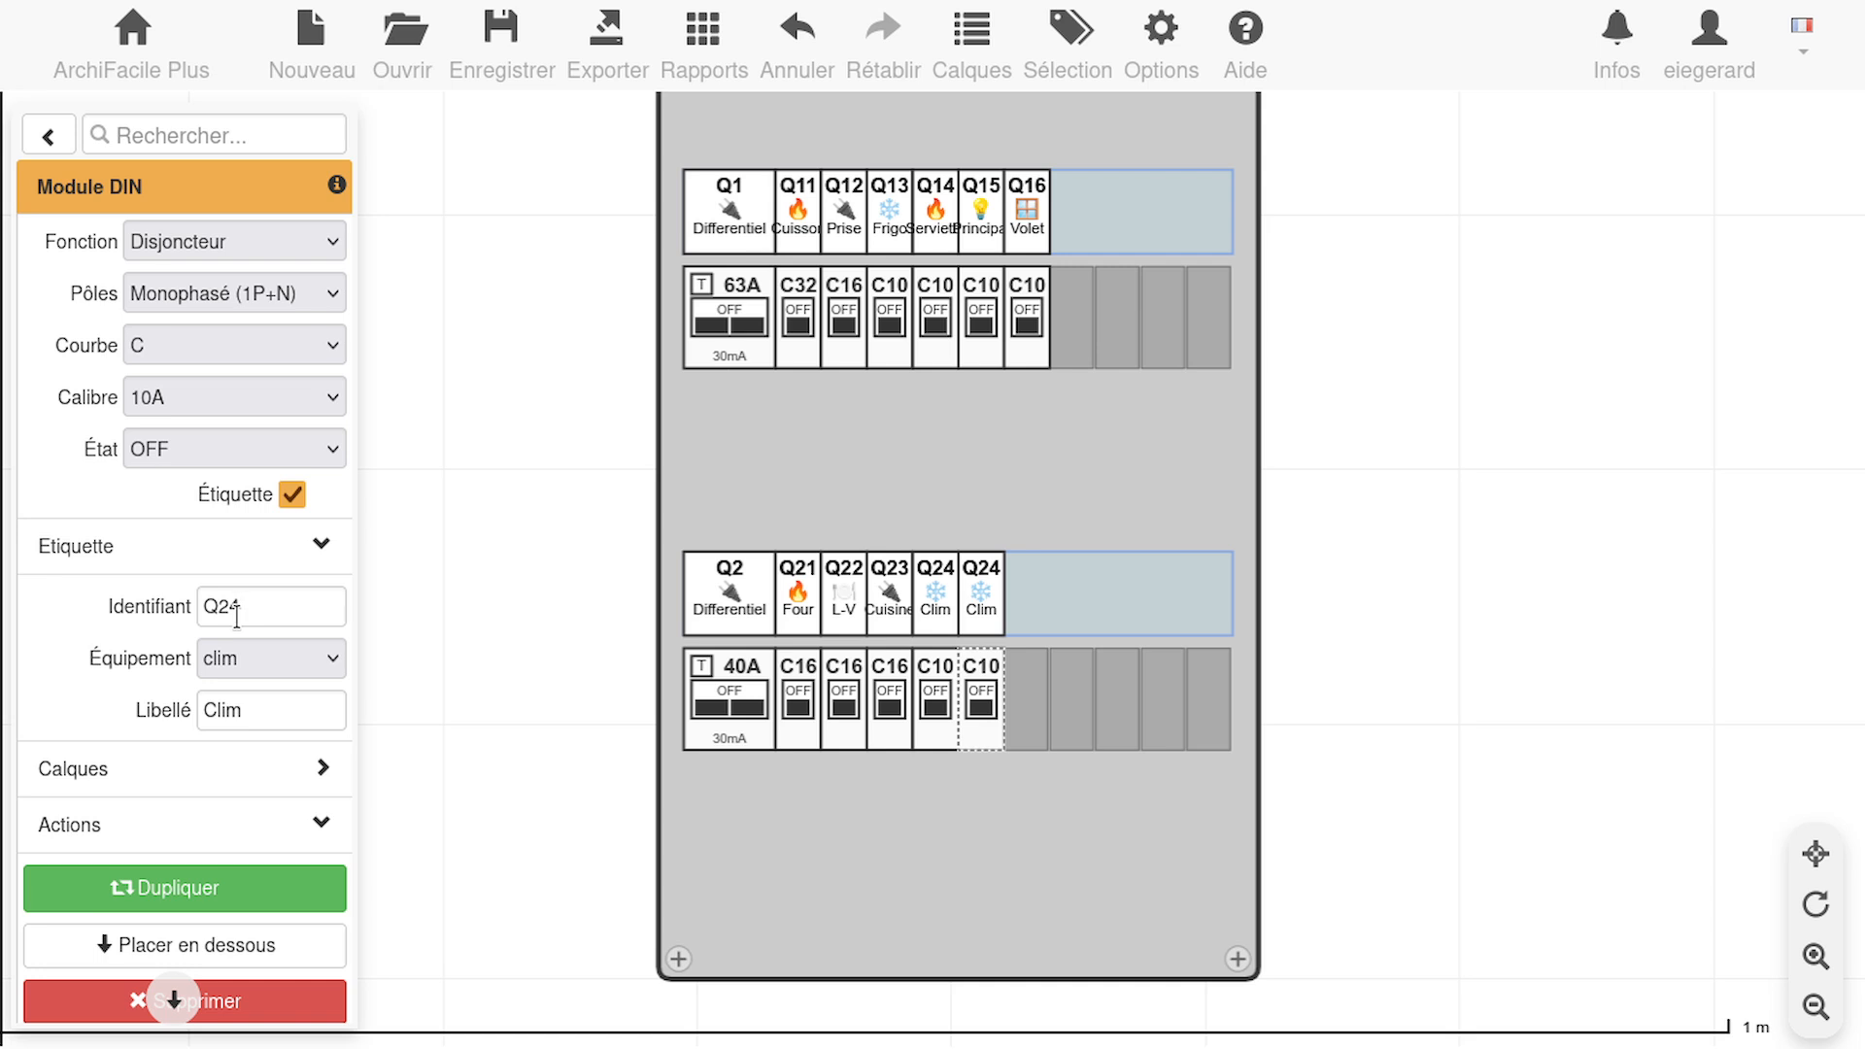
left_click_drag(217, 608, 236, 608)
left_click(263, 608)
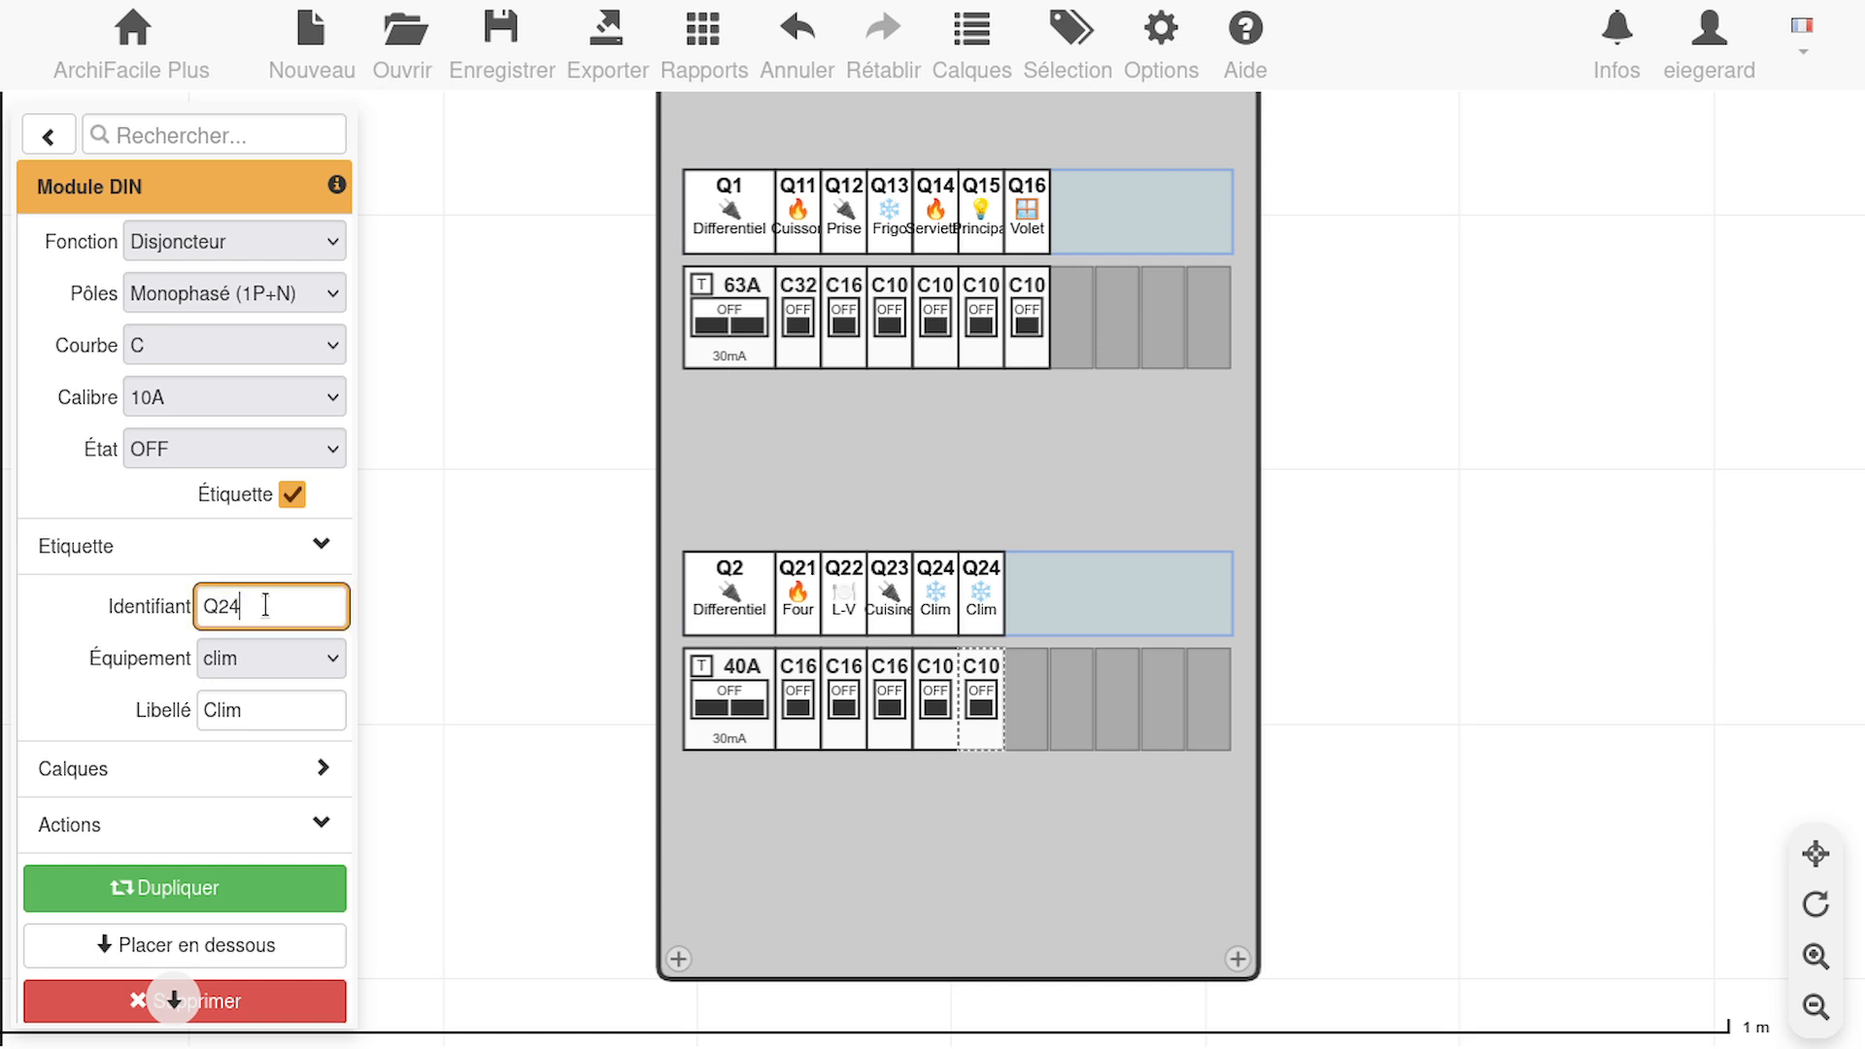
key("BackSpace")
type("5")
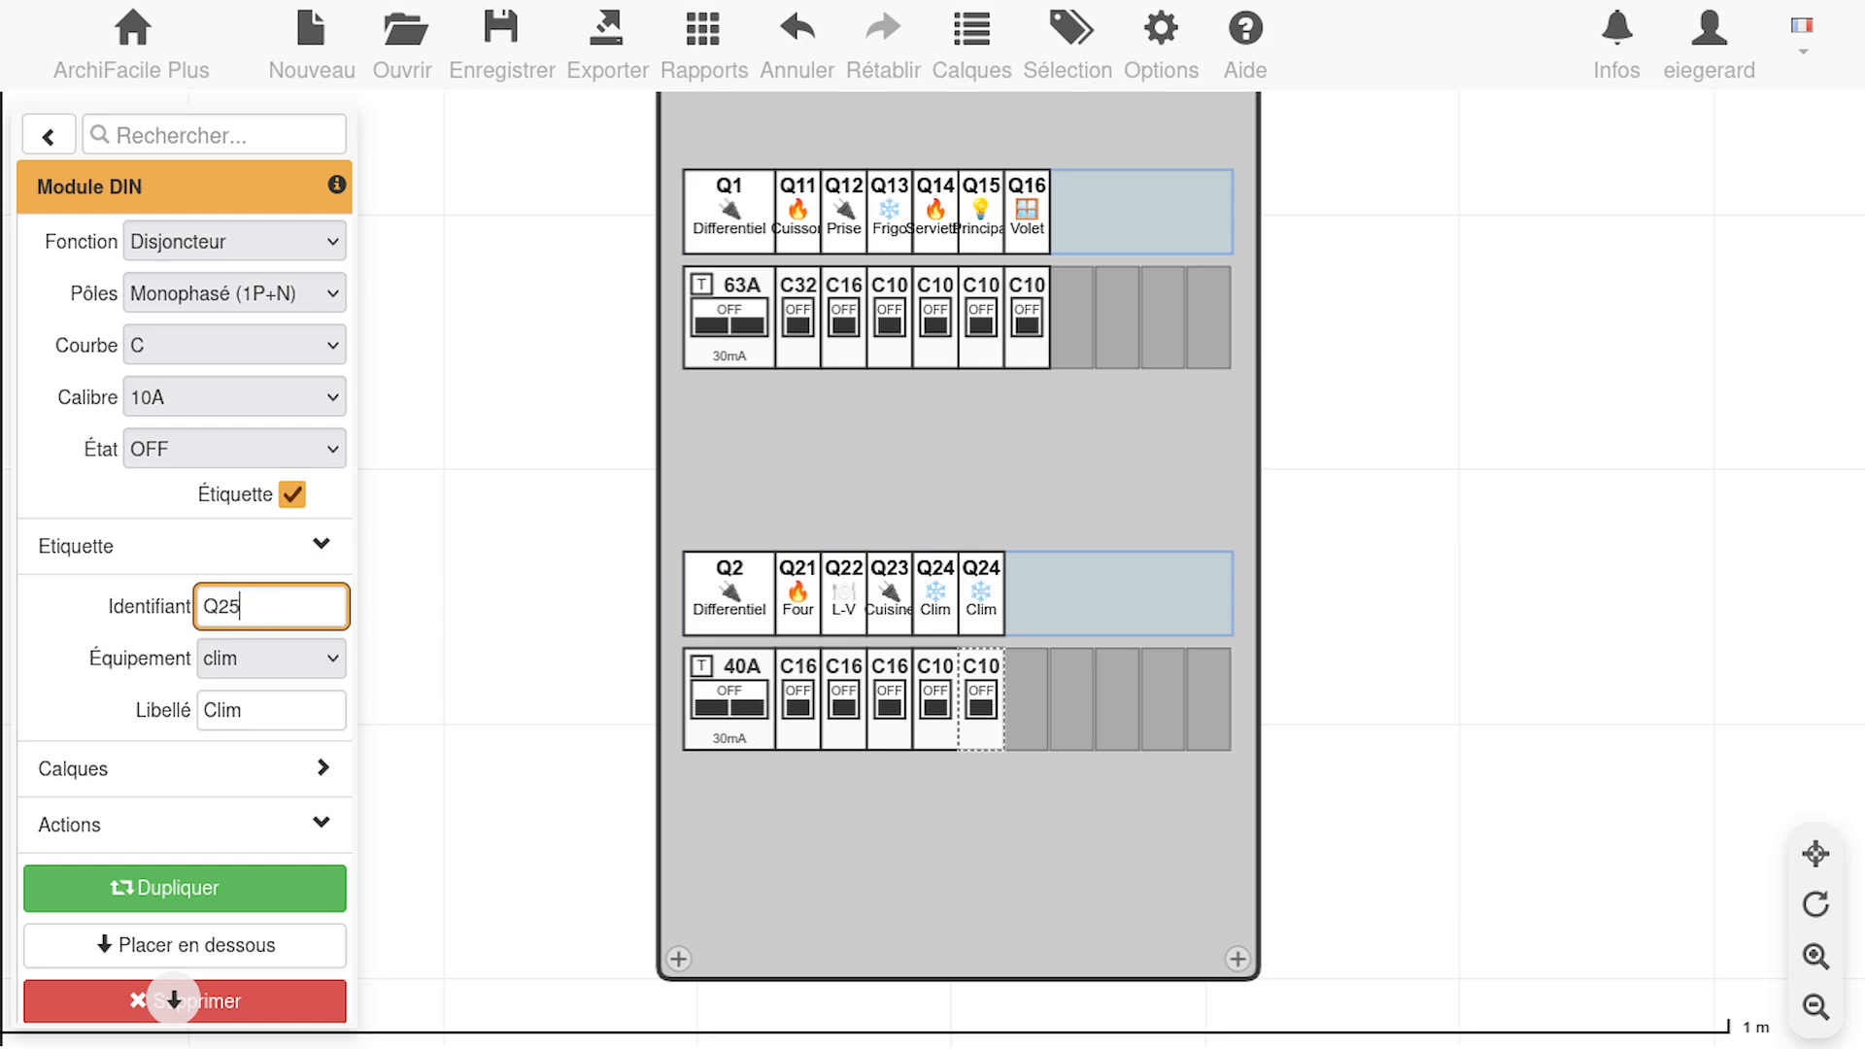
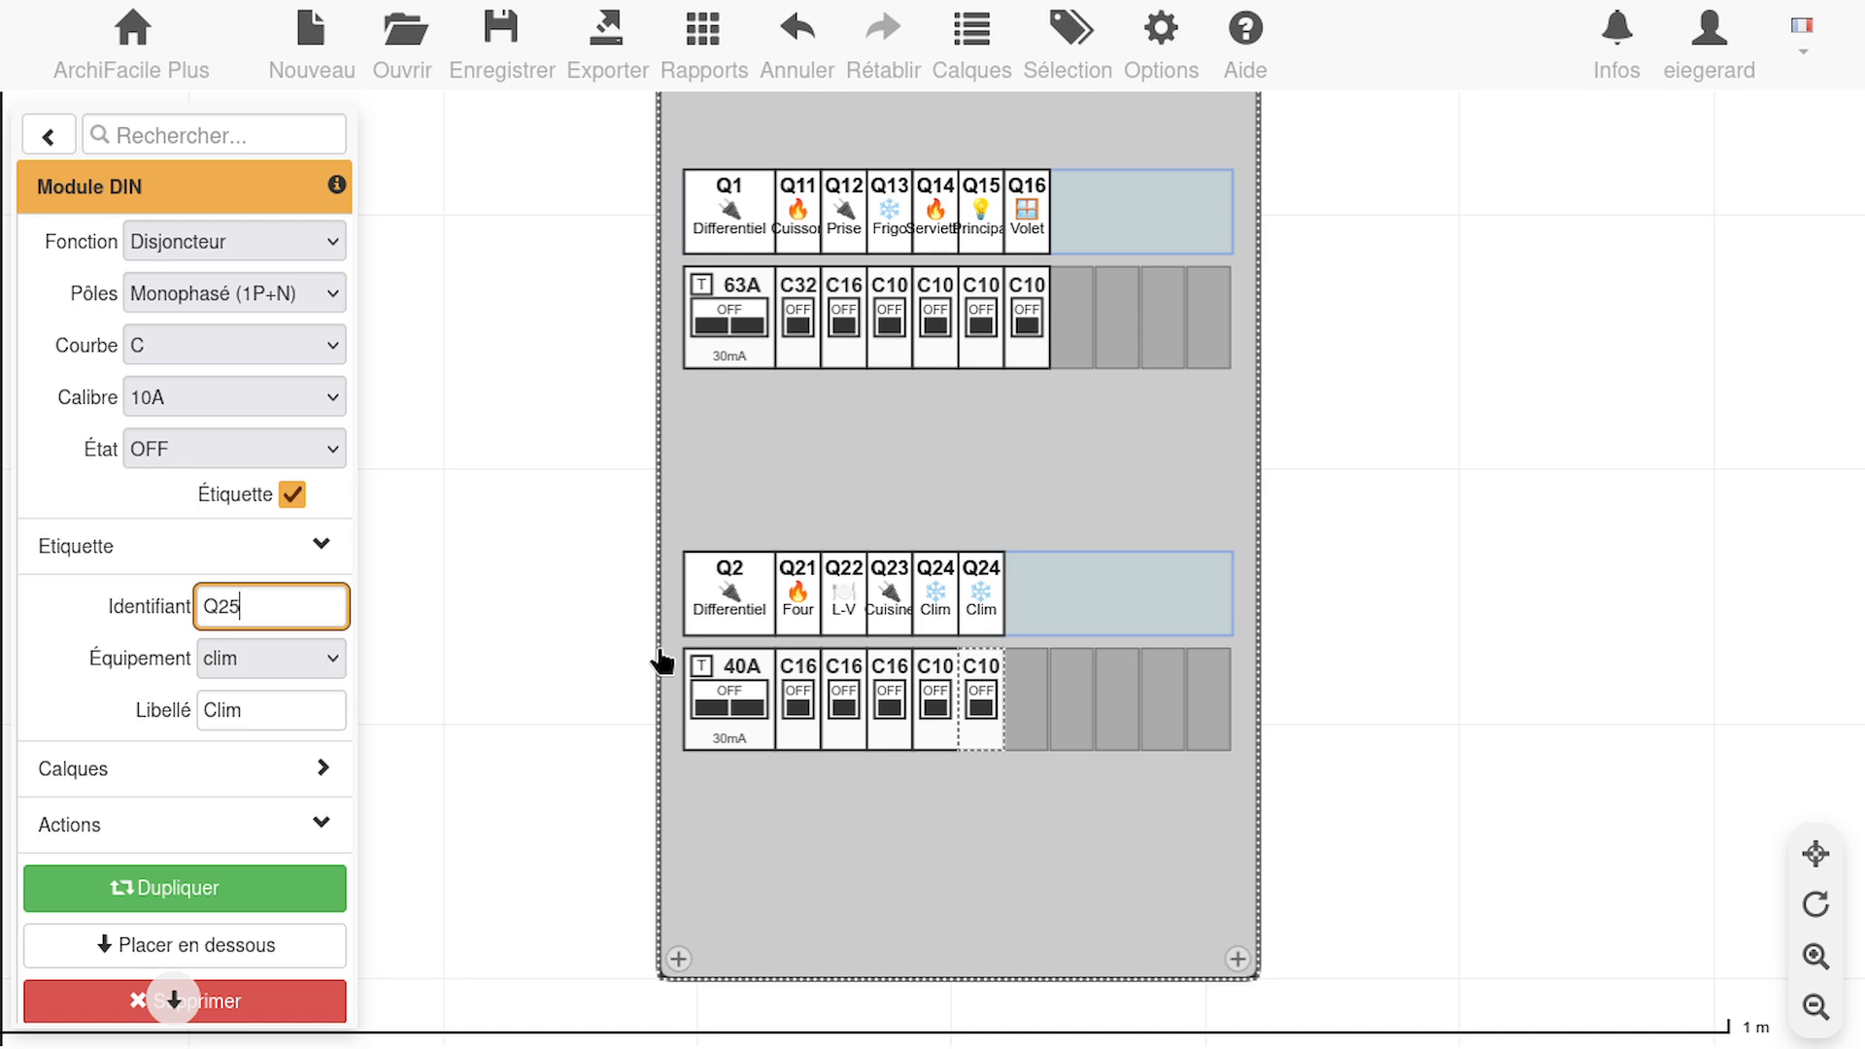
Set the Q25 breaker's equipment to lumiere and its label to Lum SDB
left_click(309, 656)
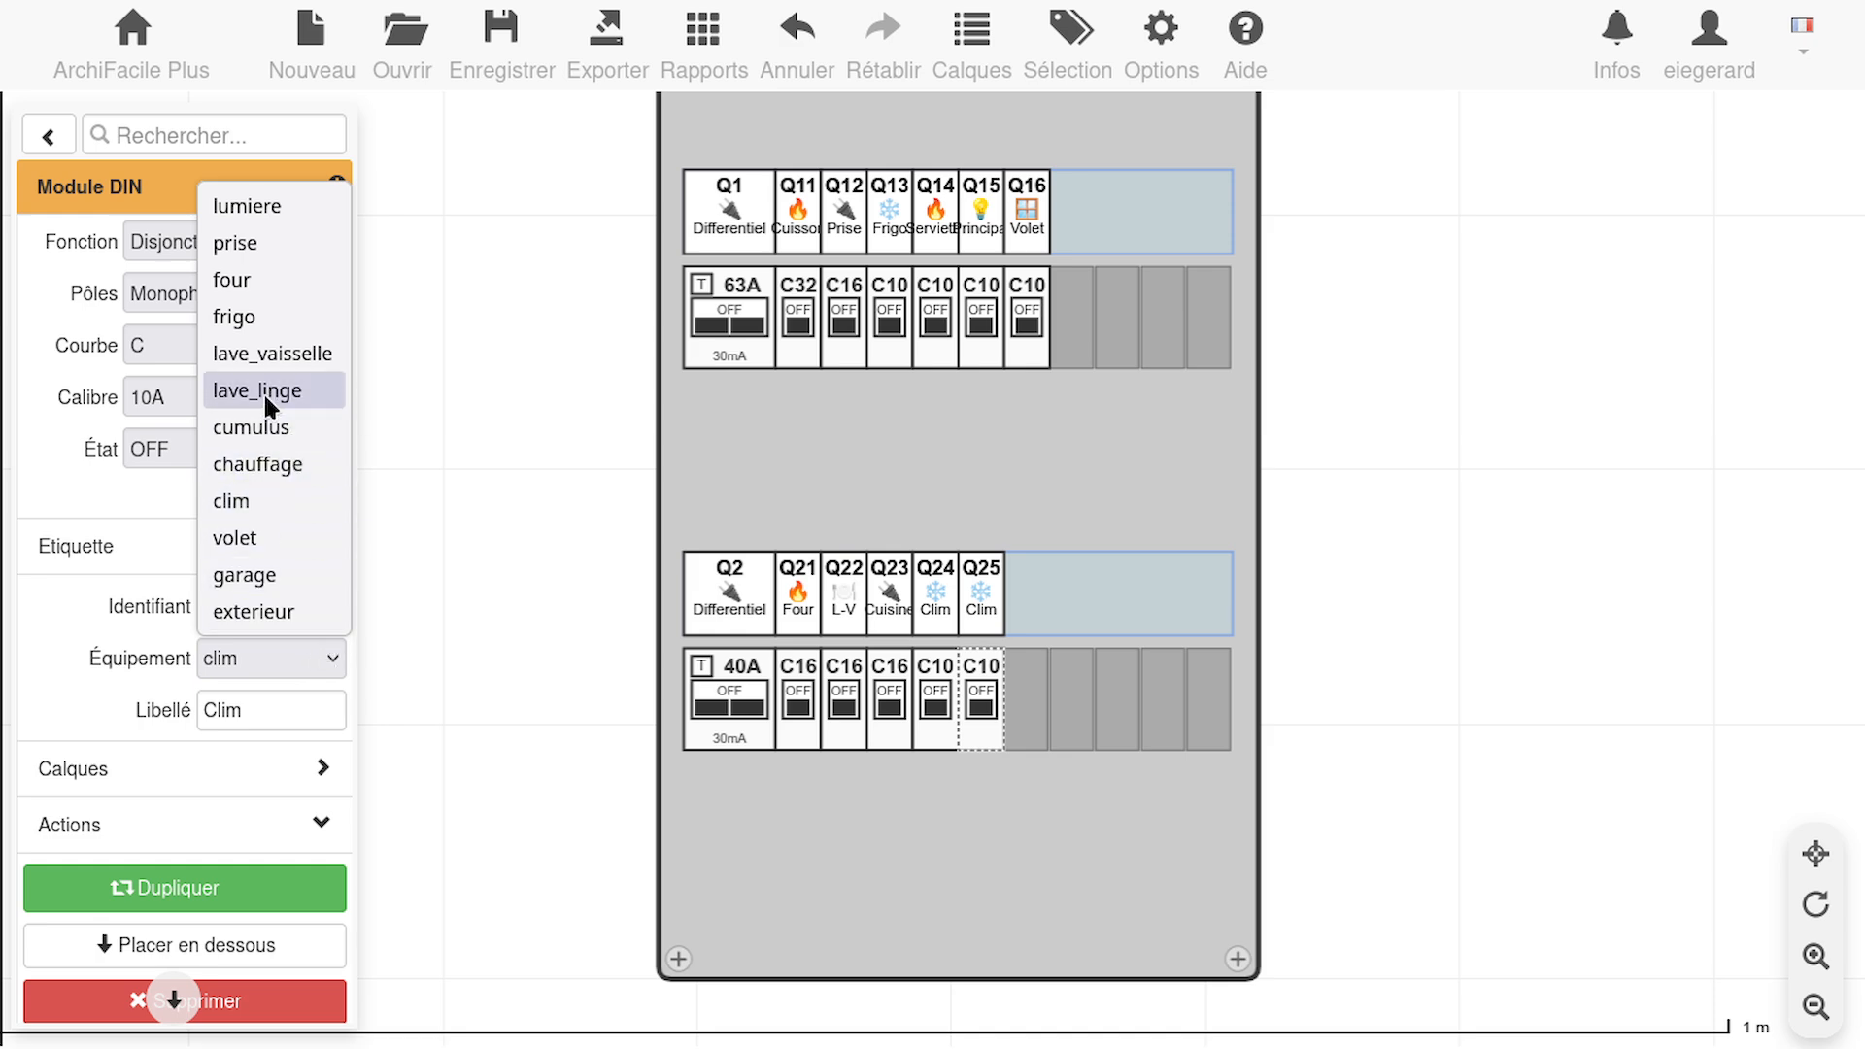
left_click(275, 204)
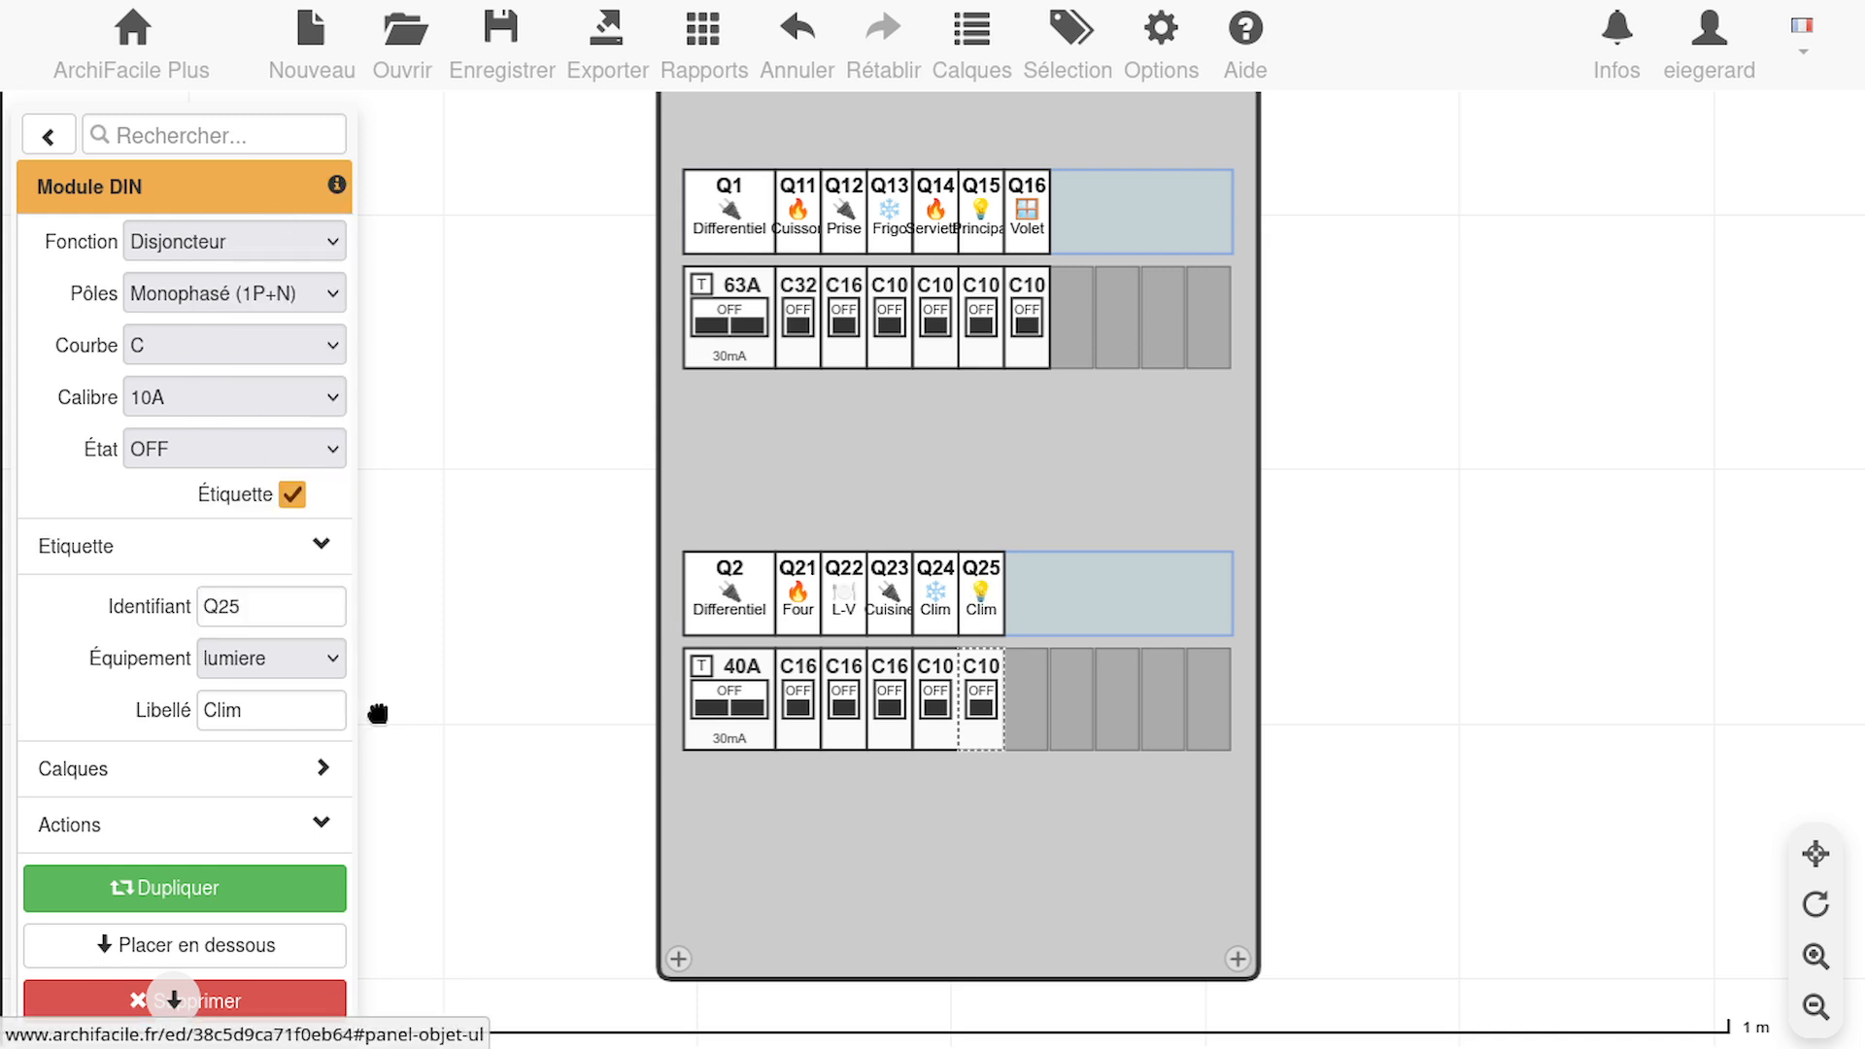
left_click_drag(244, 714, 154, 696)
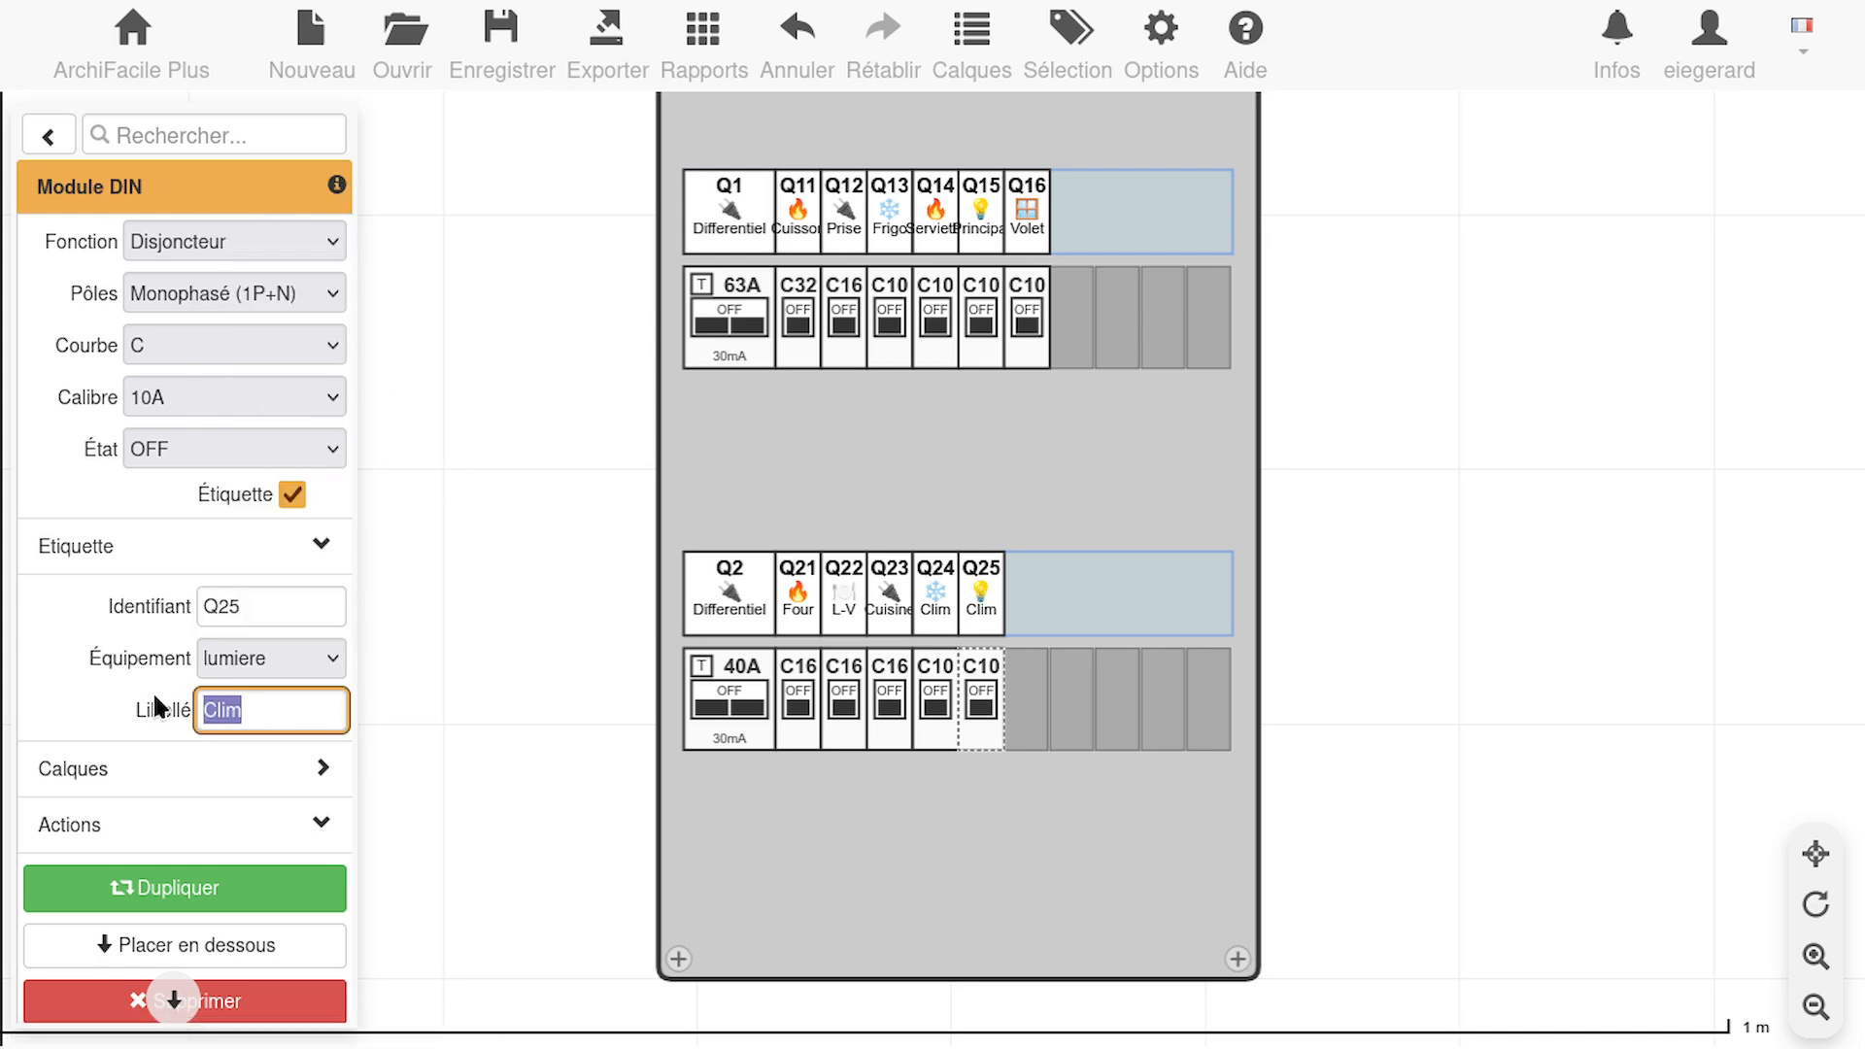
type("Lum SDB")
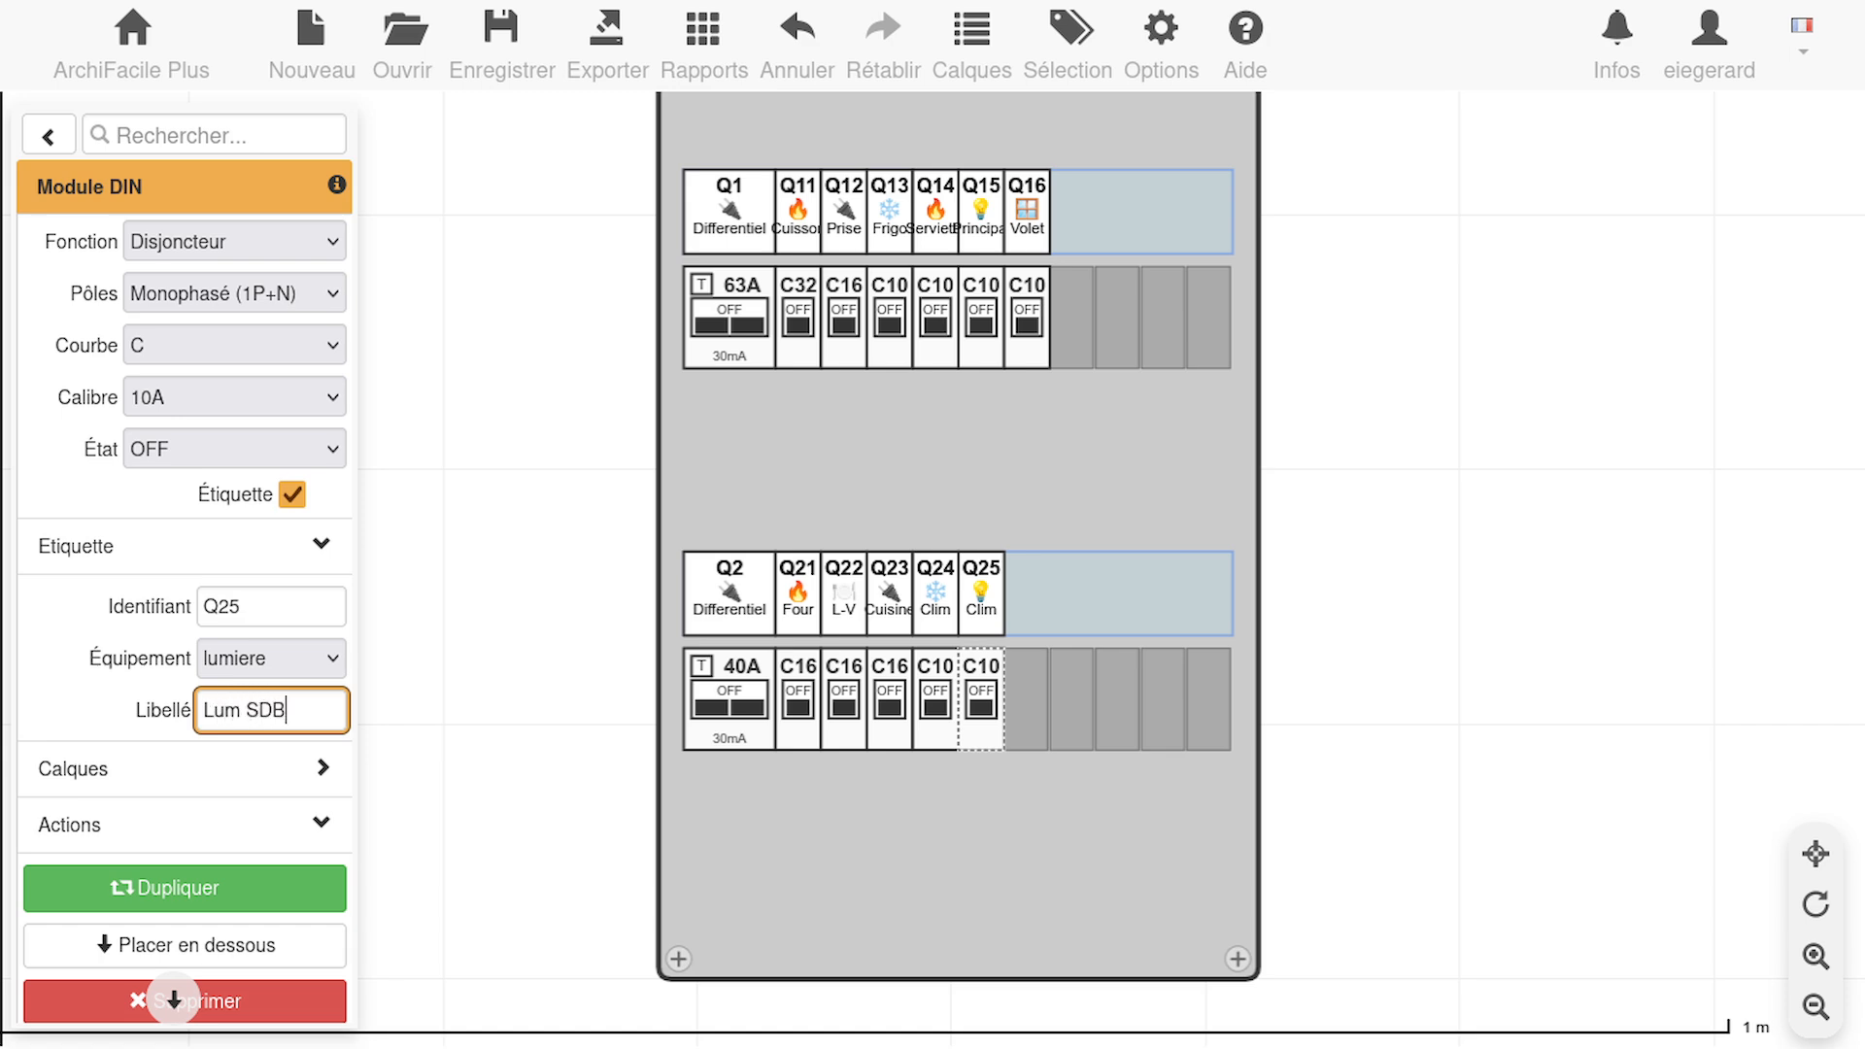
left_click(272, 606)
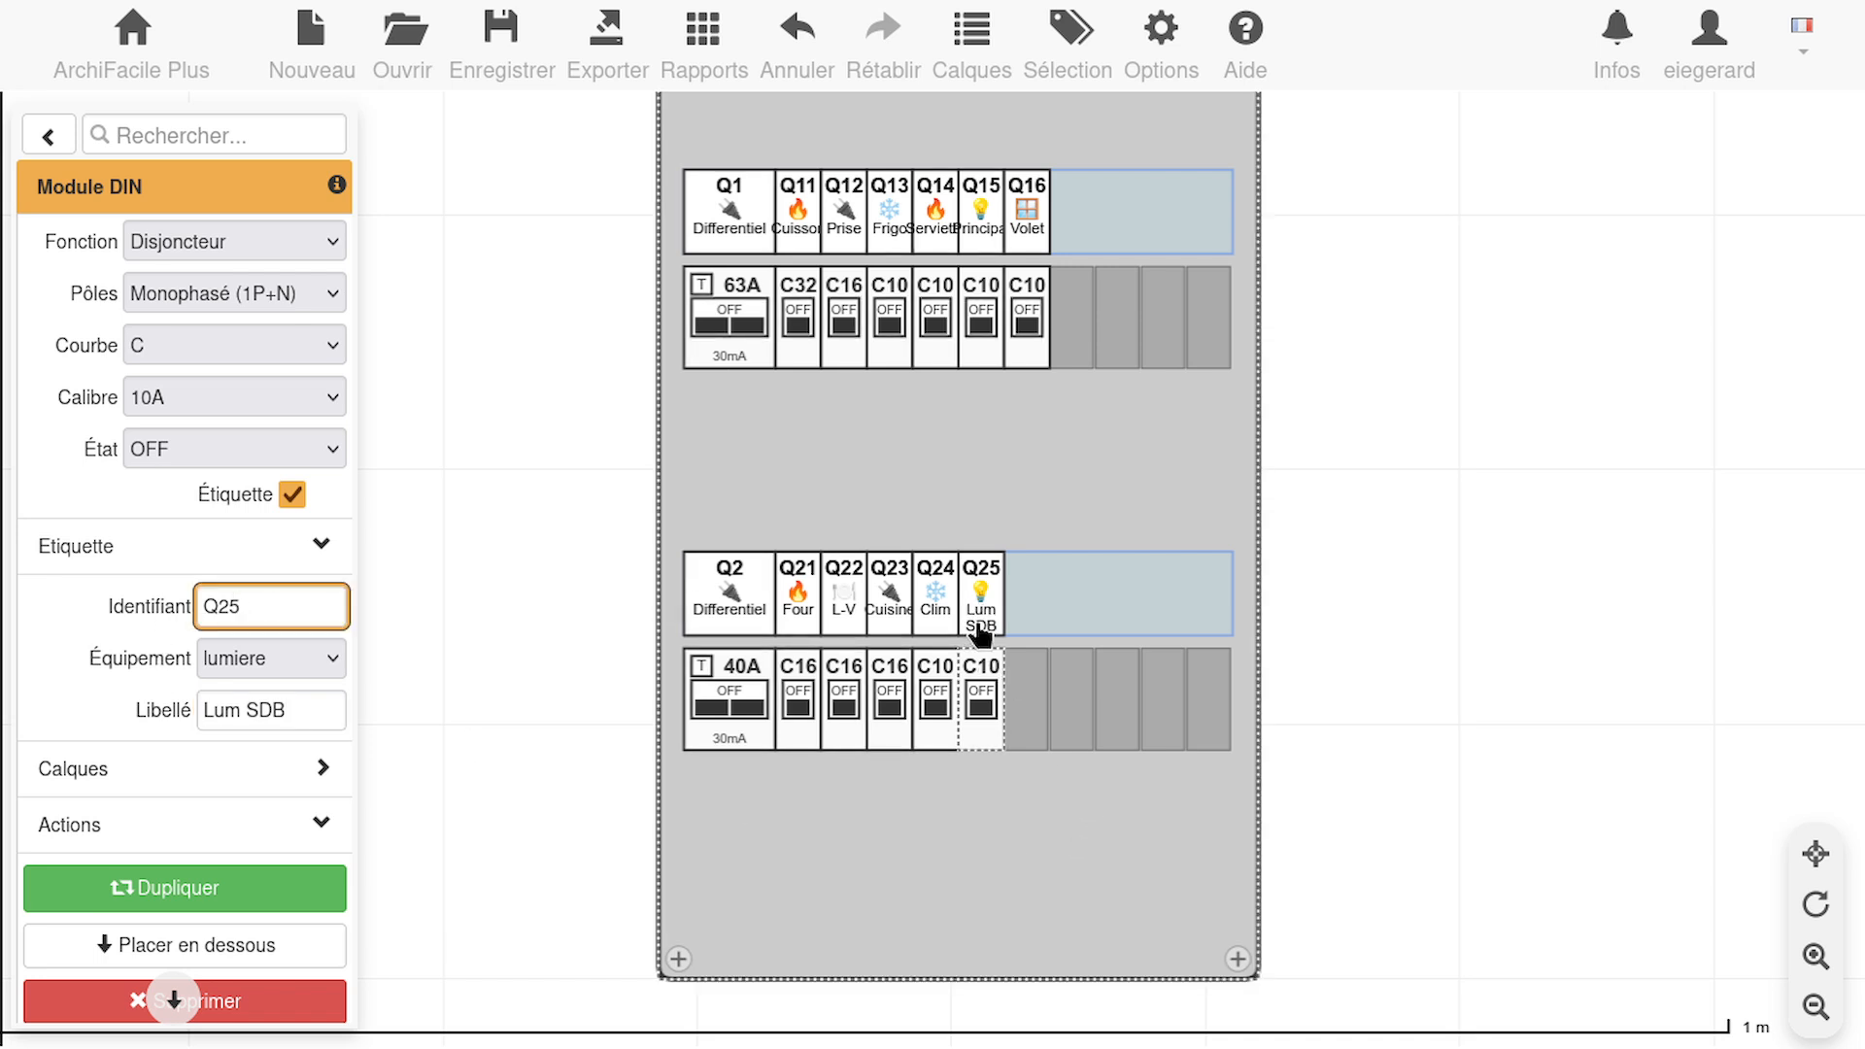
Change the label of the Q15 lighting breaker in the upper row to LUM Salon
left_click(981, 325)
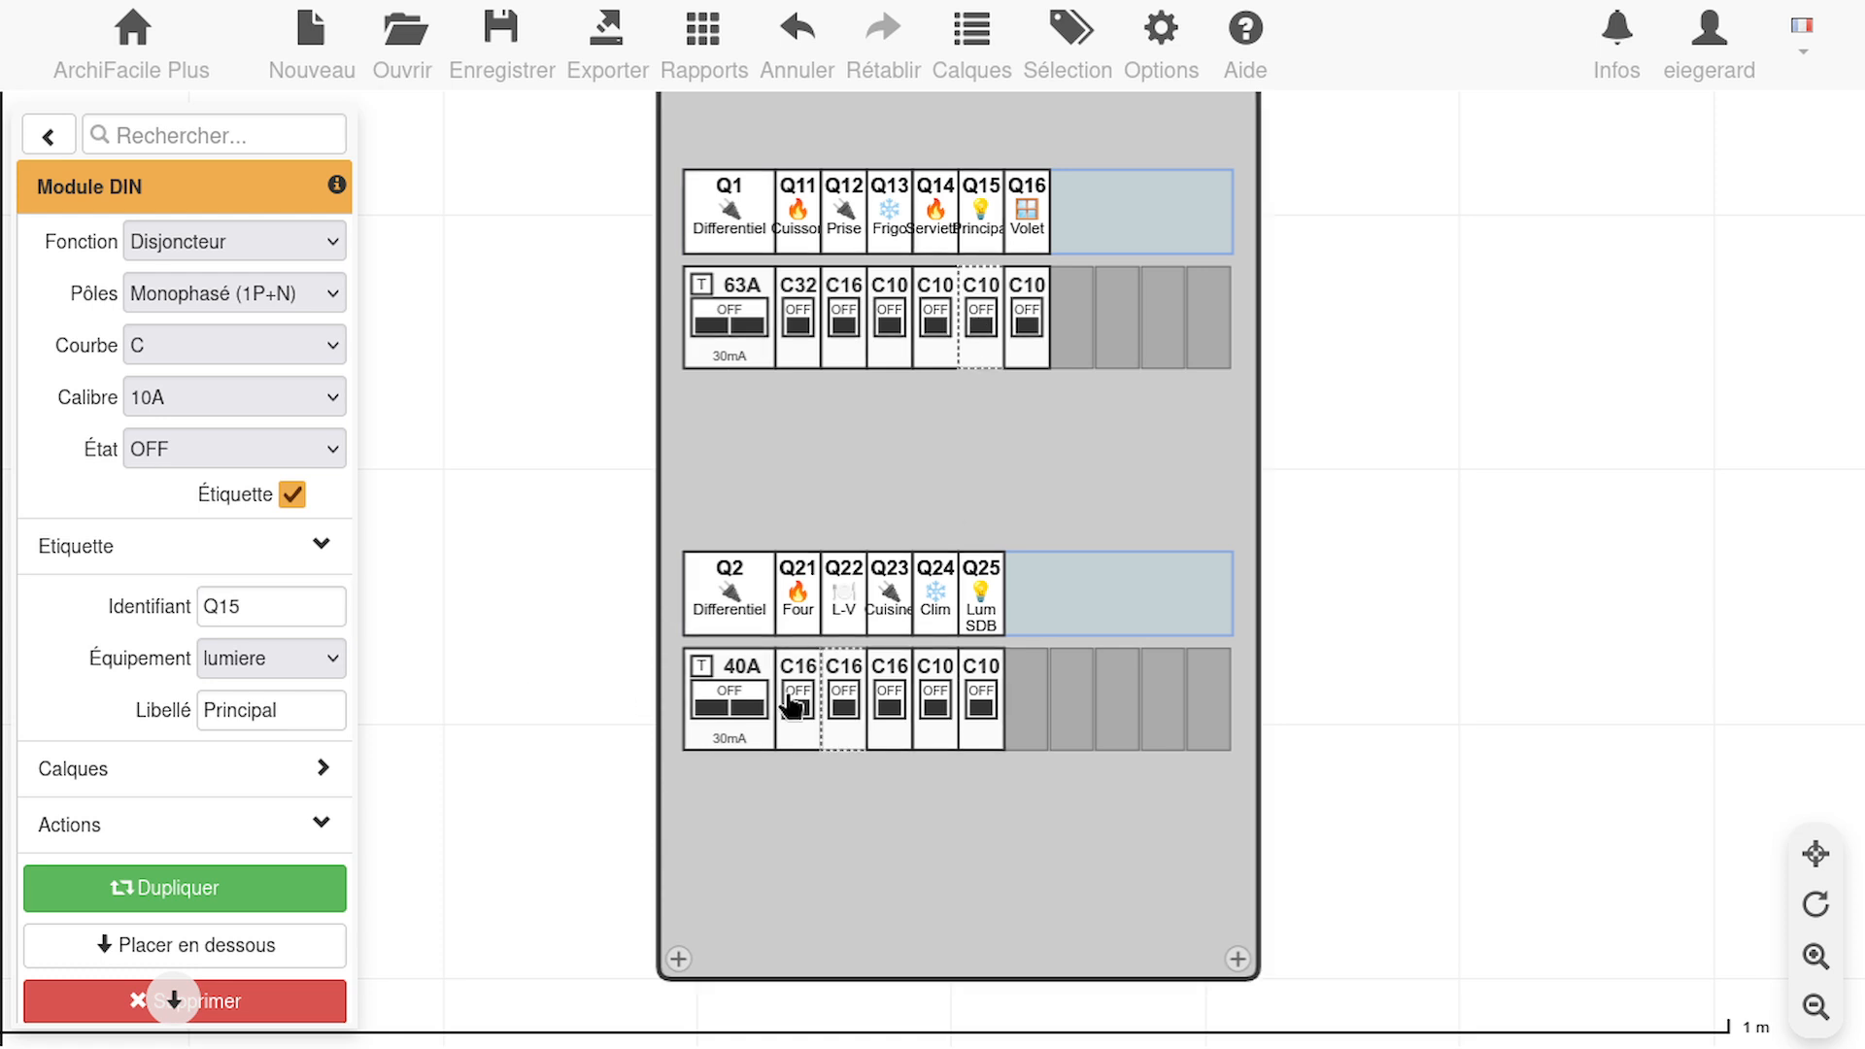
left_click(327, 709)
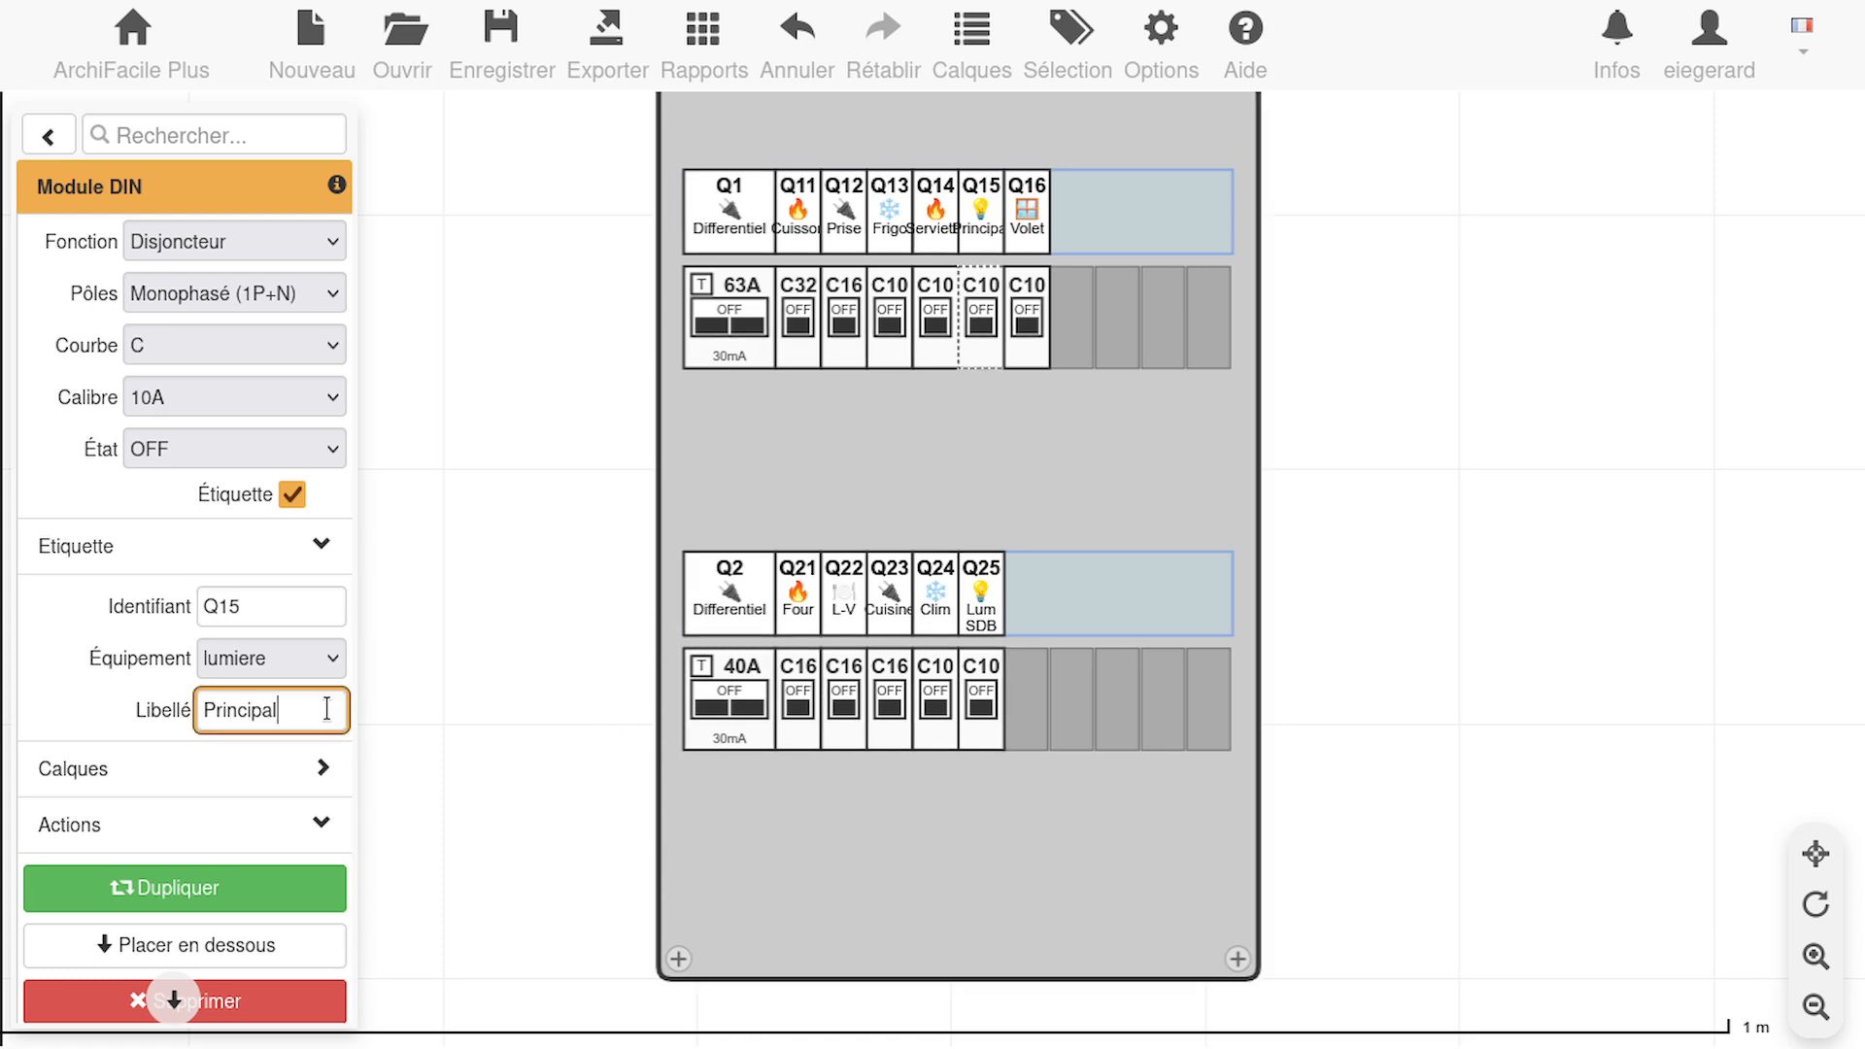
left_click_drag(327, 709, 8, 691)
type("LUM Salon")
key("BackSpace")
key("BackSpace")
type("on")
left_click(277, 595)
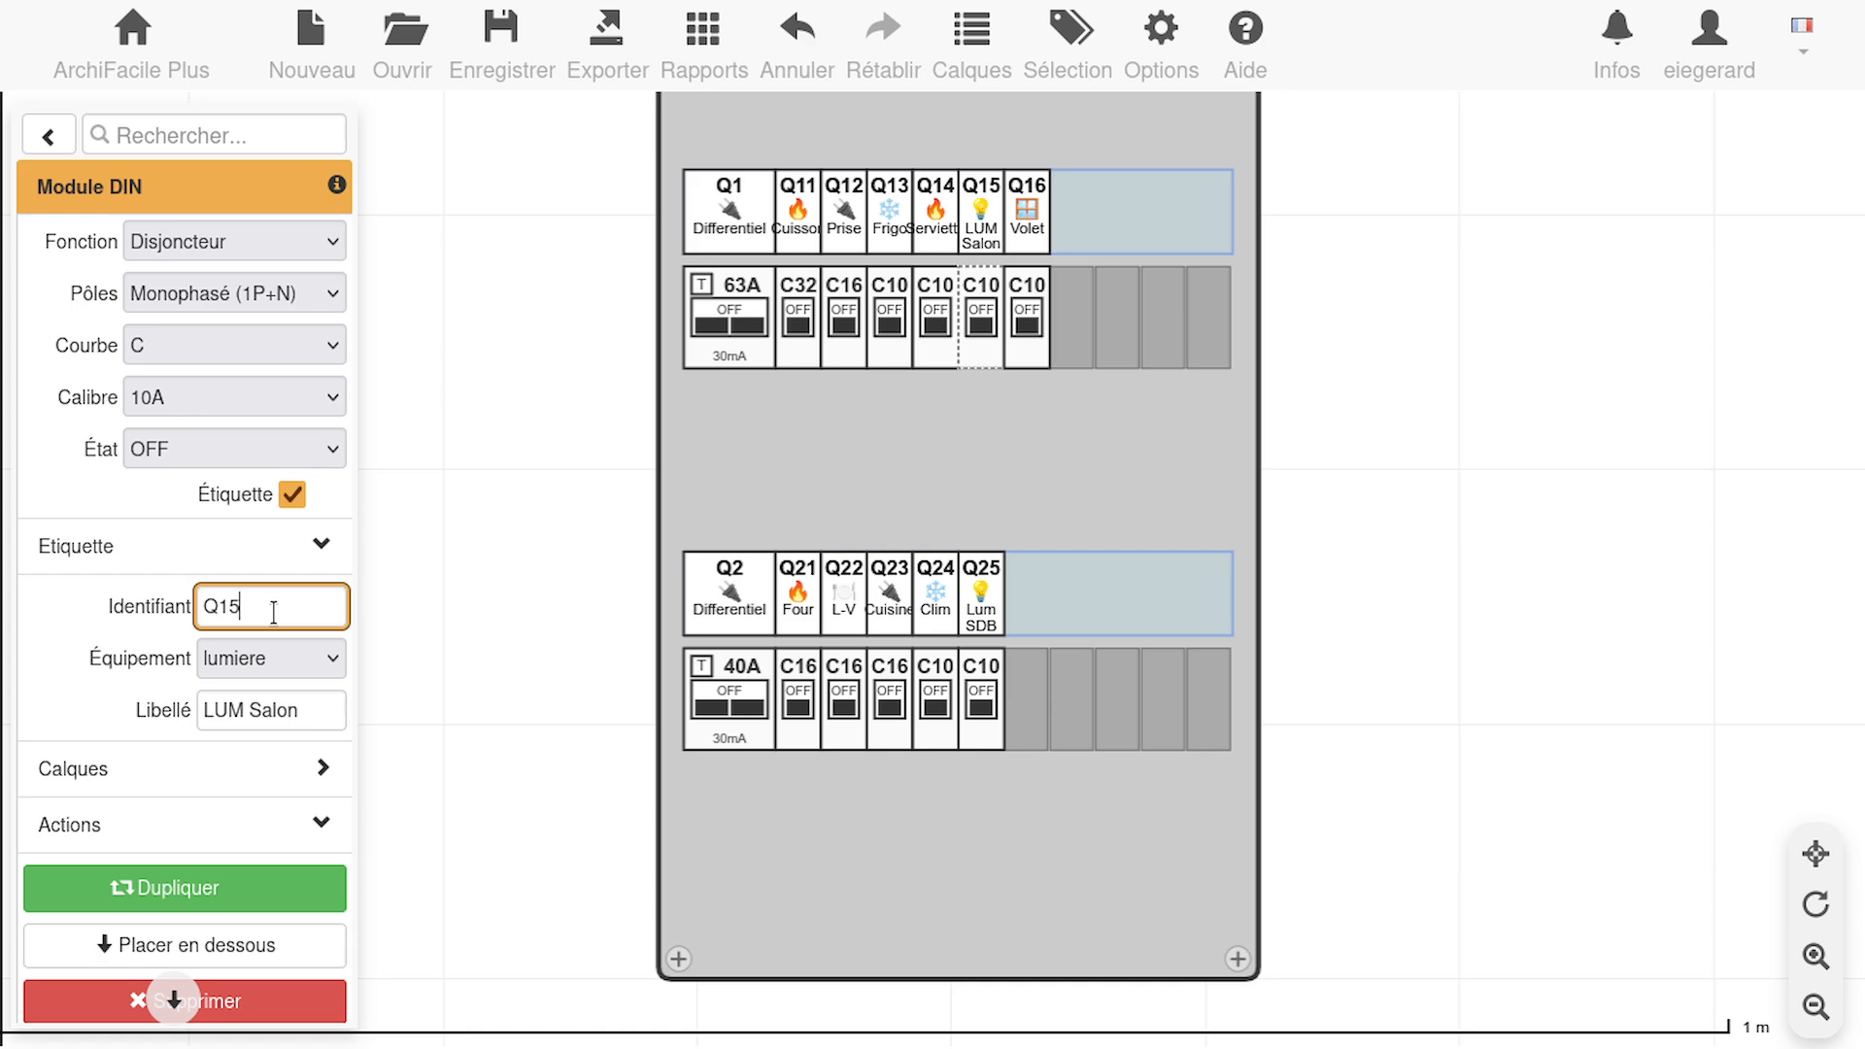
Extend the label of the Q14 heating breaker in the upper row to Seche Serviette
left_click(928, 335)
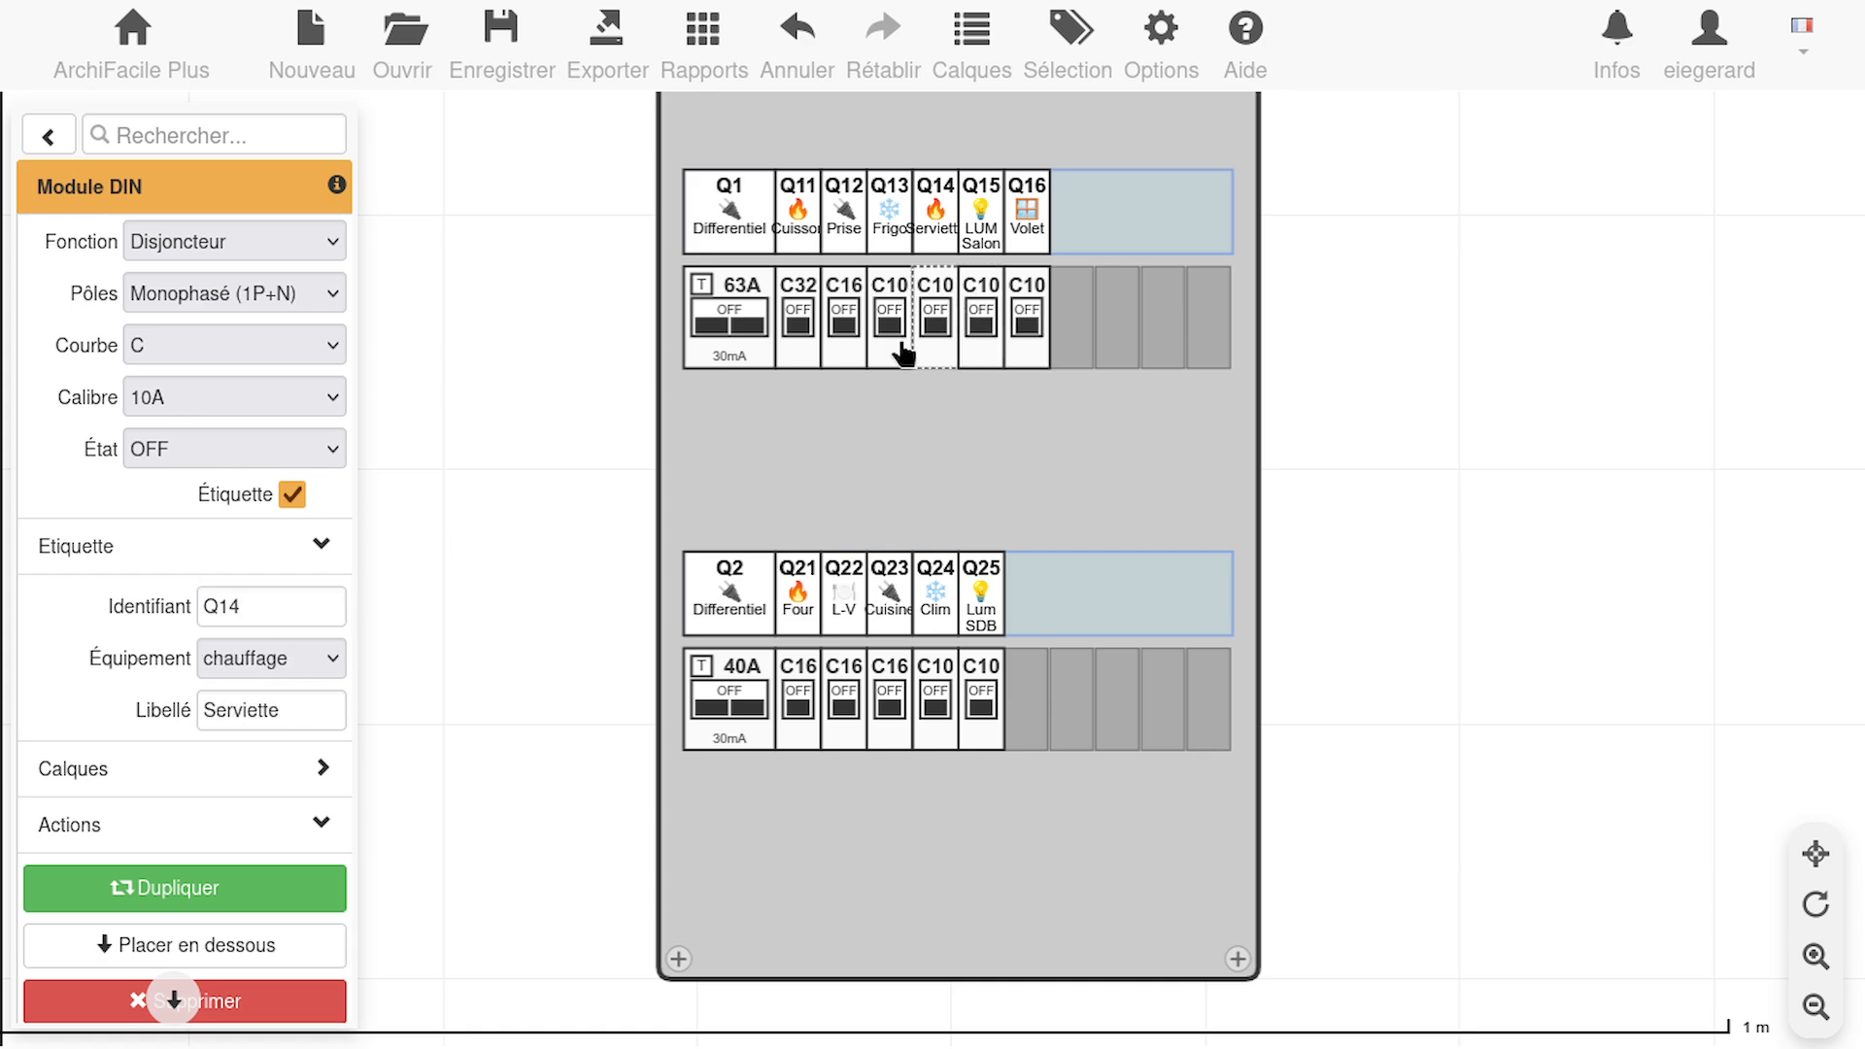
left_click(208, 724)
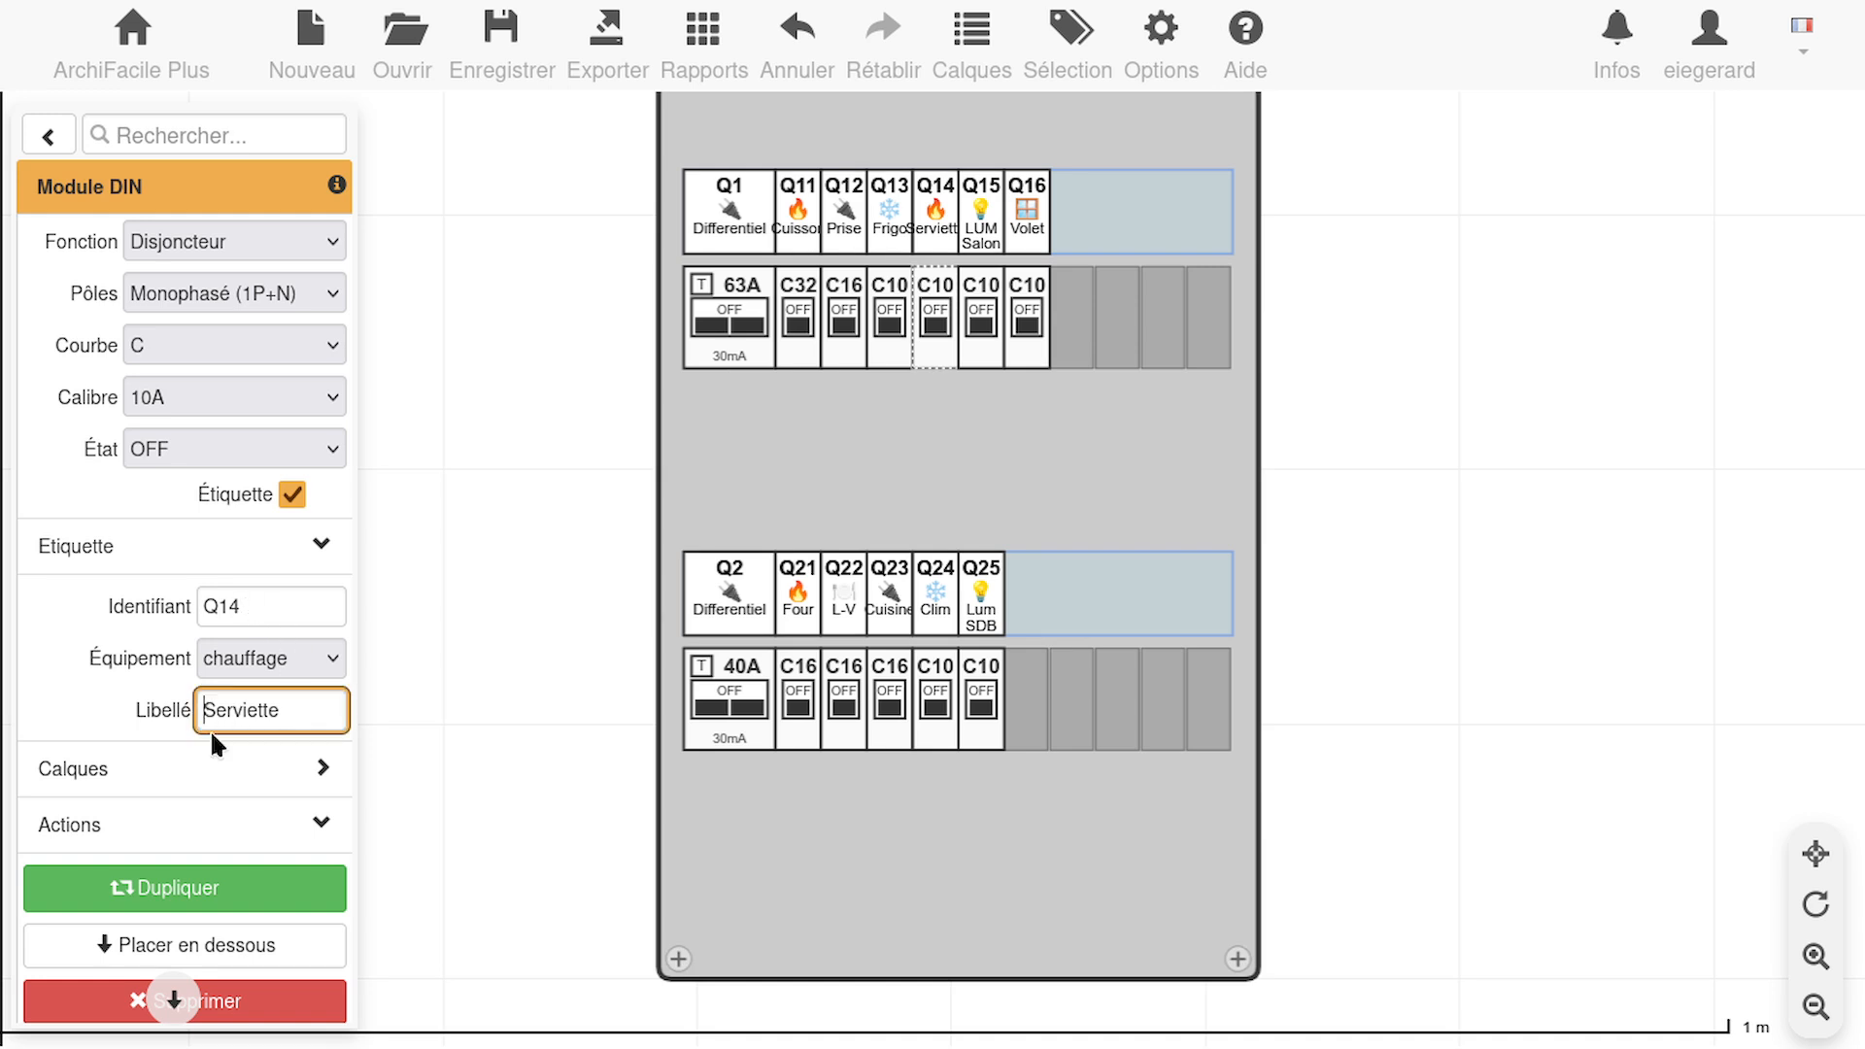
type("Seche")
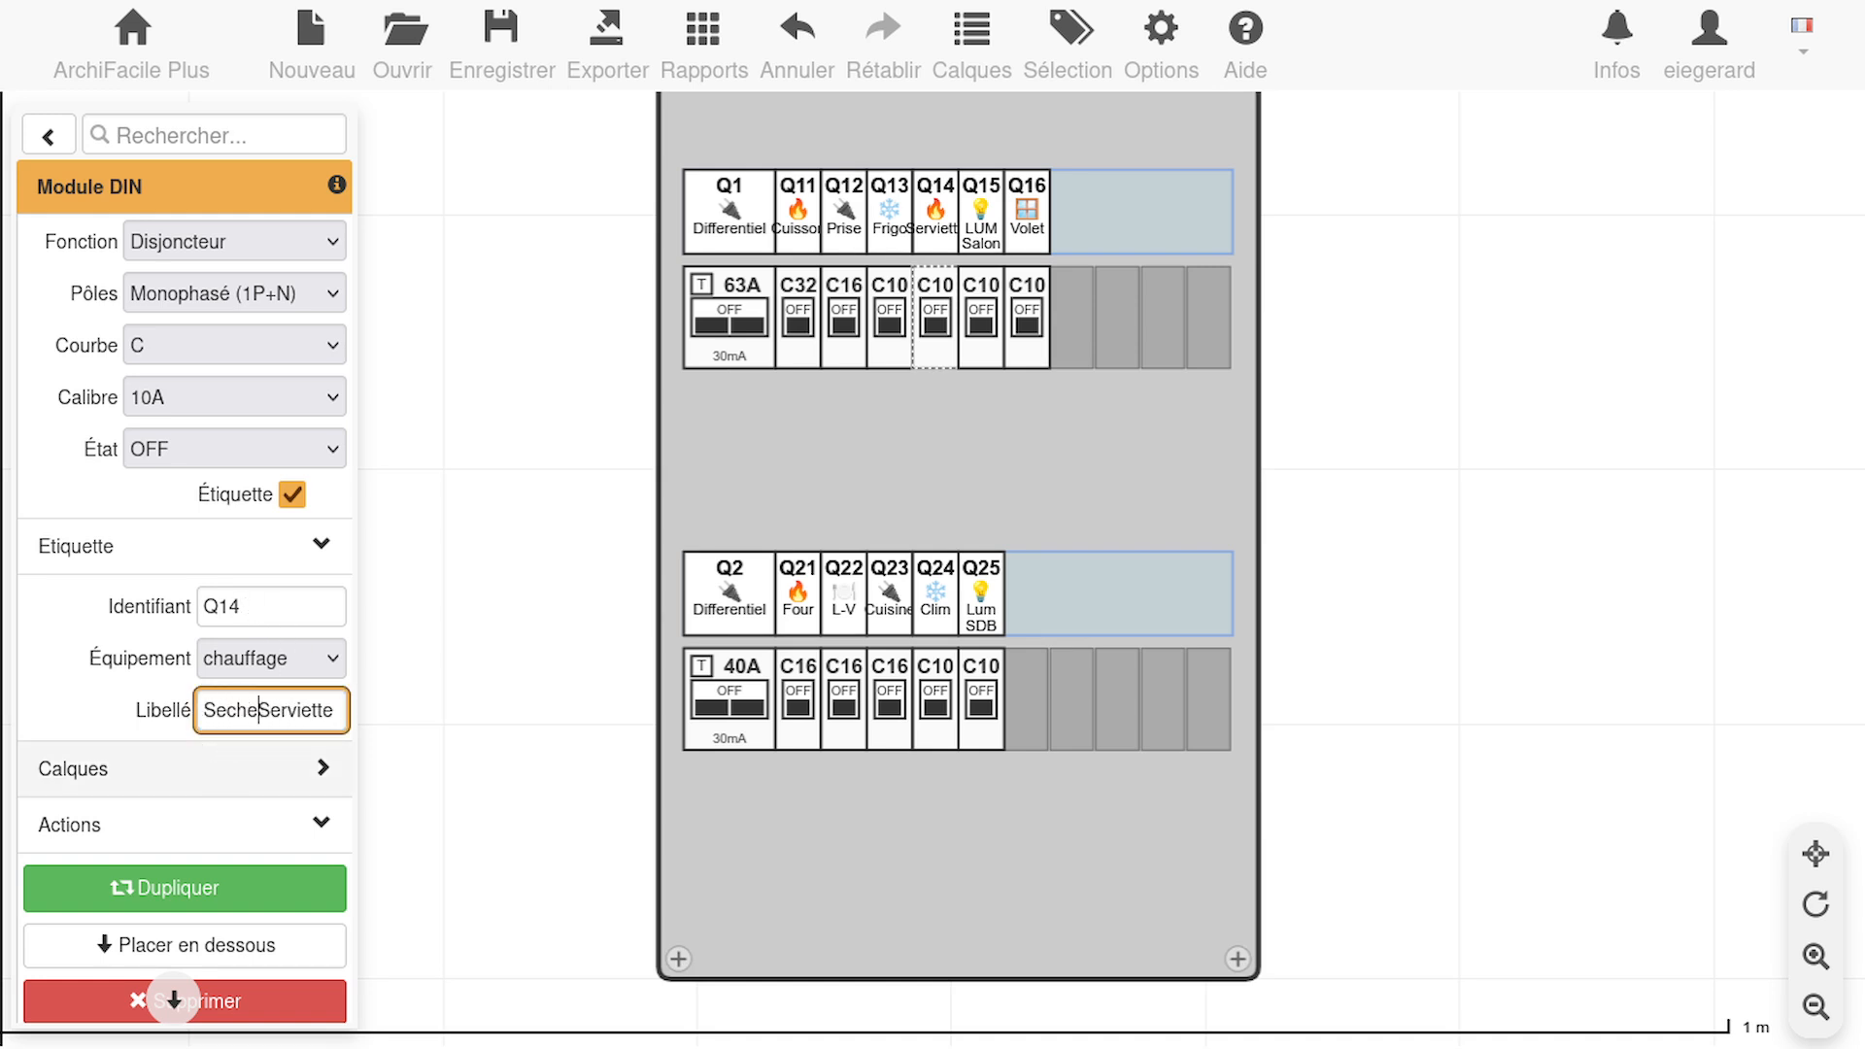
left_click(1038, 302)
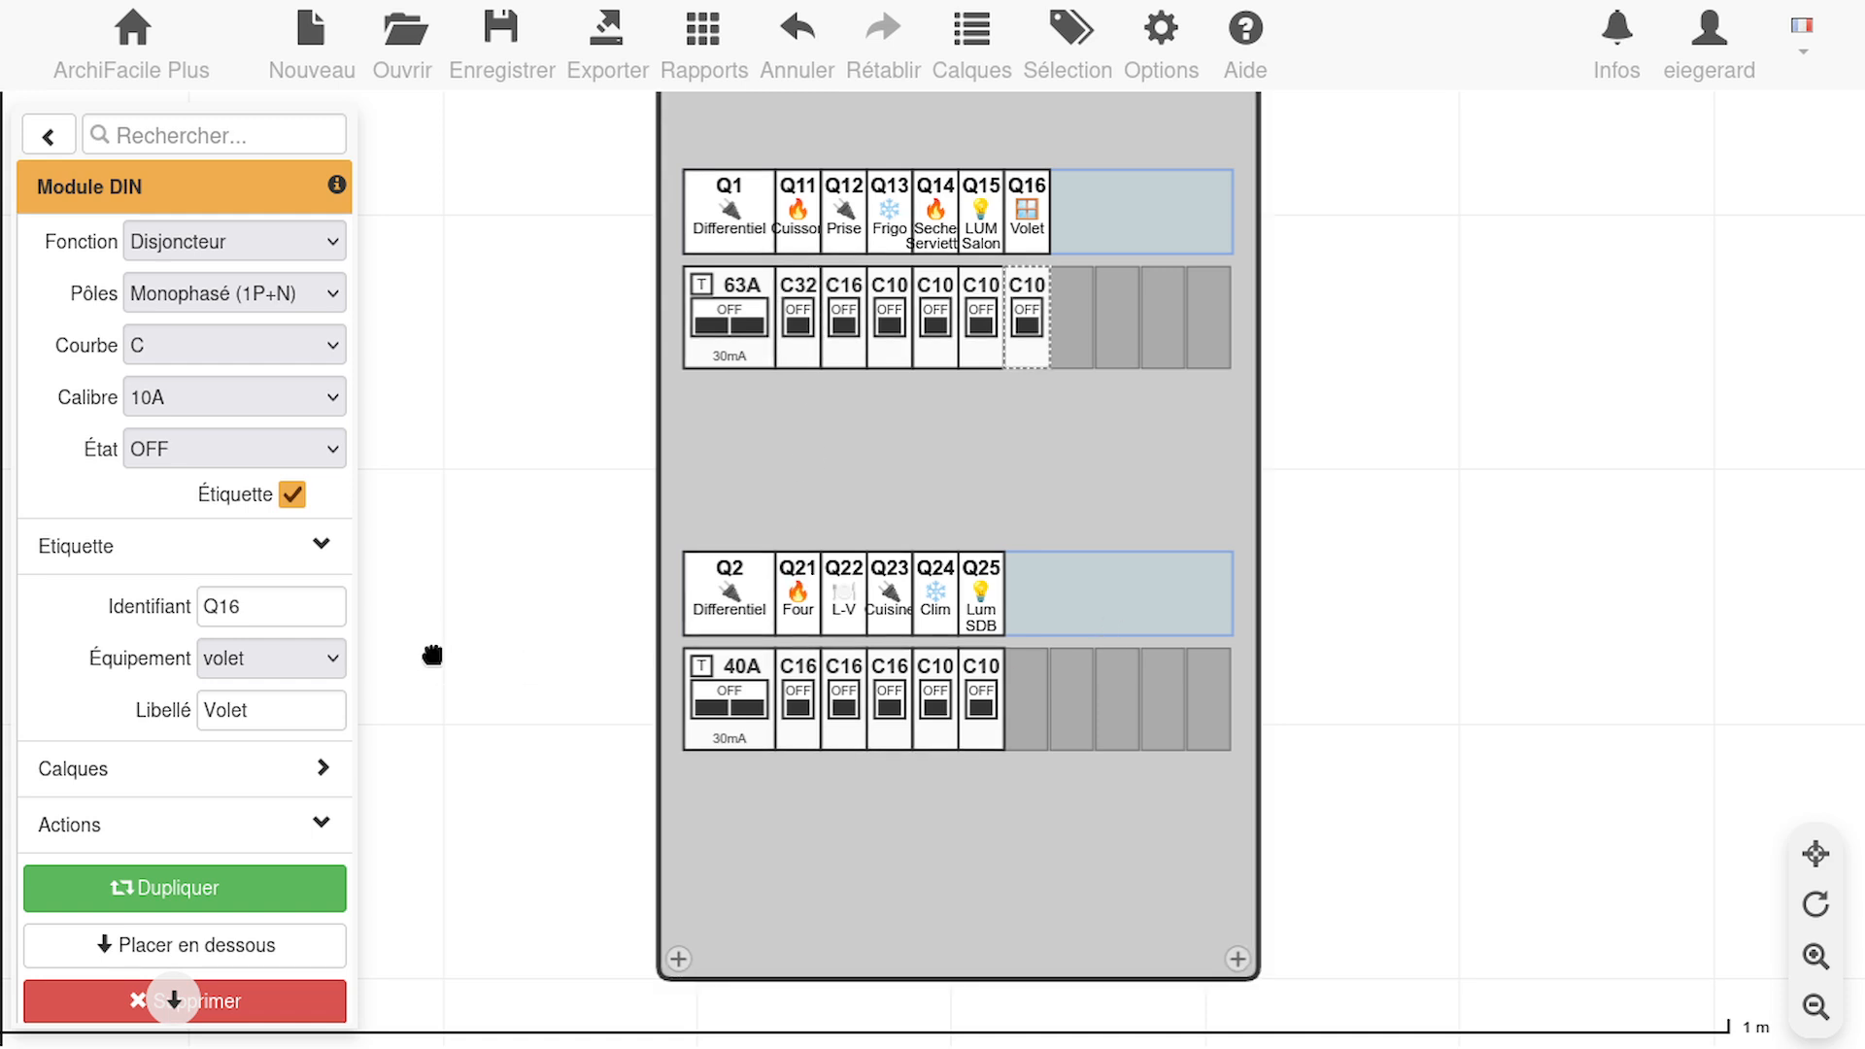
Extend the label of the 32A Q11 breaker in the upper row to Plaque Cuisson
left_click(797, 347)
left_click(796, 346)
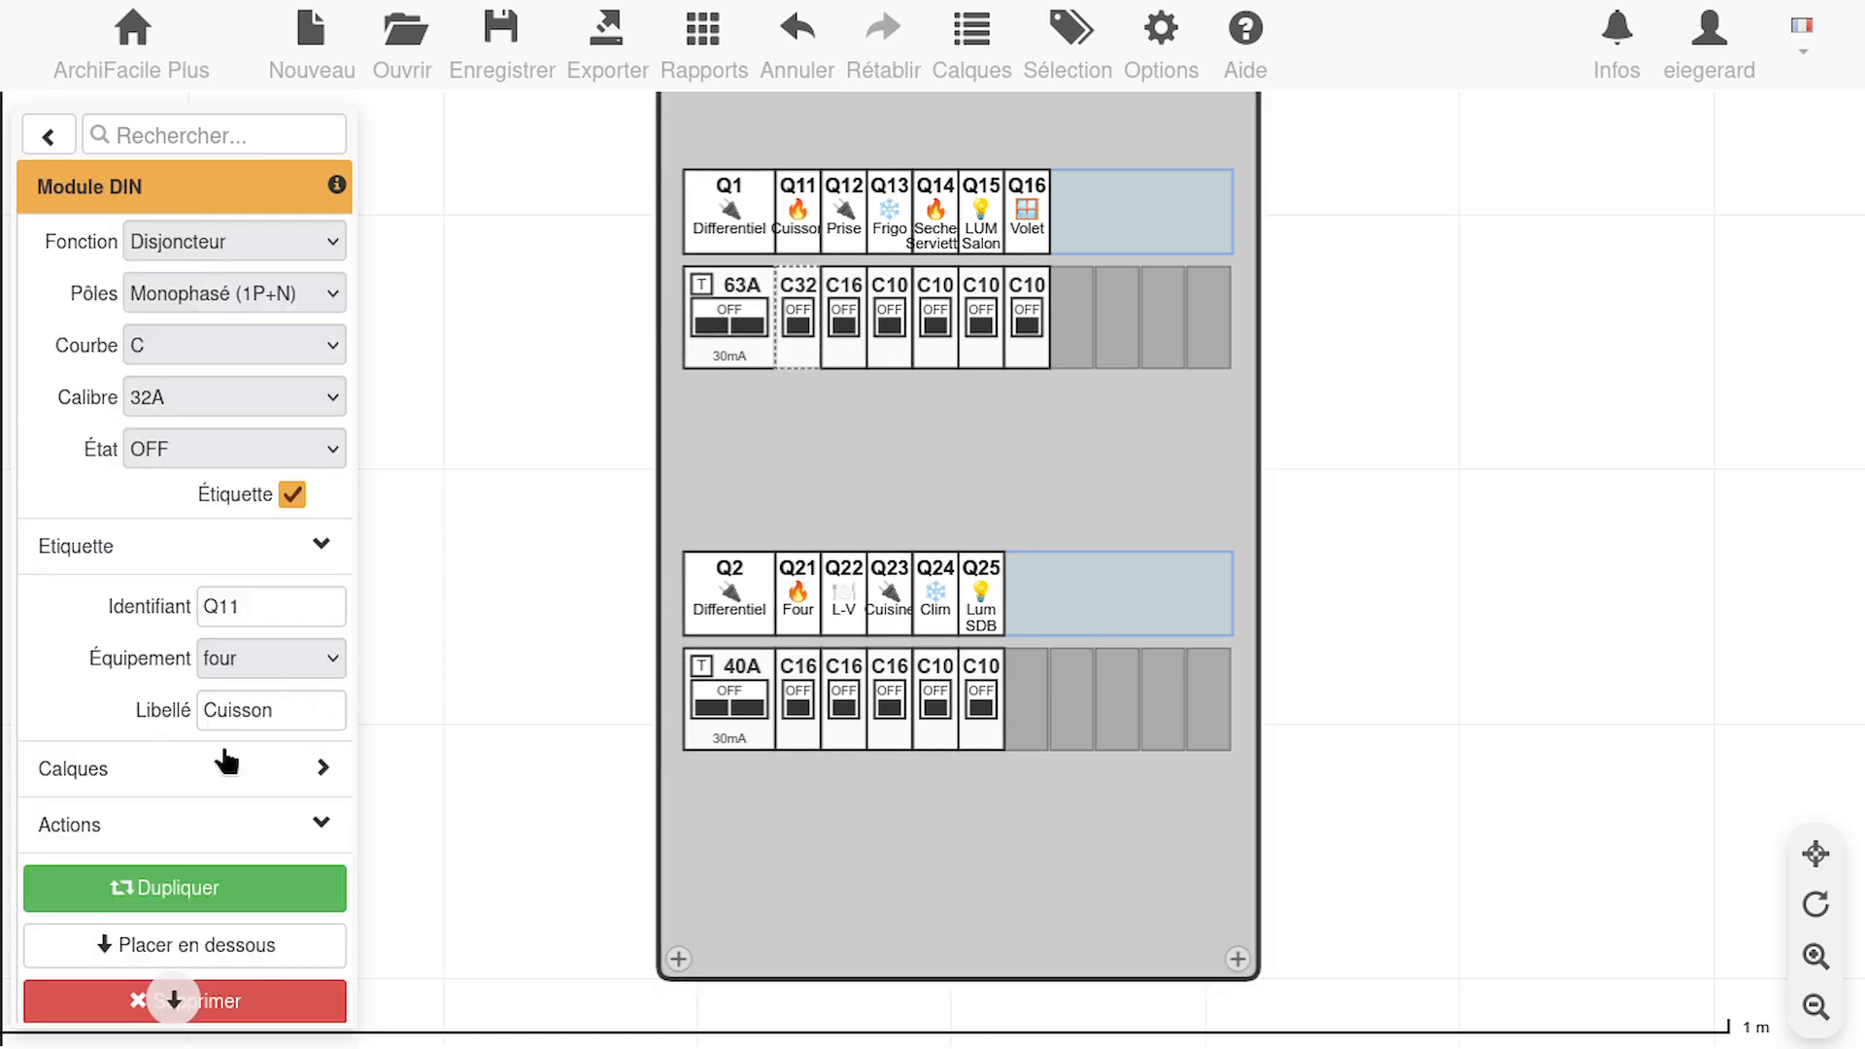
left_click(201, 714)
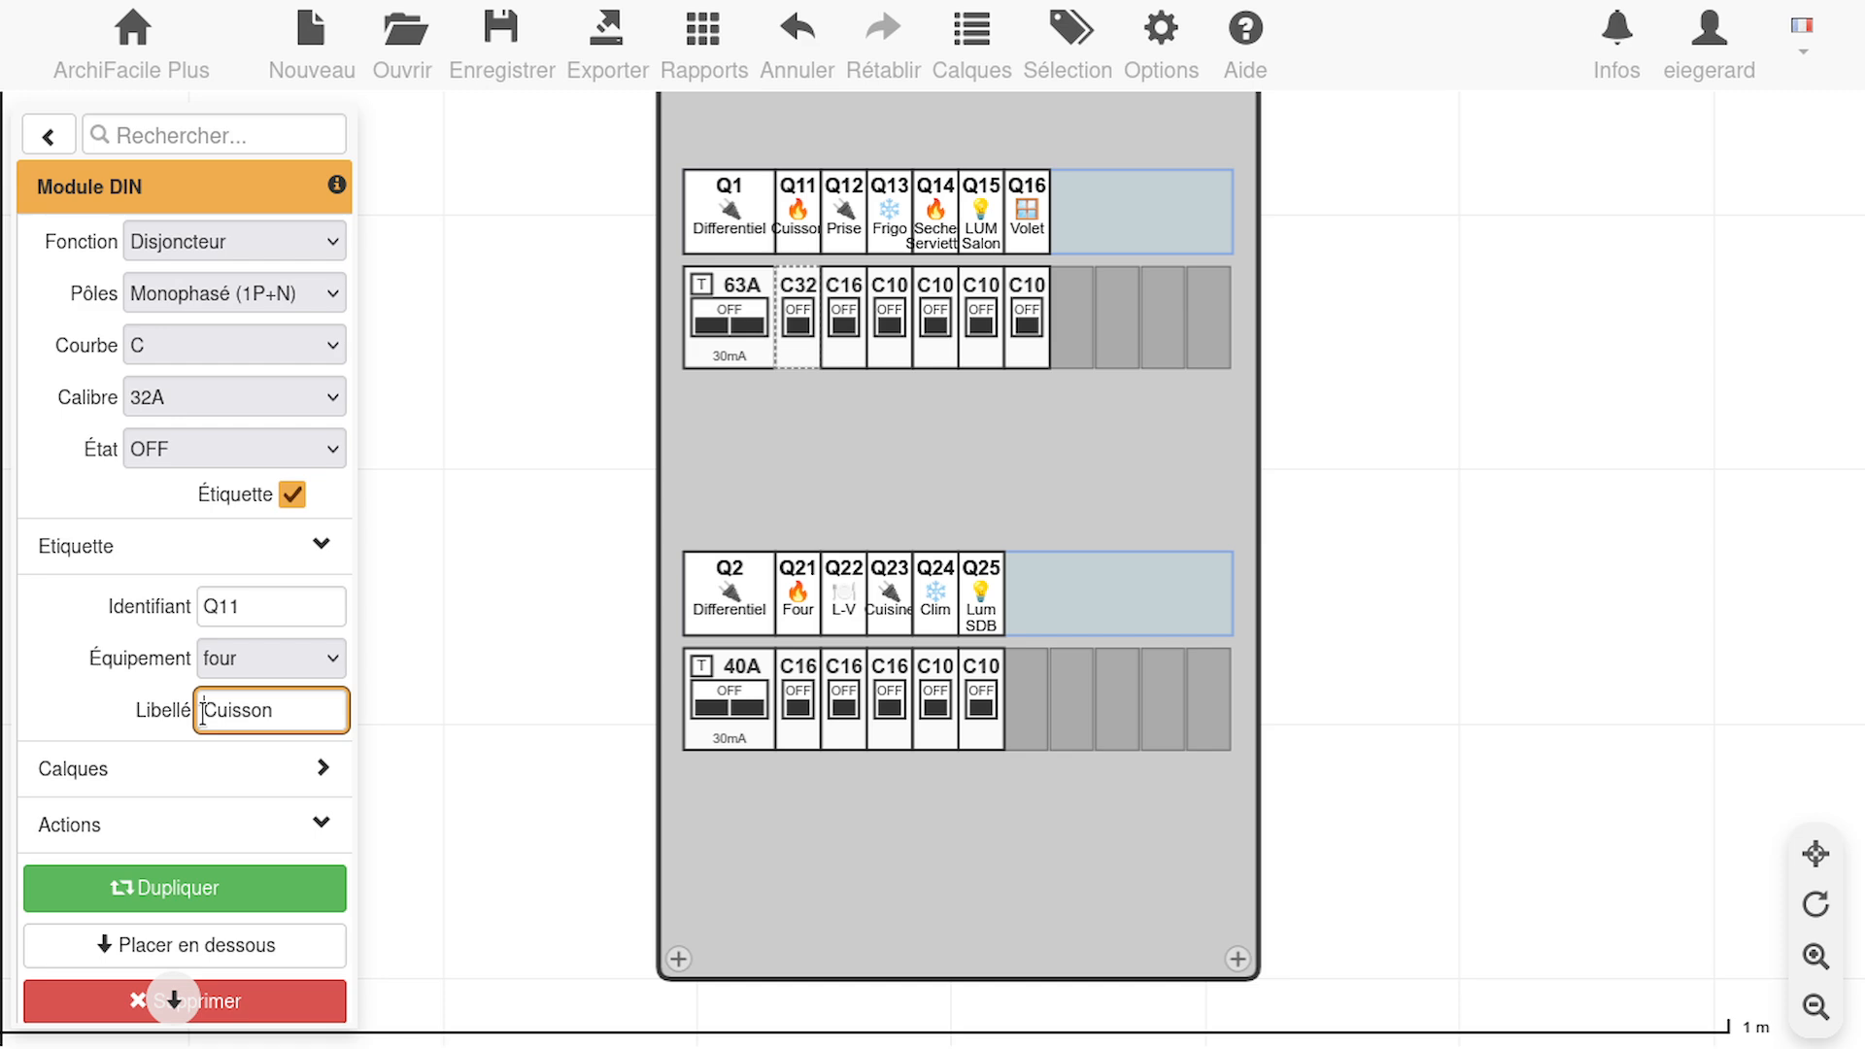
type("Plaque")
left_click(257, 594)
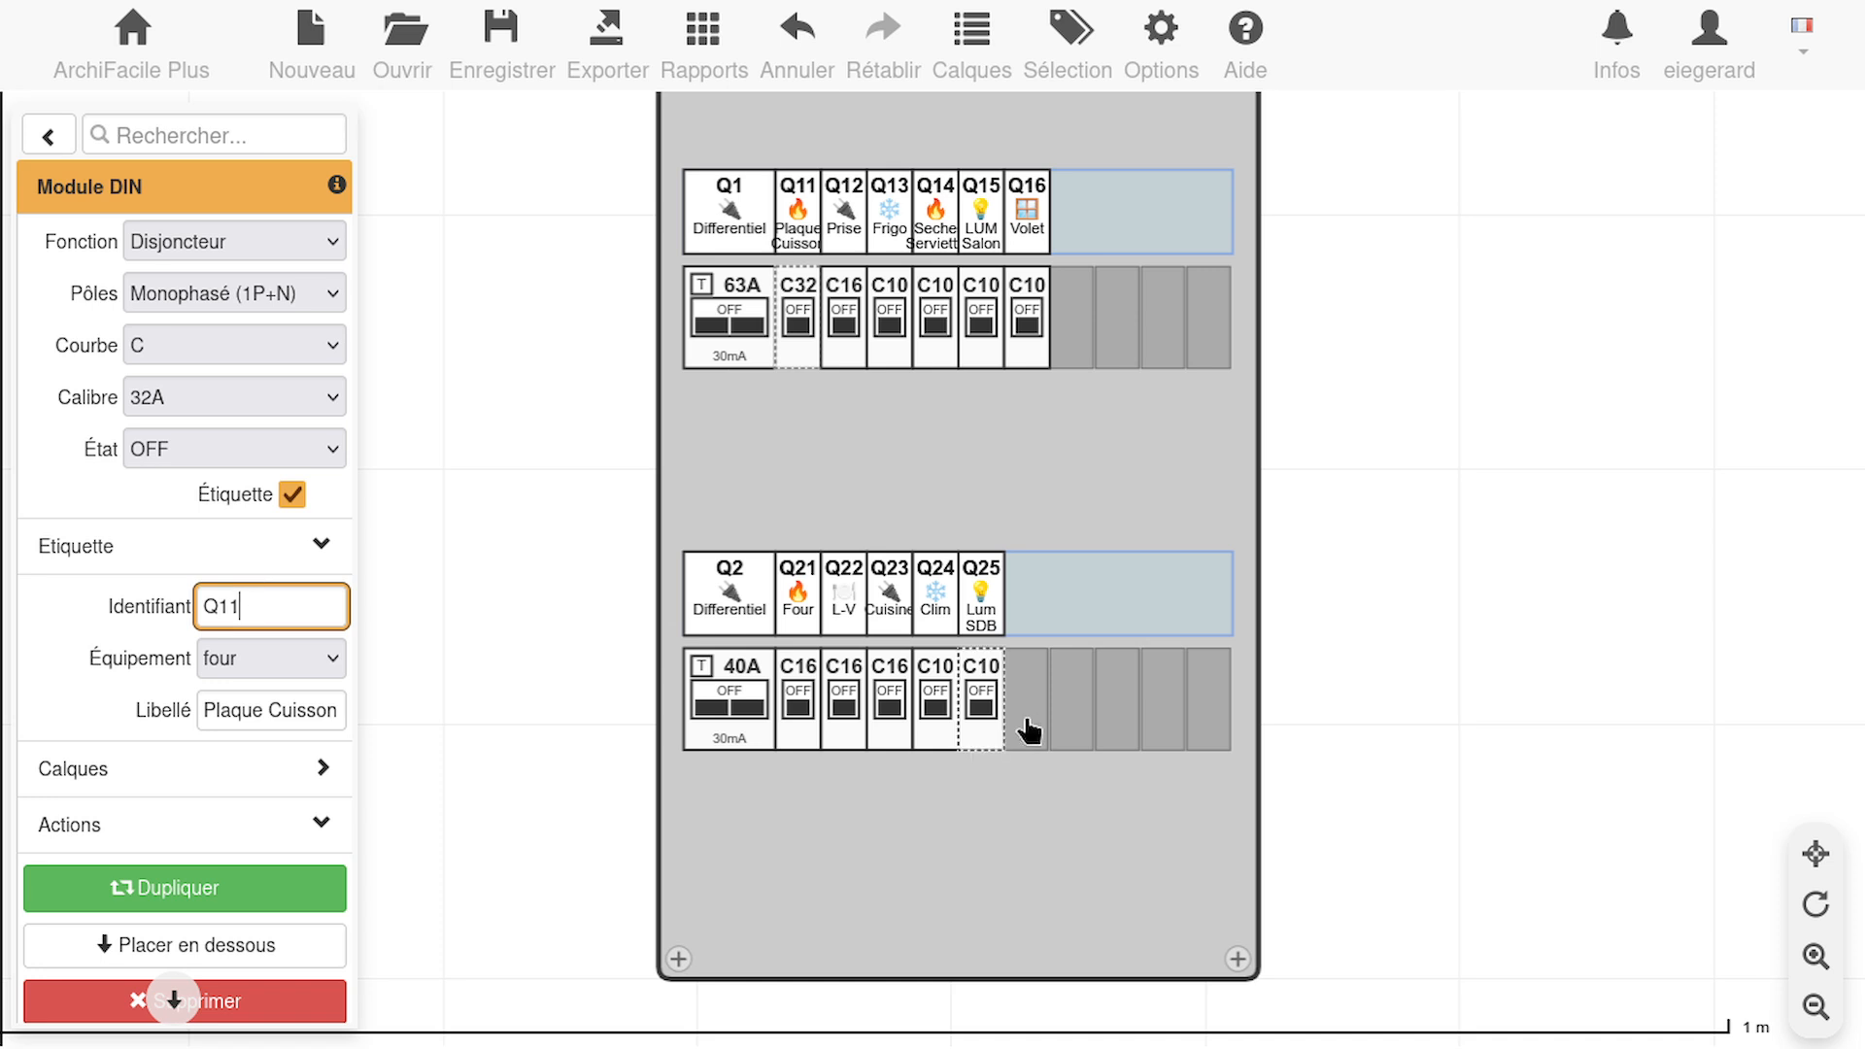
Spell out the label of the Q22 dishwasher breaker in the lower row as Lave Vaisselle
left_click(850, 680)
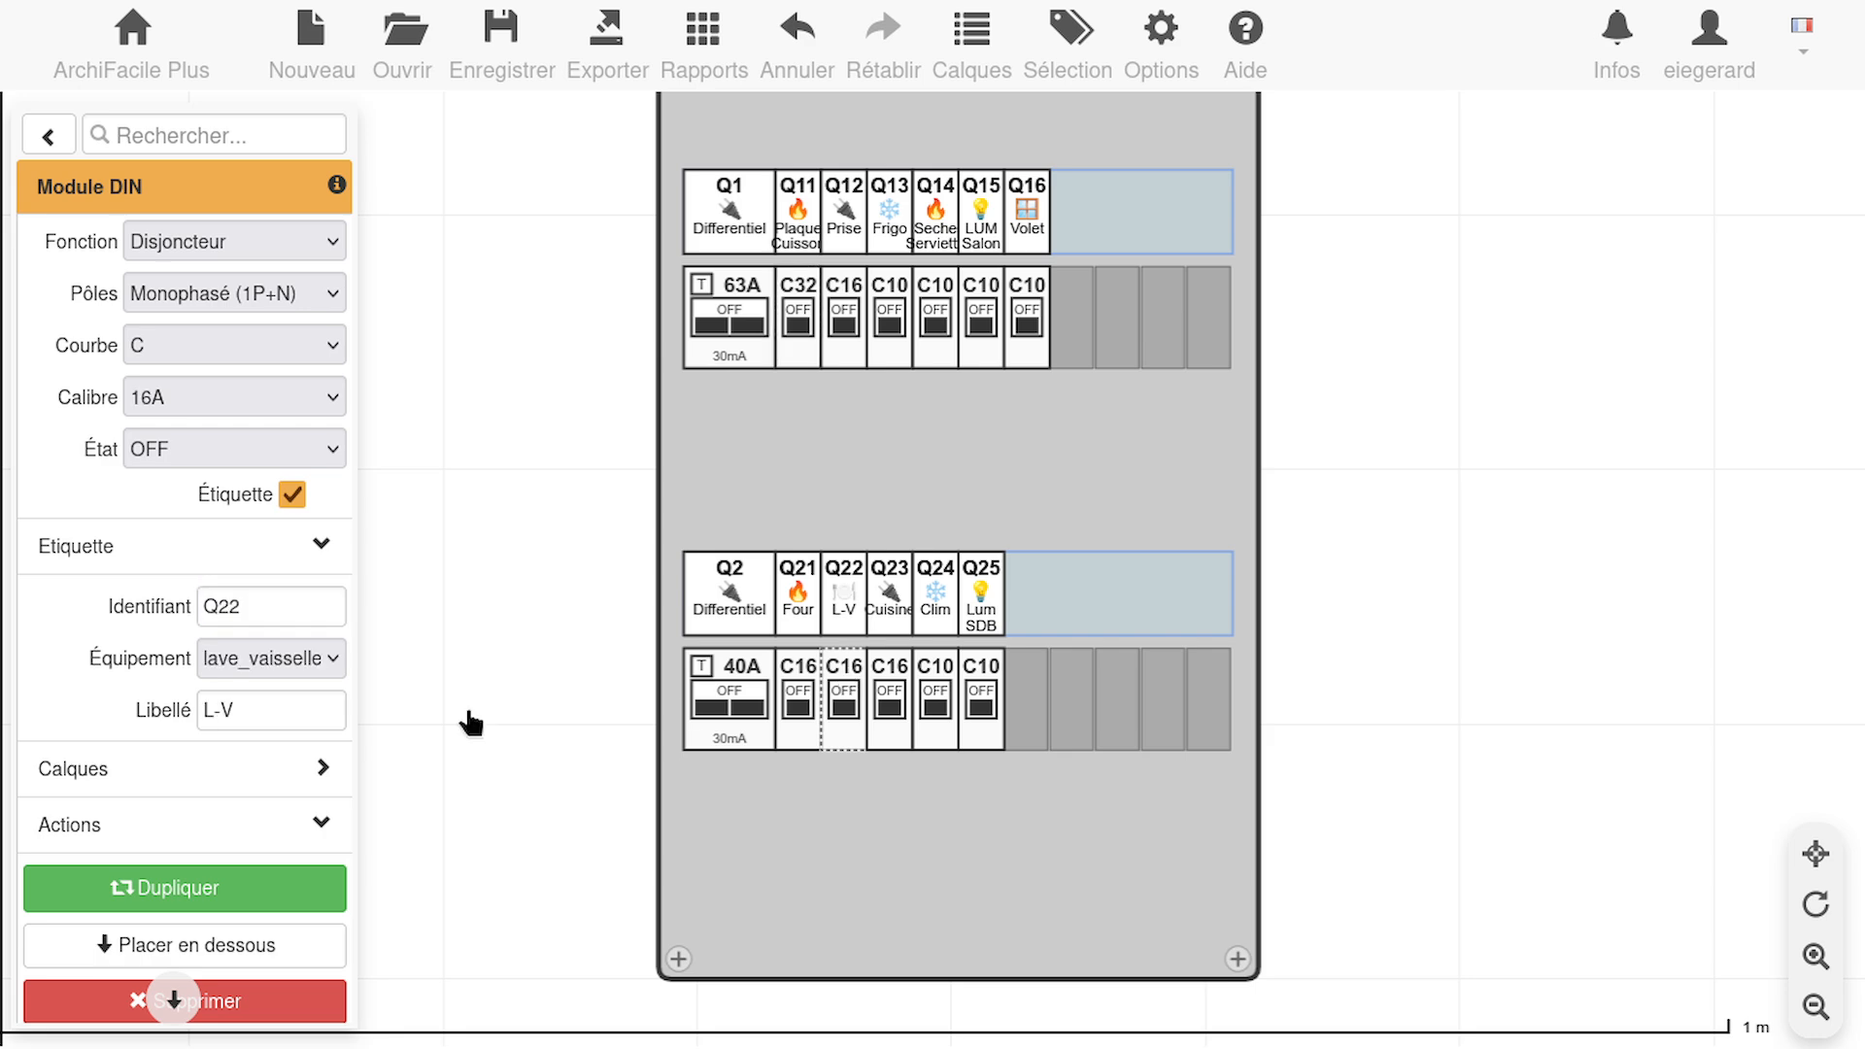
left_click_drag(236, 712, 213, 710)
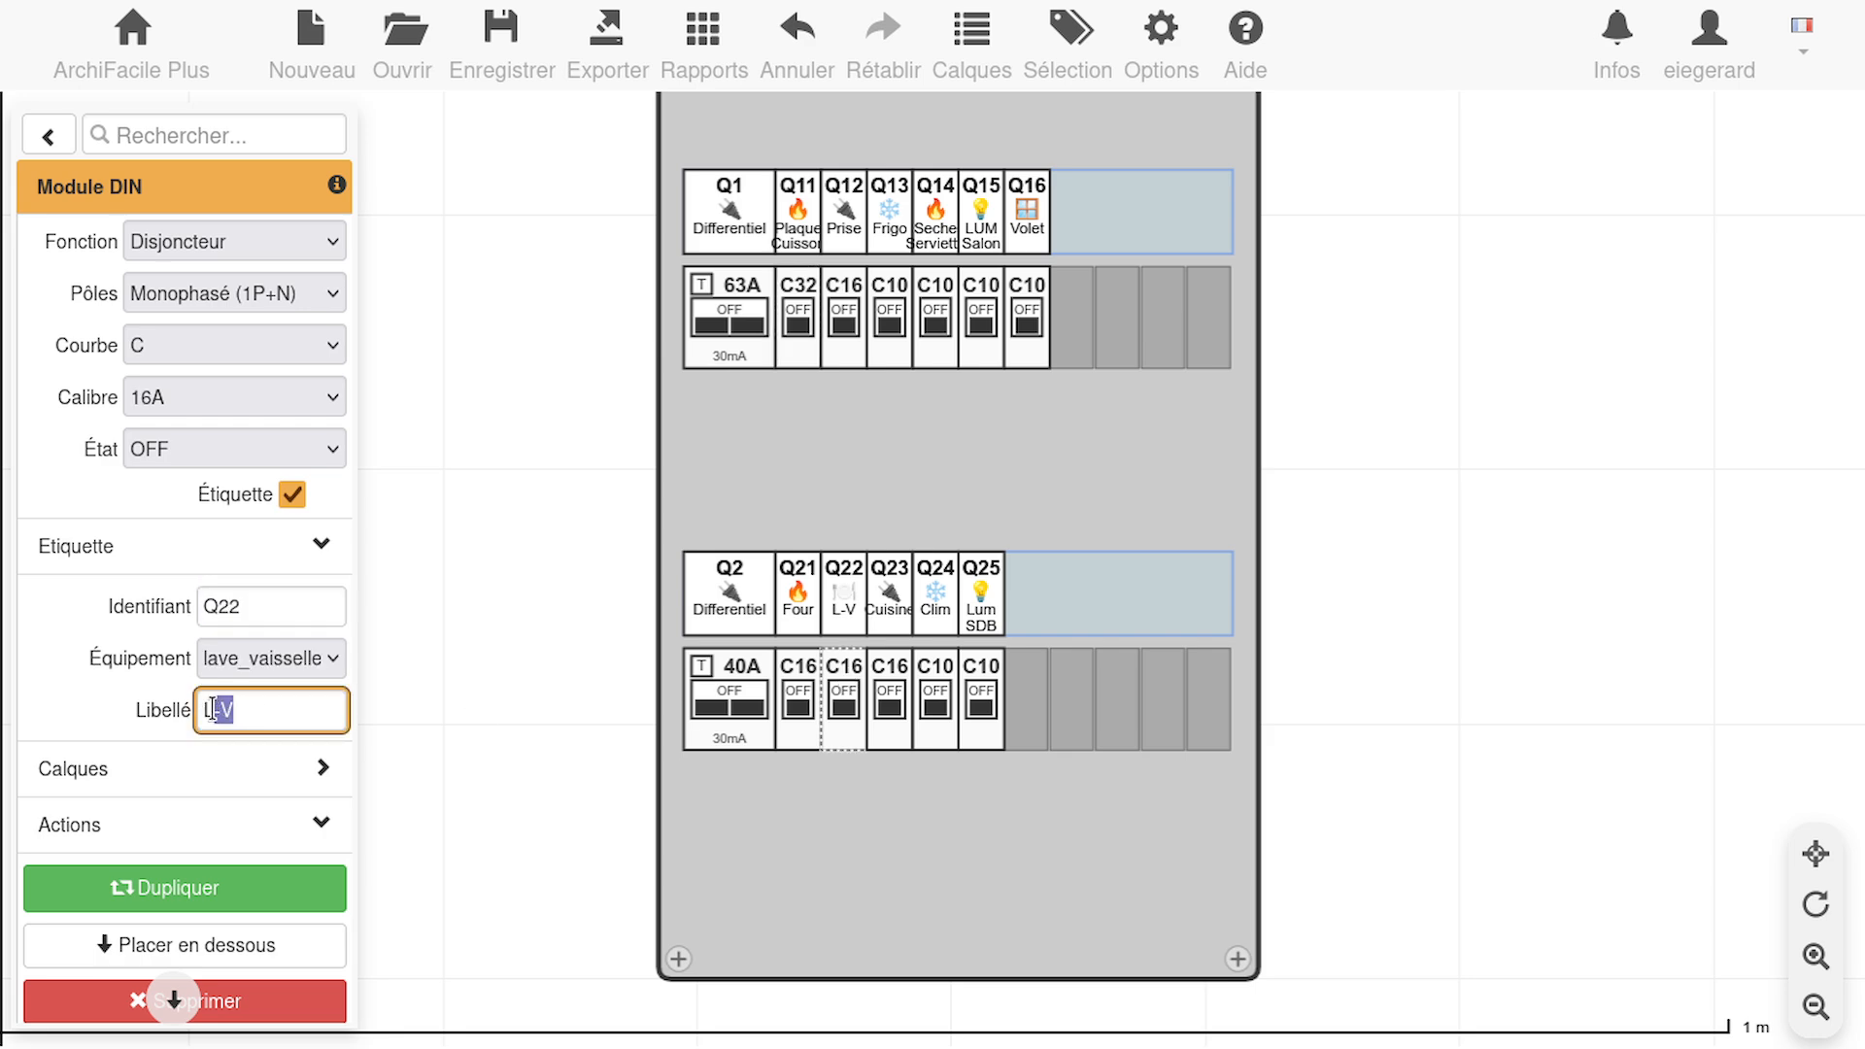
type("ave Vaisselle")
left_click(255, 607)
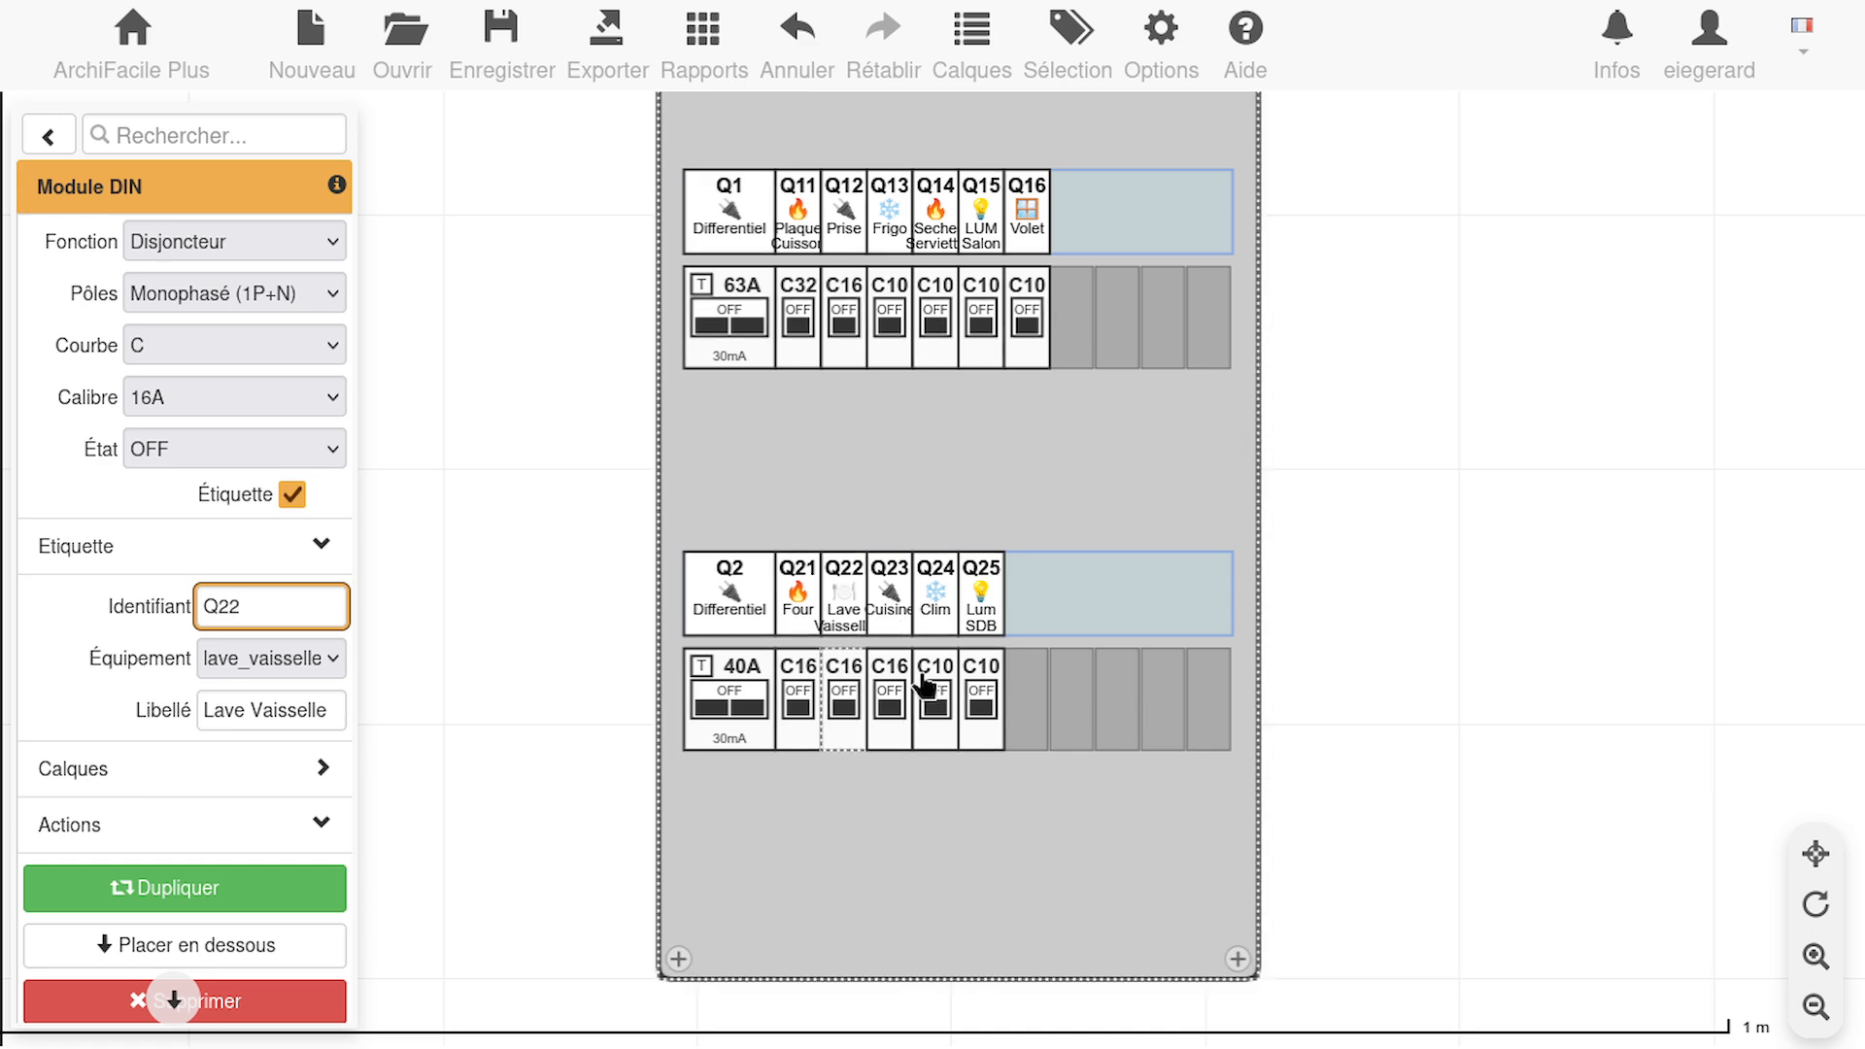
Extend the label of the Q23 socket breaker in the lower row to Prise Cuisine
left_click(899, 674)
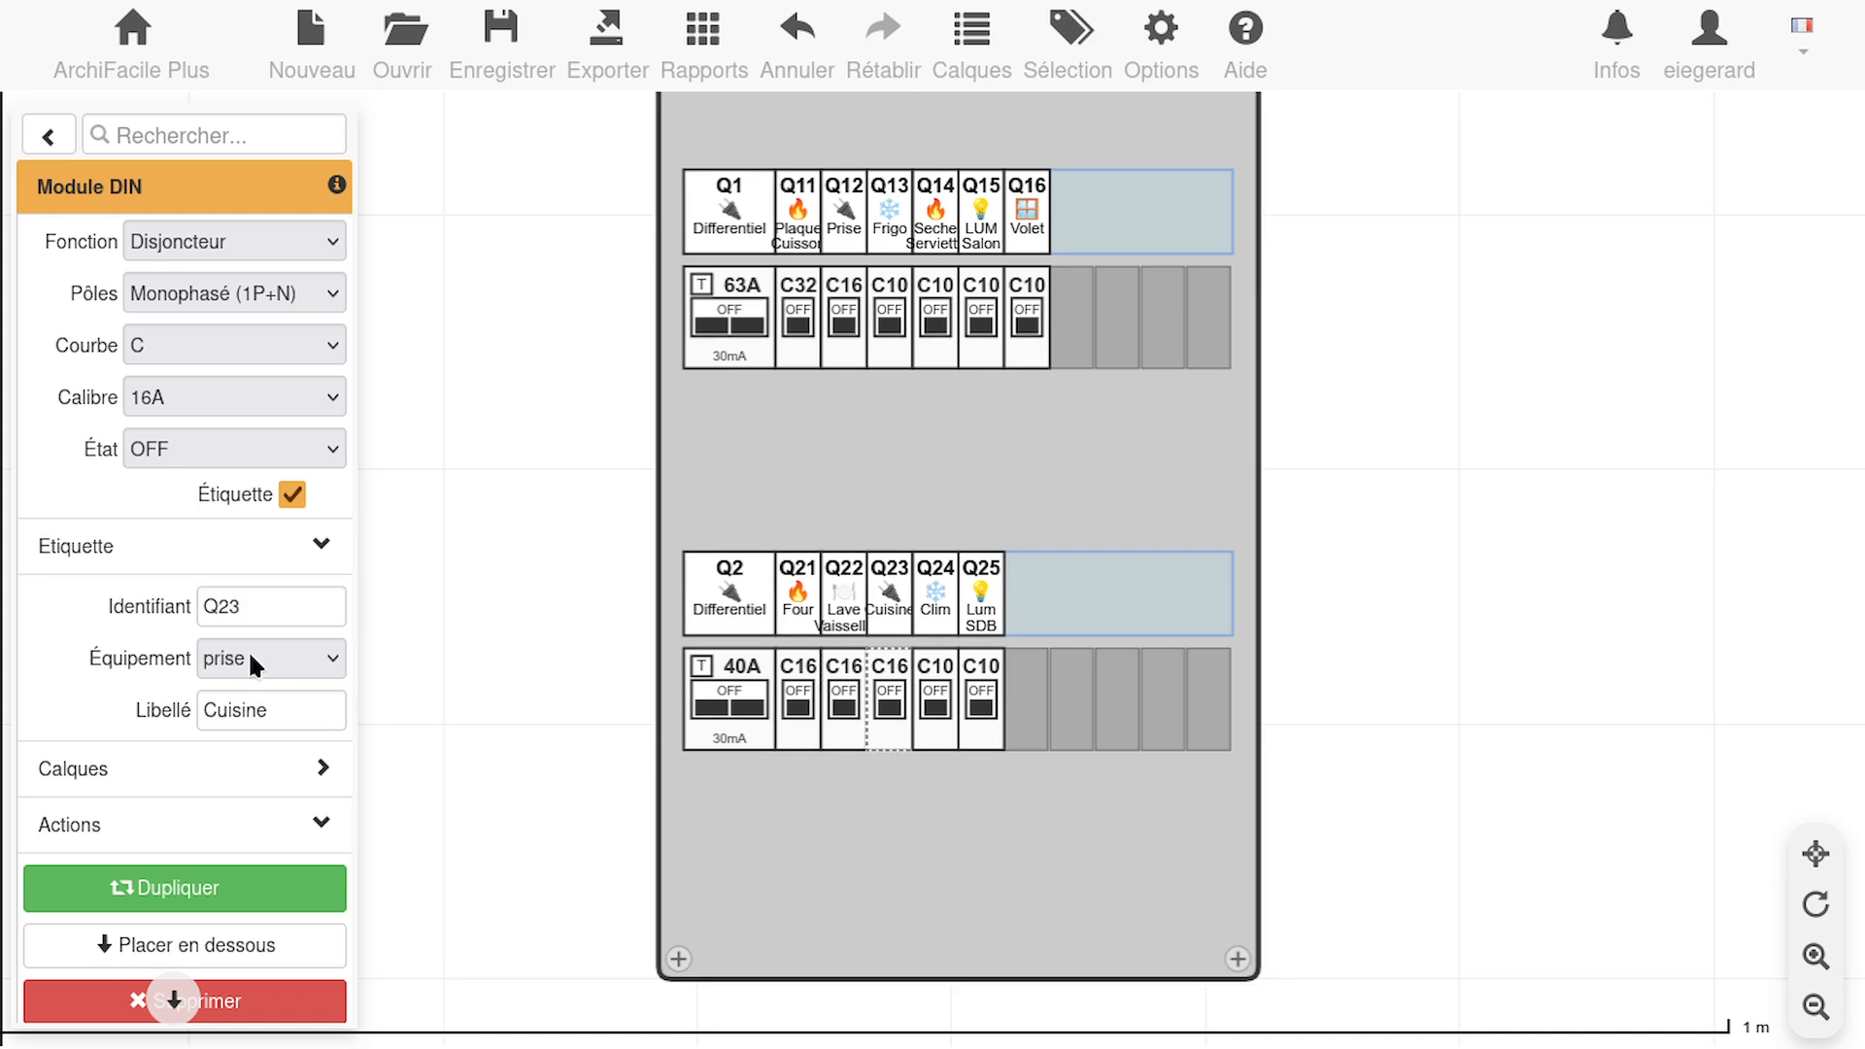
left_click(206, 708)
type("Prise")
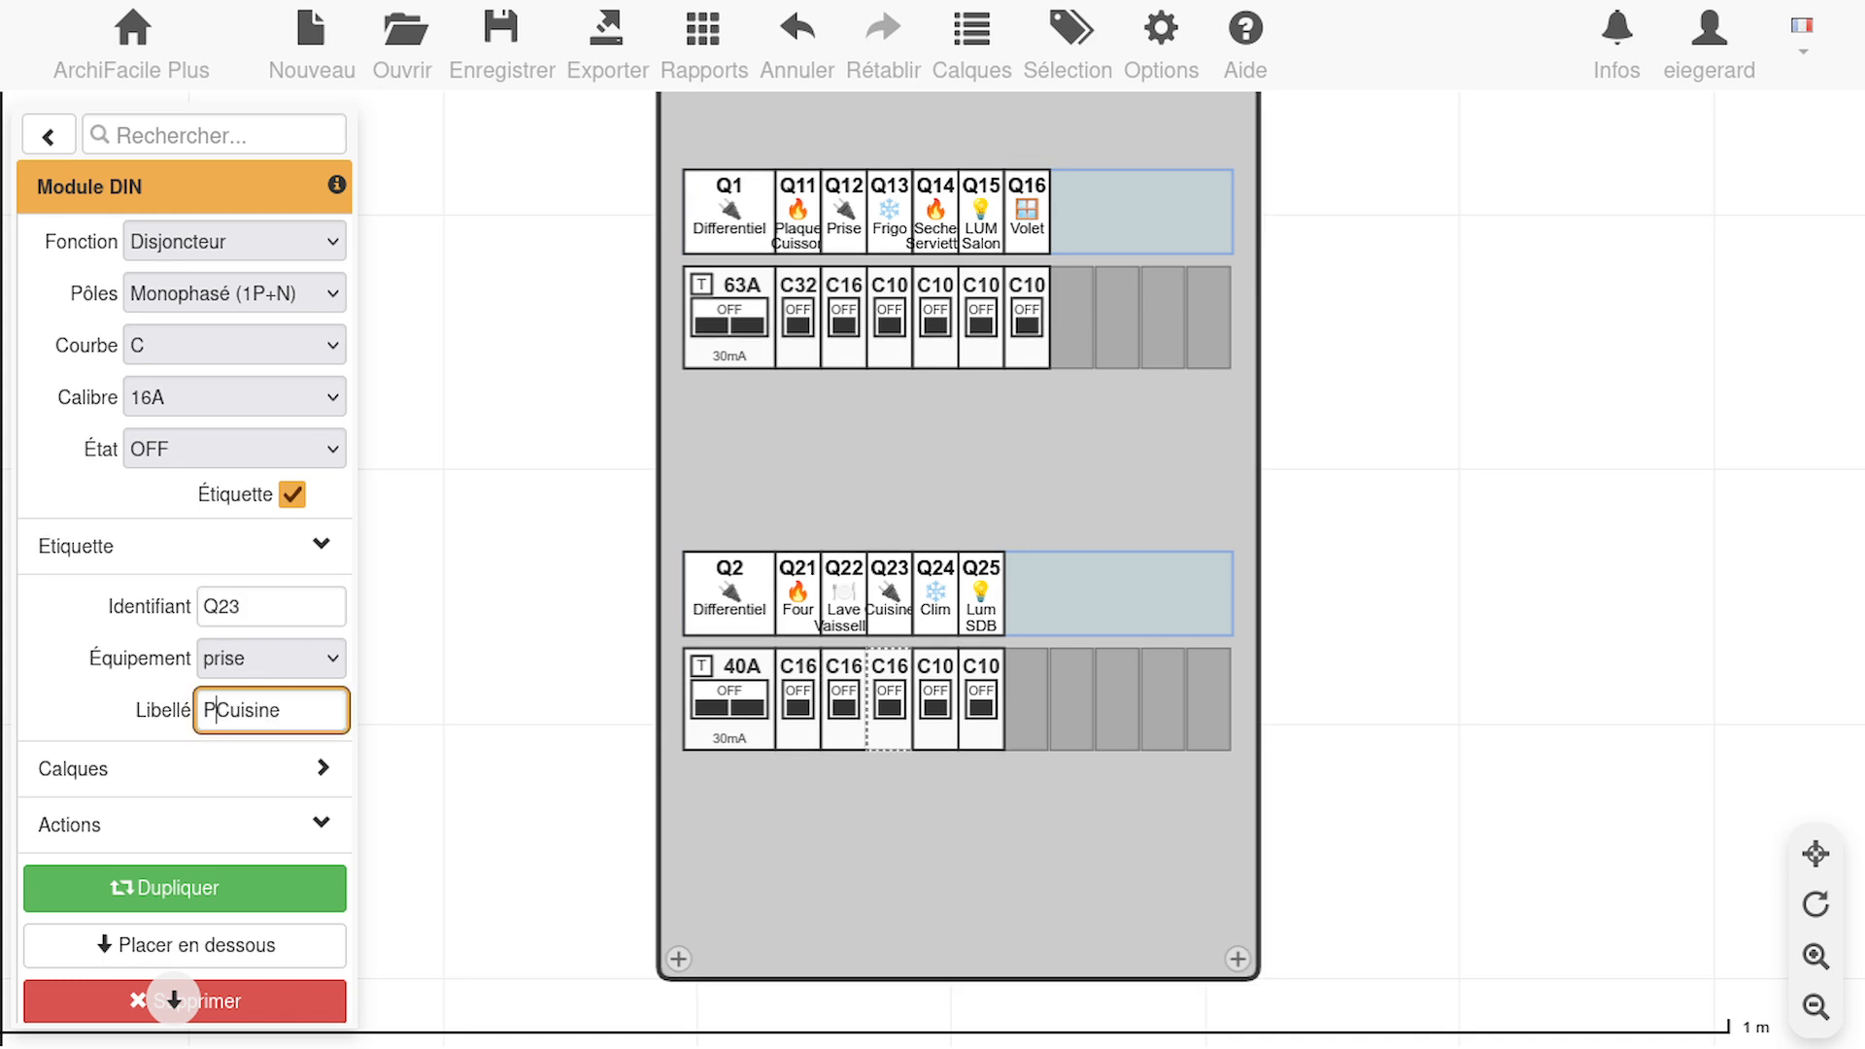
Extend the label of the Q12 socket breaker in the upper row to Prise Salon
left_click(852, 287)
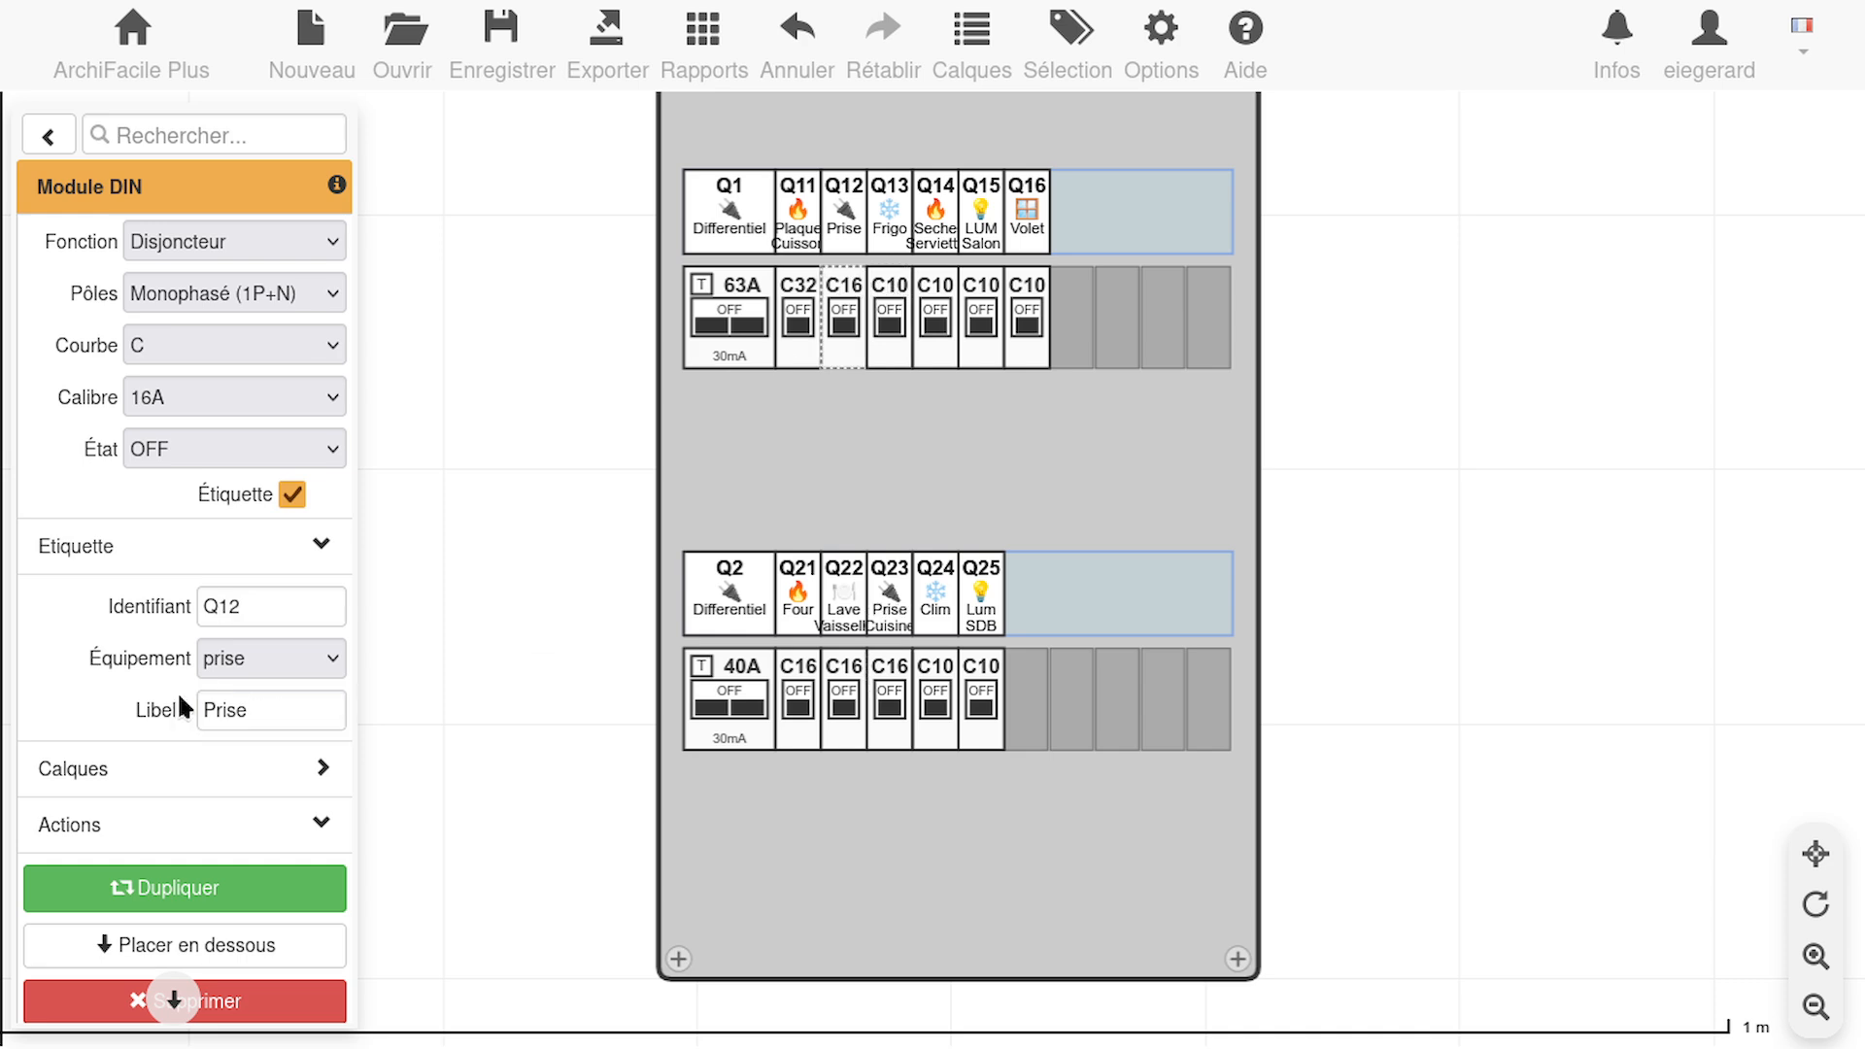
left_click(275, 712)
type("Salon")
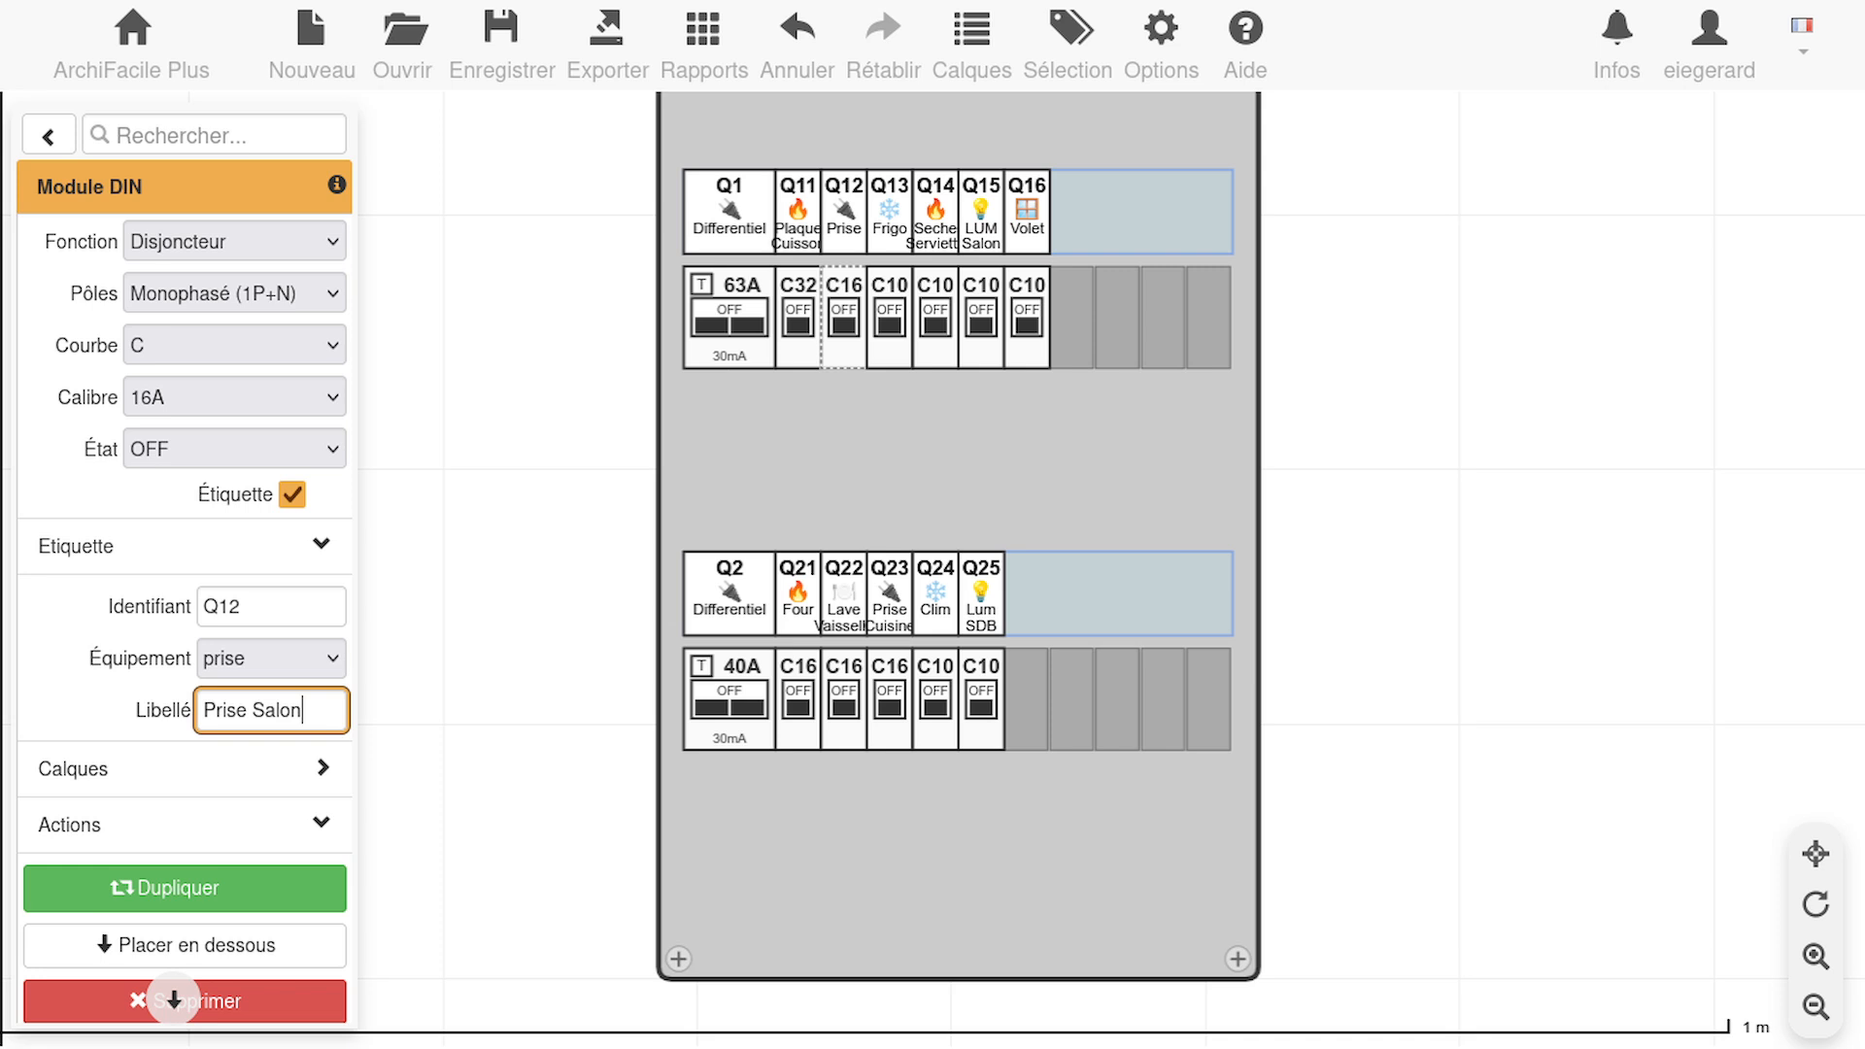
left_click(264, 602)
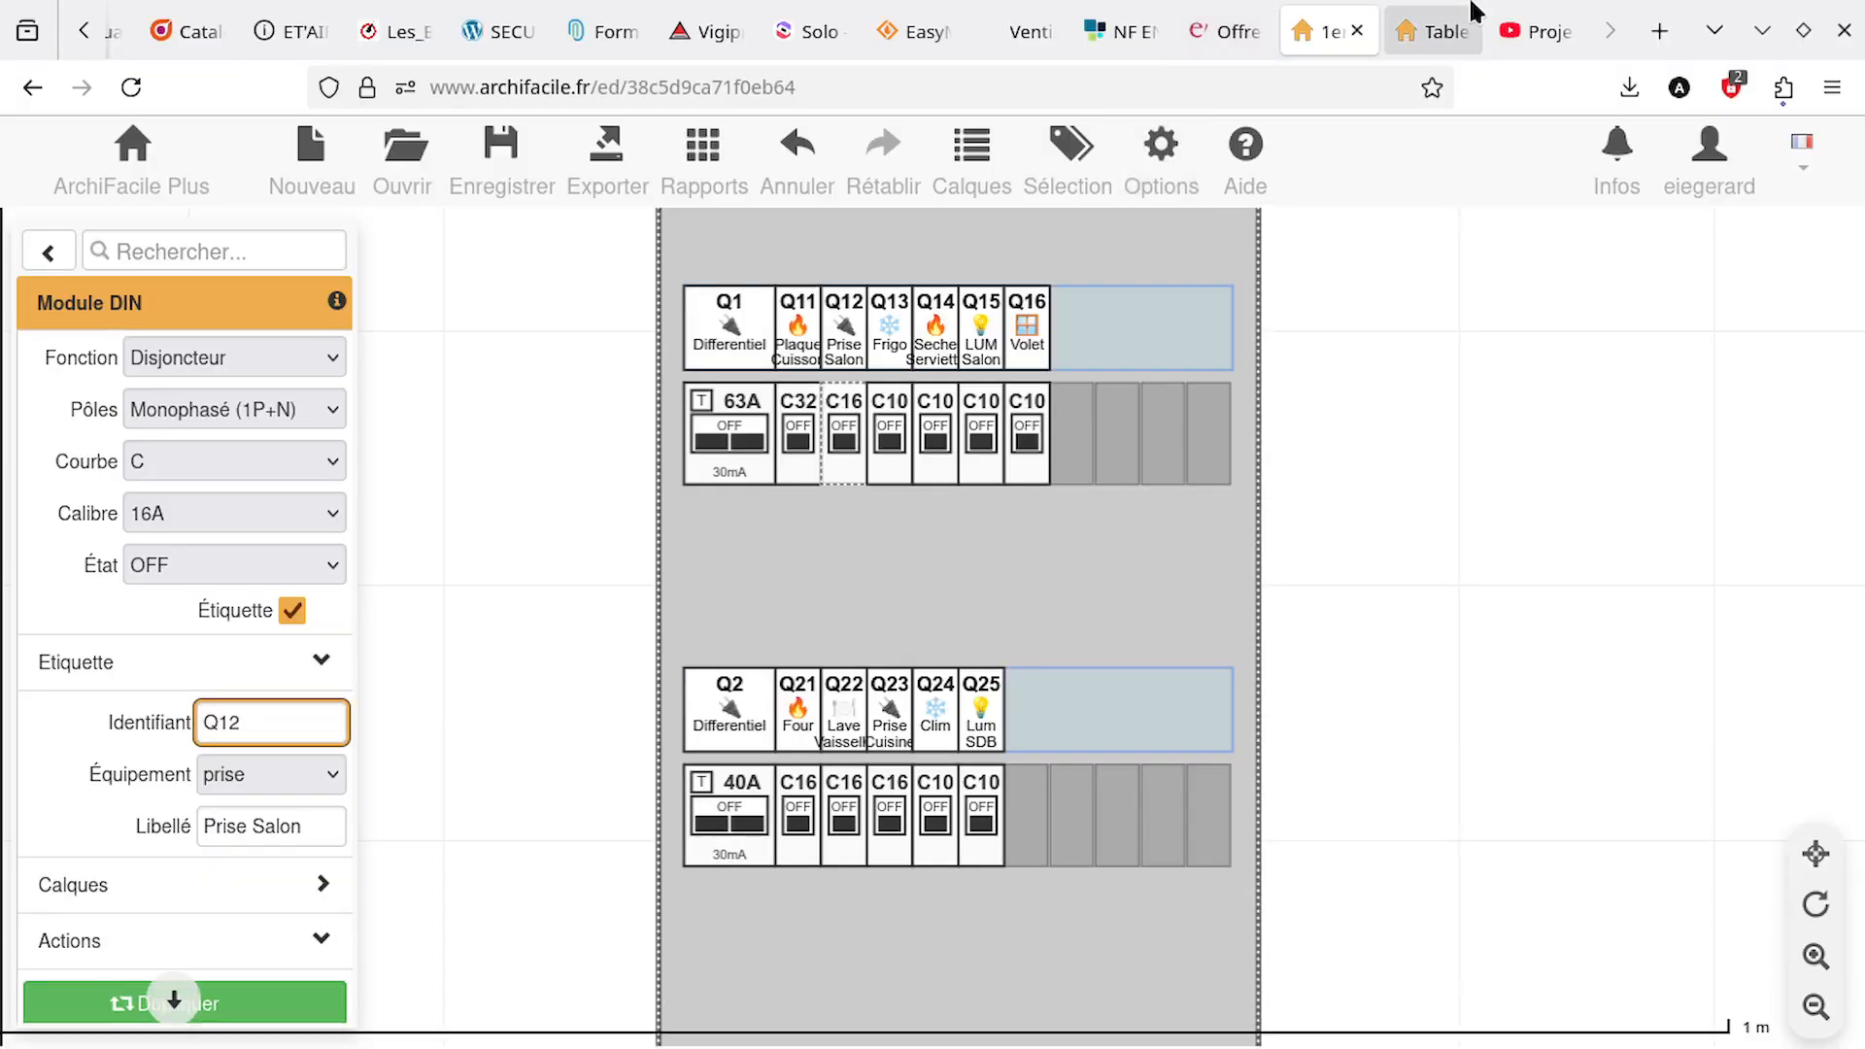
Switch to the YouTube video, check the two-row board labels near its end, and return to the ArchiFacile plan
left_click(1540, 29)
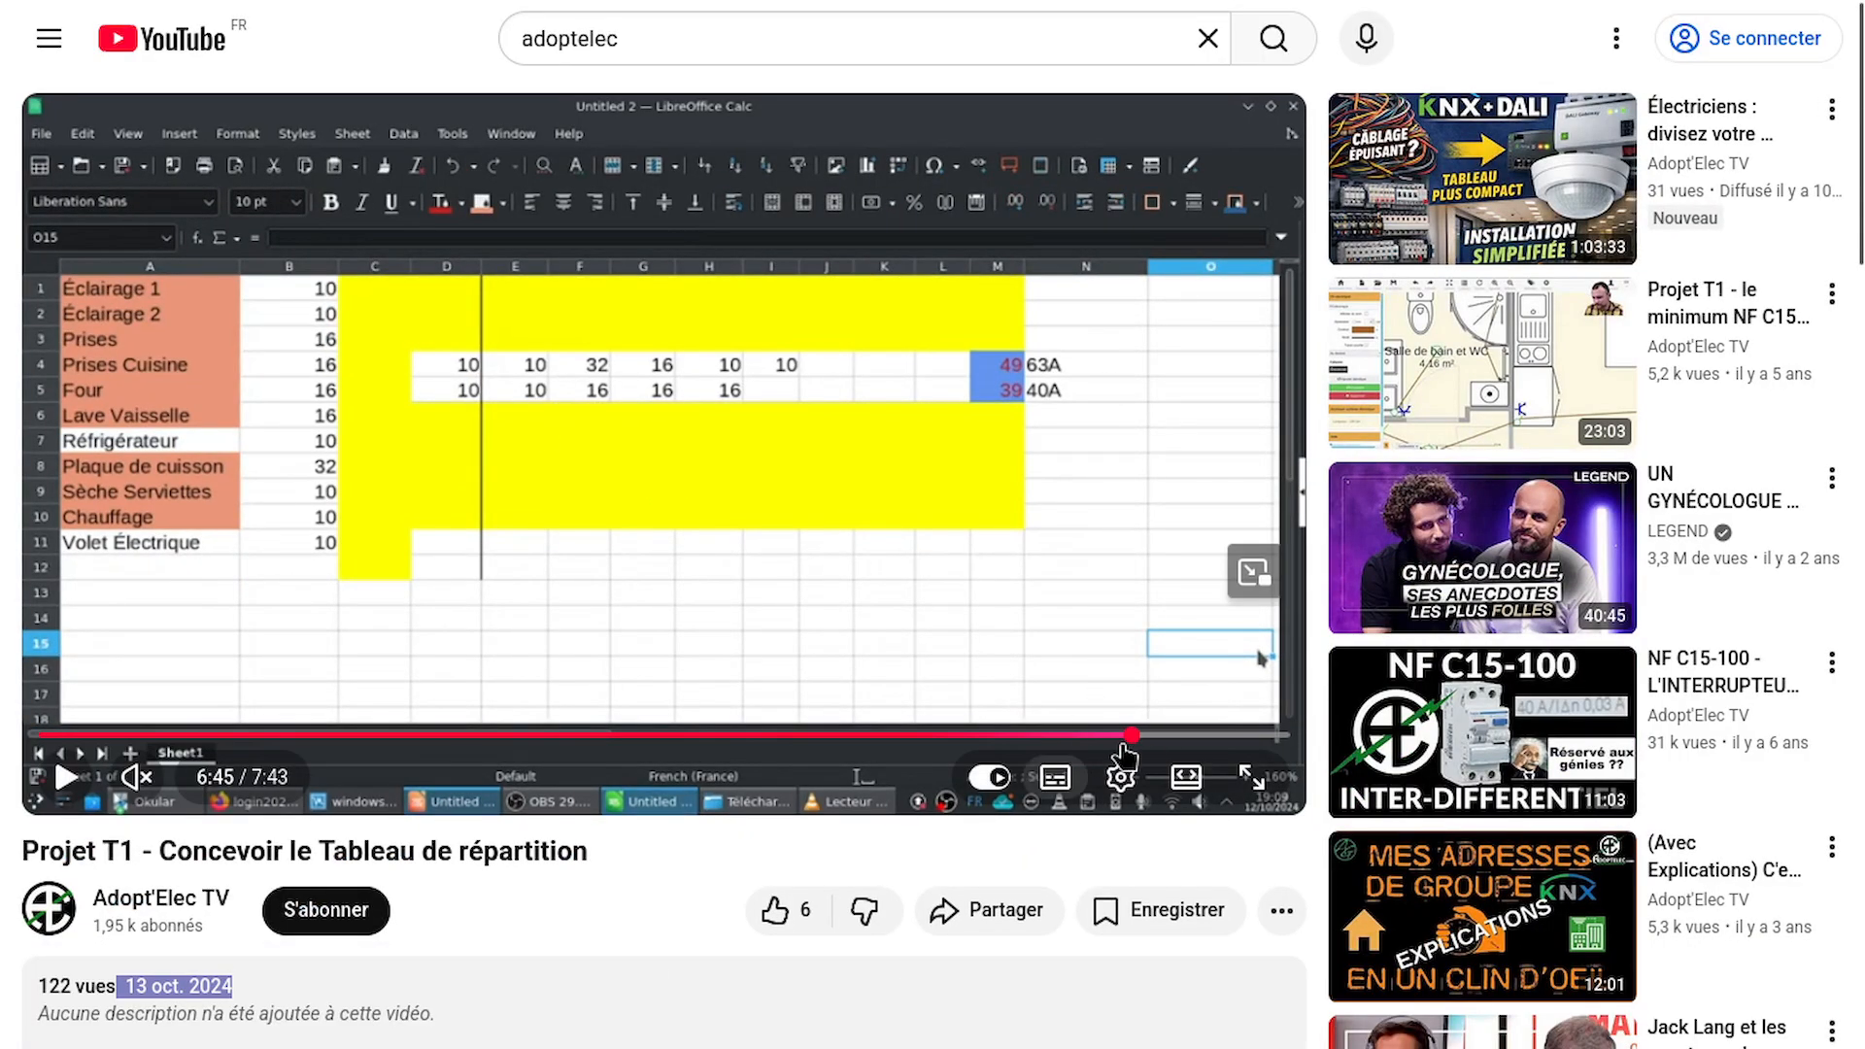
left_click_drag(1187, 736, 1244, 746)
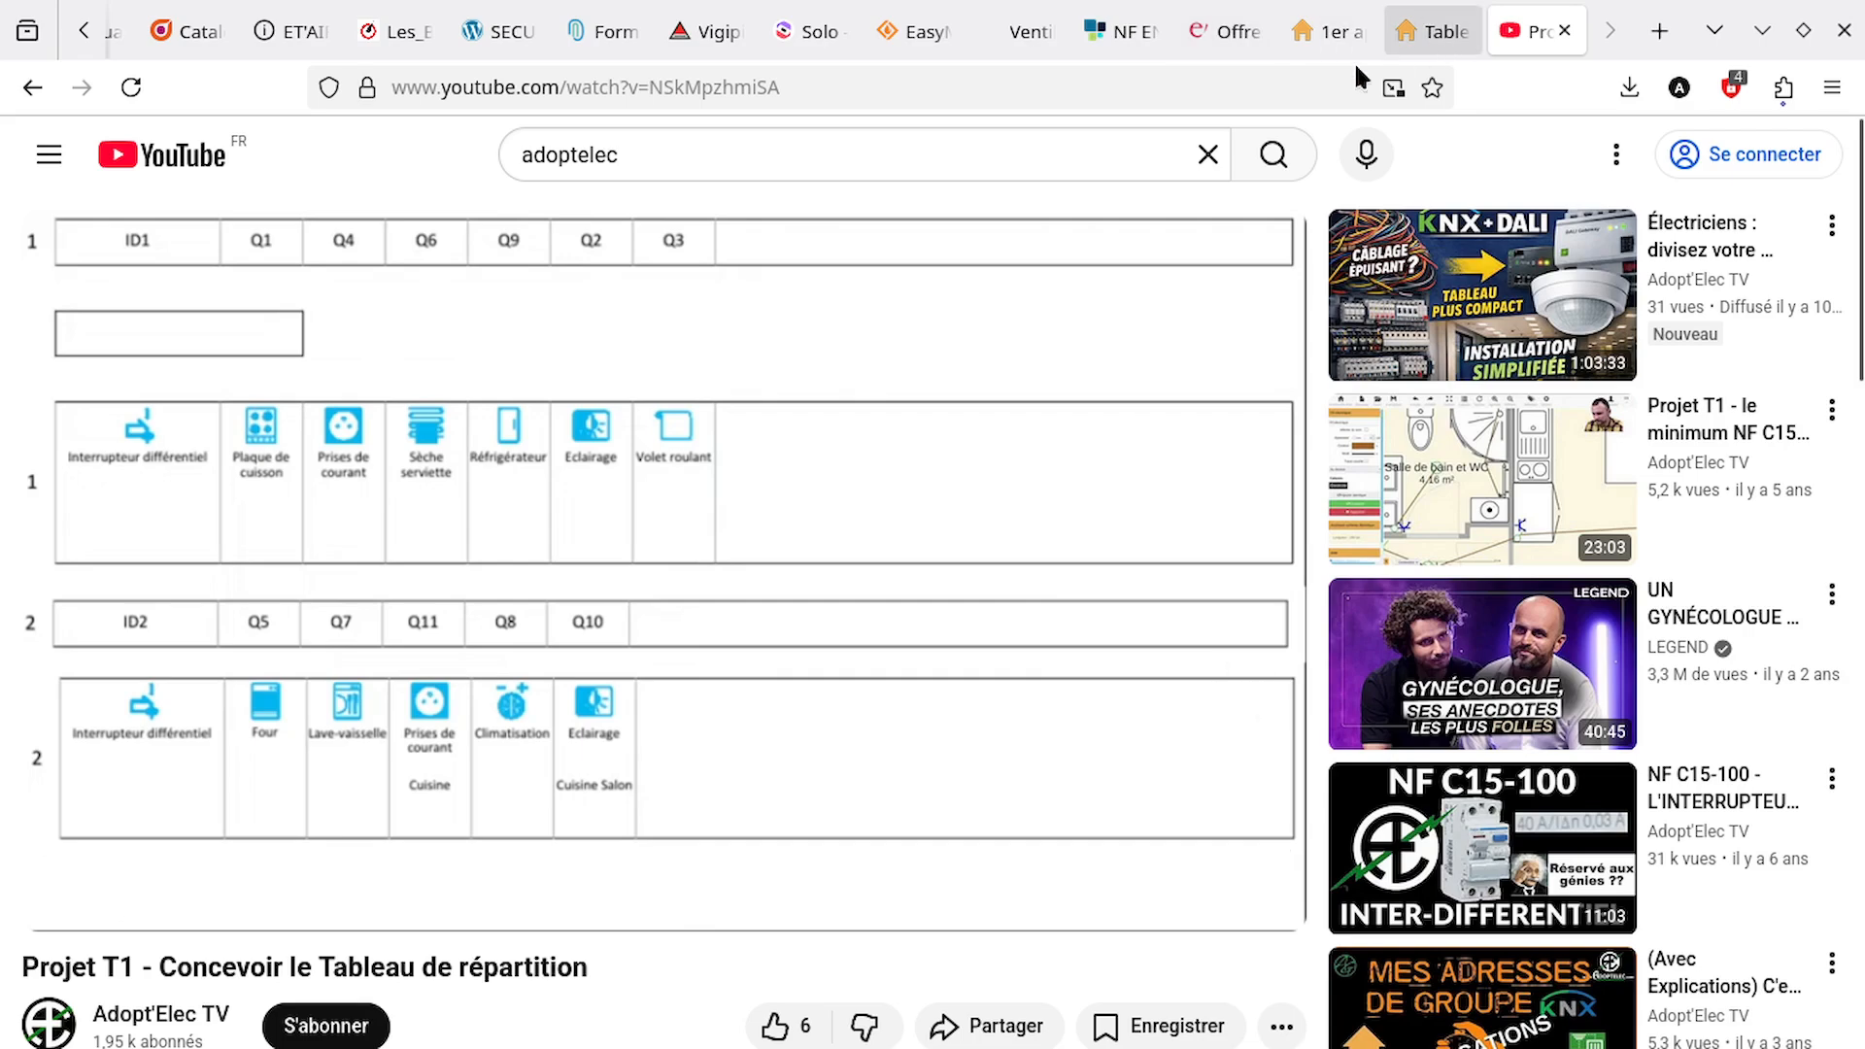
left_click(1310, 39)
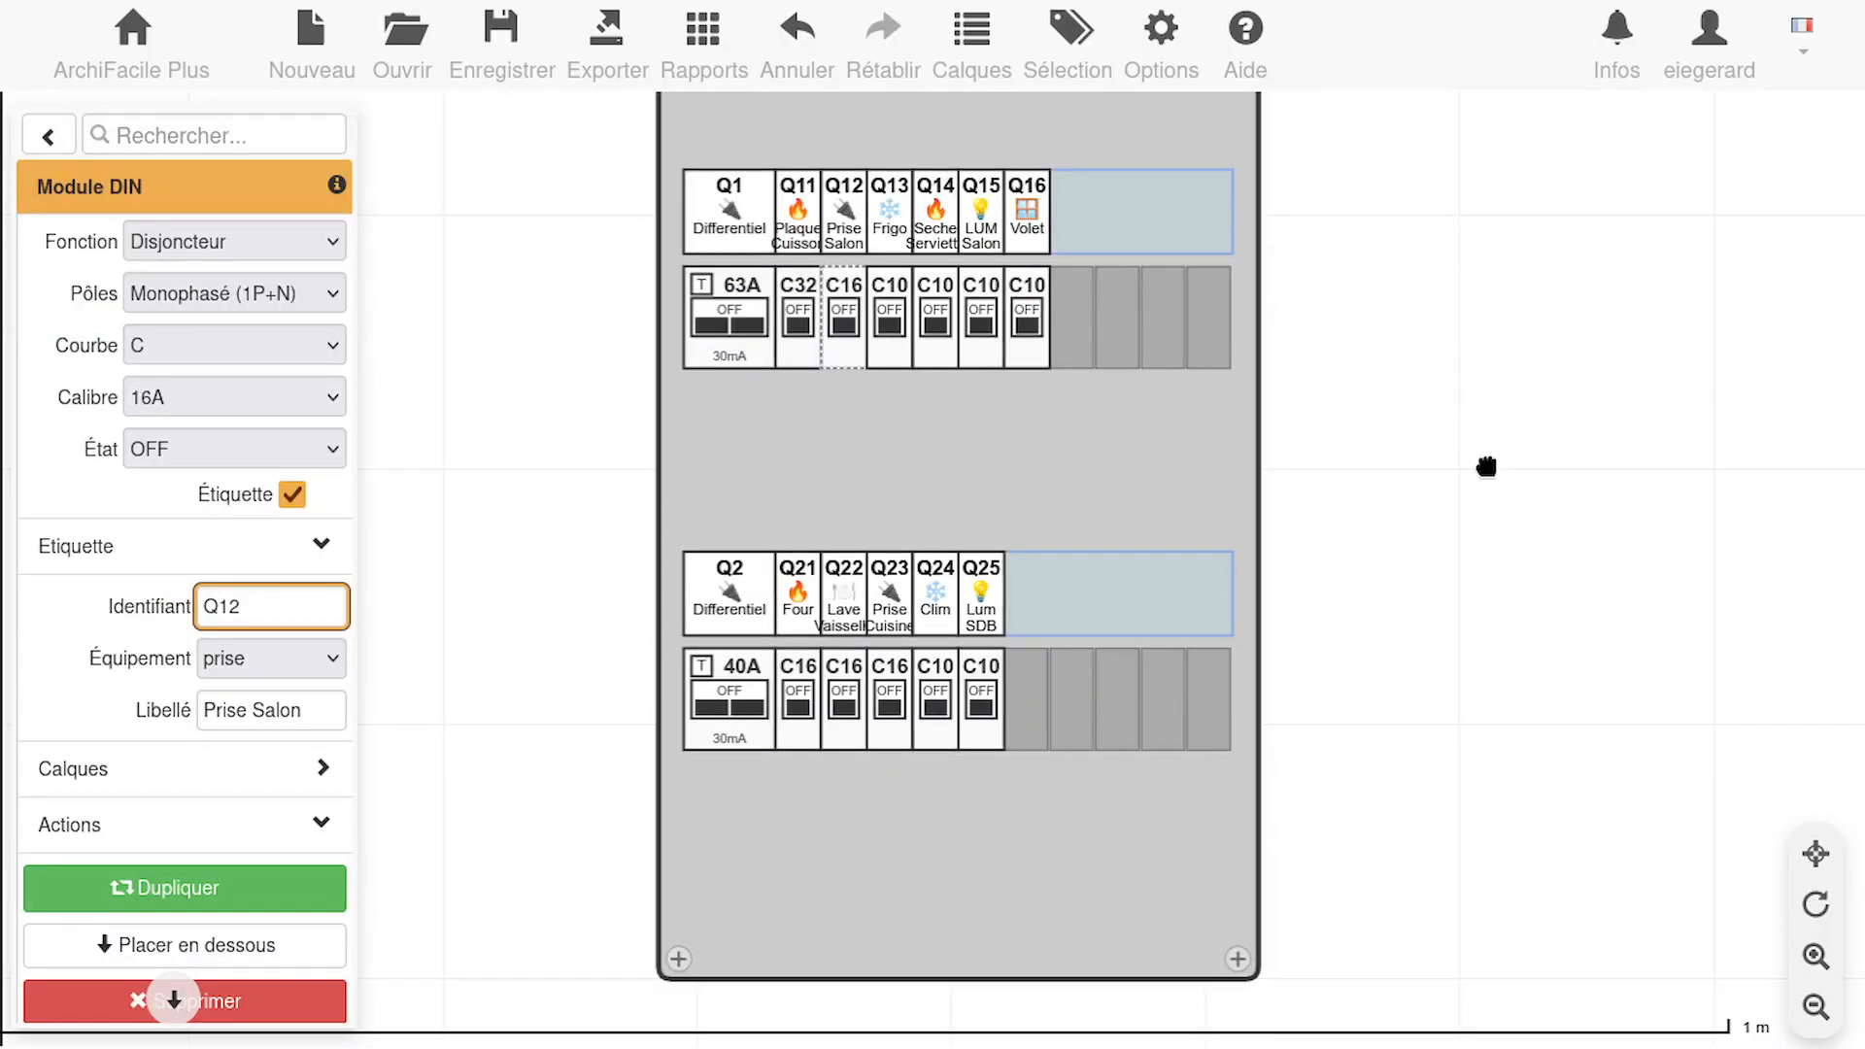
Move the distribution panel from outside the apartment into the small niche above the Couloir and show it enlarged
left_click_drag(1477, 359, 1458, 418)
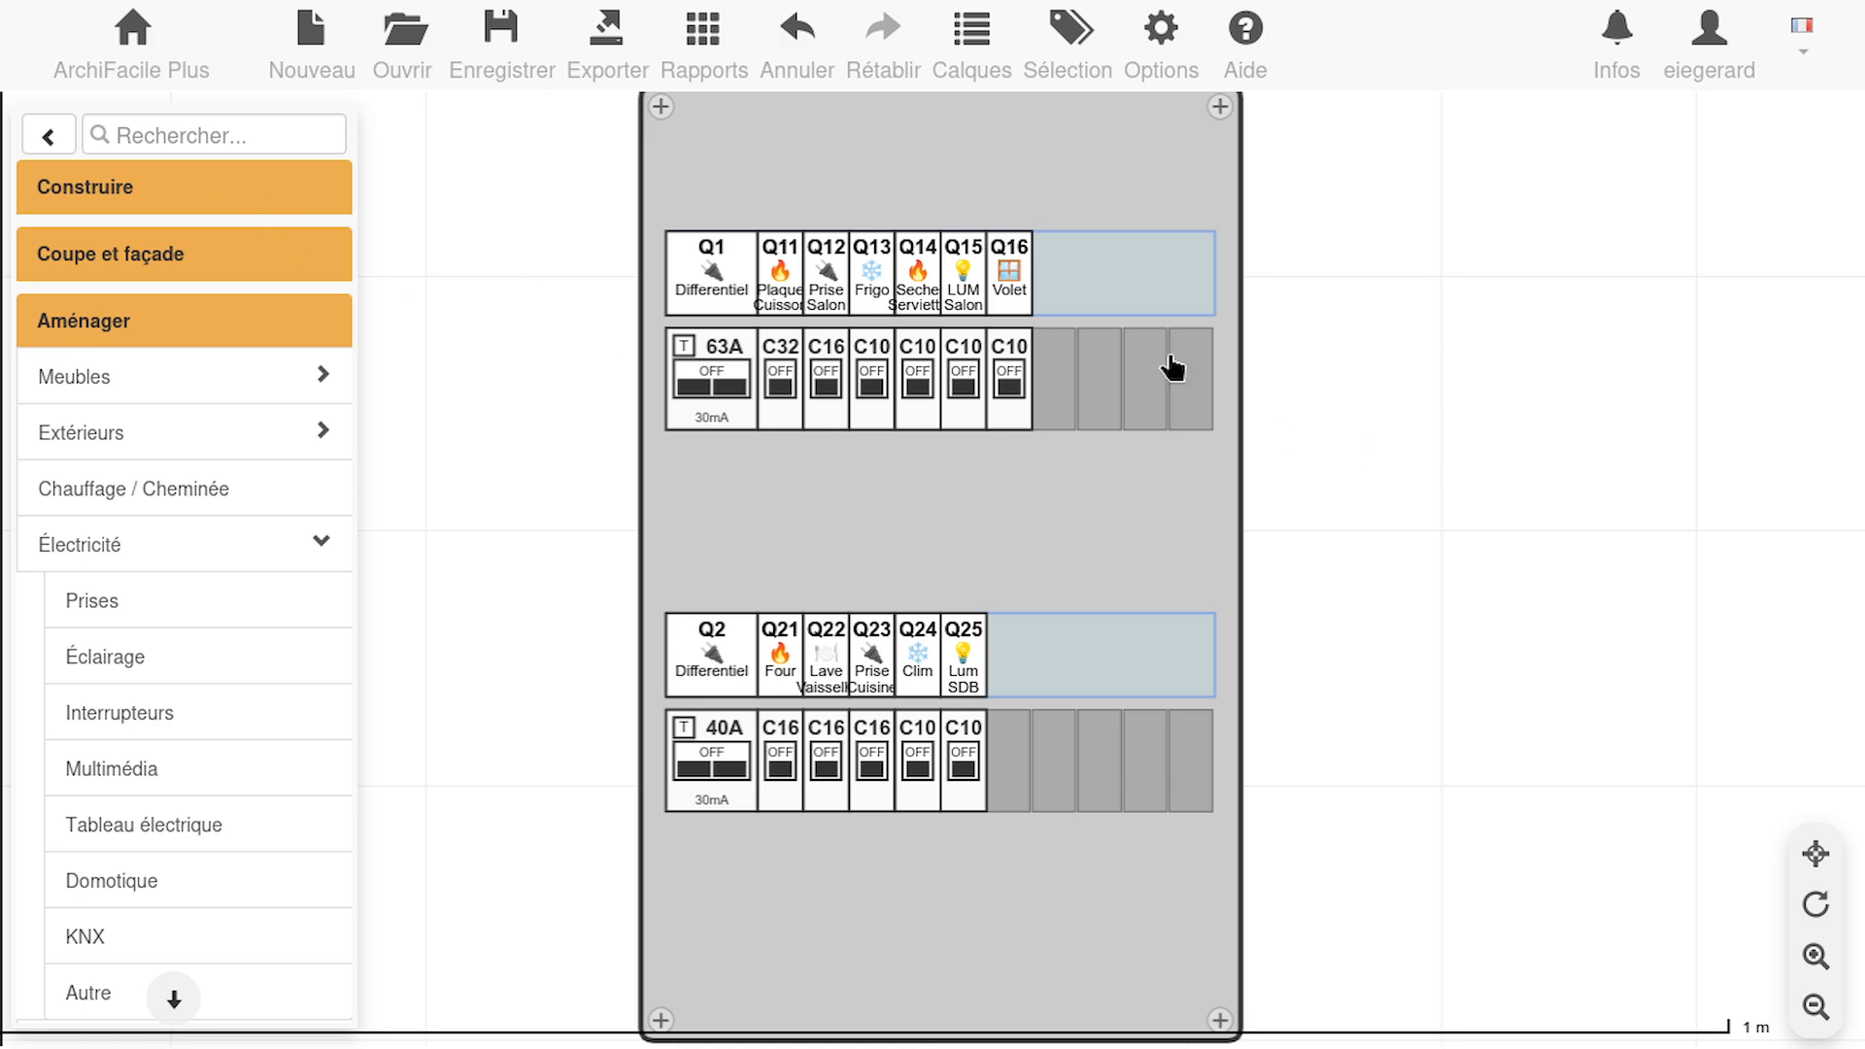
left_click(1816, 854)
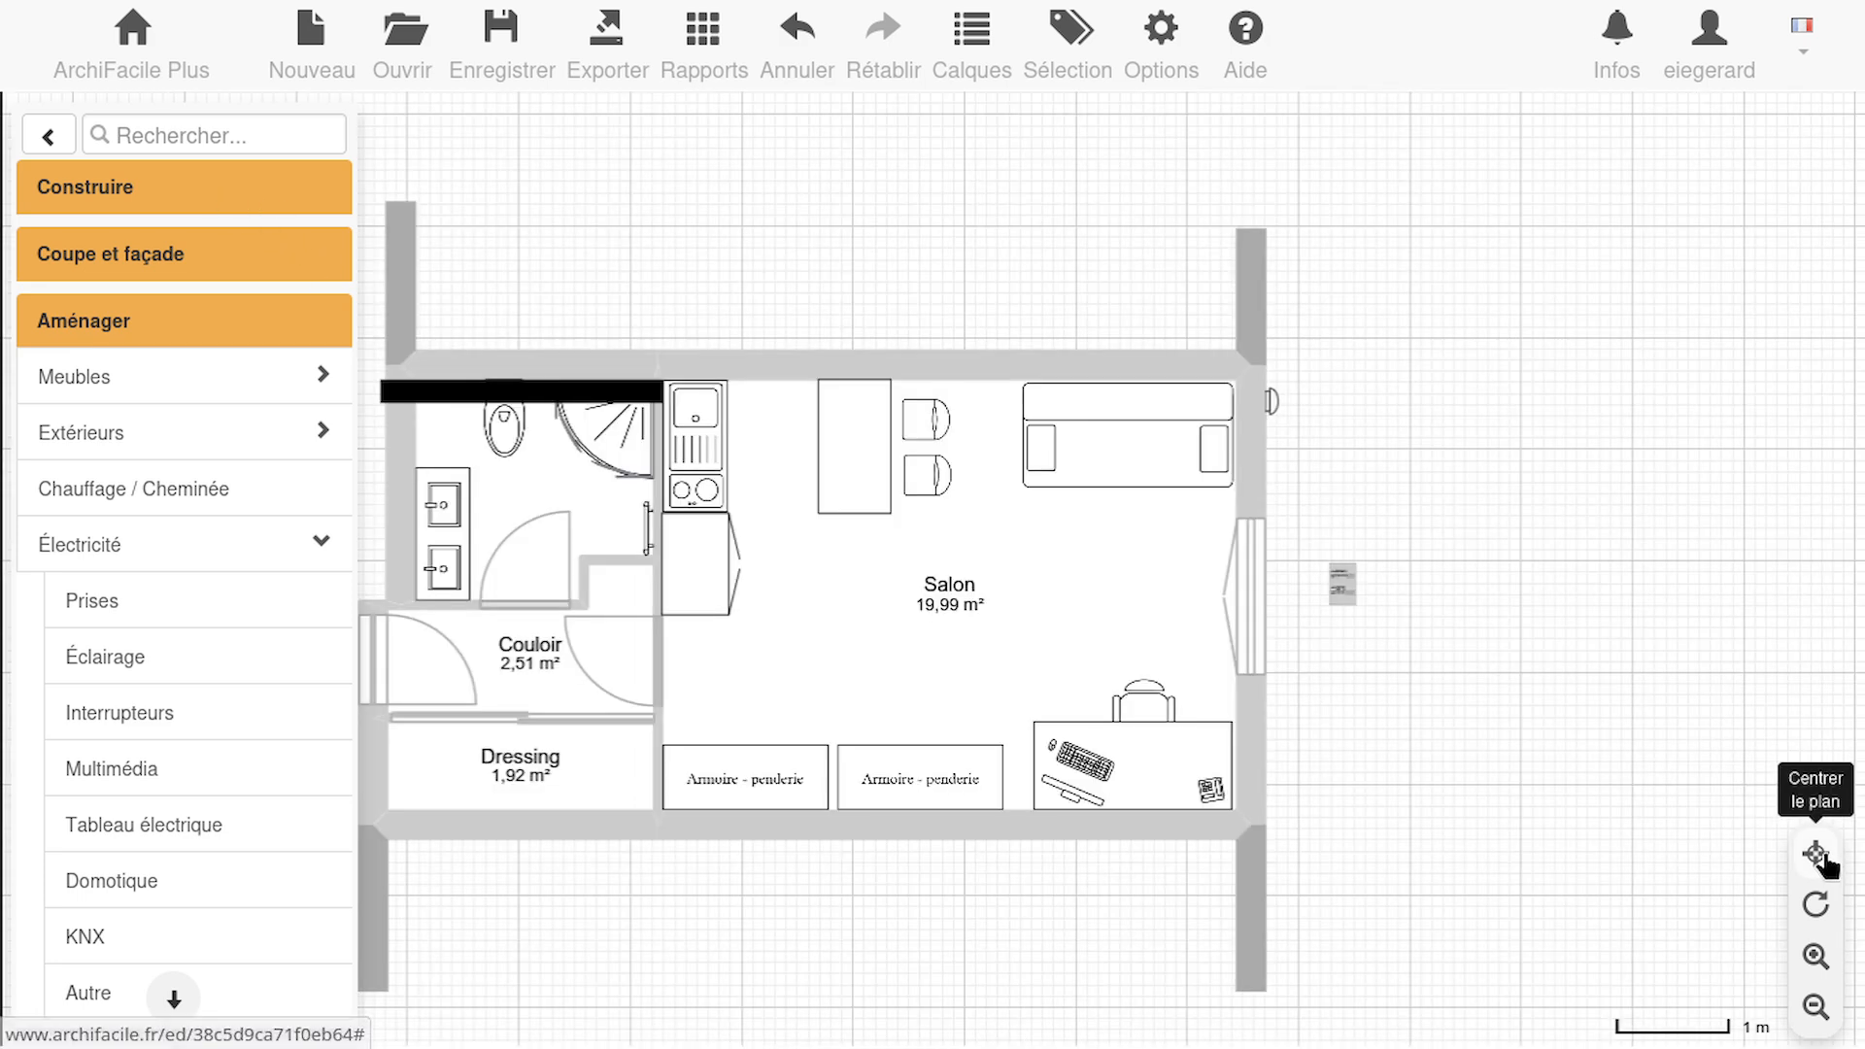
left_click_drag(1344, 595, 619, 603)
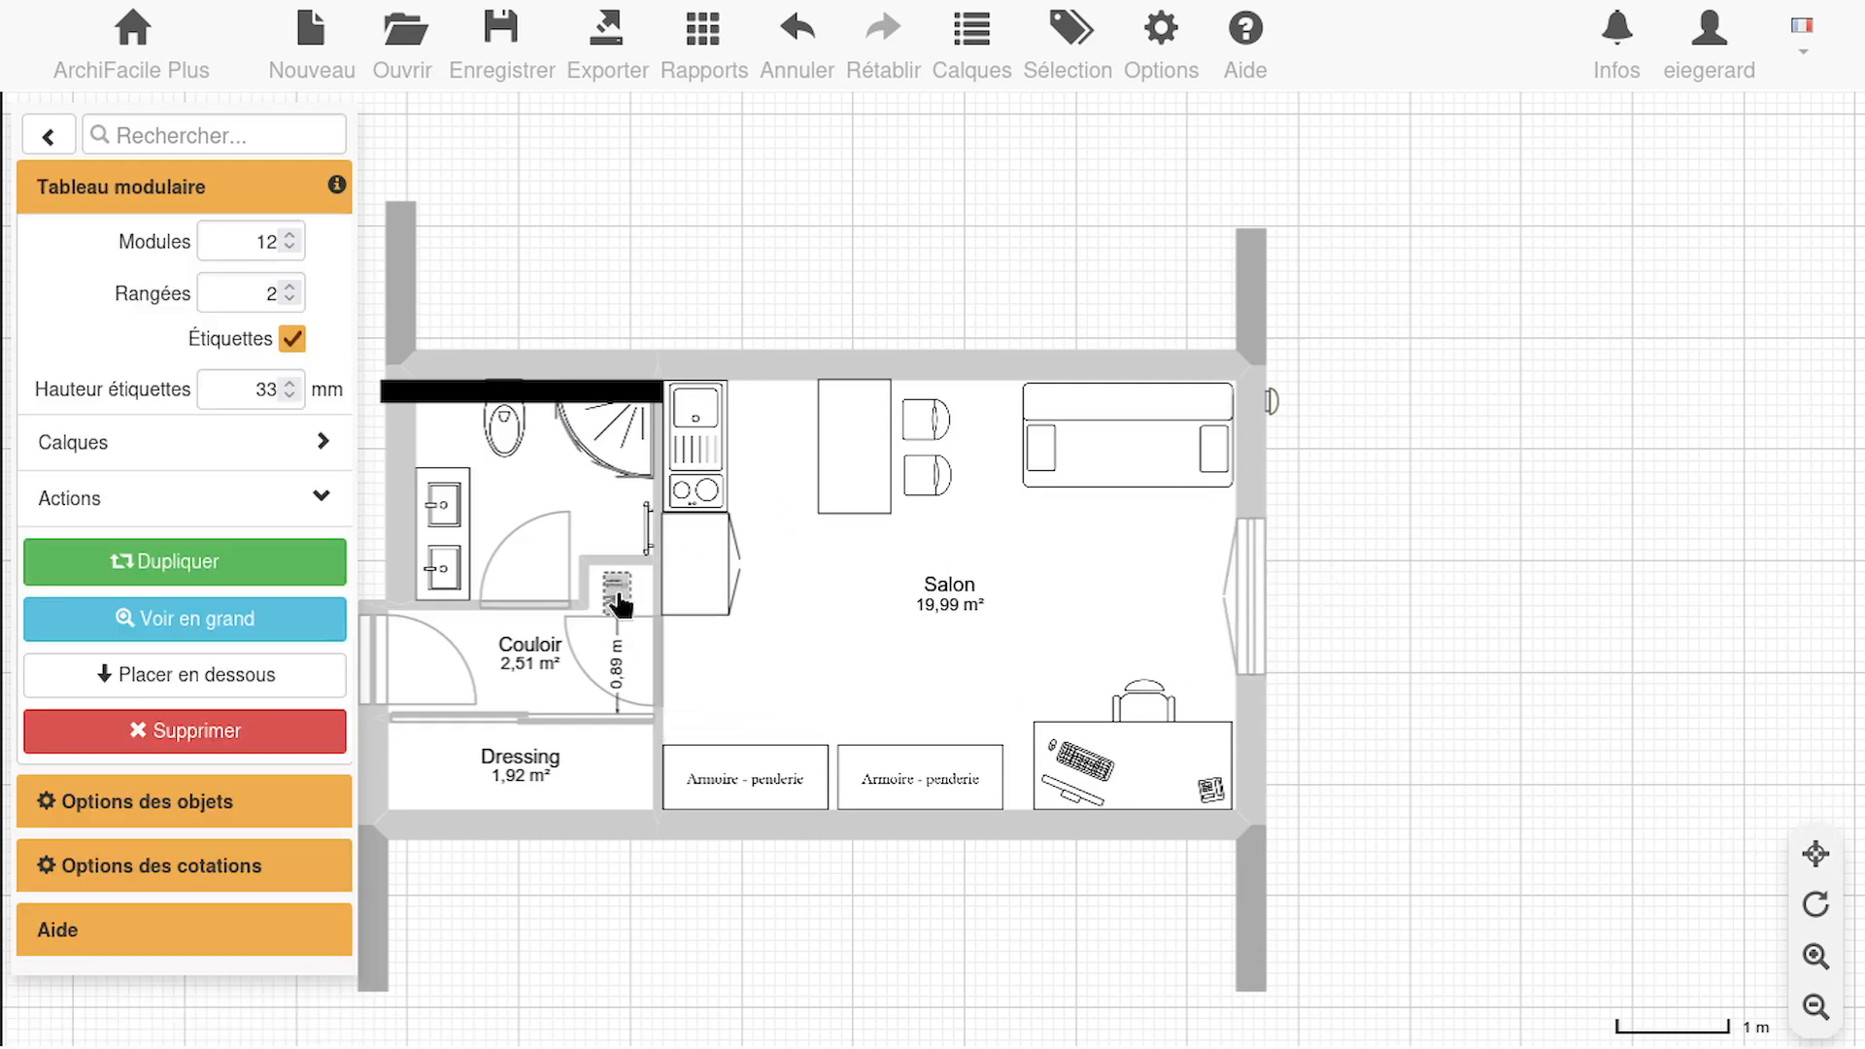
left_click(1386, 560)
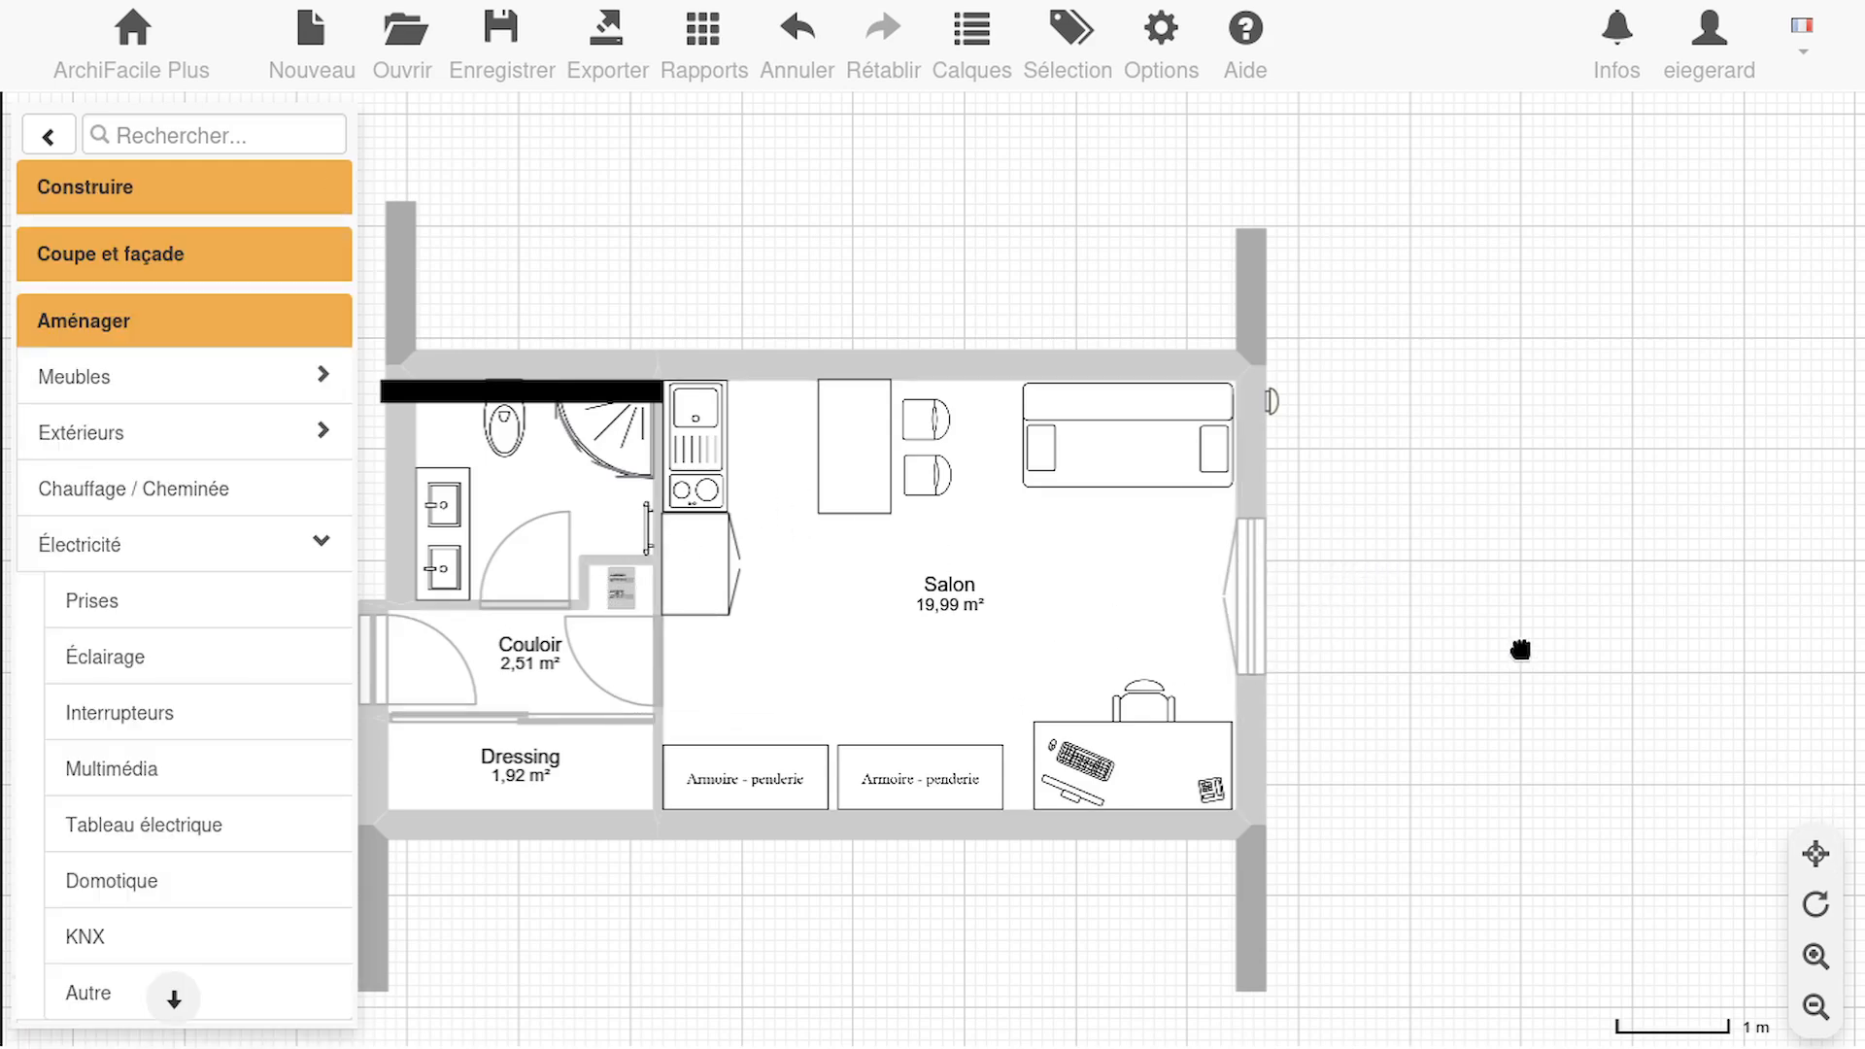
left_click(620, 590)
left_click(150, 618)
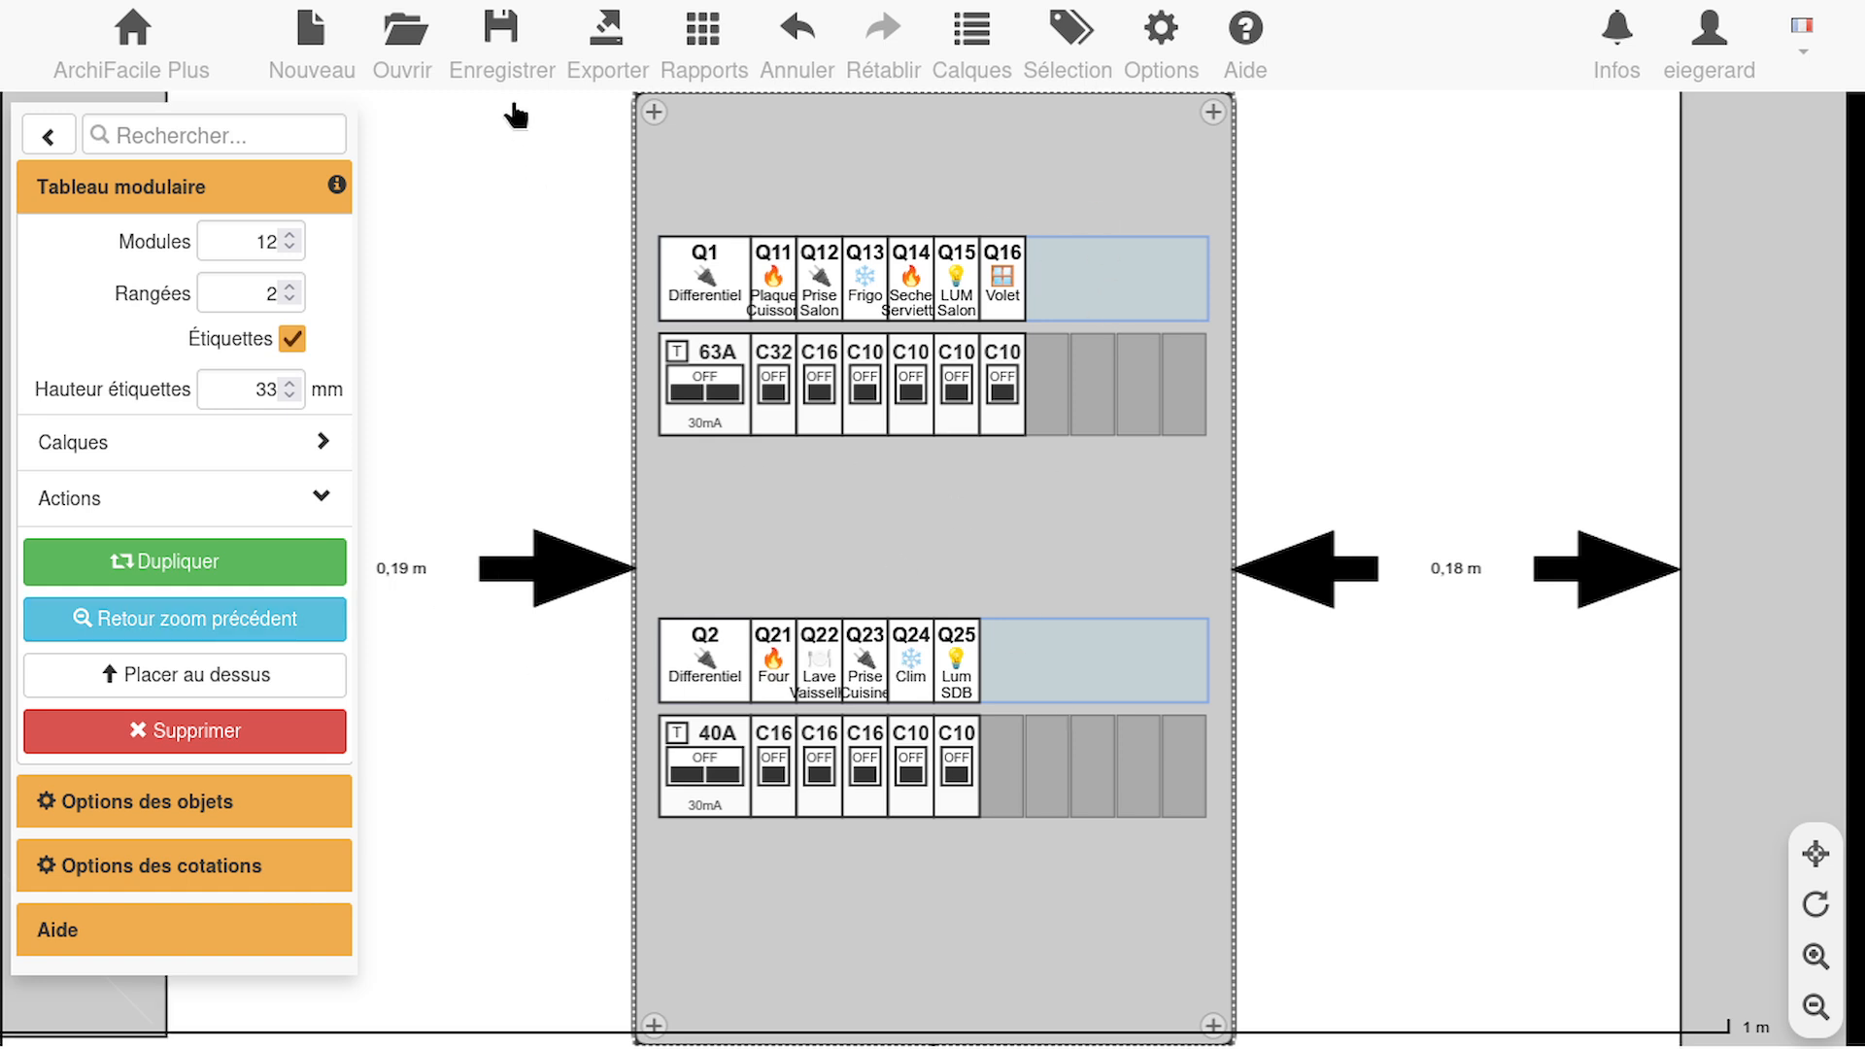
Review the sharing options for saving the 1er apart plan, keep Public en visualisation selected, and leave without saving
left_click(502, 38)
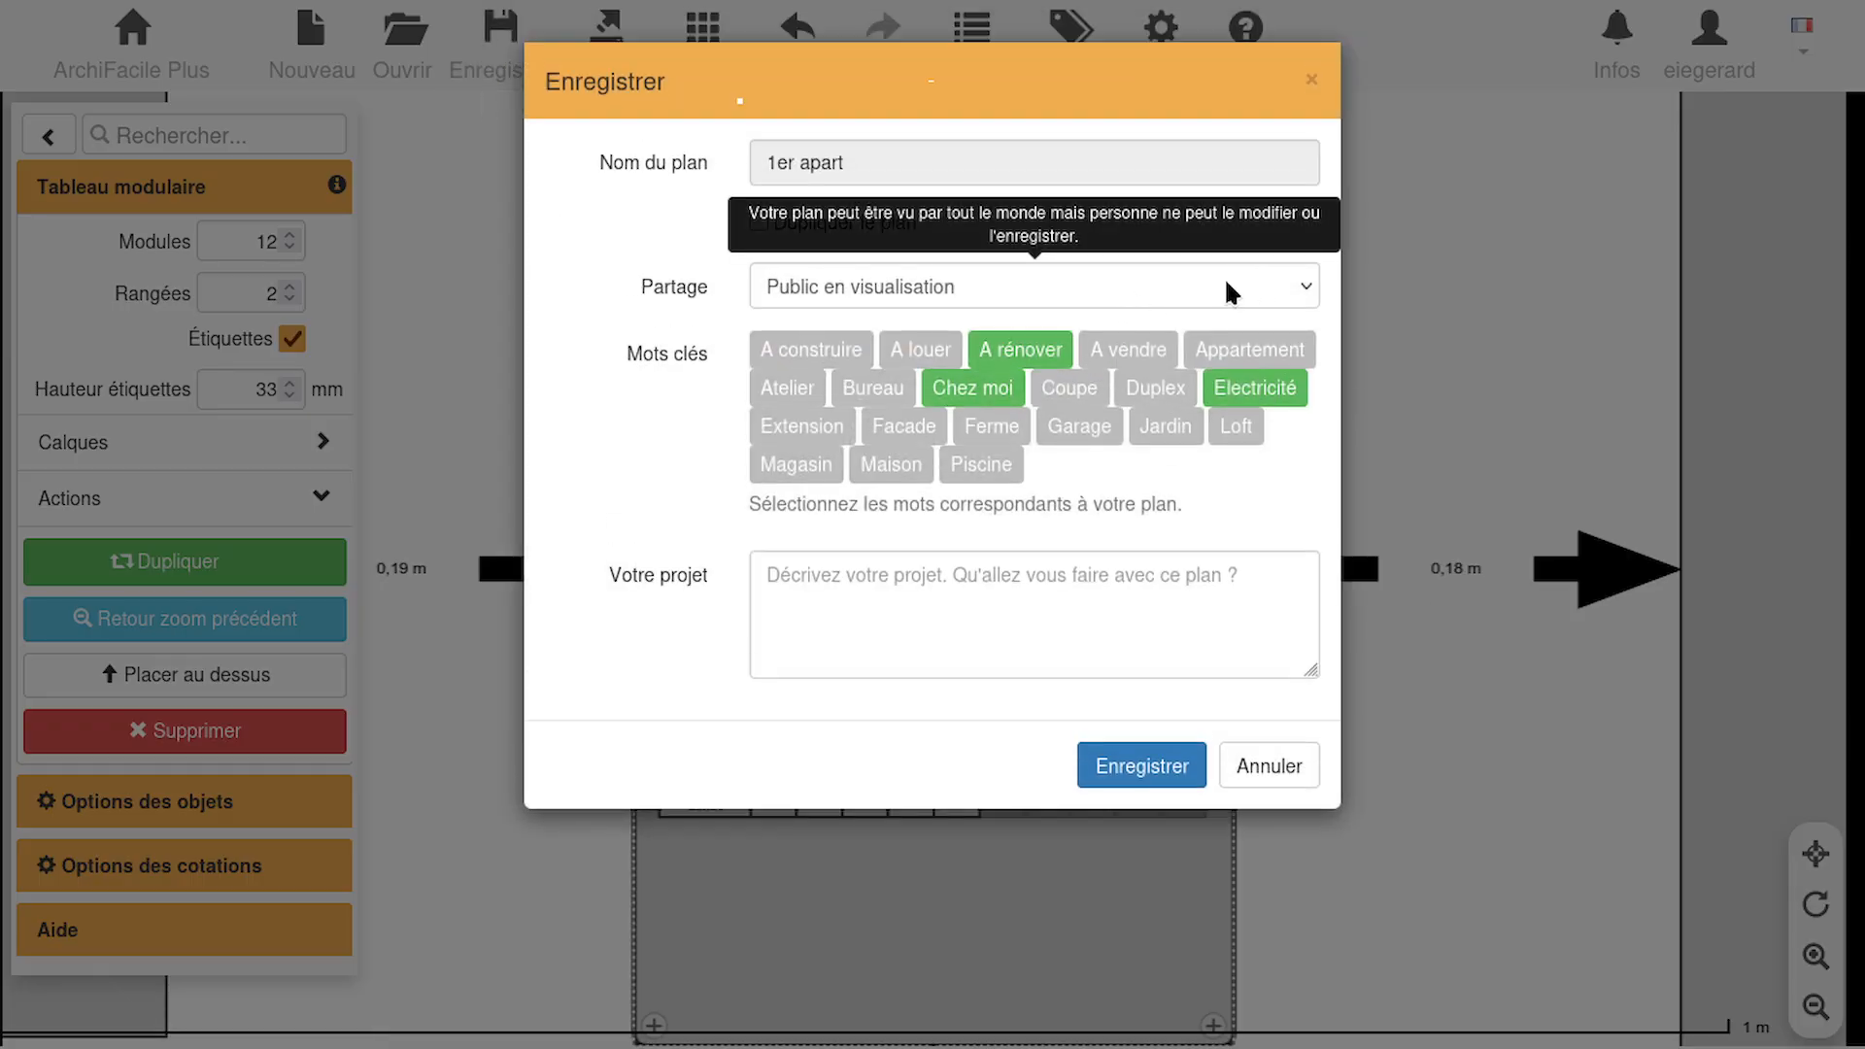
left_click(1138, 309)
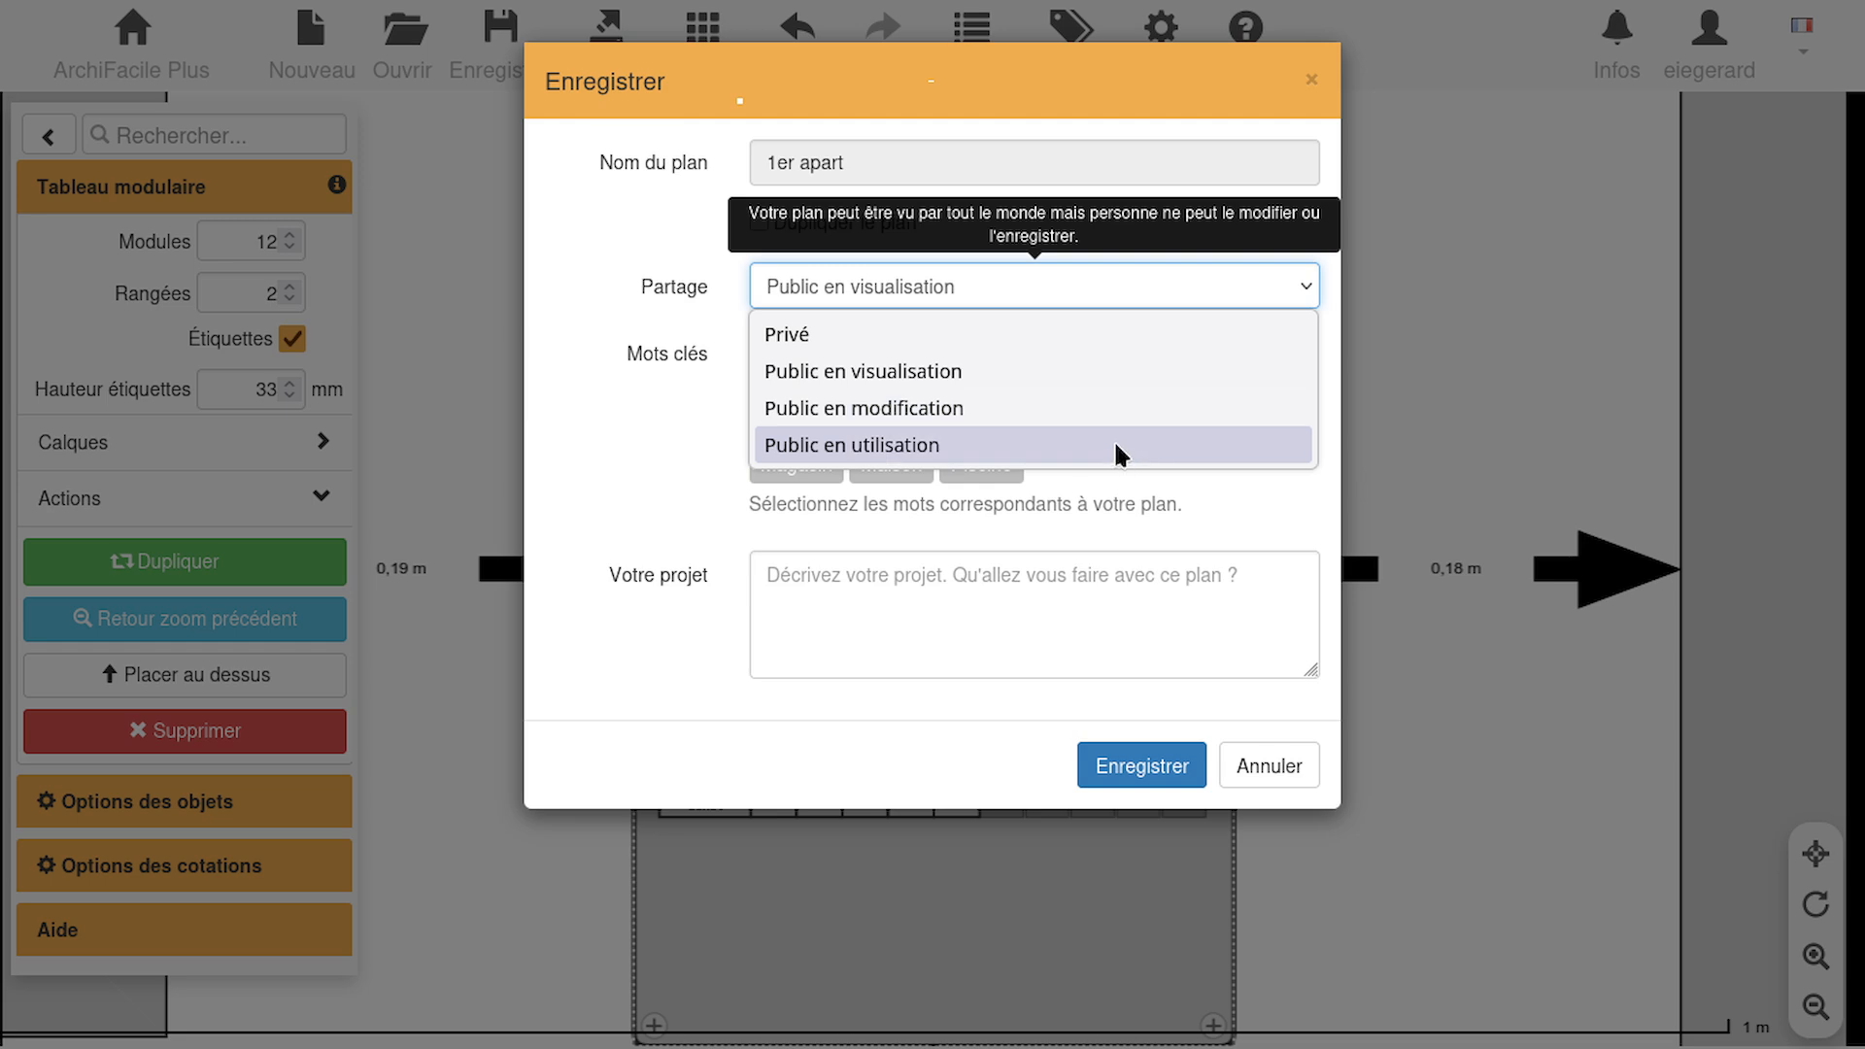
left_click(1113, 379)
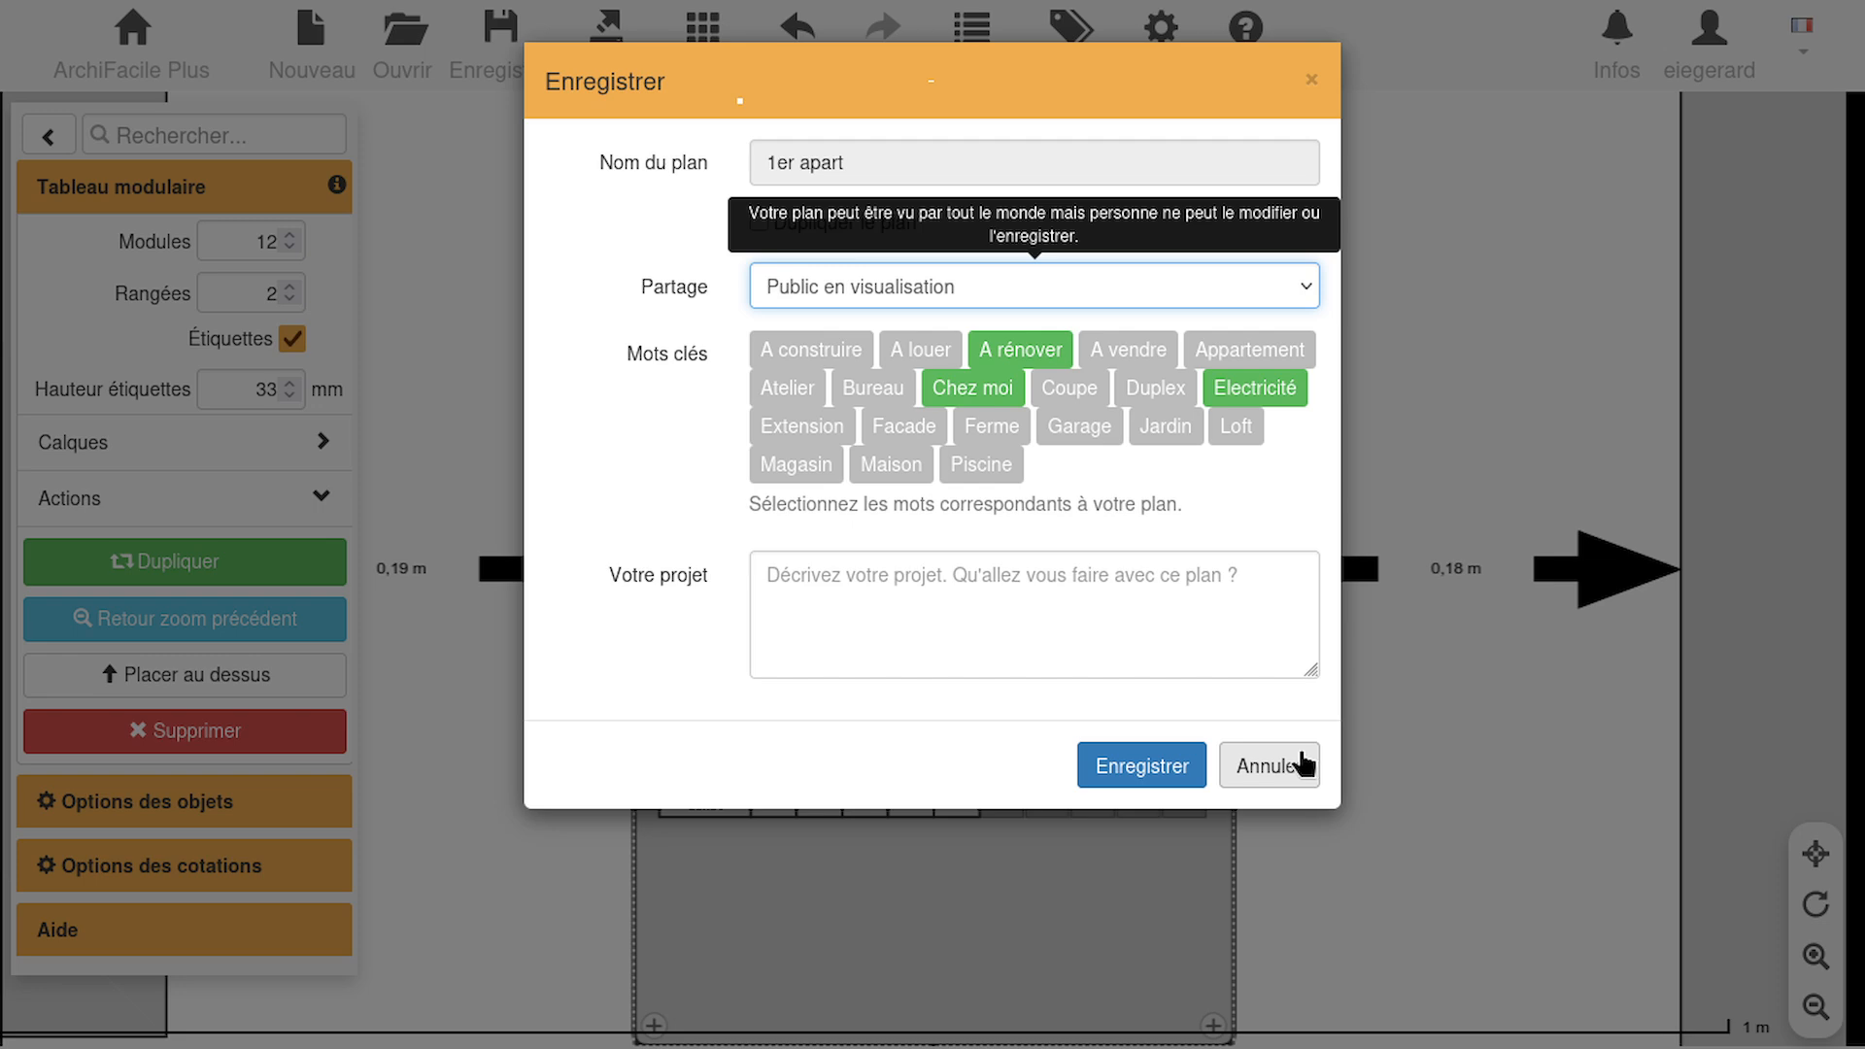
left_click(1302, 766)
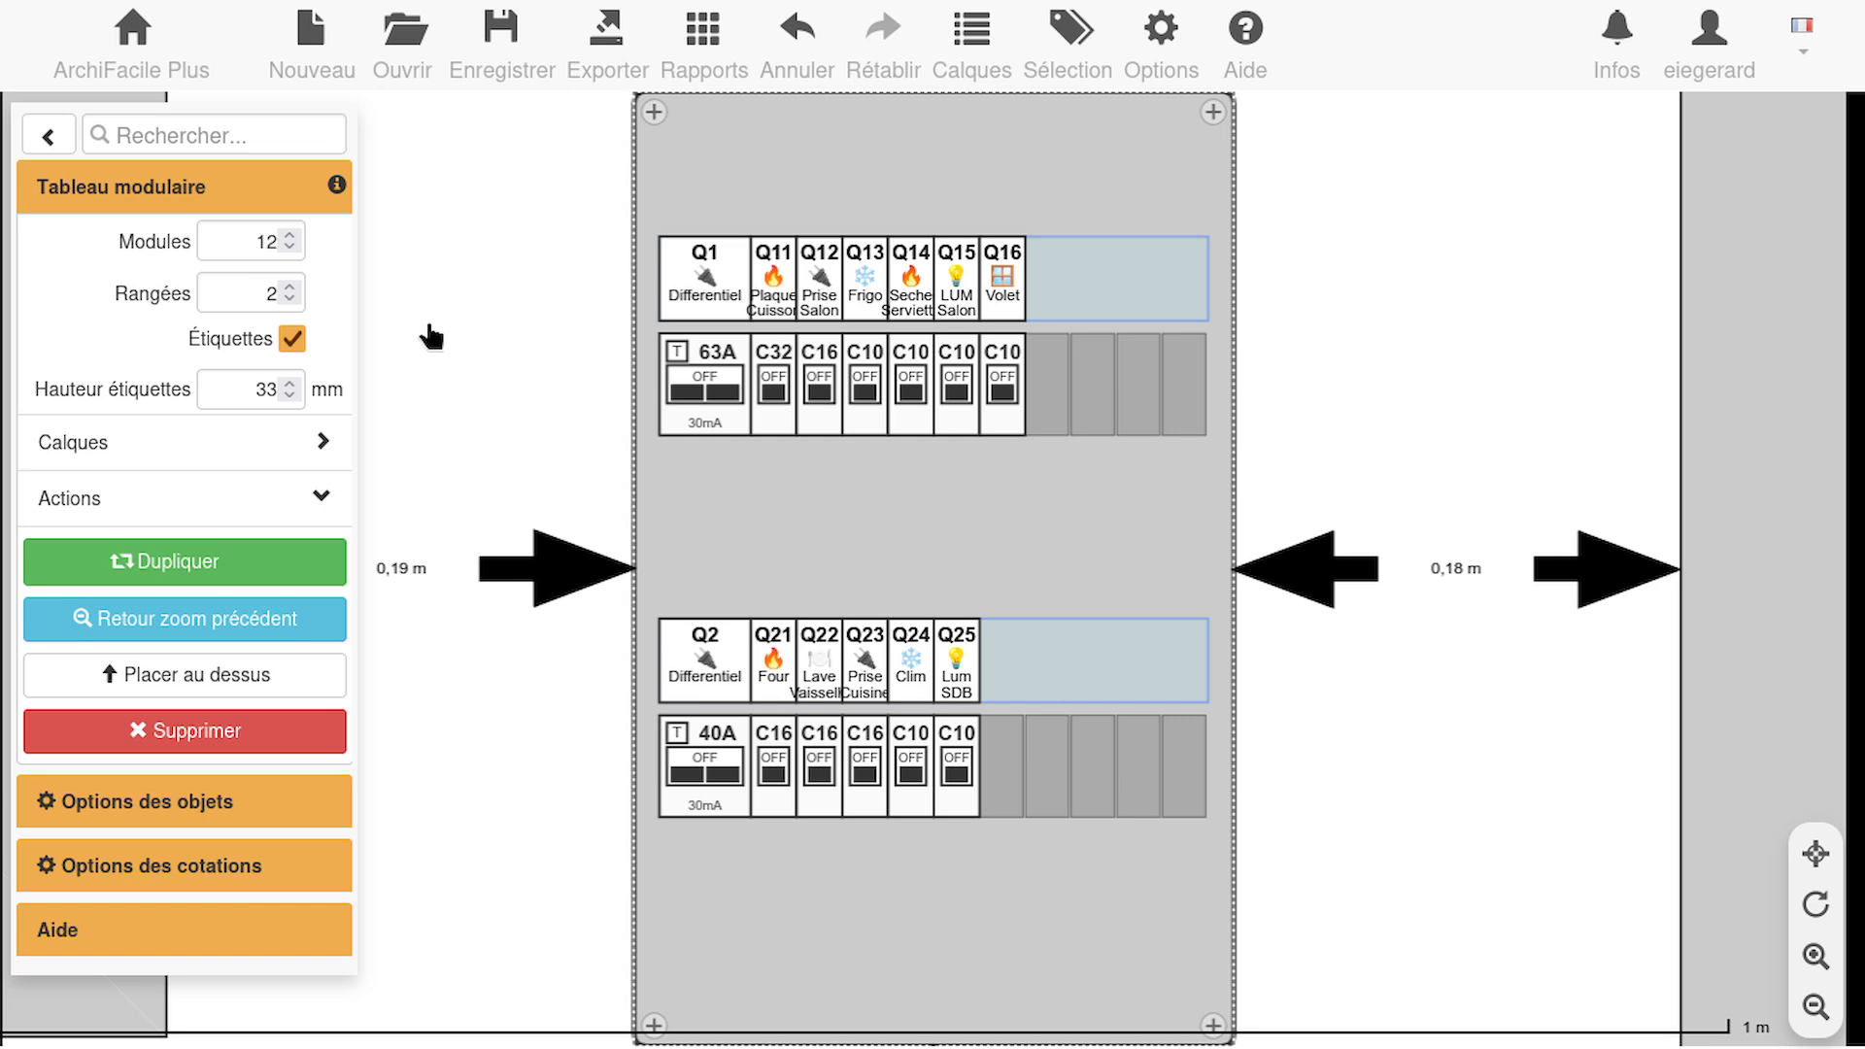
Open the PDF export preview for the plan, review its export options, and return to the plan
scroll(467, 327, "down", 1)
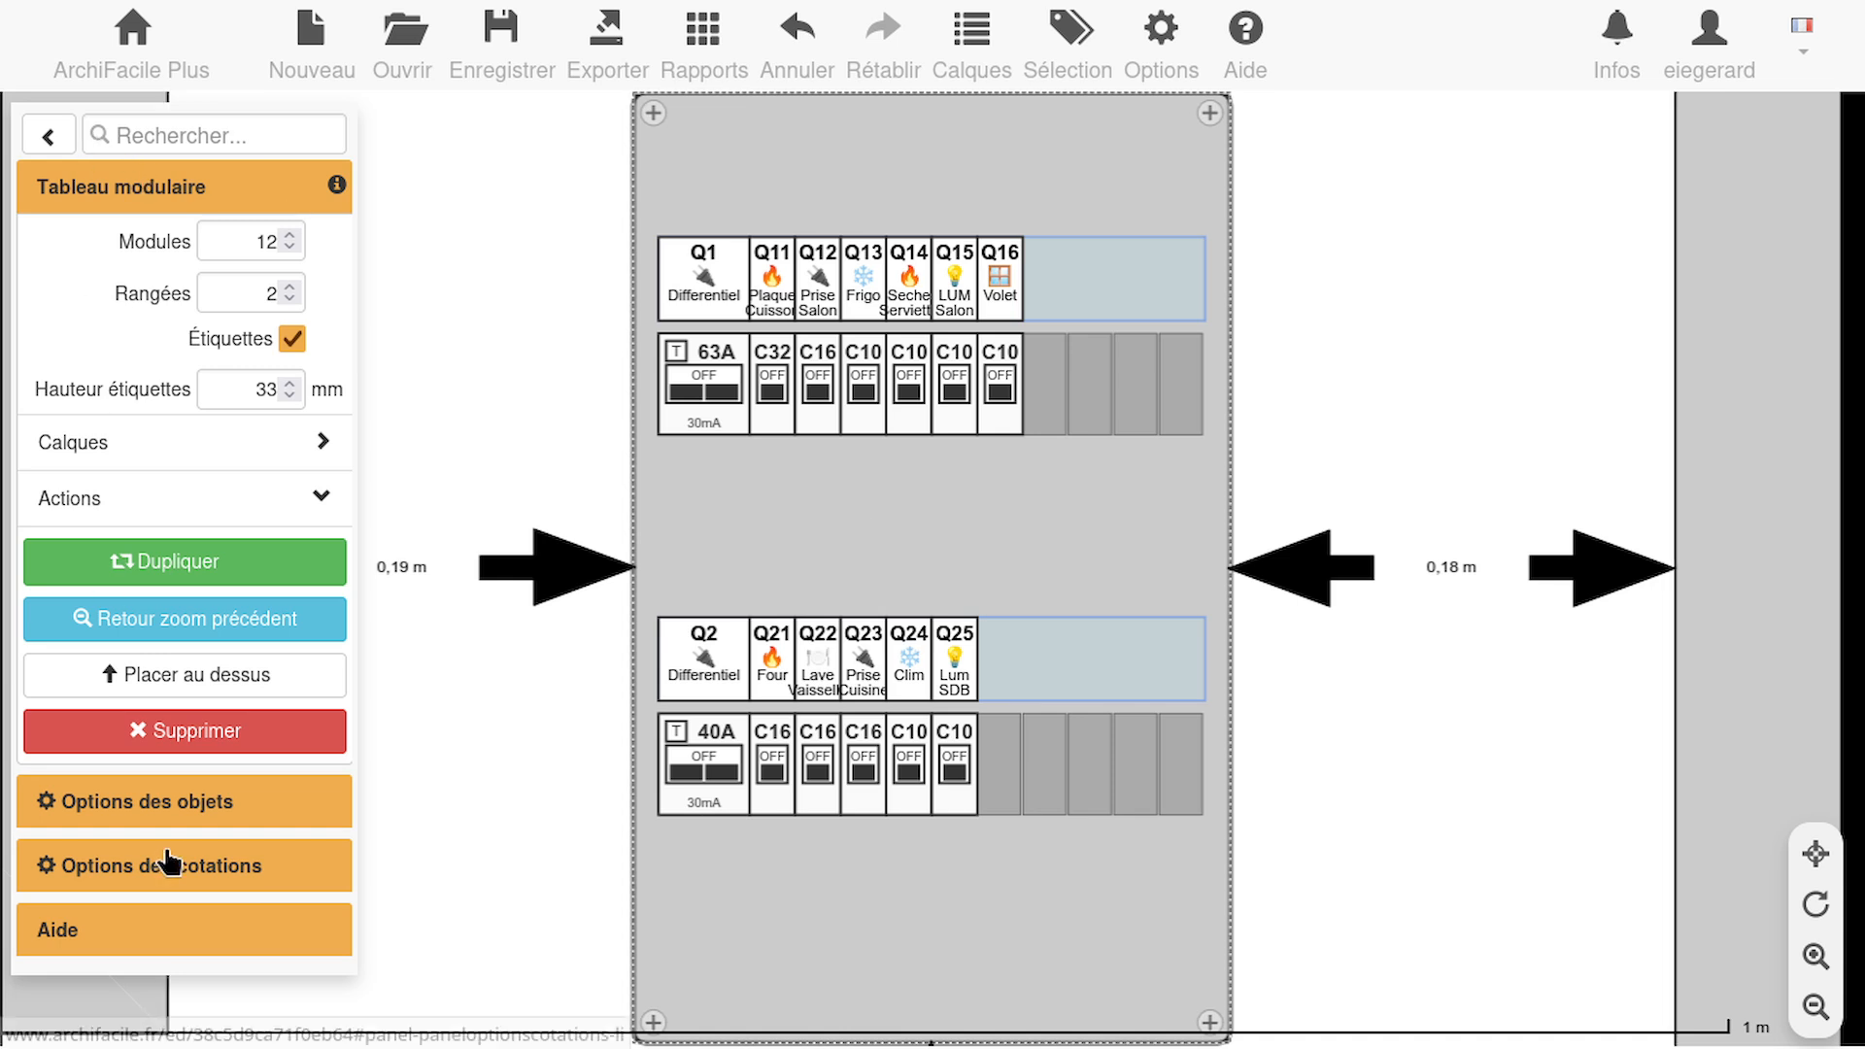
left_click(46, 137)
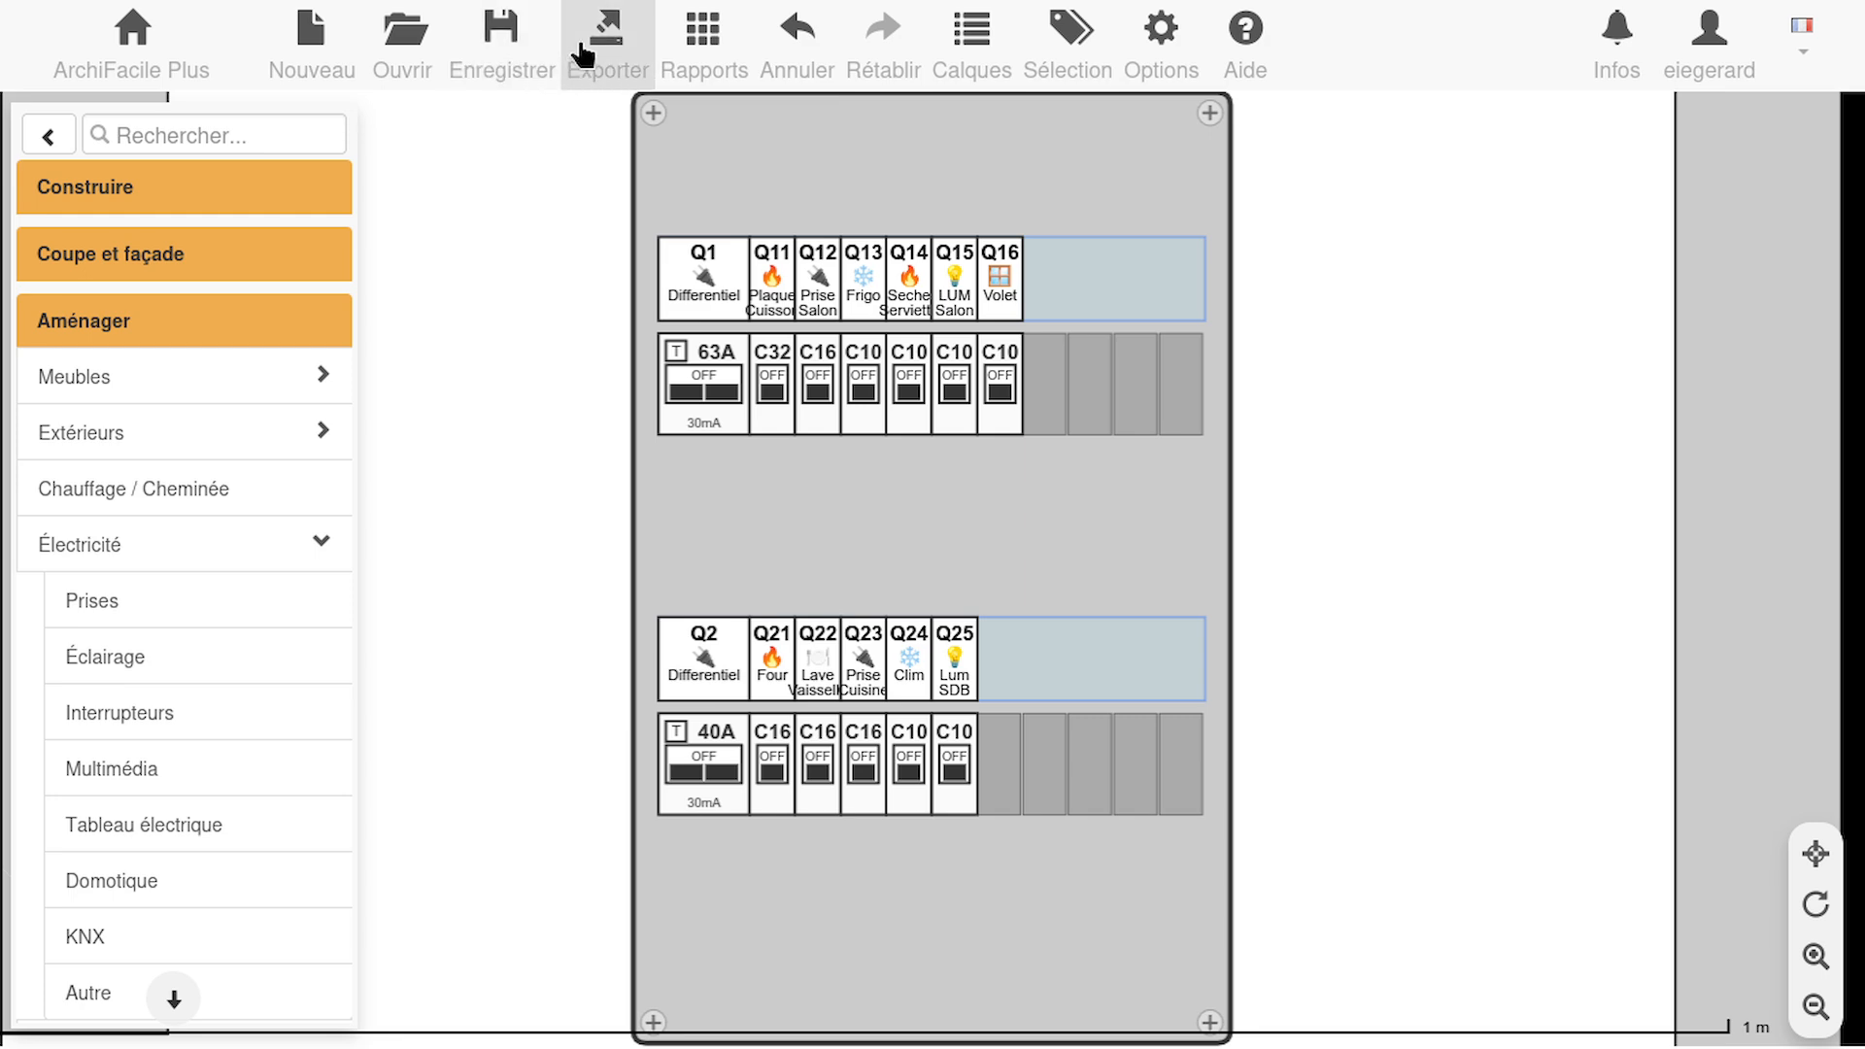
left_click(587, 53)
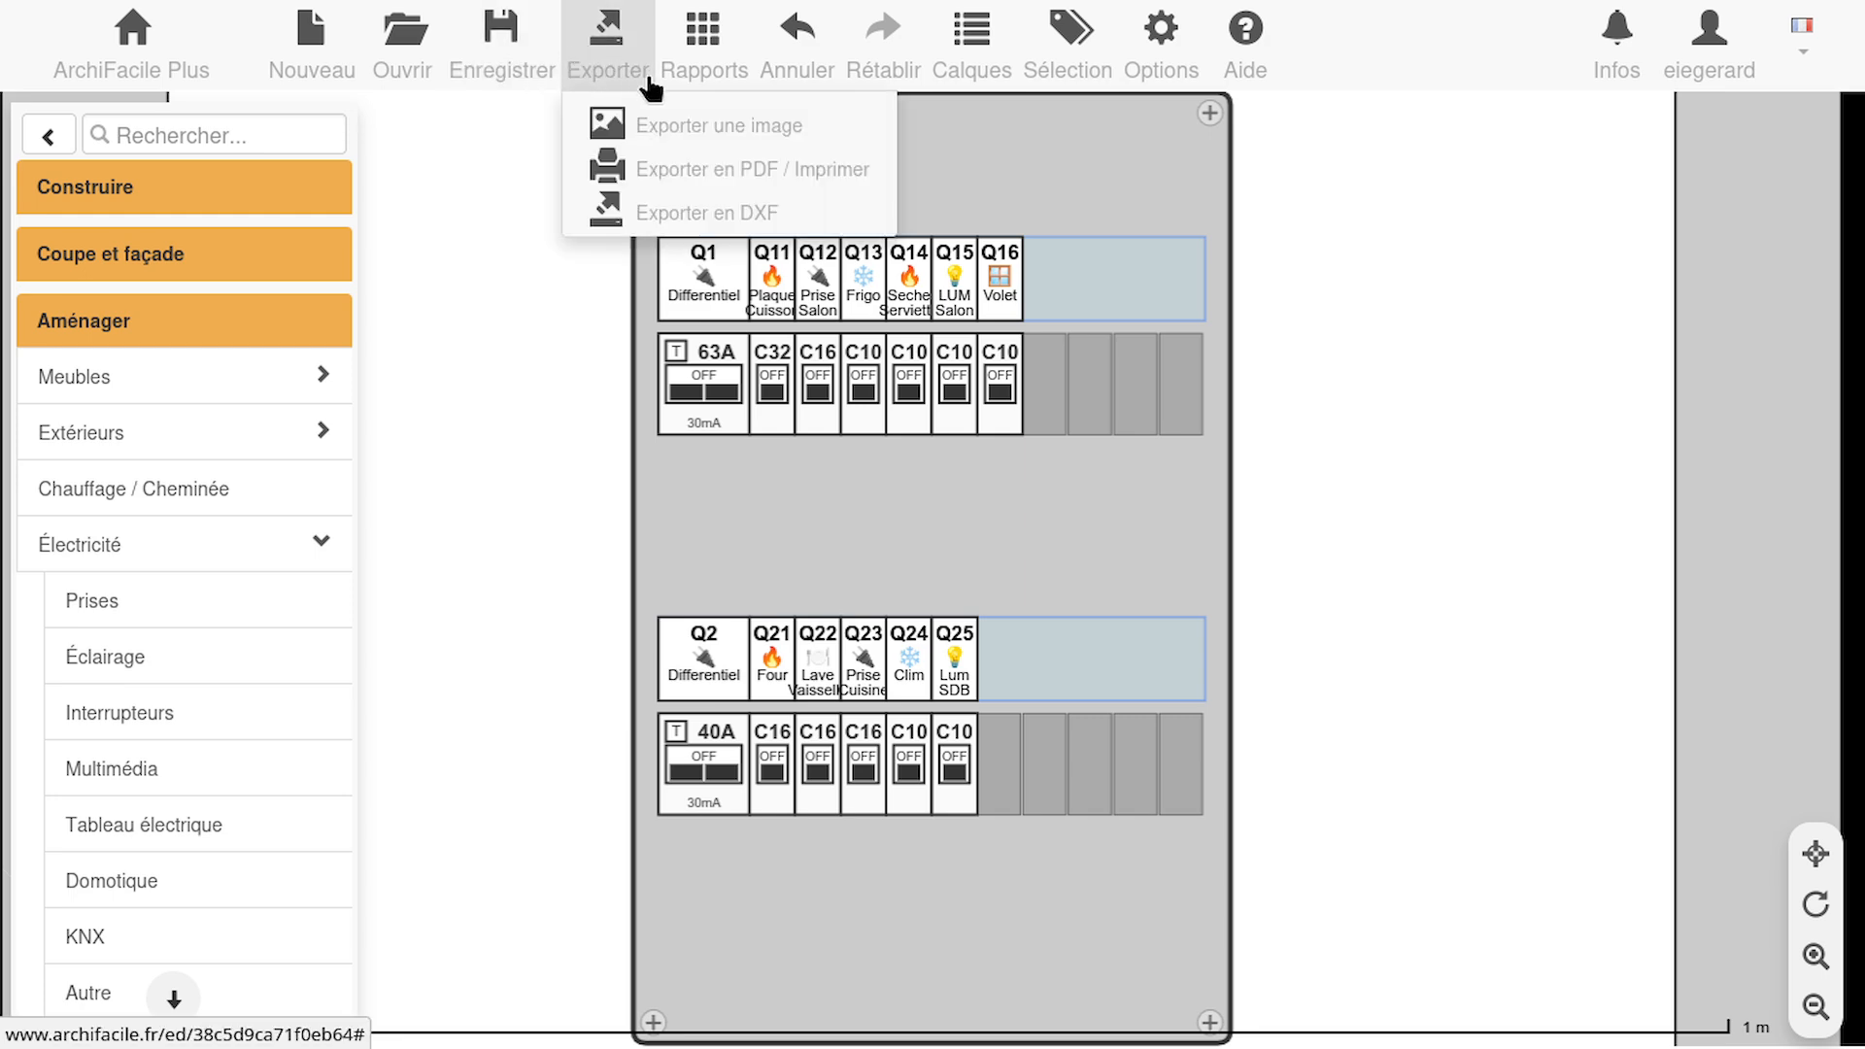
left_click(667, 177)
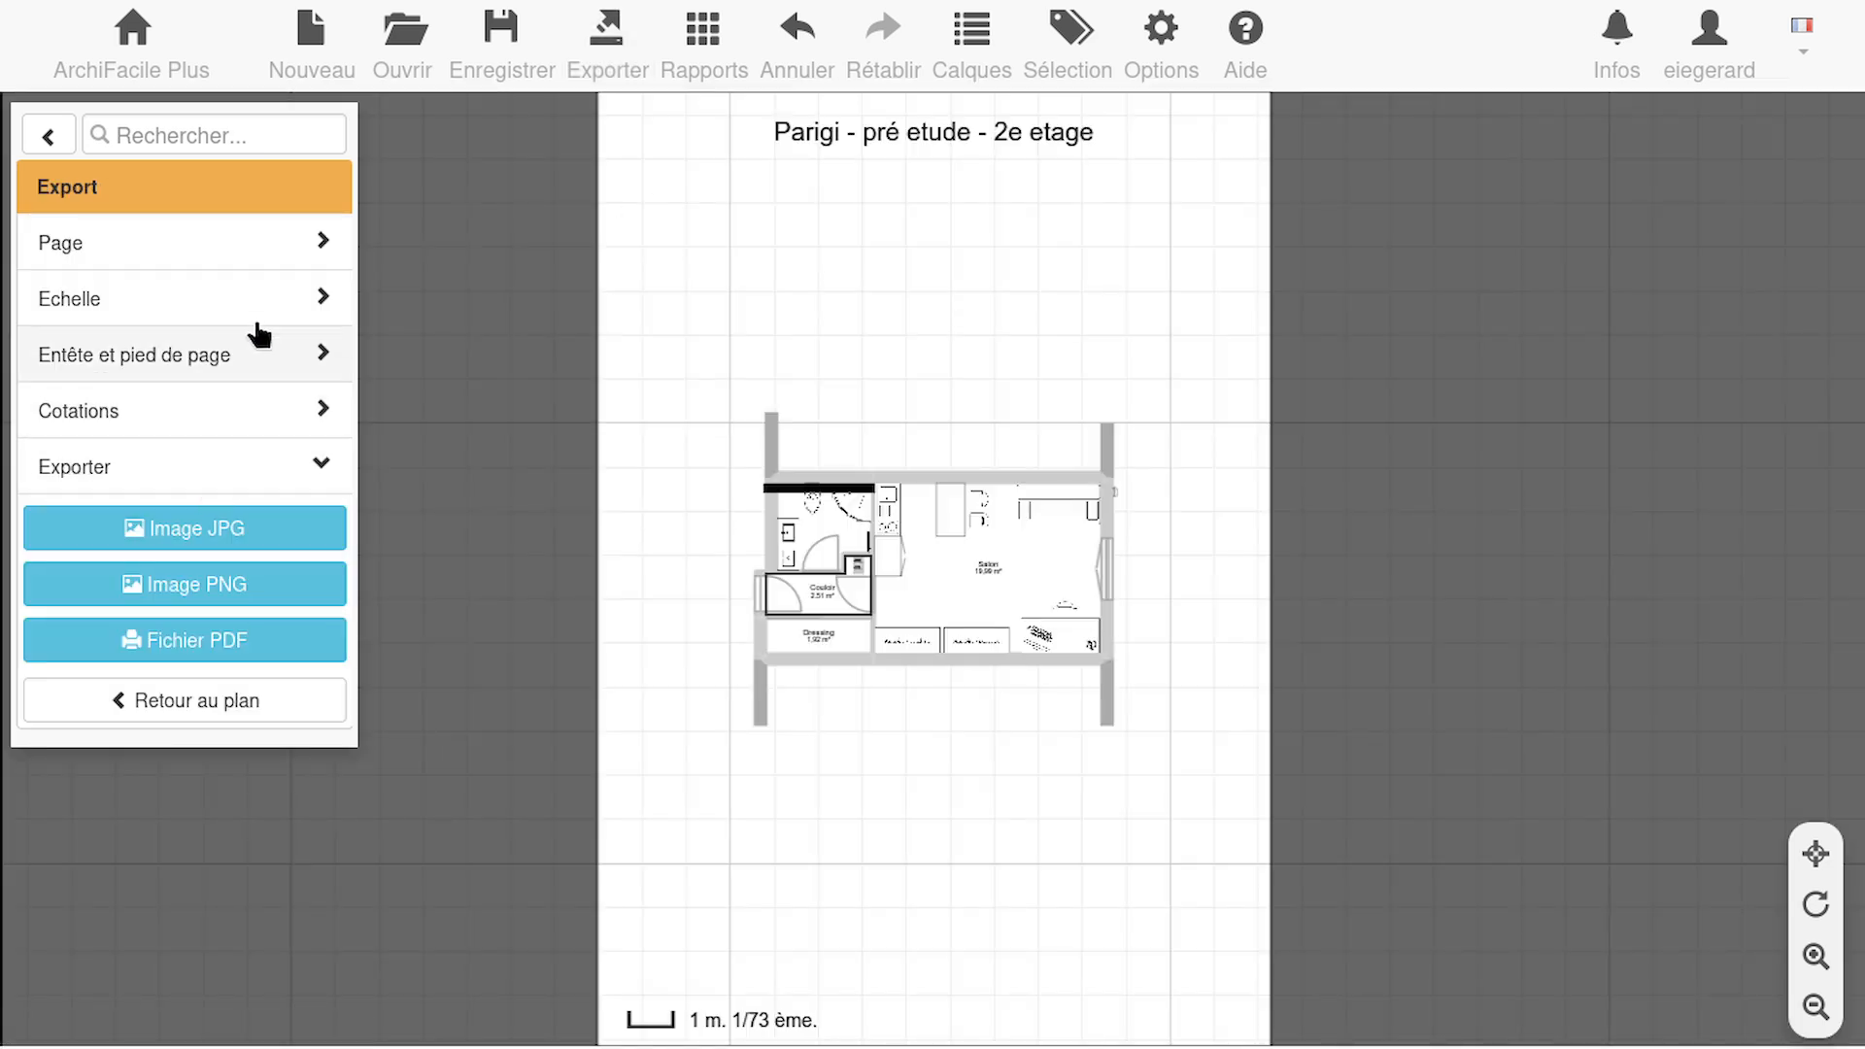
left_click(262, 468)
left_click(260, 467)
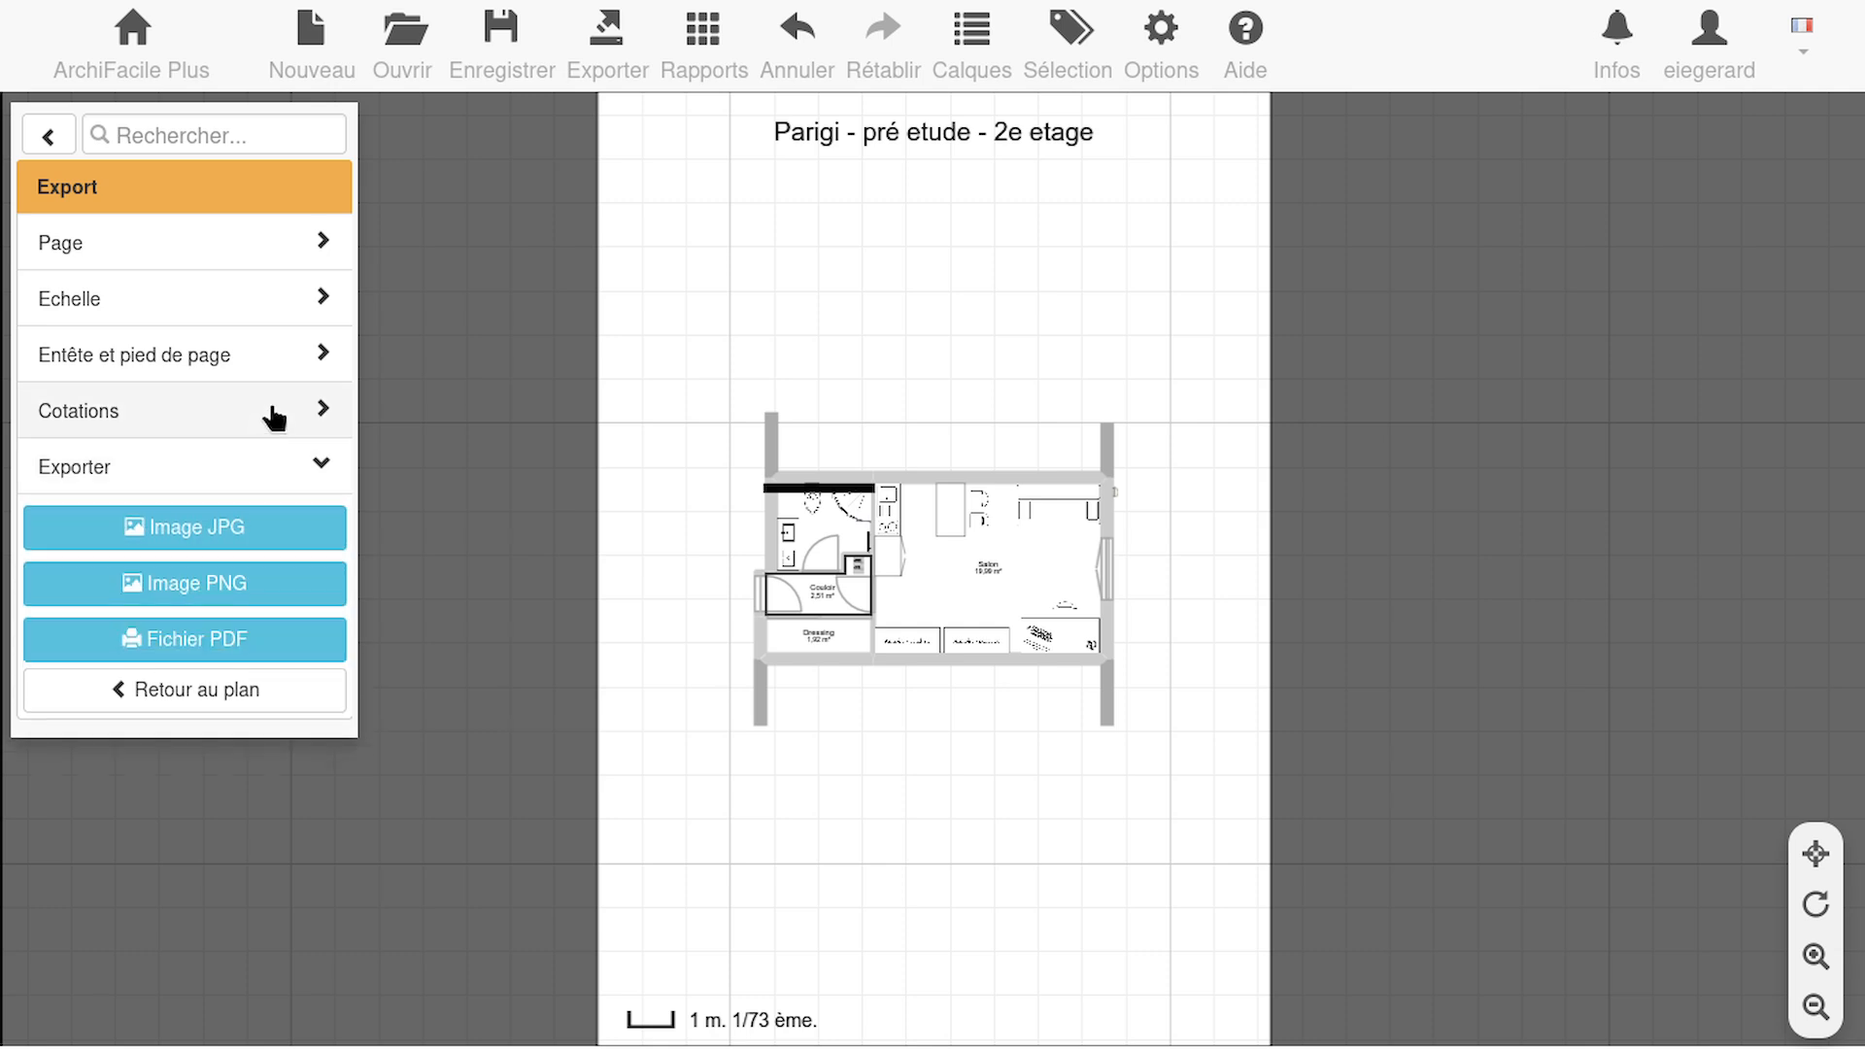
left_click(275, 417)
left_click(290, 393)
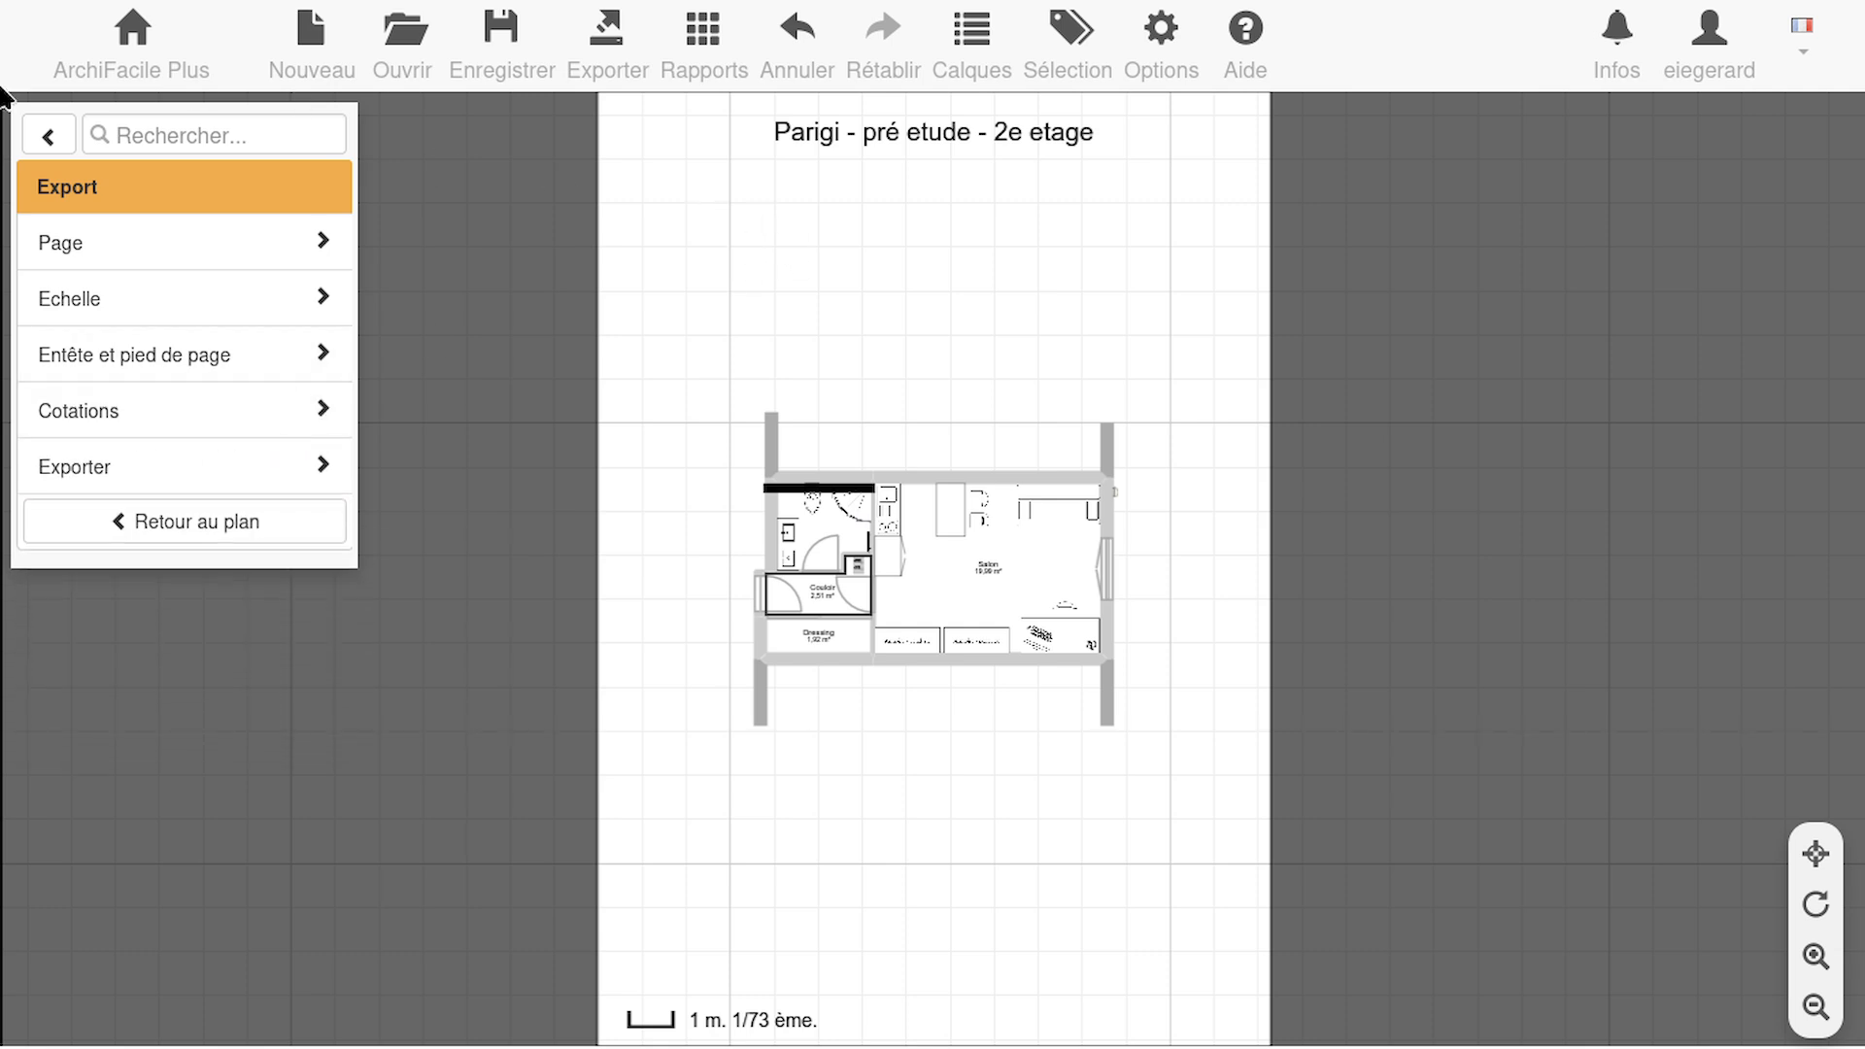
left_click(44, 135)
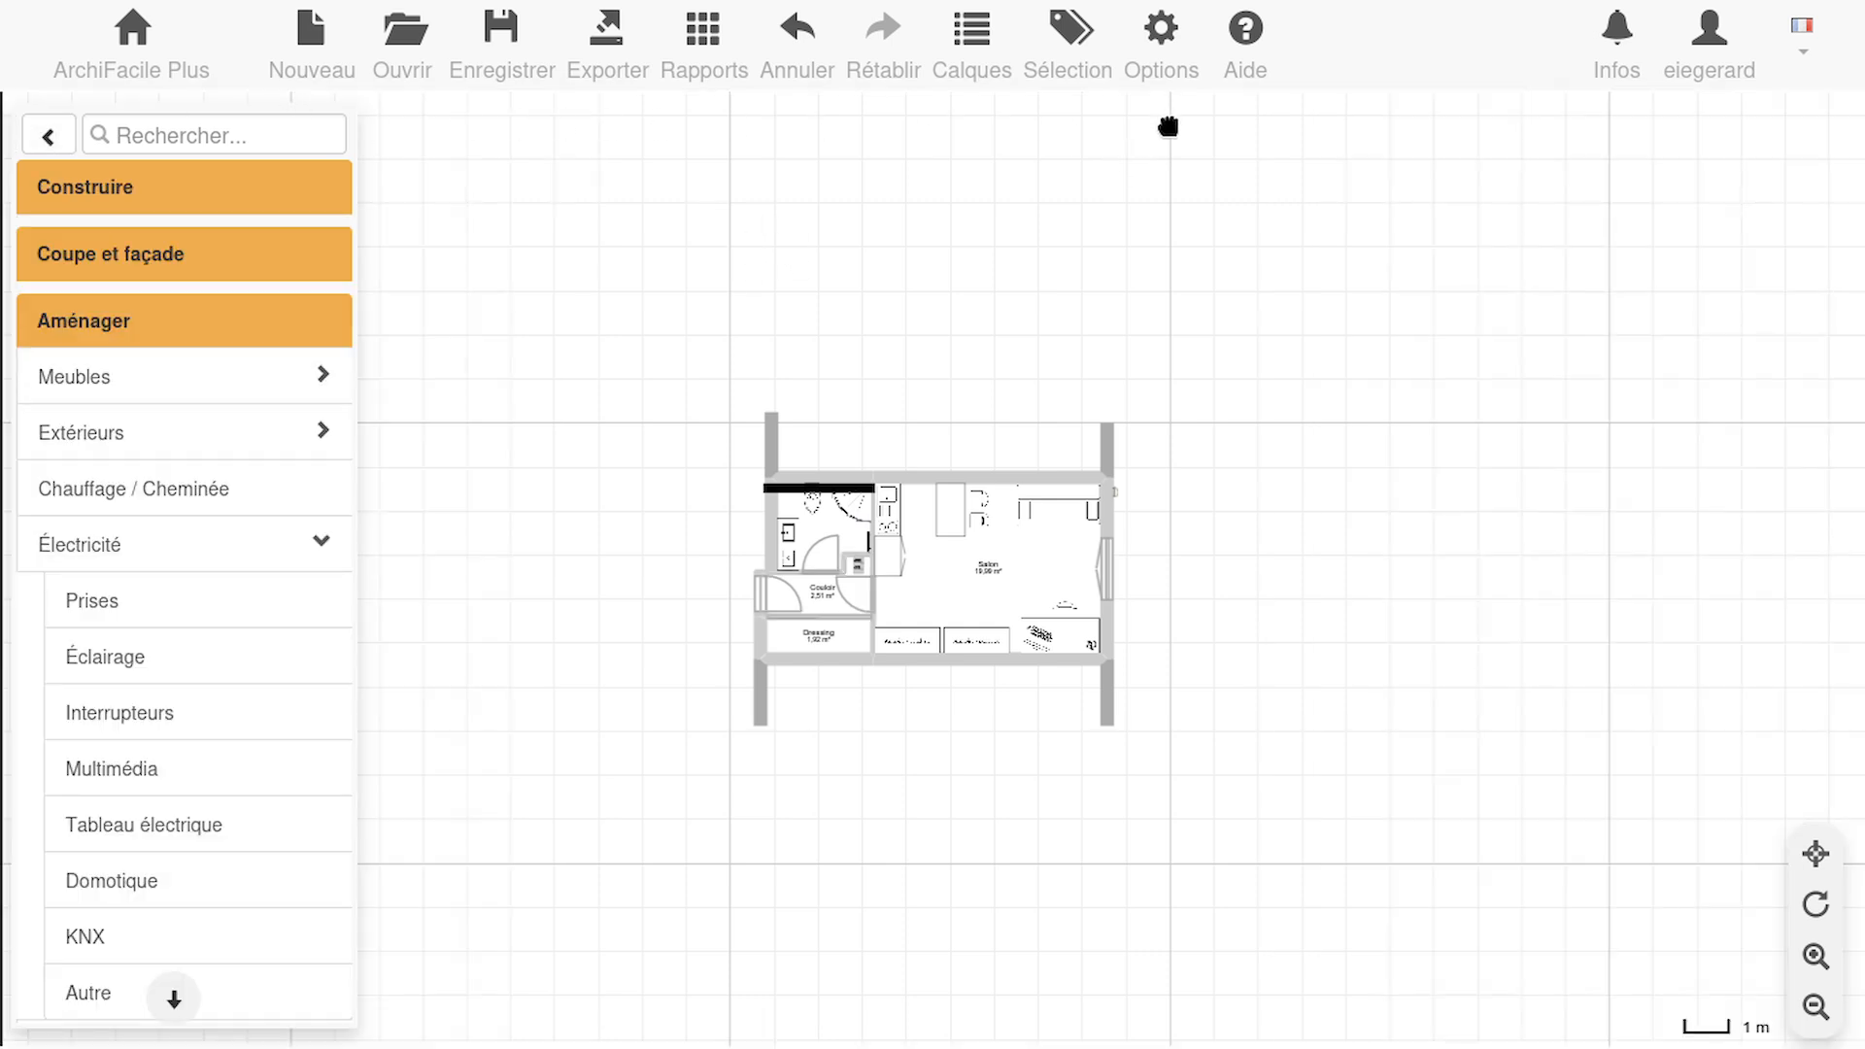
Switch to the ArchiFacile page on electrical panels, breakers and labels, look through it, and return to the 1er apart plan
left_click(1408, 39)
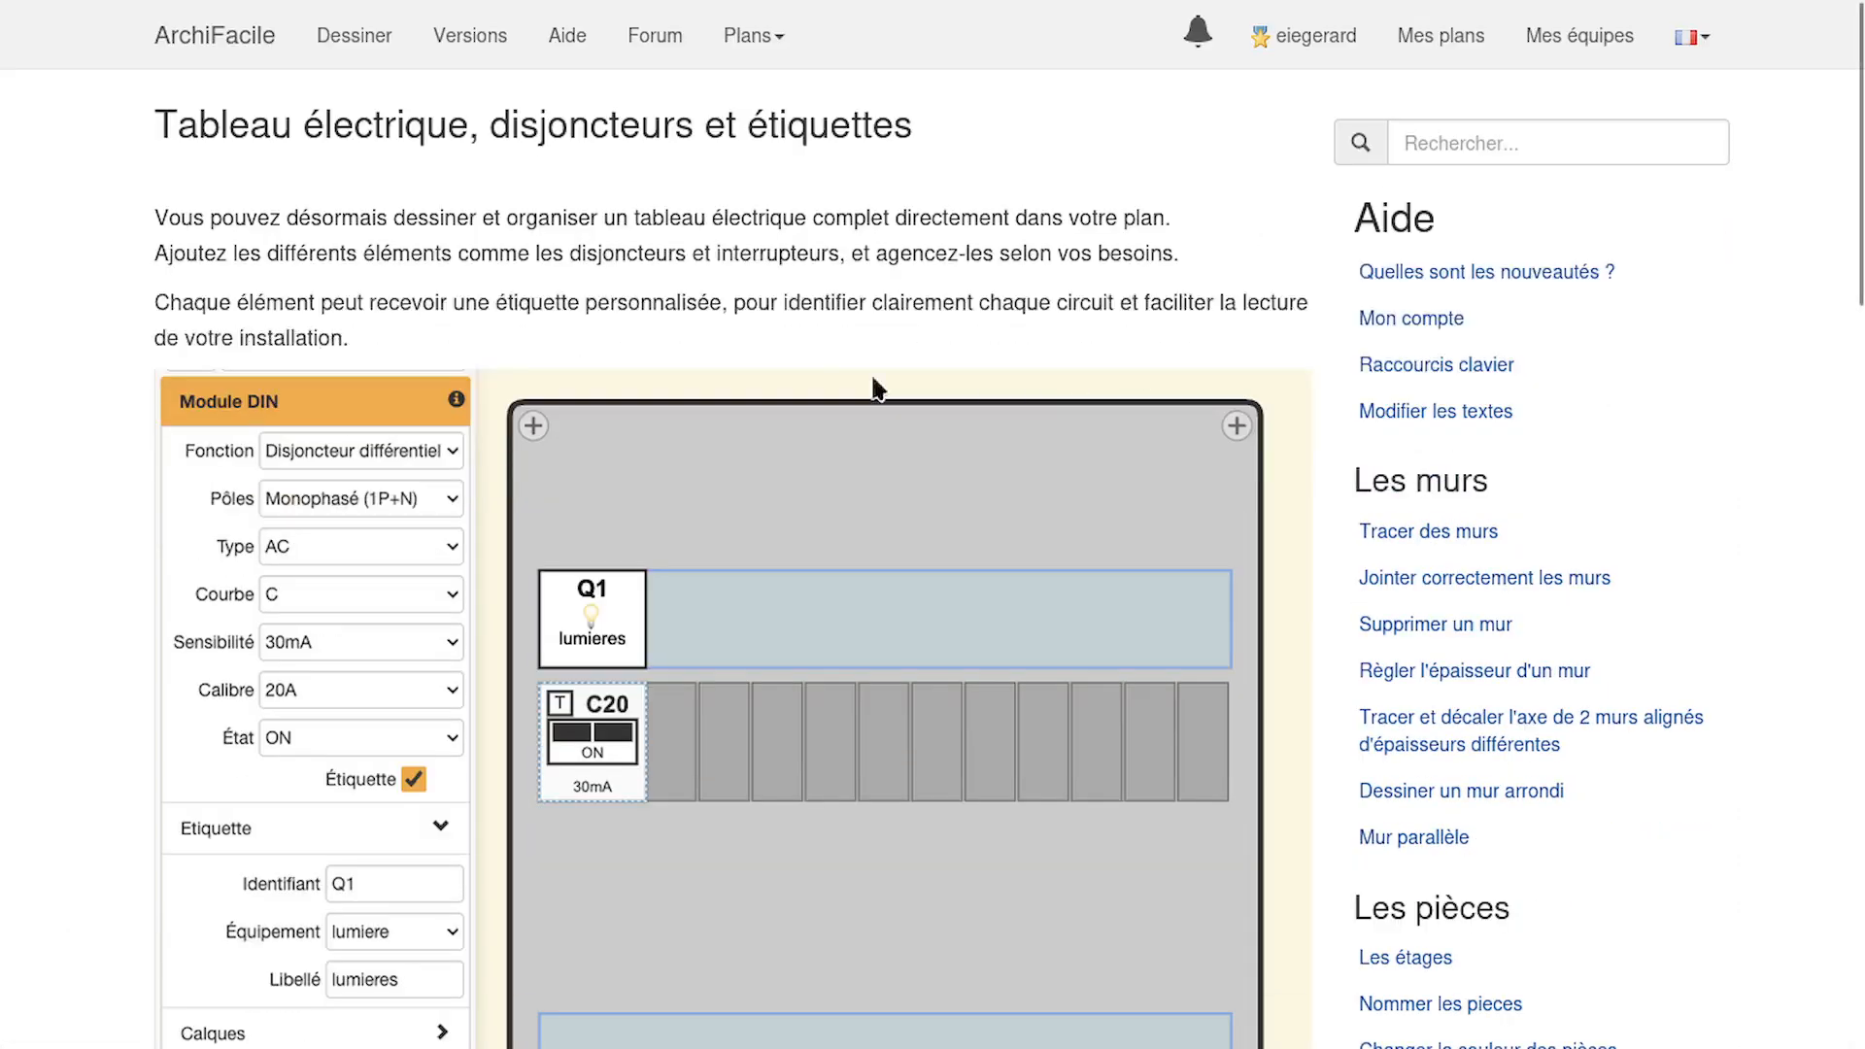
scroll(550, 342, "down", 8)
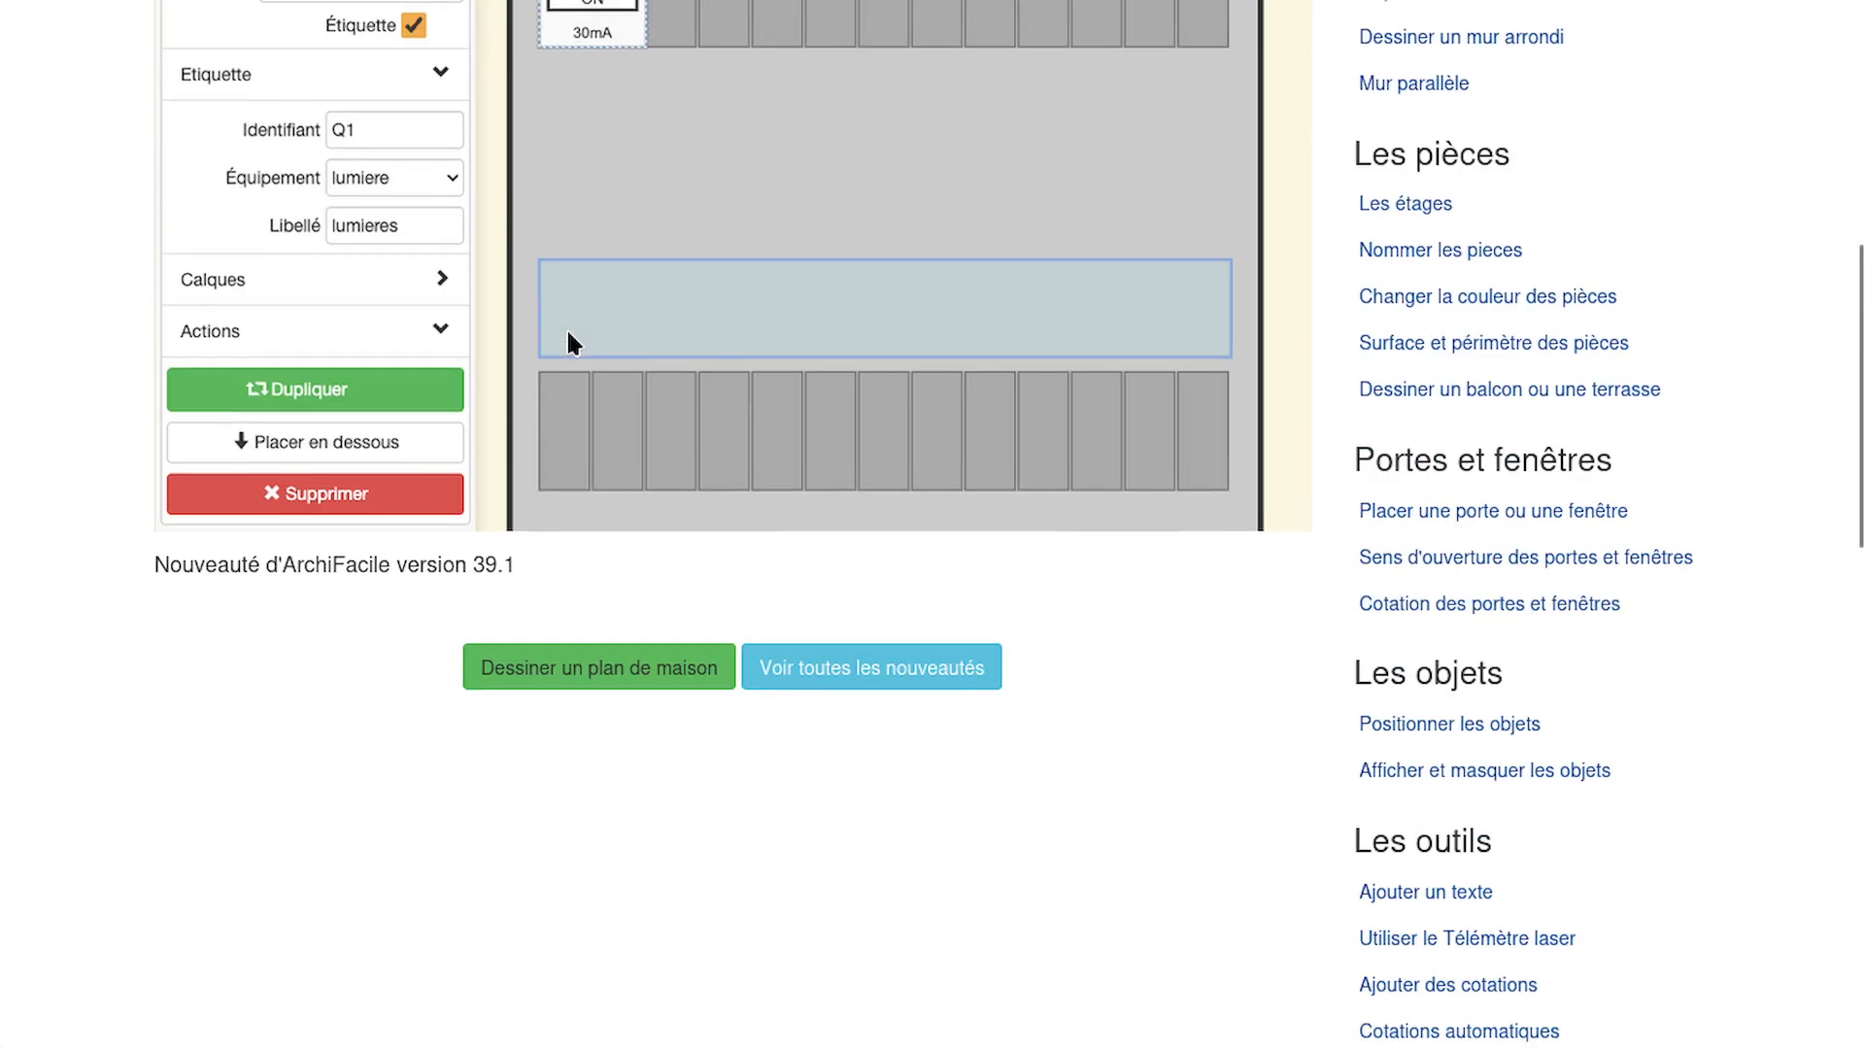
scroll(591, 313, "up", 8)
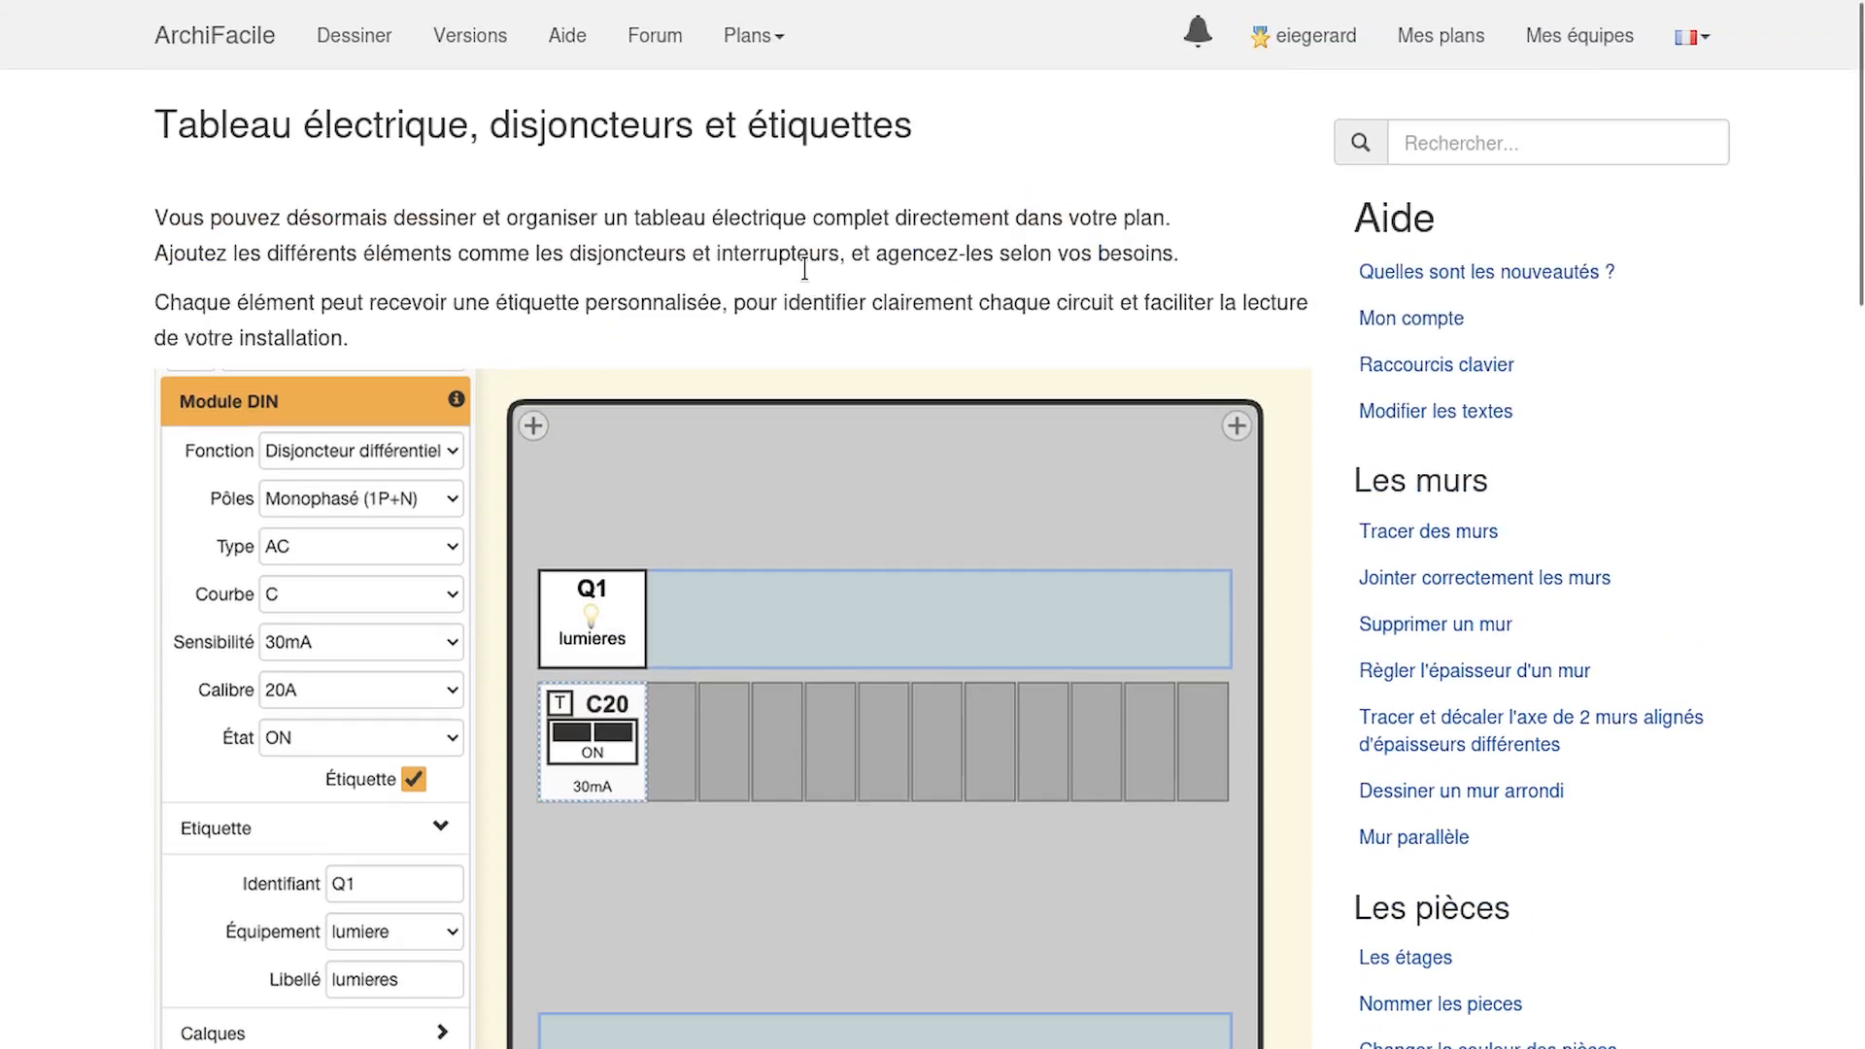
scroll(804, 269, "down", 2)
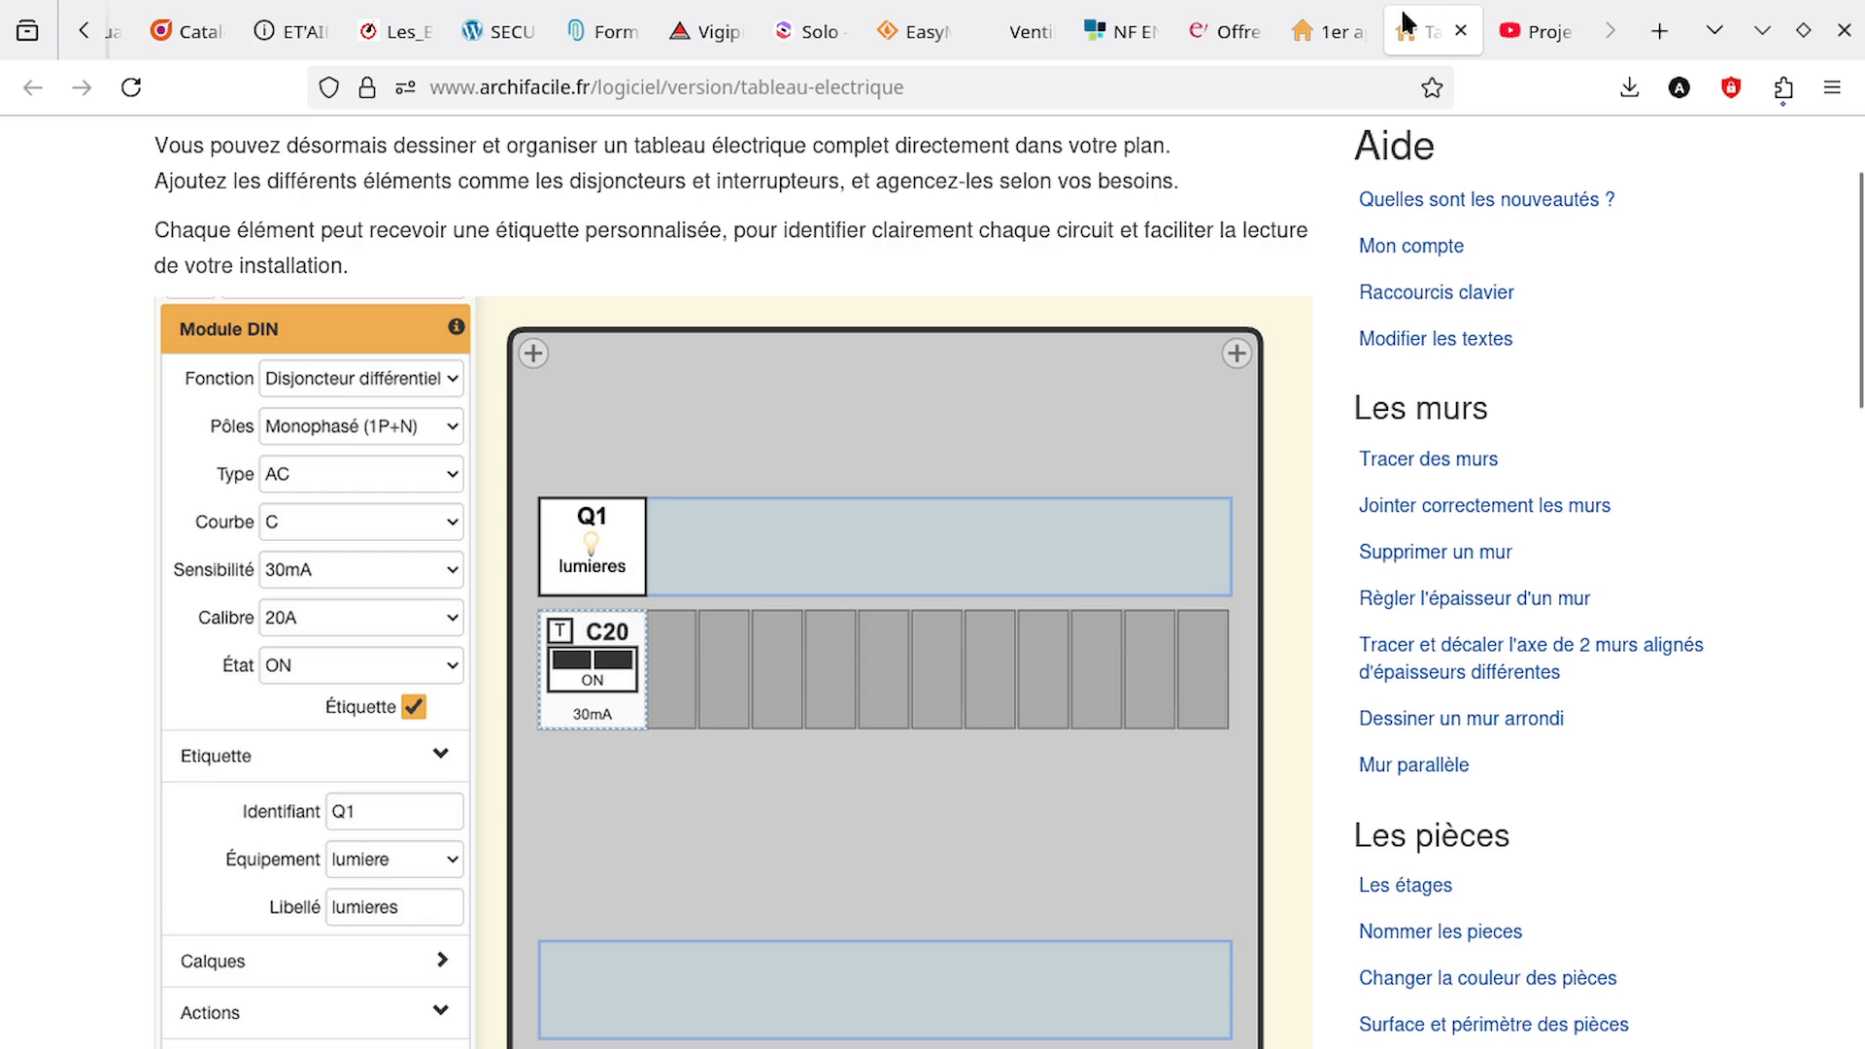
left_click(1345, 32)
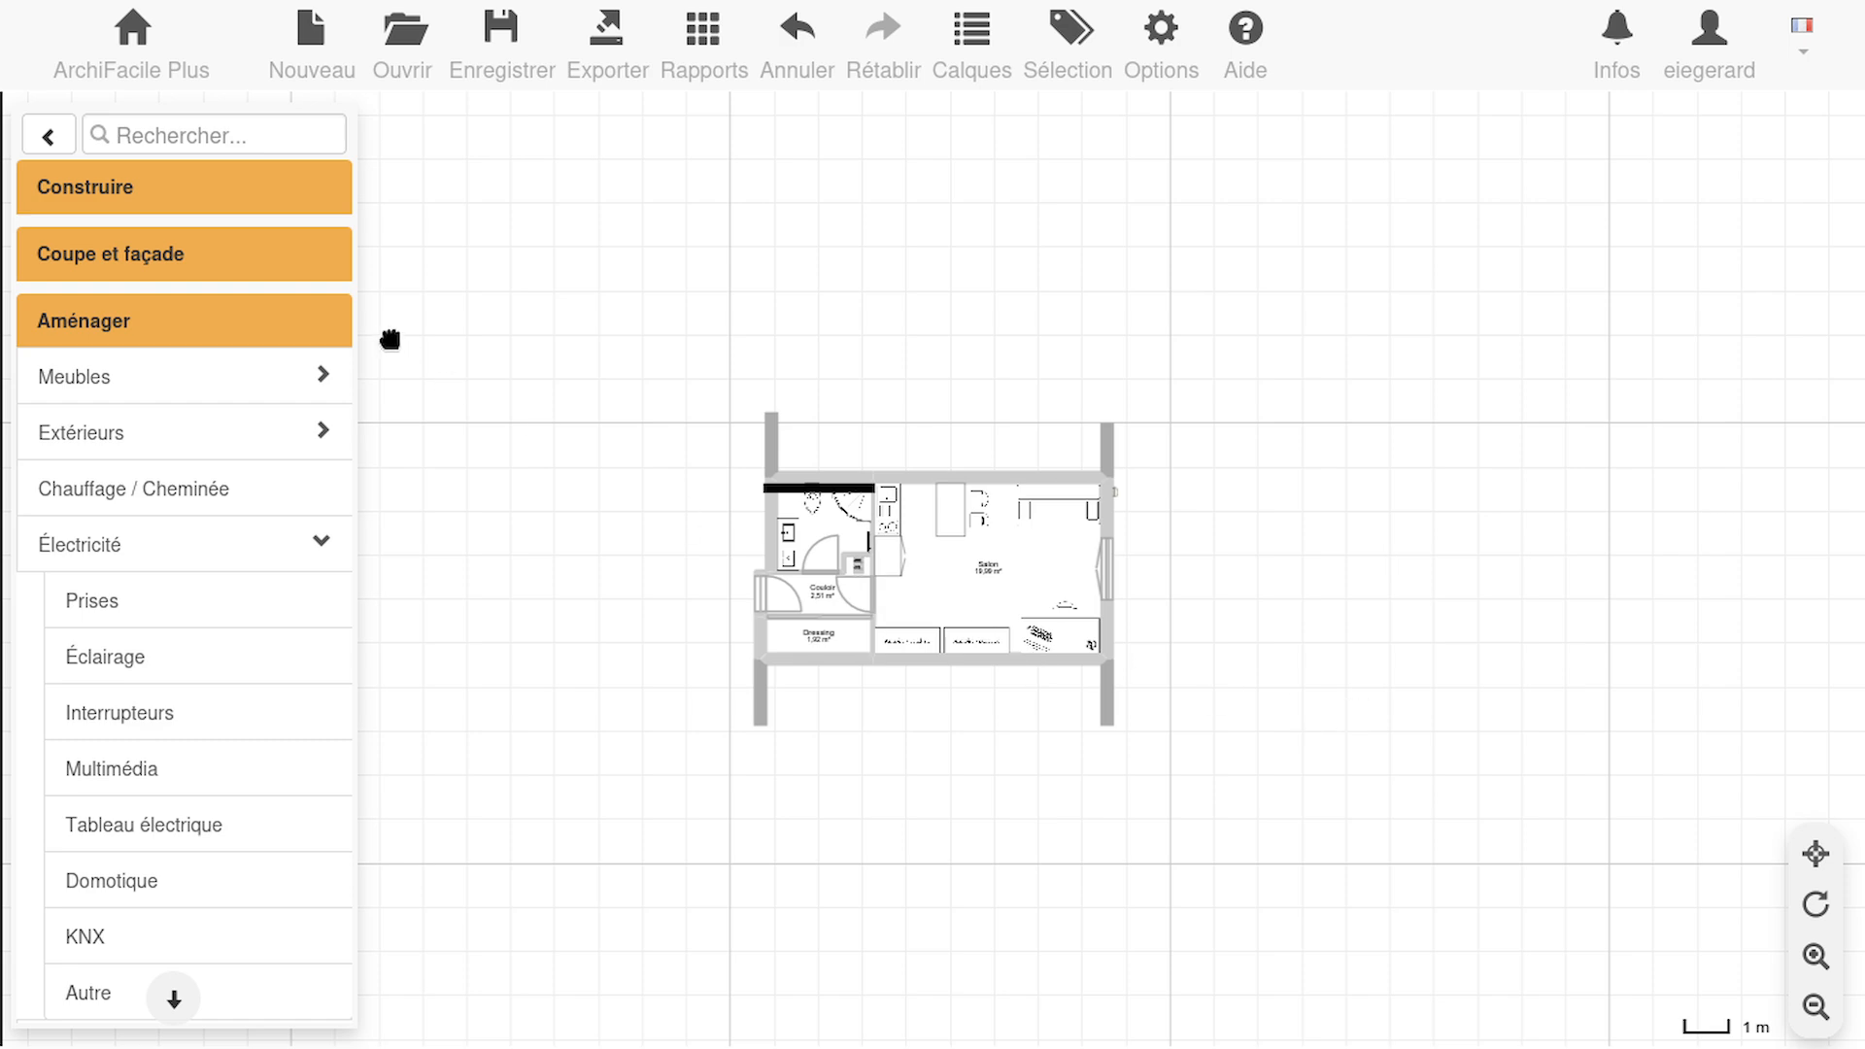
Open the plan's PDF export preview and frame the two-row distribution panel so that it fills the page
left_click(604, 60)
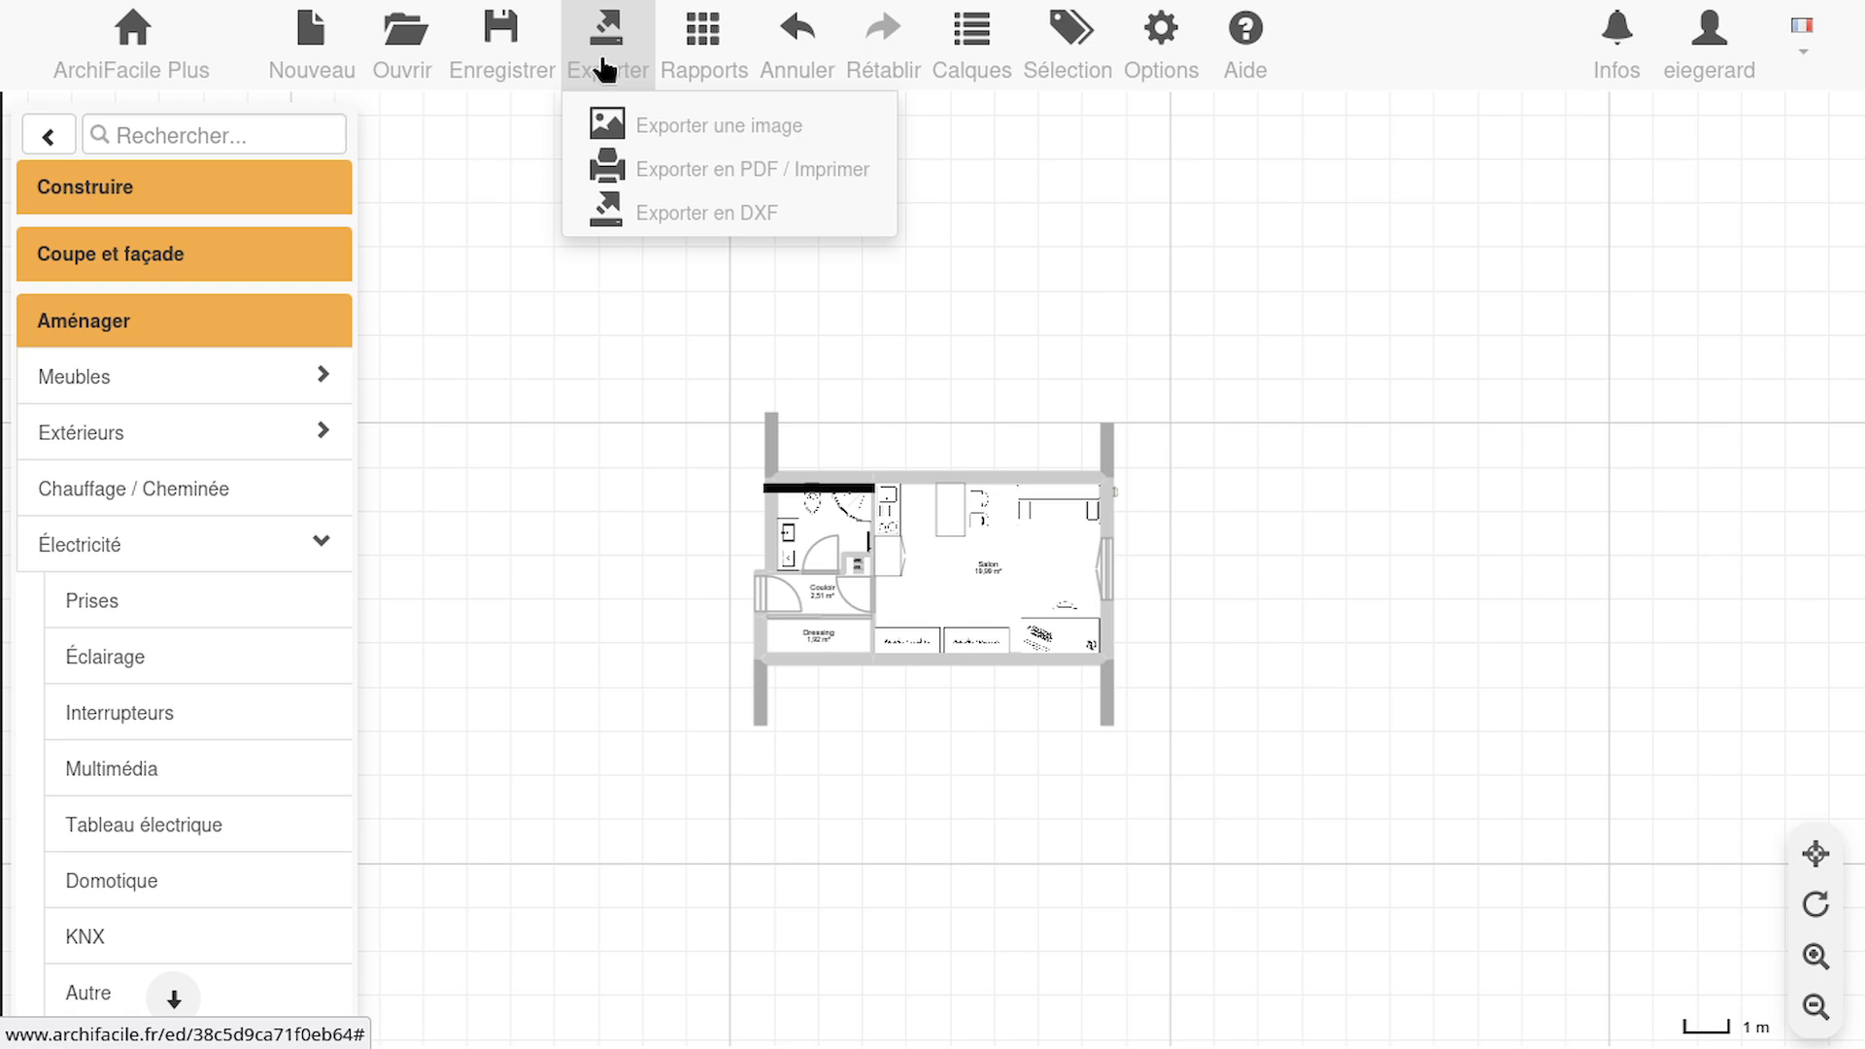
left_click(798, 175)
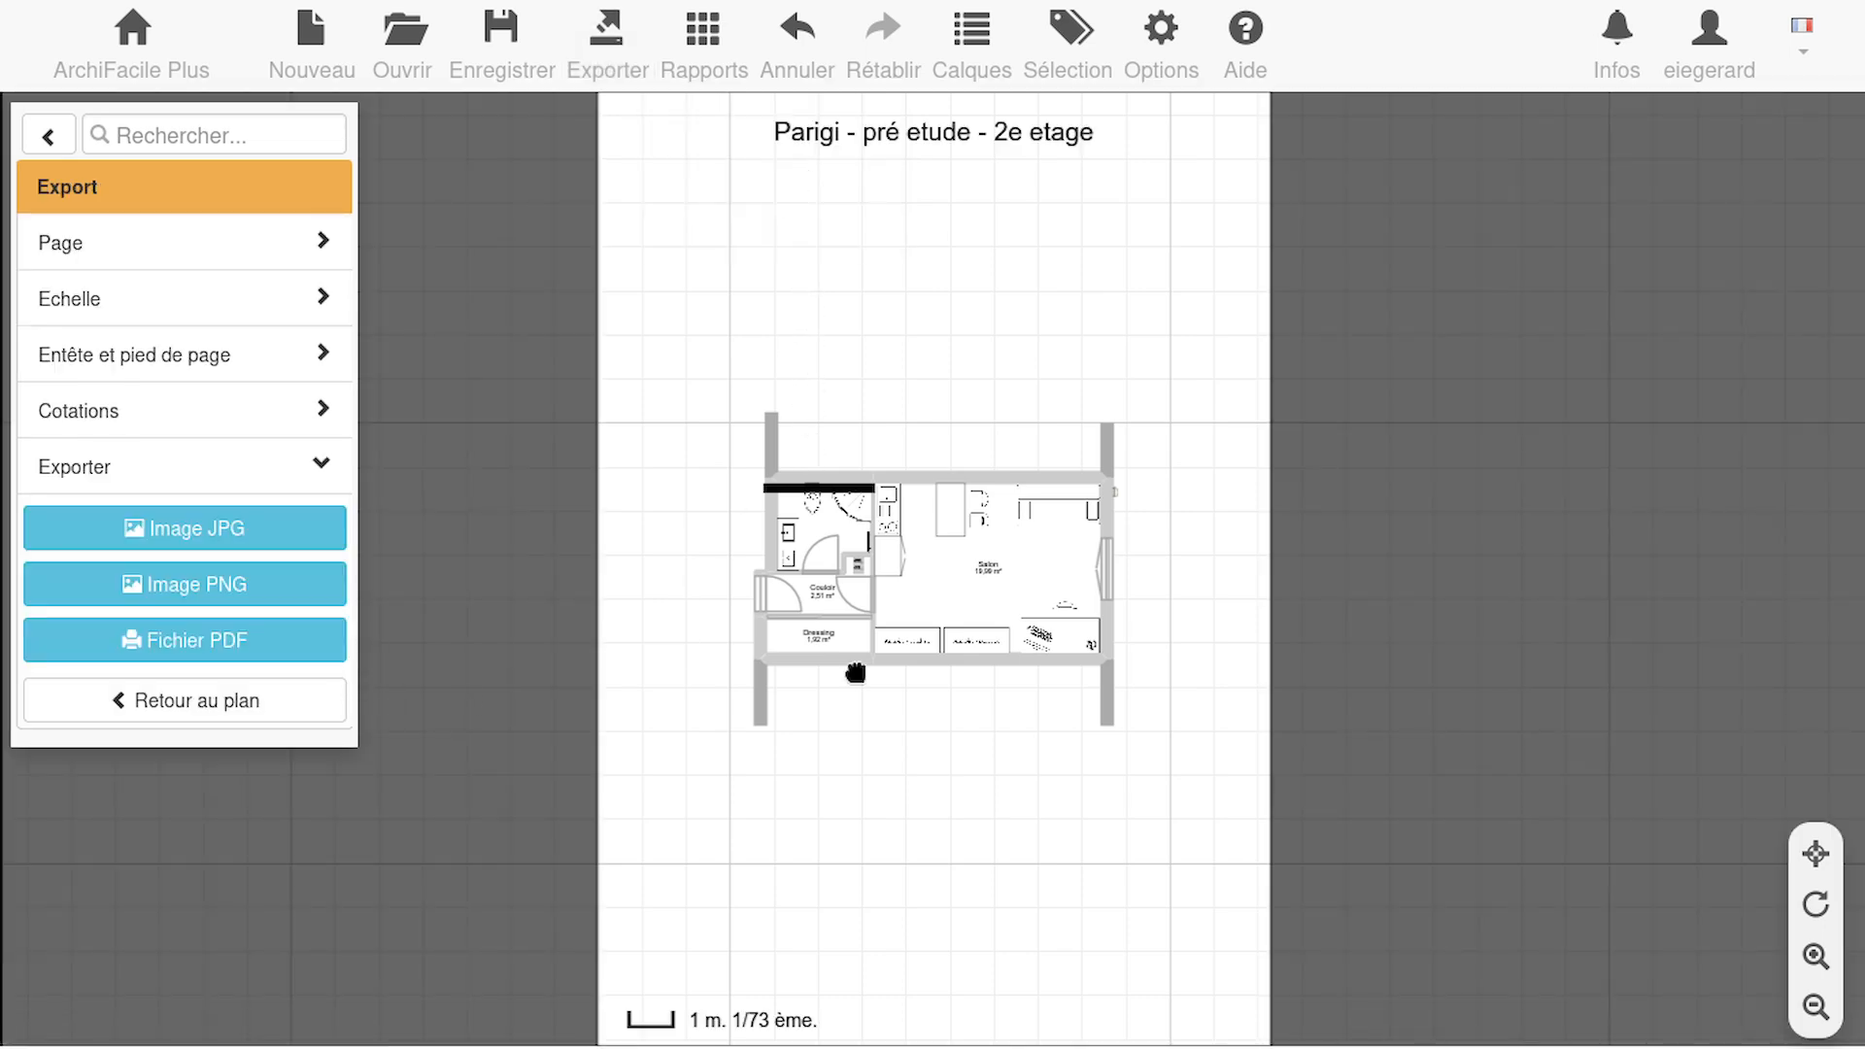
scroll(814, 573, "up", 10)
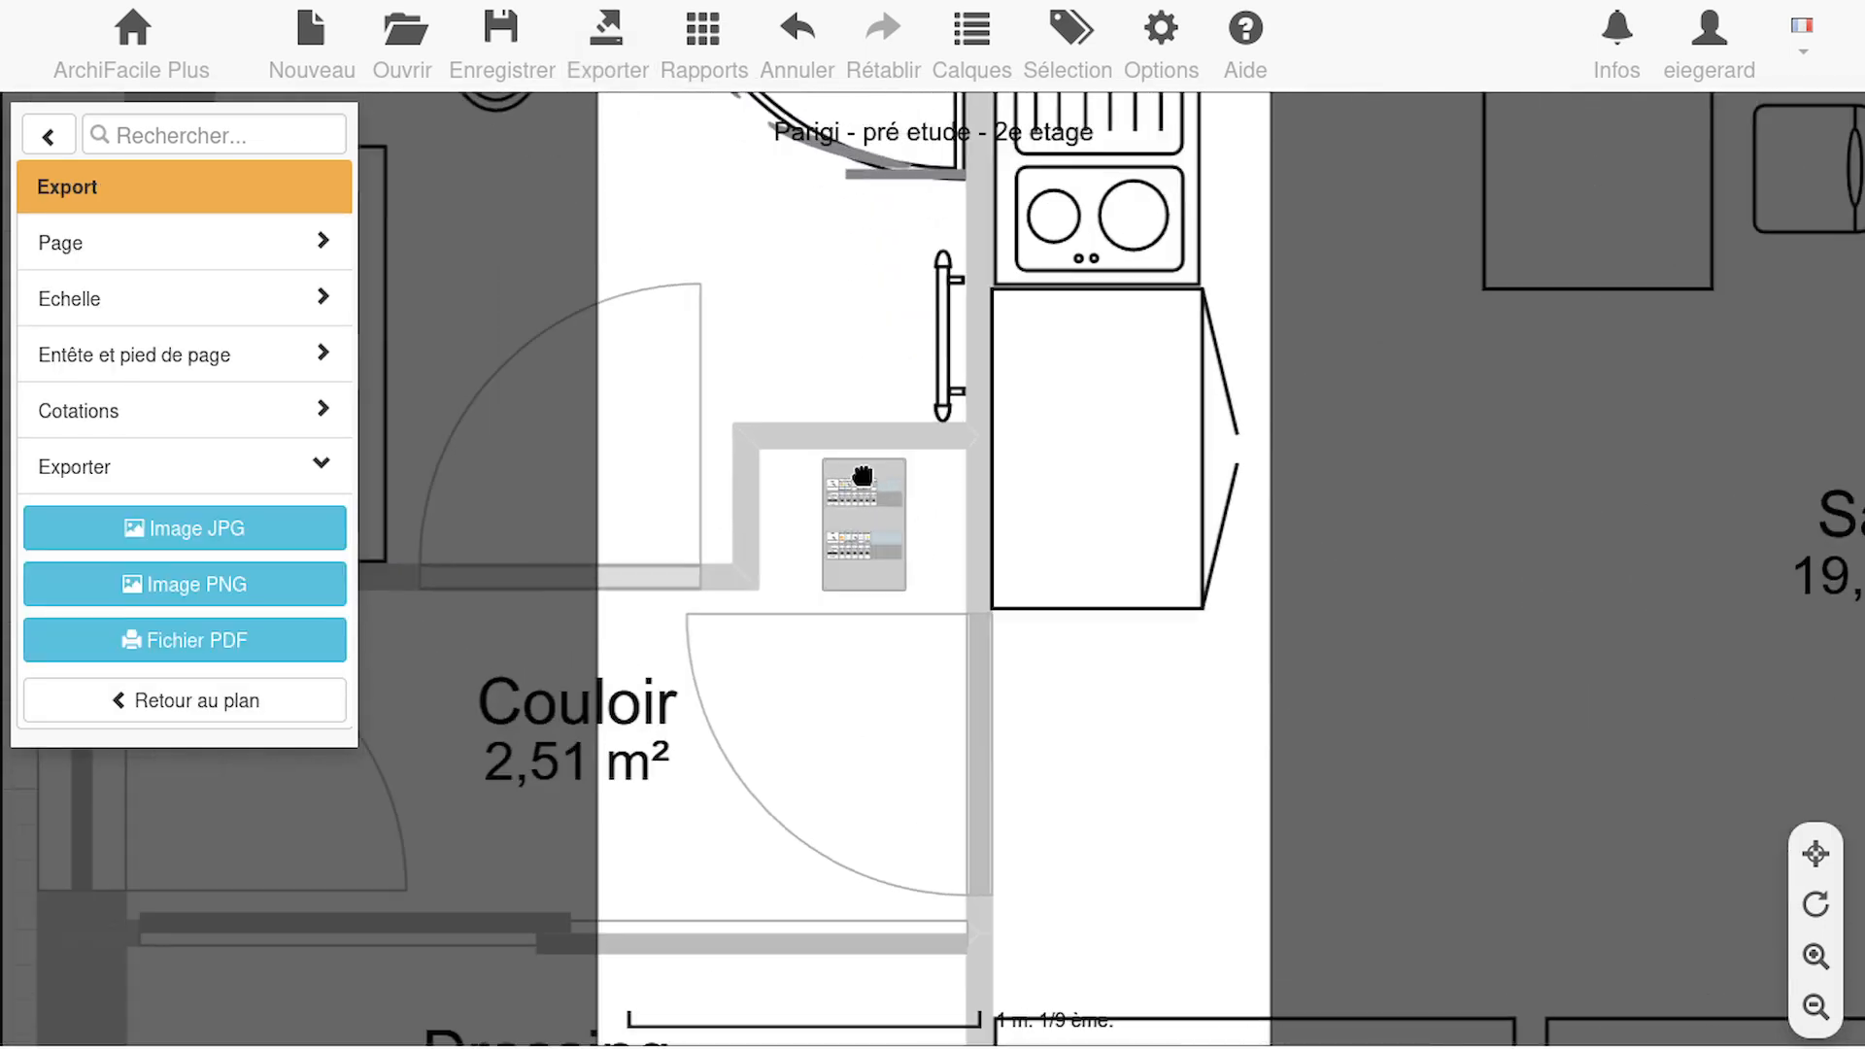
scroll(861, 476, "up", 5)
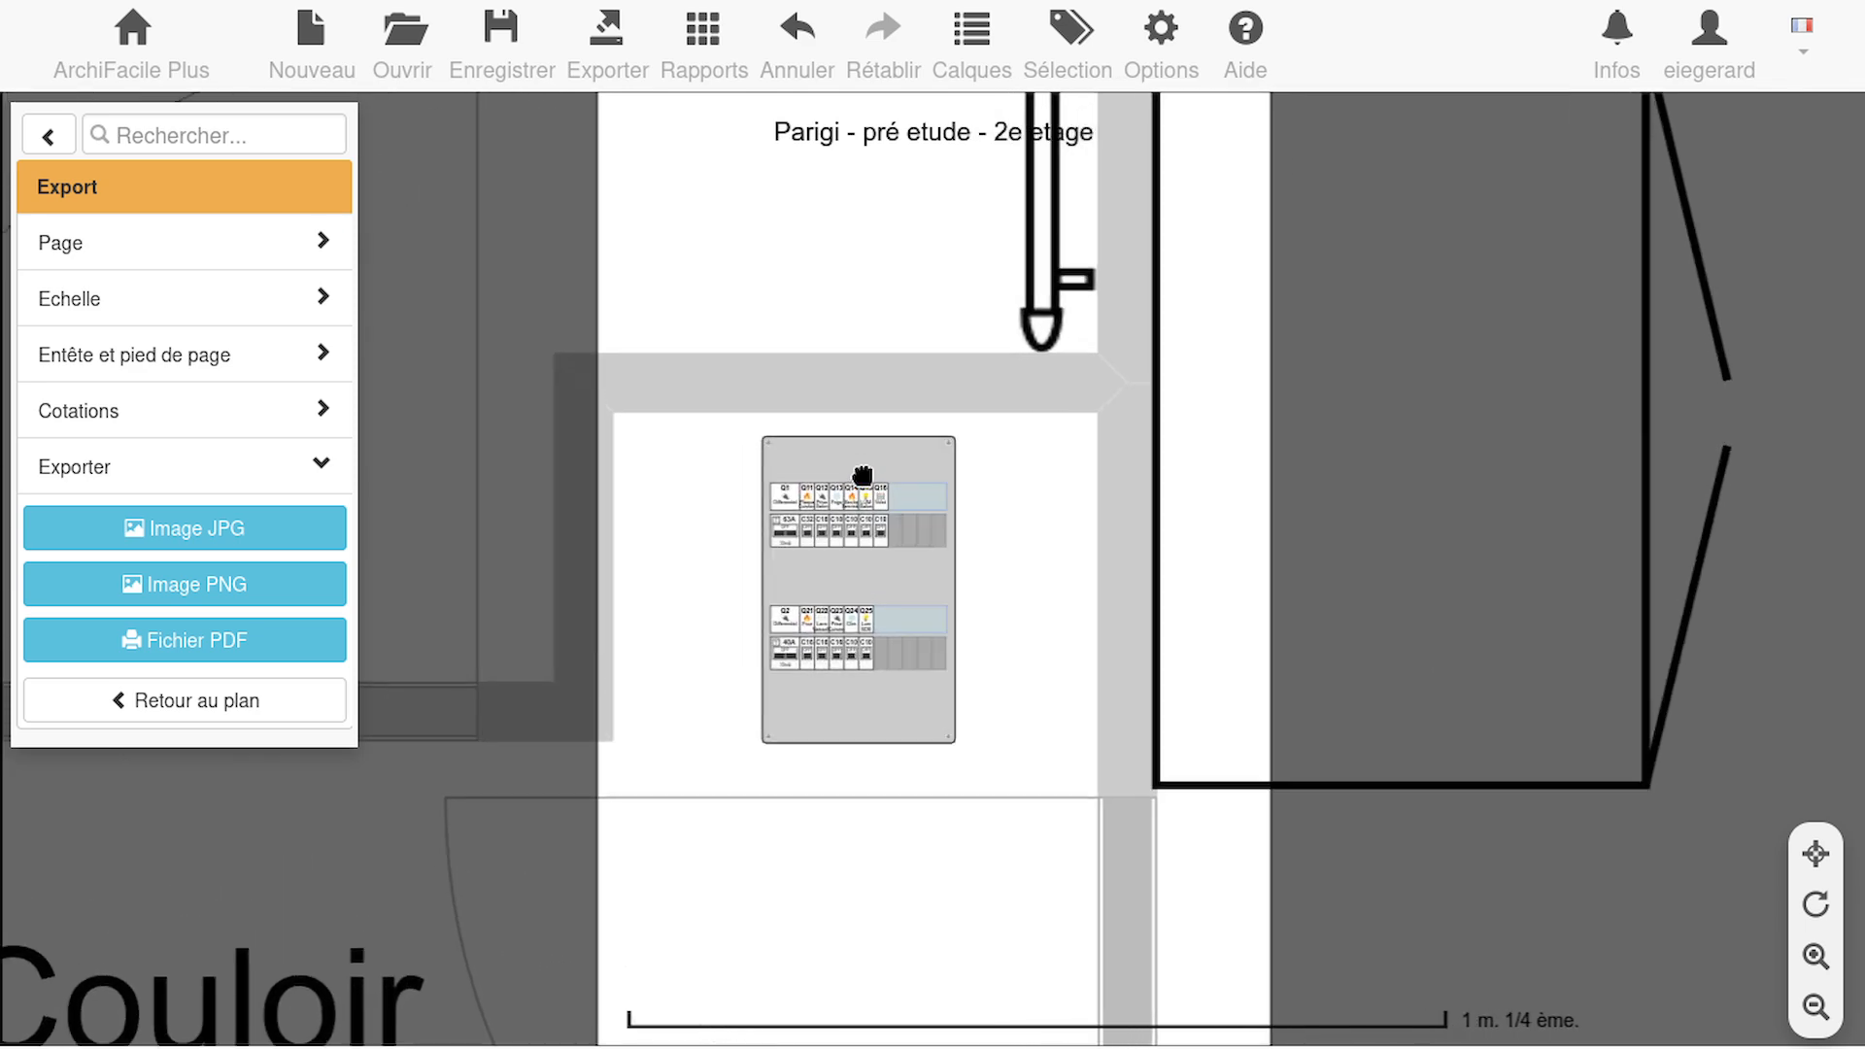
scroll(862, 476, "up", 4)
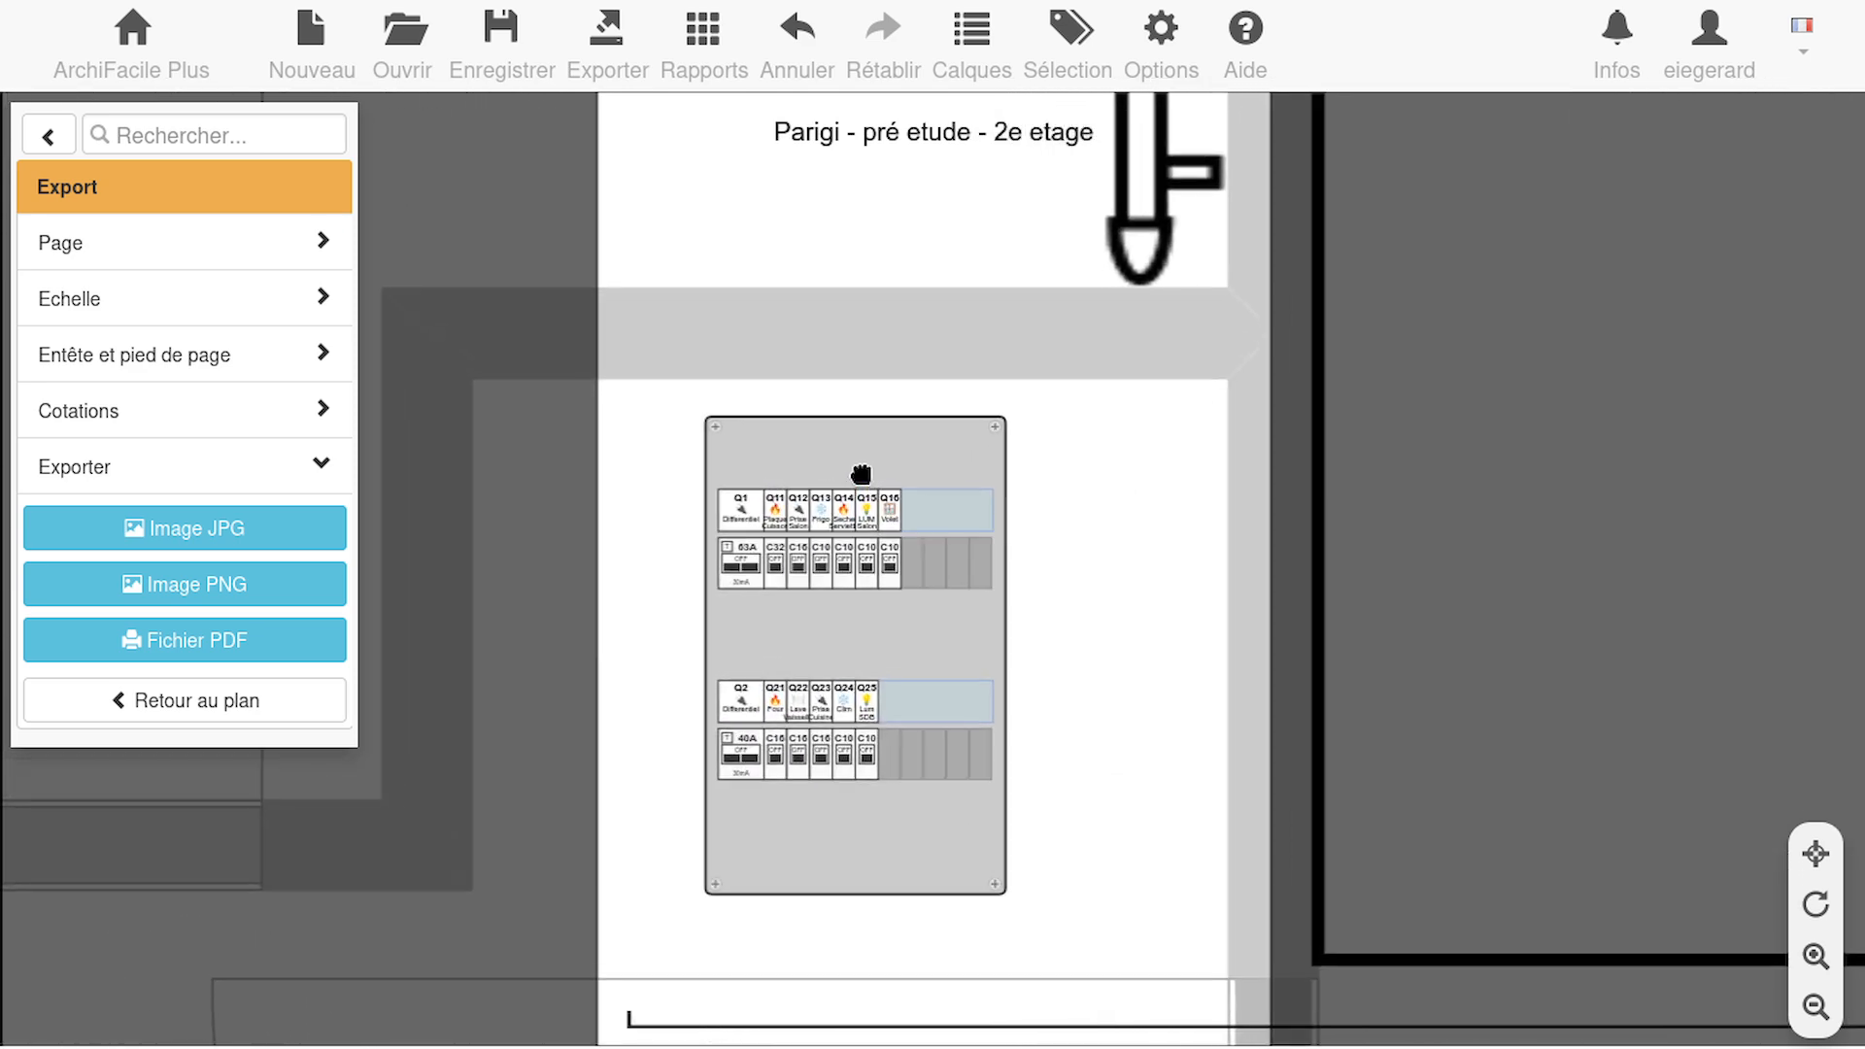
scroll(862, 476, "up", 4)
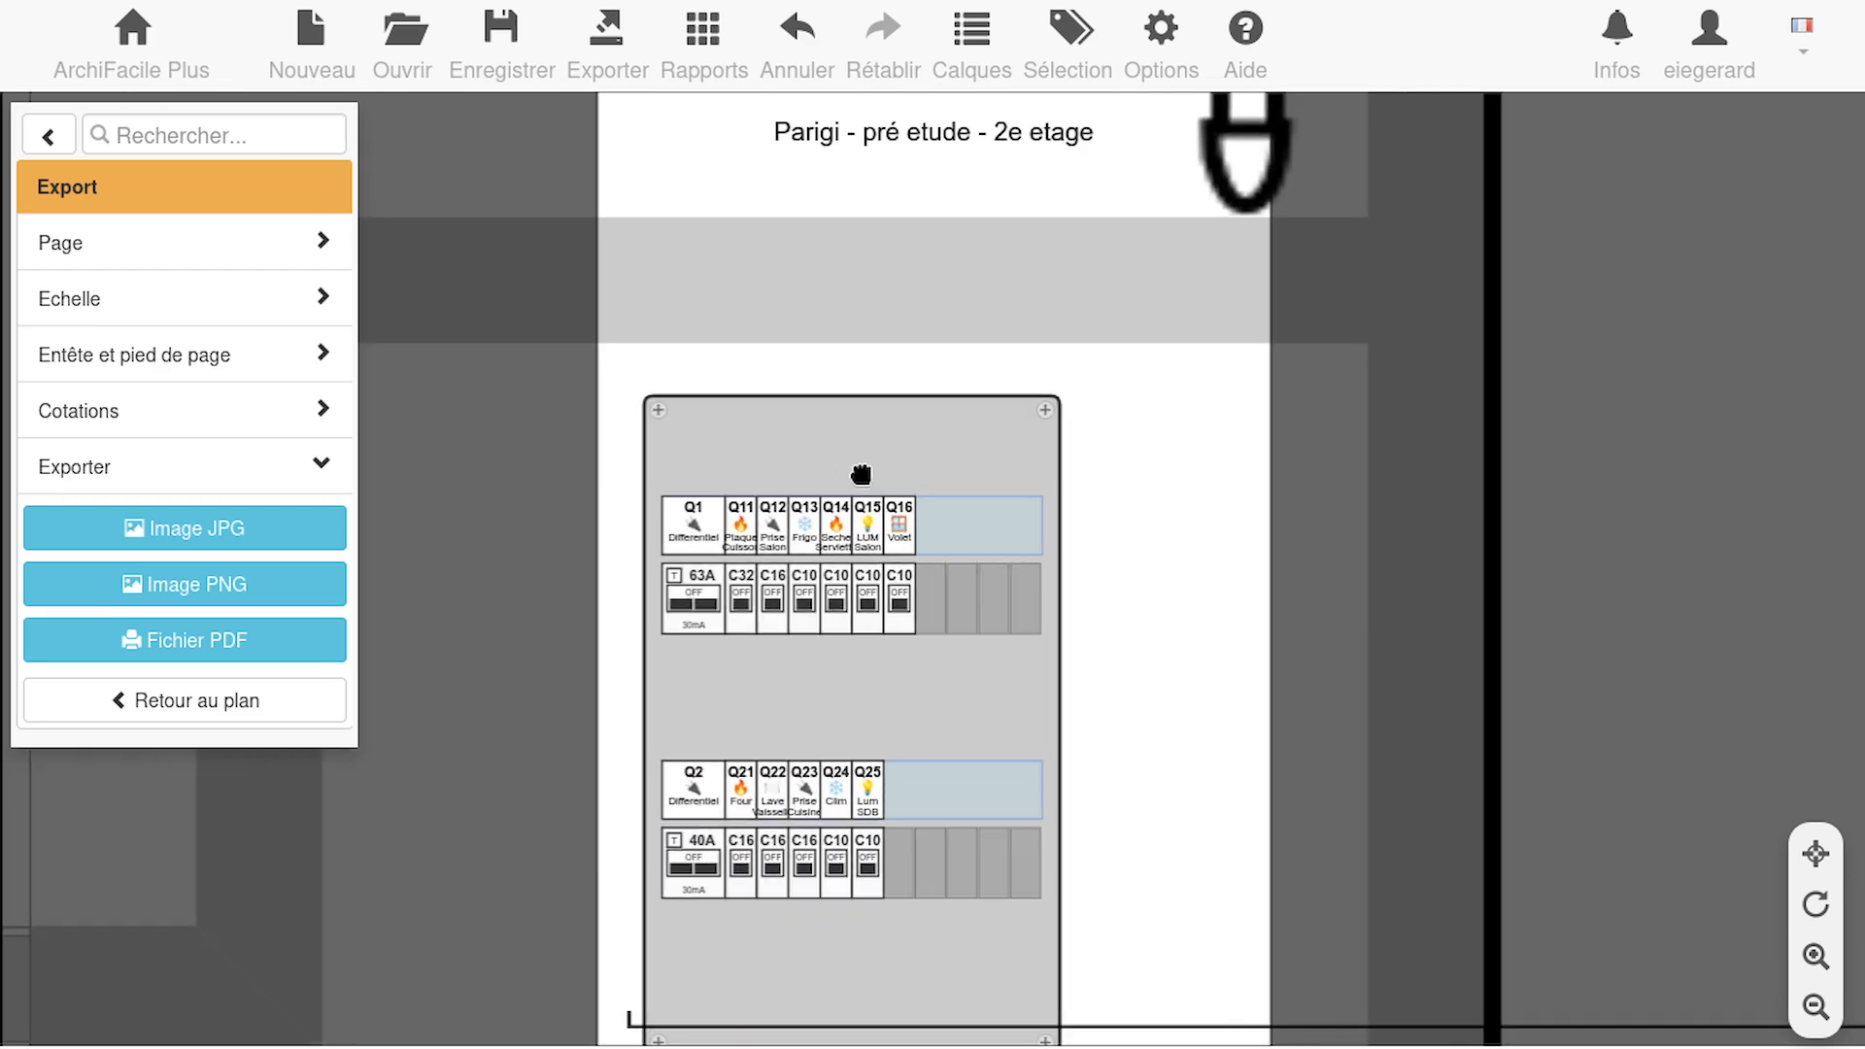
left_click_drag(758, 811, 876, 657)
scroll(876, 656, "up", 4)
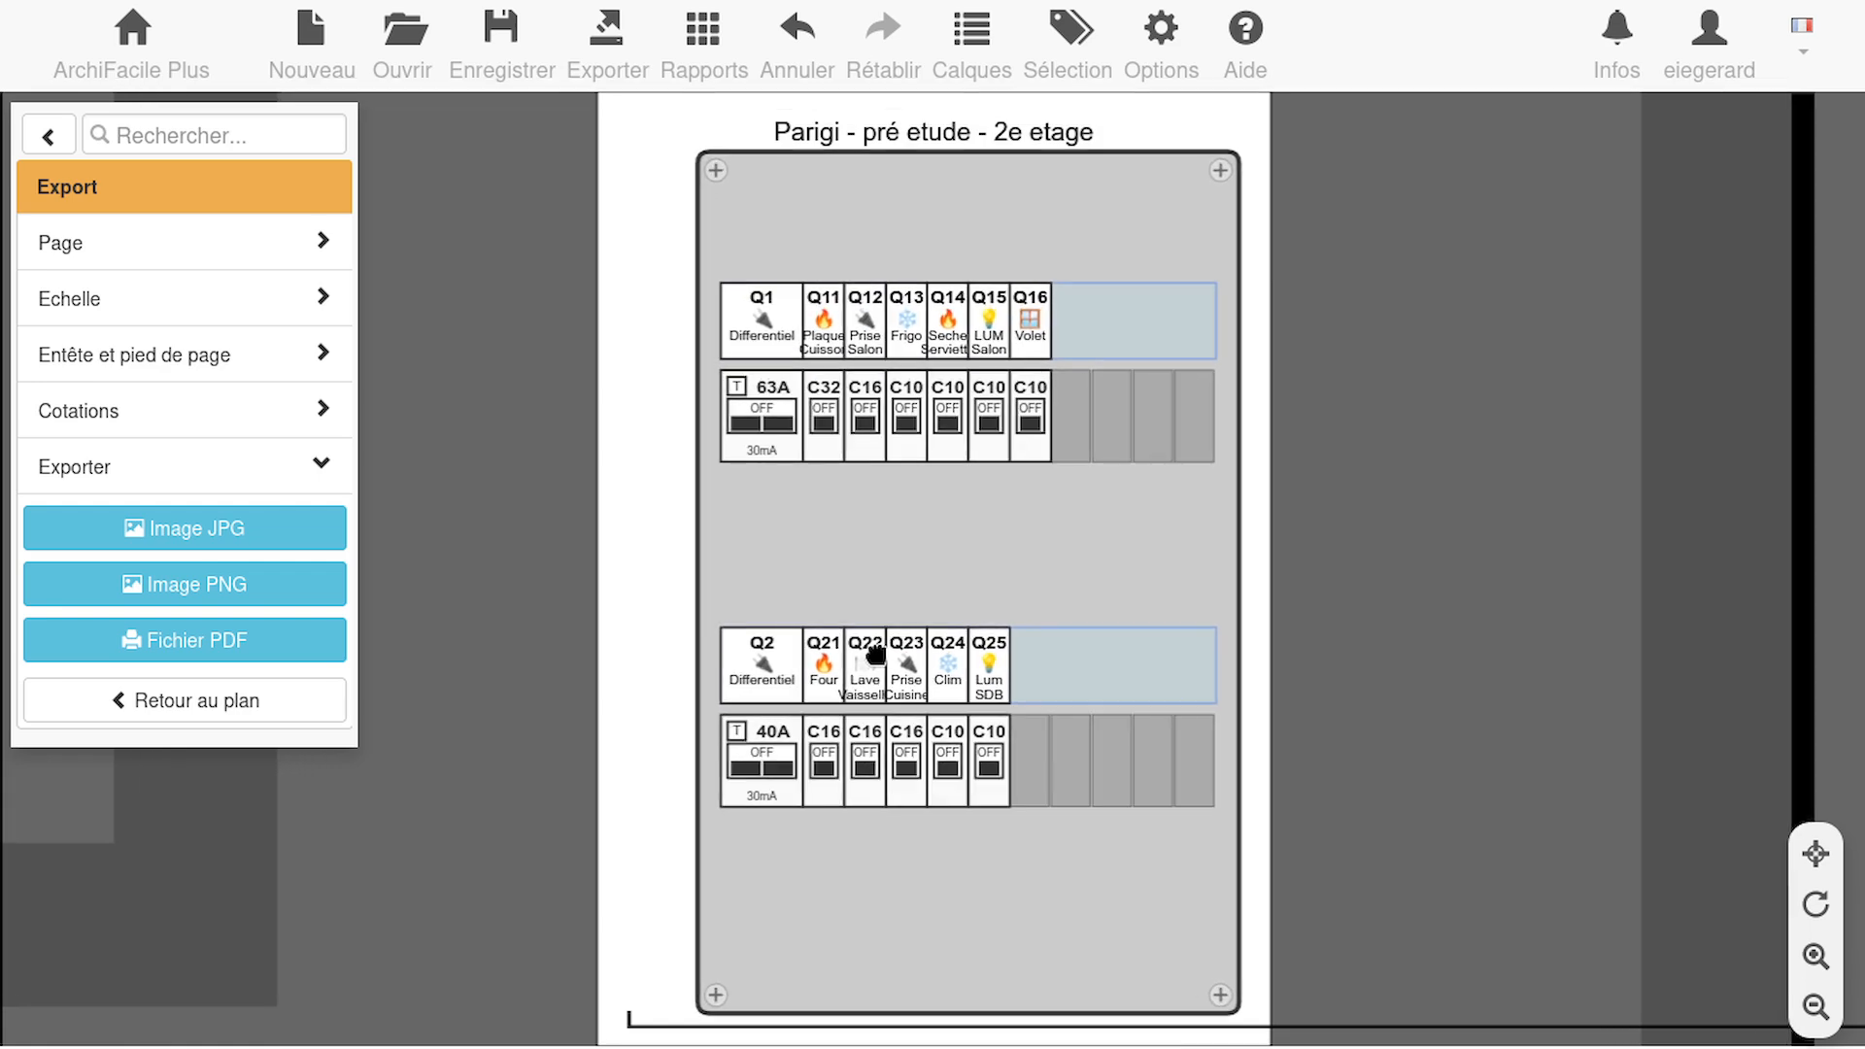
left_click_drag(1109, 449, 1072, 476)
scroll(1382, 485, "down", 1)
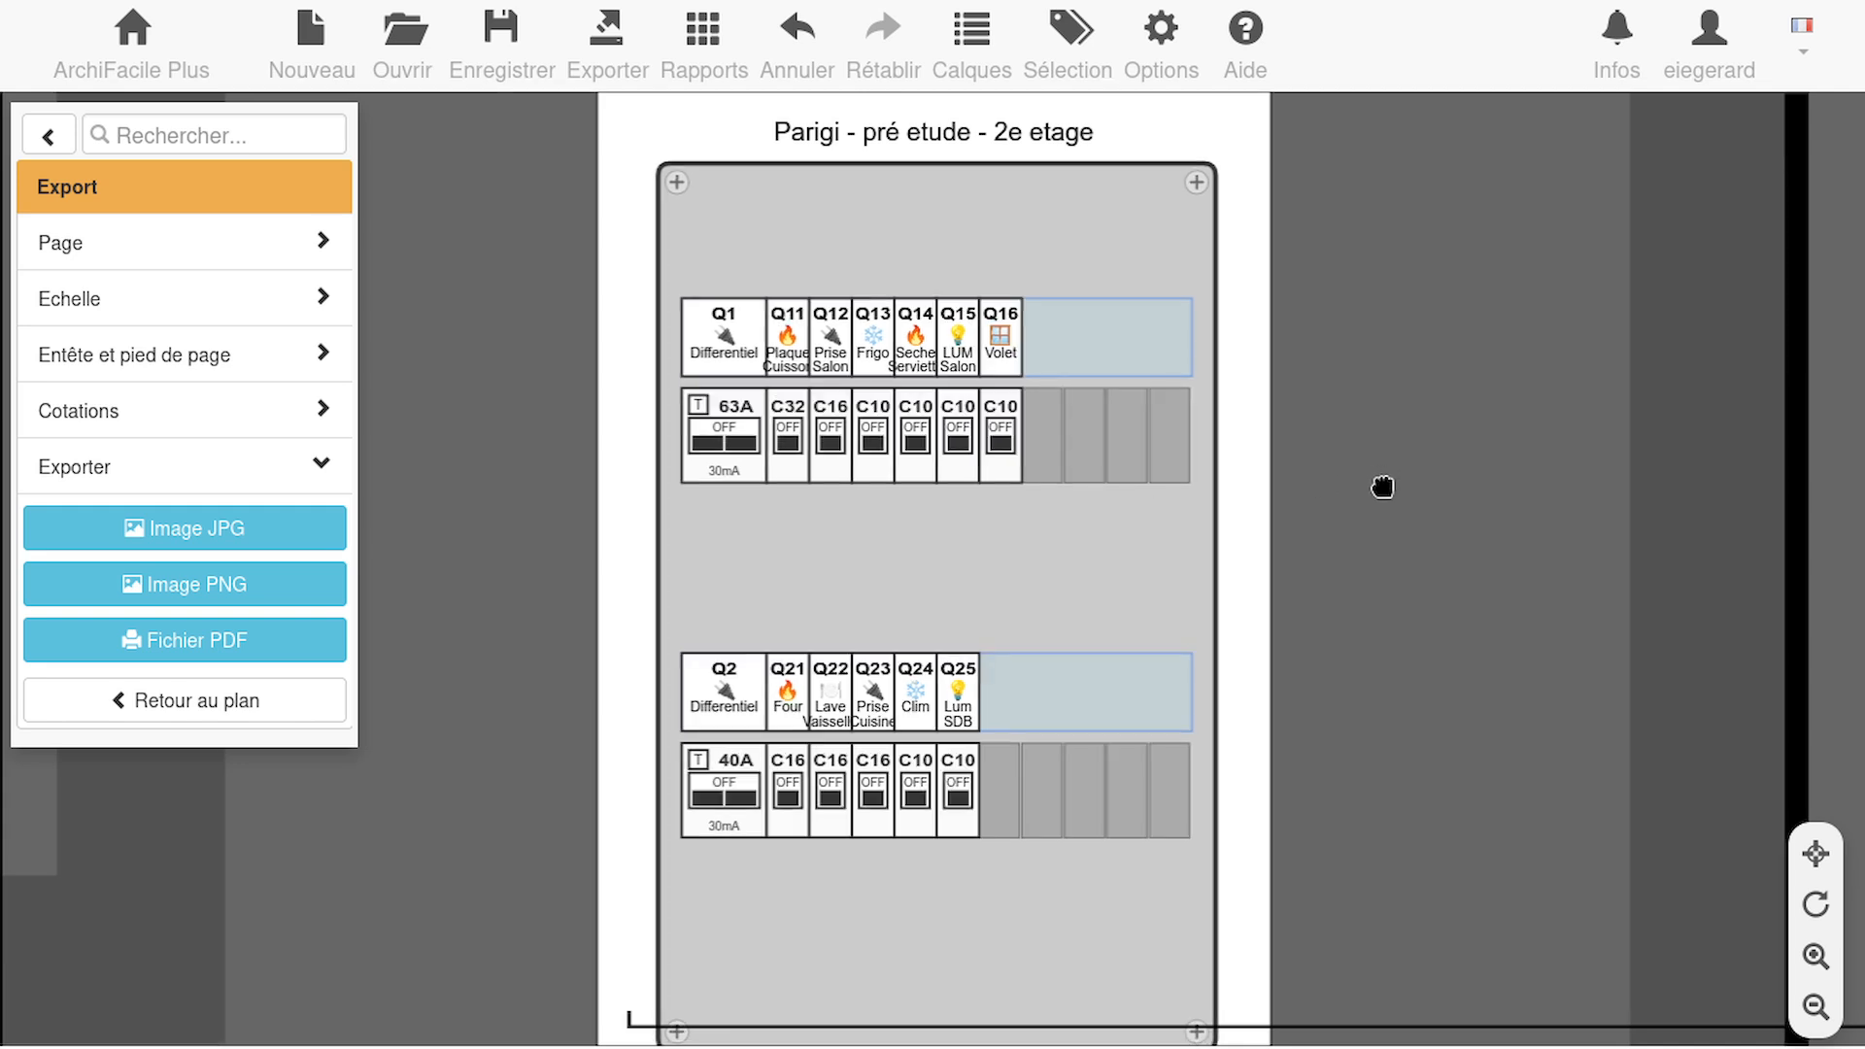
left_click_drag(1045, 545, 1045, 533)
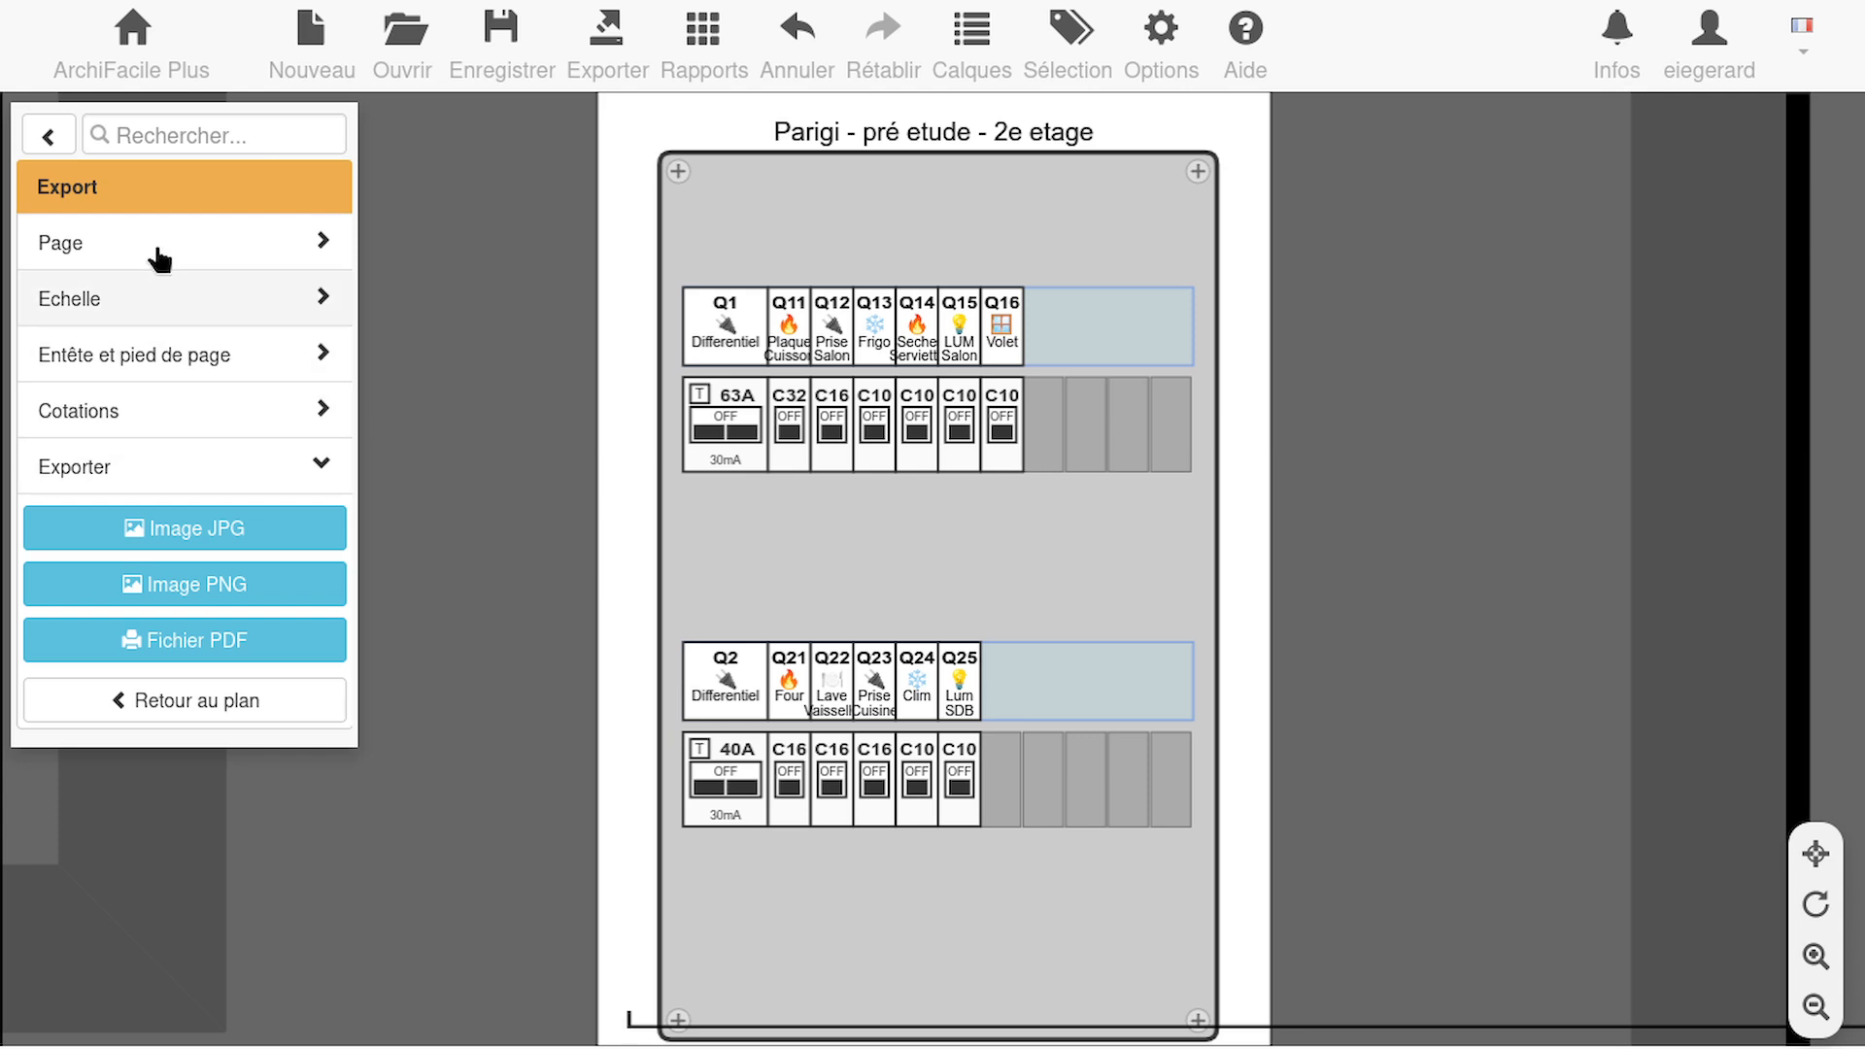
Clear the header text of the export page and return to the plan without exporting
left_click(157, 361)
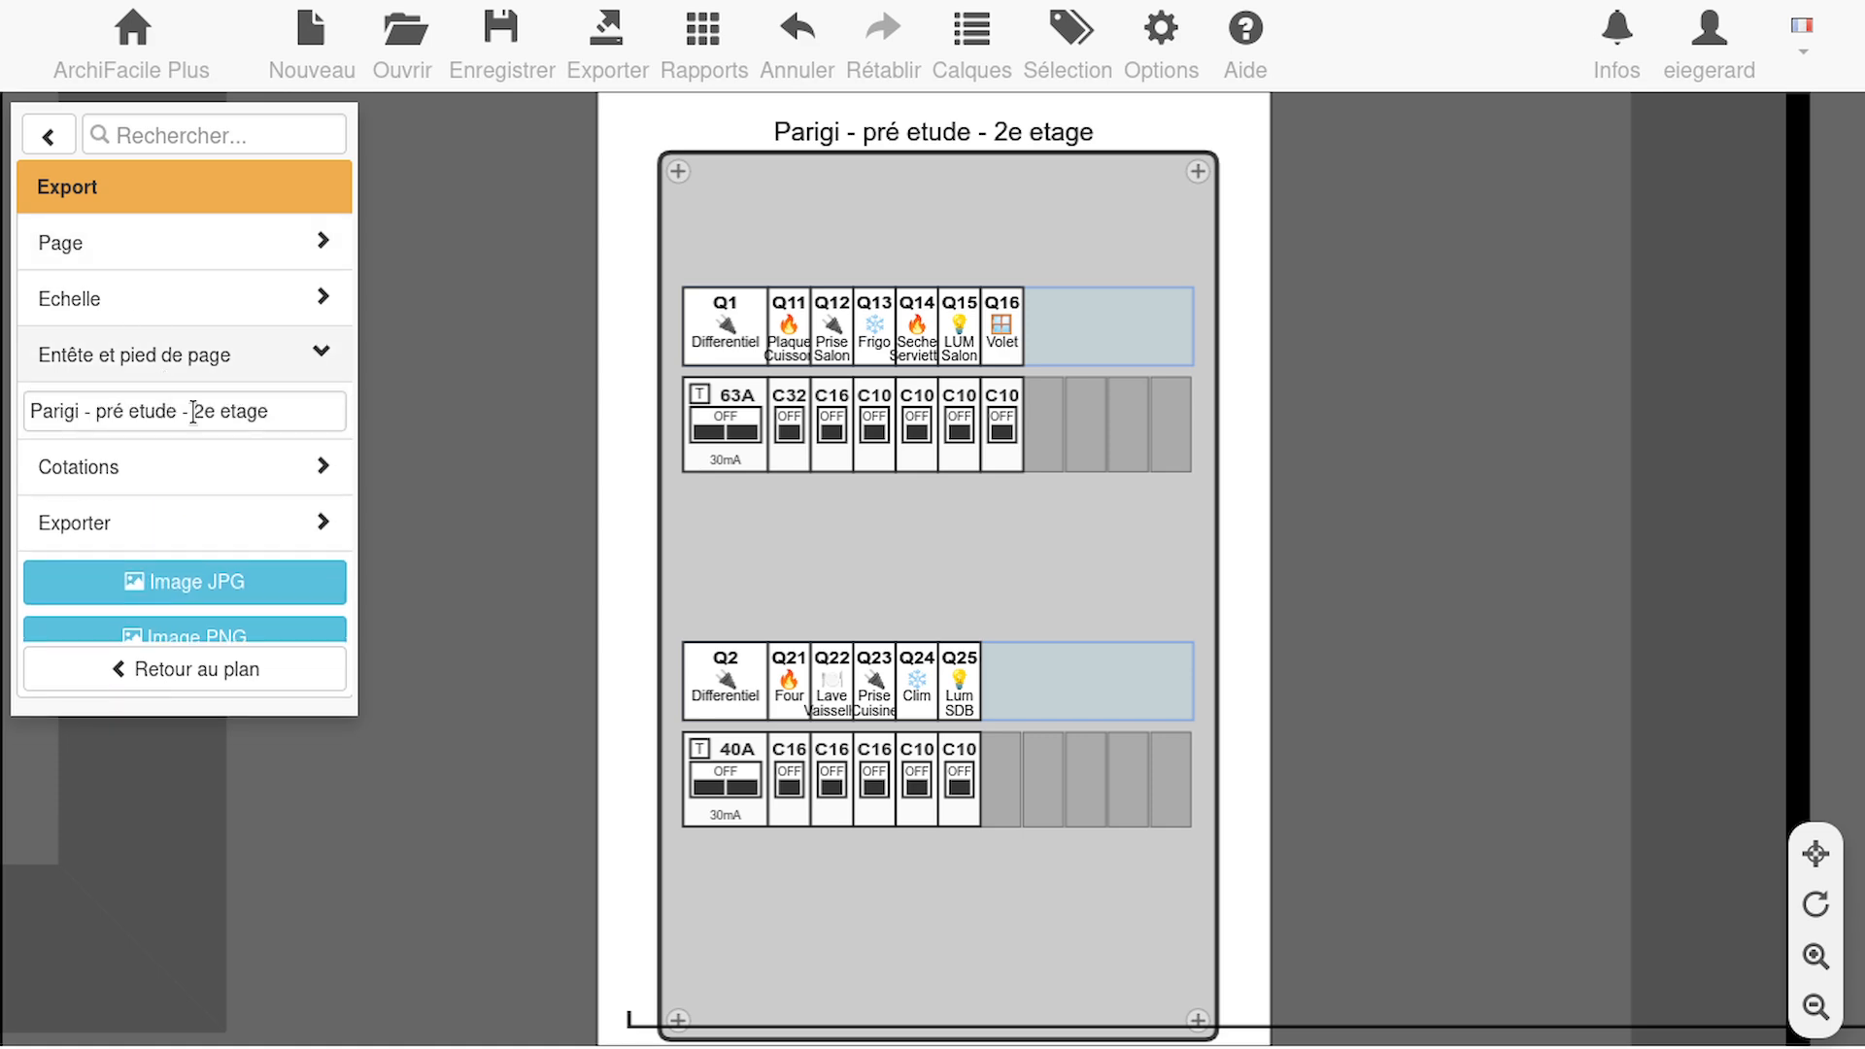
triple_click(267, 433)
key("BackSpace")
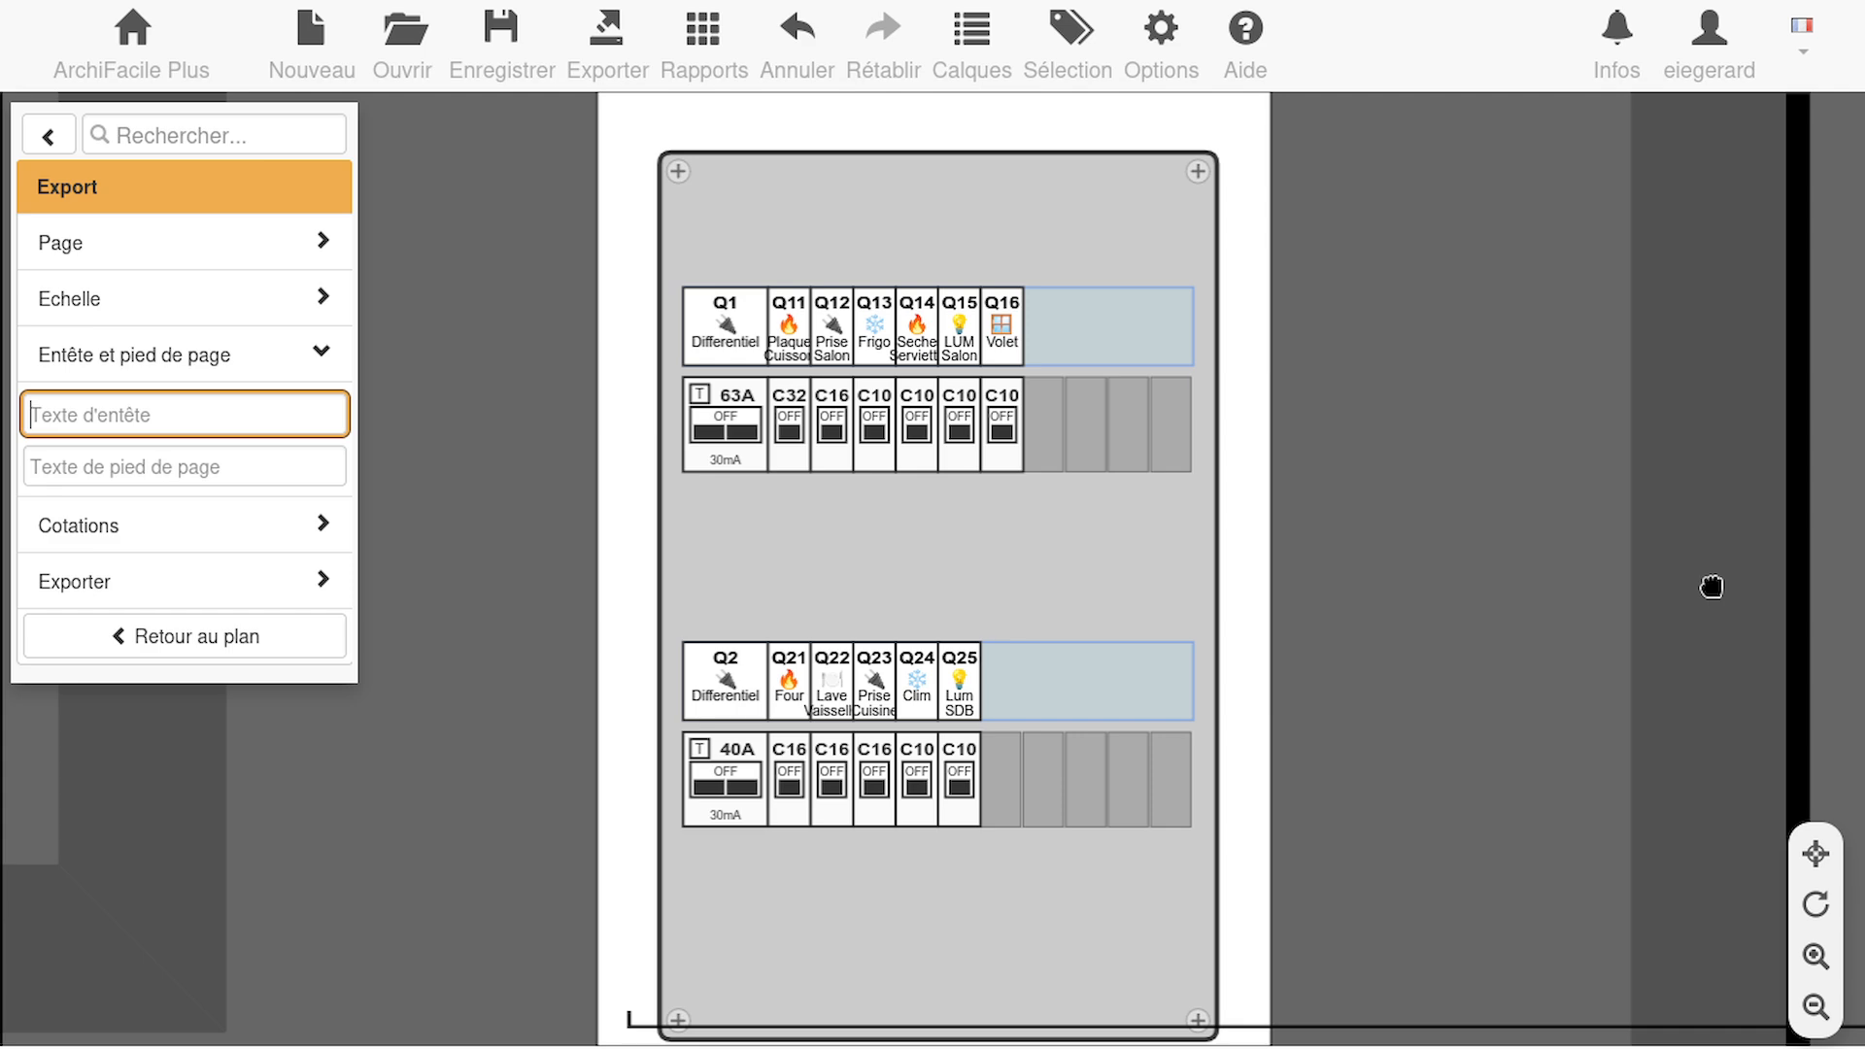
left_click(47, 136)
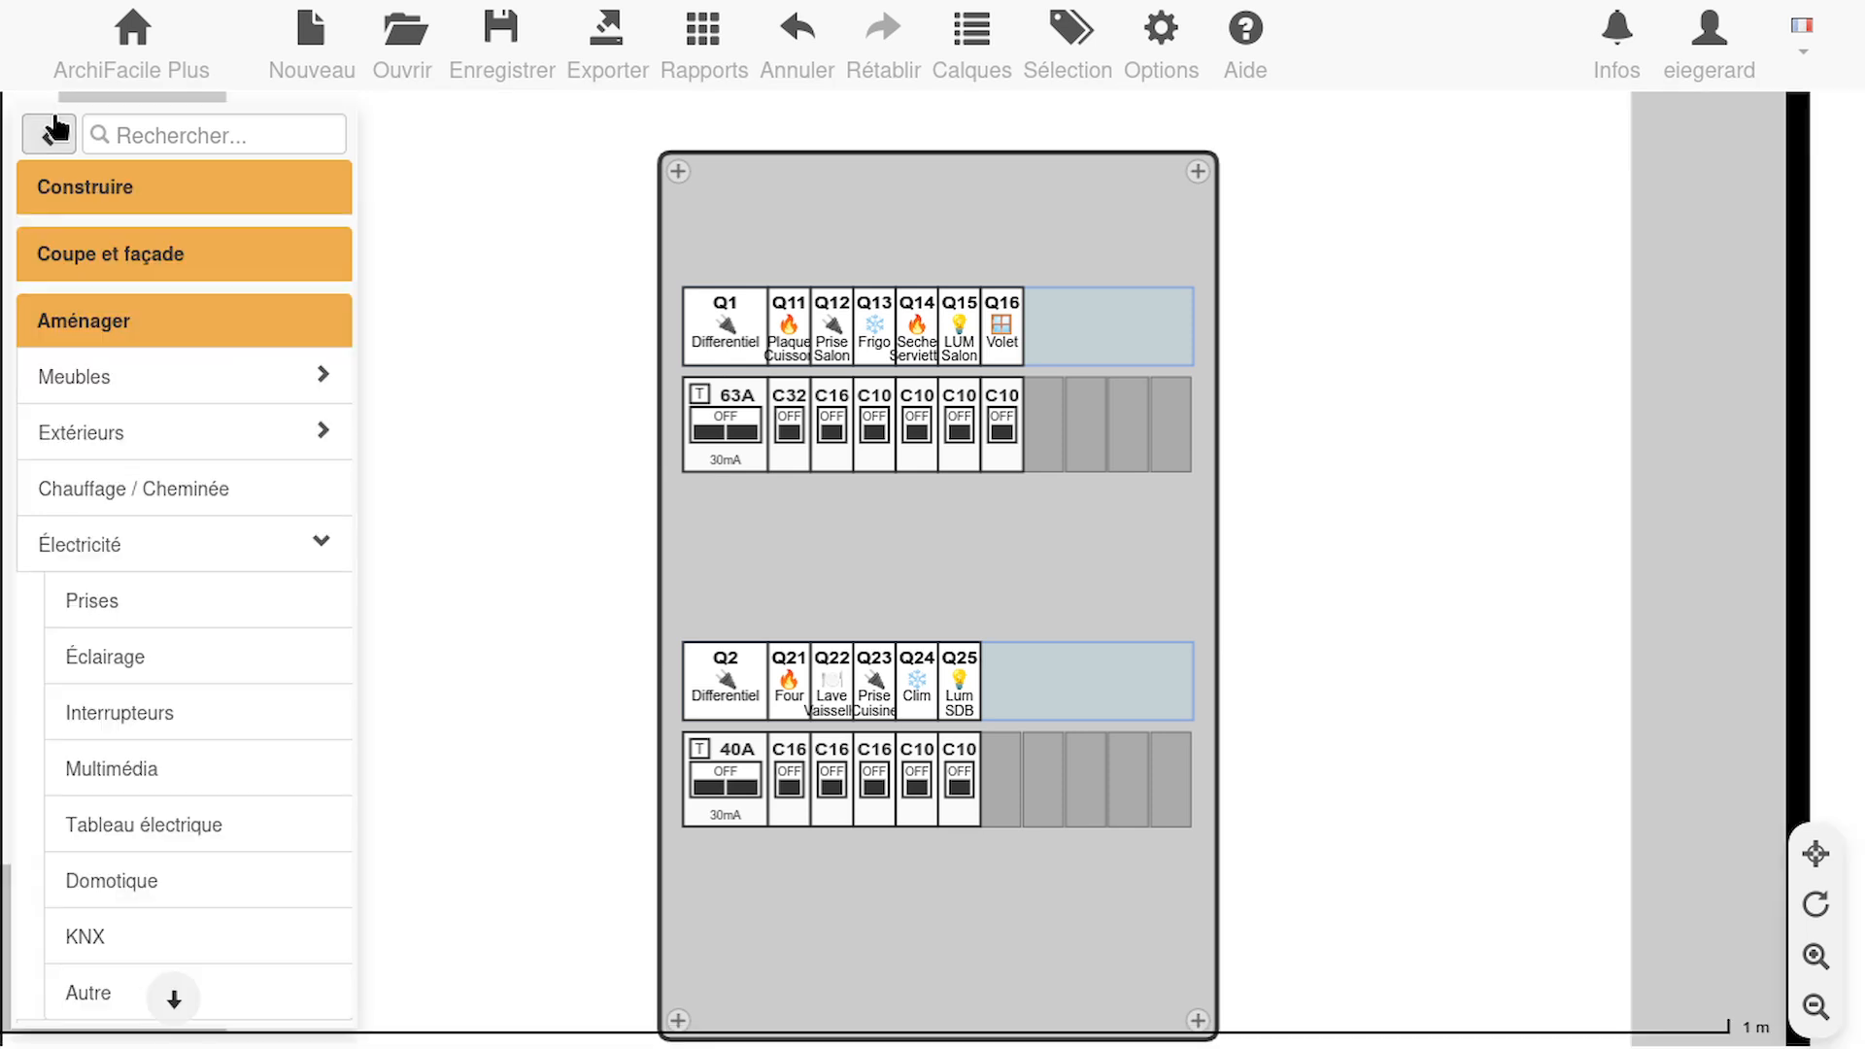
Show the Électricité layer on the centred apartment plan and move the VMC legend farther from the apartment
left_click(1816, 854)
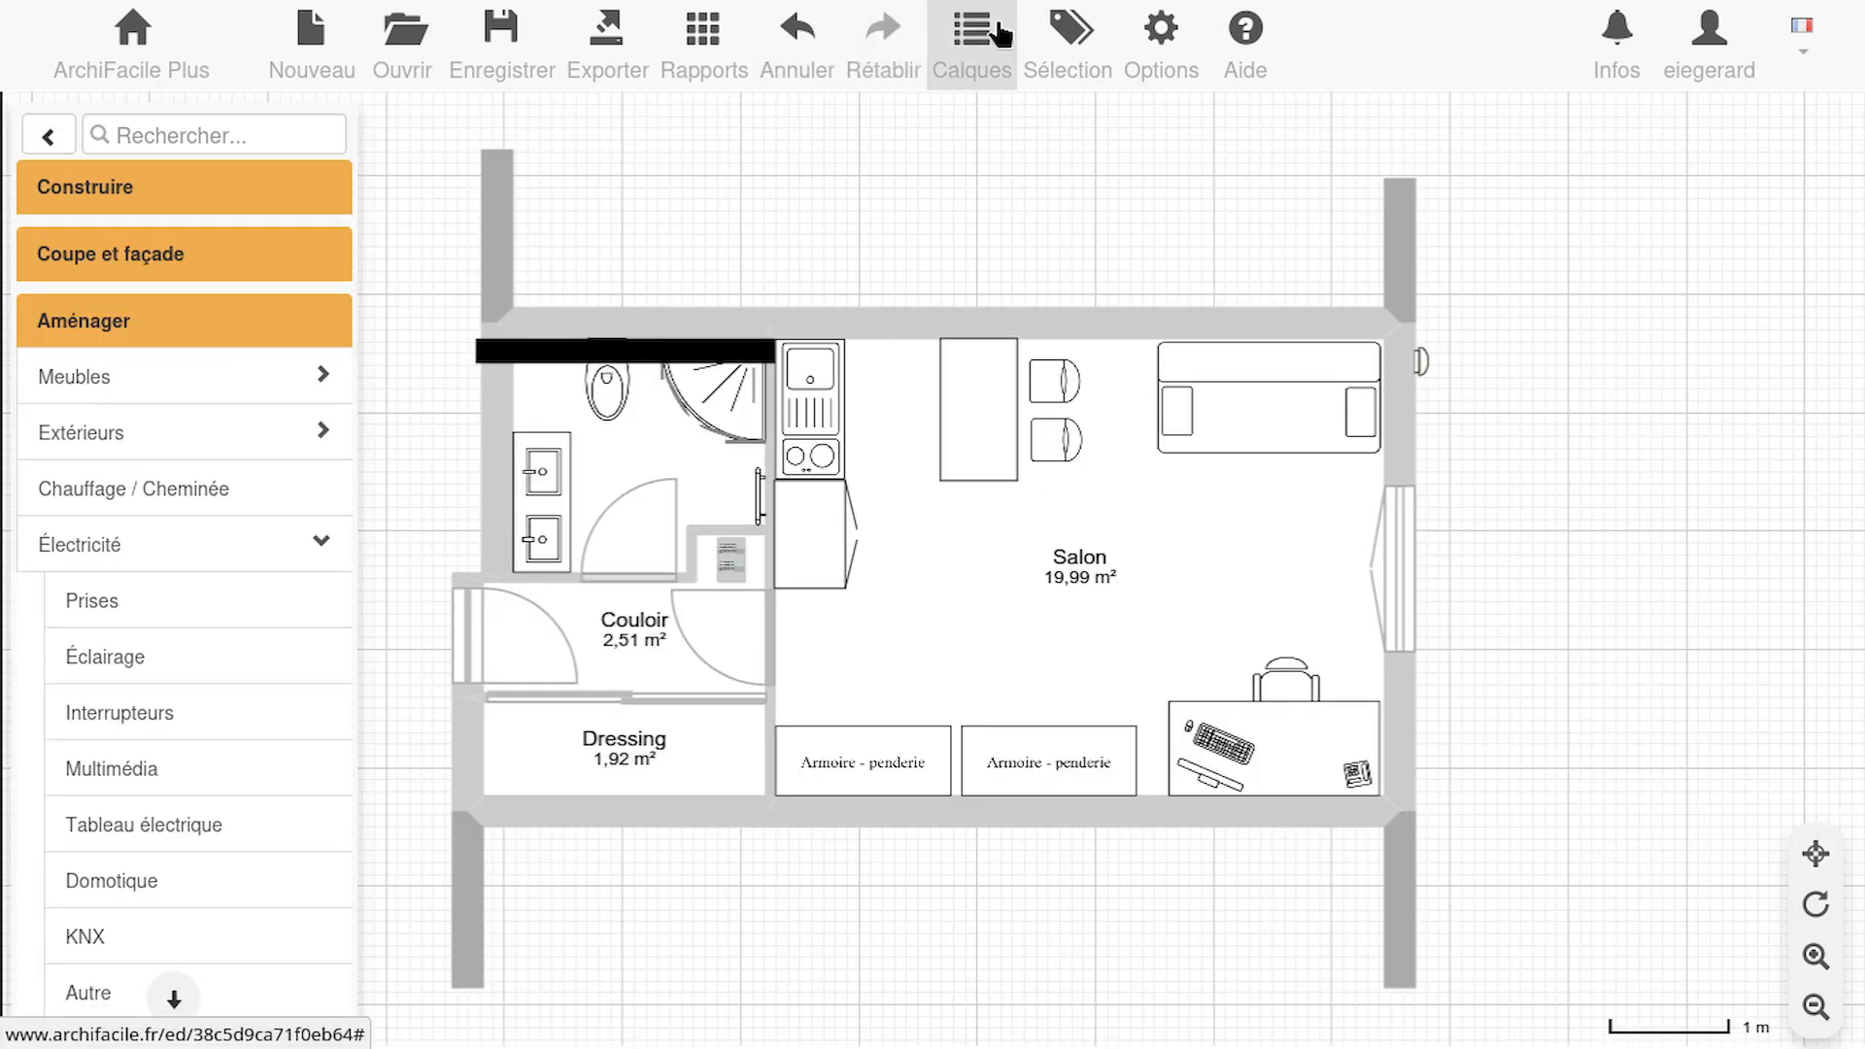
left_click(991, 37)
left_click(1007, 265)
left_click(1007, 229)
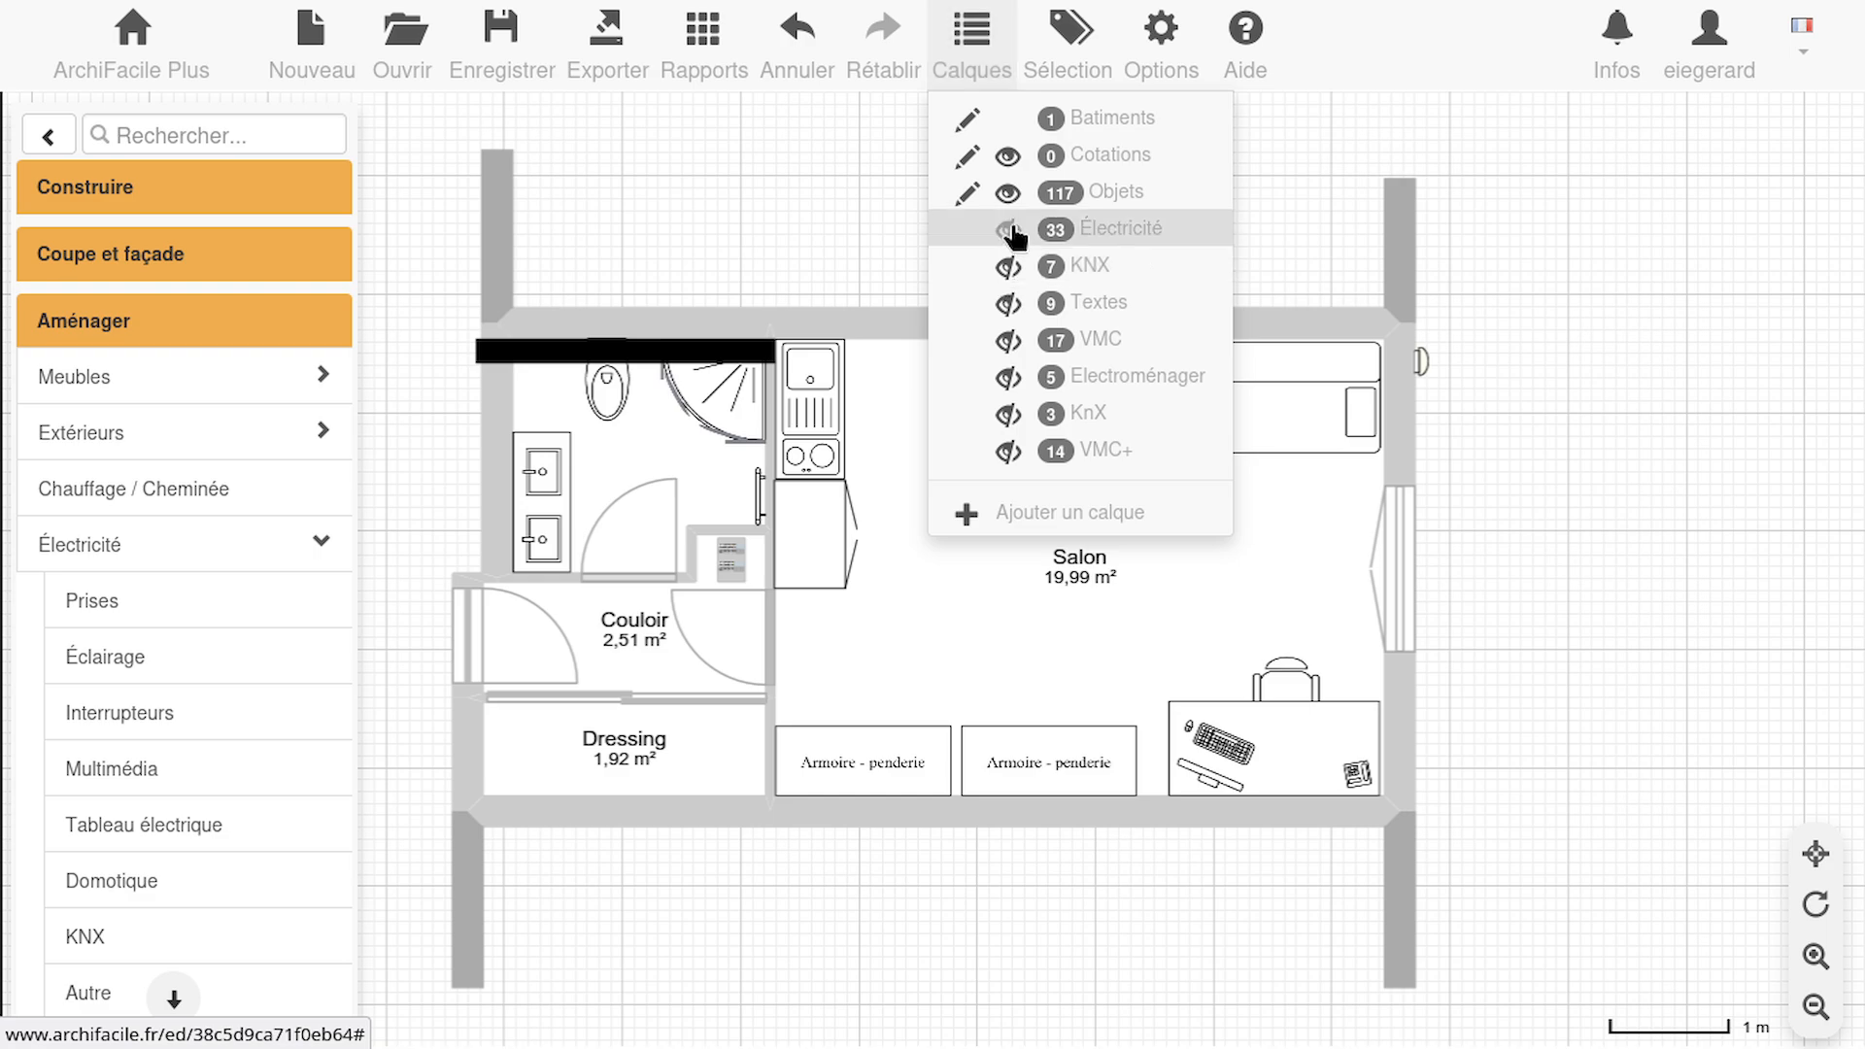
left_click(1729, 605)
left_click_drag(1548, 363, 1850, 234)
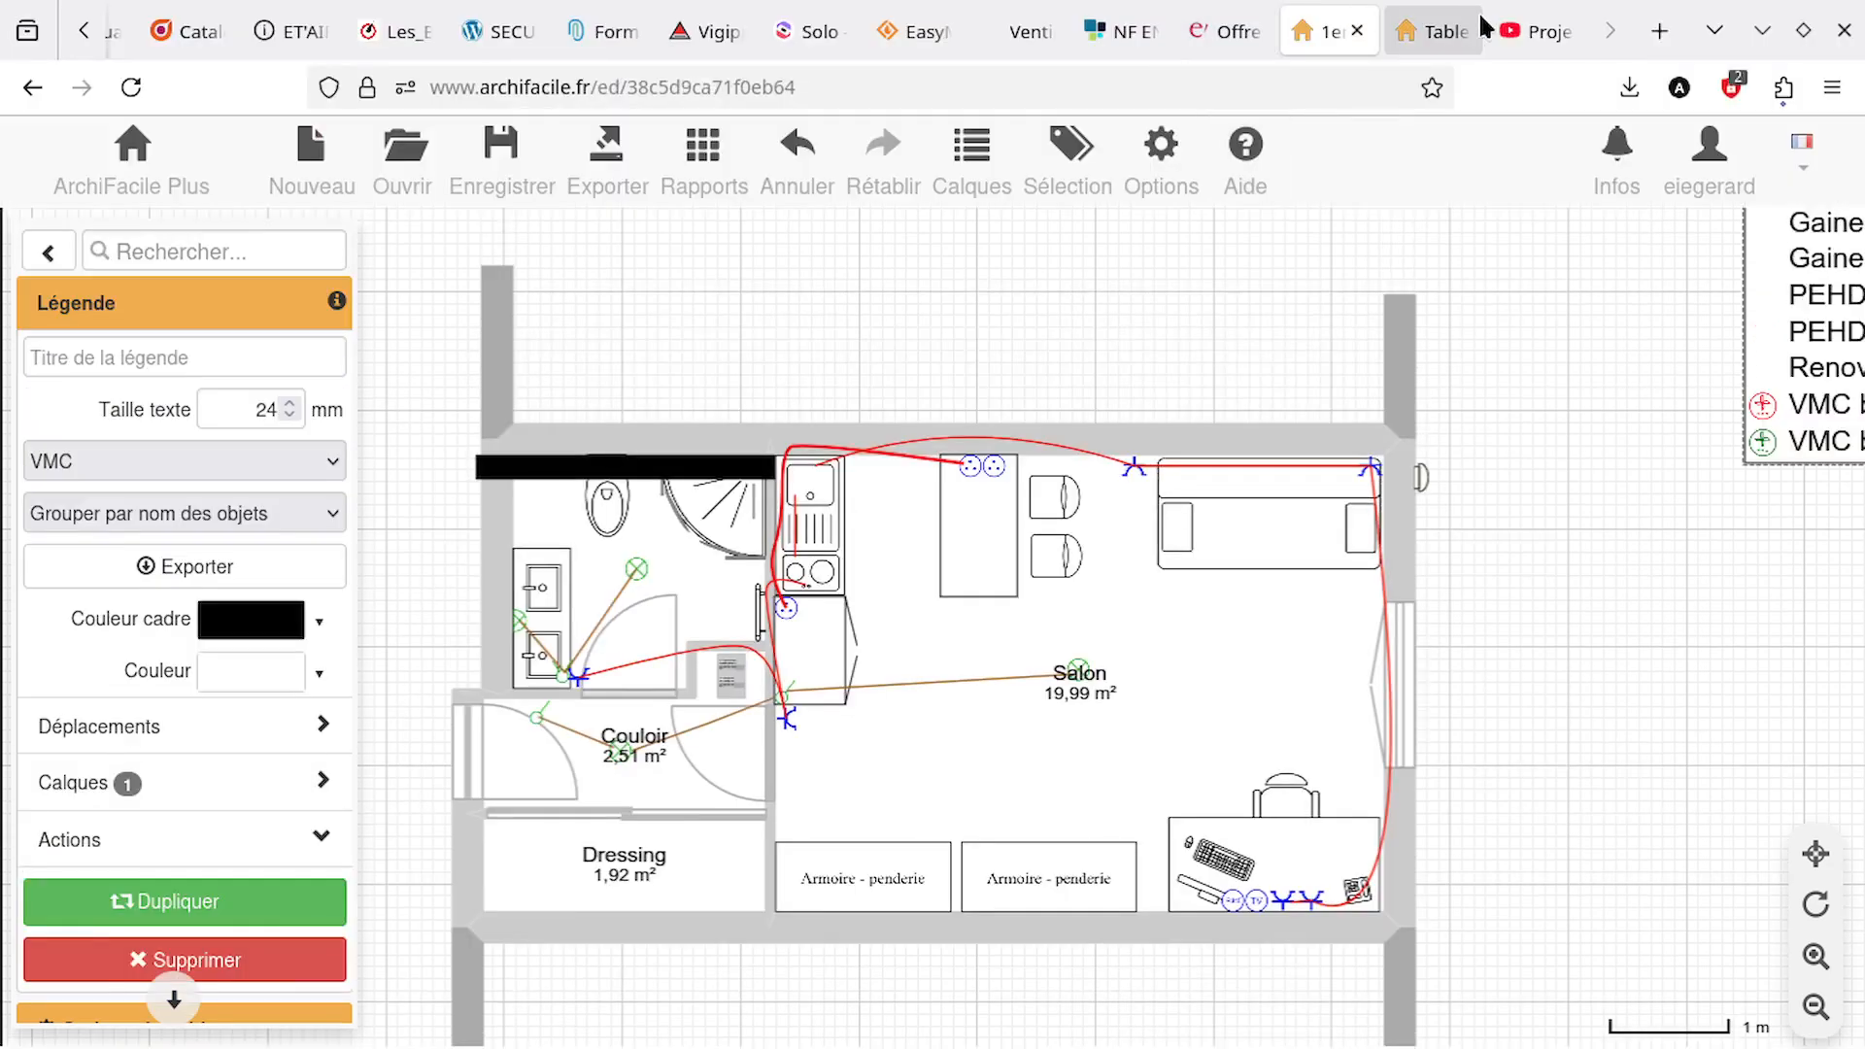
Switch to the YouTube video about the distribution panel and go back to the adoptelec search results
left_click(1527, 33)
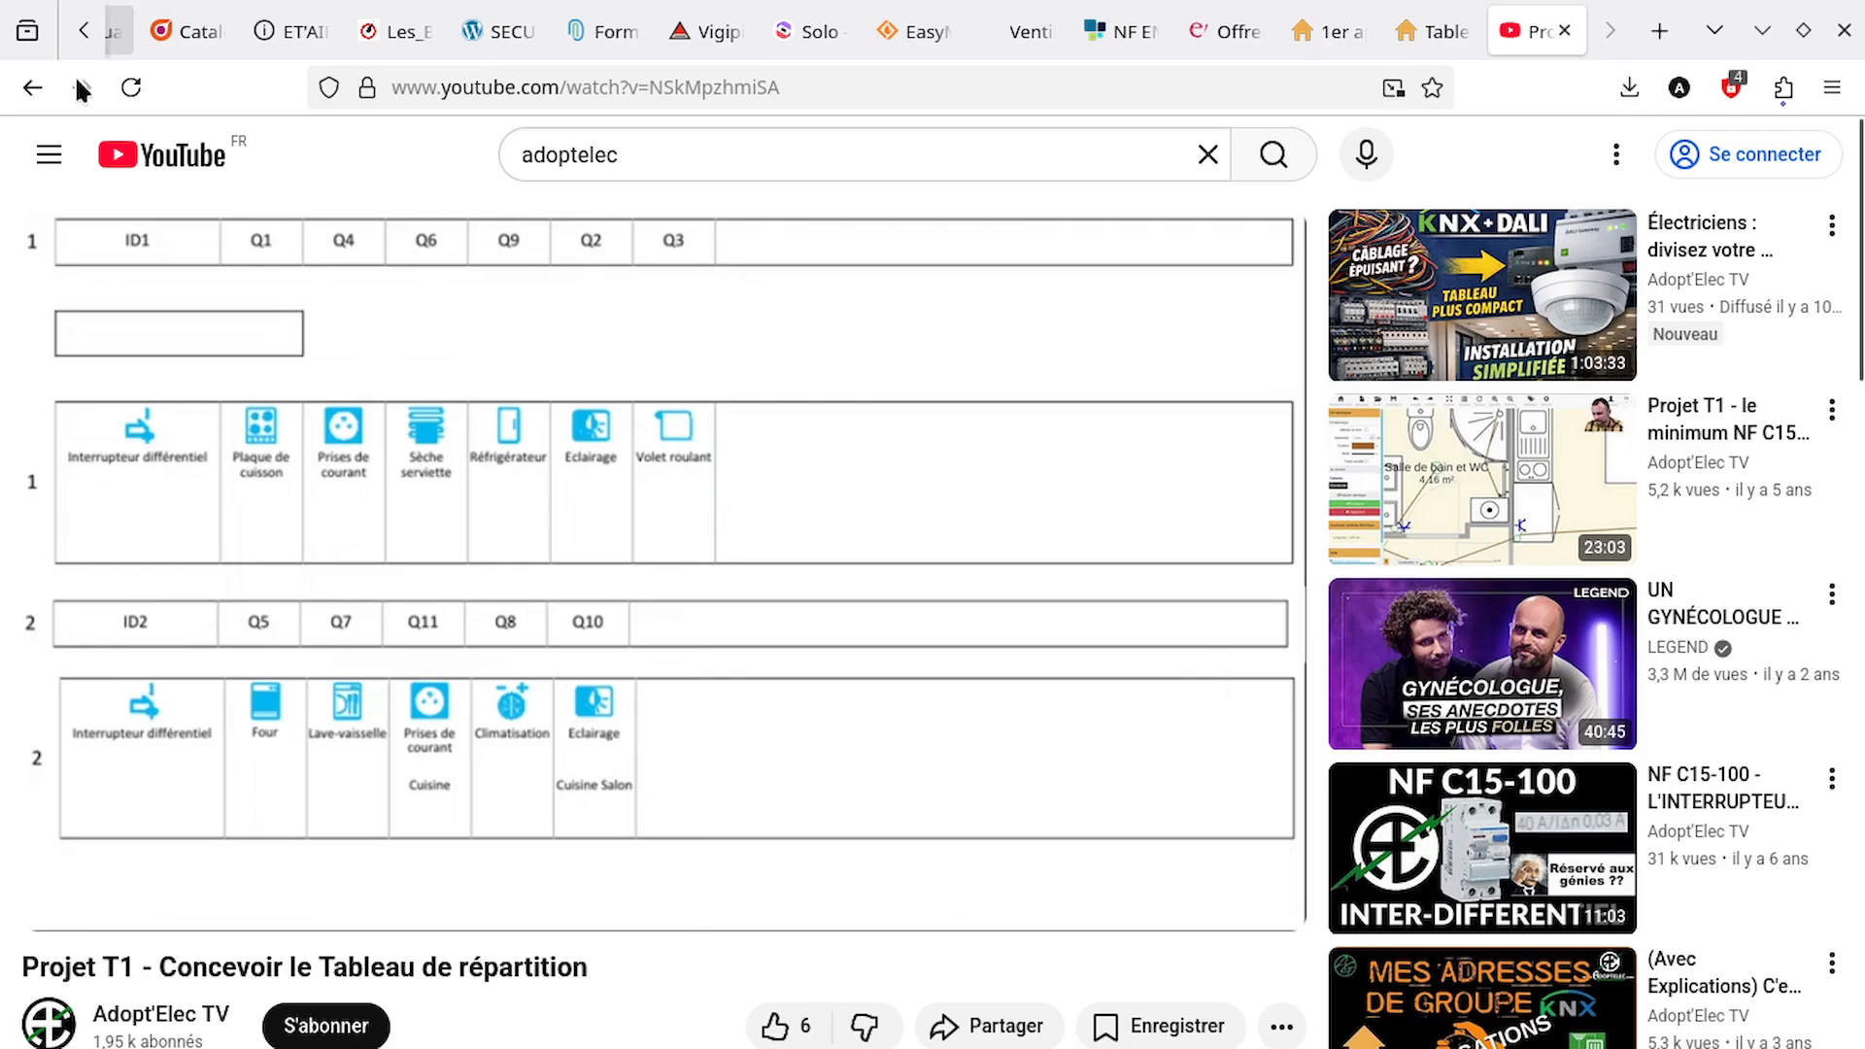
left_click(32, 87)
scroll(570, 275, "down", 2)
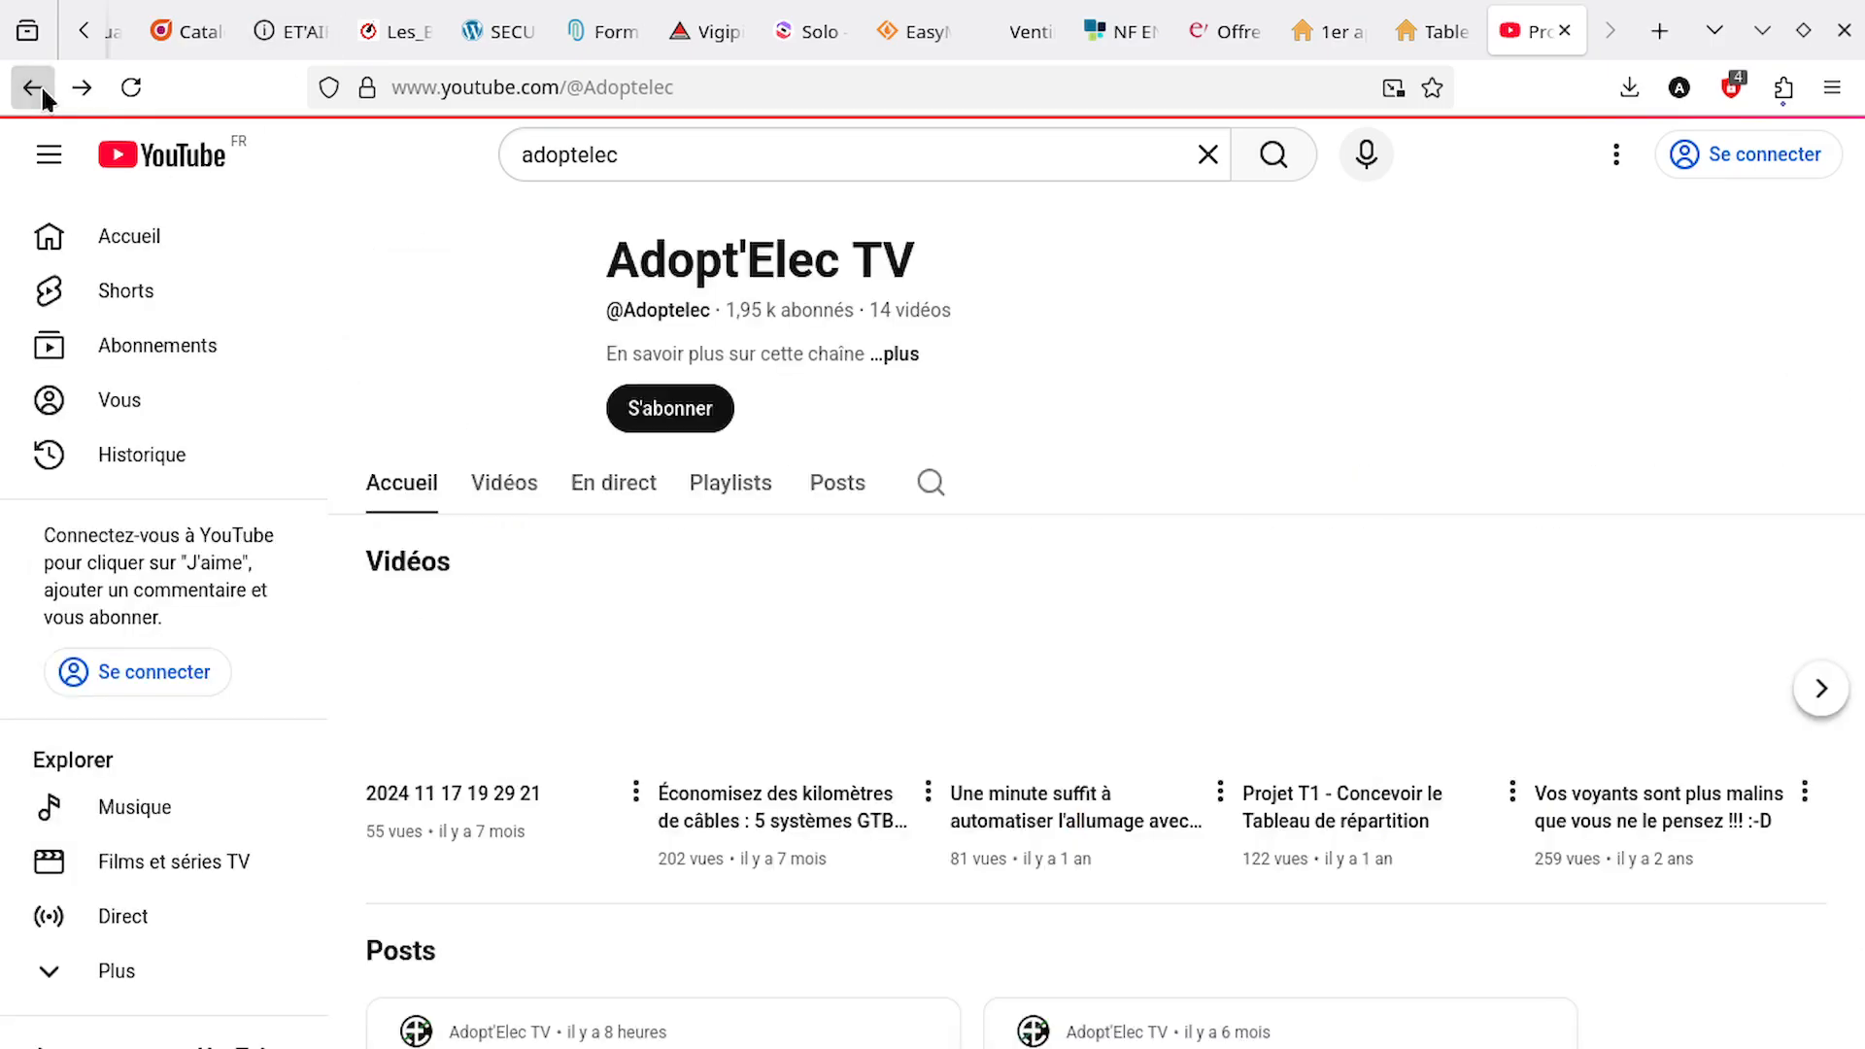
left_click(33, 87)
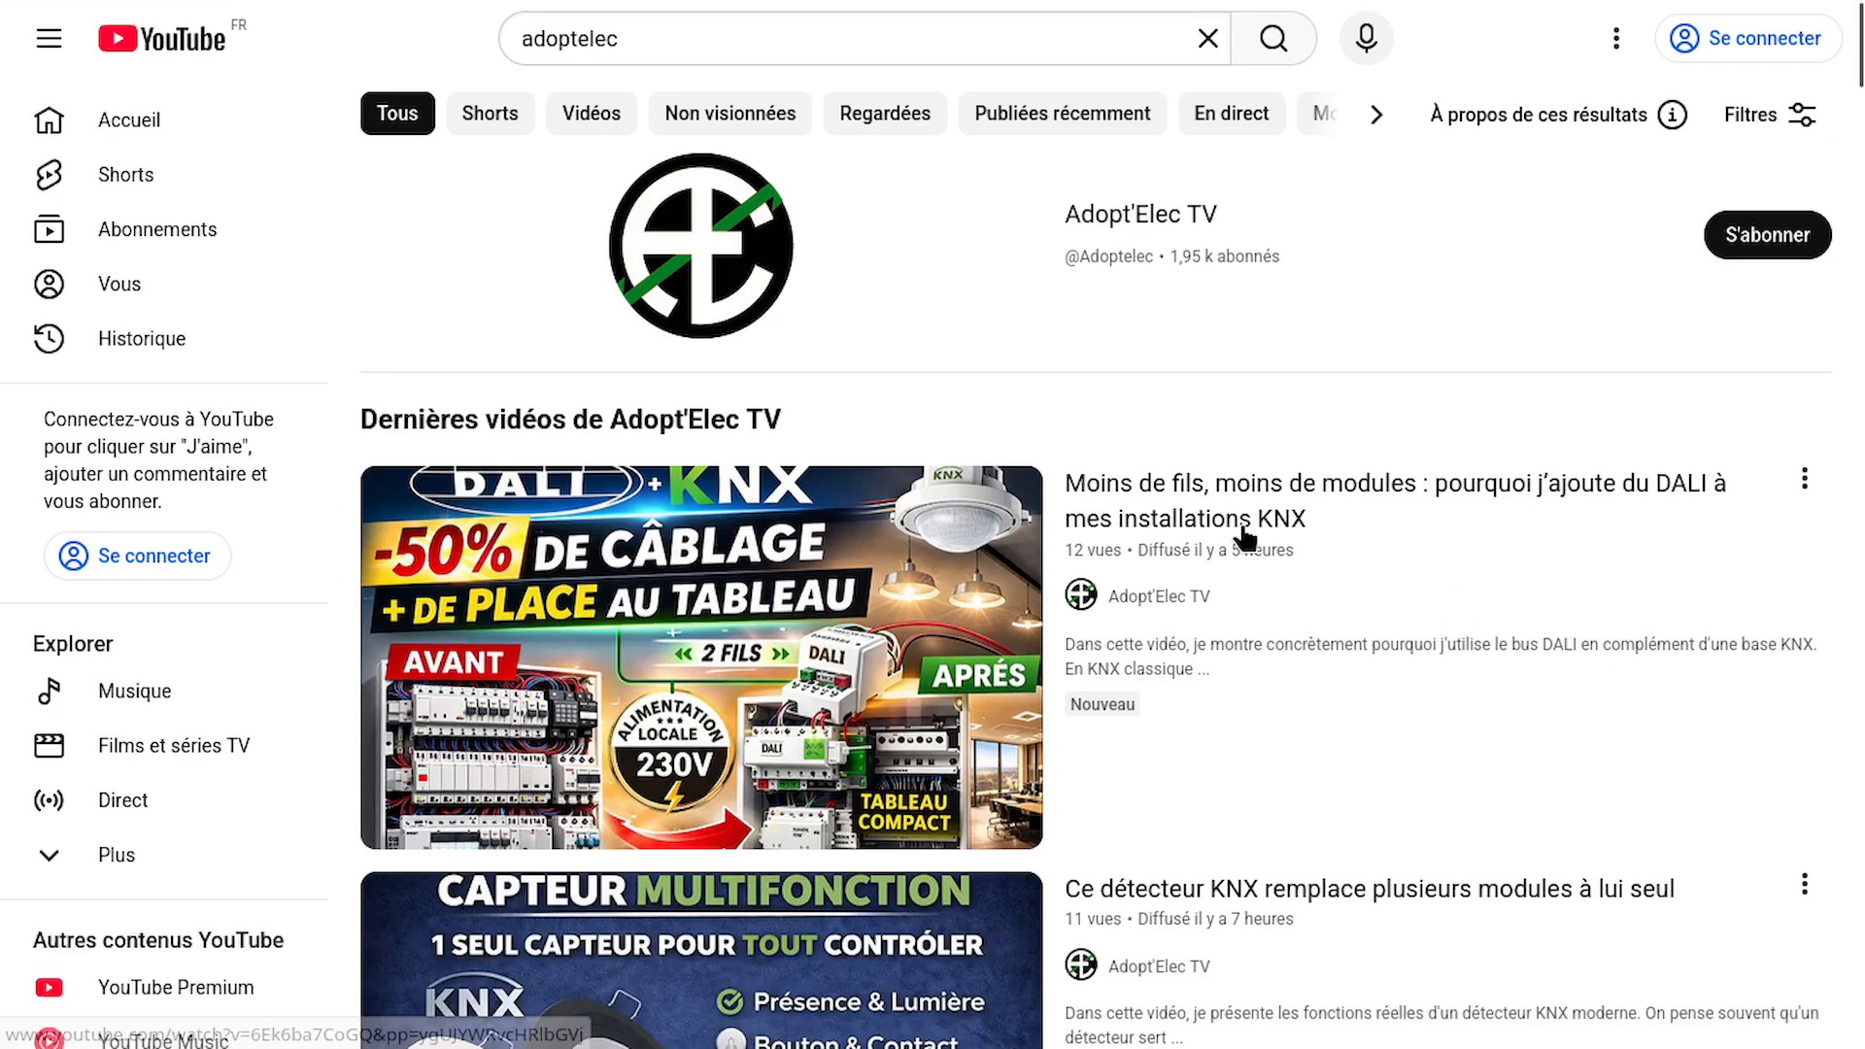
Browse the adoptelec search results and open the Adopt'Elec TV channel's list of videos
scroll(1249, 534, "down", 8)
scroll(1244, 546, "down", 15)
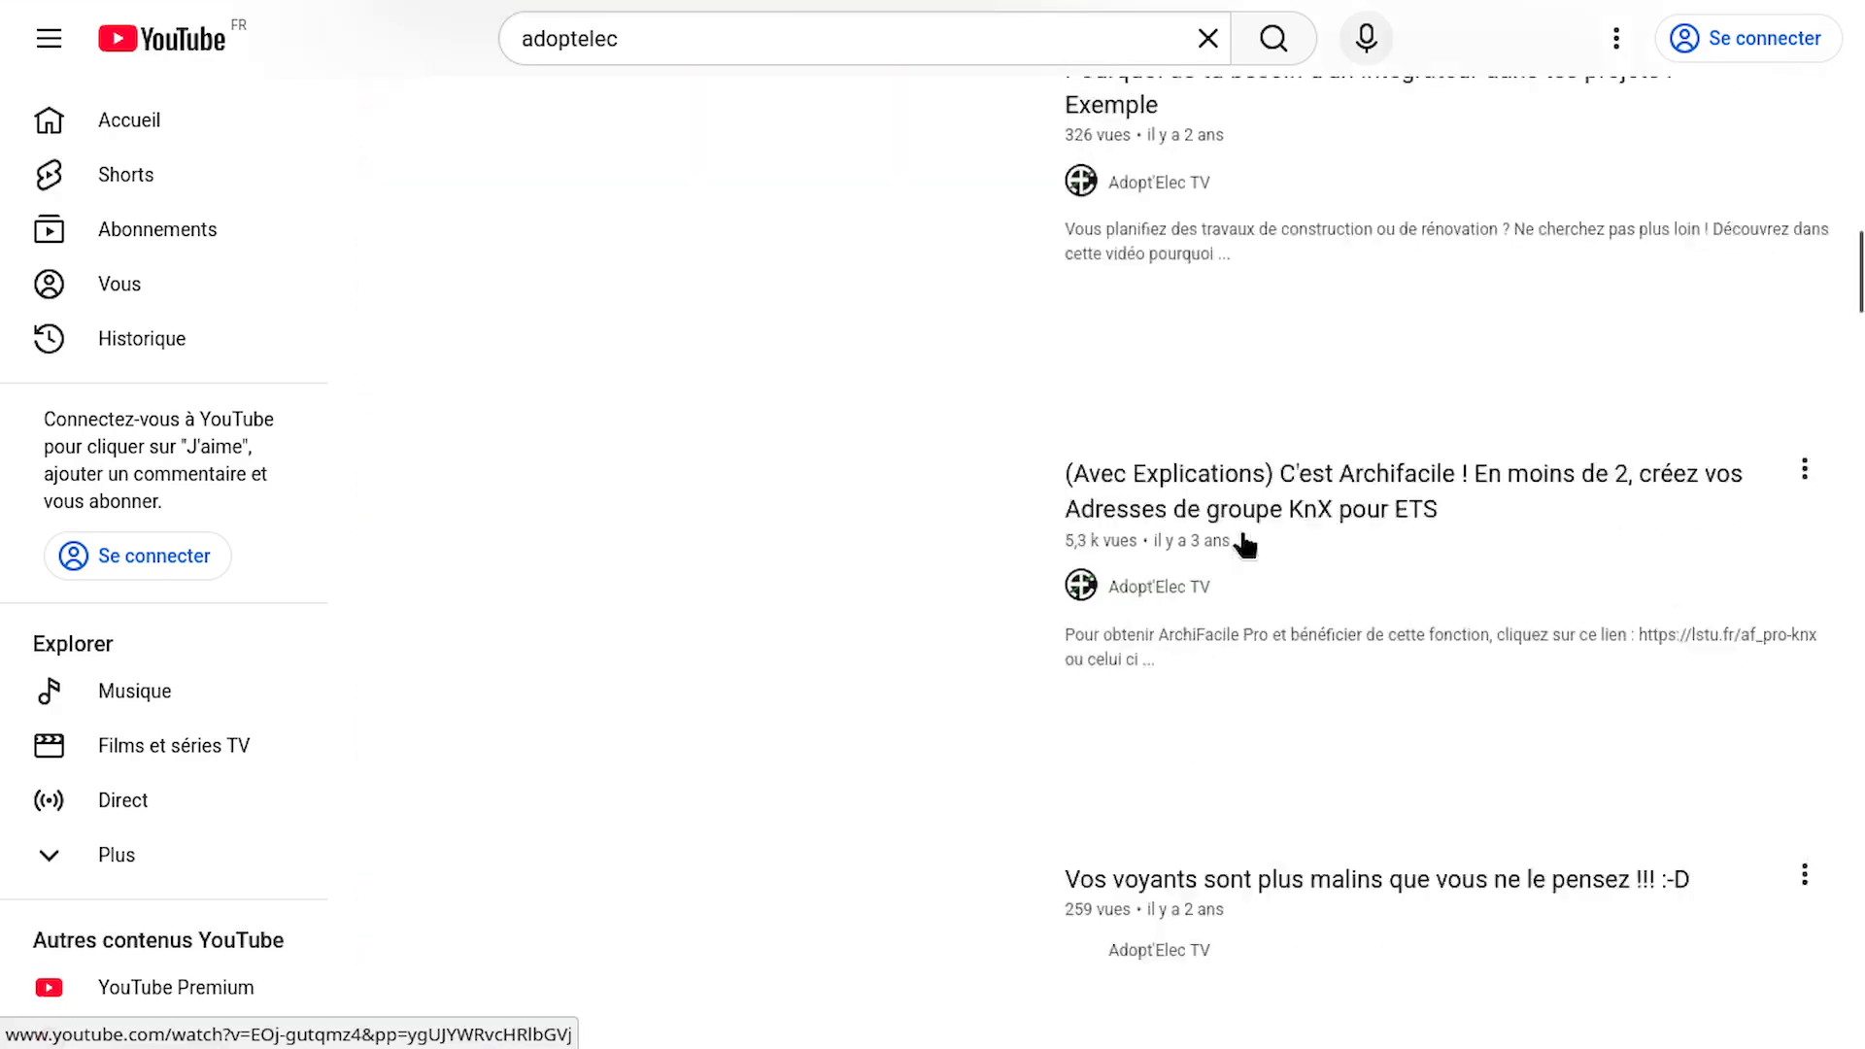
scroll(1245, 544, "down", 12)
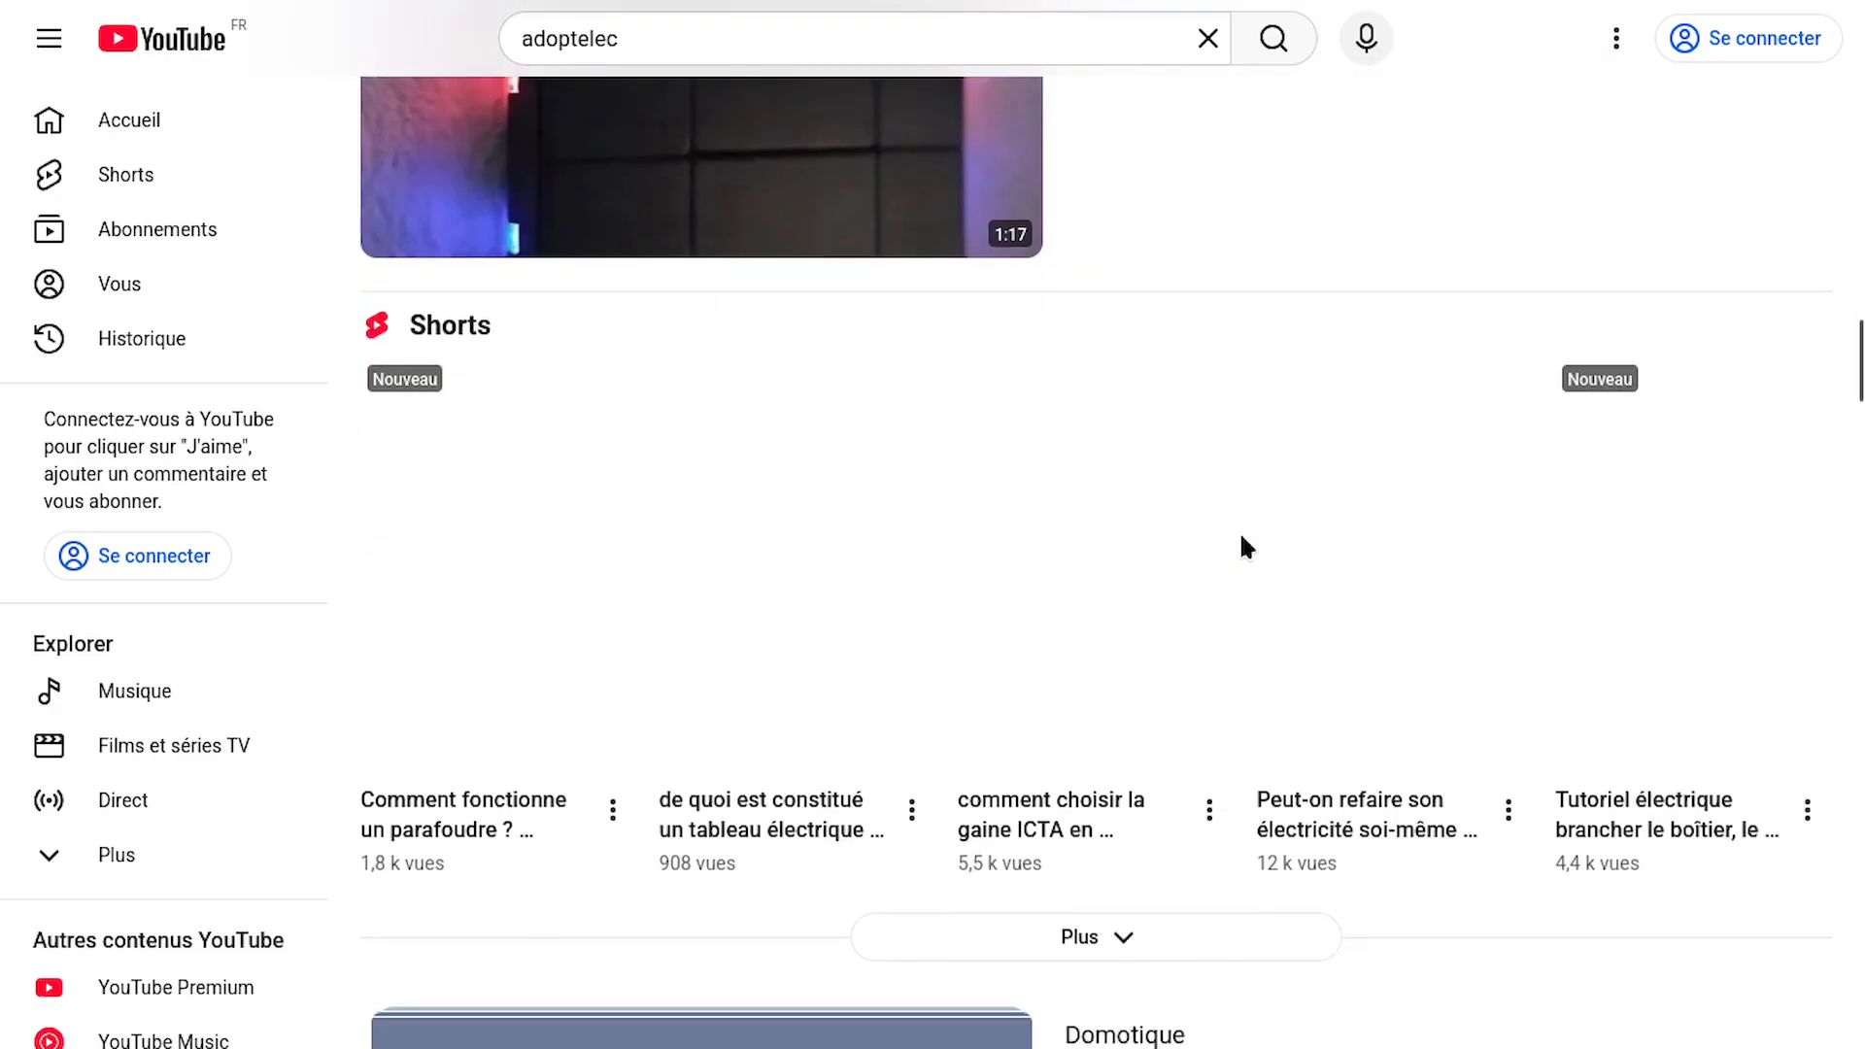
scroll(1240, 541, "up", 4)
scroll(1240, 530, "up", 20)
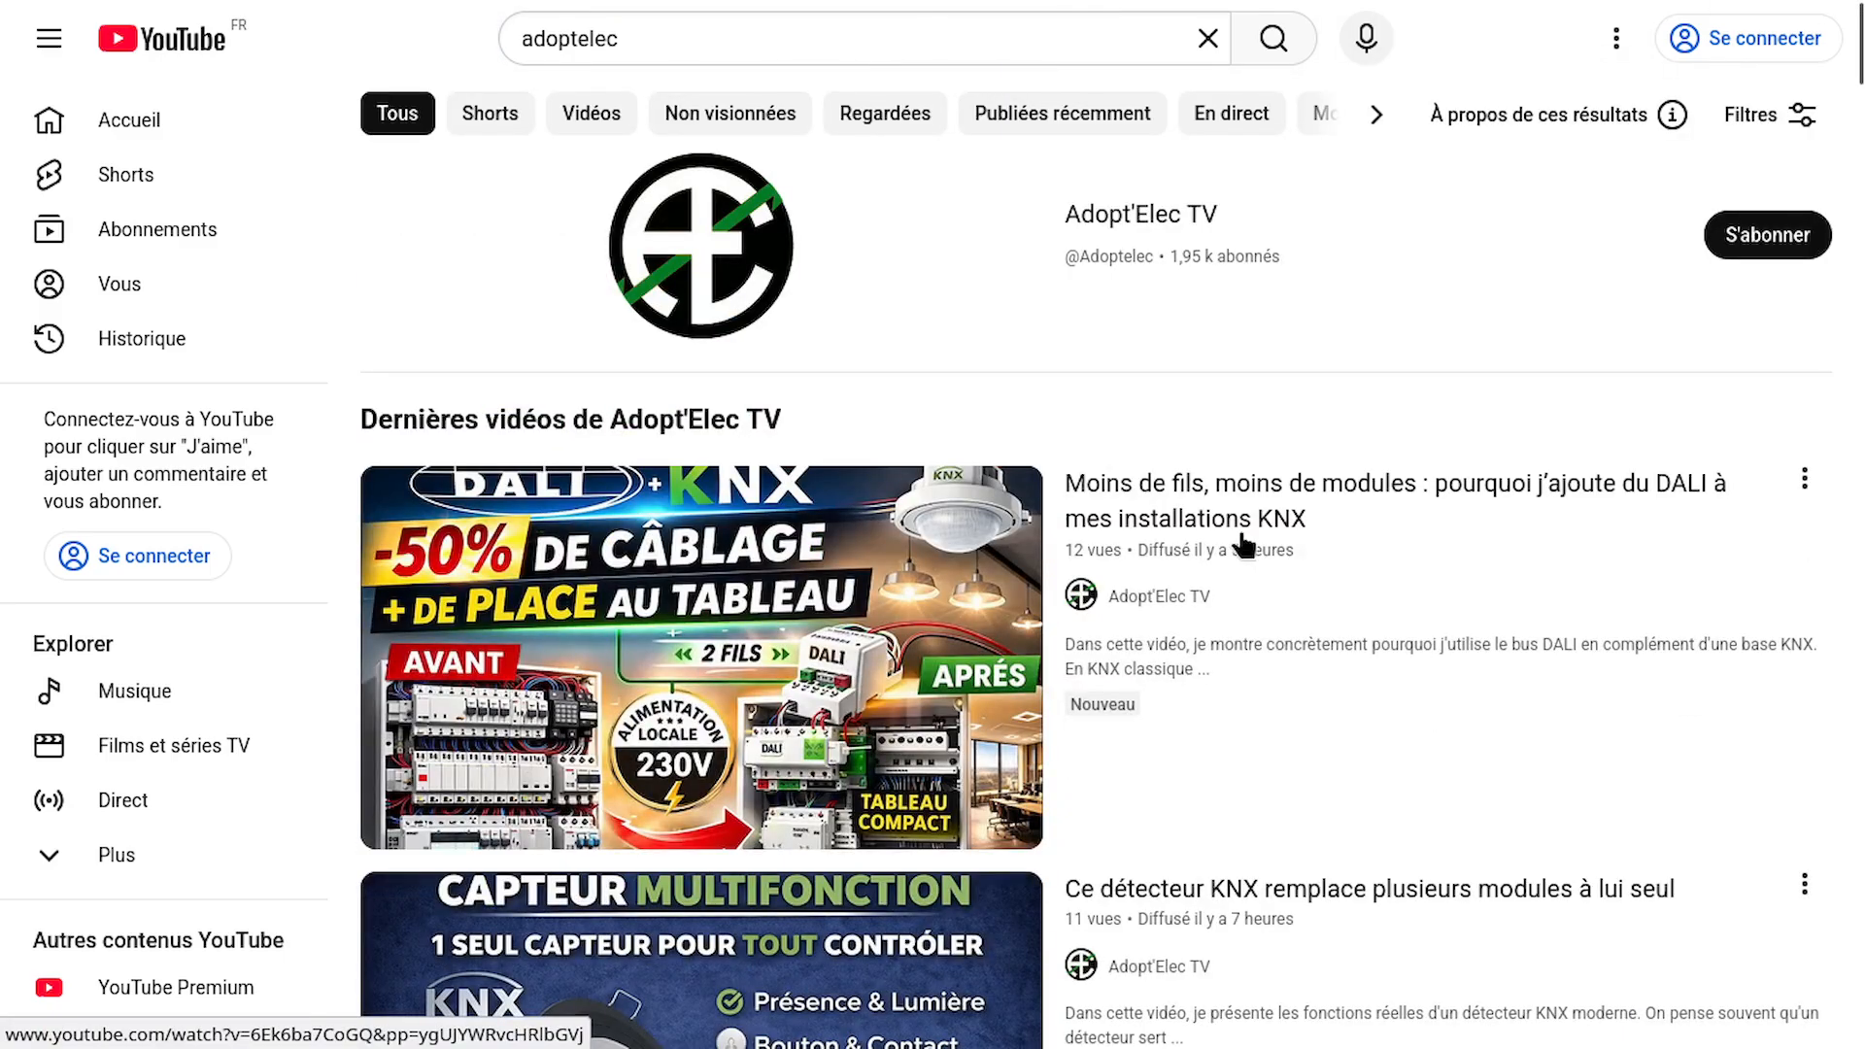
left_click(1173, 236)
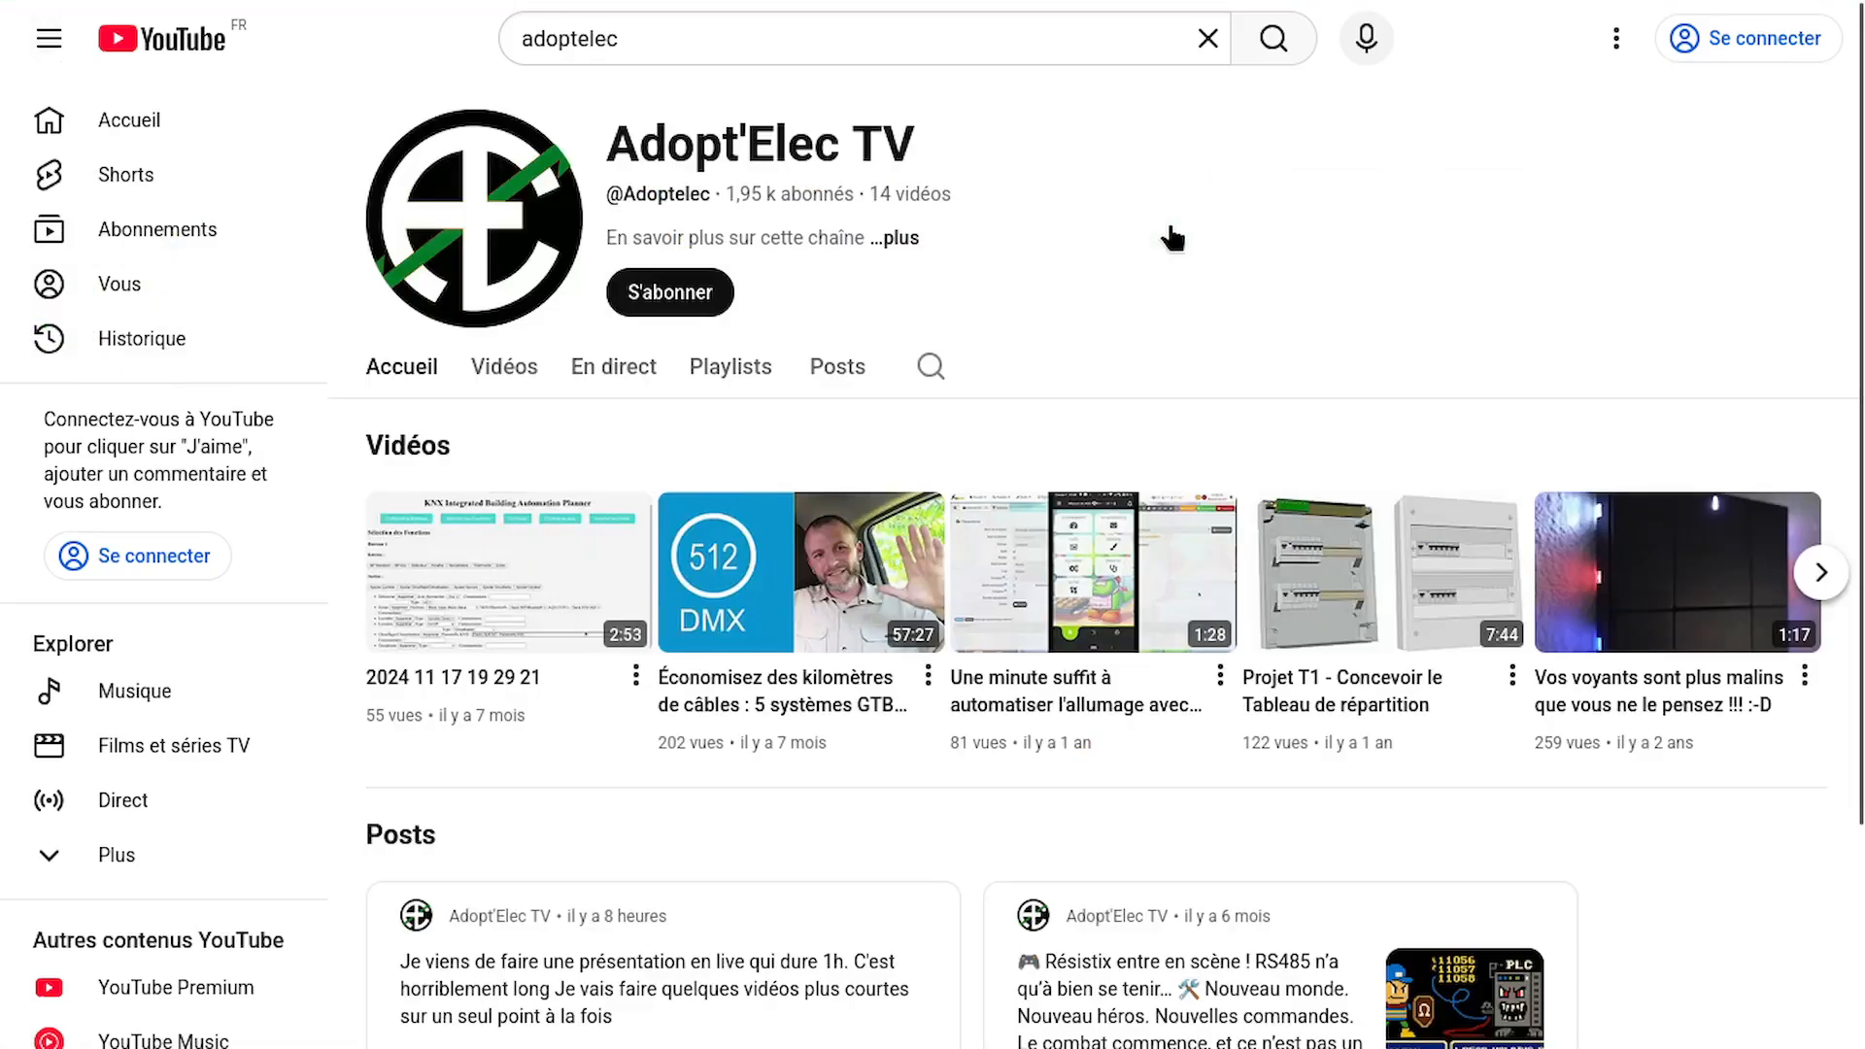
left_click(504, 367)
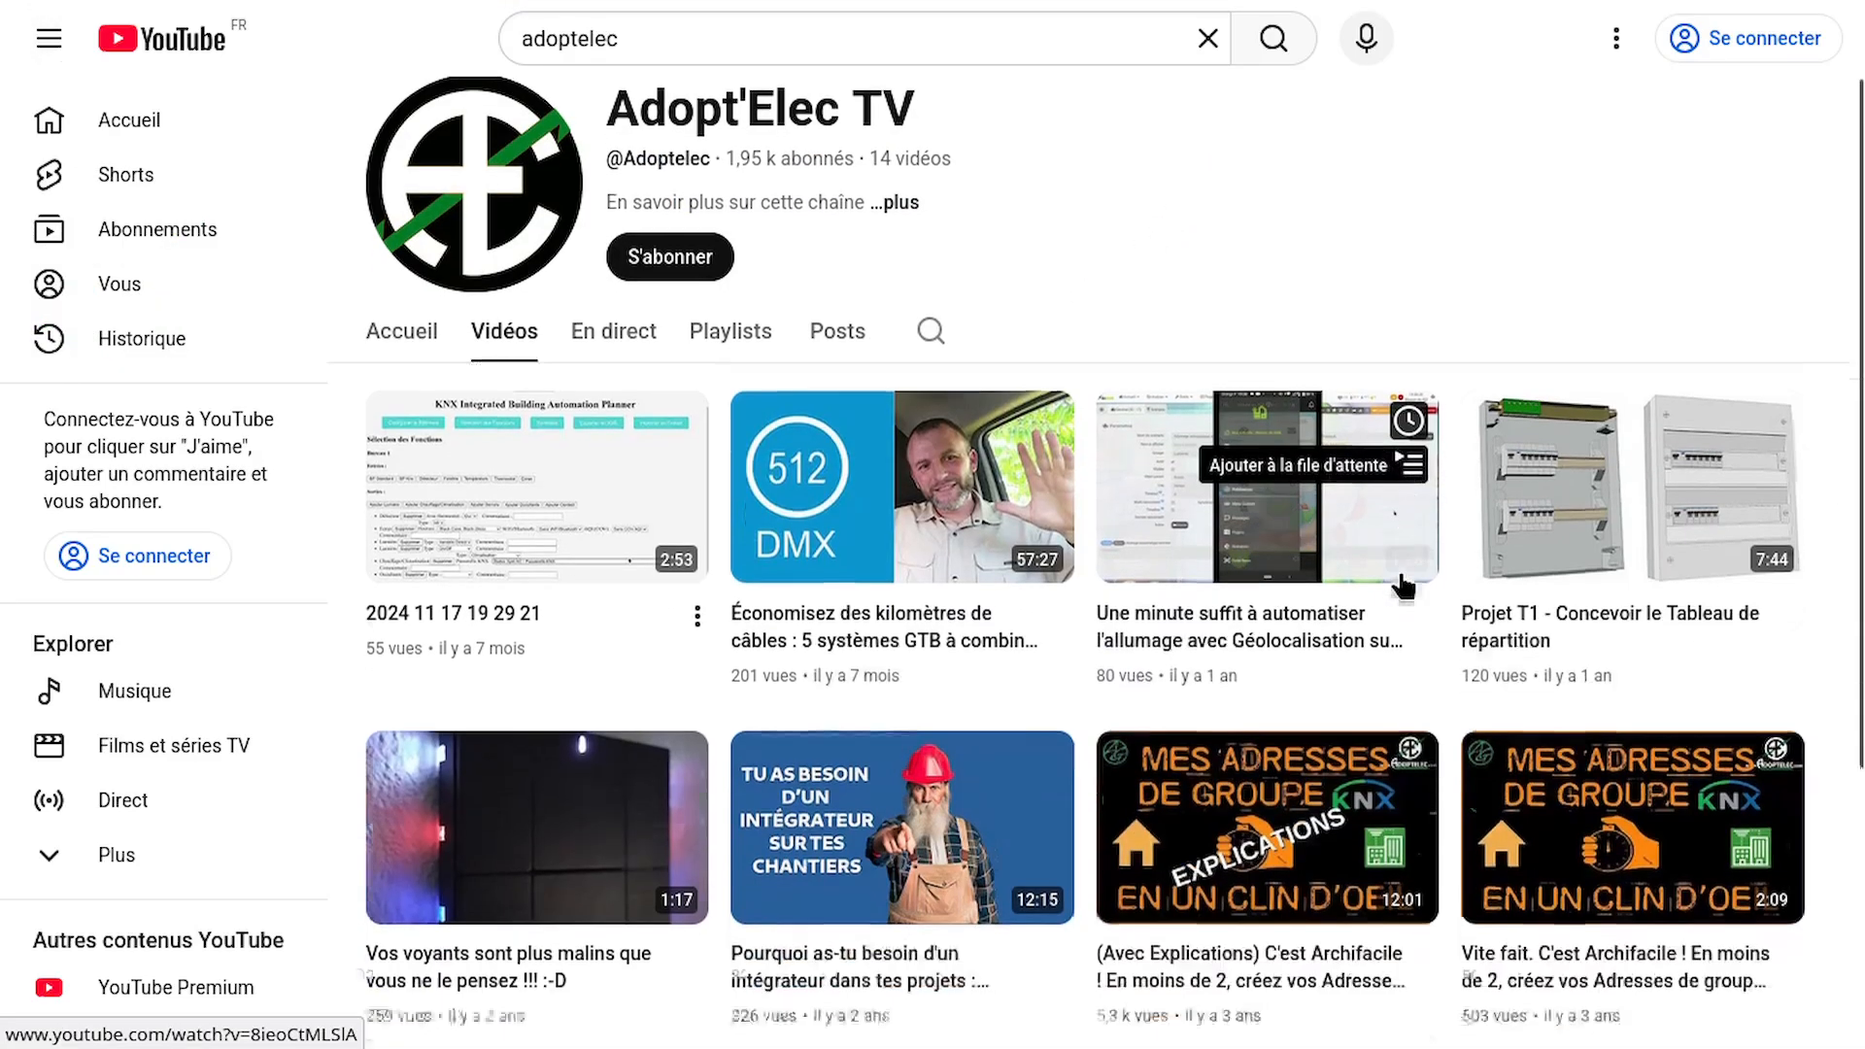
Open the video "Projet T1 - le minimum NF C15 100 dans les pièces." from the channel's list and skip ahead in its playback
scroll(1402, 586, "down", 4)
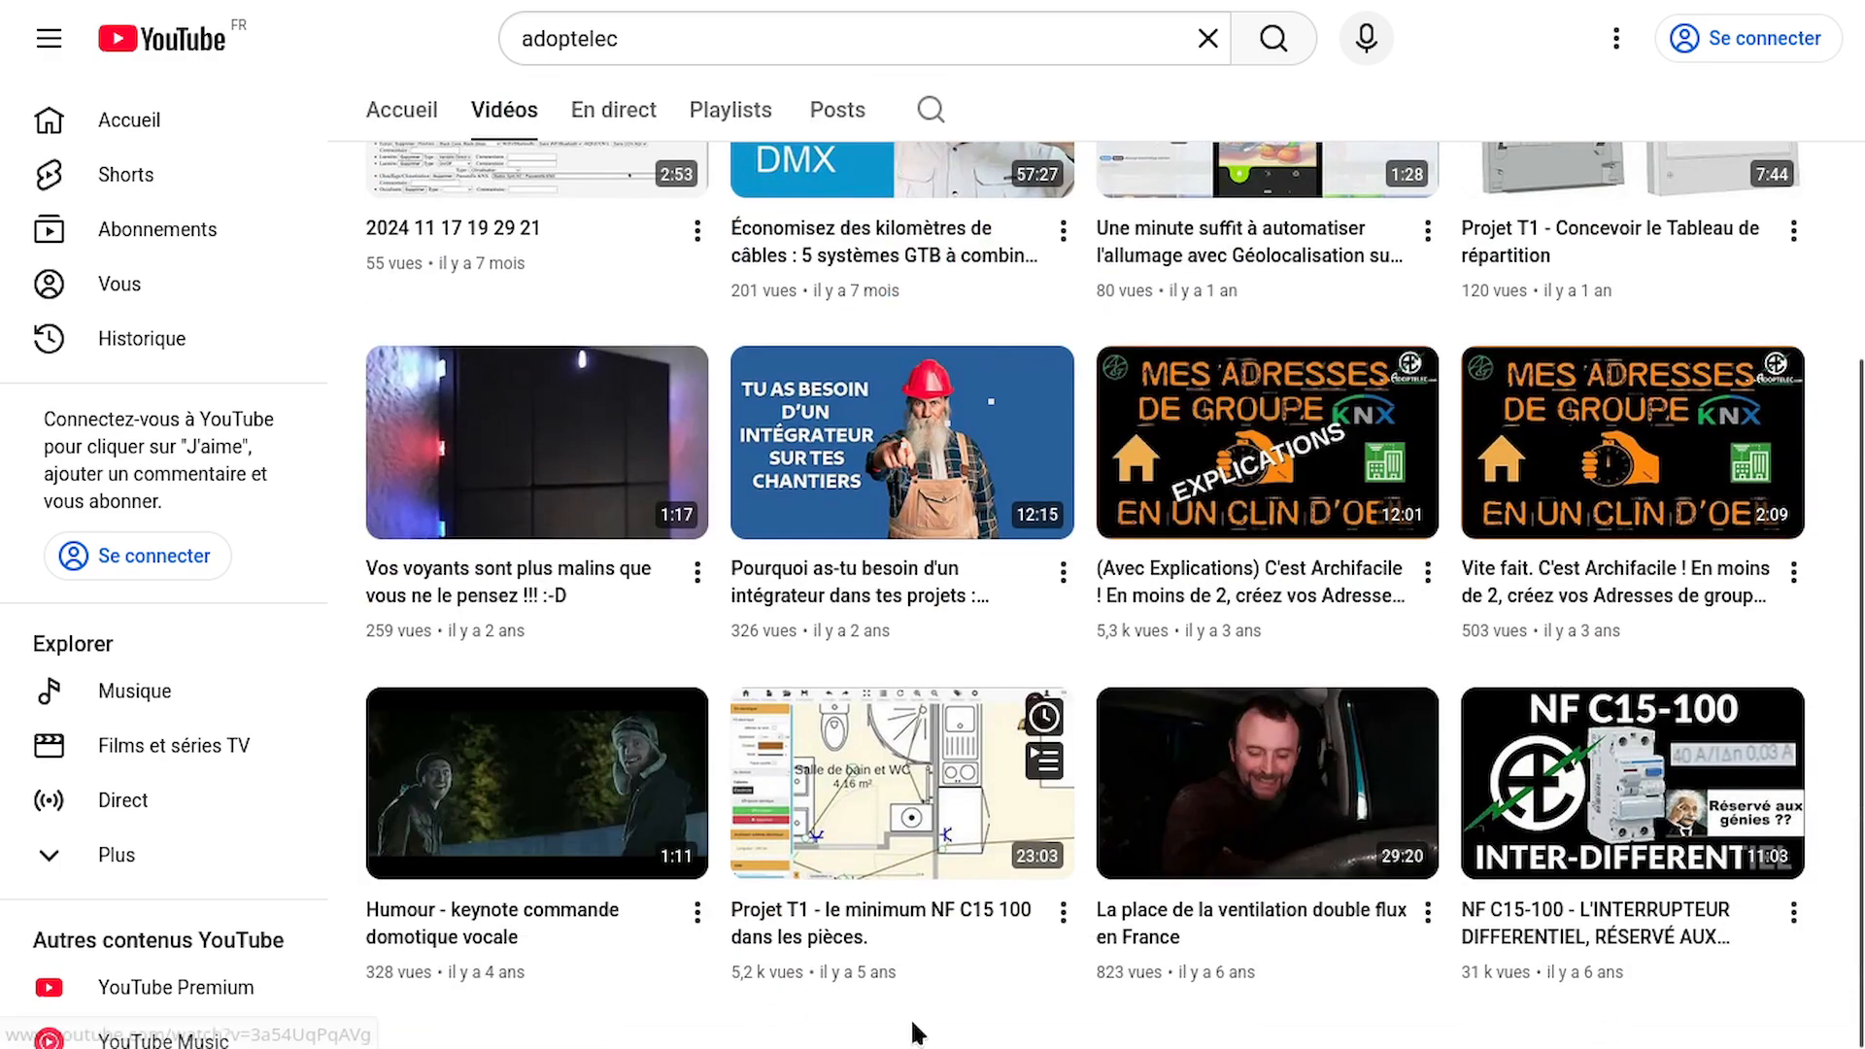
left_click(960, 920)
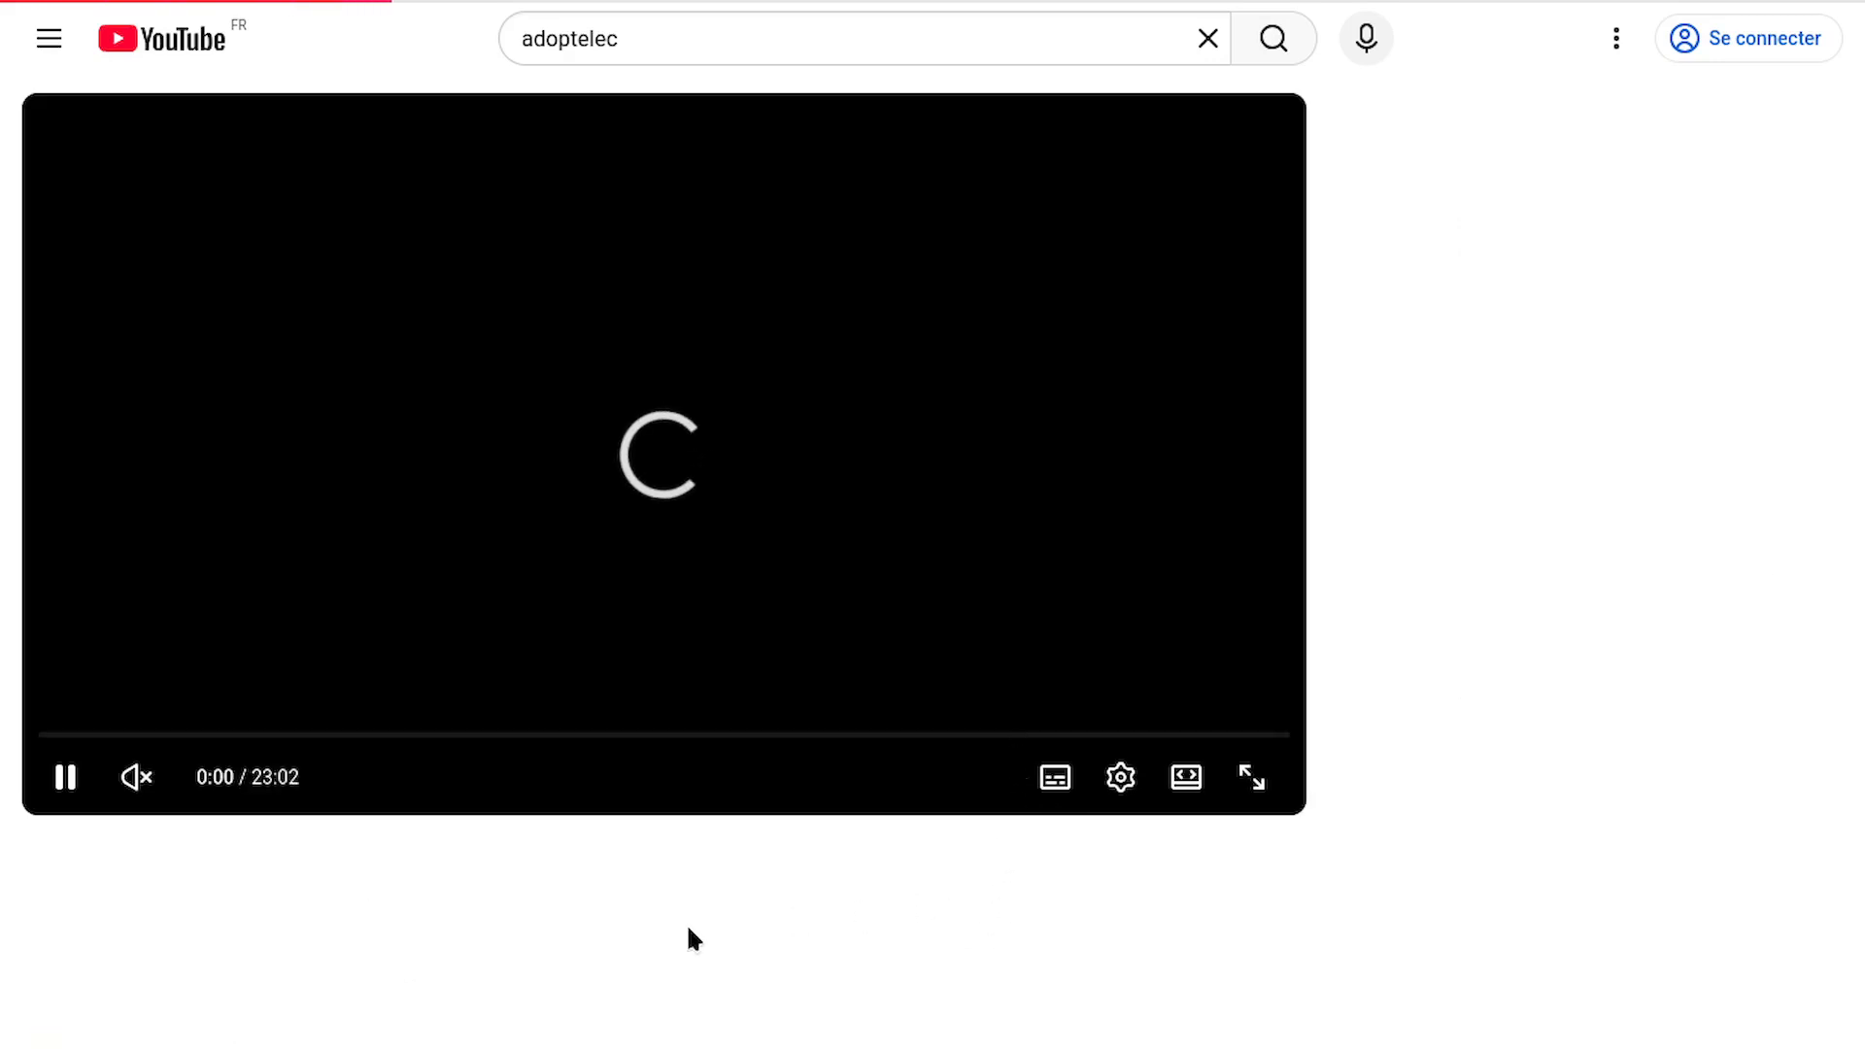
scroll(583, 901, "down", 1)
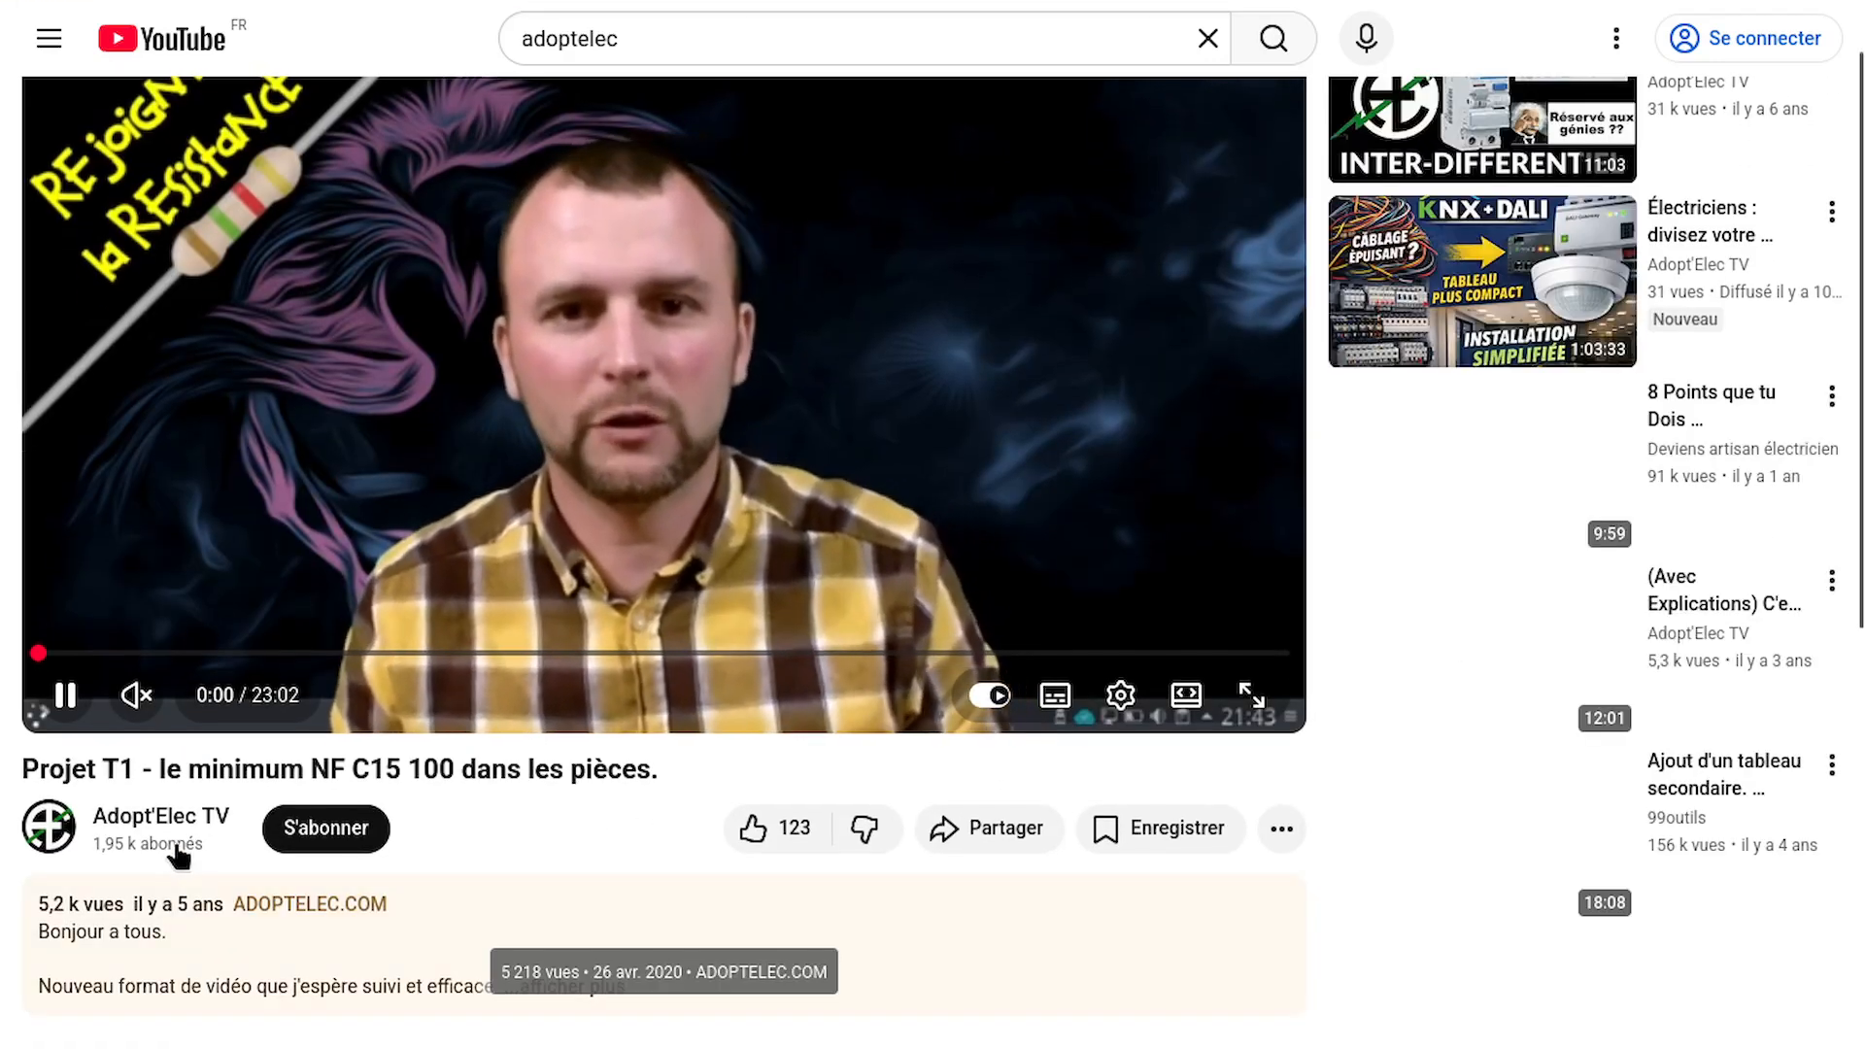
left_click(85, 695)
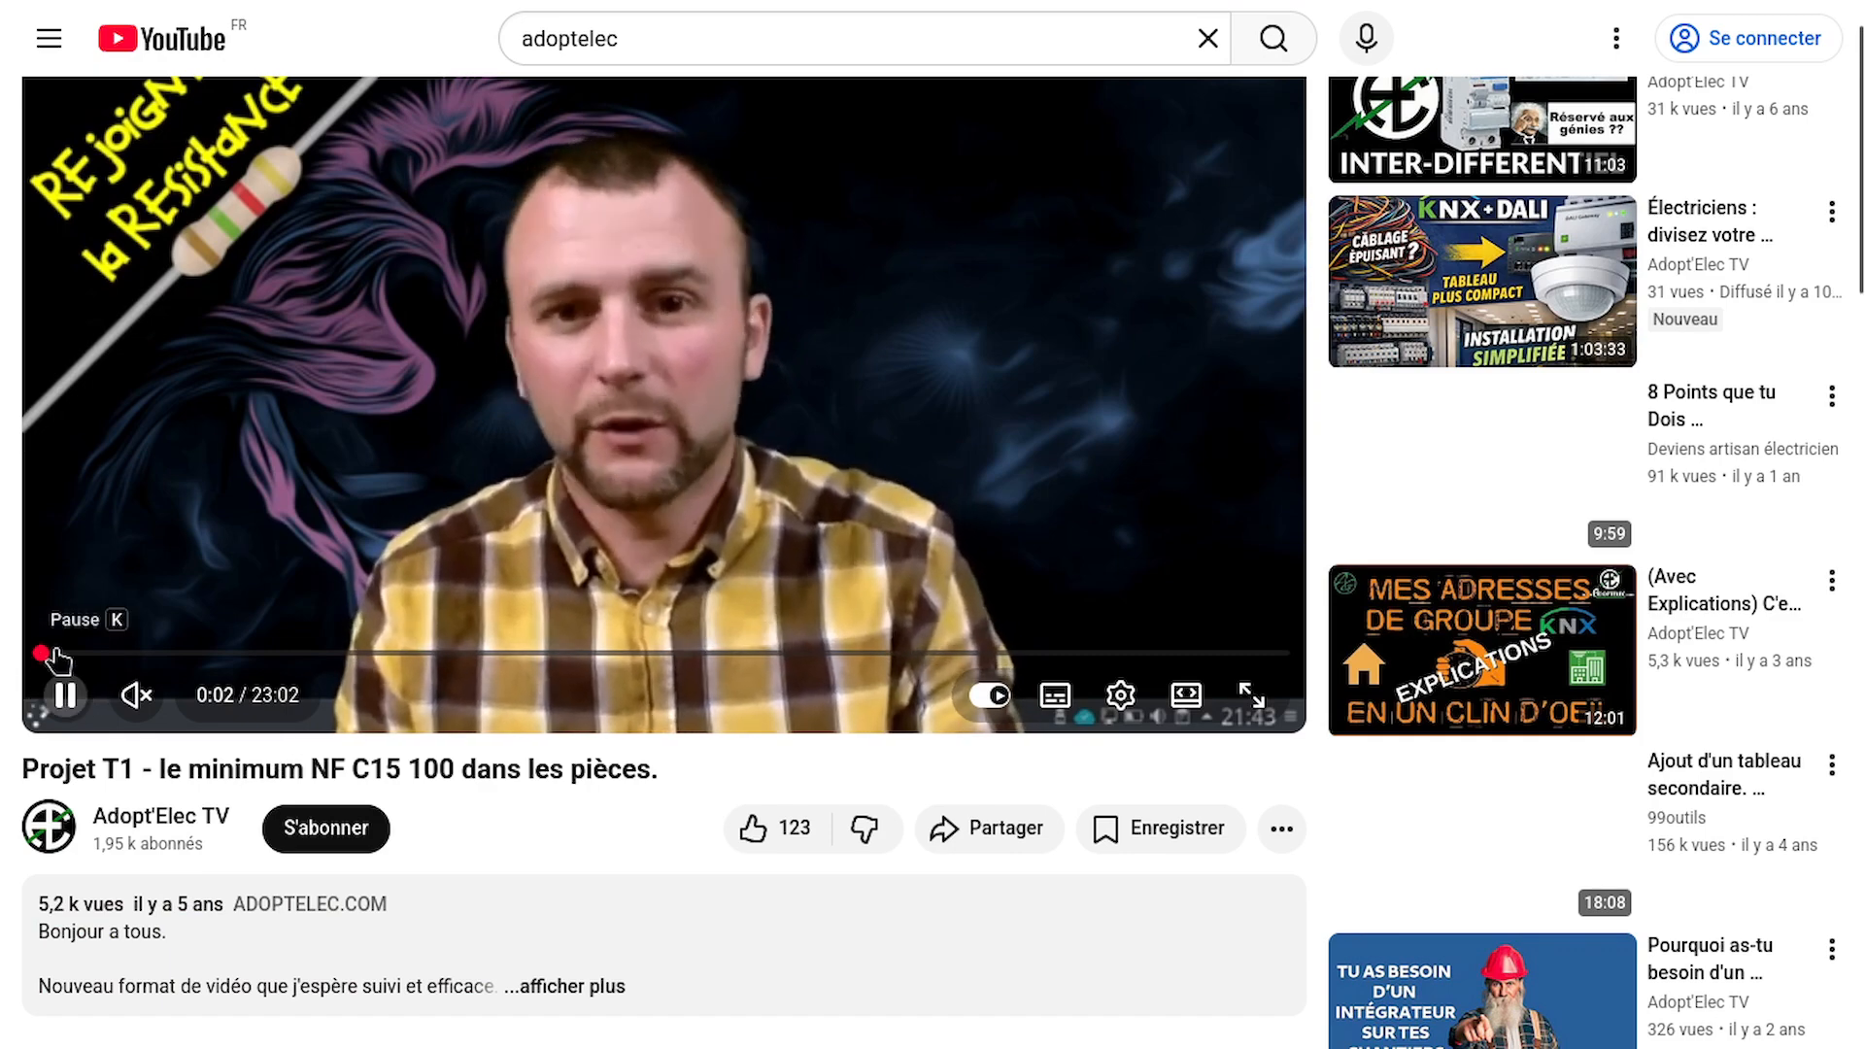
left_click_drag(40, 652, 716, 653)
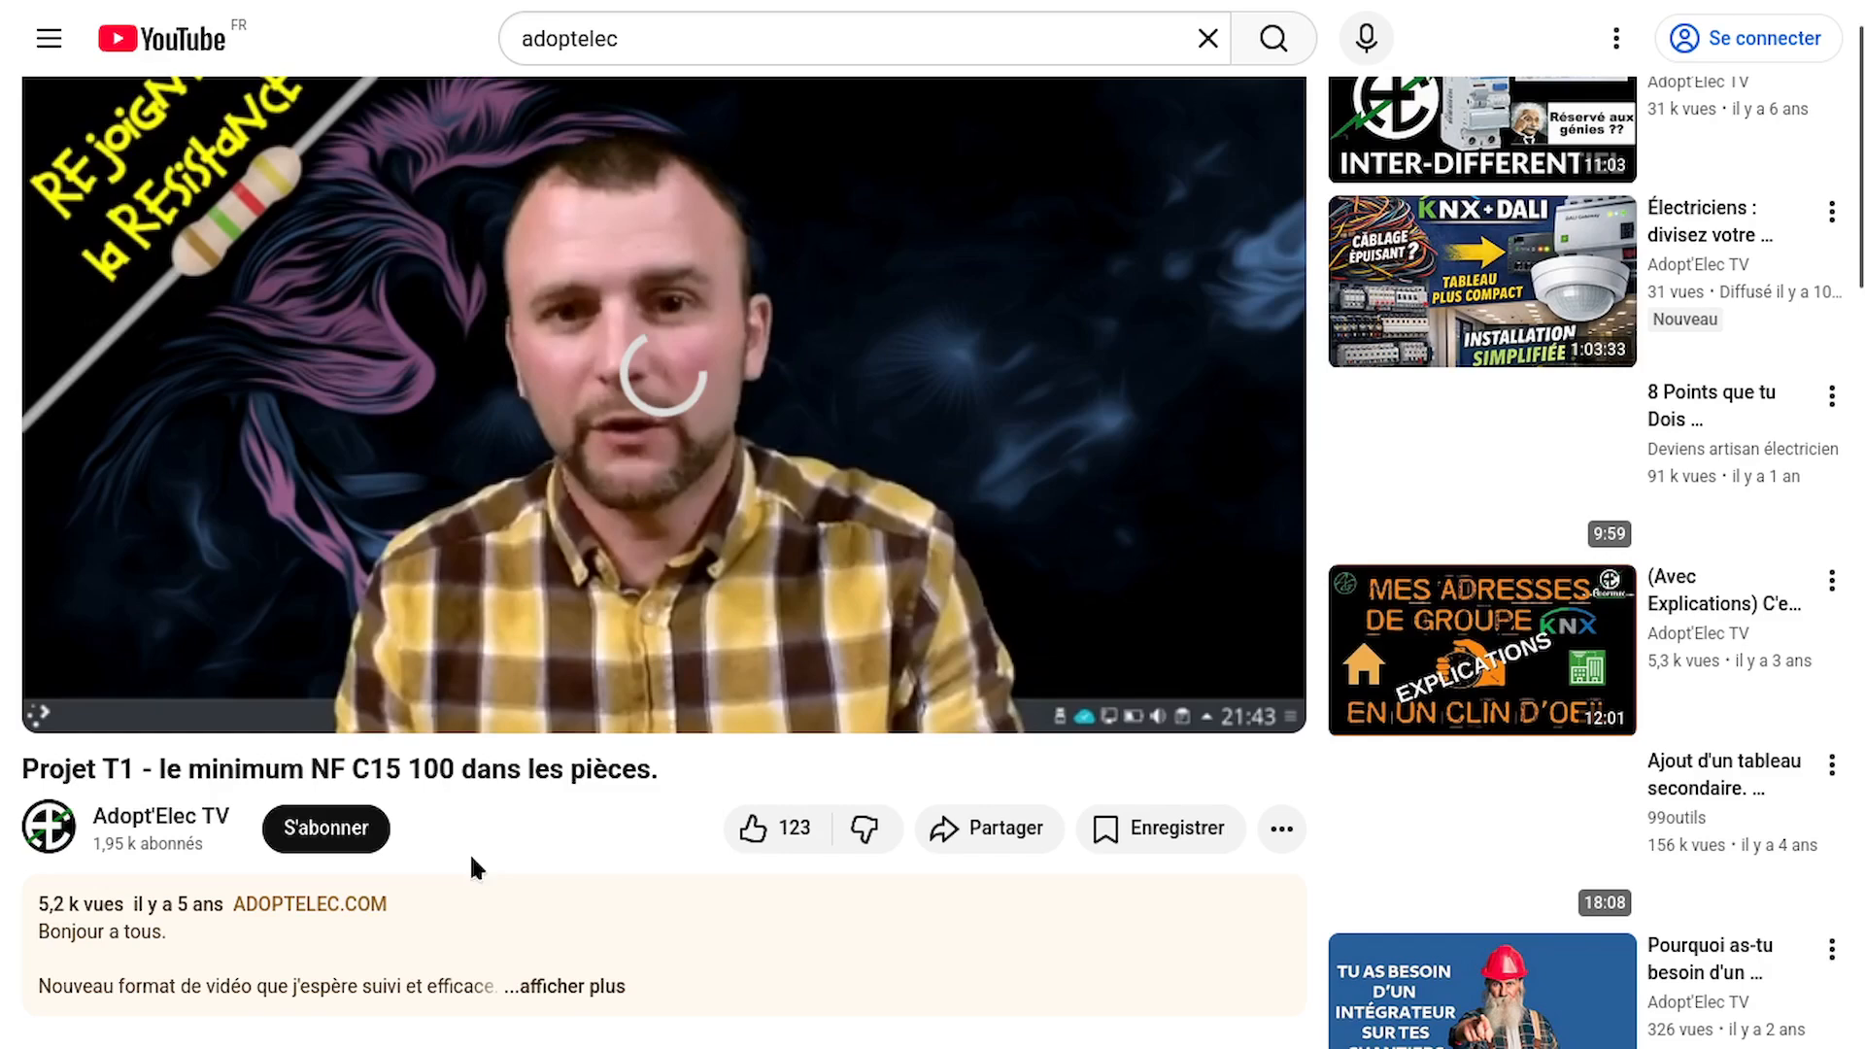
Expand the video's full description and highlight its view count and publication date
scroll(527, 815, "down", 4)
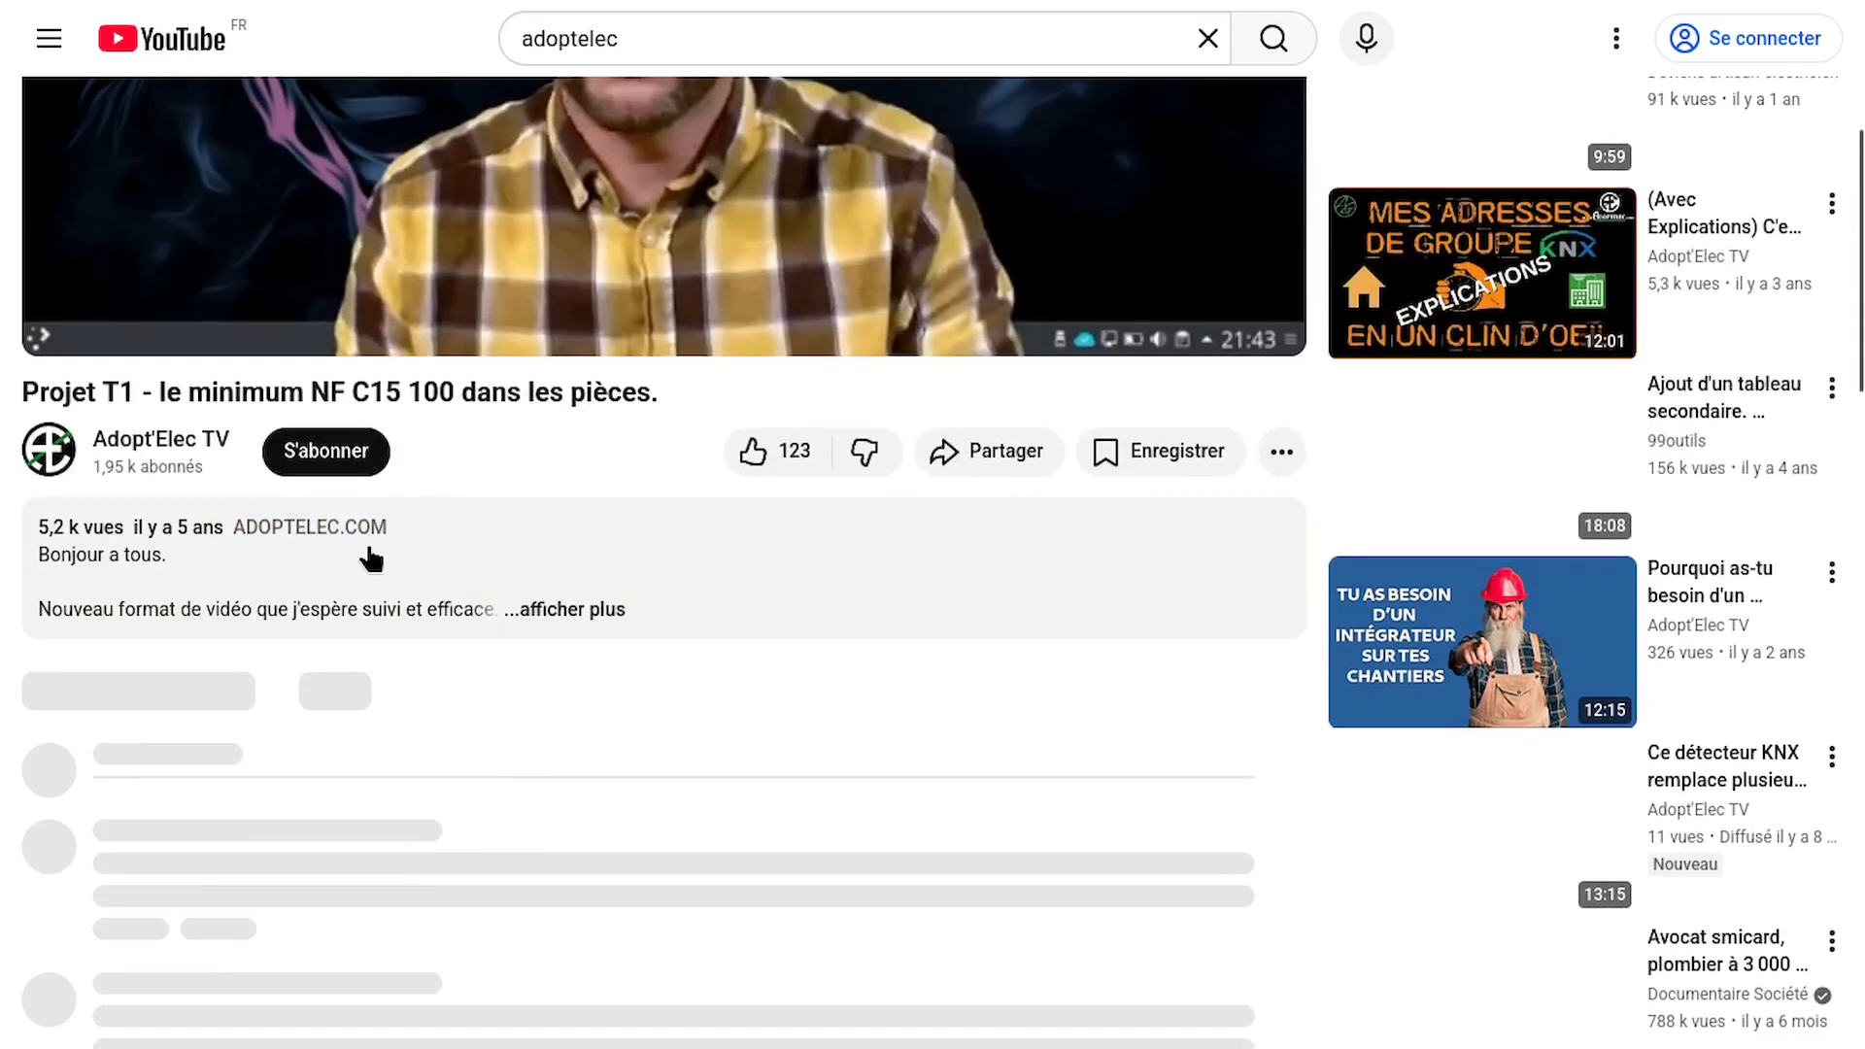
left_click(610, 611)
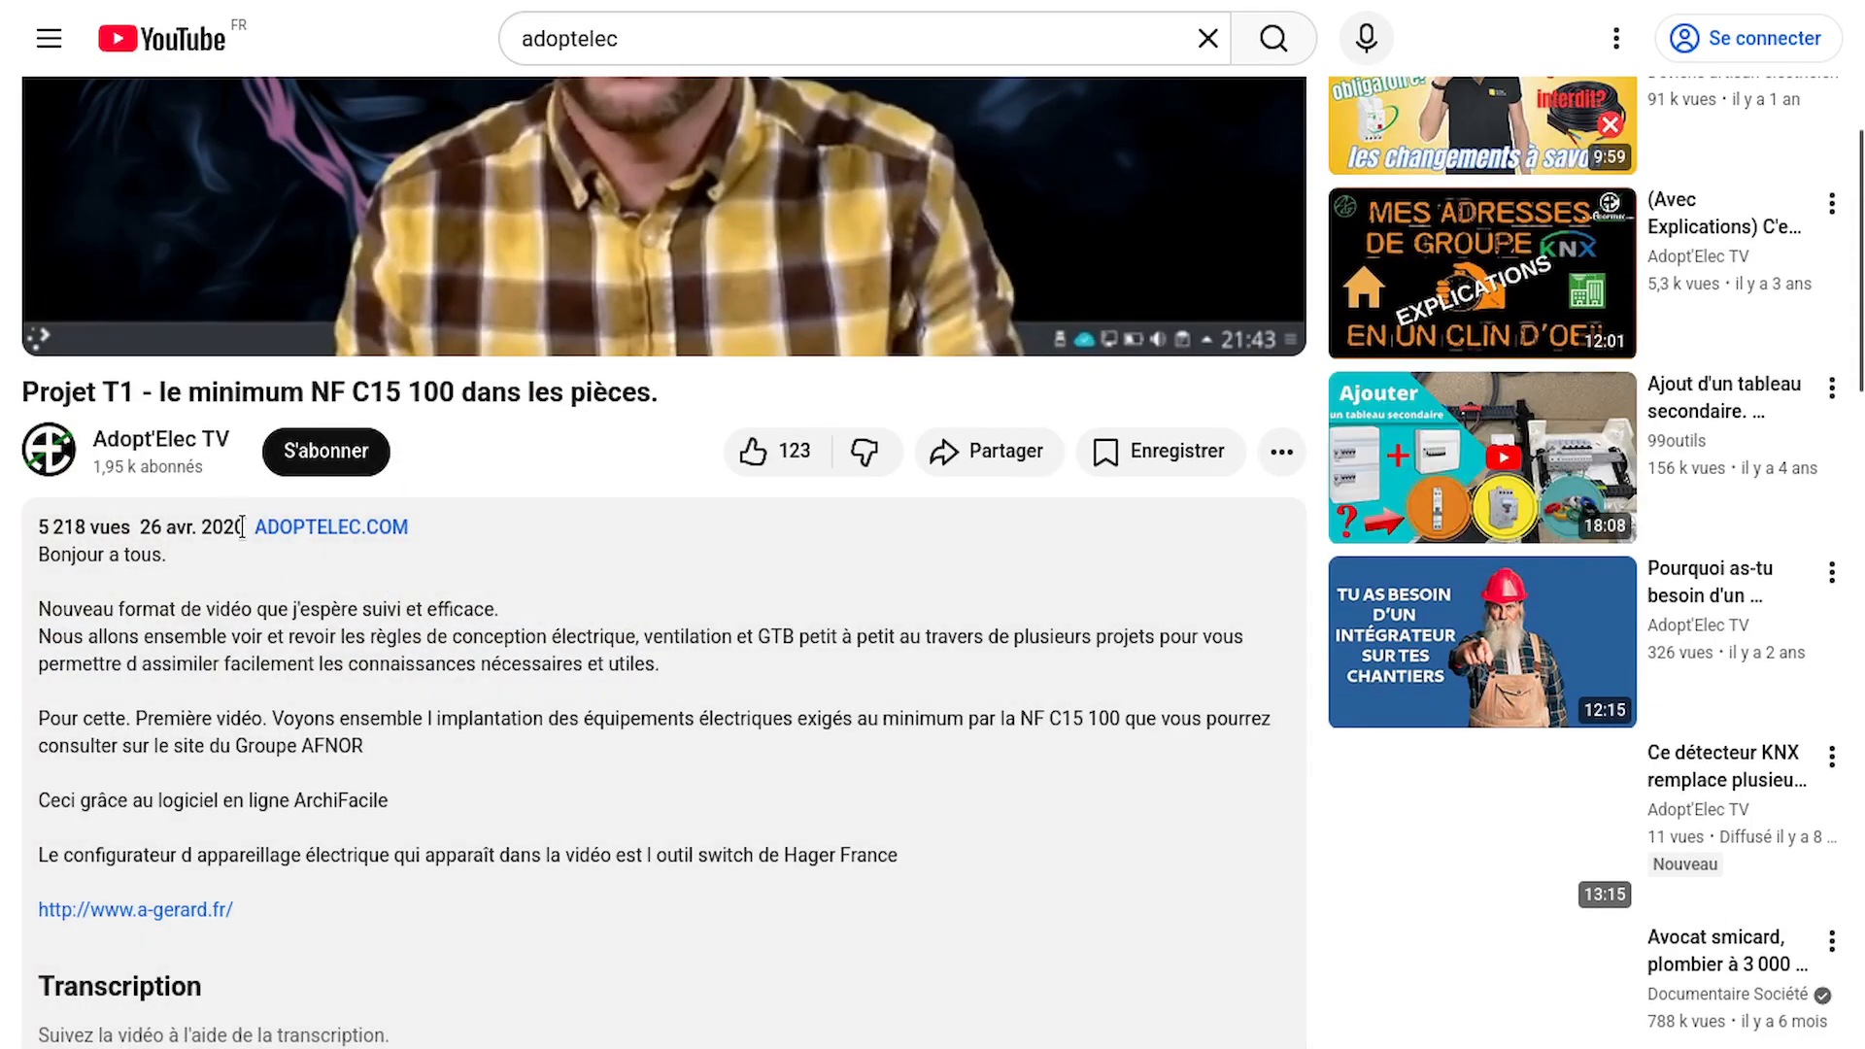
left_click_drag(244, 527, 39, 524)
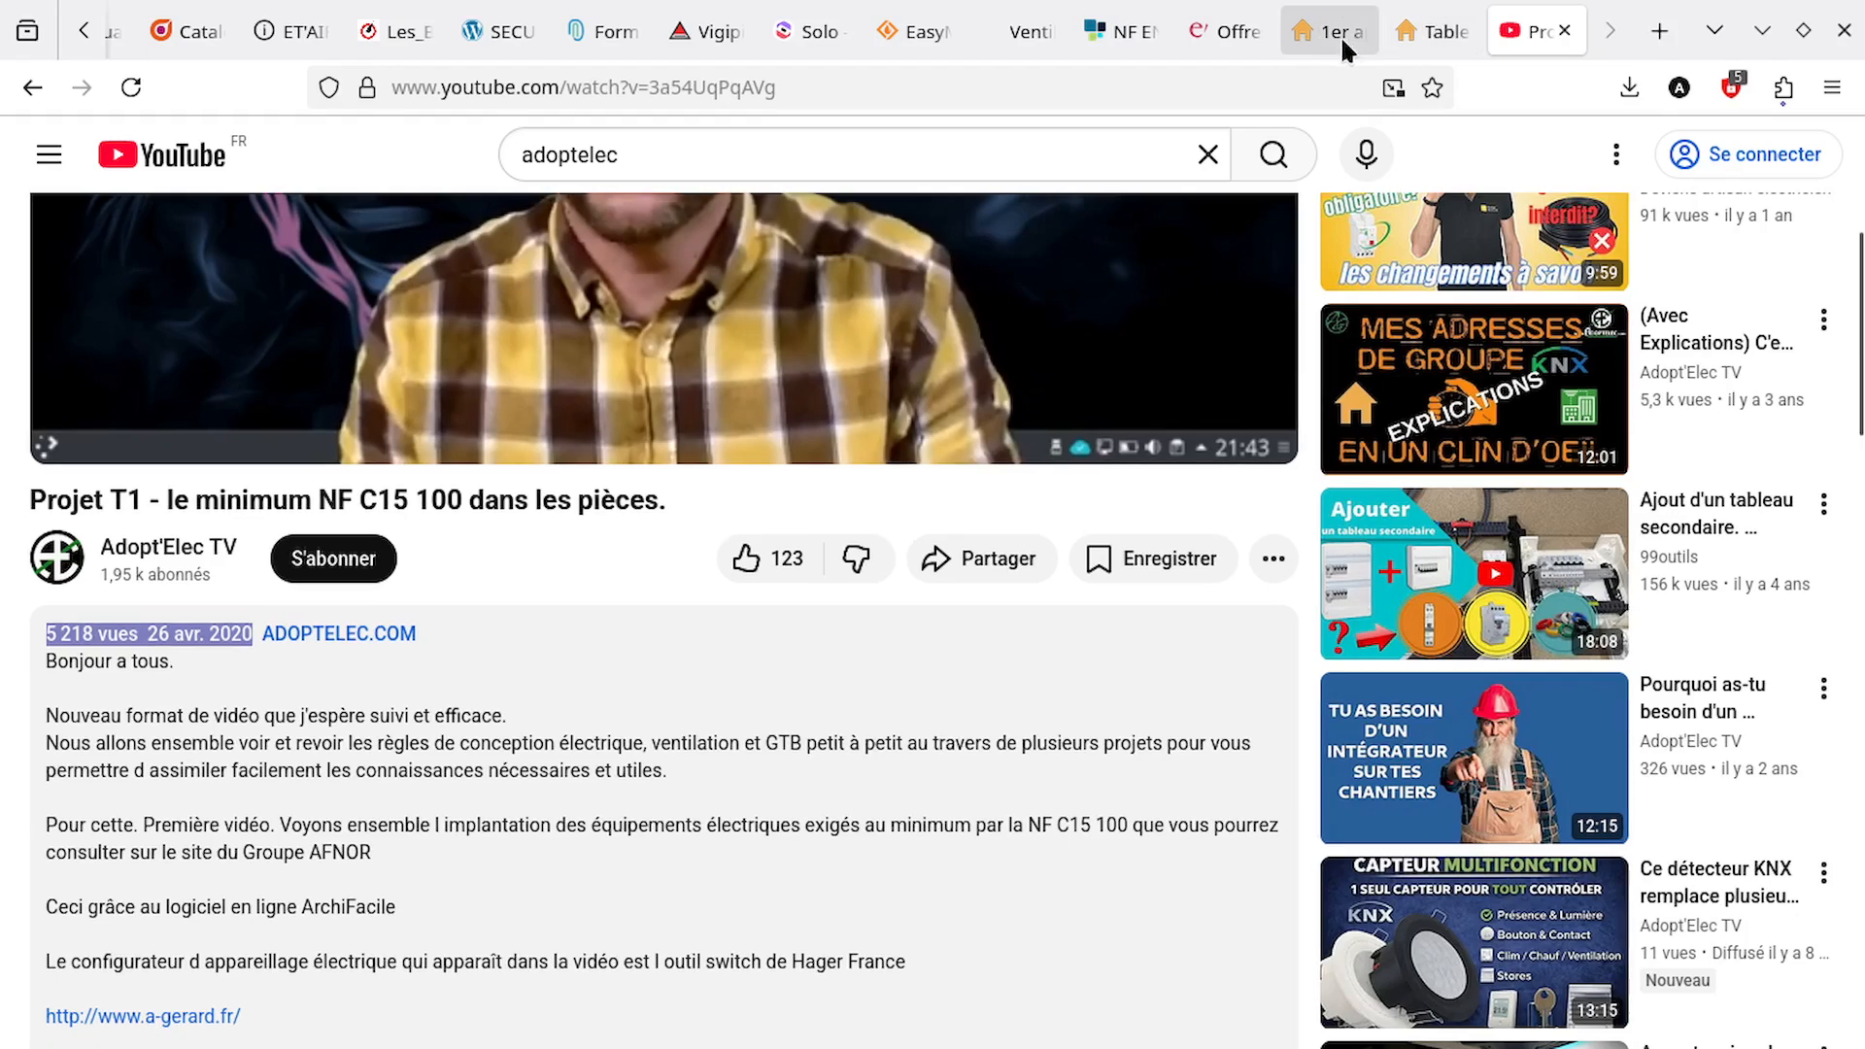
Switch back to the ArchiFacile apartment plan and display it in full screen
left_click(1326, 31)
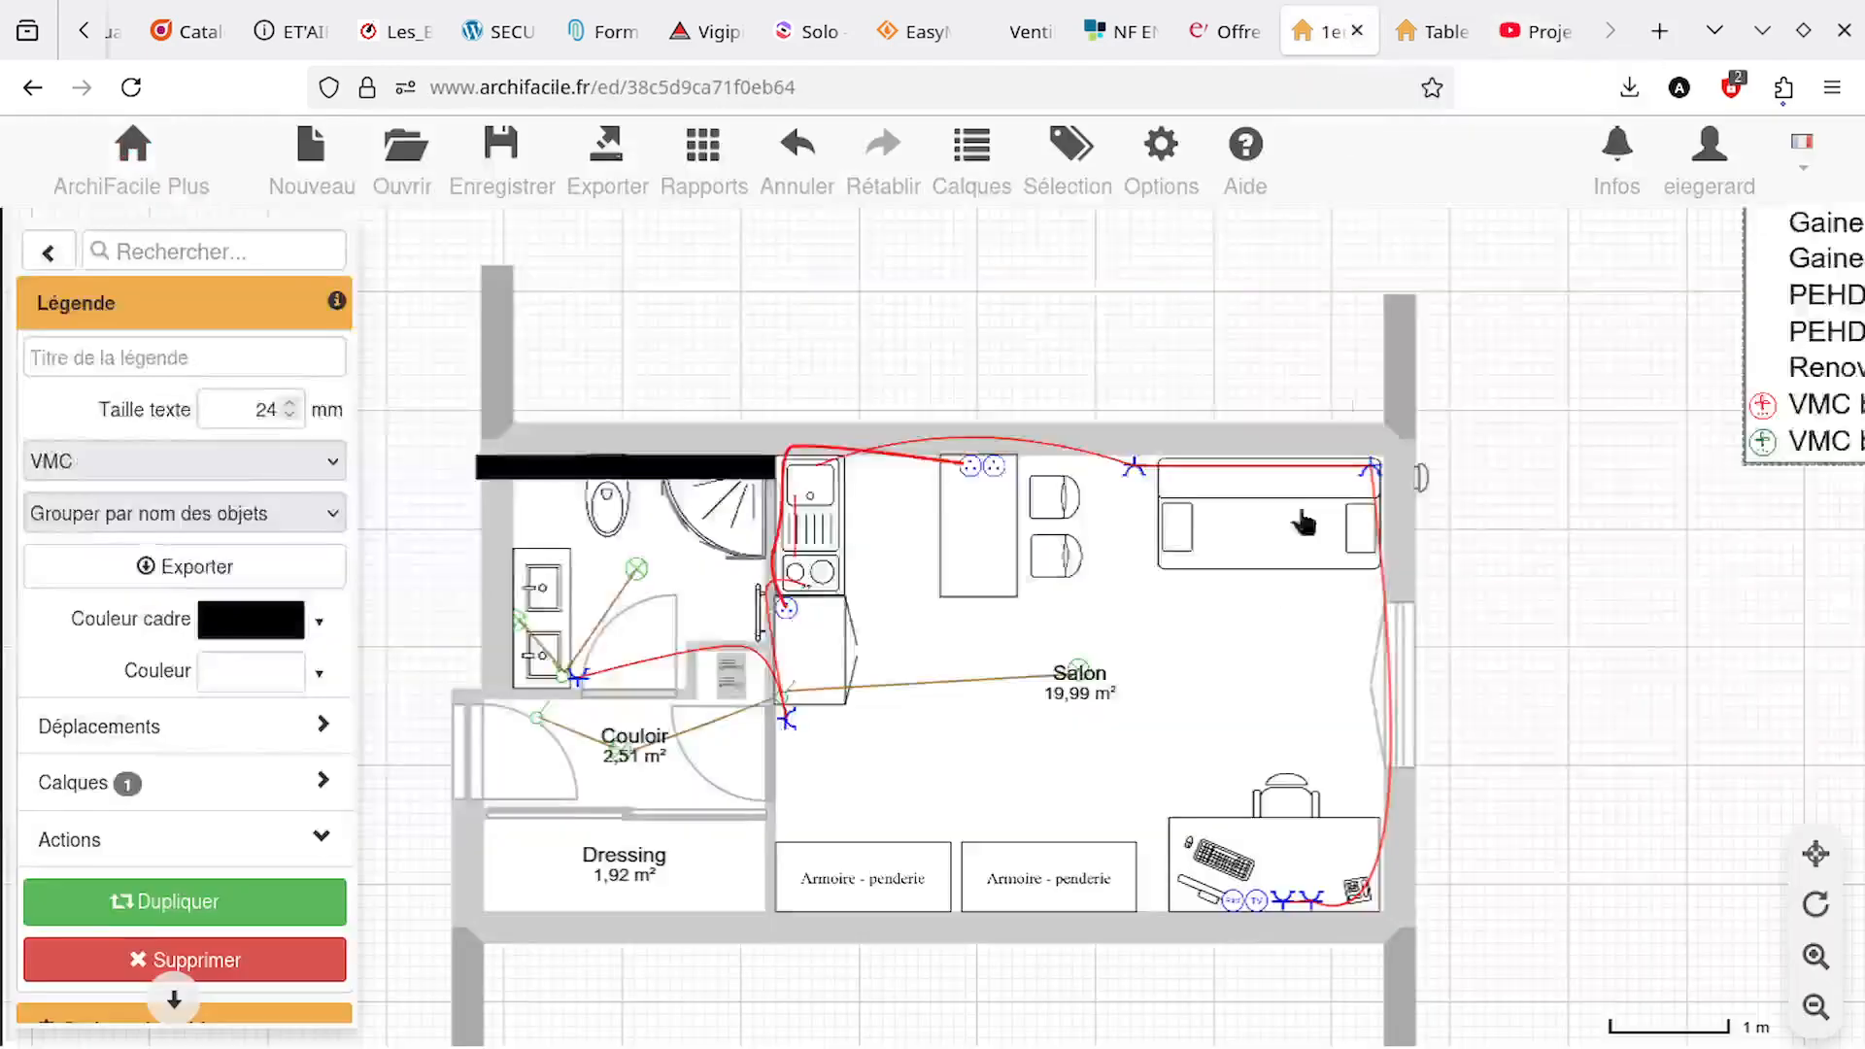
key("F11")
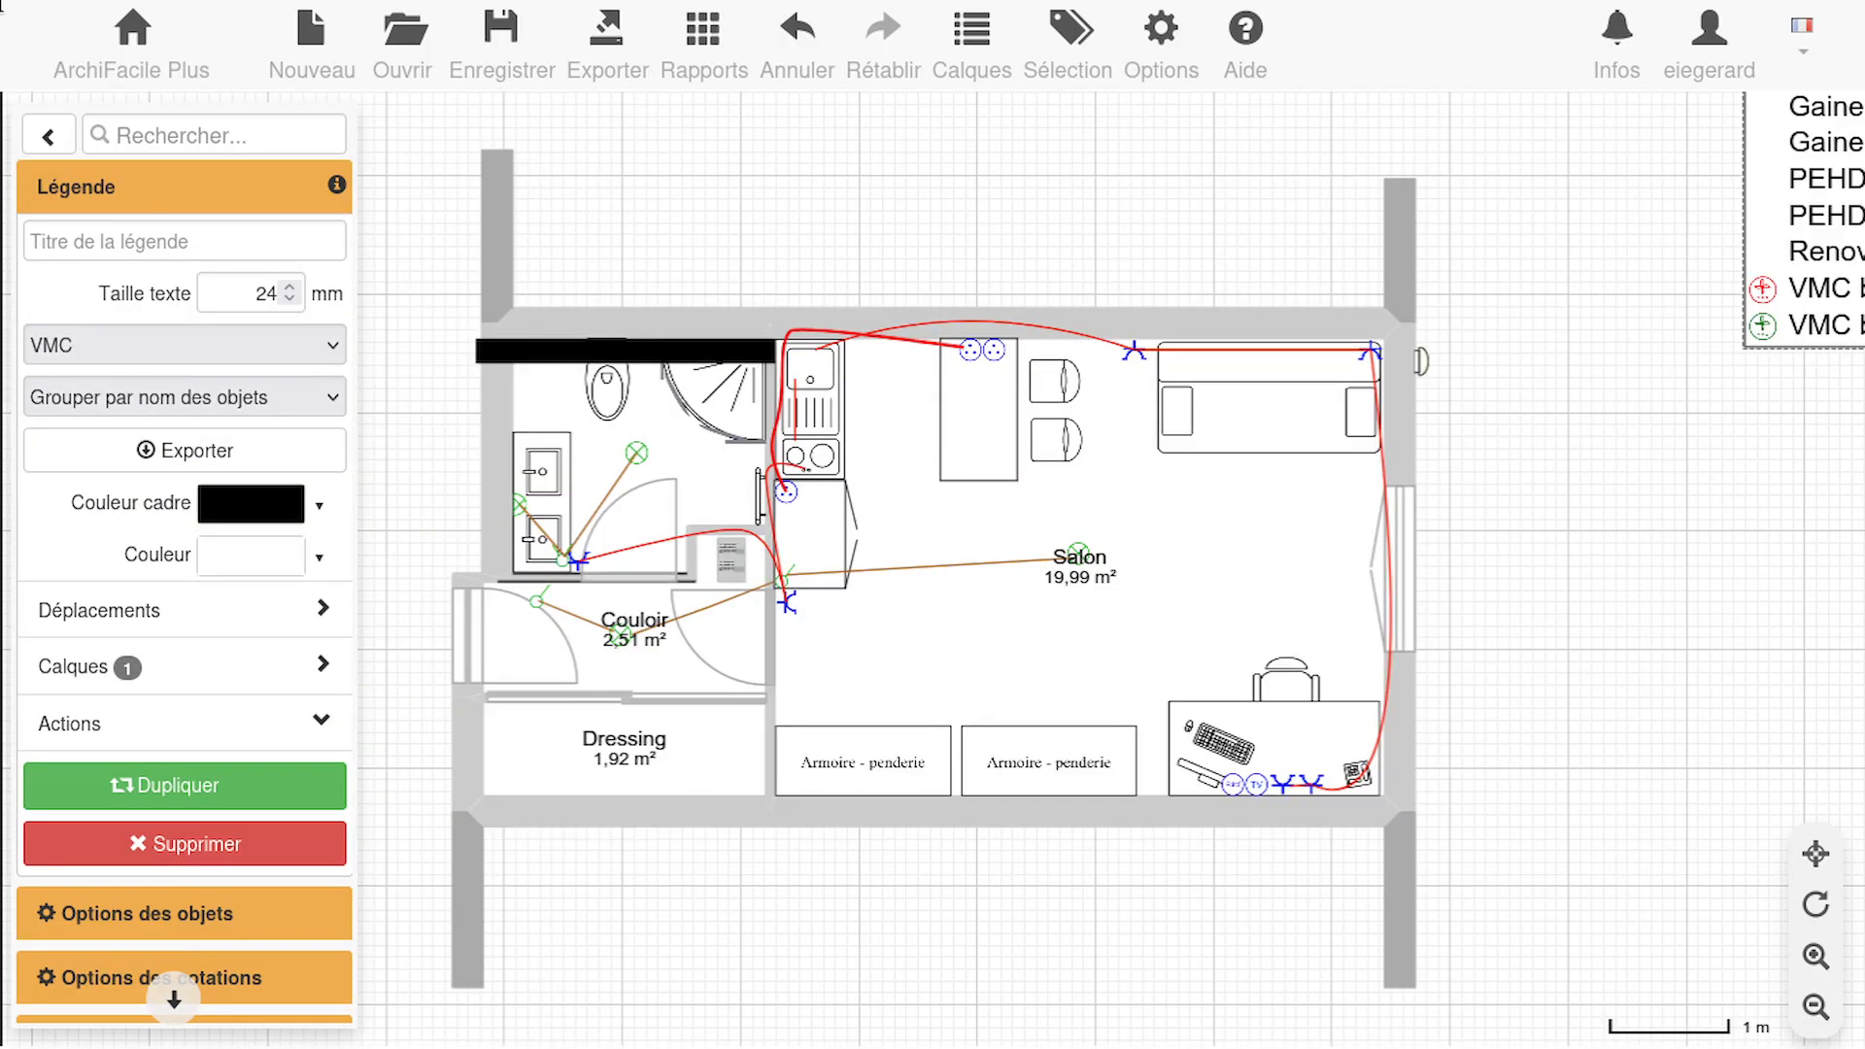
mouse_move(5, 10)
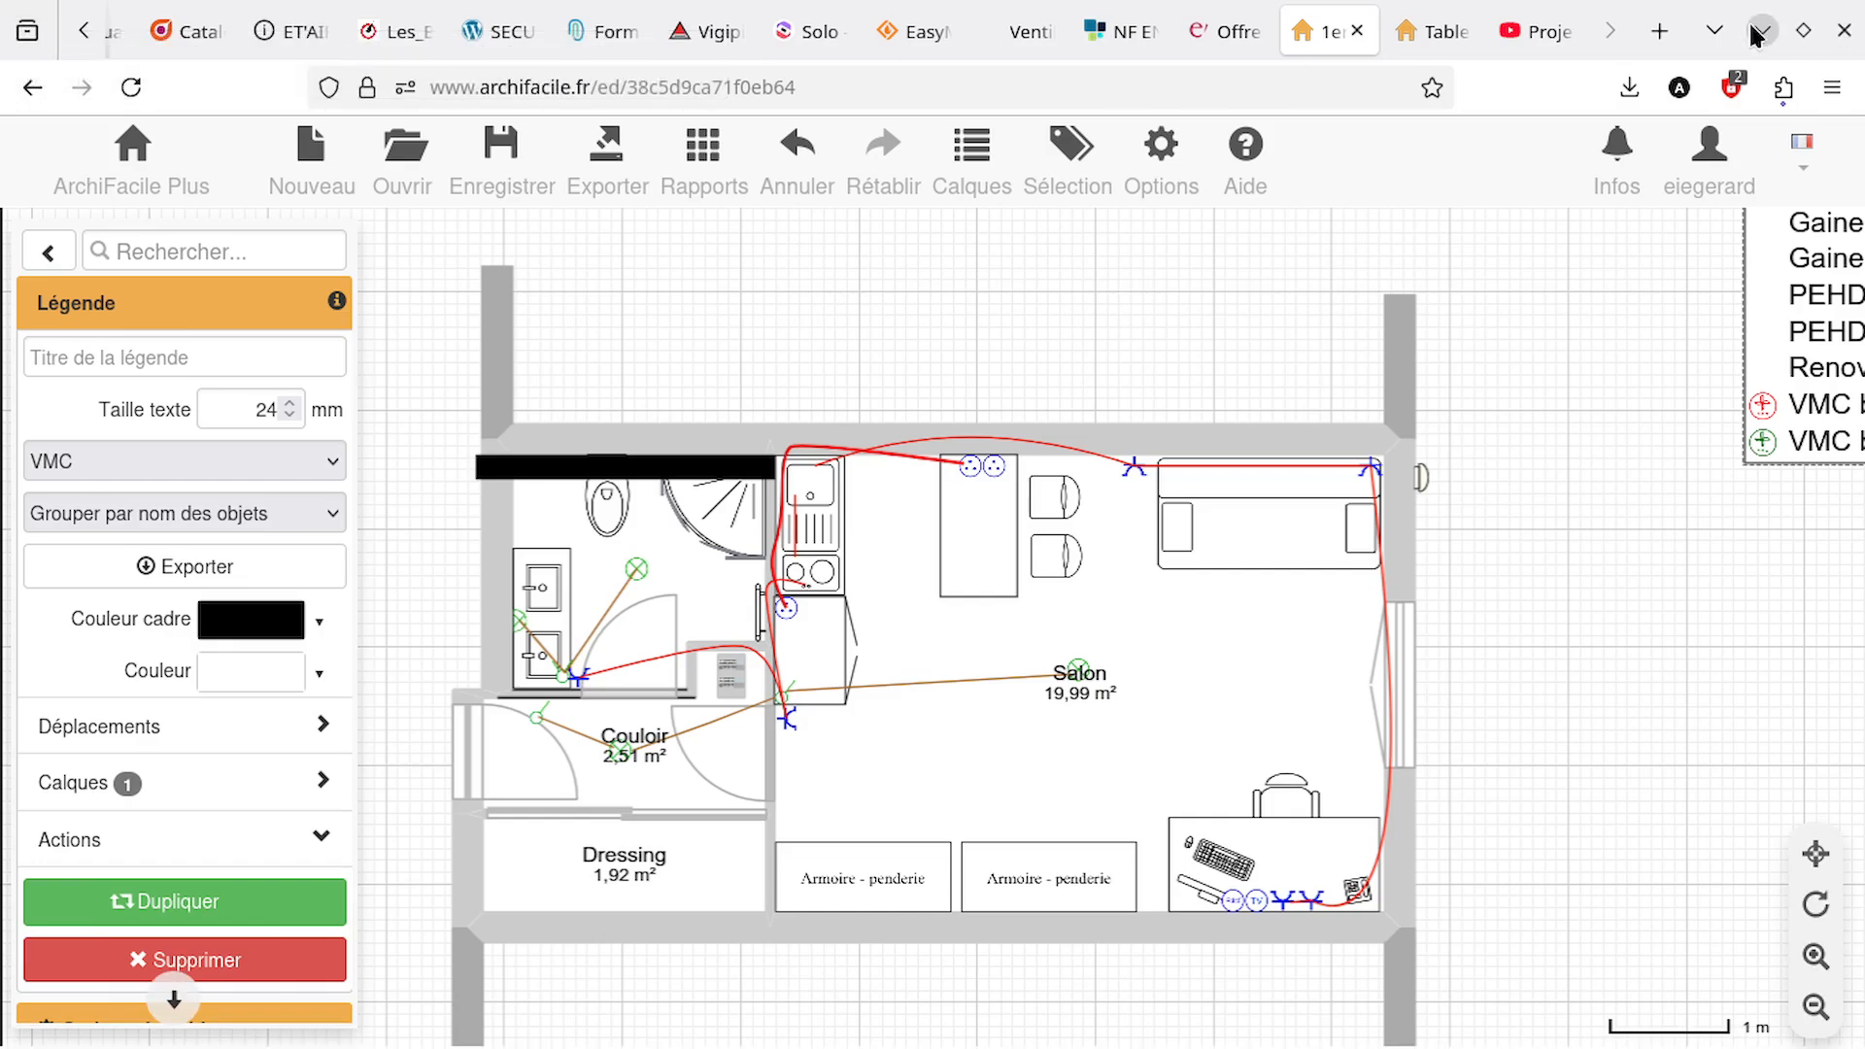